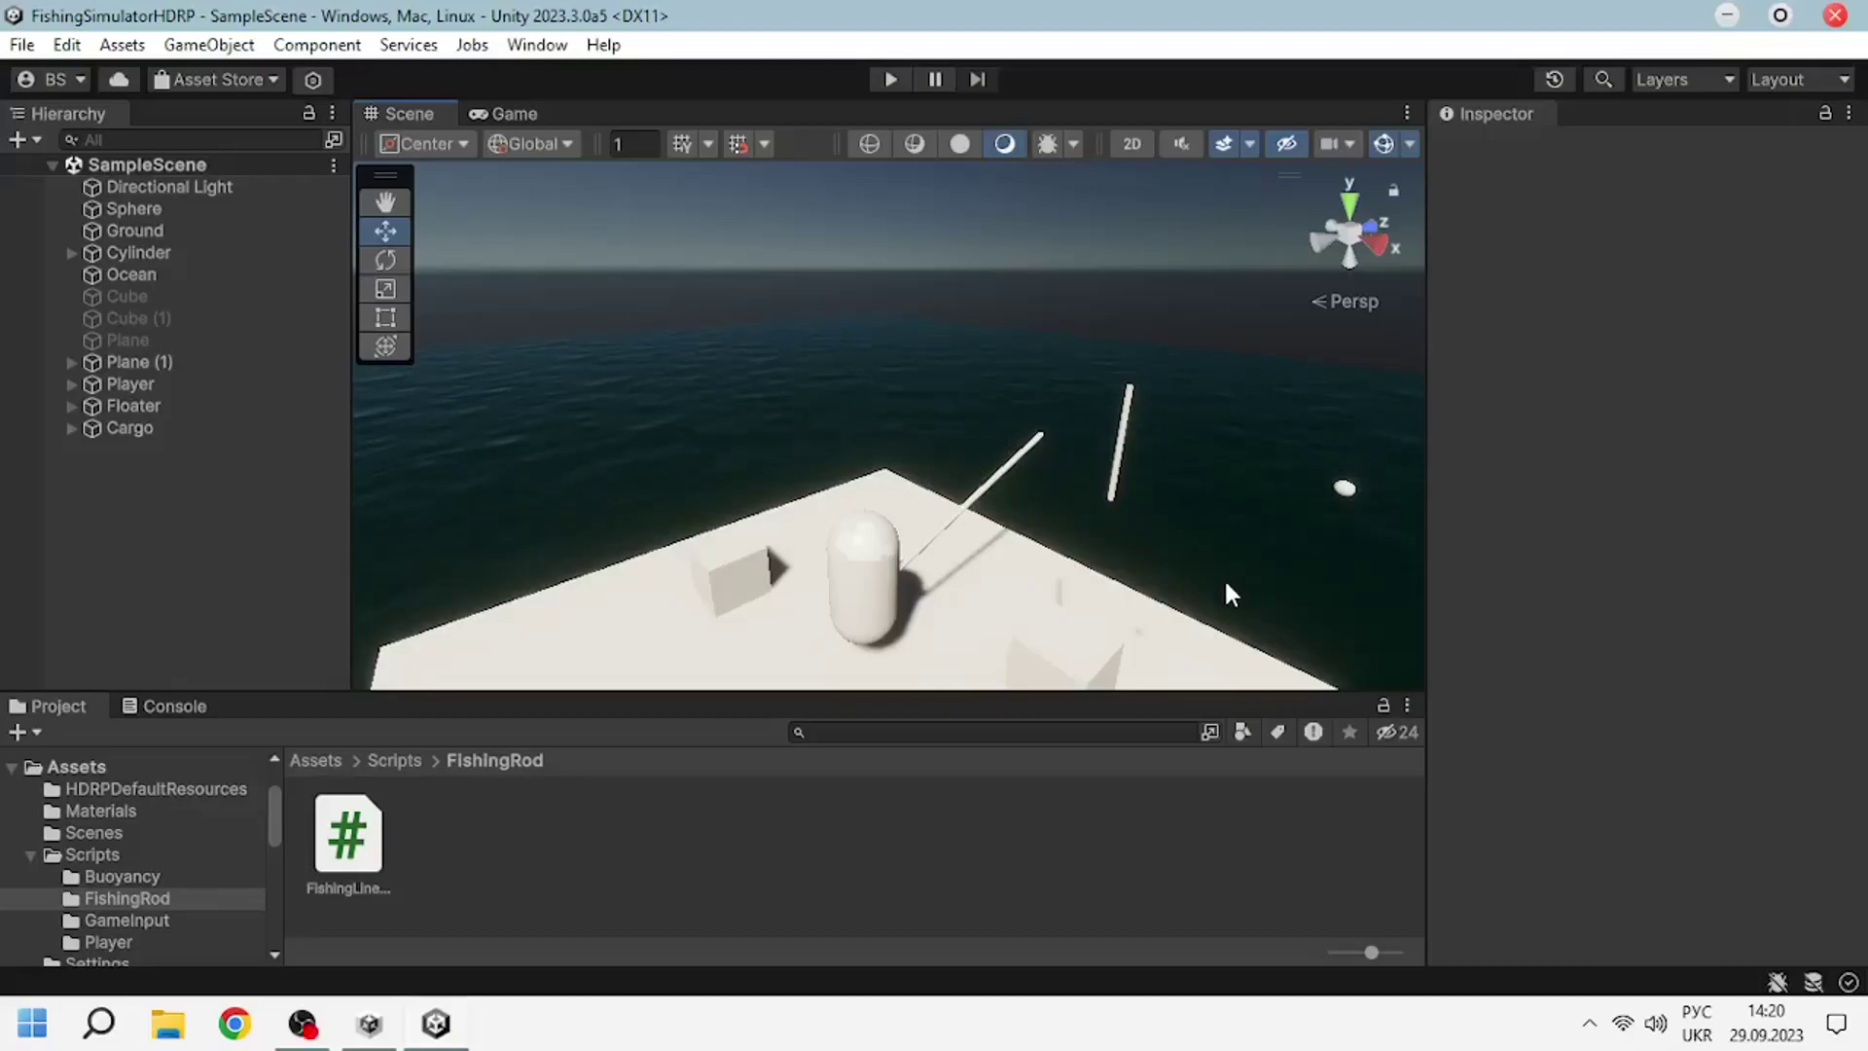
# Open PlayerController.cs from the Scripts > Player folder in Visual Studio.
pyautogui.click(105, 922)
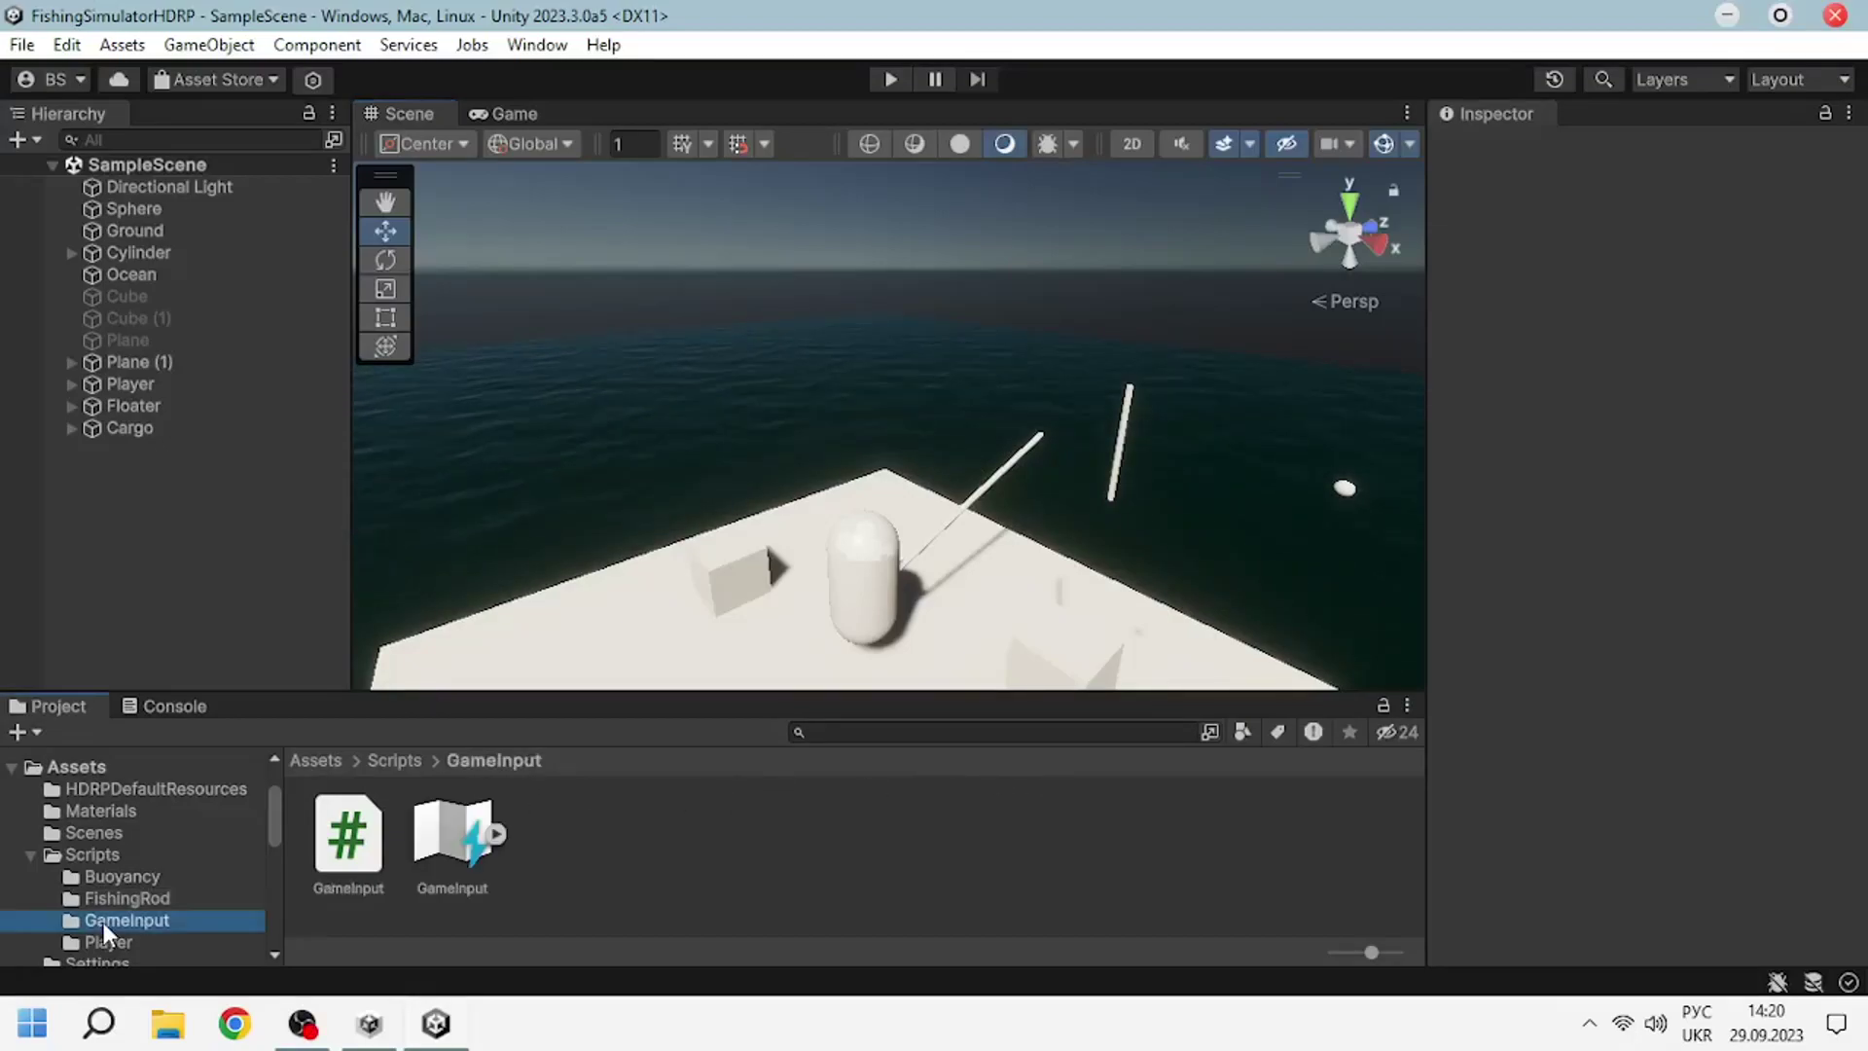
pyautogui.click(107, 941)
pyautogui.click(368, 876)
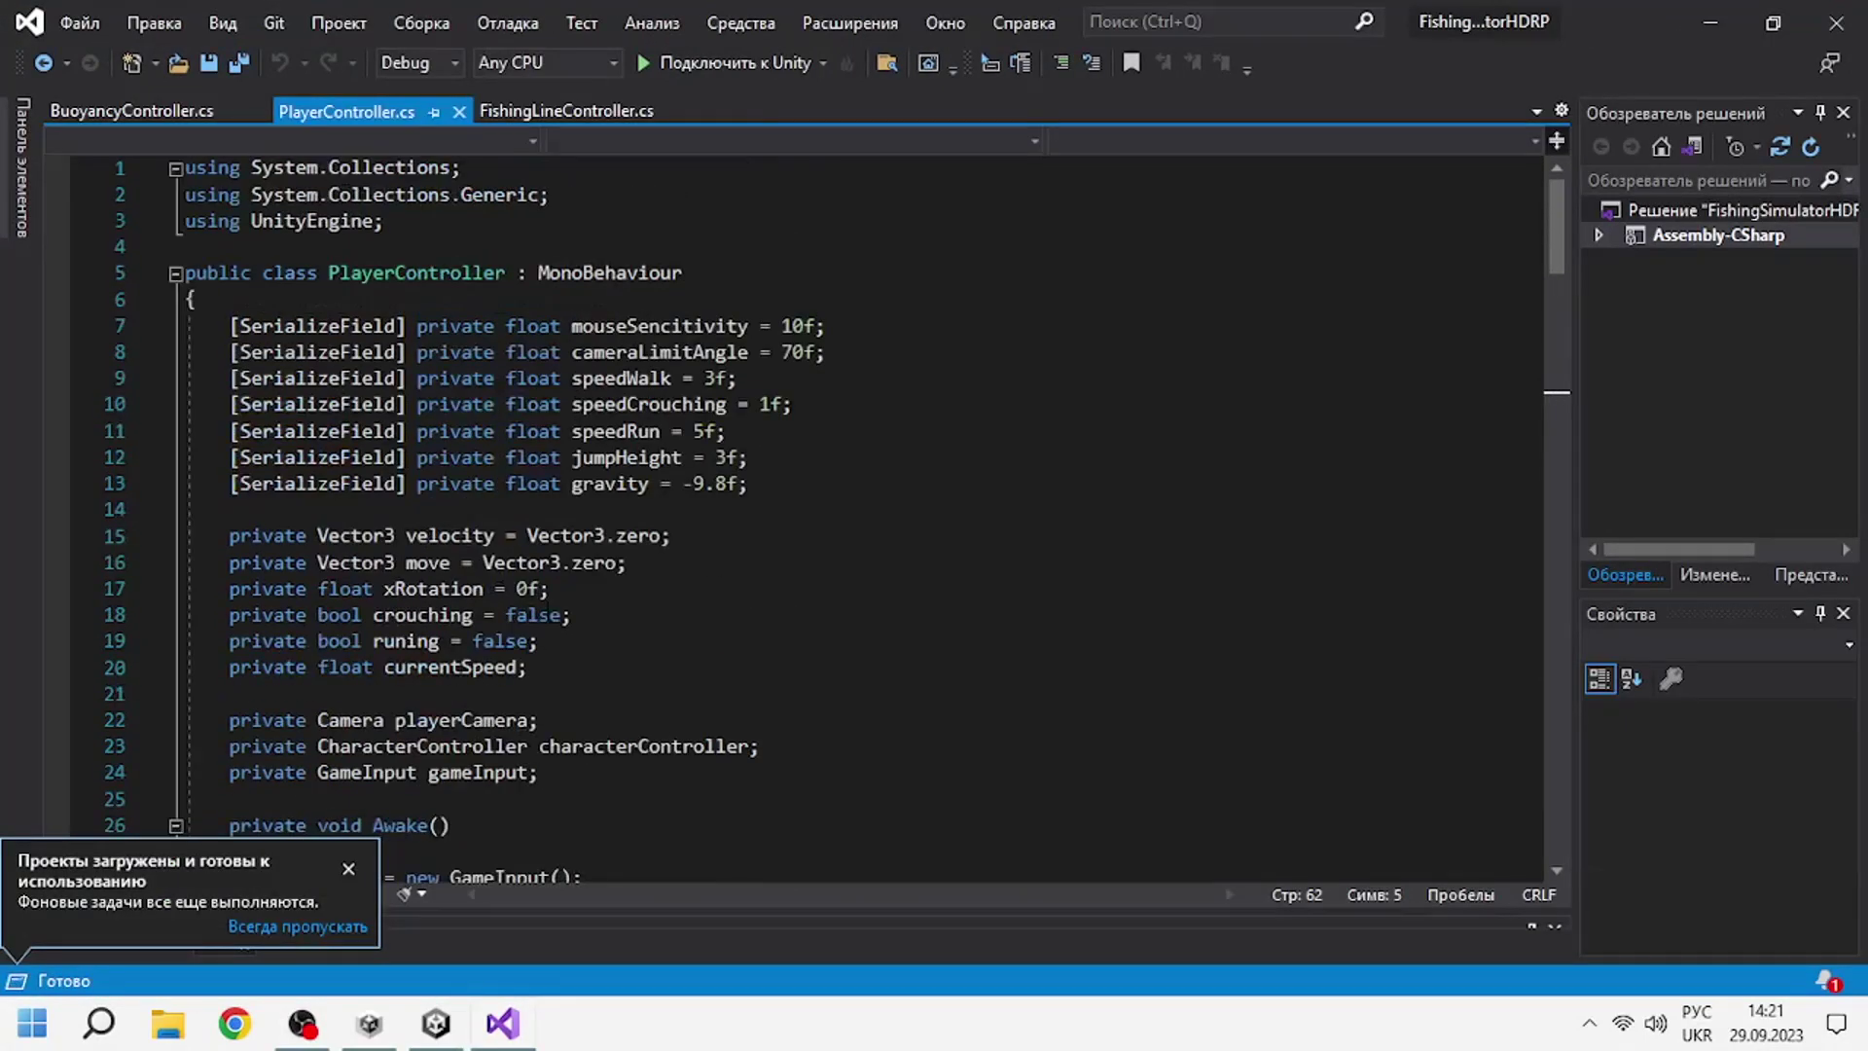
# Below gameInput, add a //State comment and public enum GameState { noCollect, isReady, isCast, isWater }.
pyautogui.click(698, 625)
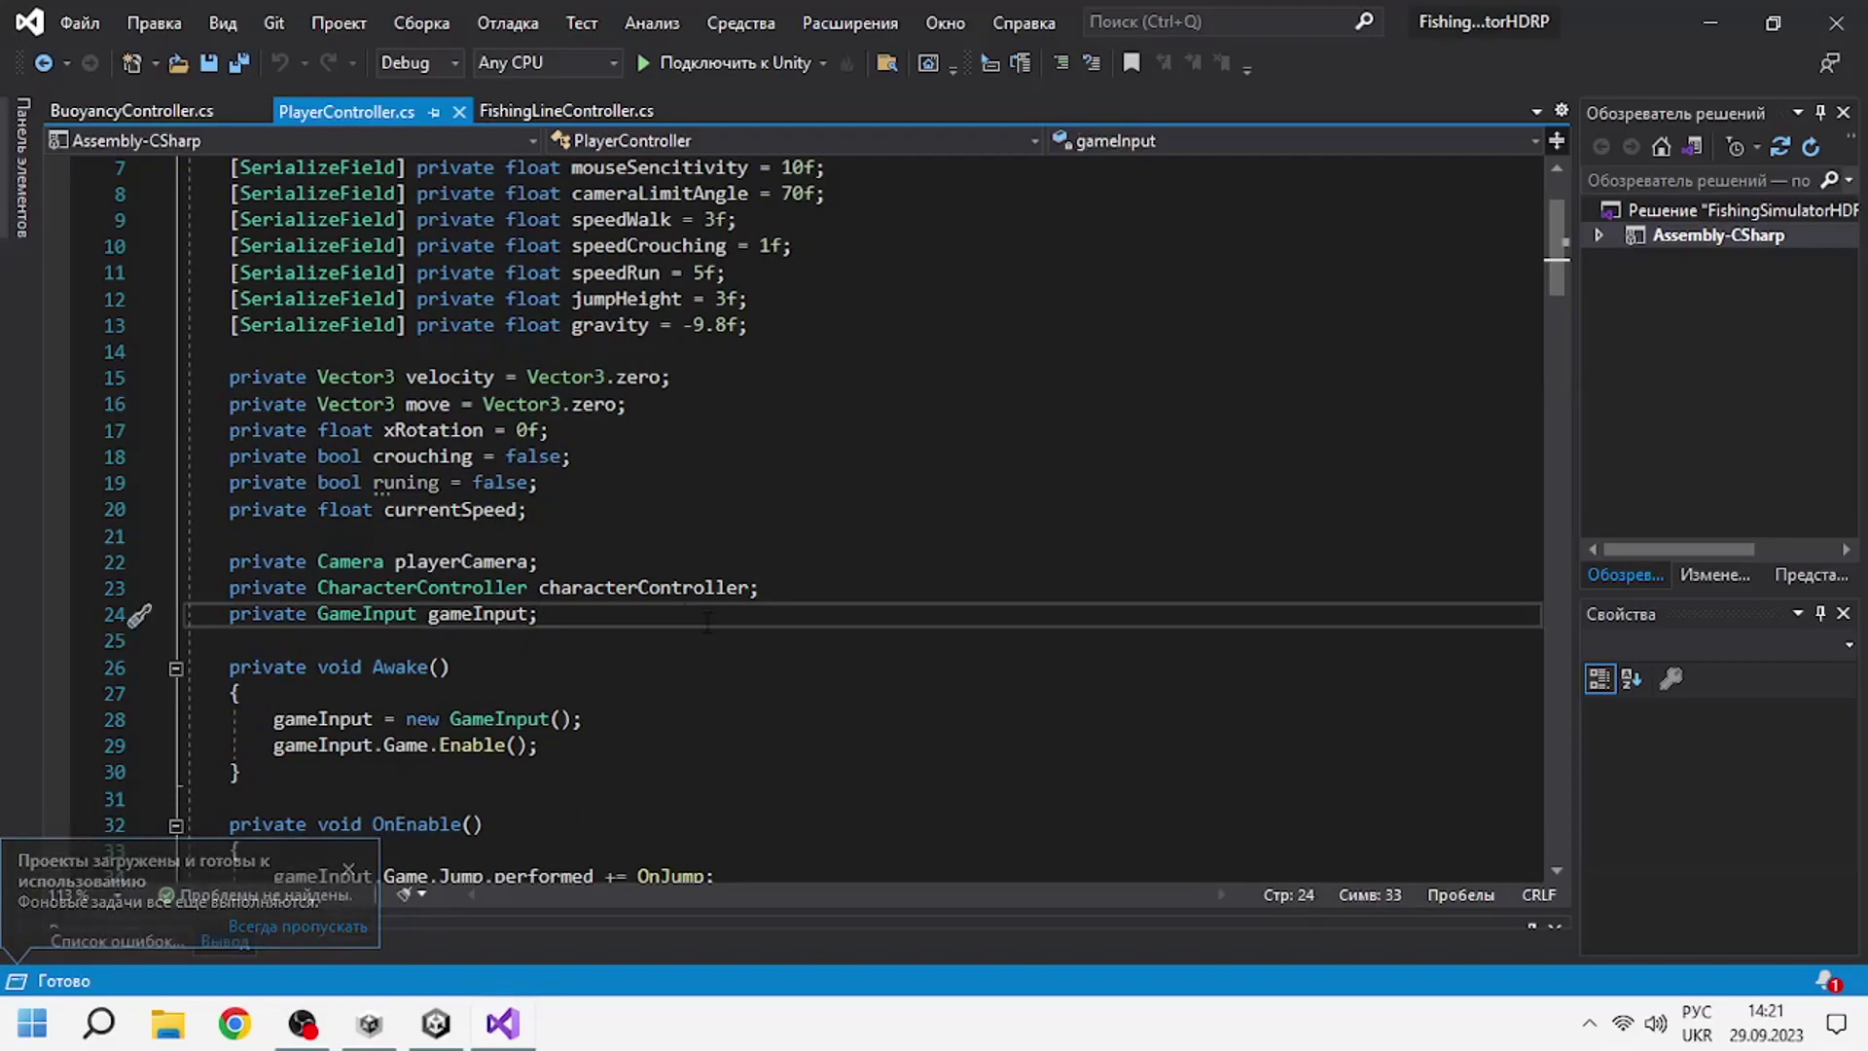
pyautogui.press('Return')
pyautogui.press('Return')
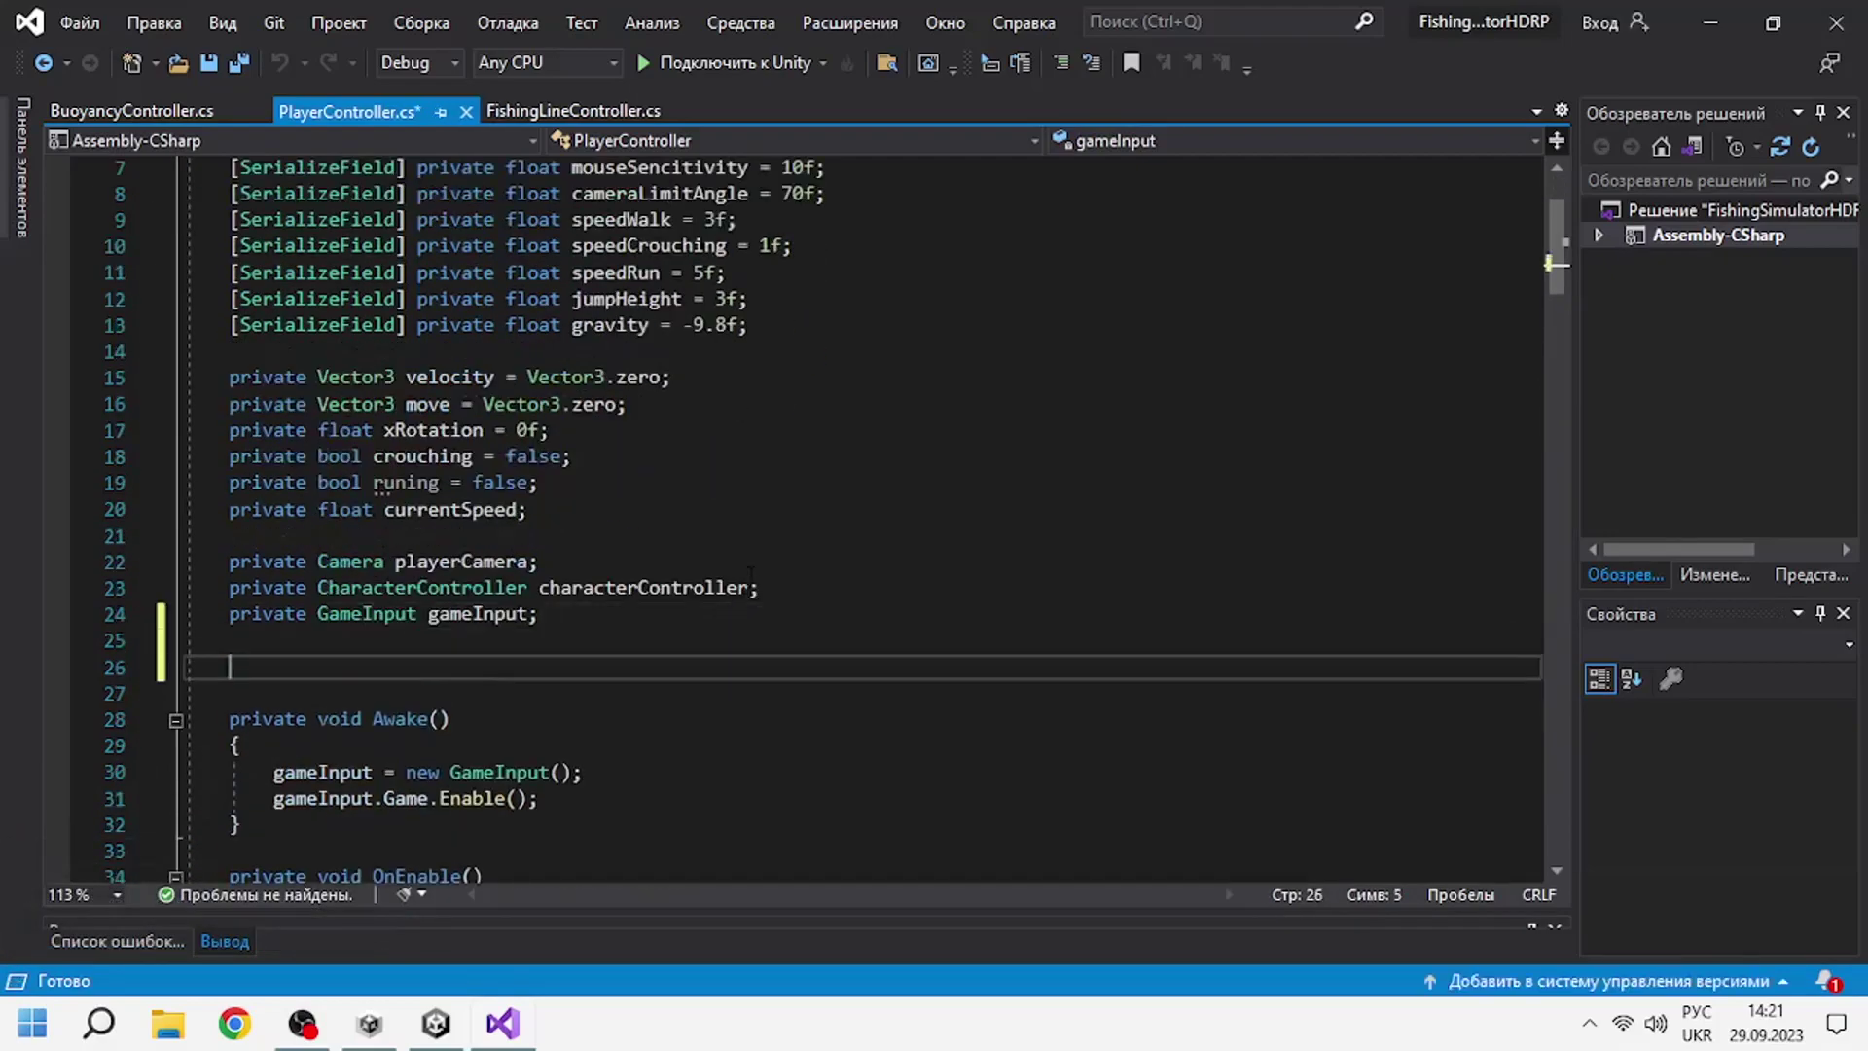
pyautogui.write('..')
pyautogui.press('BackSpace')
pyautogui.press('BackSpace')
pyautogui.hotkey('alt', 'shift')
pyautogui.write('//StateGame')
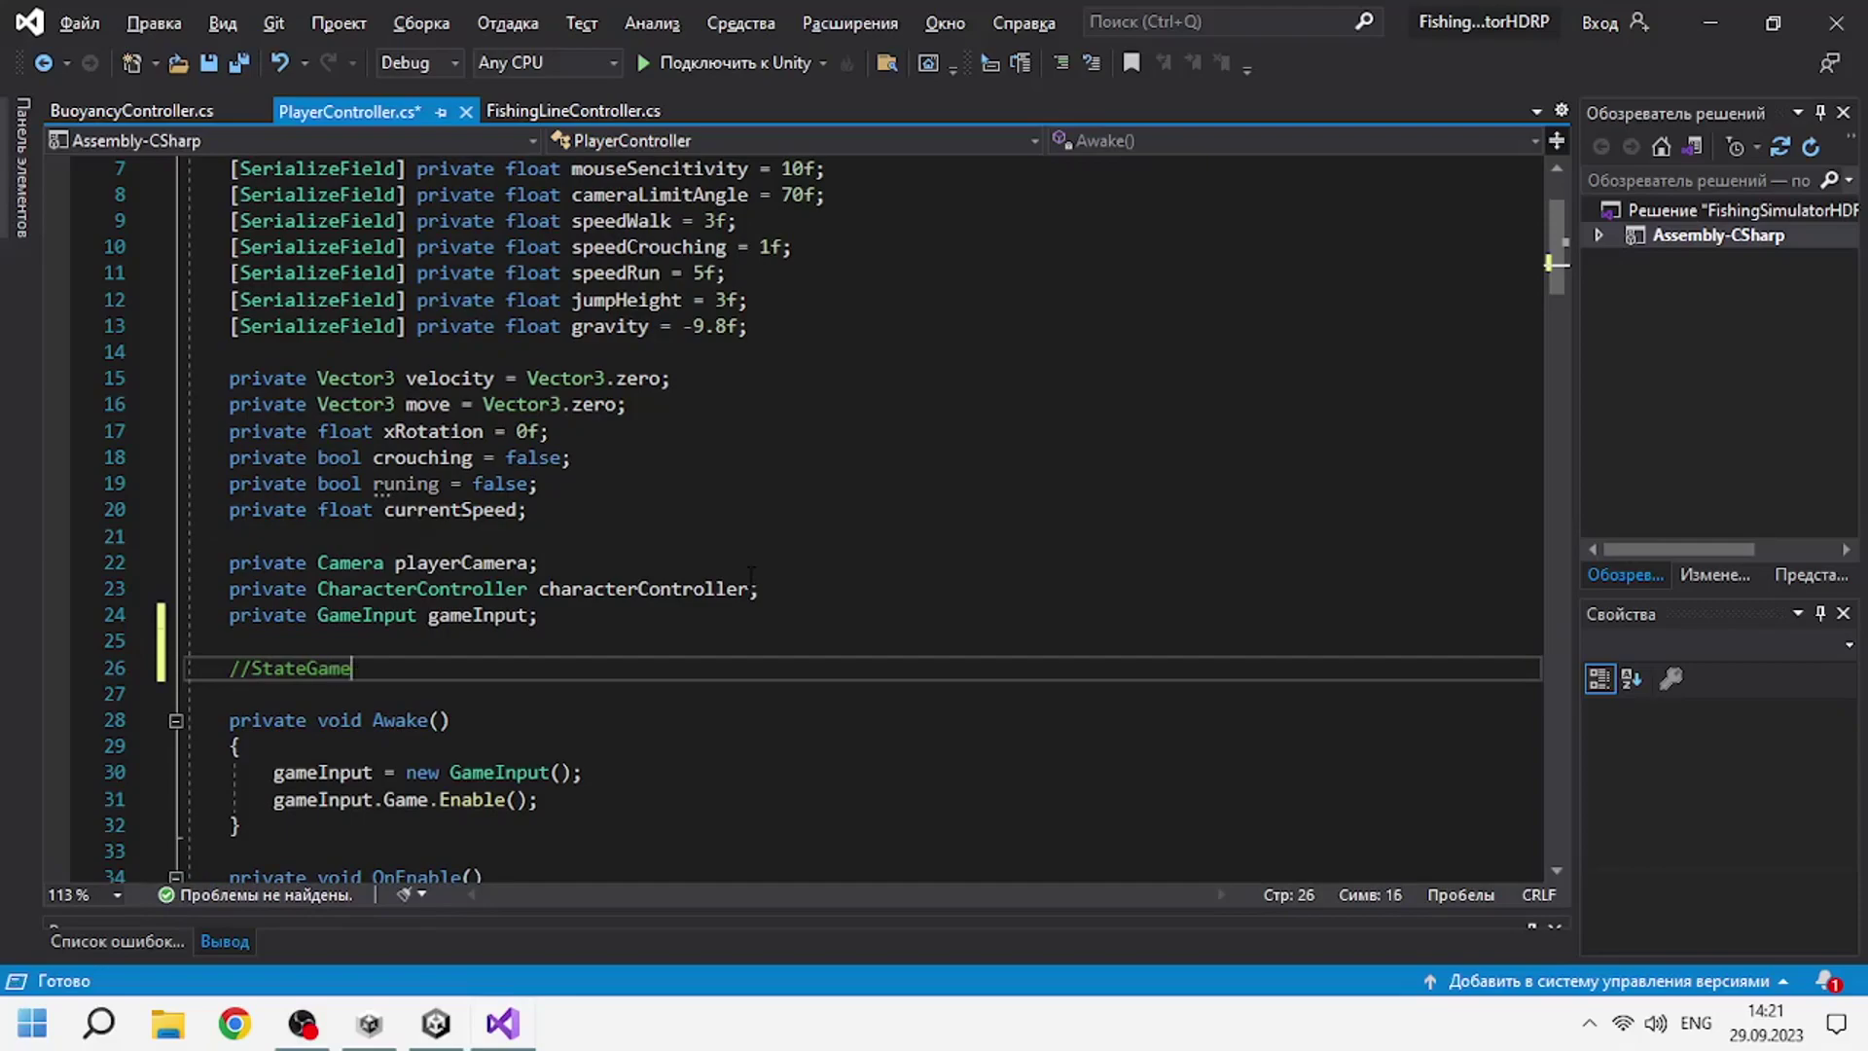
pyautogui.press('Return')
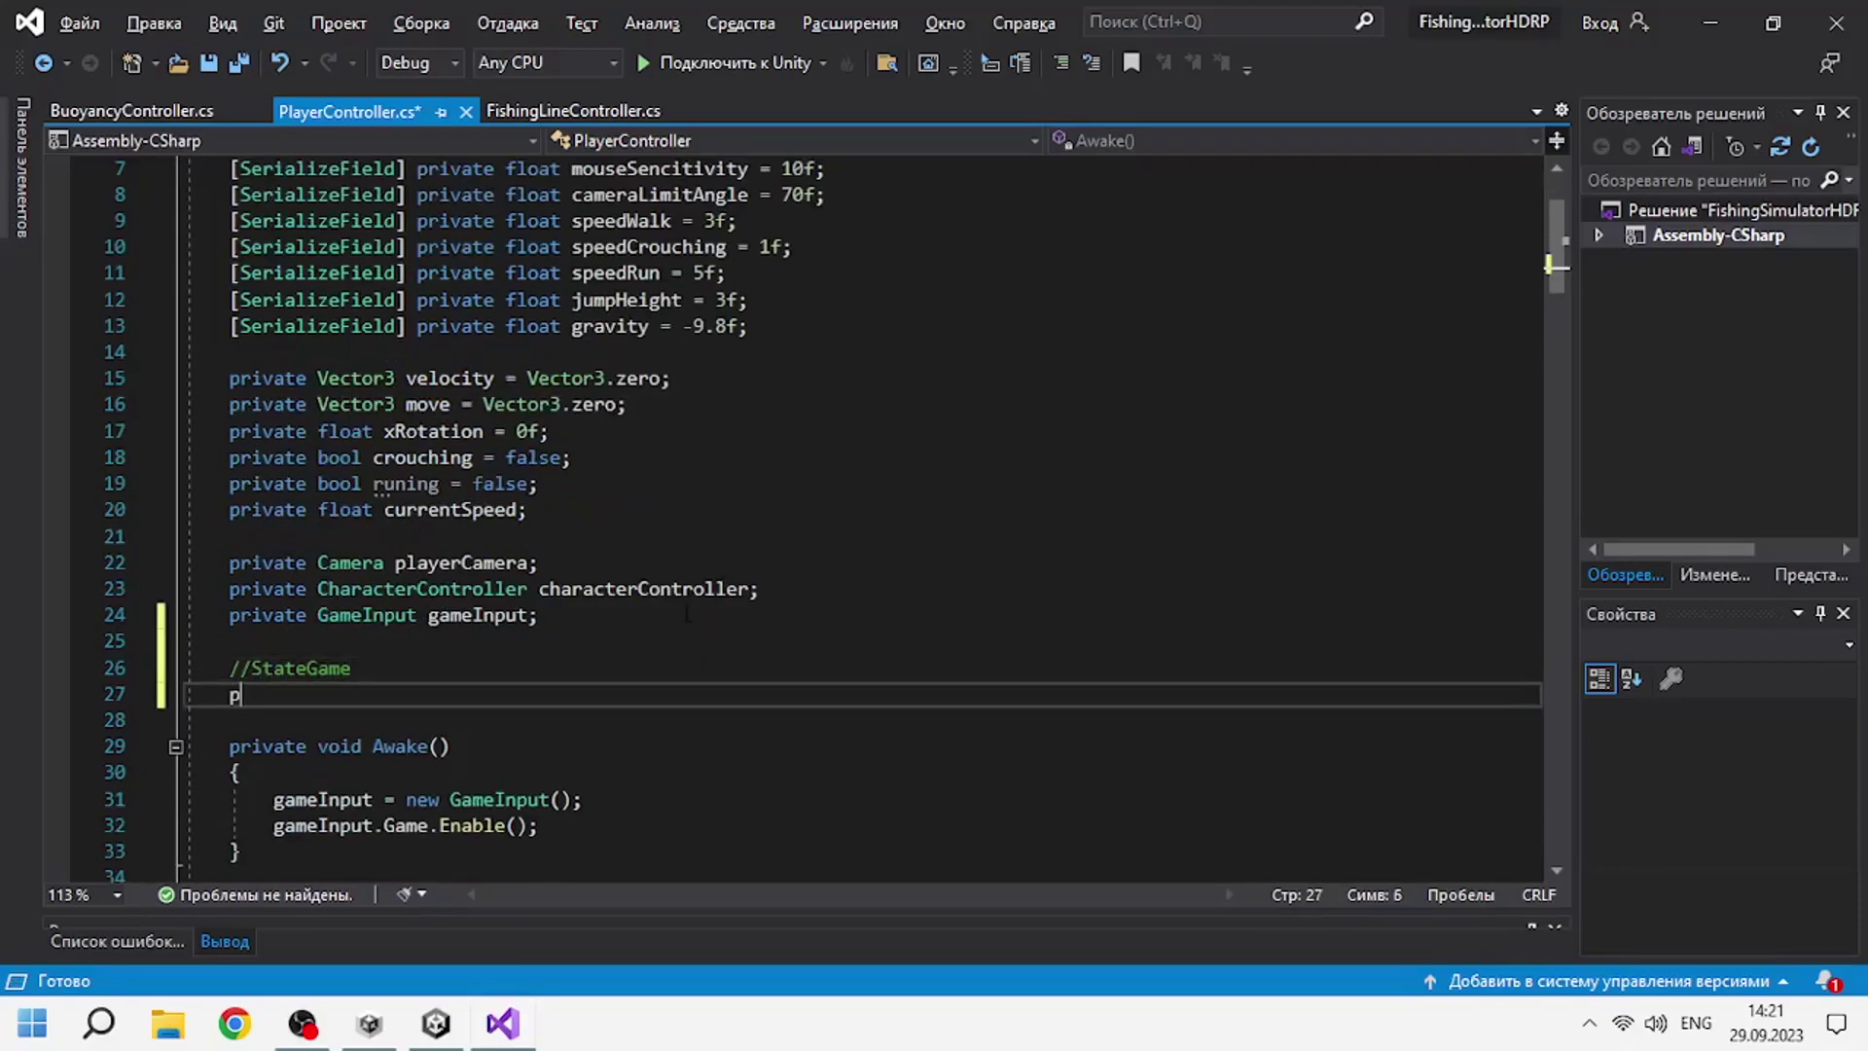
pyautogui.write('ublic enum GameState { noCollect, isReady, Ca')
pyautogui.press('BackSpace')
pyautogui.press('BackSpace')
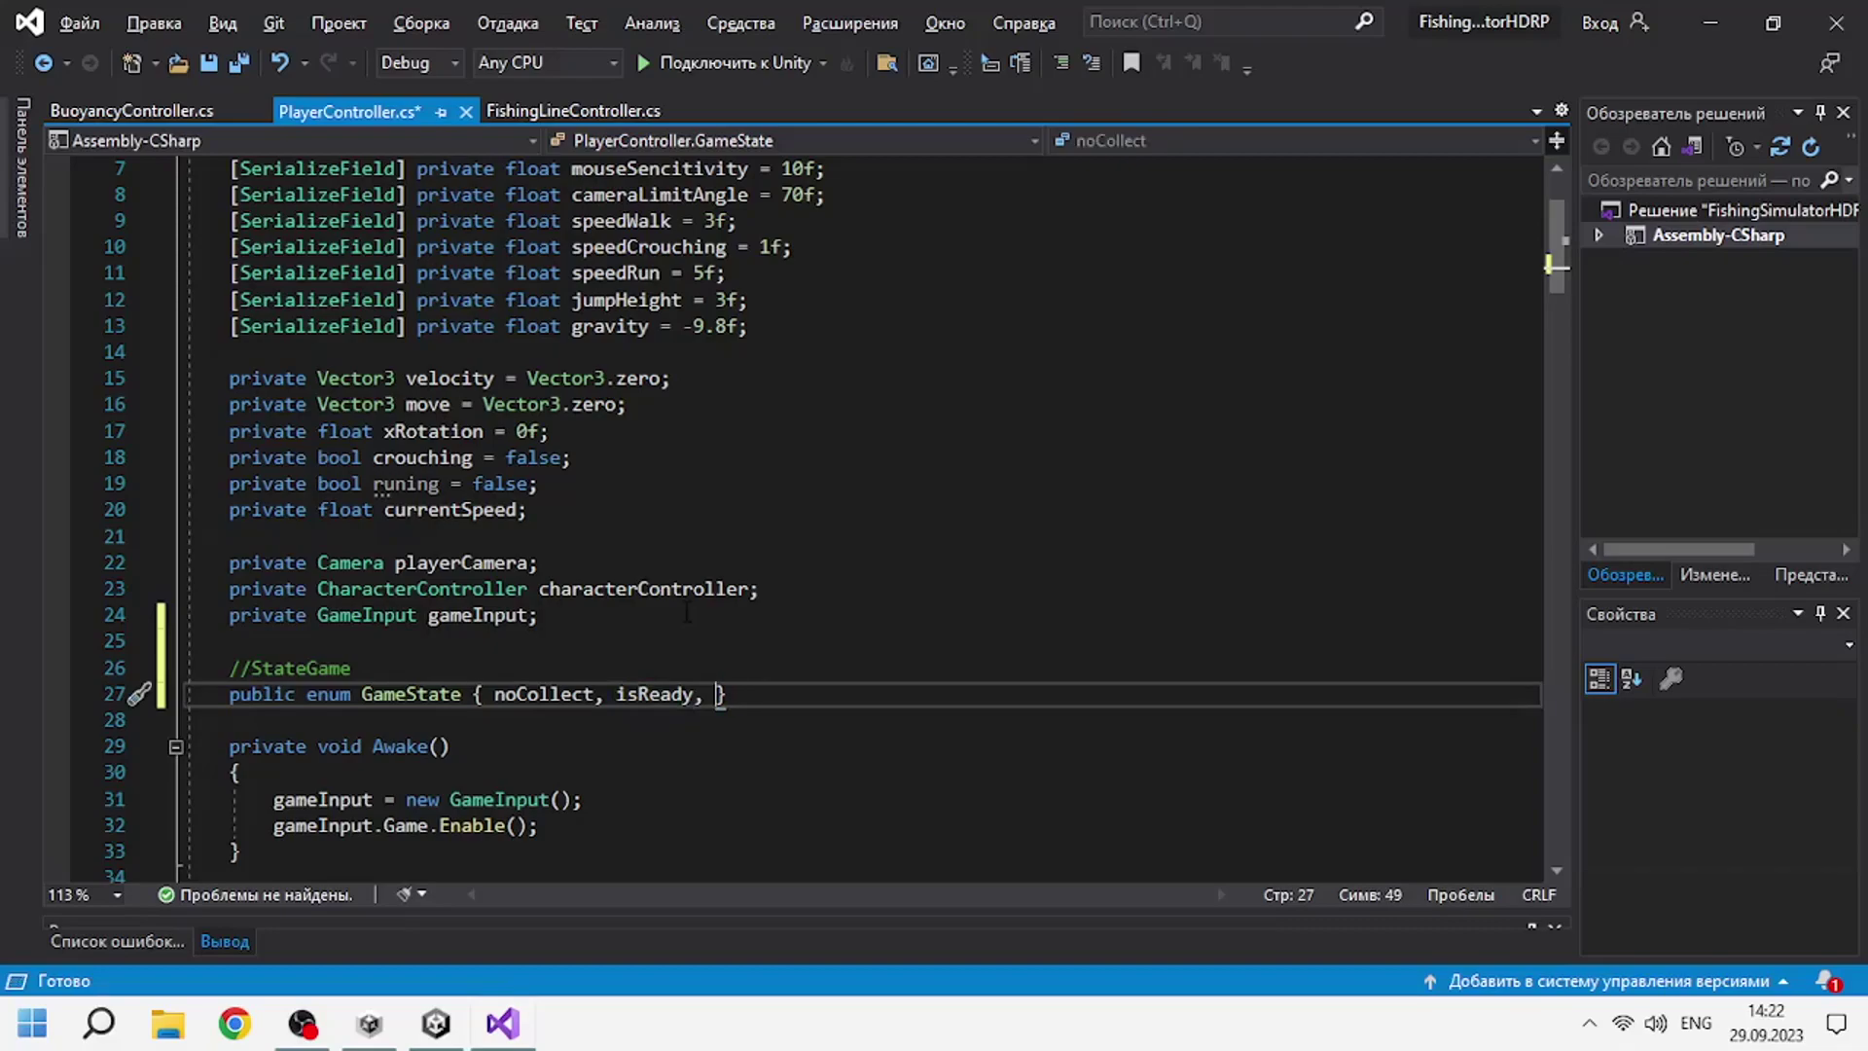
pyautogui.write('isCast,')
pyautogui.write('isWater')
pyautogui.press('End')
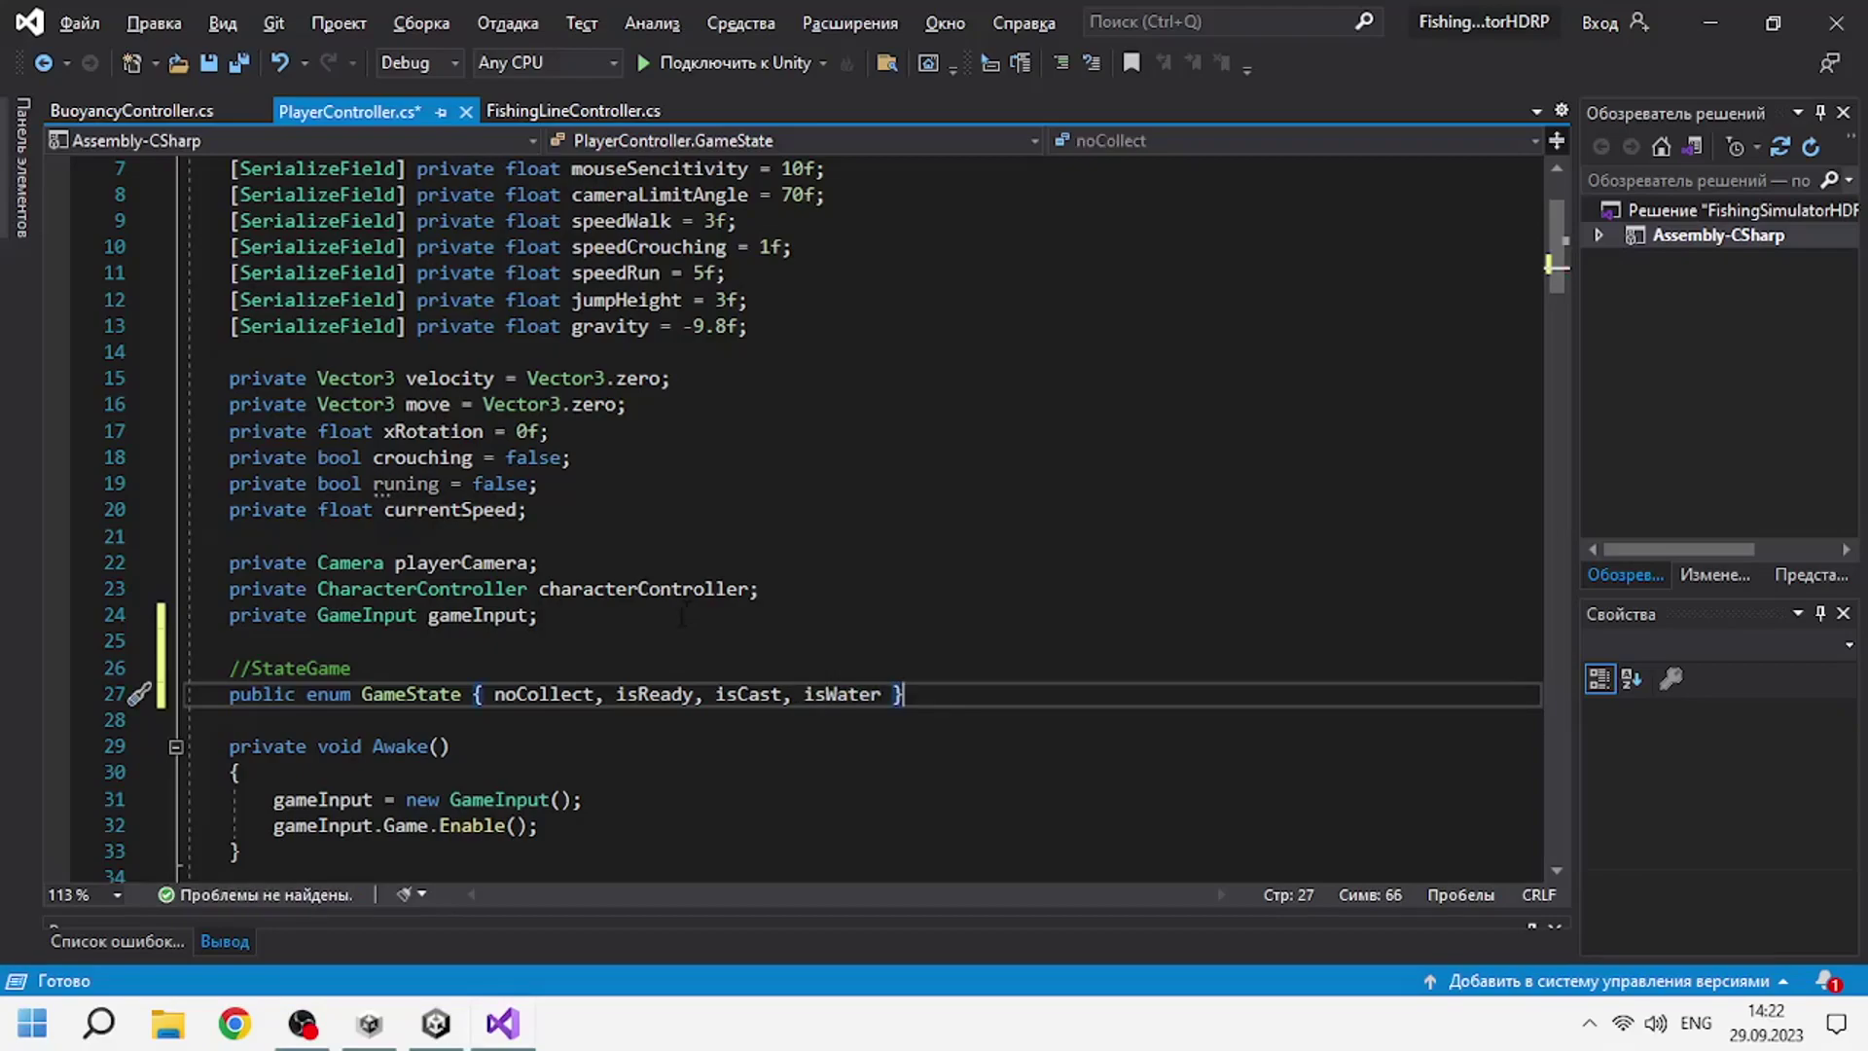
pyautogui.press('Return')
# Declare private GameState gameState = GameState.noCollect; below the enum.
pyautogui.write('private ')
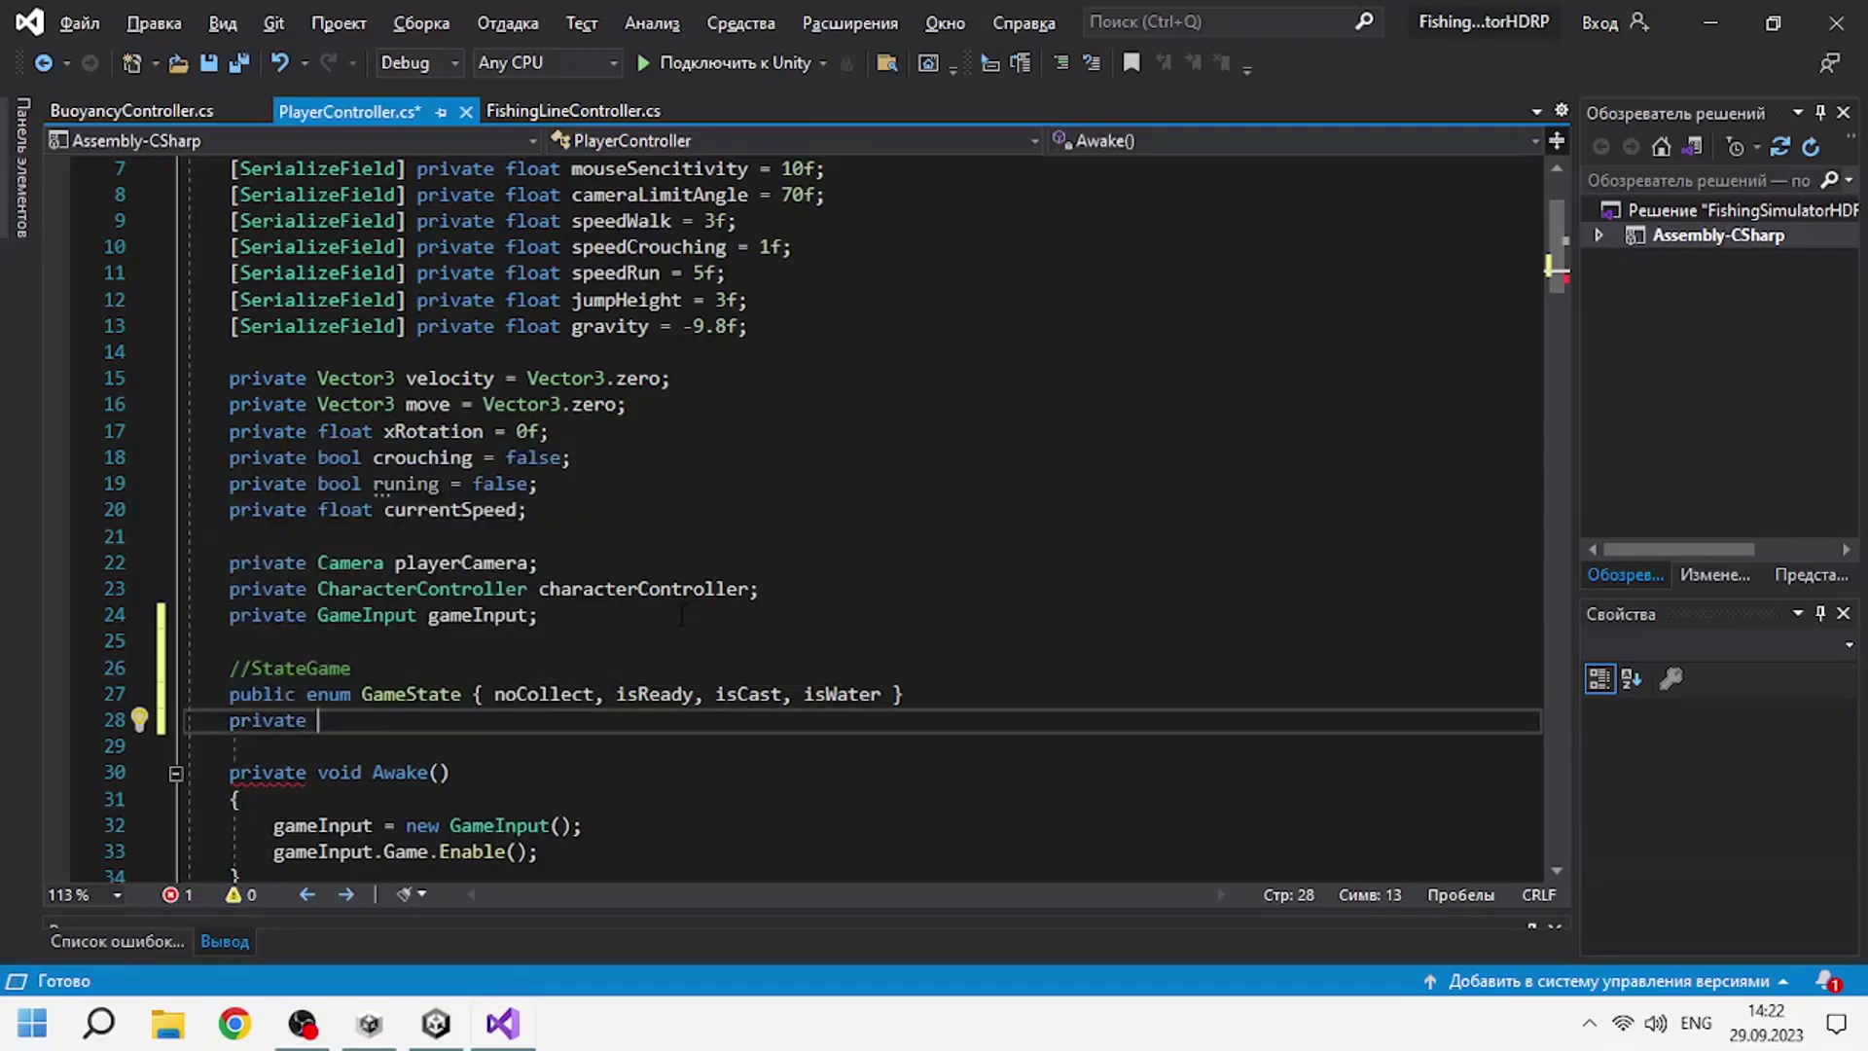
pyautogui.write('Ga')
pyautogui.press('Tab')
pyautogui.press('Up')
pyautogui.press('Up')
pyautogui.press('Up')
pyautogui.press('Tab')
pyautogui.write('= ')
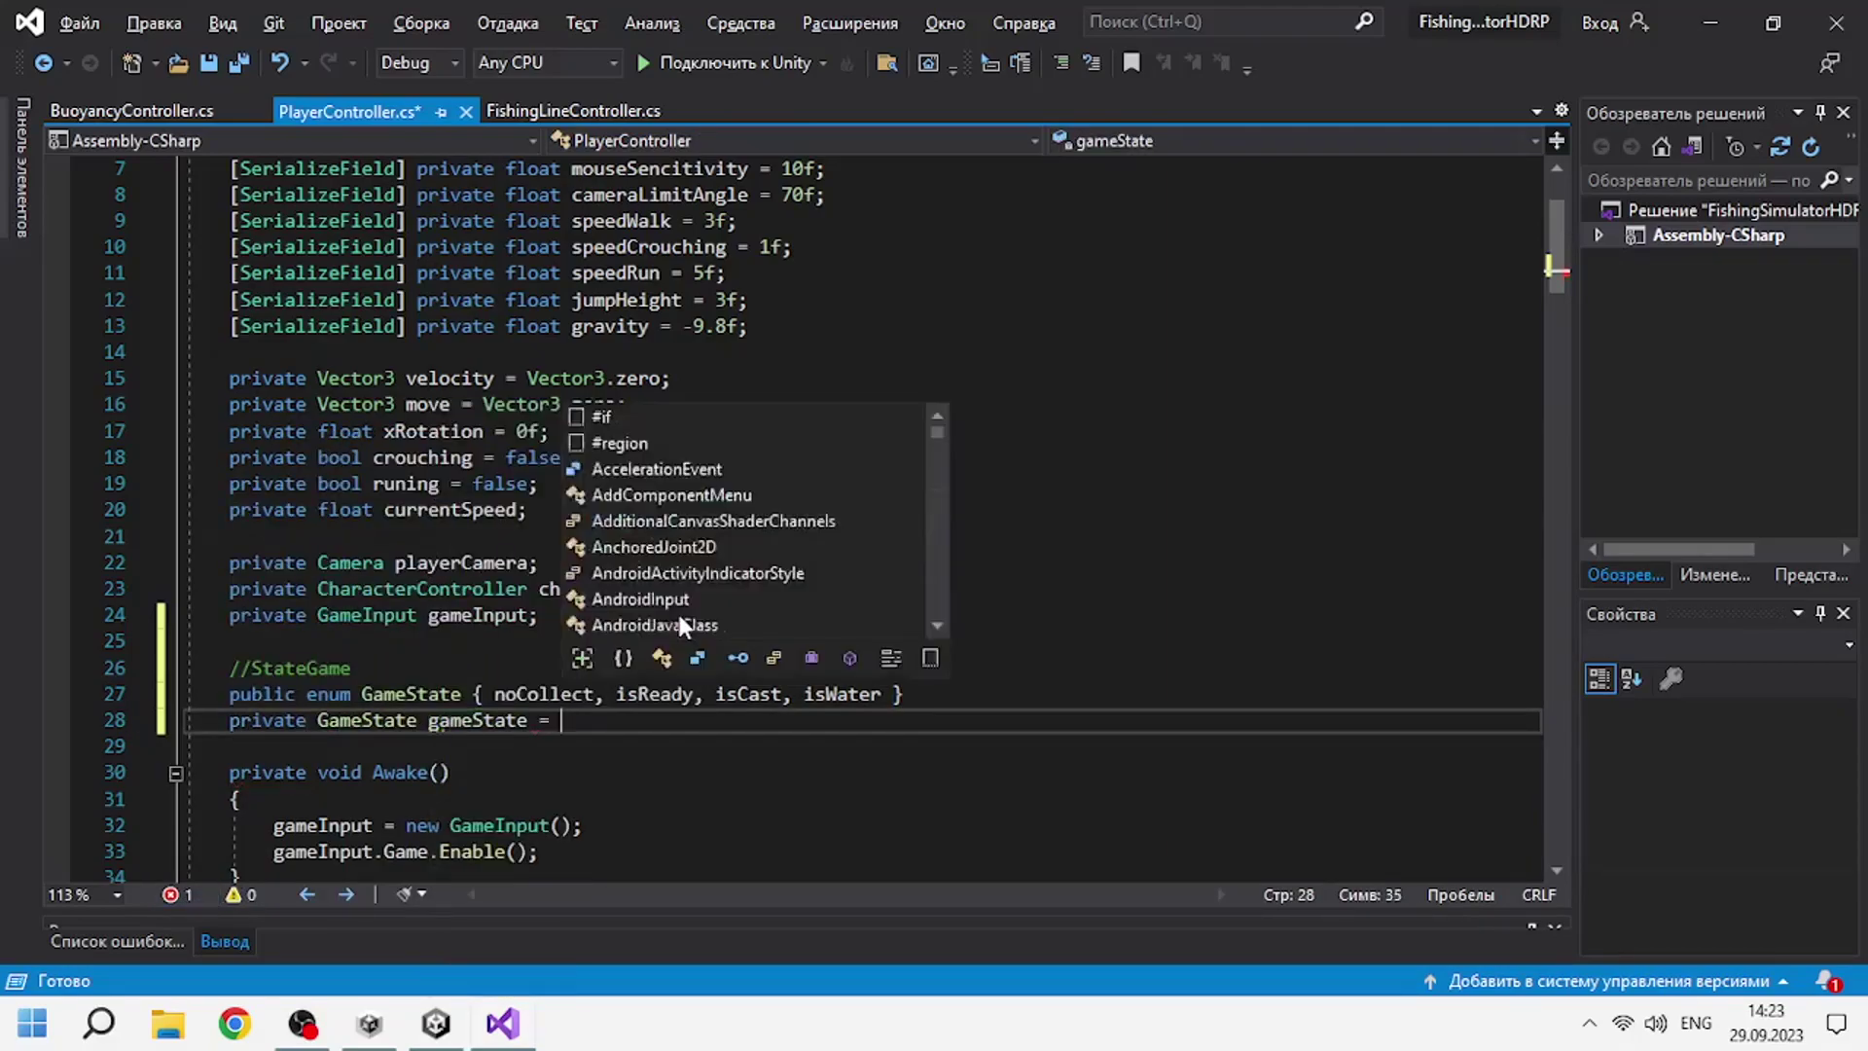
pyautogui.write('GameState.')
pyautogui.press('Tab')
pyautogui.write(';')
# Scroll down past OnEnable to the start of the Update method.
pyautogui.scroll(-6, 681, 616)
pyautogui.scroll(-1, 662, 628)
pyautogui.scroll(2, 638, 639)
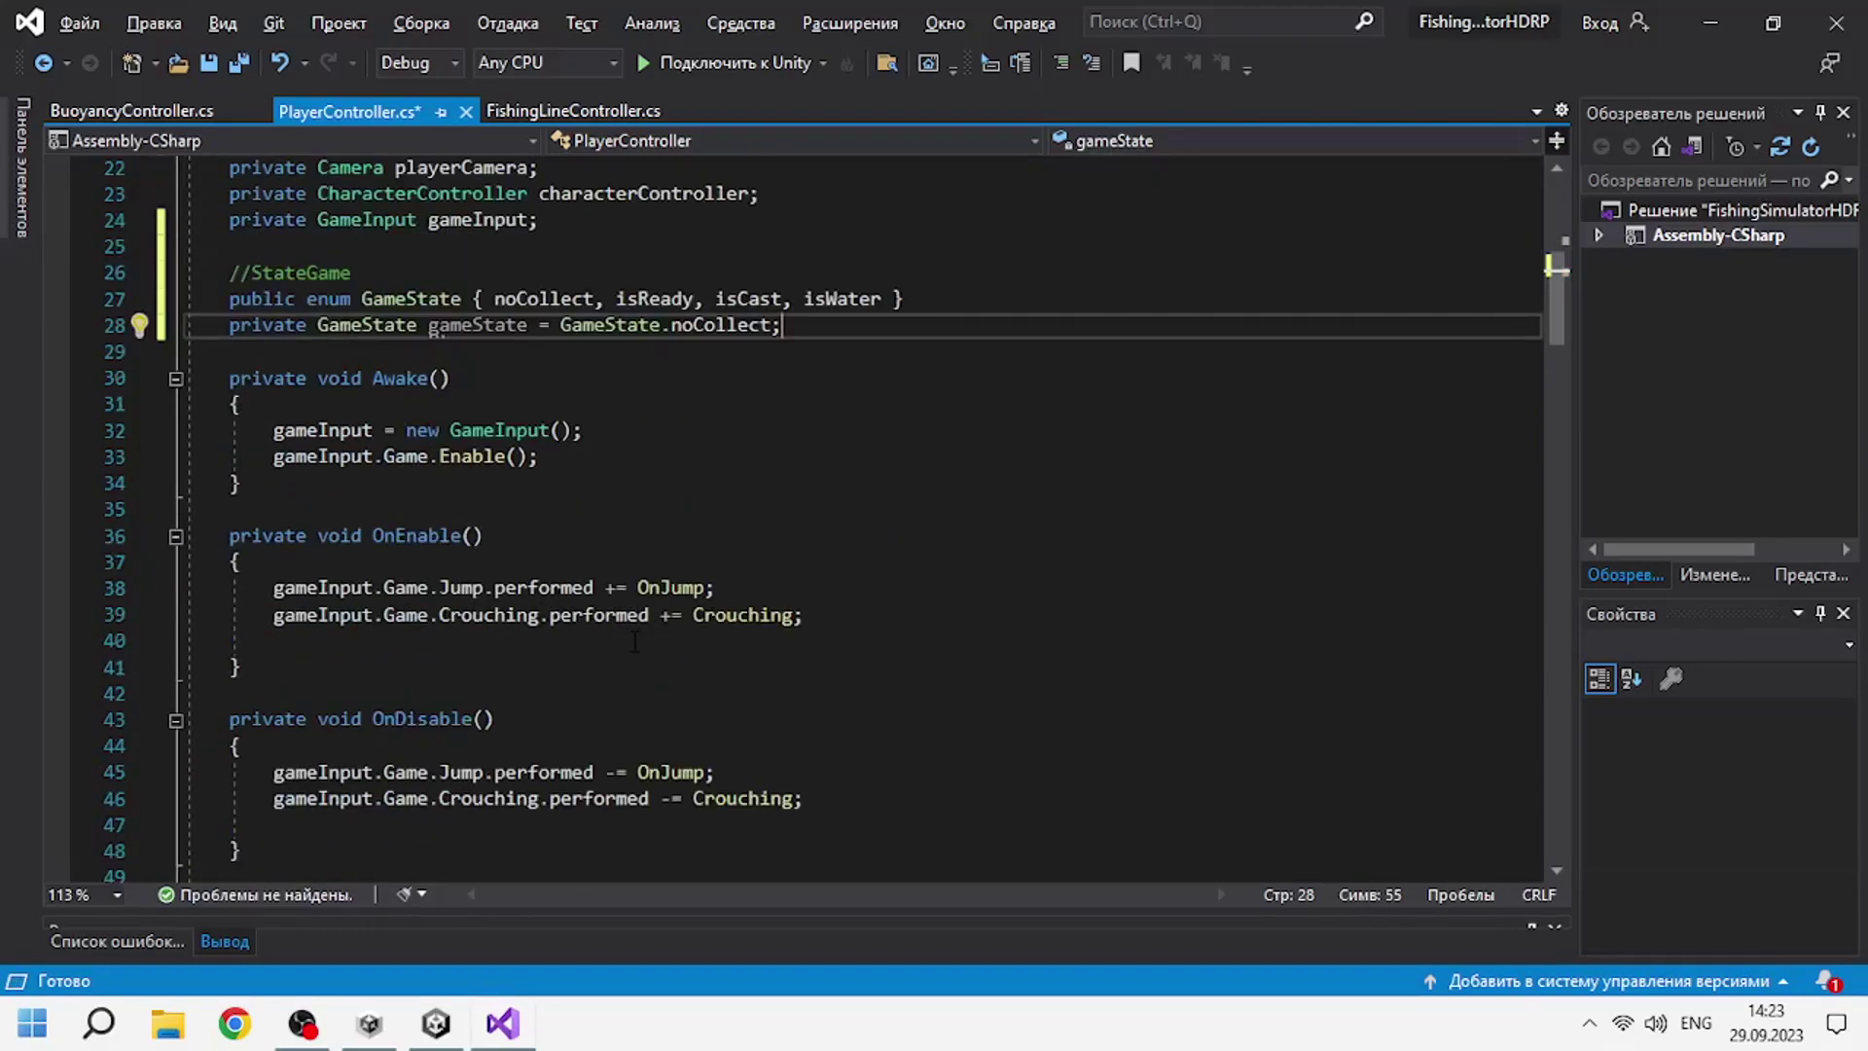
pyautogui.click(366, 569)
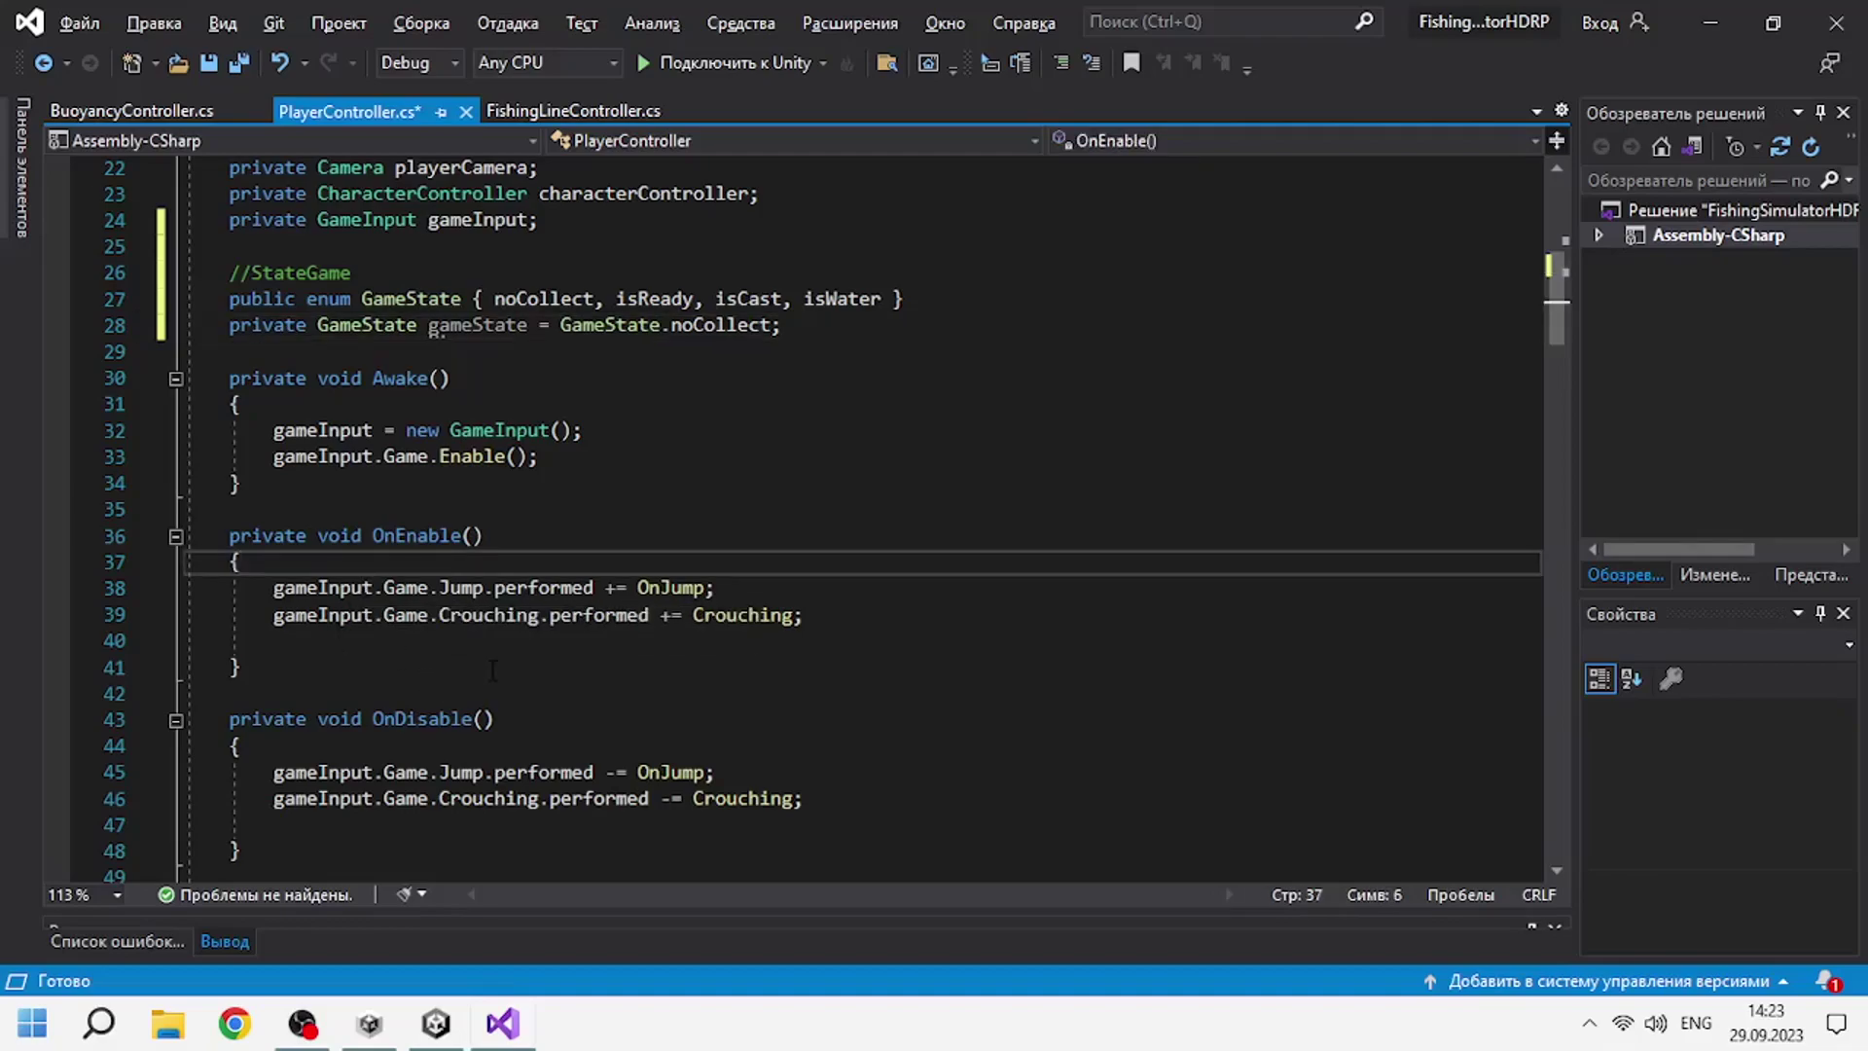
pyautogui.scroll(-2, 493, 671)
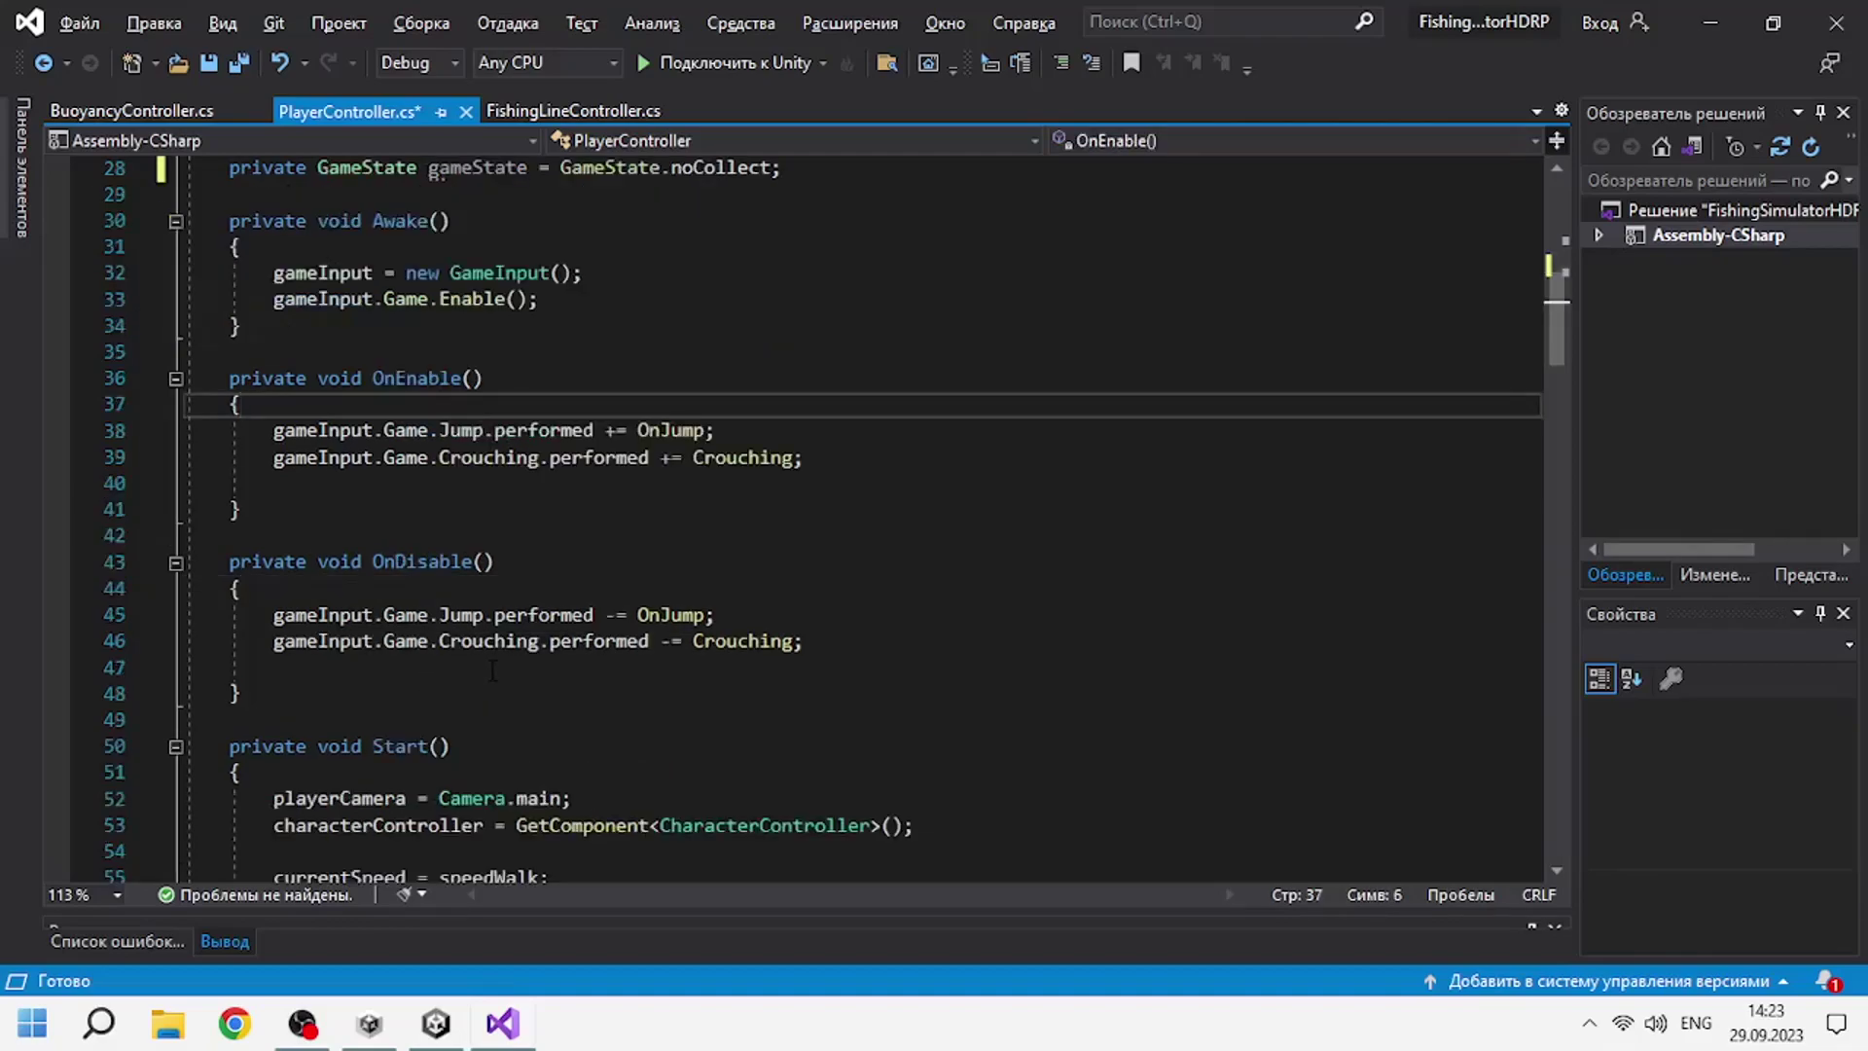
pyautogui.scroll(-6, 492, 672)
pyautogui.click(499, 509)
# Insert a switch on gameState in Update with a case for every GameState value.
pyautogui.press('Return')
pyautogui.press('Return')
pyautogui.press('Up')
pyautogui.write('sw')
pyautogui.press('Tab')
pyautogui.press('Tab')
pyautogui.write('state')
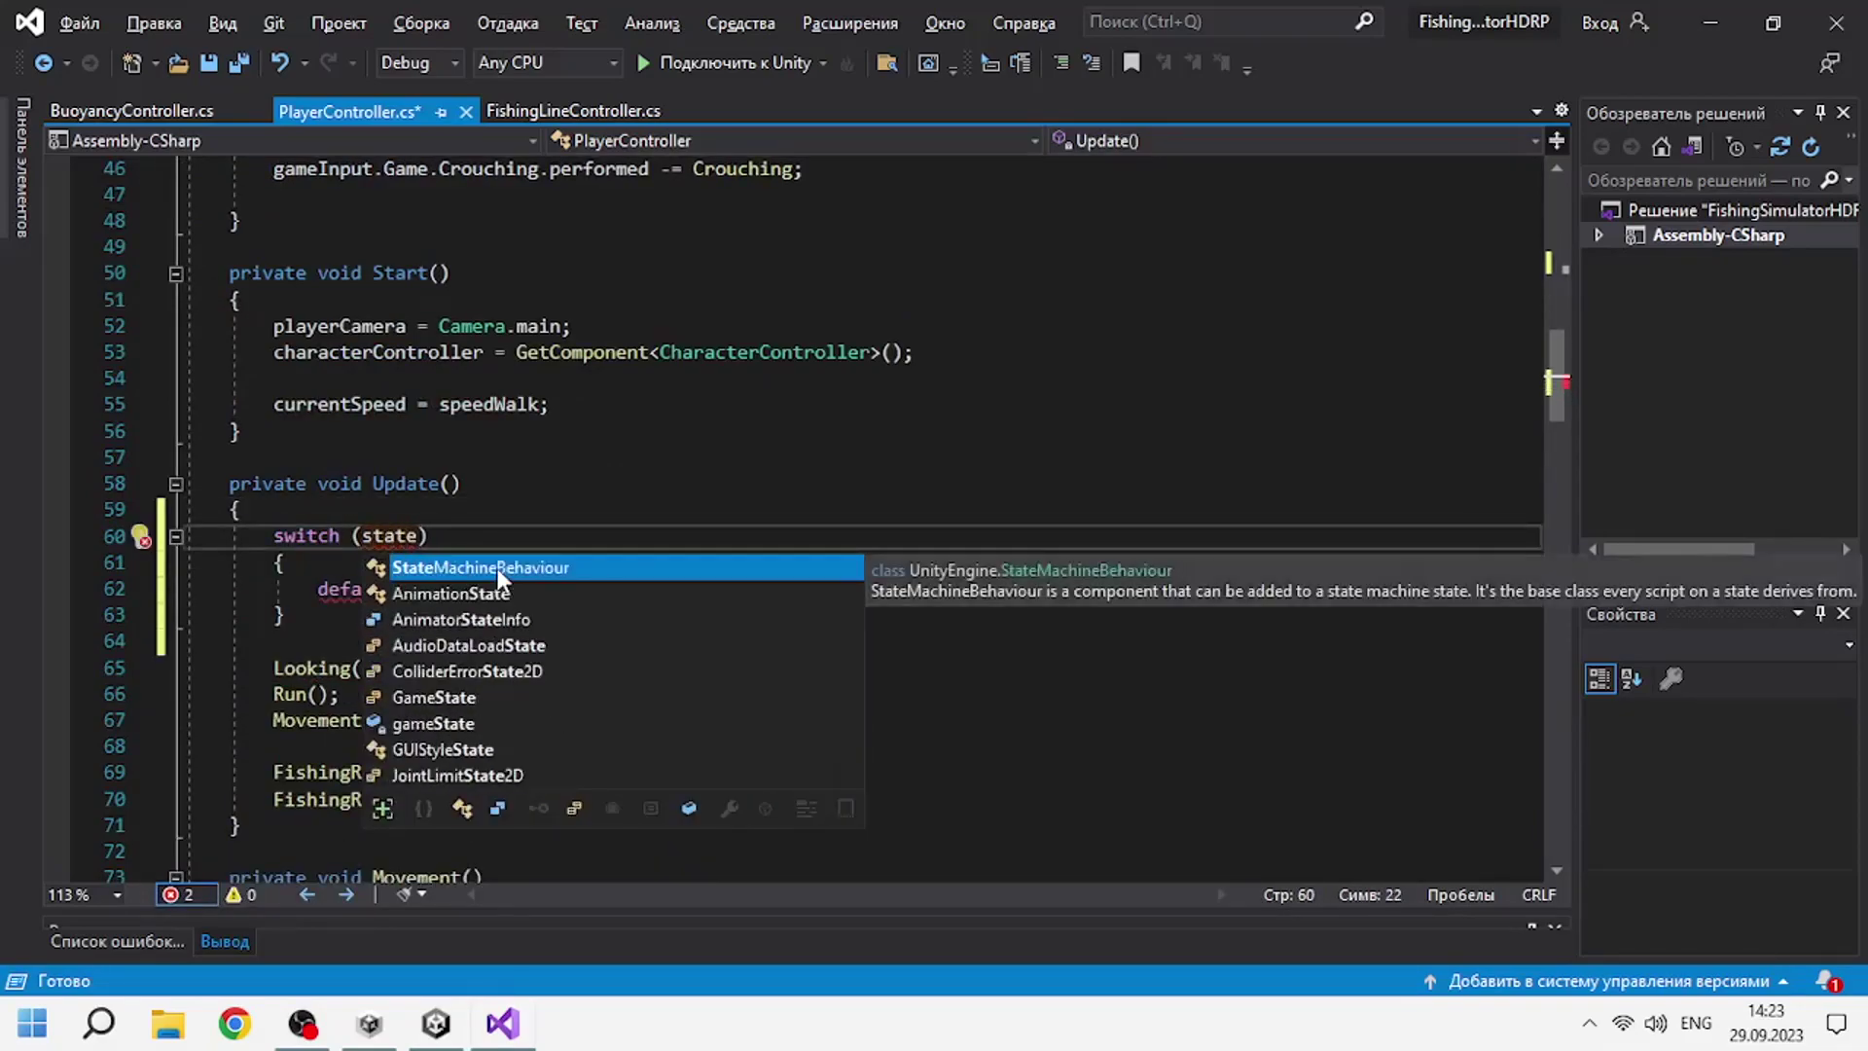
pyautogui.press('Down')
pyautogui.press('Down')
pyautogui.press('Down')
pyautogui.press('Tab')
pyautogui.press('Return')
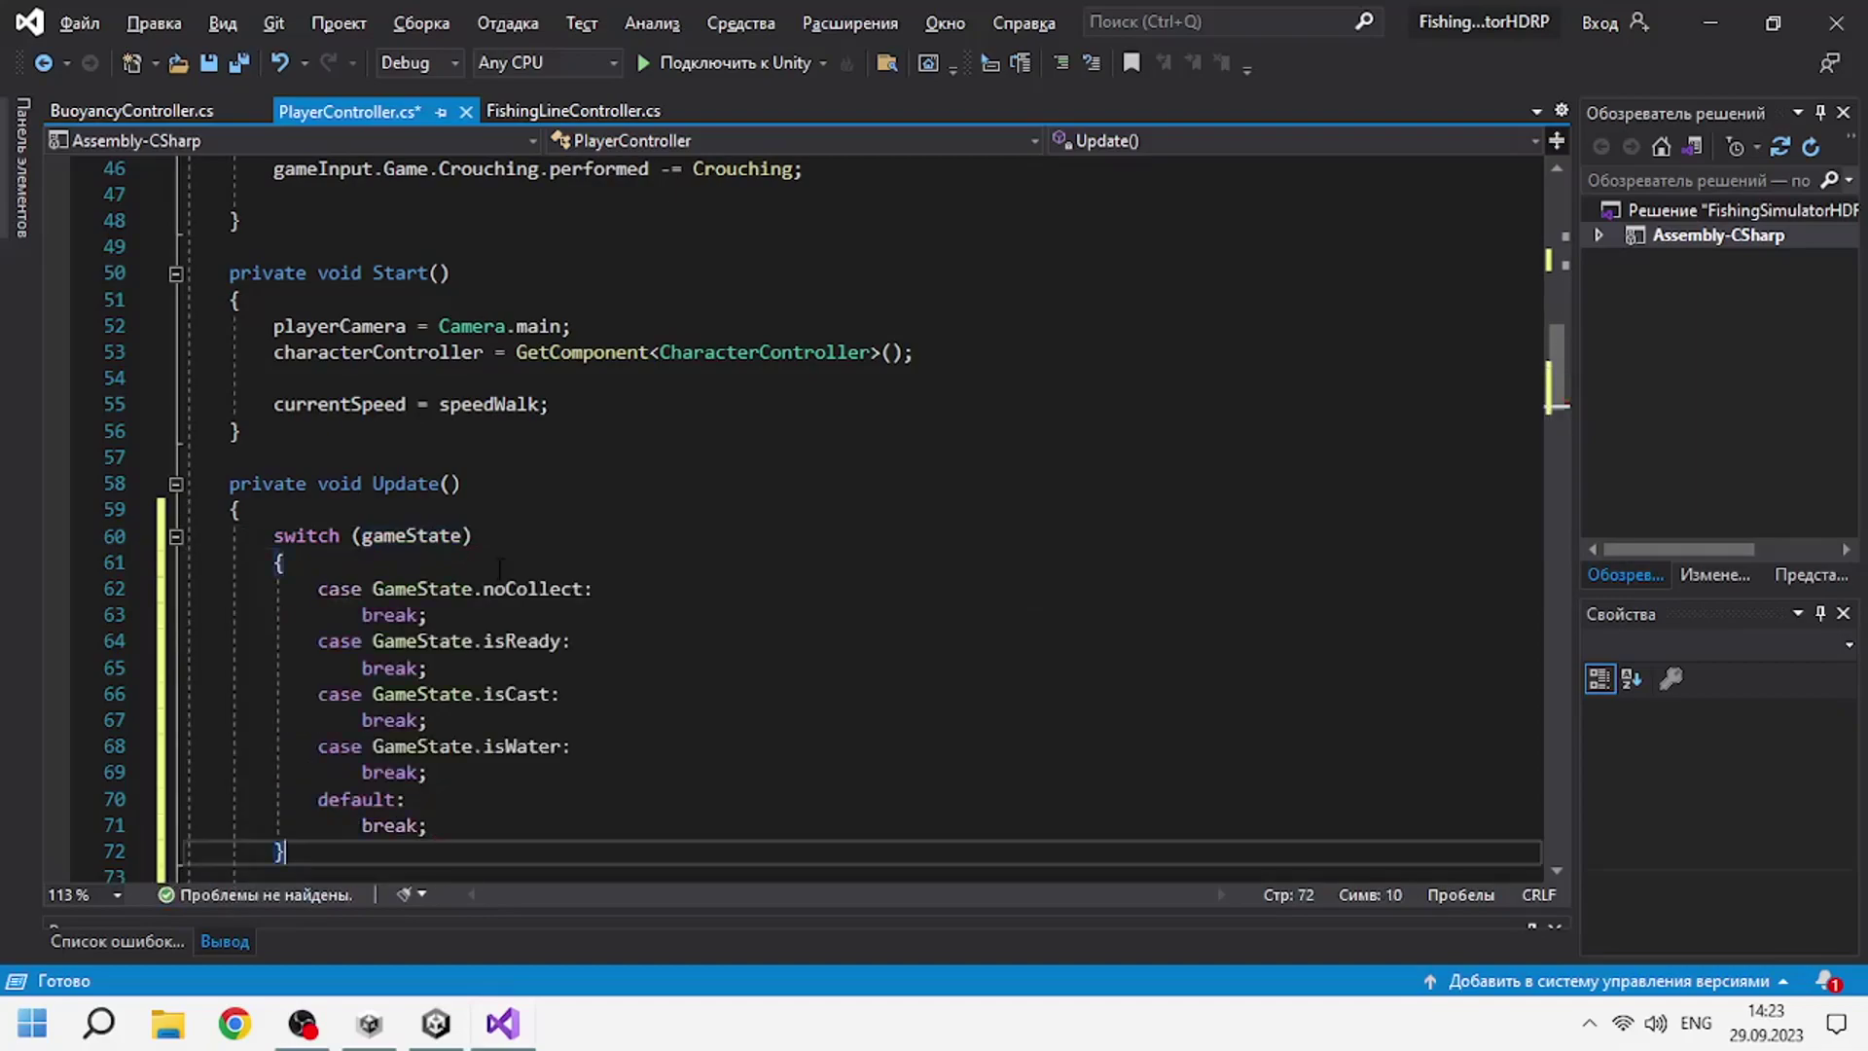
# Move the Looking, Run and Movement calls under case noCollect.
pyautogui.scroll(-1, 584, 584)
pyautogui.click(633, 509)
pyautogui.scroll(-1, 638, 599)
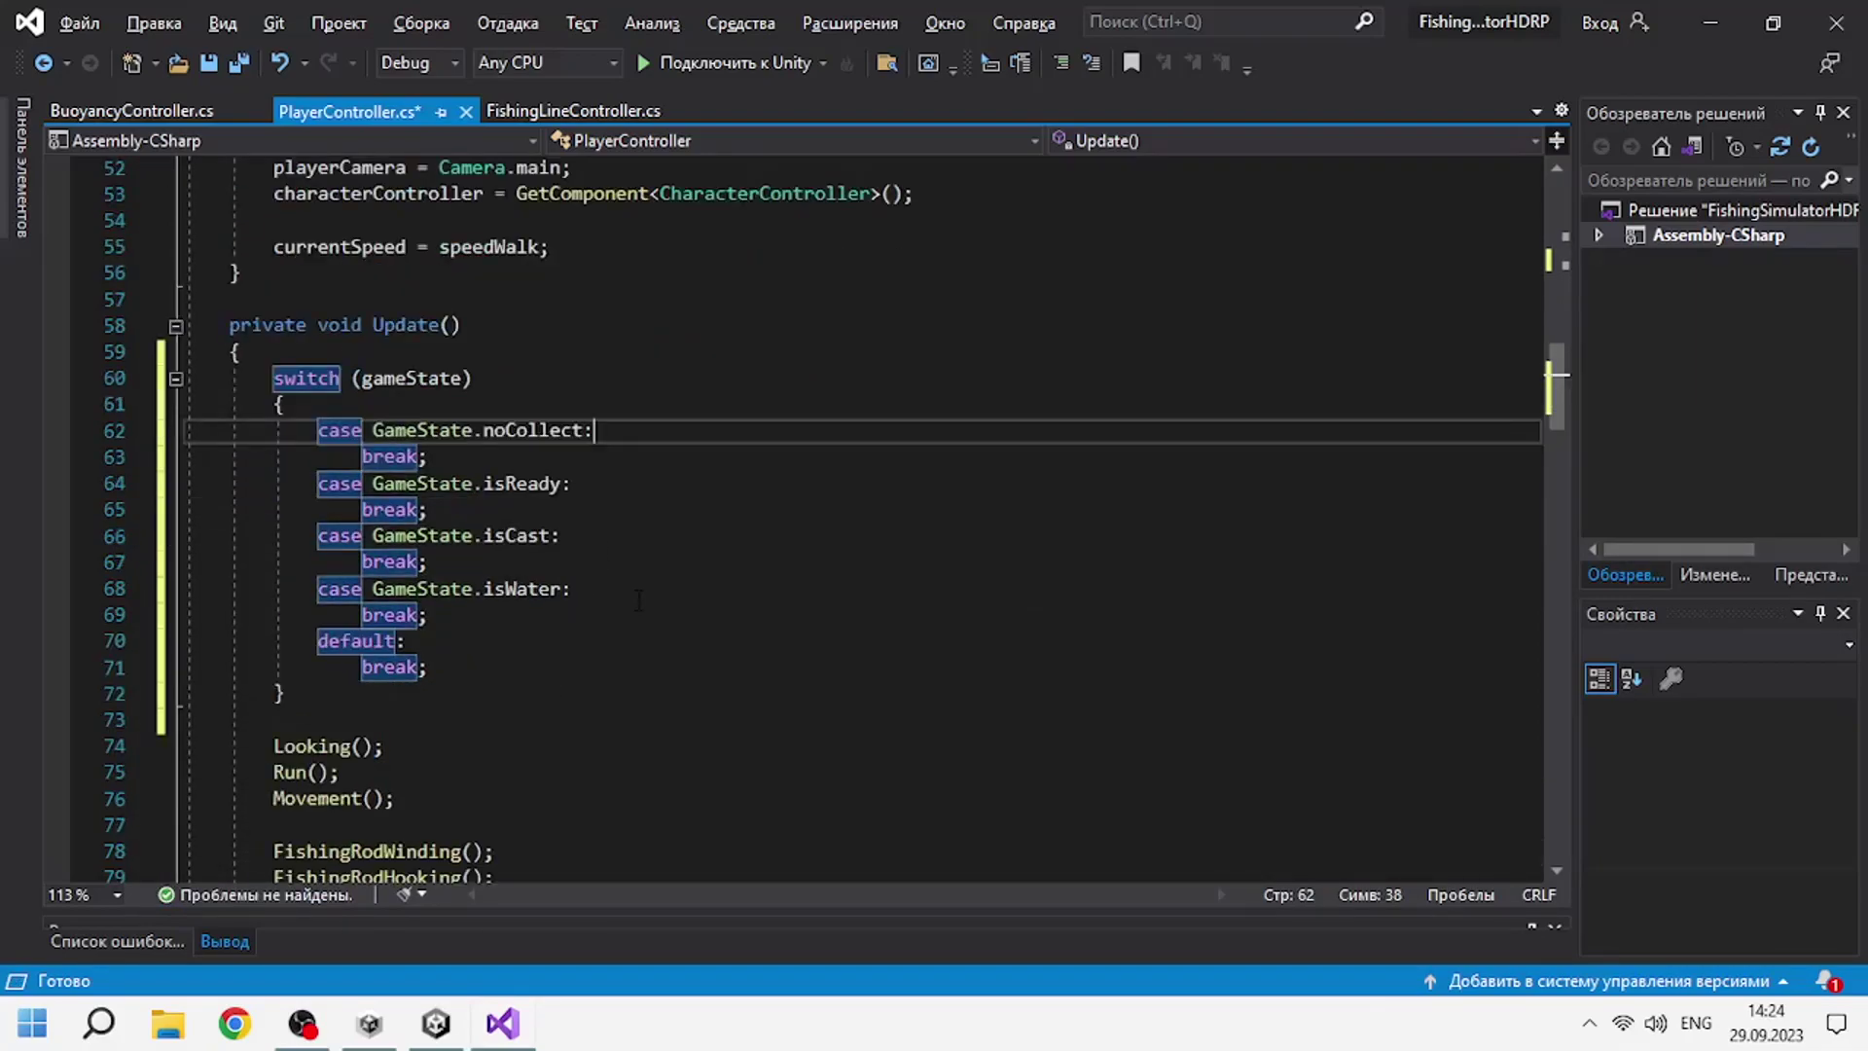
pyautogui.press('Return')
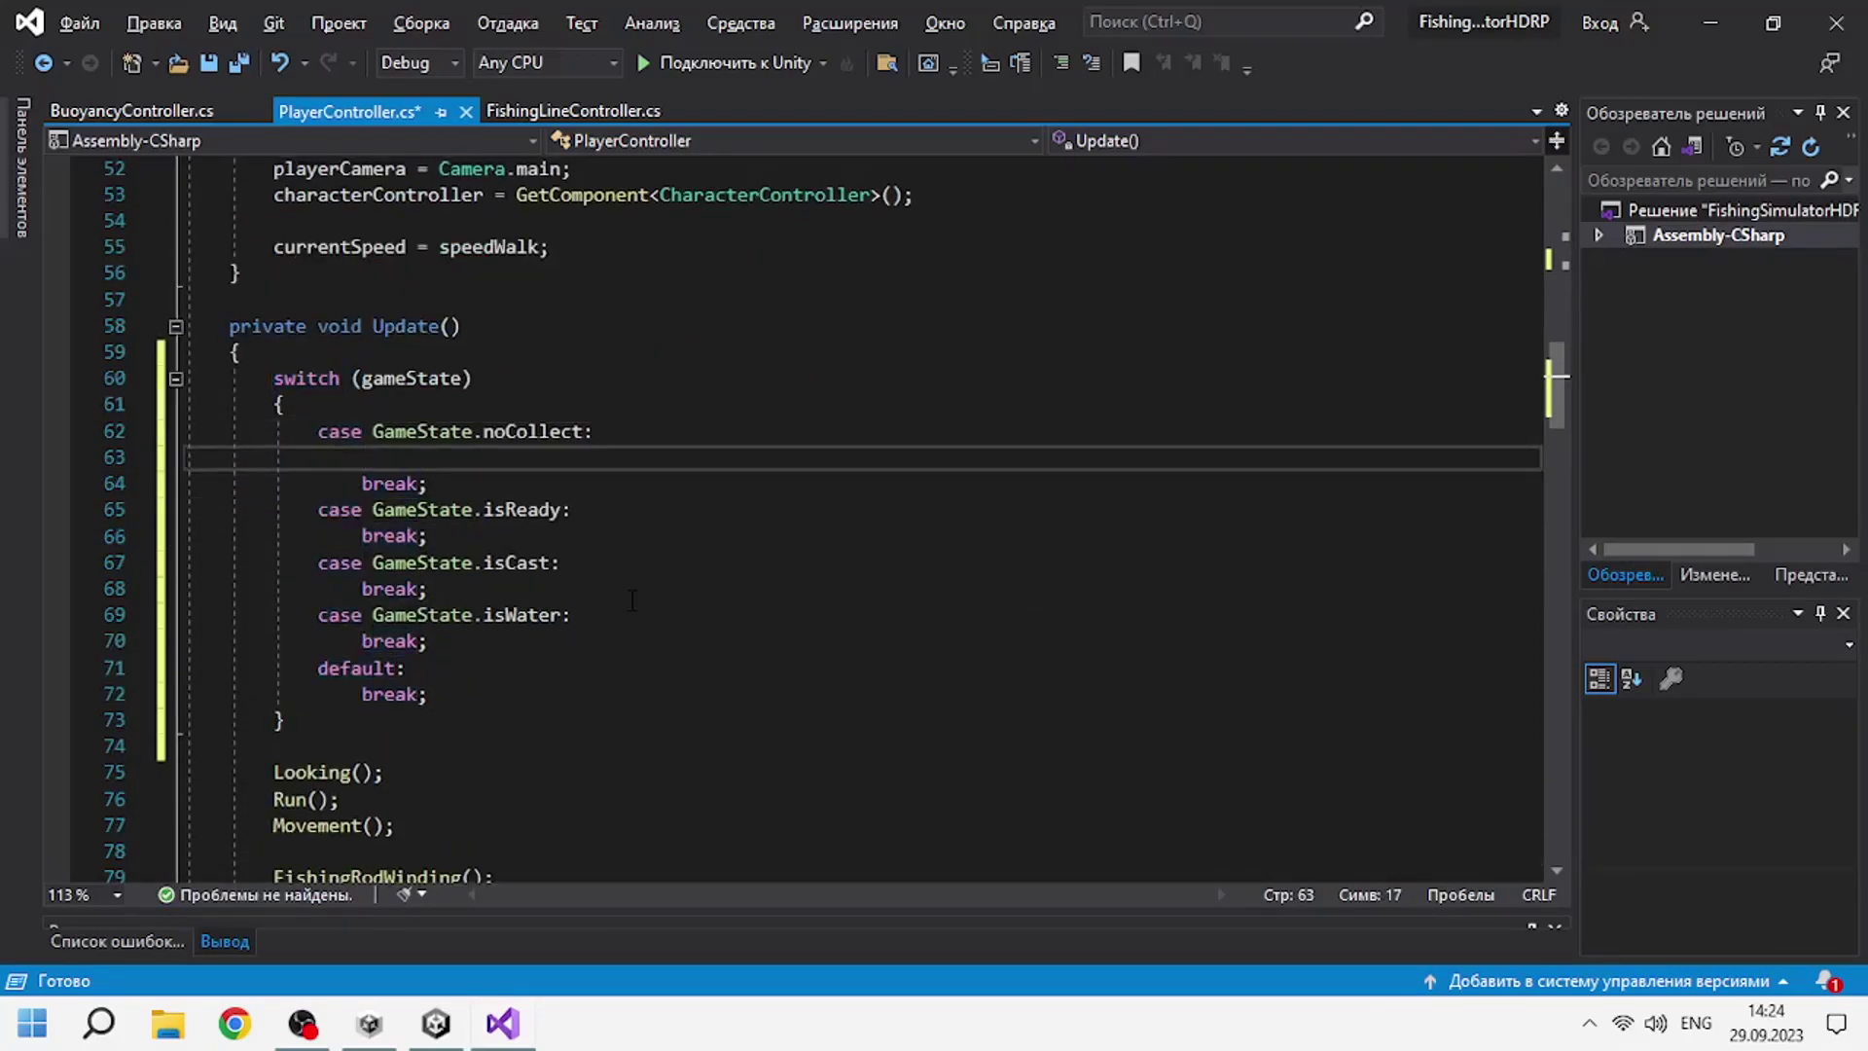
pyautogui.scroll(-2, 632, 600)
pyautogui.moveTo(395, 668); pyautogui.dragTo(274, 614)
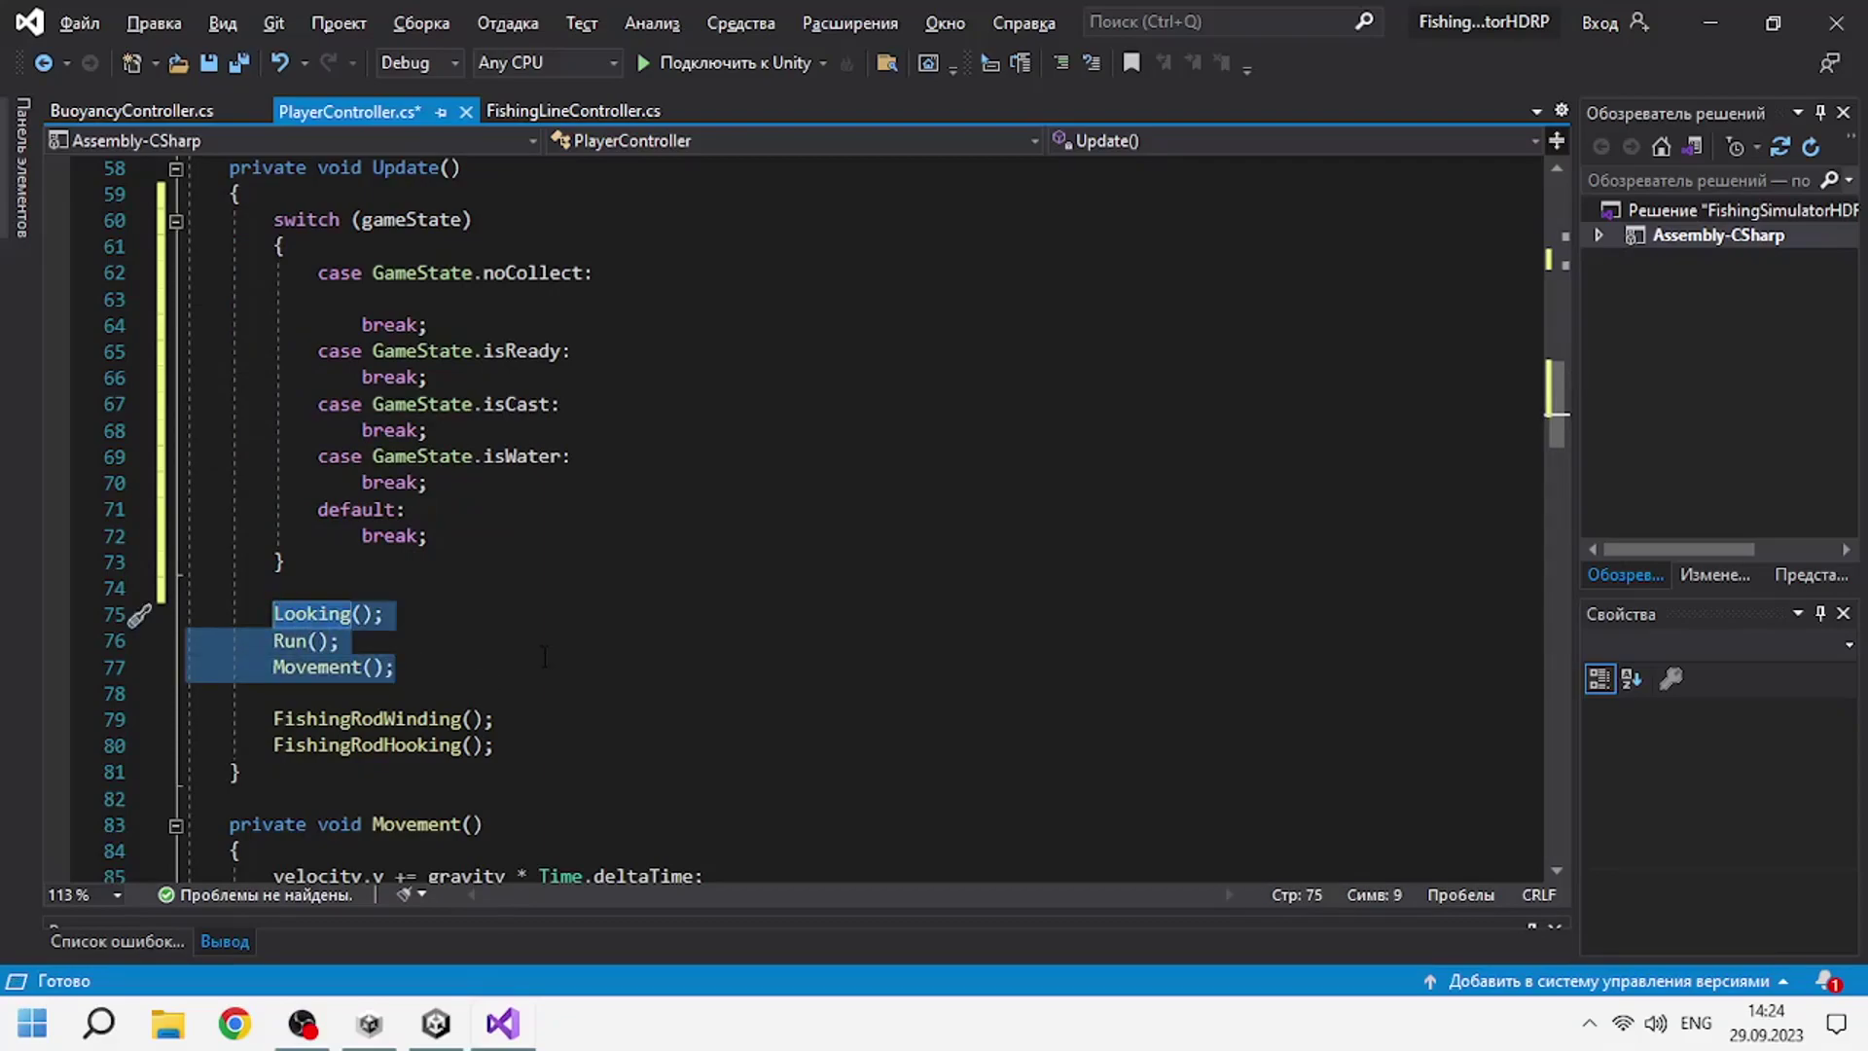
pyautogui.hotkey('ctrl', 'x')
pyautogui.click(574, 299)
pyautogui.hotkey('ctrl', 'v')
# Paste the same movement calls under cases isReady and isWater, leaving isCast empty.
pyautogui.click(642, 404)
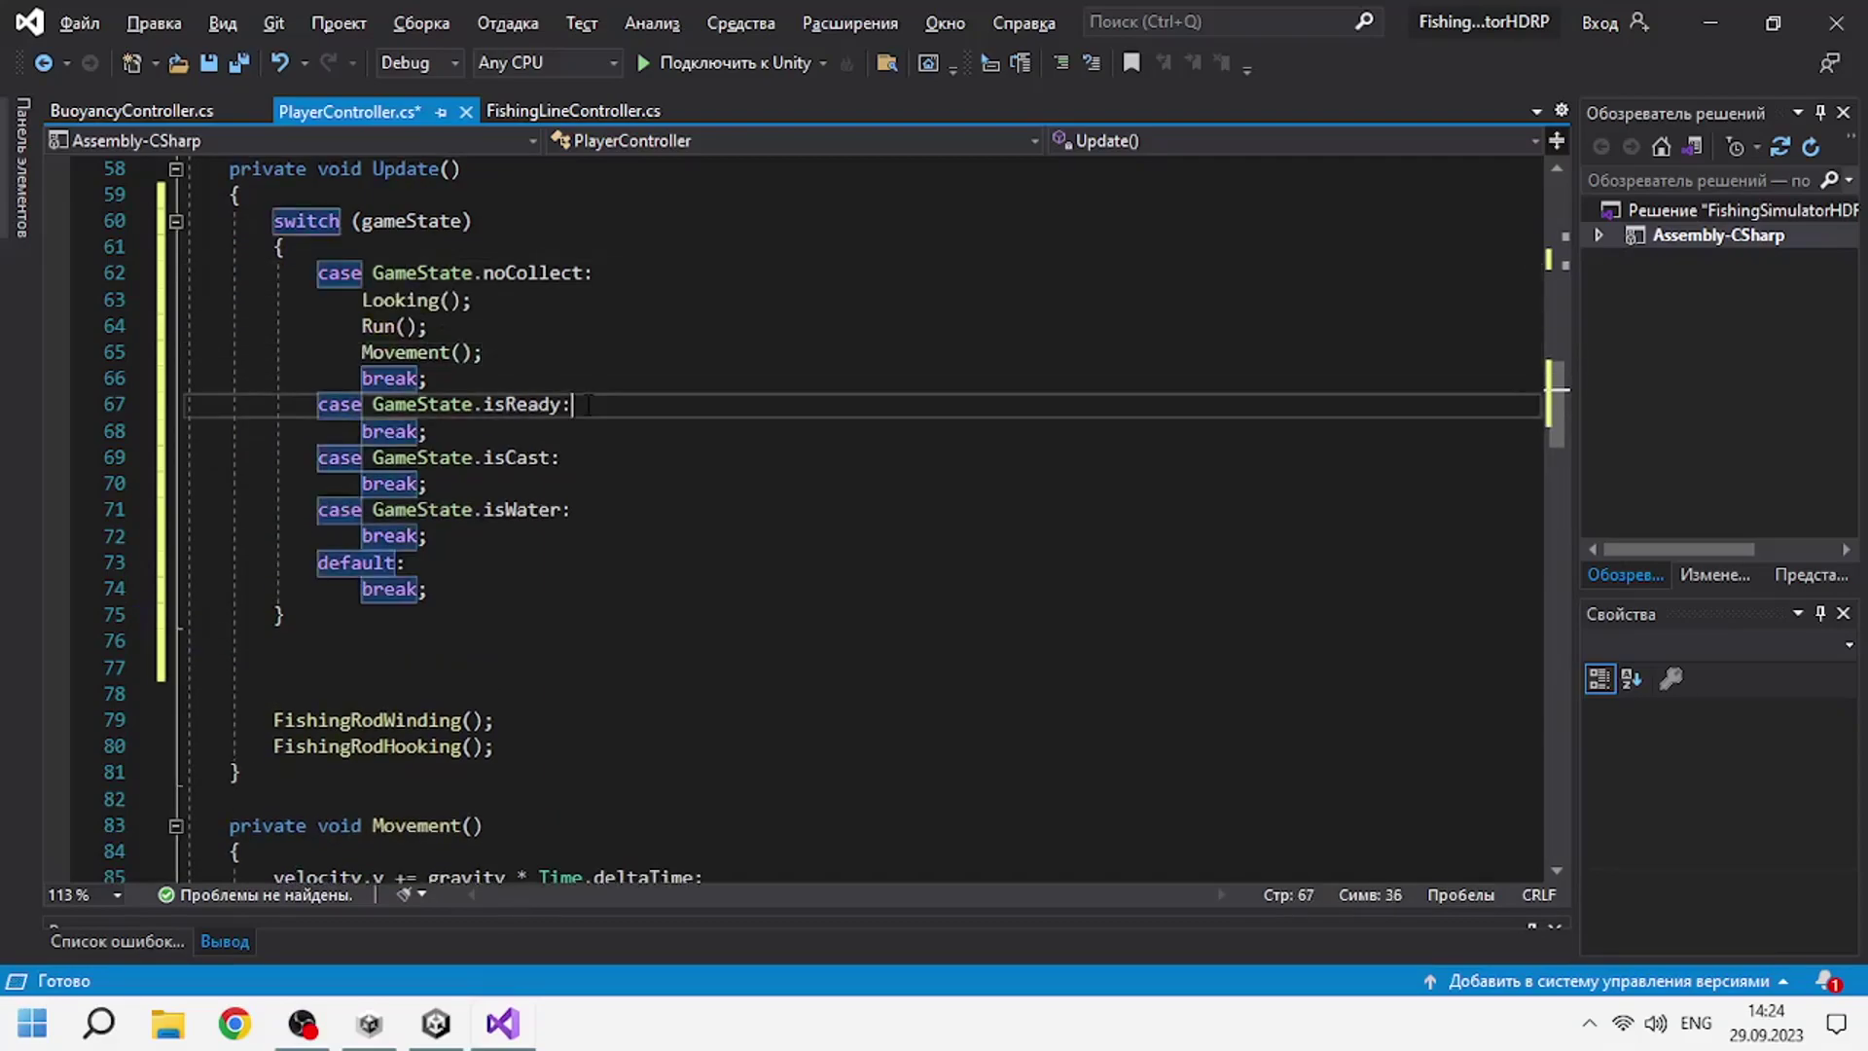
pyautogui.press('Return')
pyautogui.hotkey('ctrl', 'v')
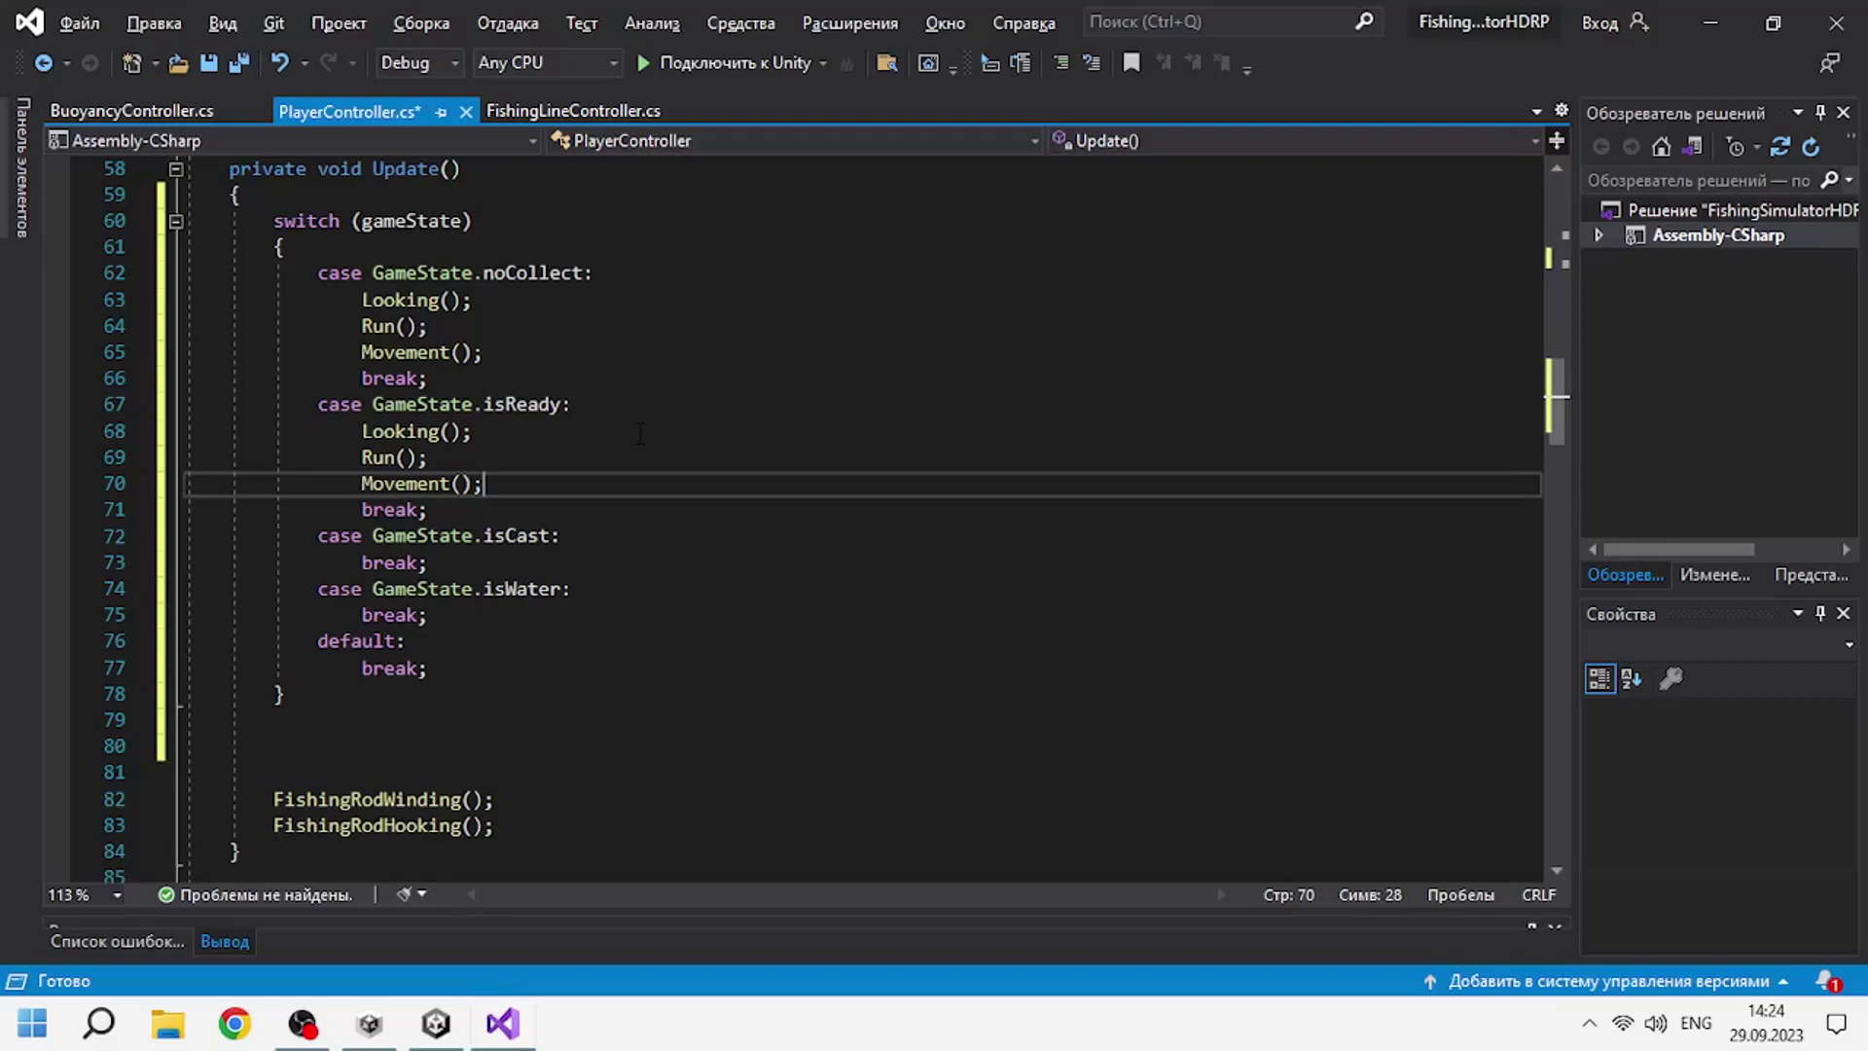
pyautogui.click(602, 539)
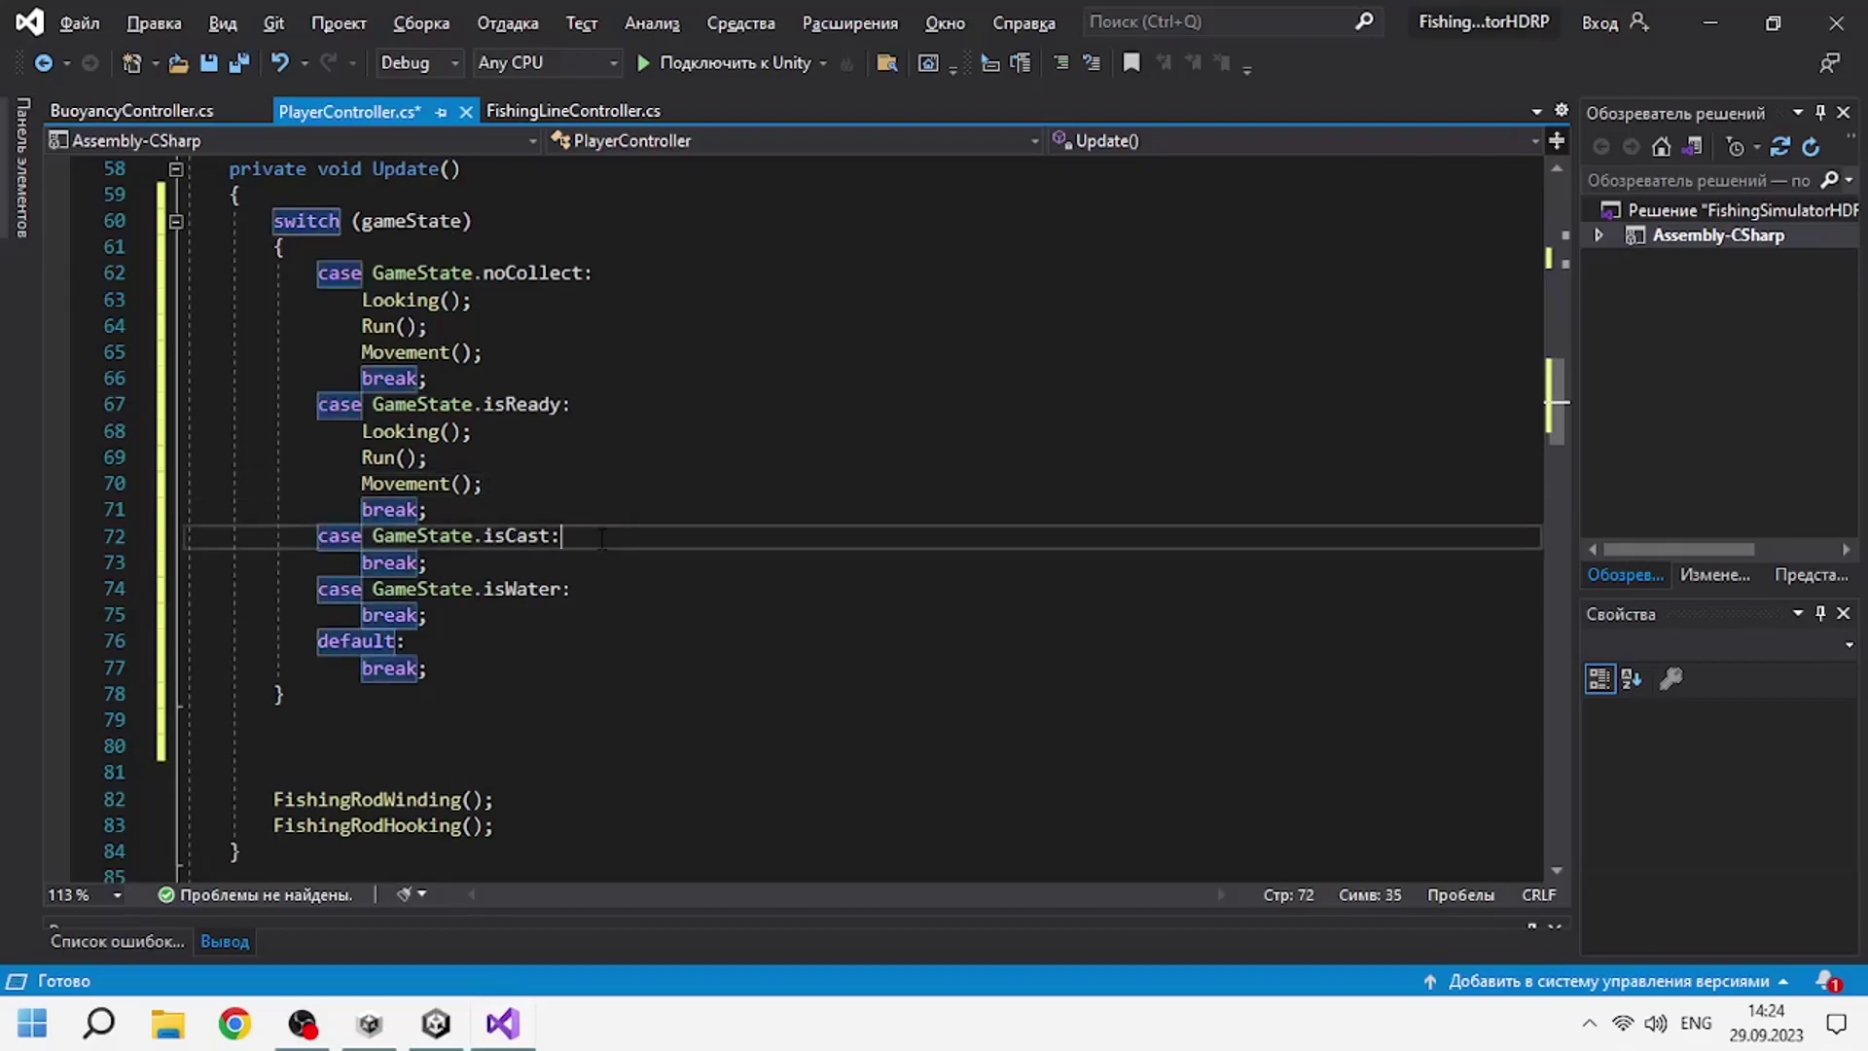
pyautogui.click(653, 577)
pyautogui.press('Return')
pyautogui.hotkey('ctrl', 'v')
# Move the FishingRodWinding and FishingRodHooking calls into case isWater after Movement.
pyautogui.scroll(-2, 486, 671)
pyautogui.moveTo(494, 747); pyautogui.dragTo(273, 720)
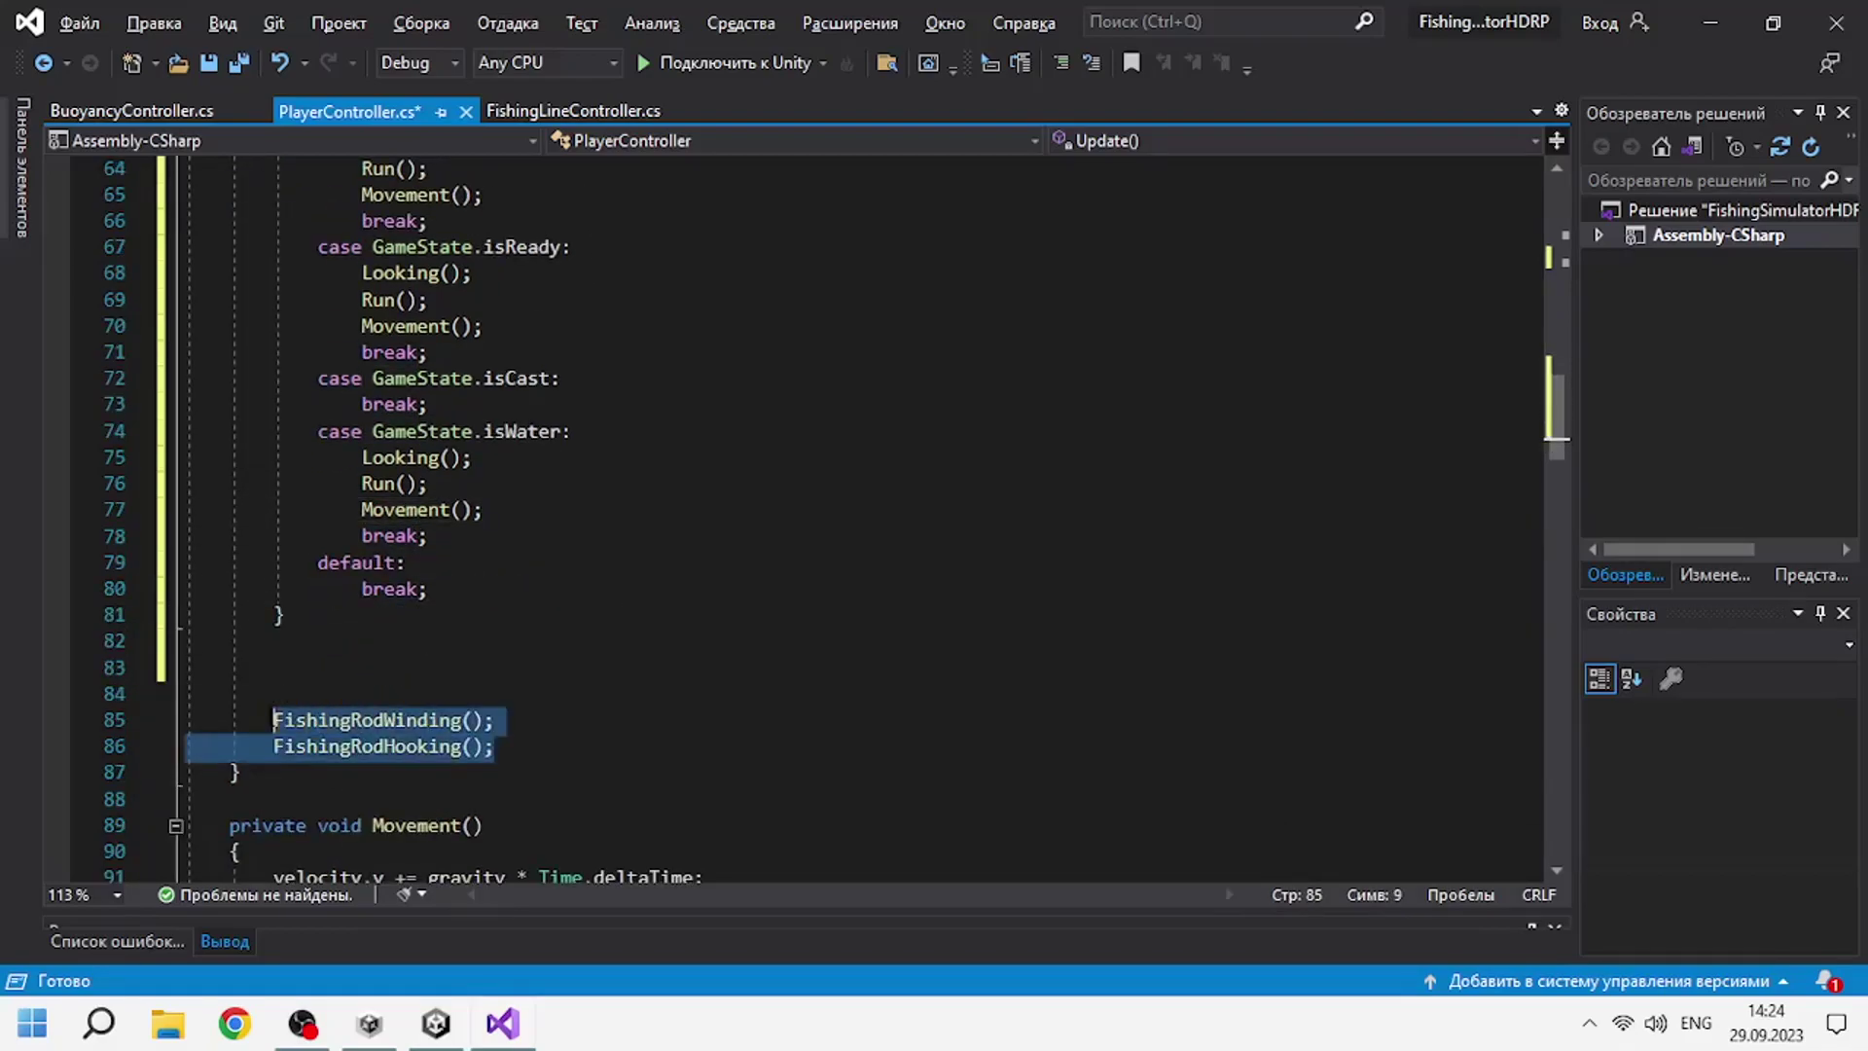
pyautogui.hotkey('ctrl', 'x')
pyautogui.click(492, 510)
pyautogui.press('Return')
pyautogui.hotkey('ctrl', 'v')
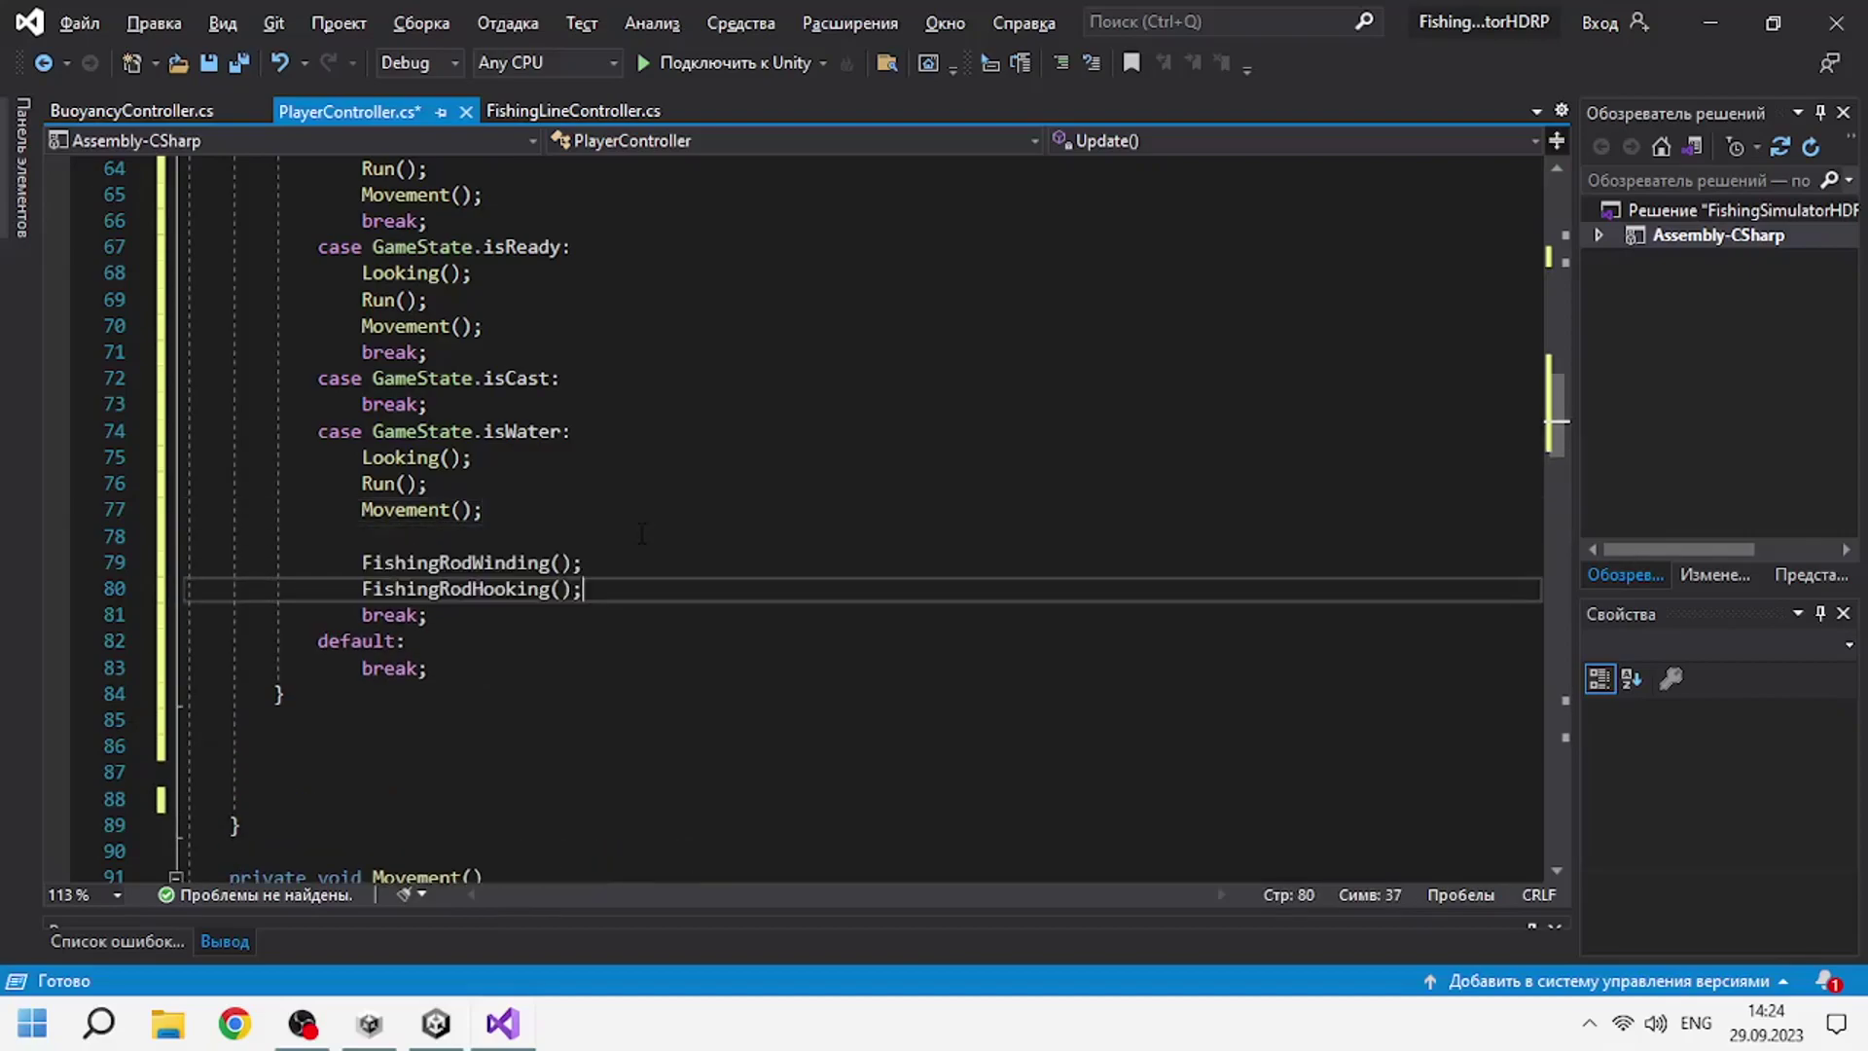
# Copy the Looking, Run and Movement calls into the default case.
pyautogui.scroll(1, 499, 279)
pyautogui.moveTo(499, 279); pyautogui.dragTo(185, 221)
pyautogui.hotkey('ctrl', 'c')
pyautogui.click(505, 720)
pyautogui.press('Return')
pyautogui.hotkey('ctrl', 'v')
# Add blank lines between cases, delete leftover lines after the switch, and save PlayerController.cs.
pyautogui.click(486, 534)
pyautogui.press('Return')
pyautogui.click(486, 759)
pyautogui.press('Return')
pyautogui.click(487, 609)
pyautogui.press('Return')
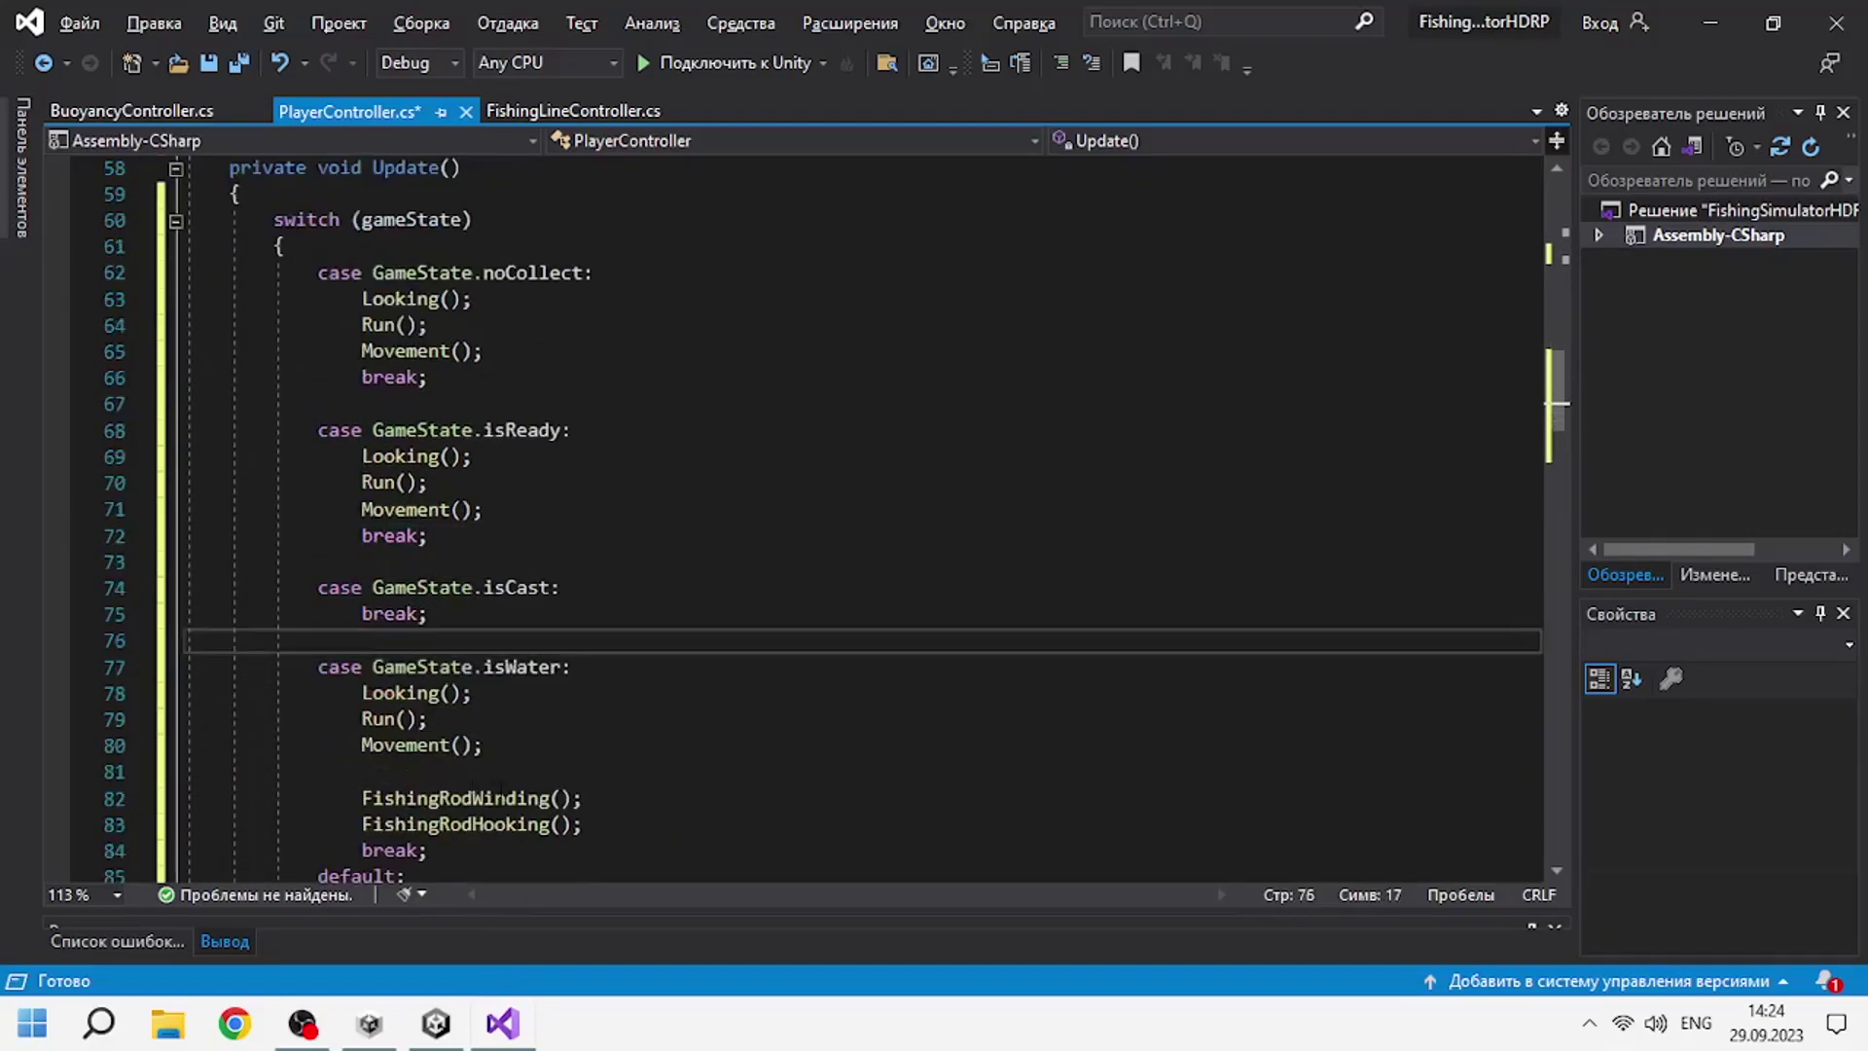
pyautogui.scroll(3, 550, 725)
pyautogui.scroll(-6, 551, 725)
pyautogui.moveTo(161, 667); pyautogui.dragTo(162, 747)
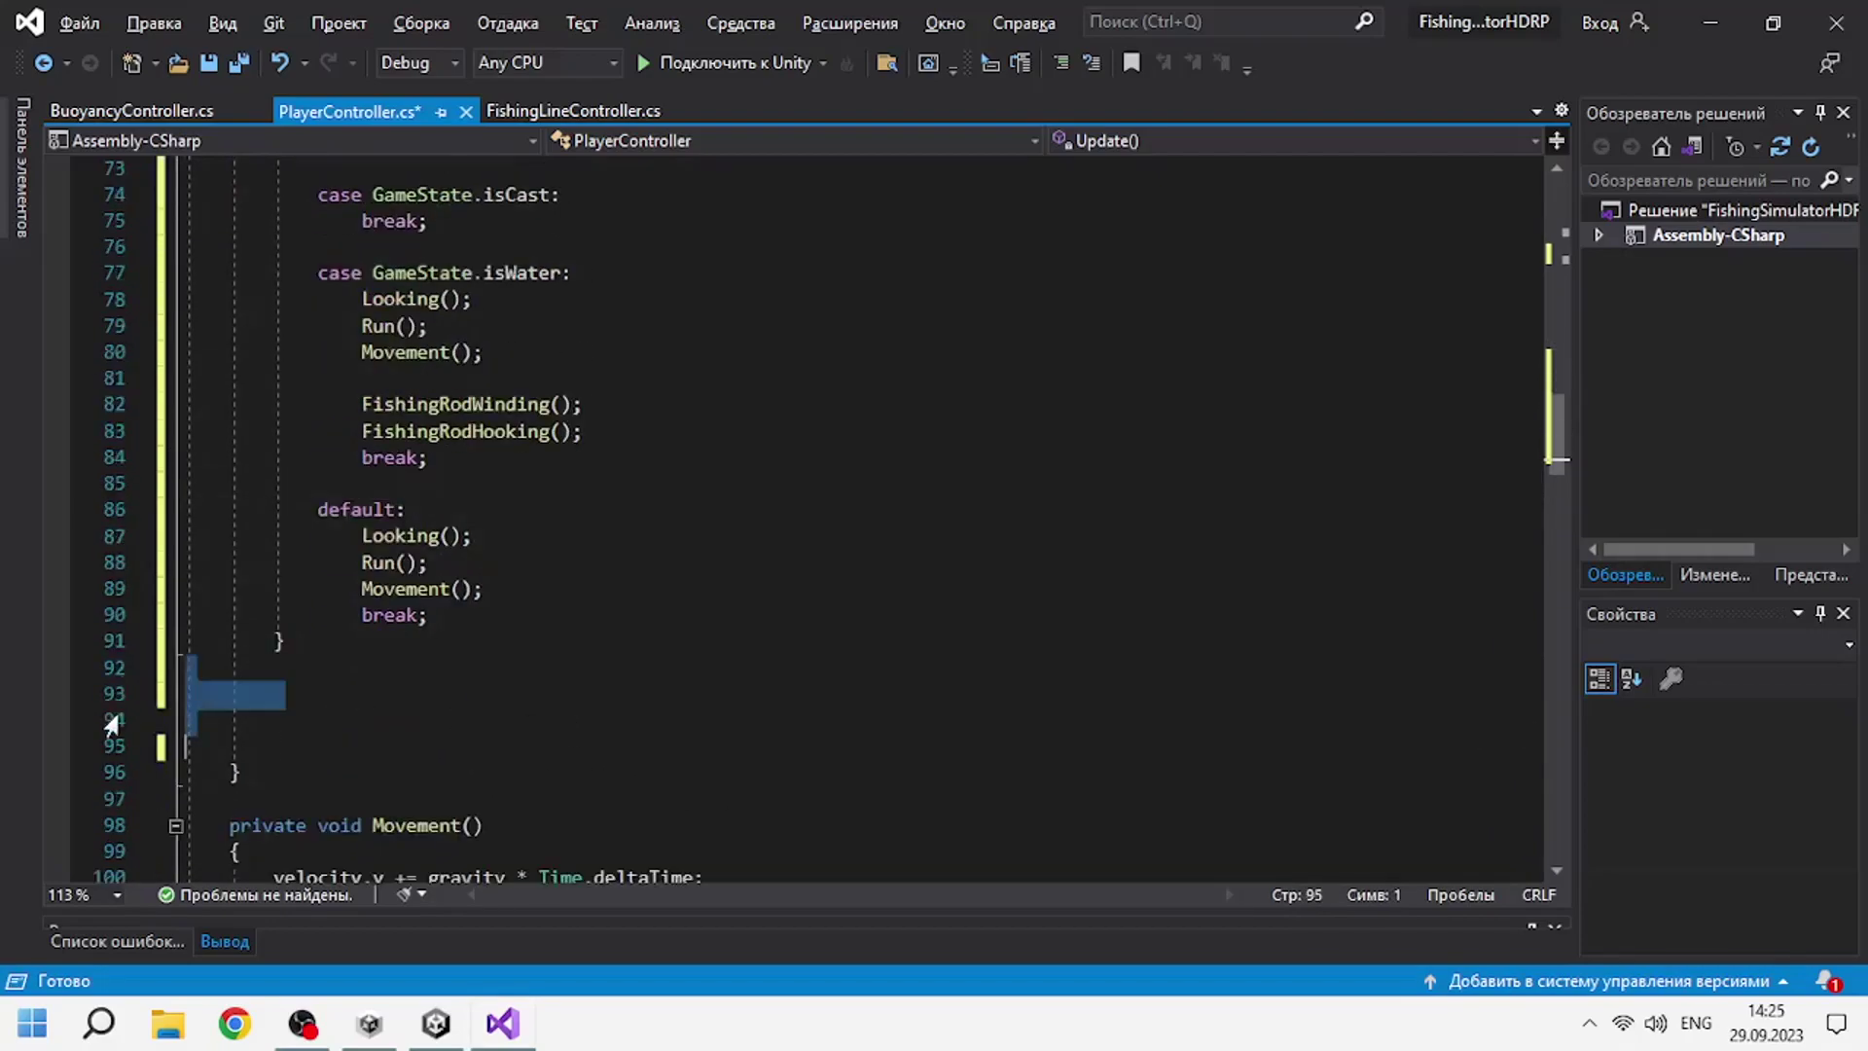
pyautogui.press('Delete')
pyautogui.scroll(4, 546, 608)
pyautogui.hotkey('ctrl', 's')
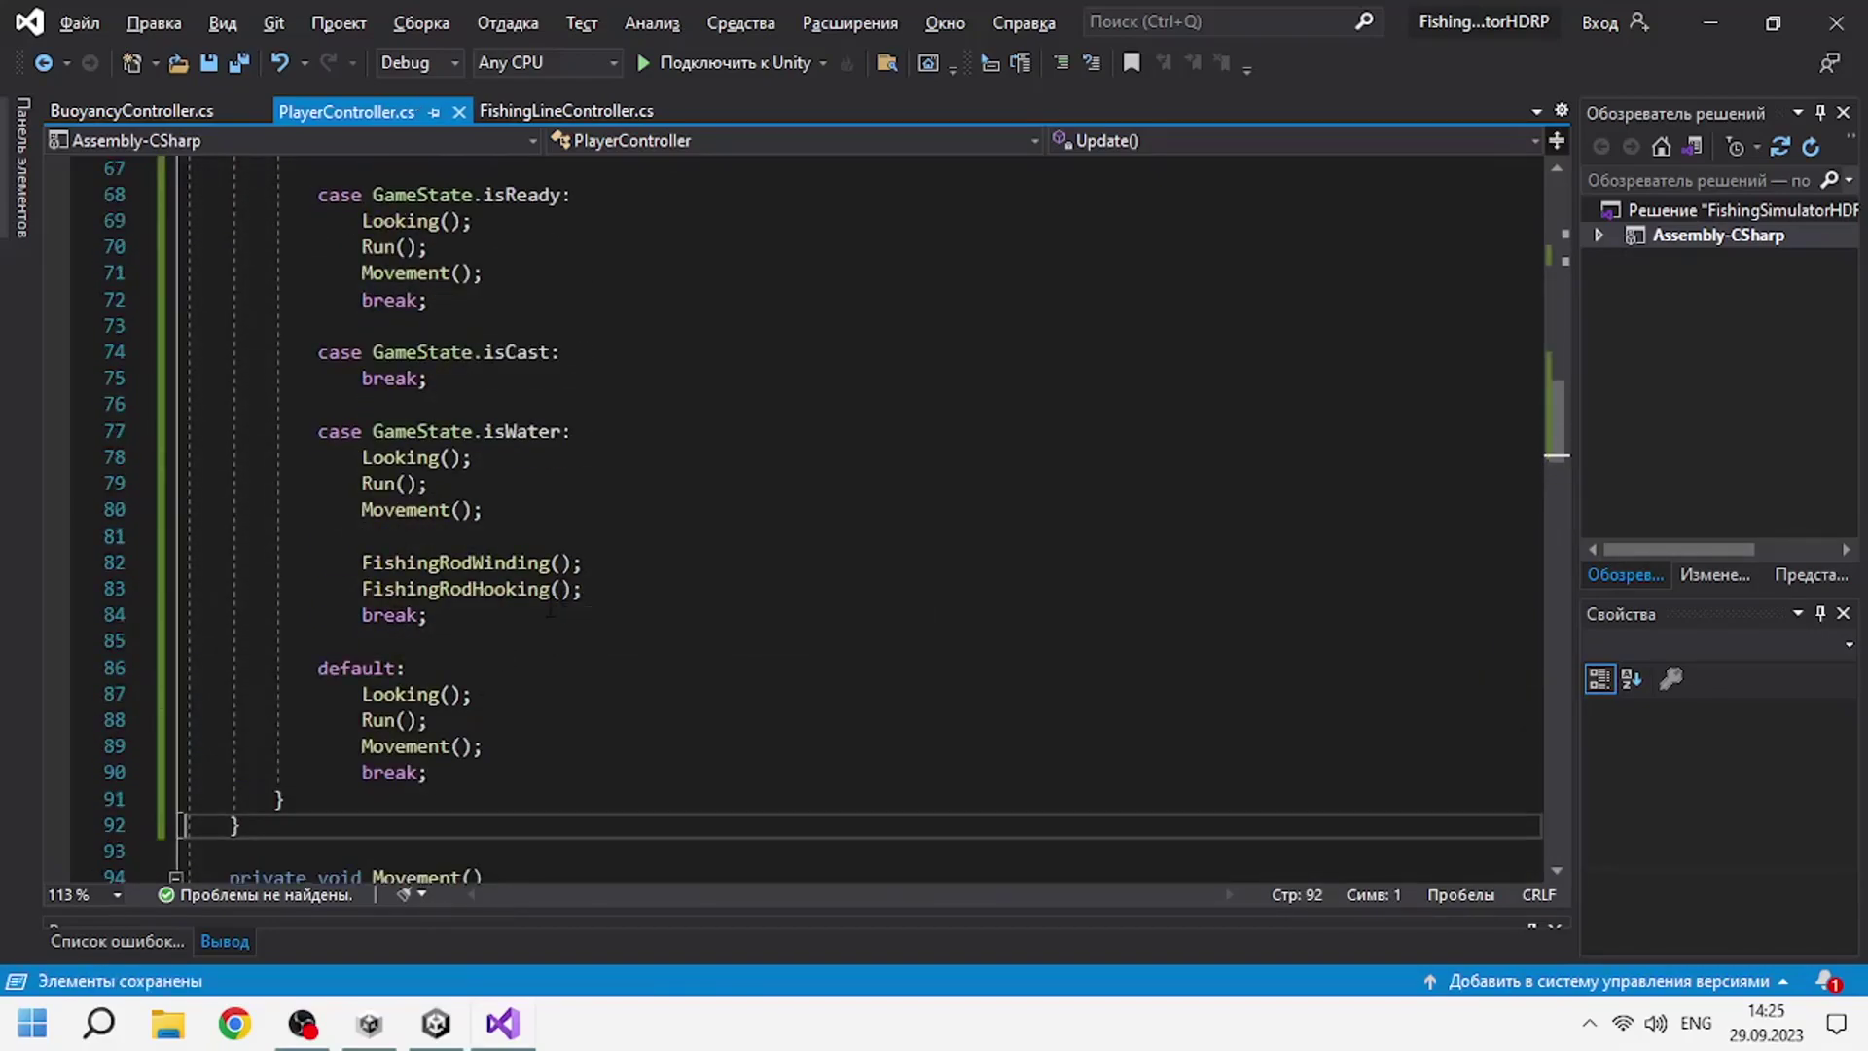
# Check the underWater flag's uses in BuoyancyController.cs, then return to Unity's GameInput folder.
pyautogui.click(131, 109)
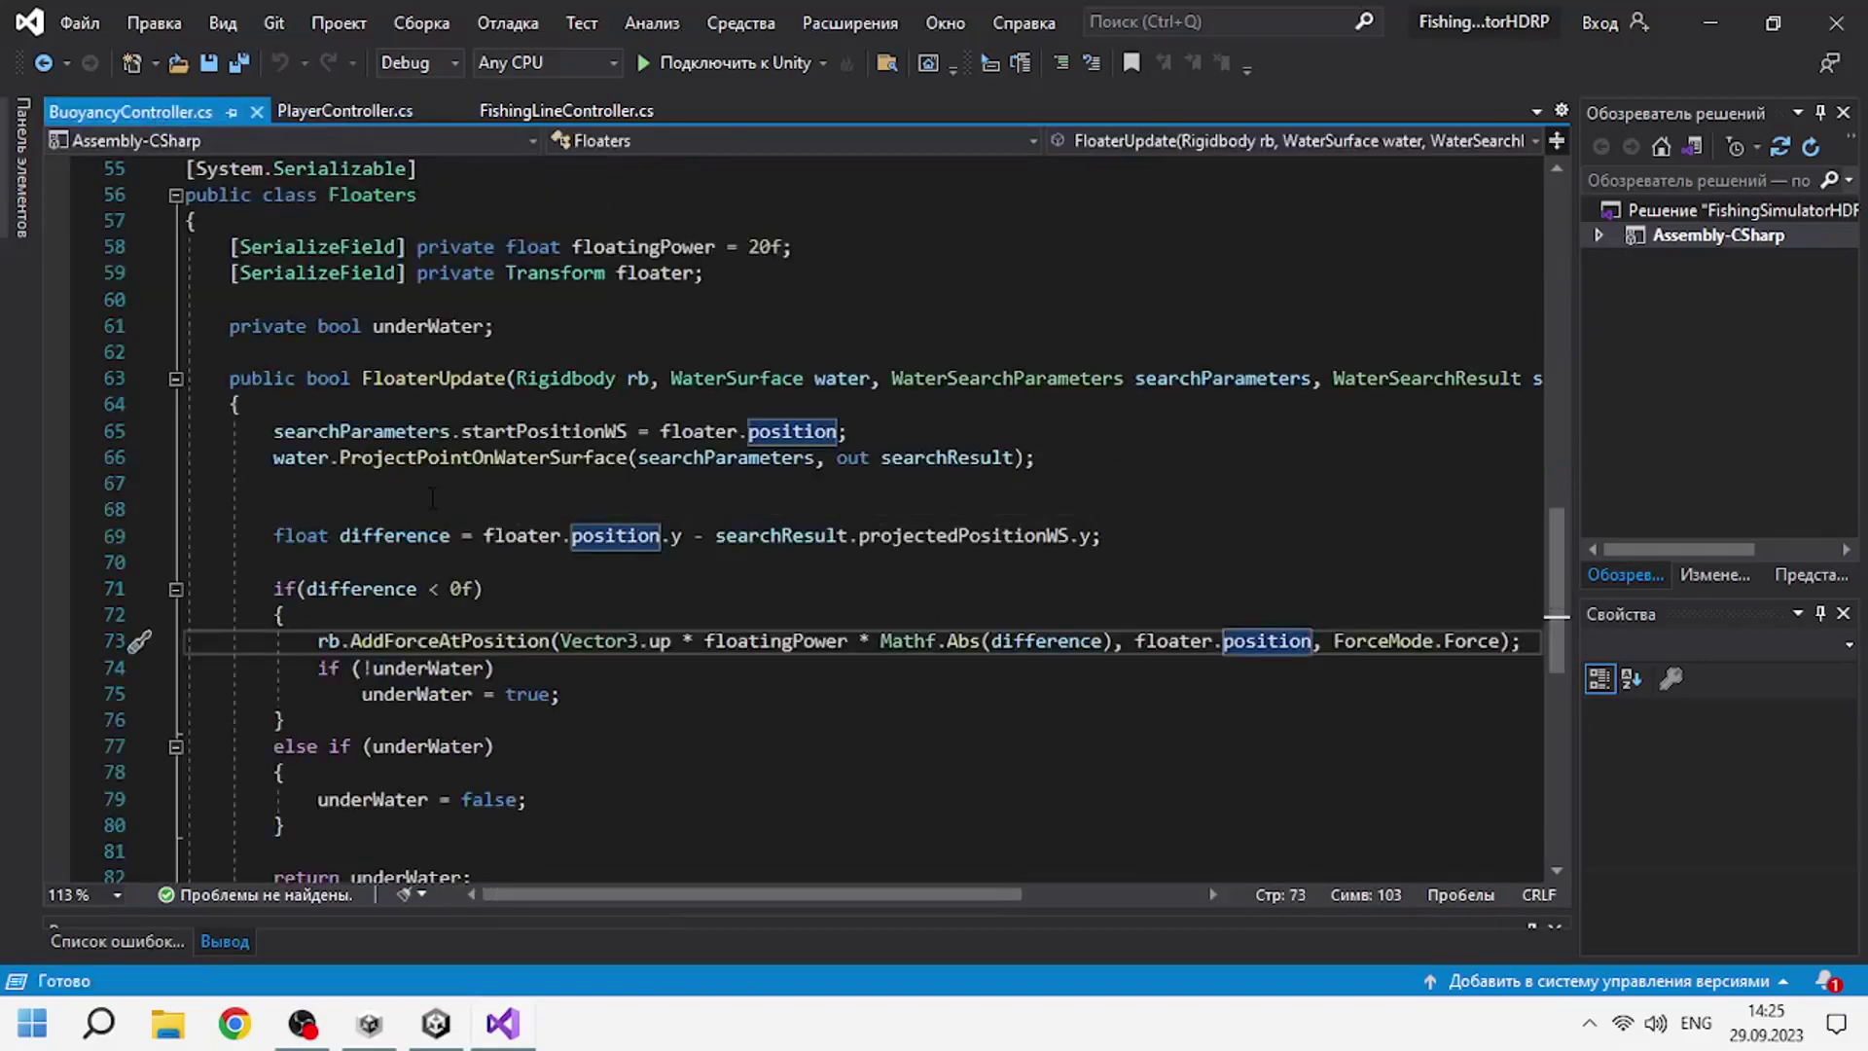
pyautogui.scroll(-3, 429, 671)
pyautogui.scroll(2, 429, 672)
pyautogui.click(369, 509)
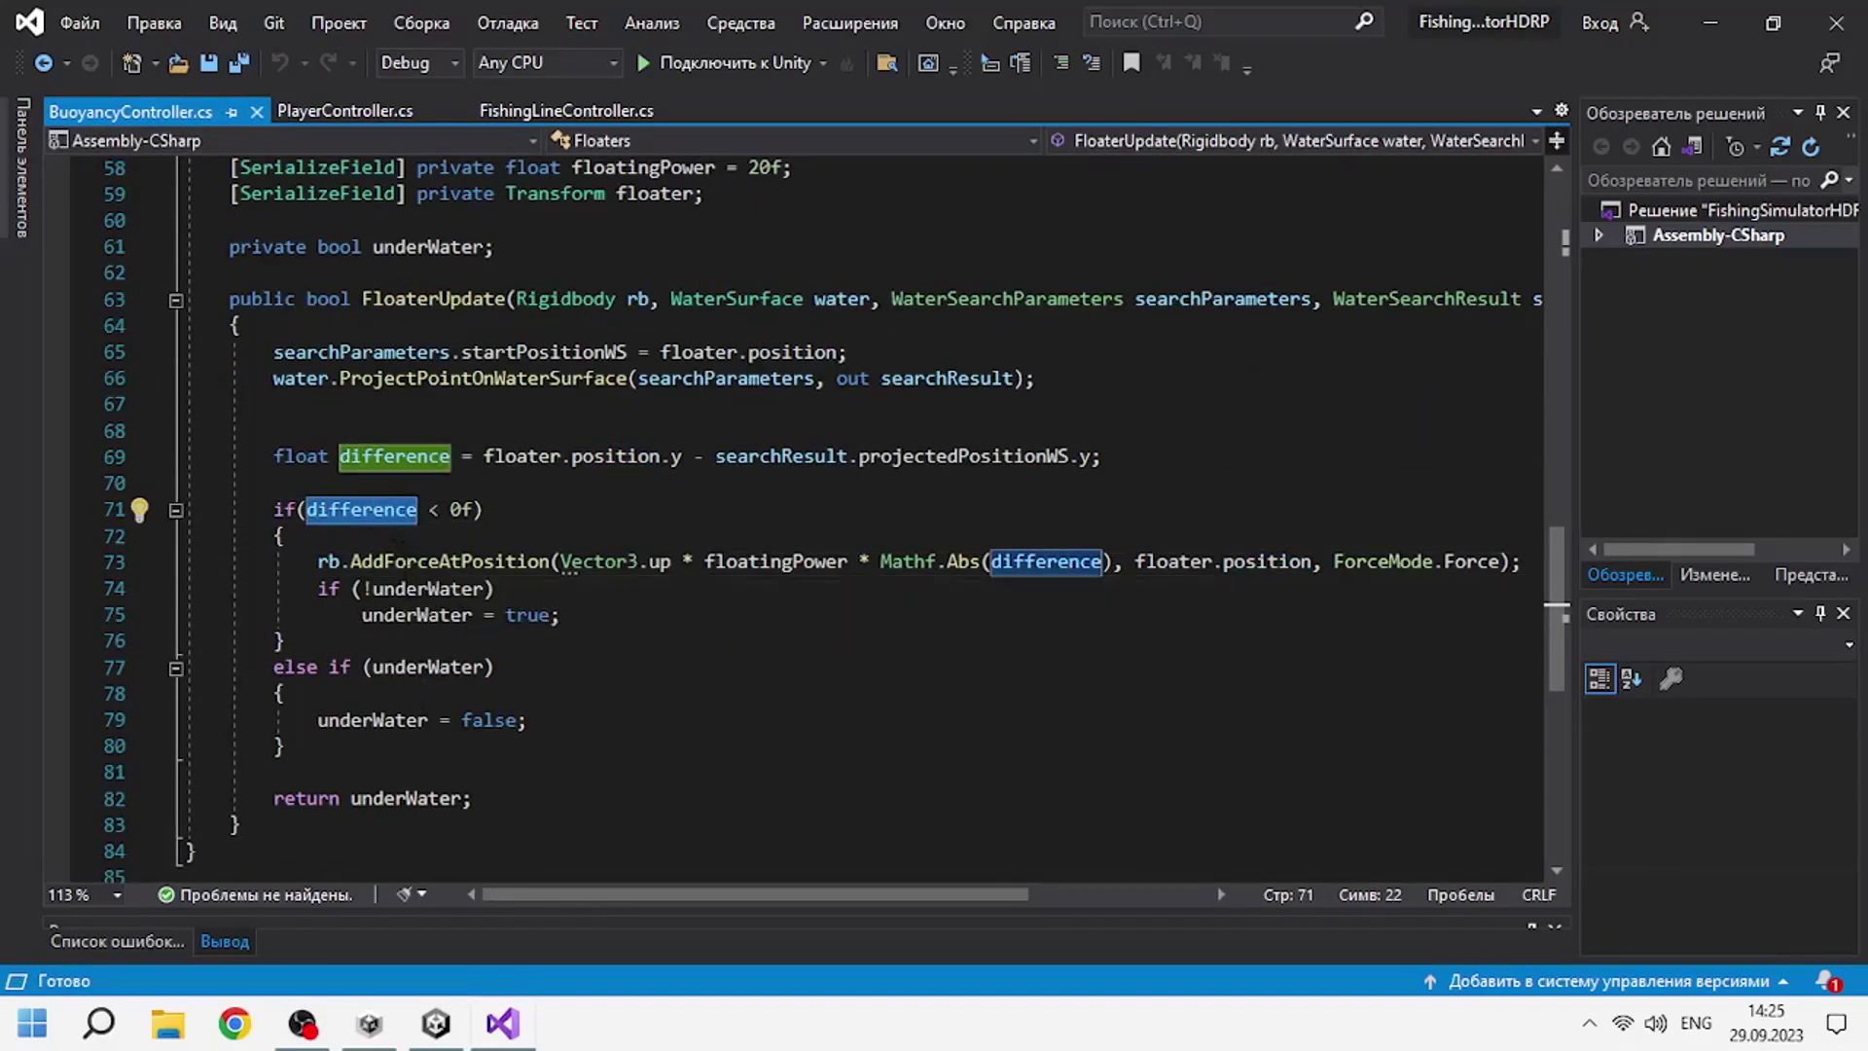
pyautogui.click(396, 615)
pyautogui.doubleClick(396, 615)
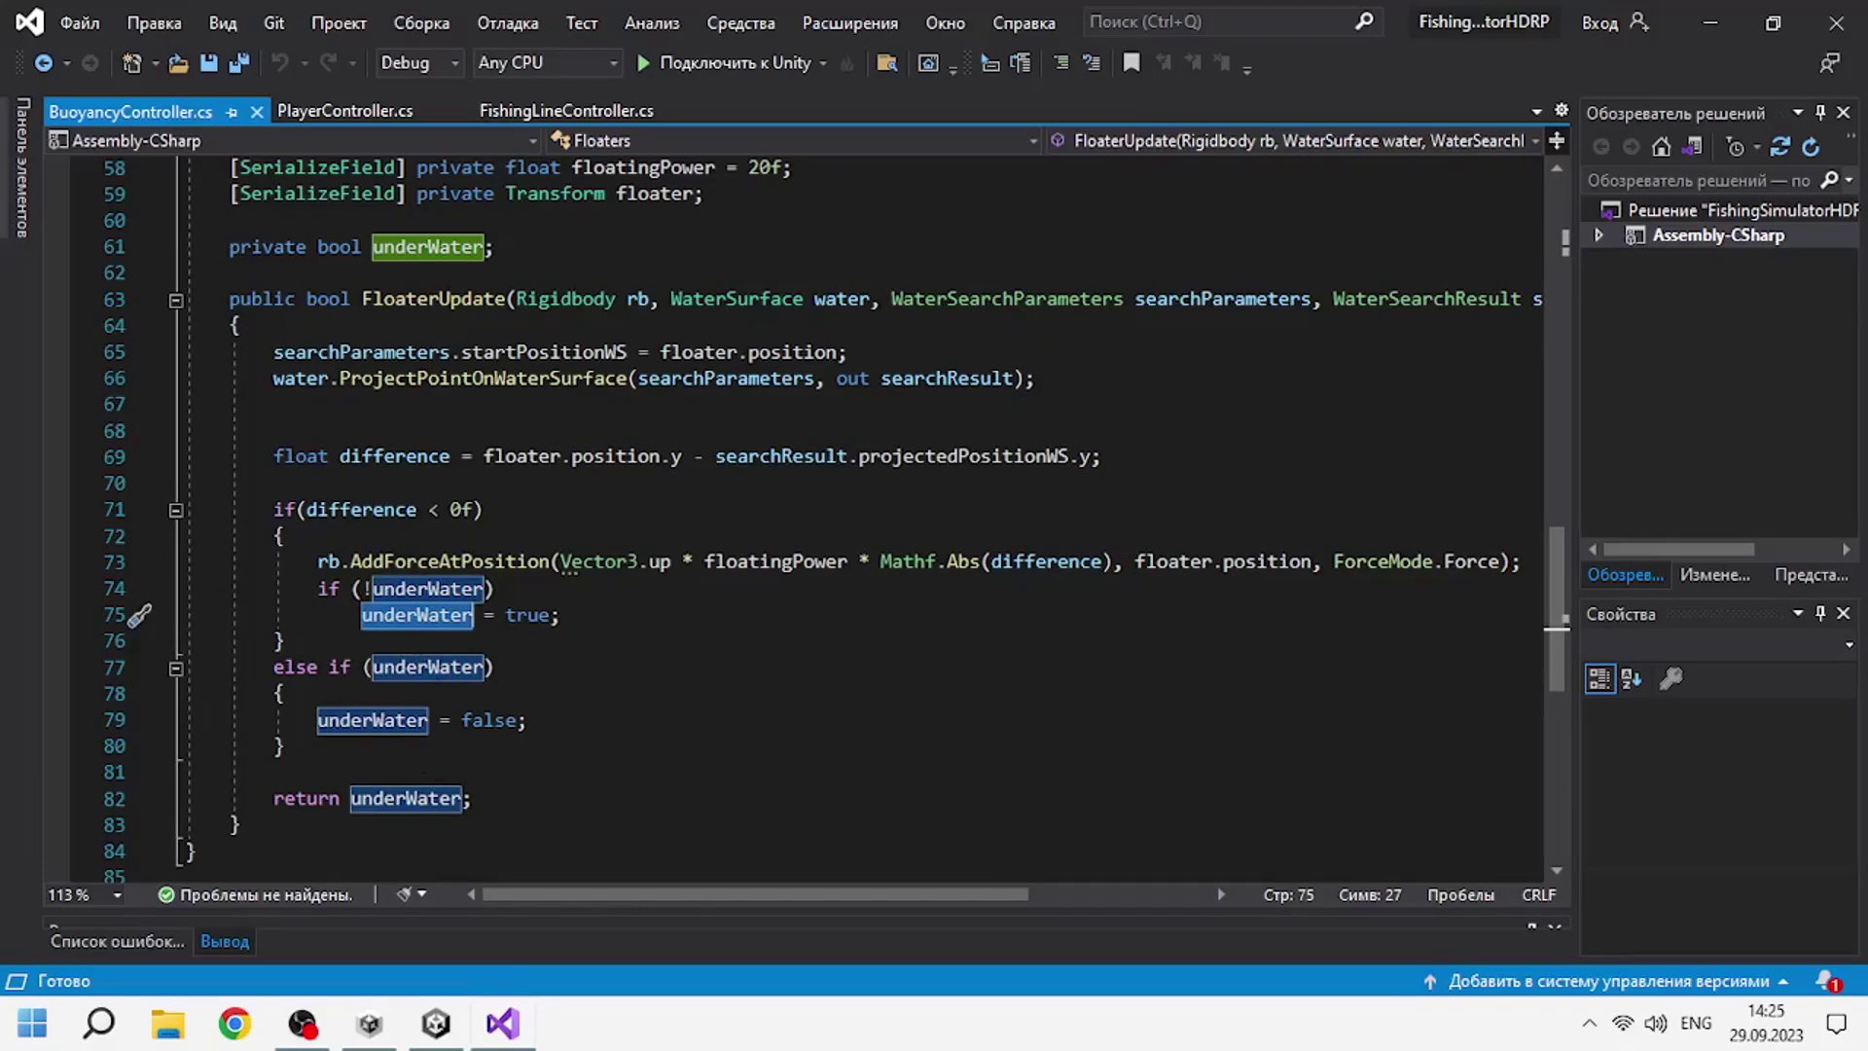
pyautogui.click(370, 1024)
pyautogui.click(166, 917)
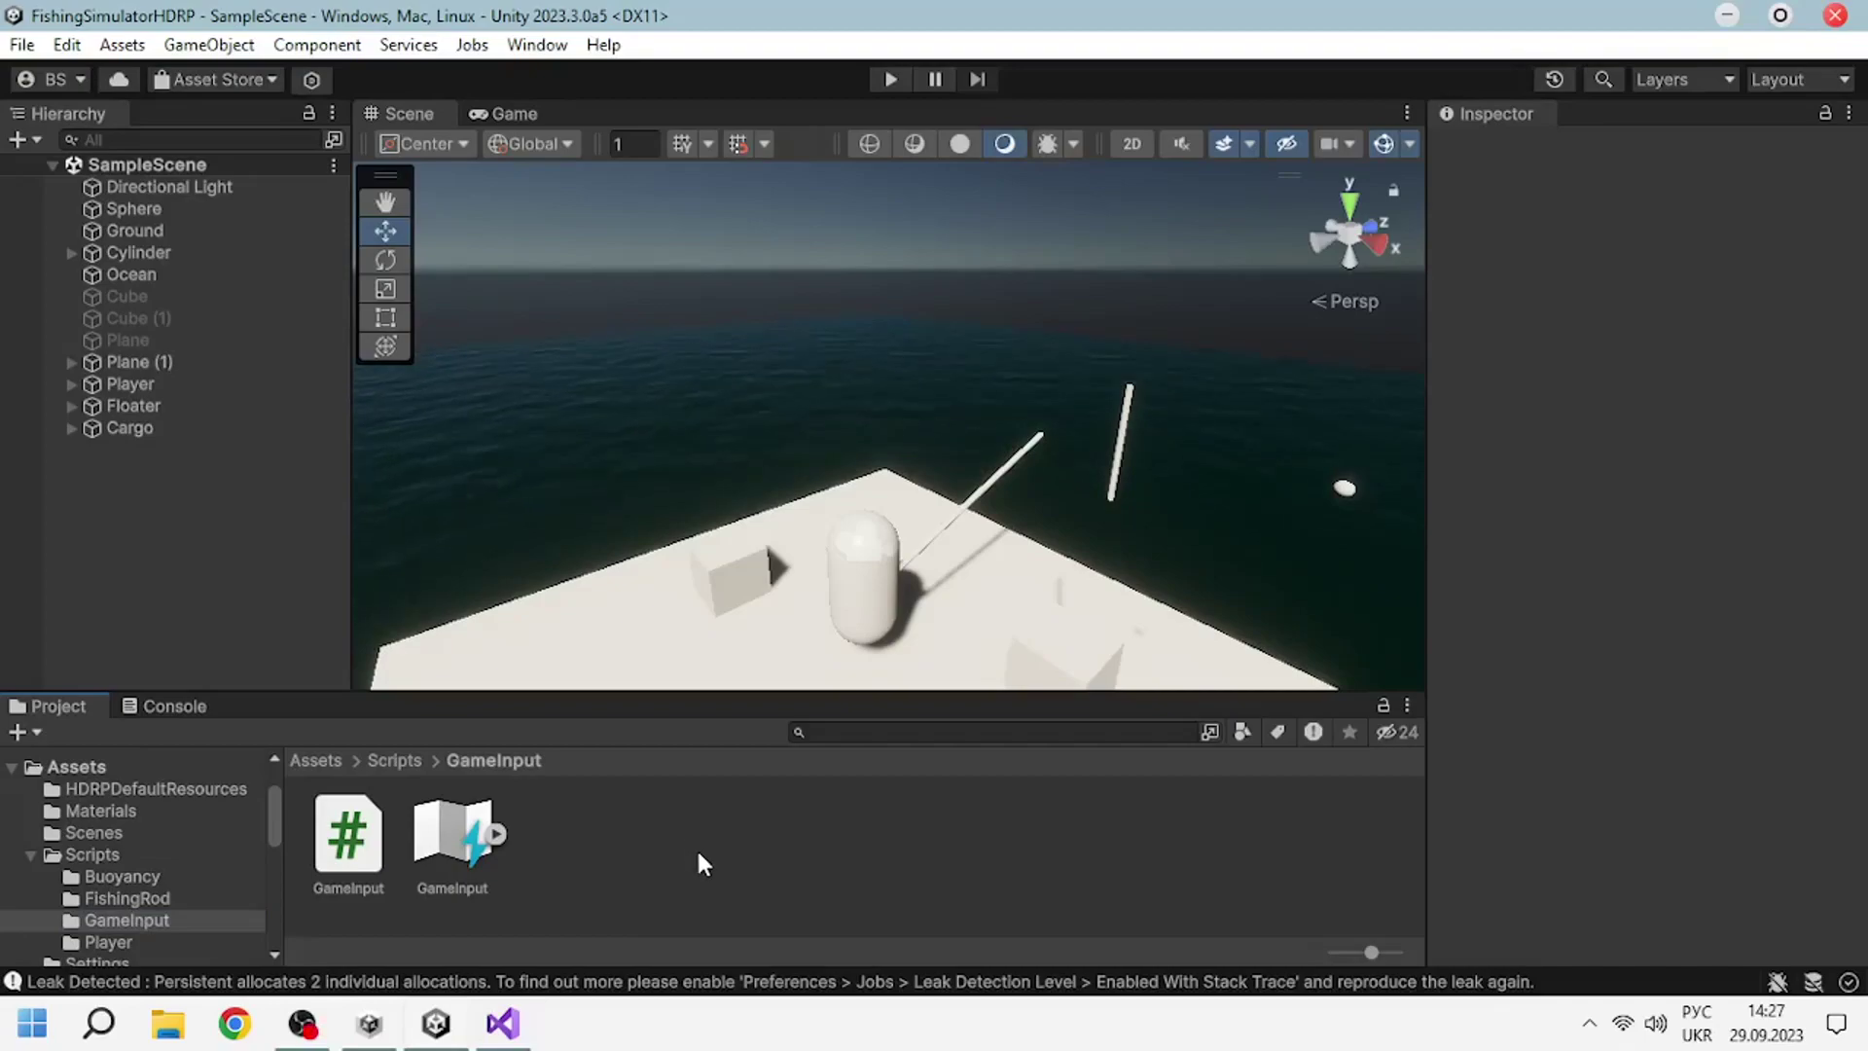
# Open the GameInput asset and add a new FloaterDepth action to the Game map.
pyautogui.doubleClick(440, 822)
pyautogui.click(1117, 139)
pyautogui.write('B')
pyautogui.hotkey('alt', 'shift')
pyautogui.write('Depth')
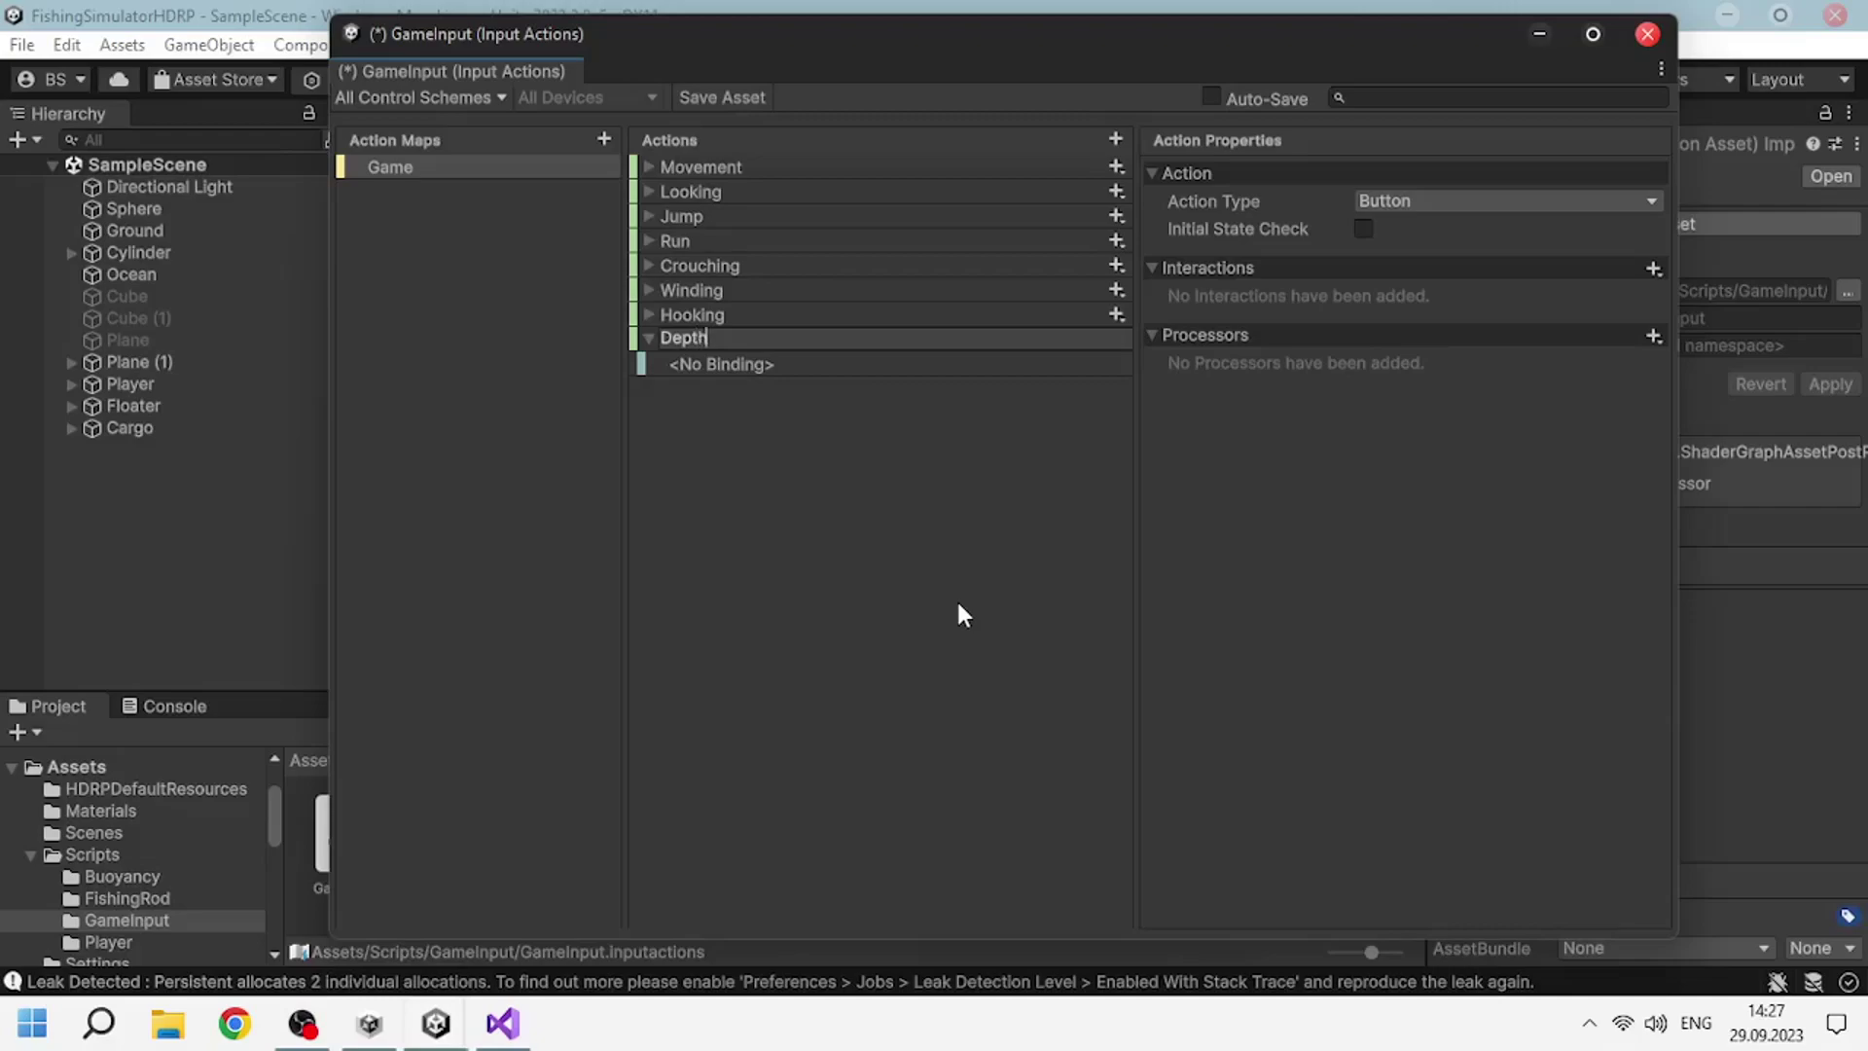
pyautogui.write('ater')
# Try a 1D Axis positive/negative binding on FloaterDepth, then delete it.
pyautogui.click(791, 373)
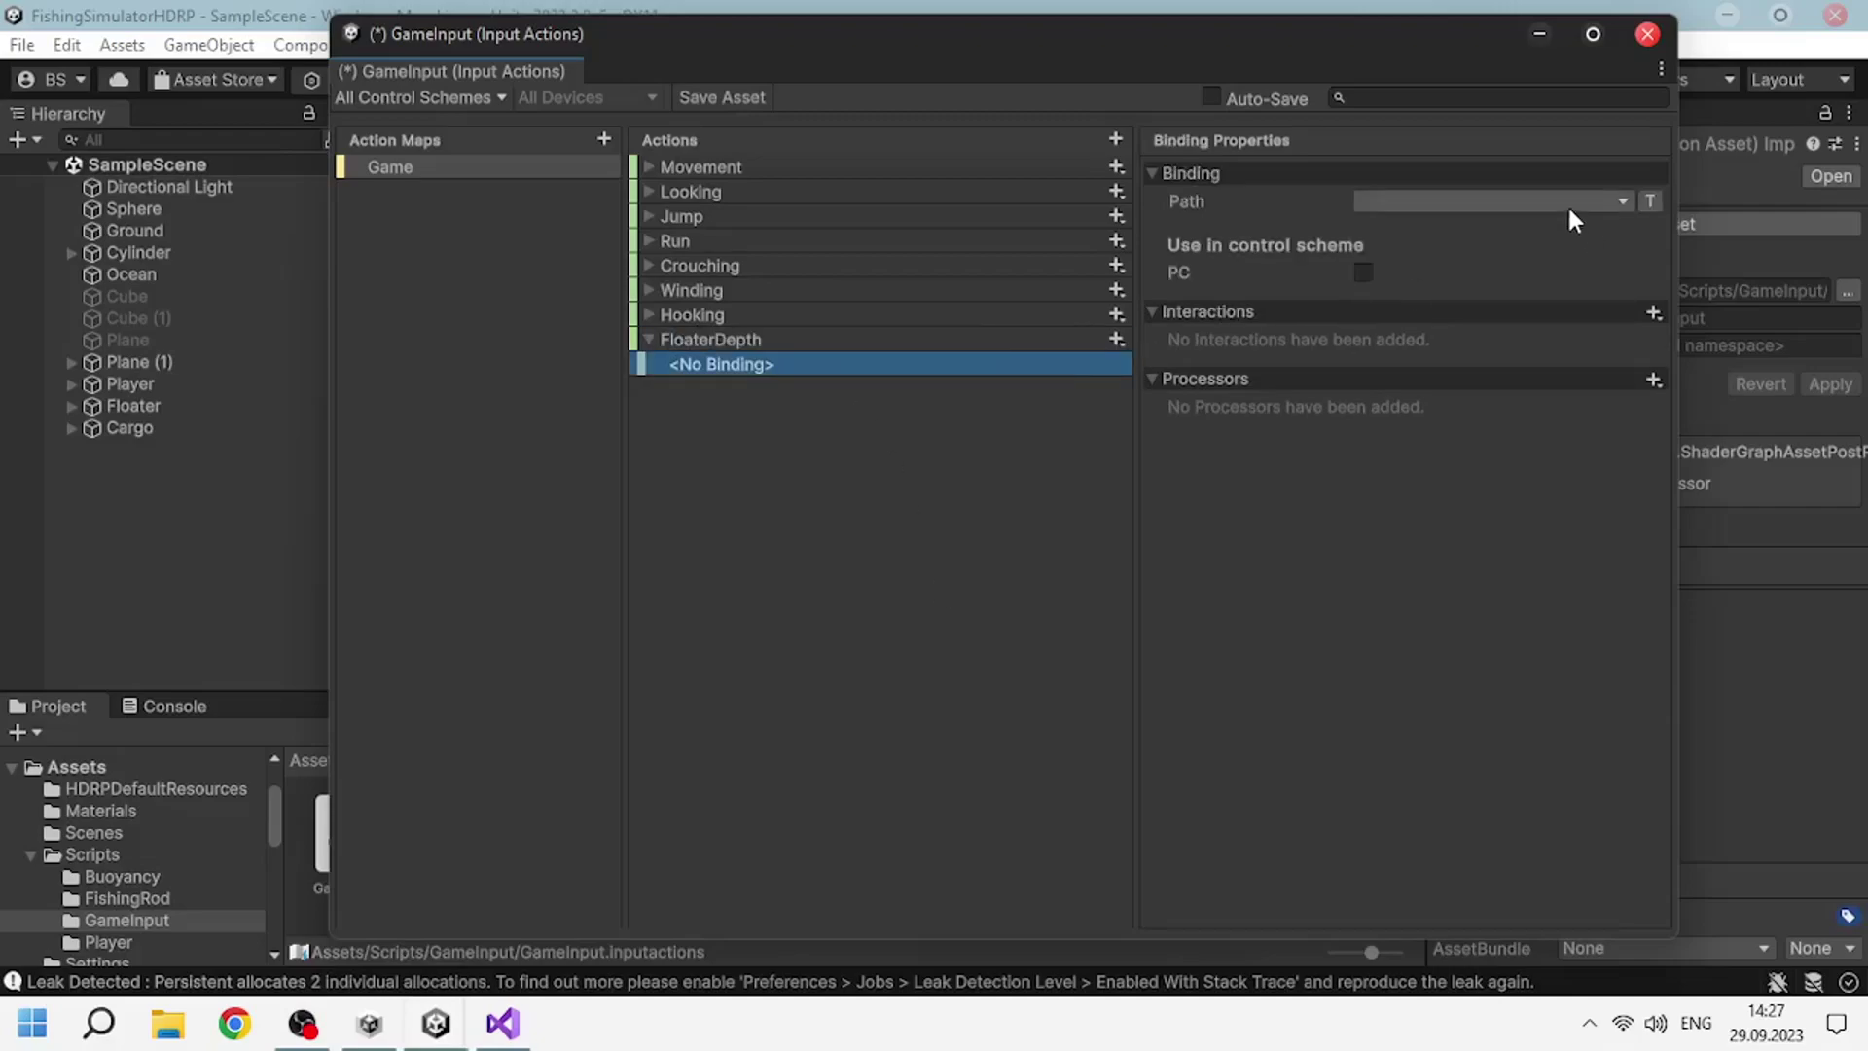
pyautogui.click(1569, 204)
pyautogui.click(771, 362)
pyautogui.click(1116, 339)
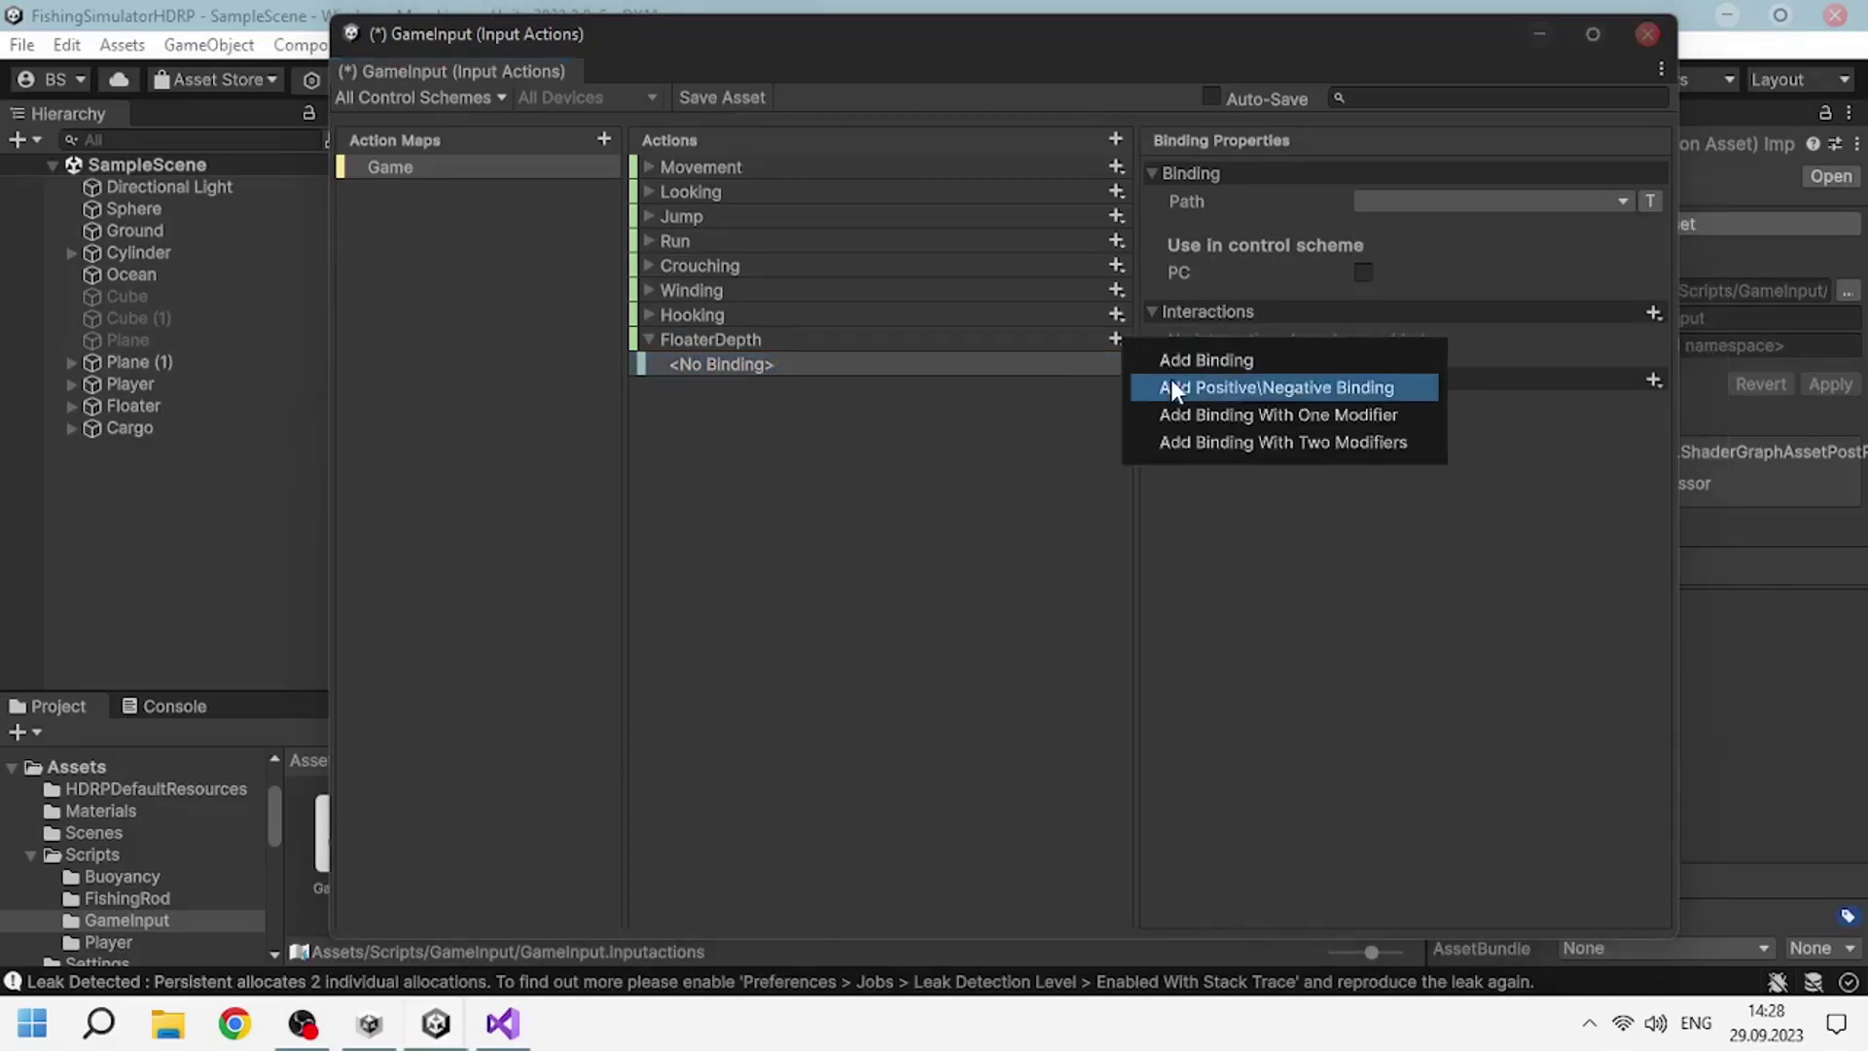
pyautogui.click(1185, 389)
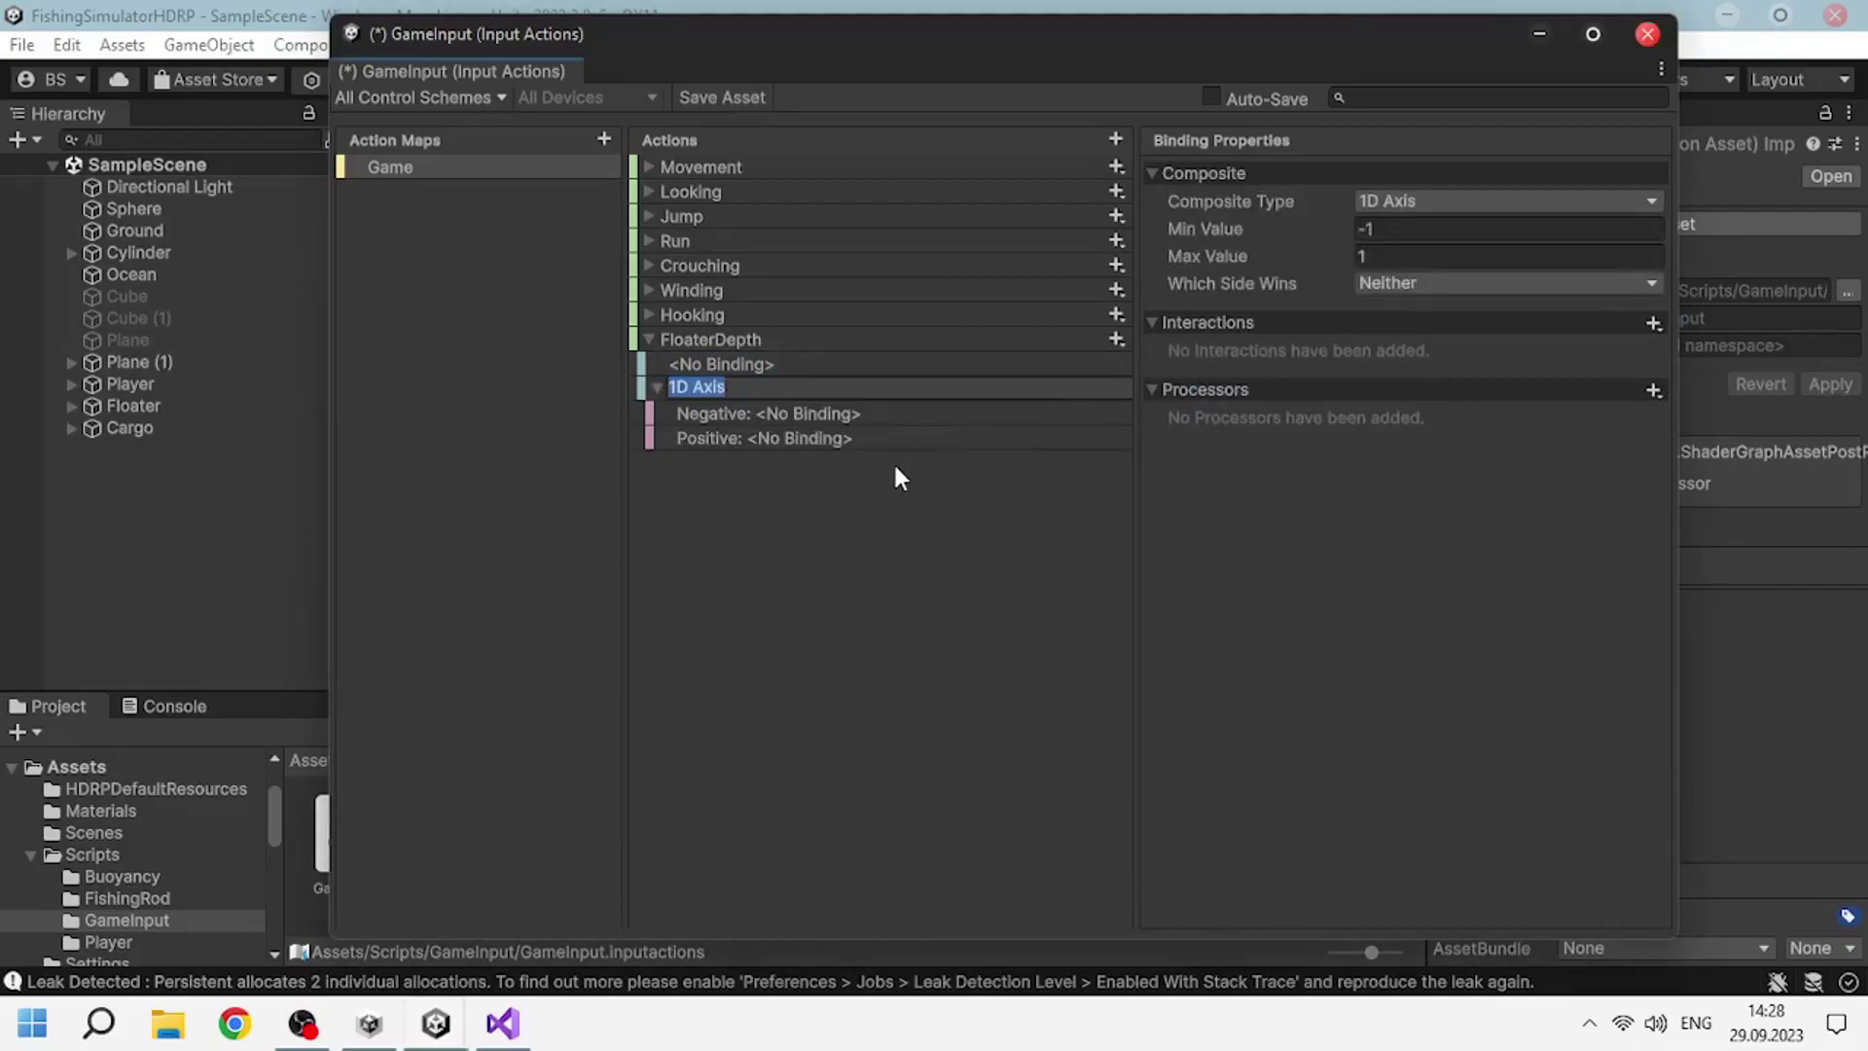
pyautogui.click(843, 417)
pyautogui.click(807, 438)
pyautogui.click(757, 408)
pyautogui.click(755, 394)
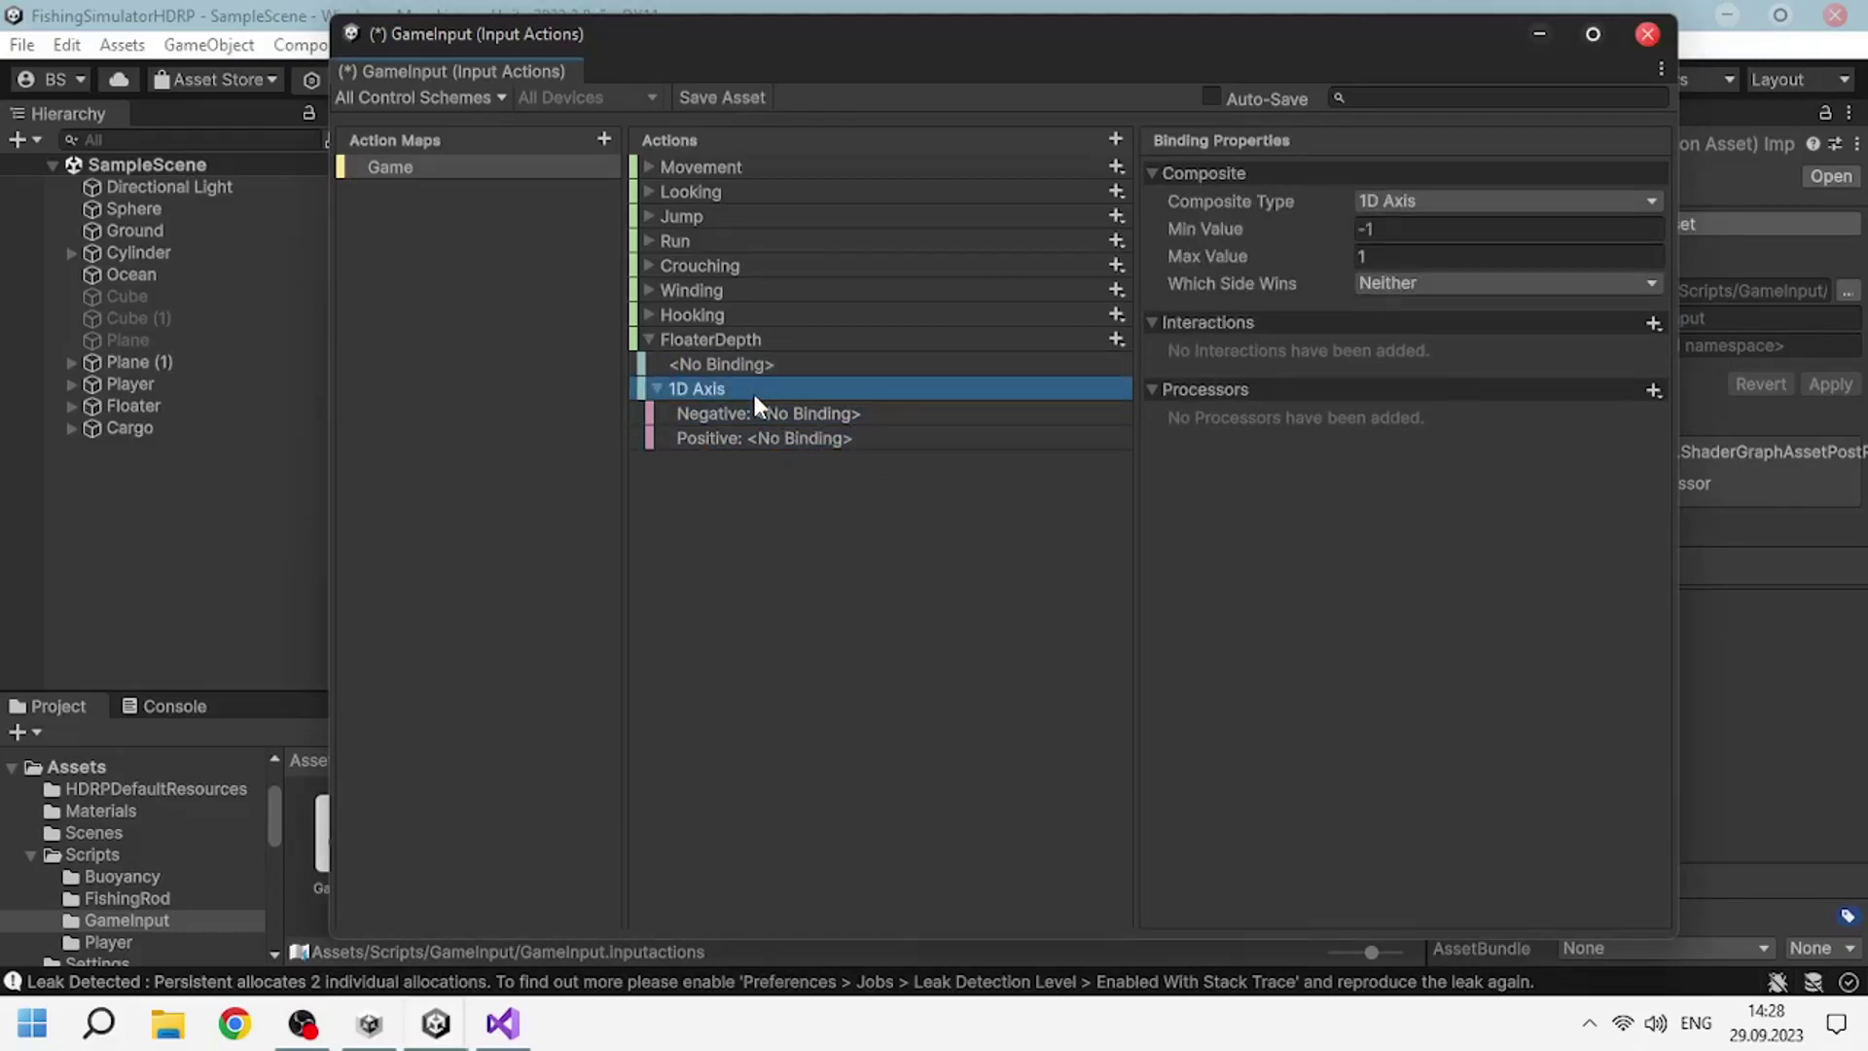
pyautogui.press('Delete')
# Give FloaterDepth two bindings, P [Keyboard] and O [Keyboard].
pyautogui.click(1116, 339)
pyautogui.click(1183, 364)
pyautogui.click(1464, 200)
pyautogui.write('p')
pyautogui.click(1420, 309)
pyautogui.click(901, 388)
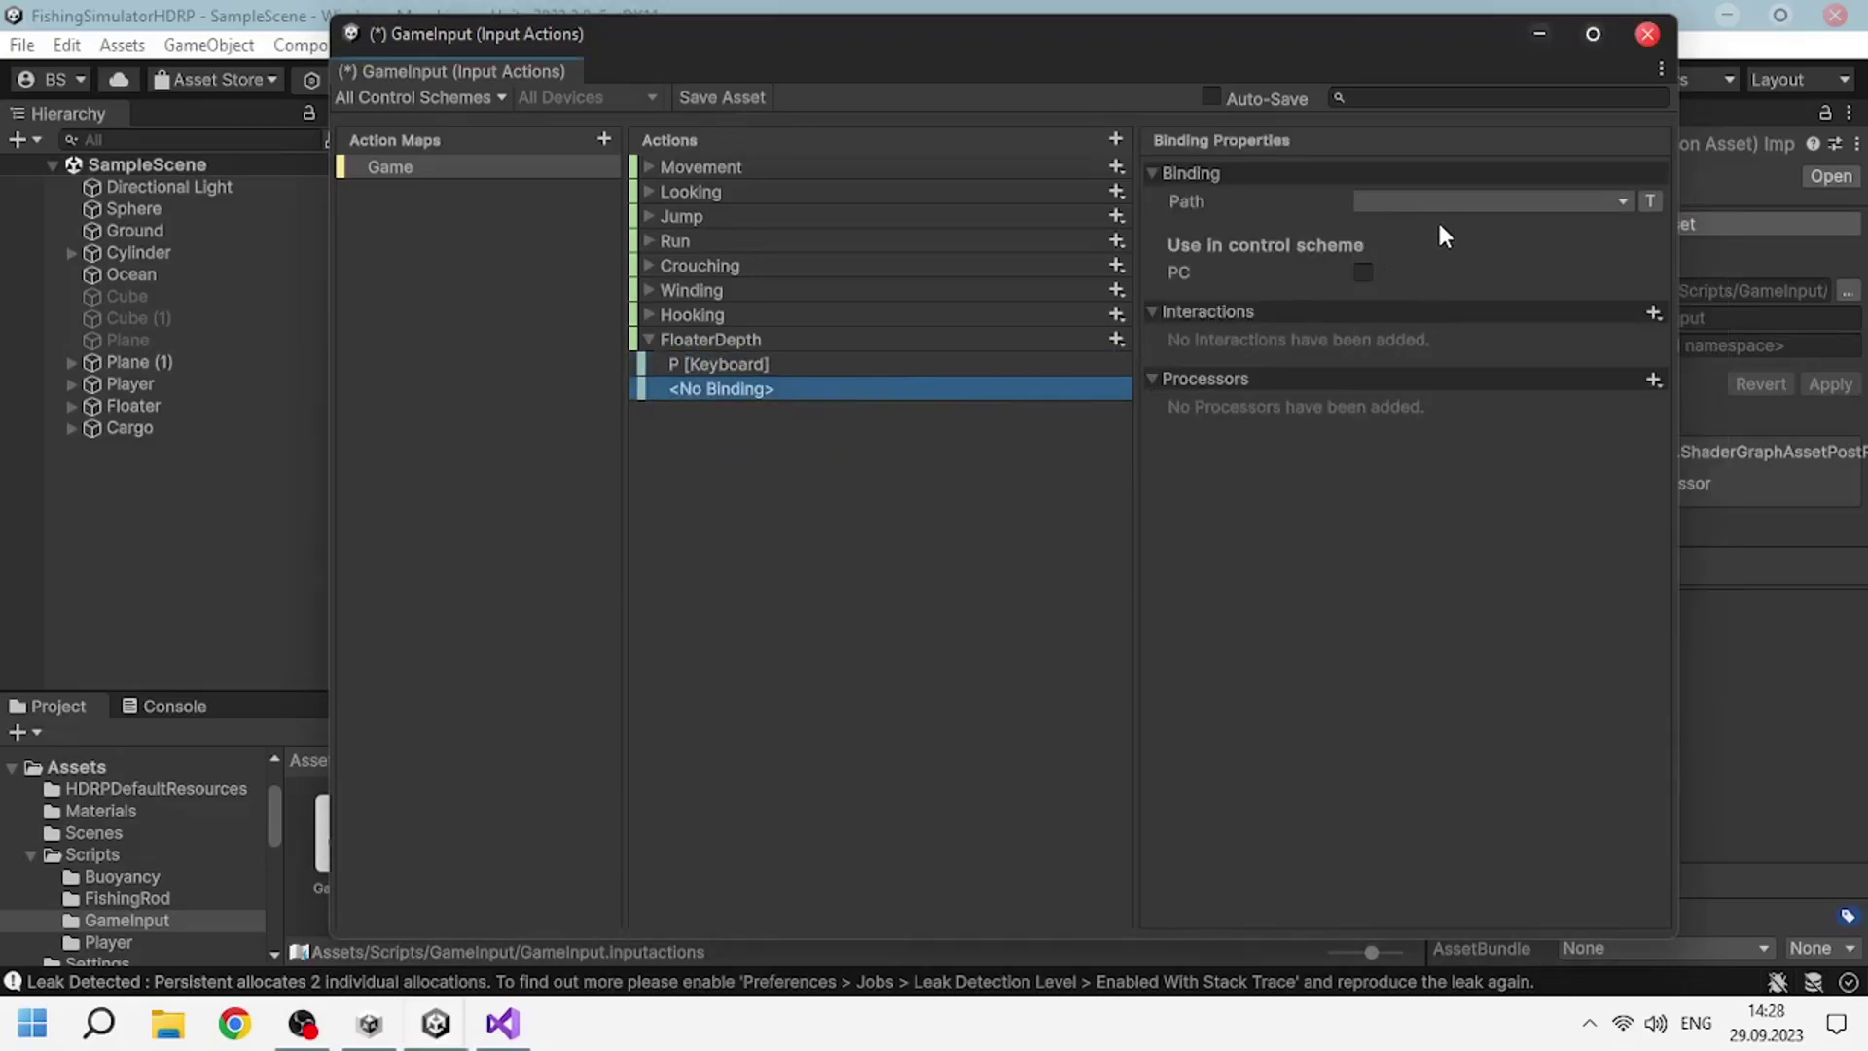
pyautogui.click(1459, 200)
pyautogui.write('o')
pyautogui.click(1439, 289)
# Compare the P and O bindings and remove the O binding from FloaterDepth.
pyautogui.click(695, 367)
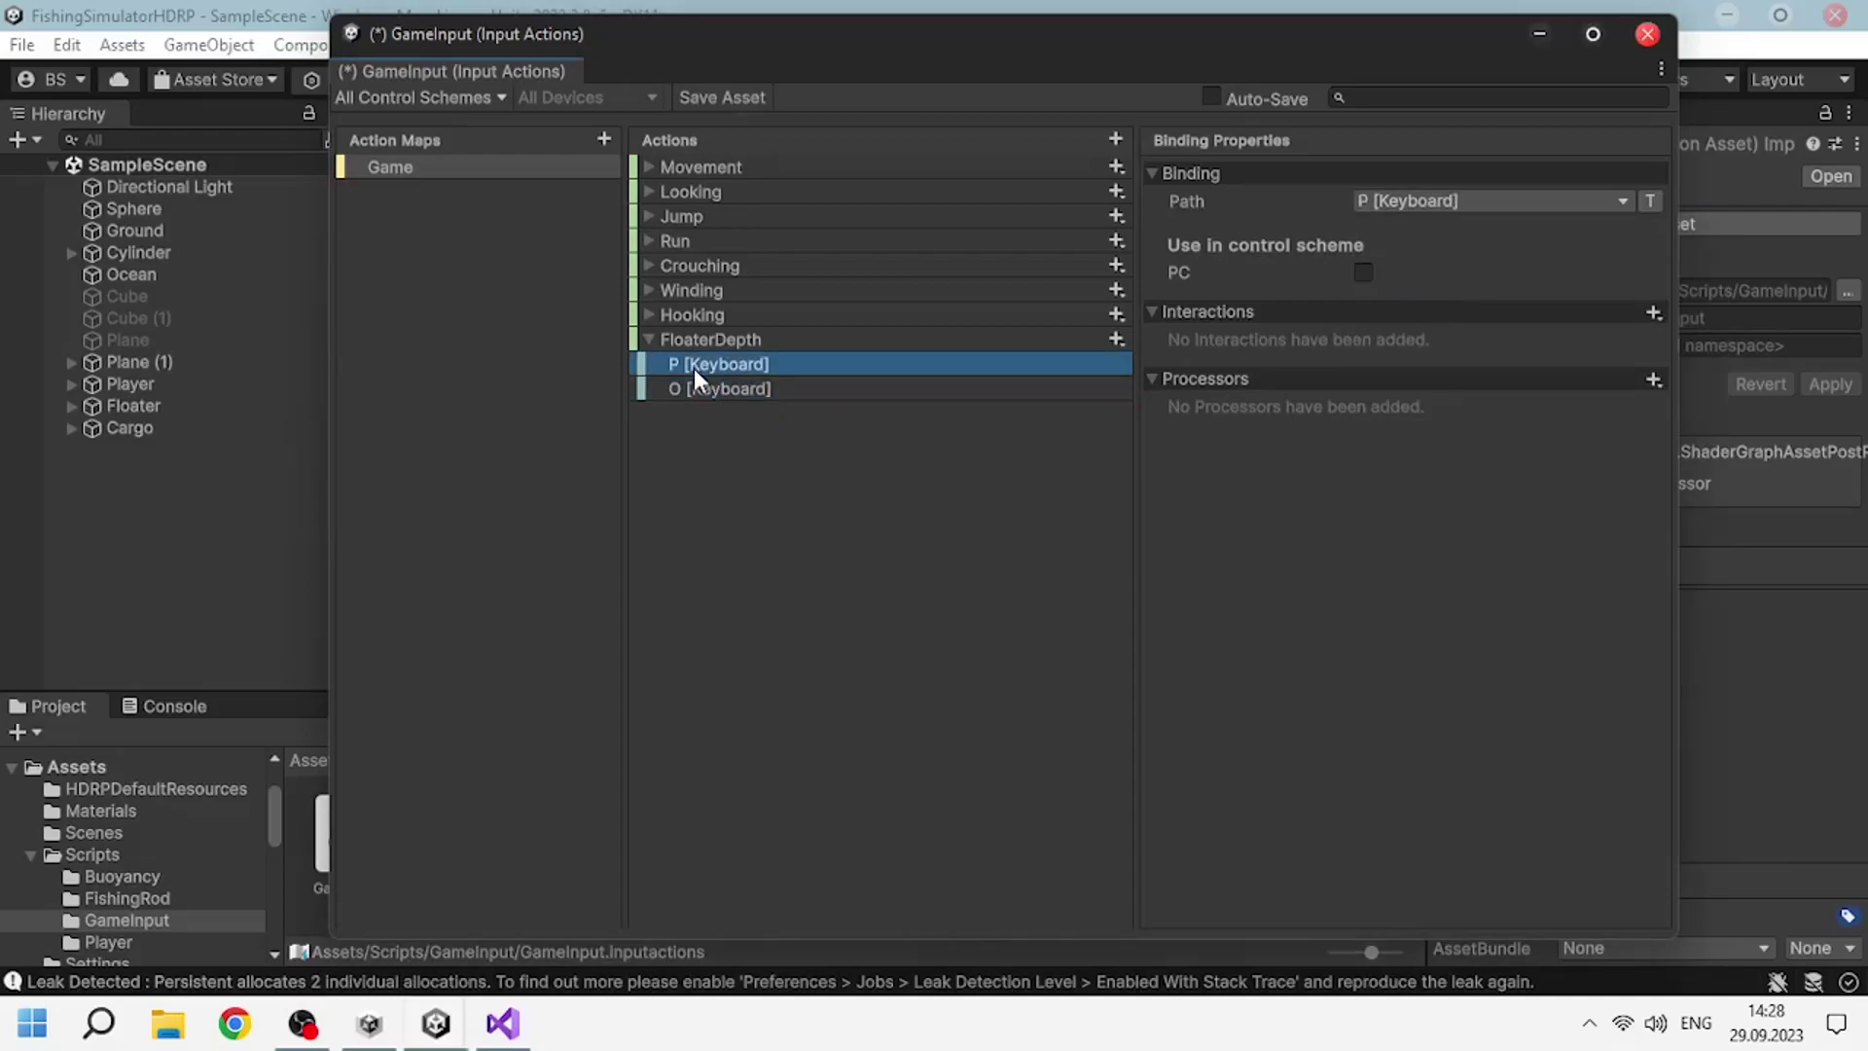
pyautogui.click(679, 388)
pyautogui.click(699, 367)
pyautogui.click(722, 391)
pyautogui.click(722, 362)
pyautogui.click(720, 387)
pyautogui.click(706, 339)
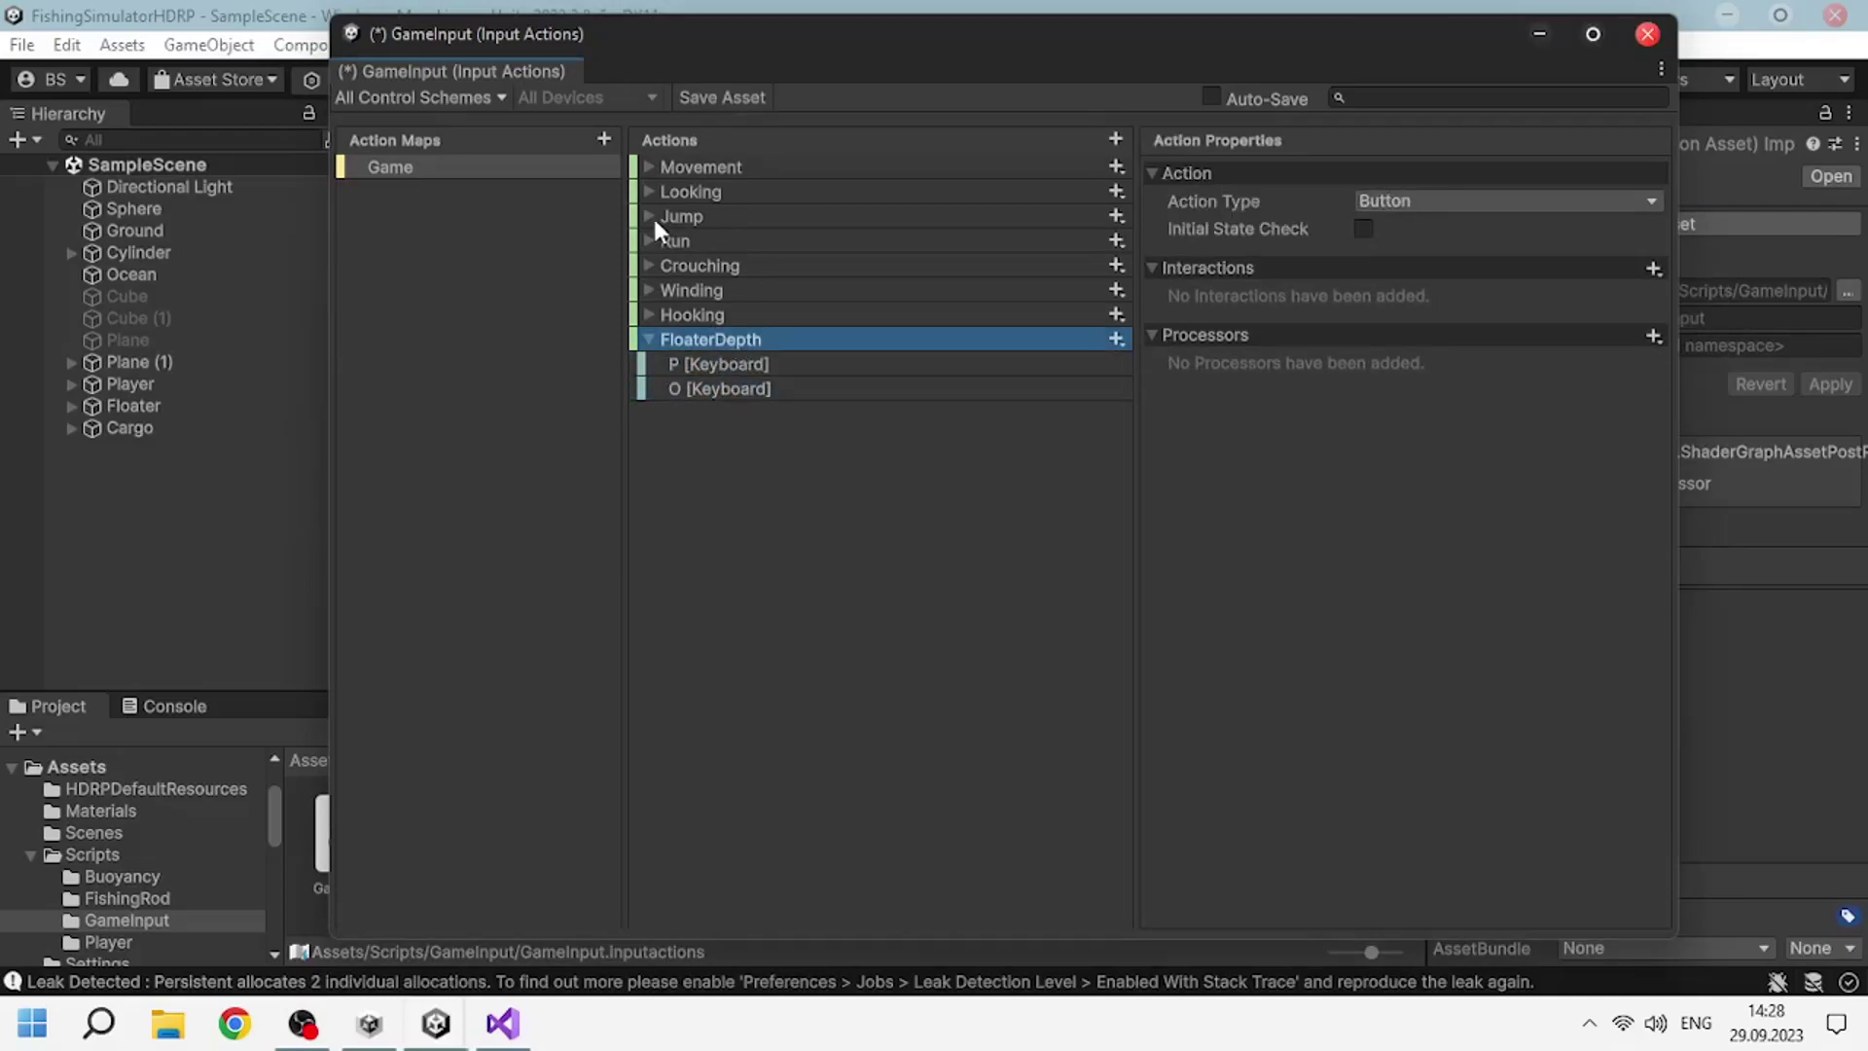
pyautogui.click(710, 362)
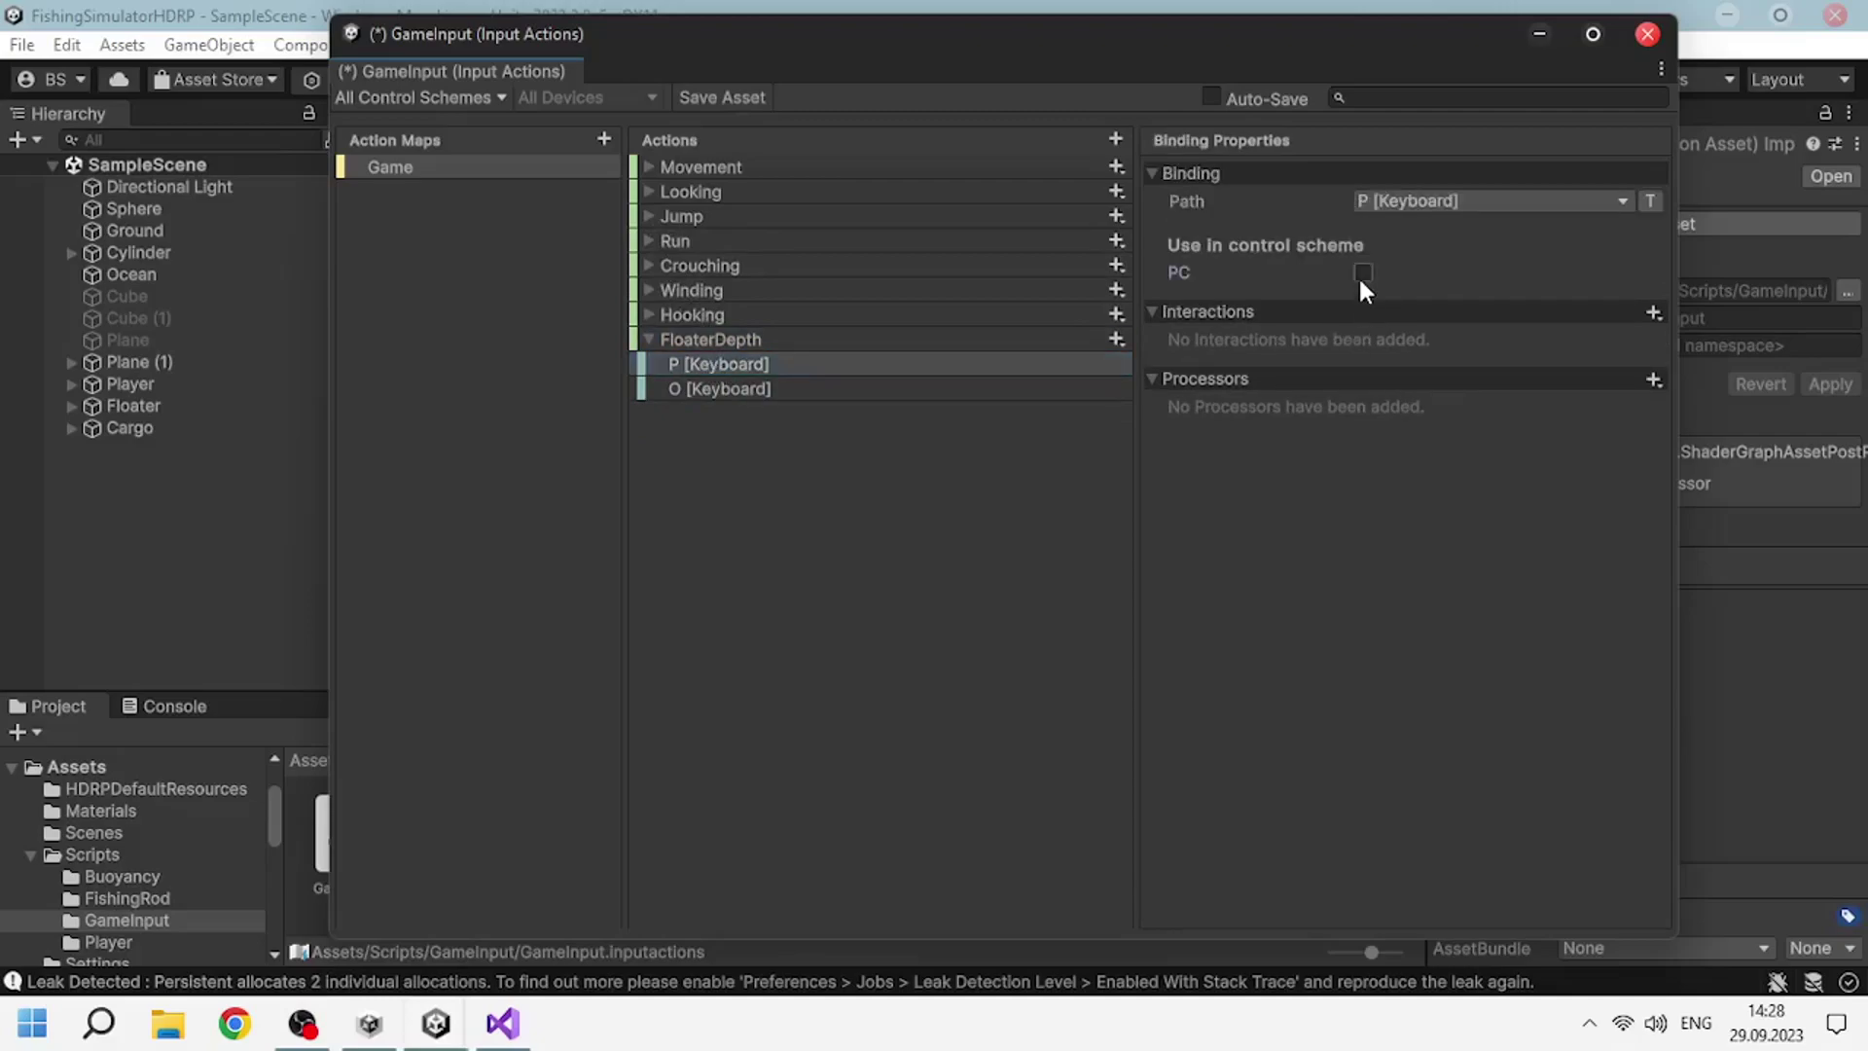
pyautogui.click(744, 387)
pyautogui.click(735, 347)
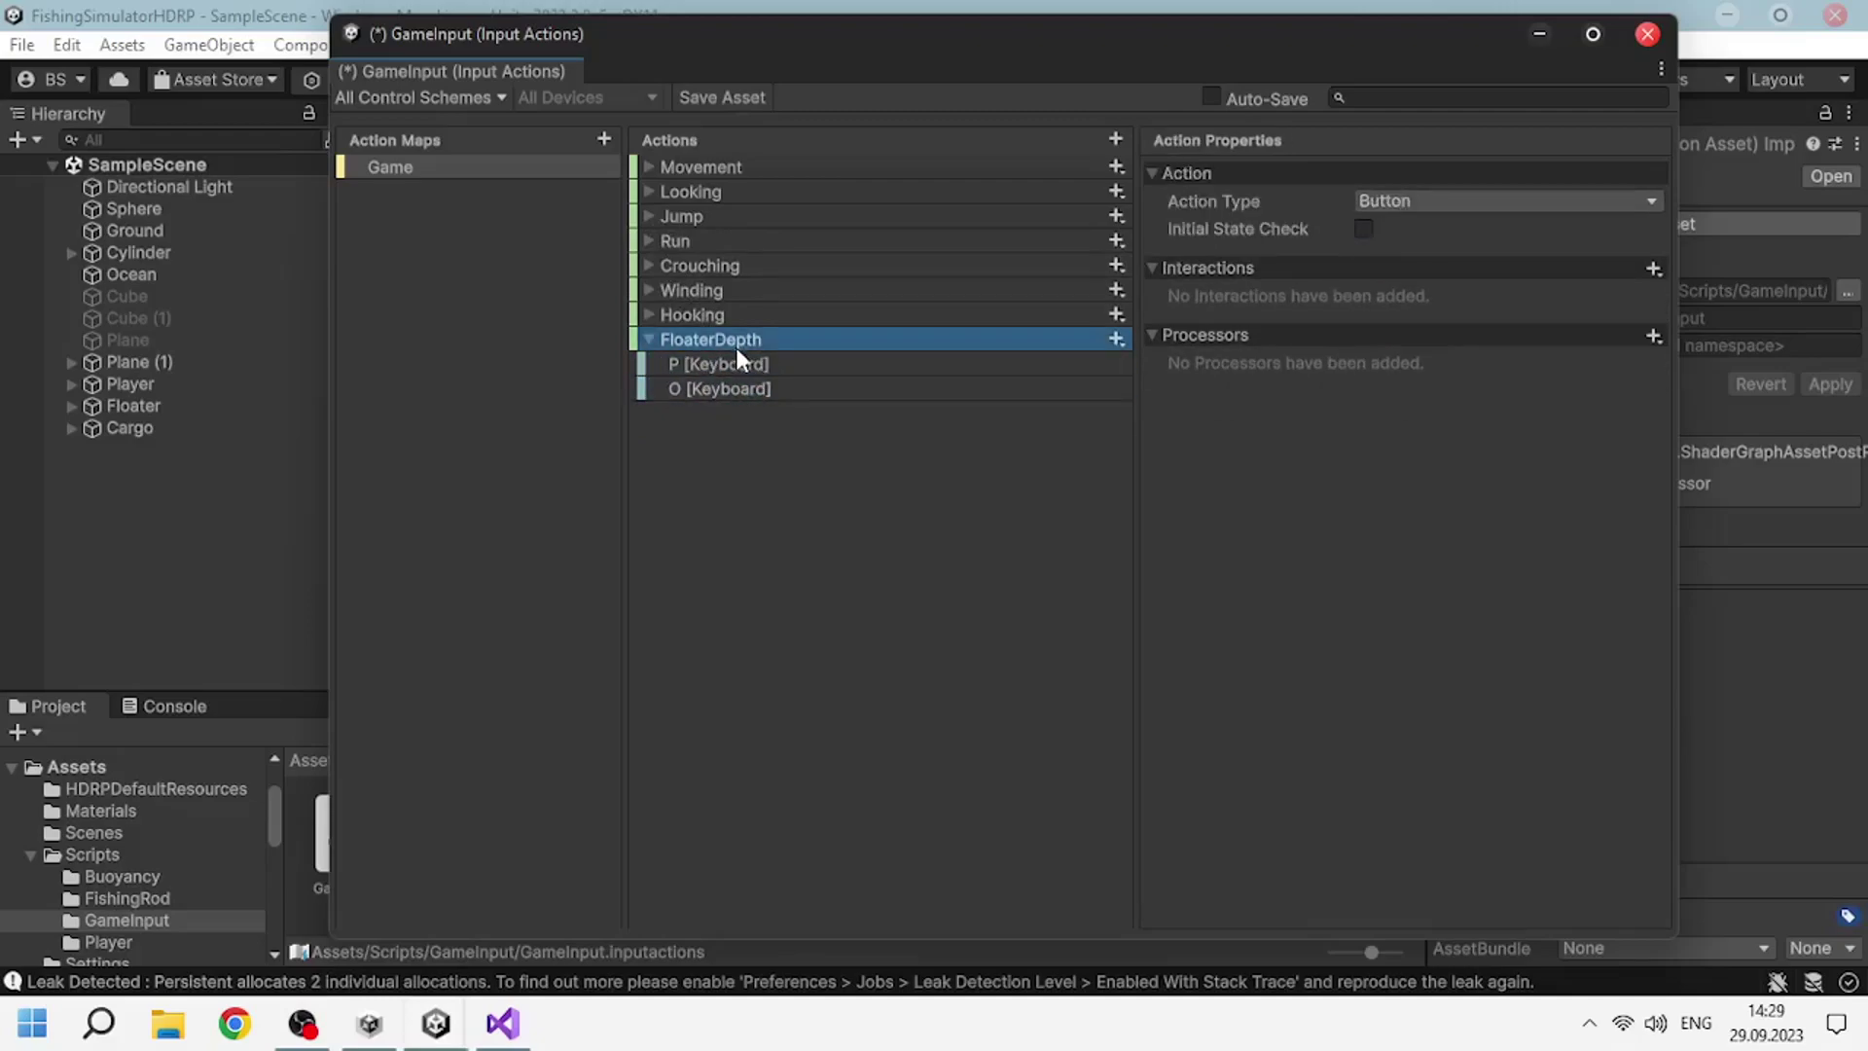
pyautogui.press('Down')
pyautogui.press('Down')
pyautogui.press('Delete')
# Rename the action FloaterDepthUp and duplicate it as FloaterDepthDown bound to O [Keyboard].
pyautogui.doubleClick(785, 338)
pyautogui.write('p')
pyautogui.press('Return')
pyautogui.hotkey('ctrl', 'd')
pyautogui.doubleClick(811, 389)
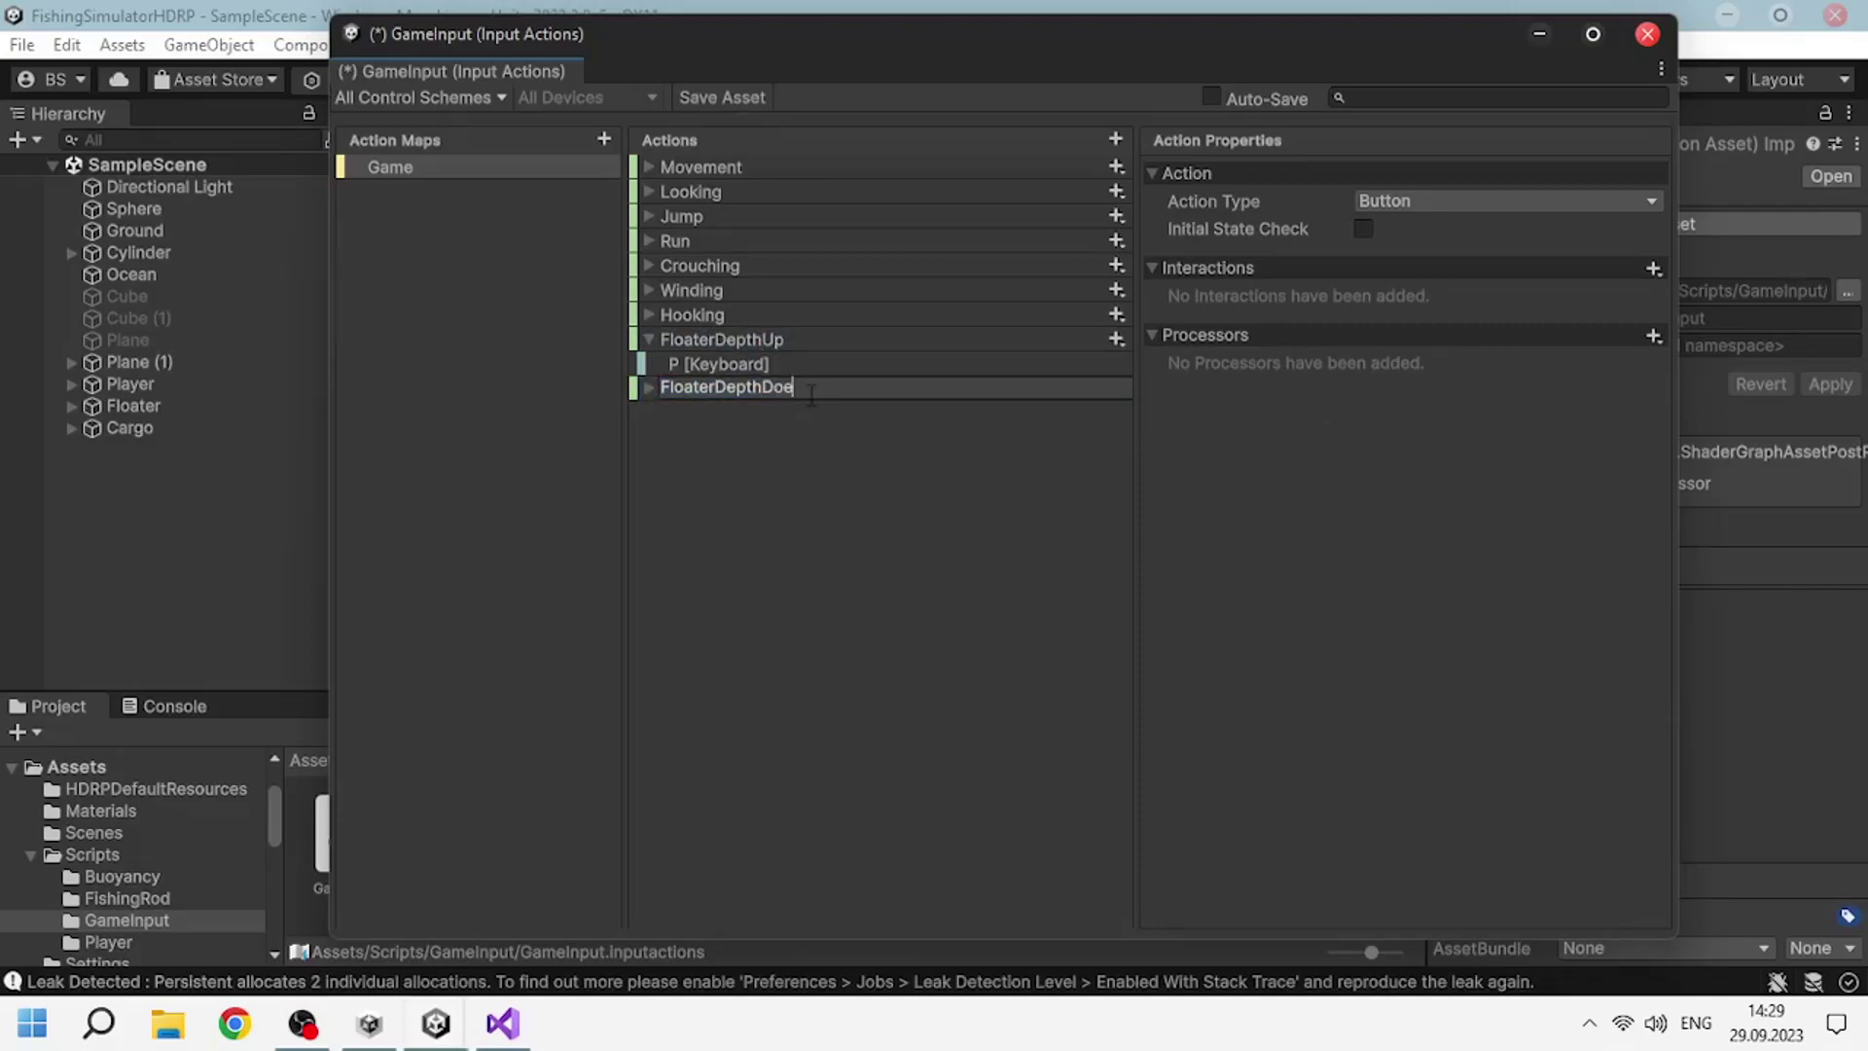
pyautogui.press('Return')
pyautogui.click(649, 387)
pyautogui.click(720, 413)
pyautogui.click(1473, 200)
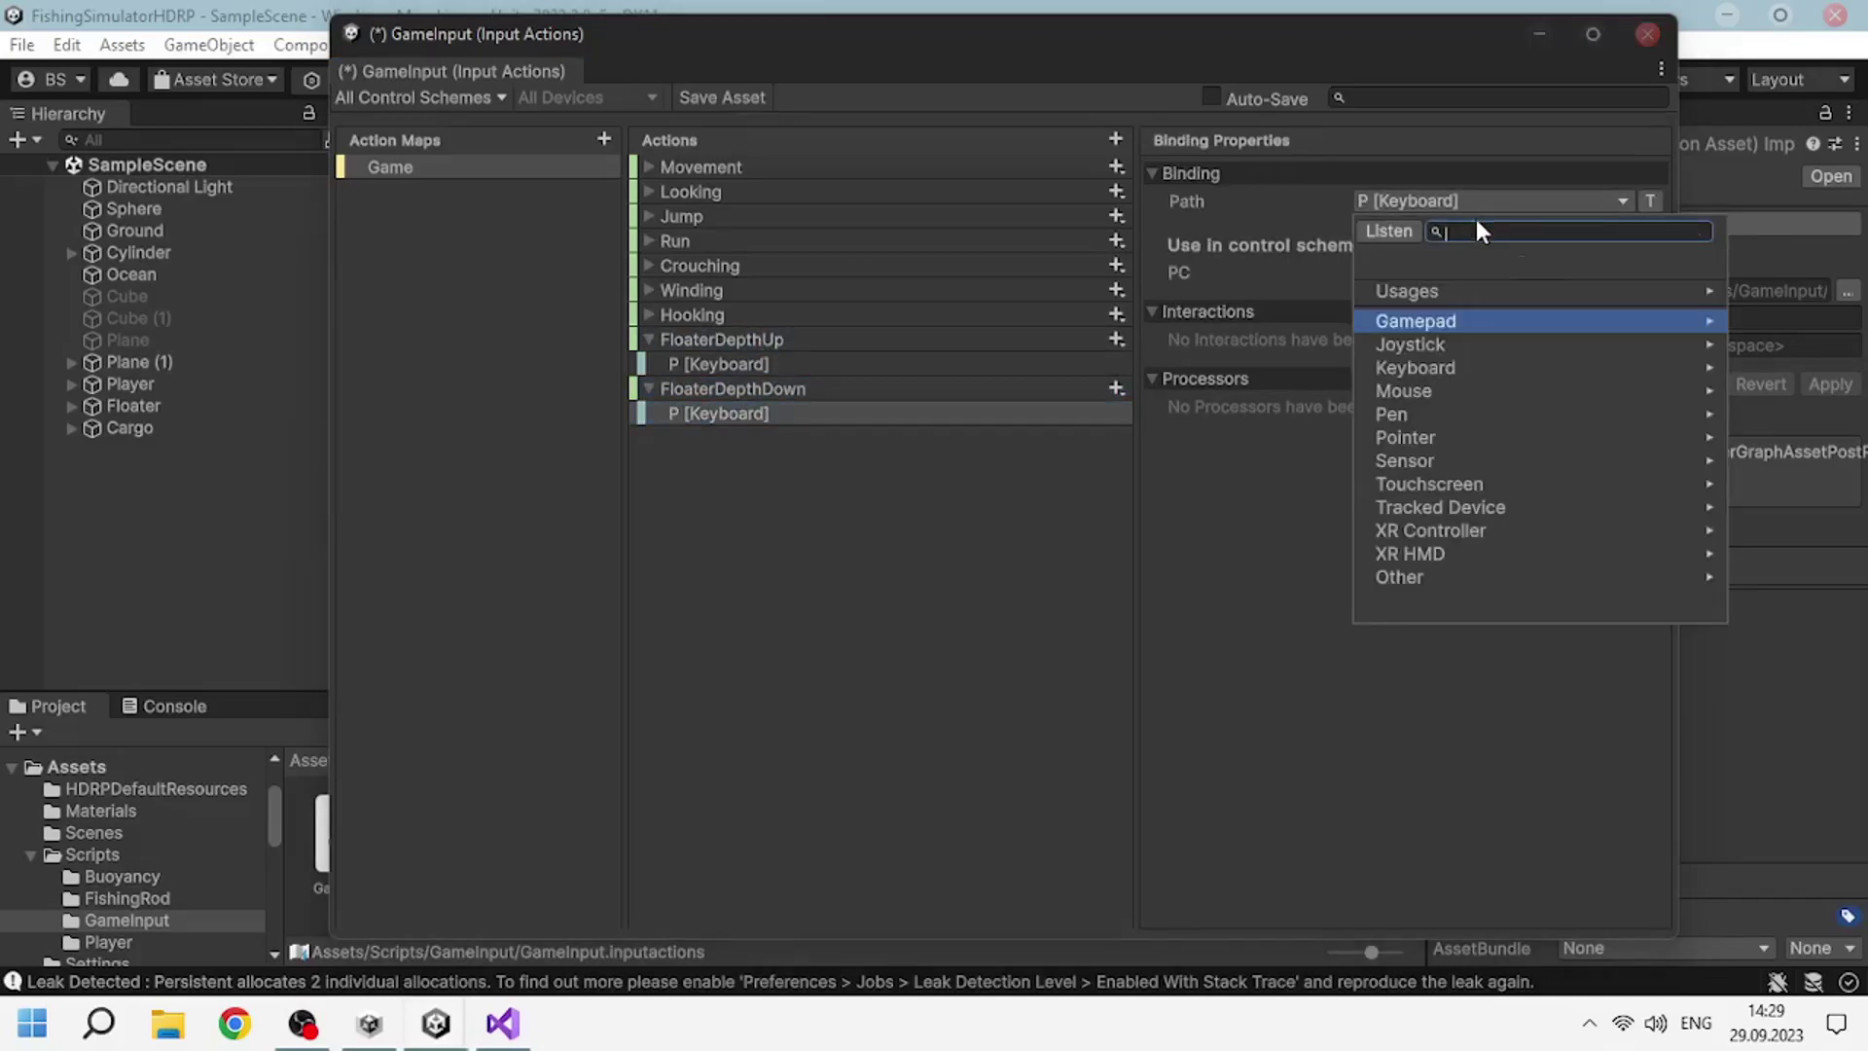
pyautogui.write('o')
pyautogui.press('Return')
# Close the input actions editor saving the changes, and return to Visual Studio.
pyautogui.click(1648, 34)
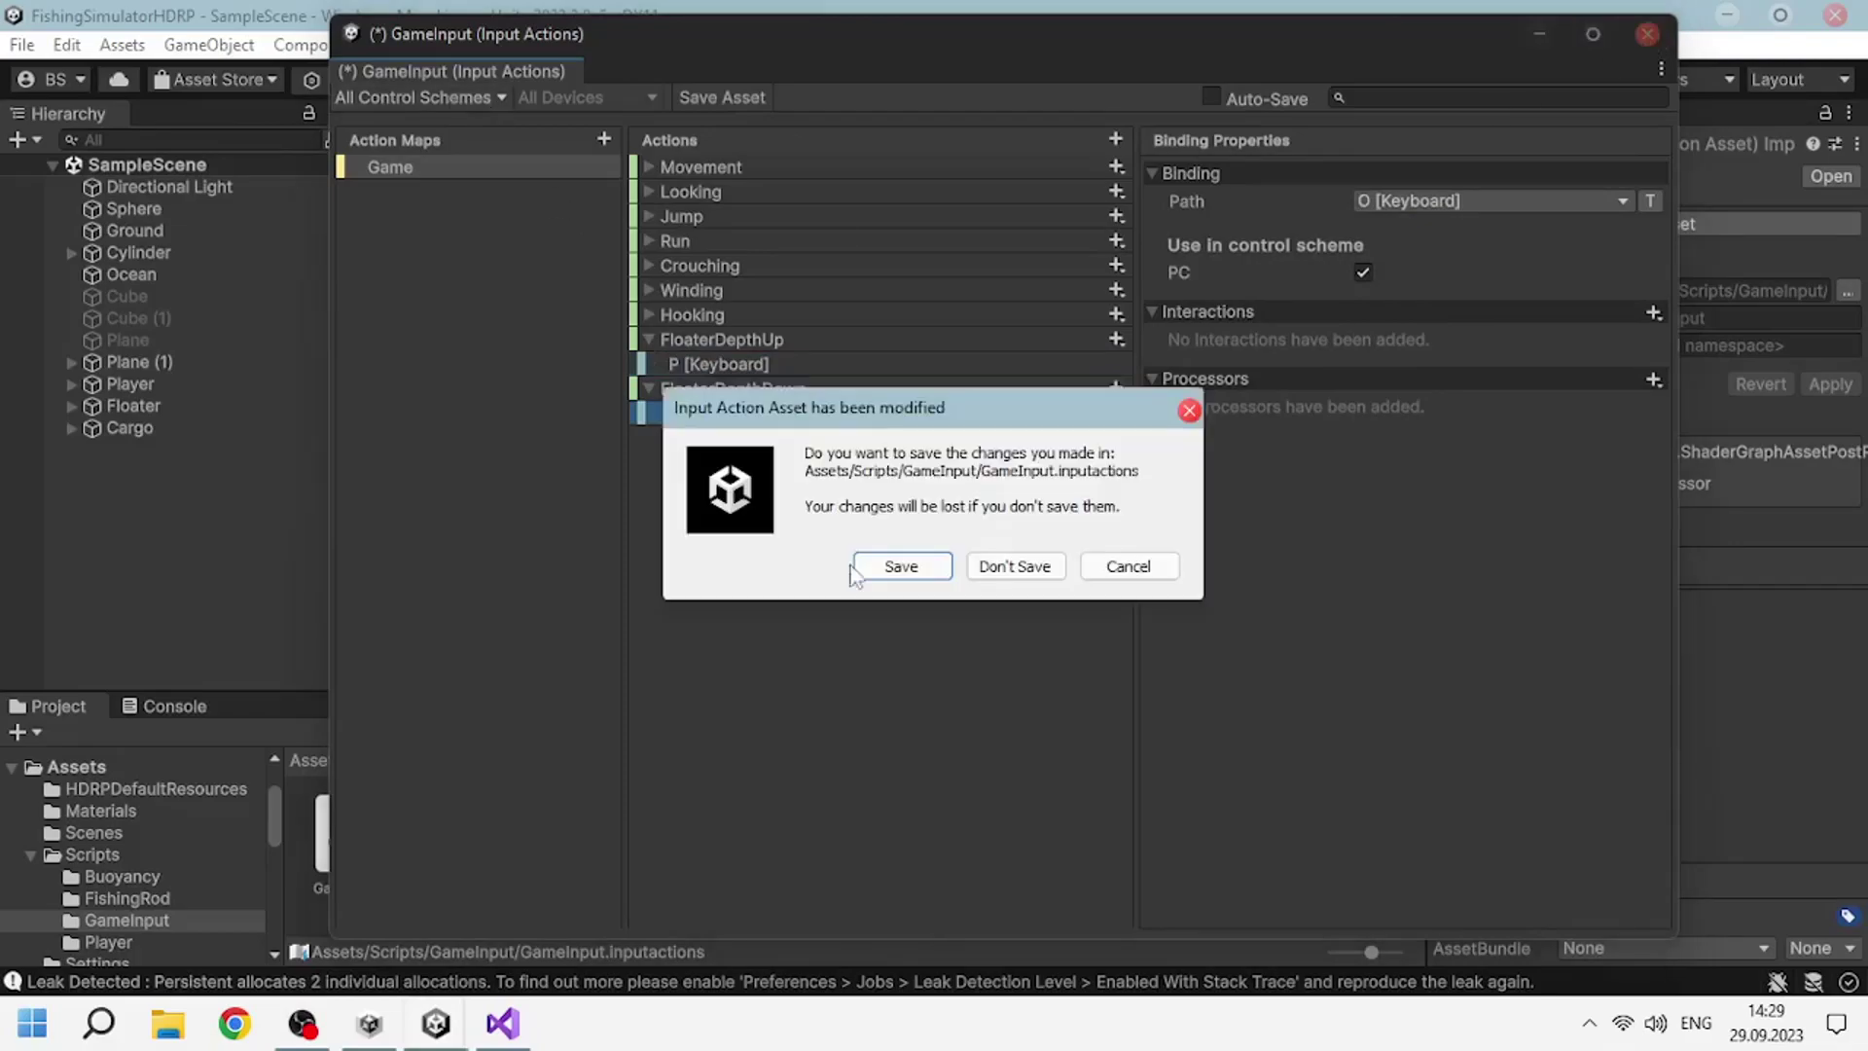
pyautogui.click(886, 566)
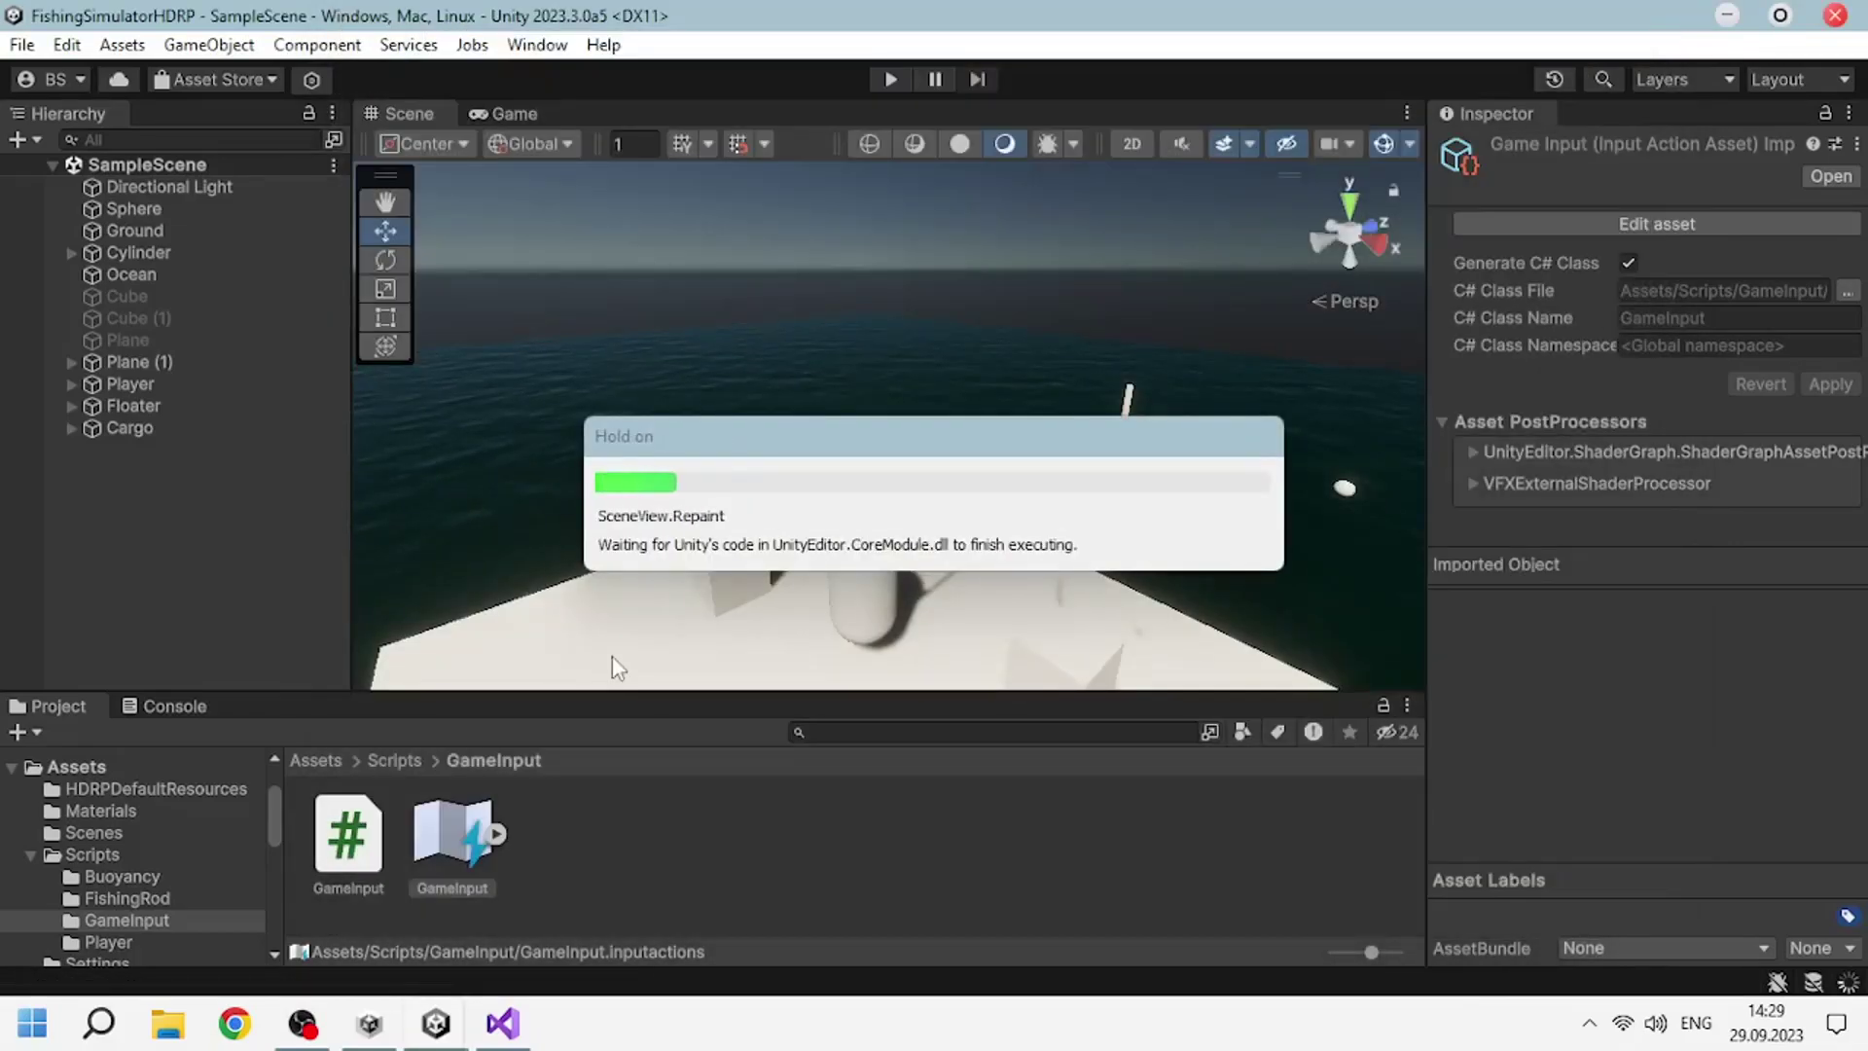
pyautogui.hotkey('alt', 'Tab')
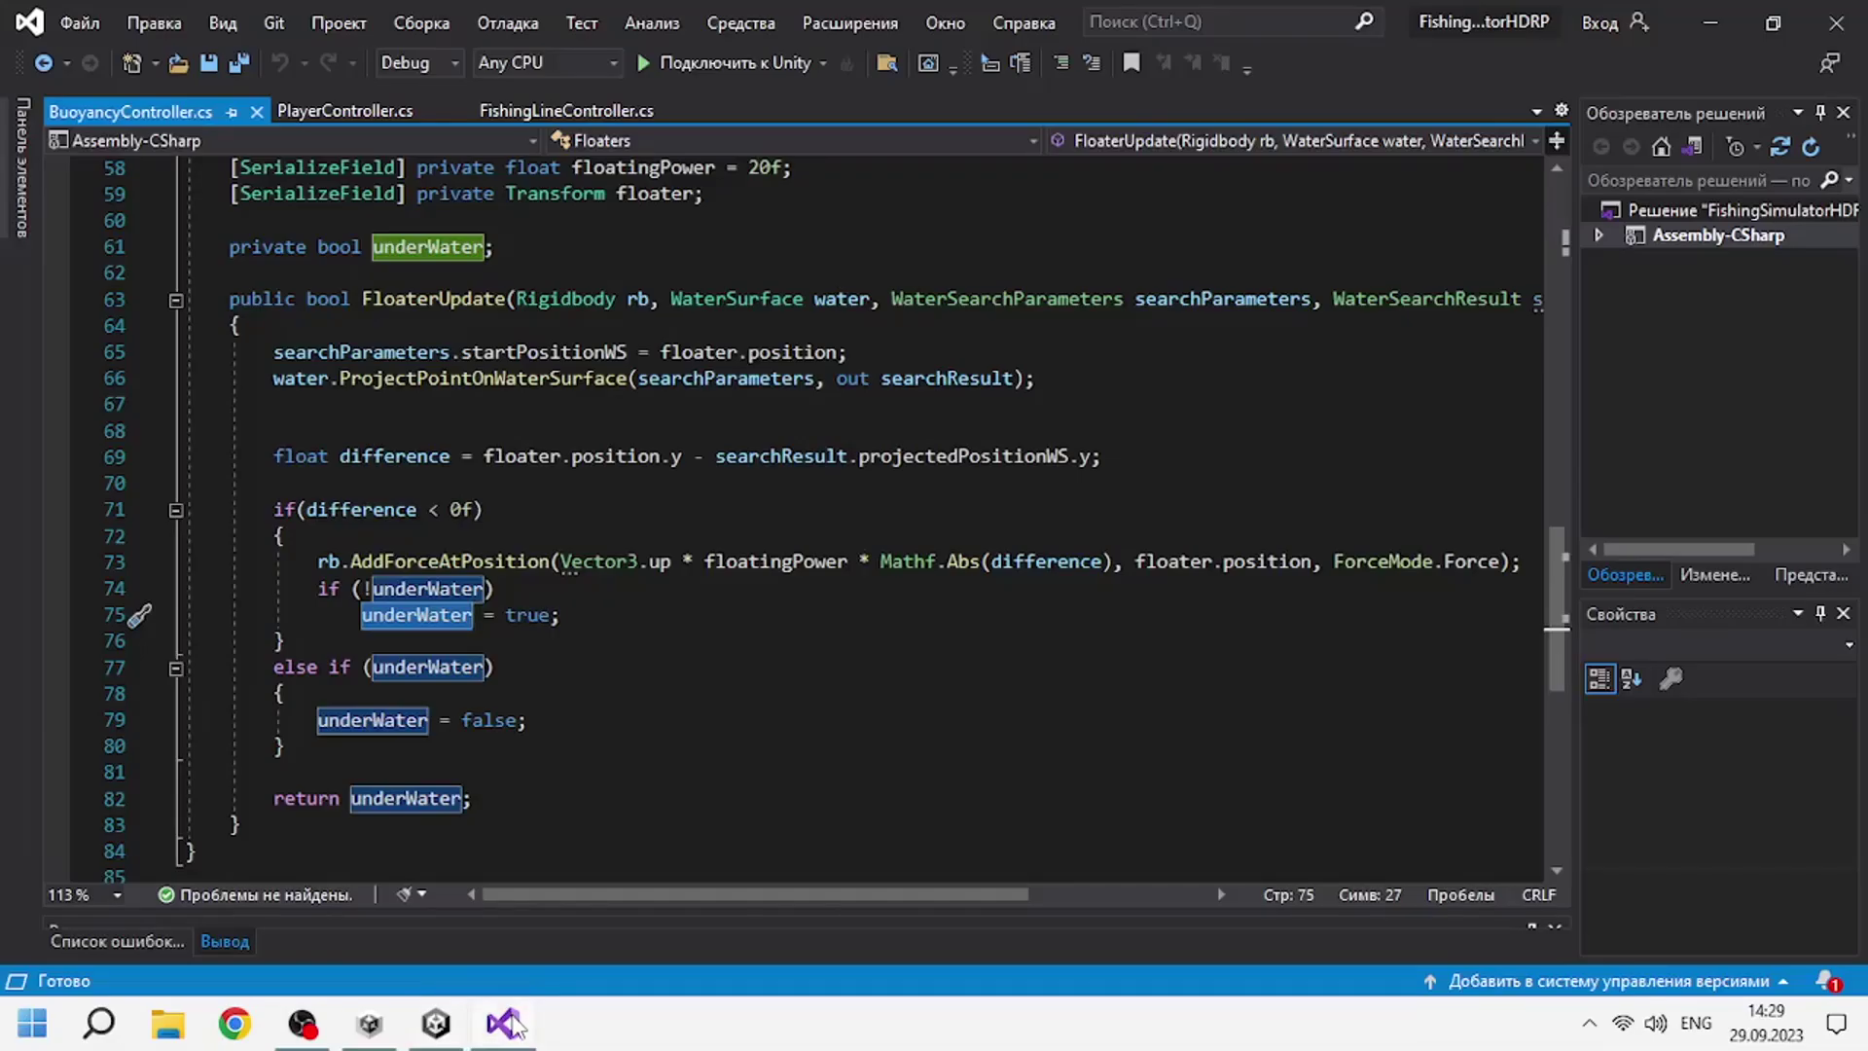
# Add an empty private void SetFloaterDepth() method below FishingRodWinding in PlayerController.cs.
pyautogui.click(368, 122)
pyautogui.scroll(-15, 516, 610)
pyautogui.scroll(-10, 517, 610)
pyautogui.scroll(-10, 517, 610)
pyautogui.scroll(-2, 517, 610)
pyautogui.scroll(-2, 517, 610)
pyautogui.scroll(-2, 389, 662)
pyautogui.click(306, 699)
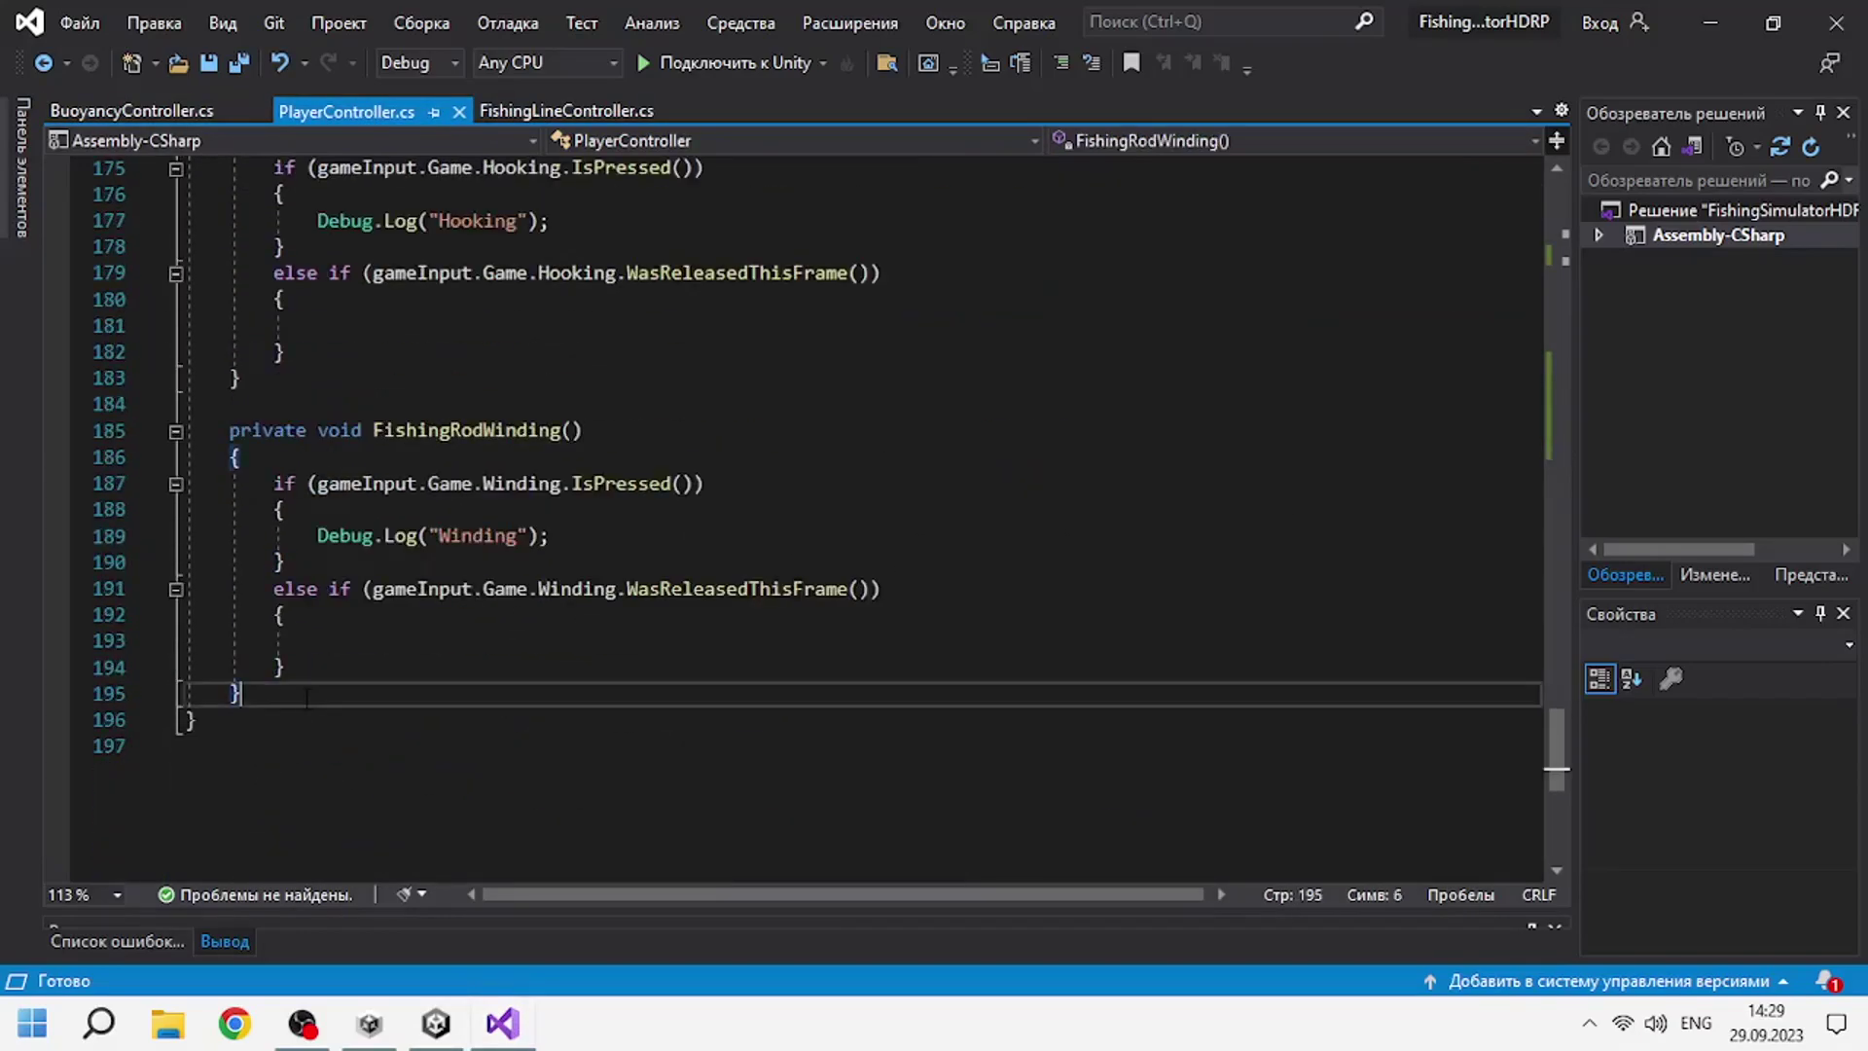
pyautogui.press('Return')
pyautogui.press('Return')
pyautogui.write('private void ')
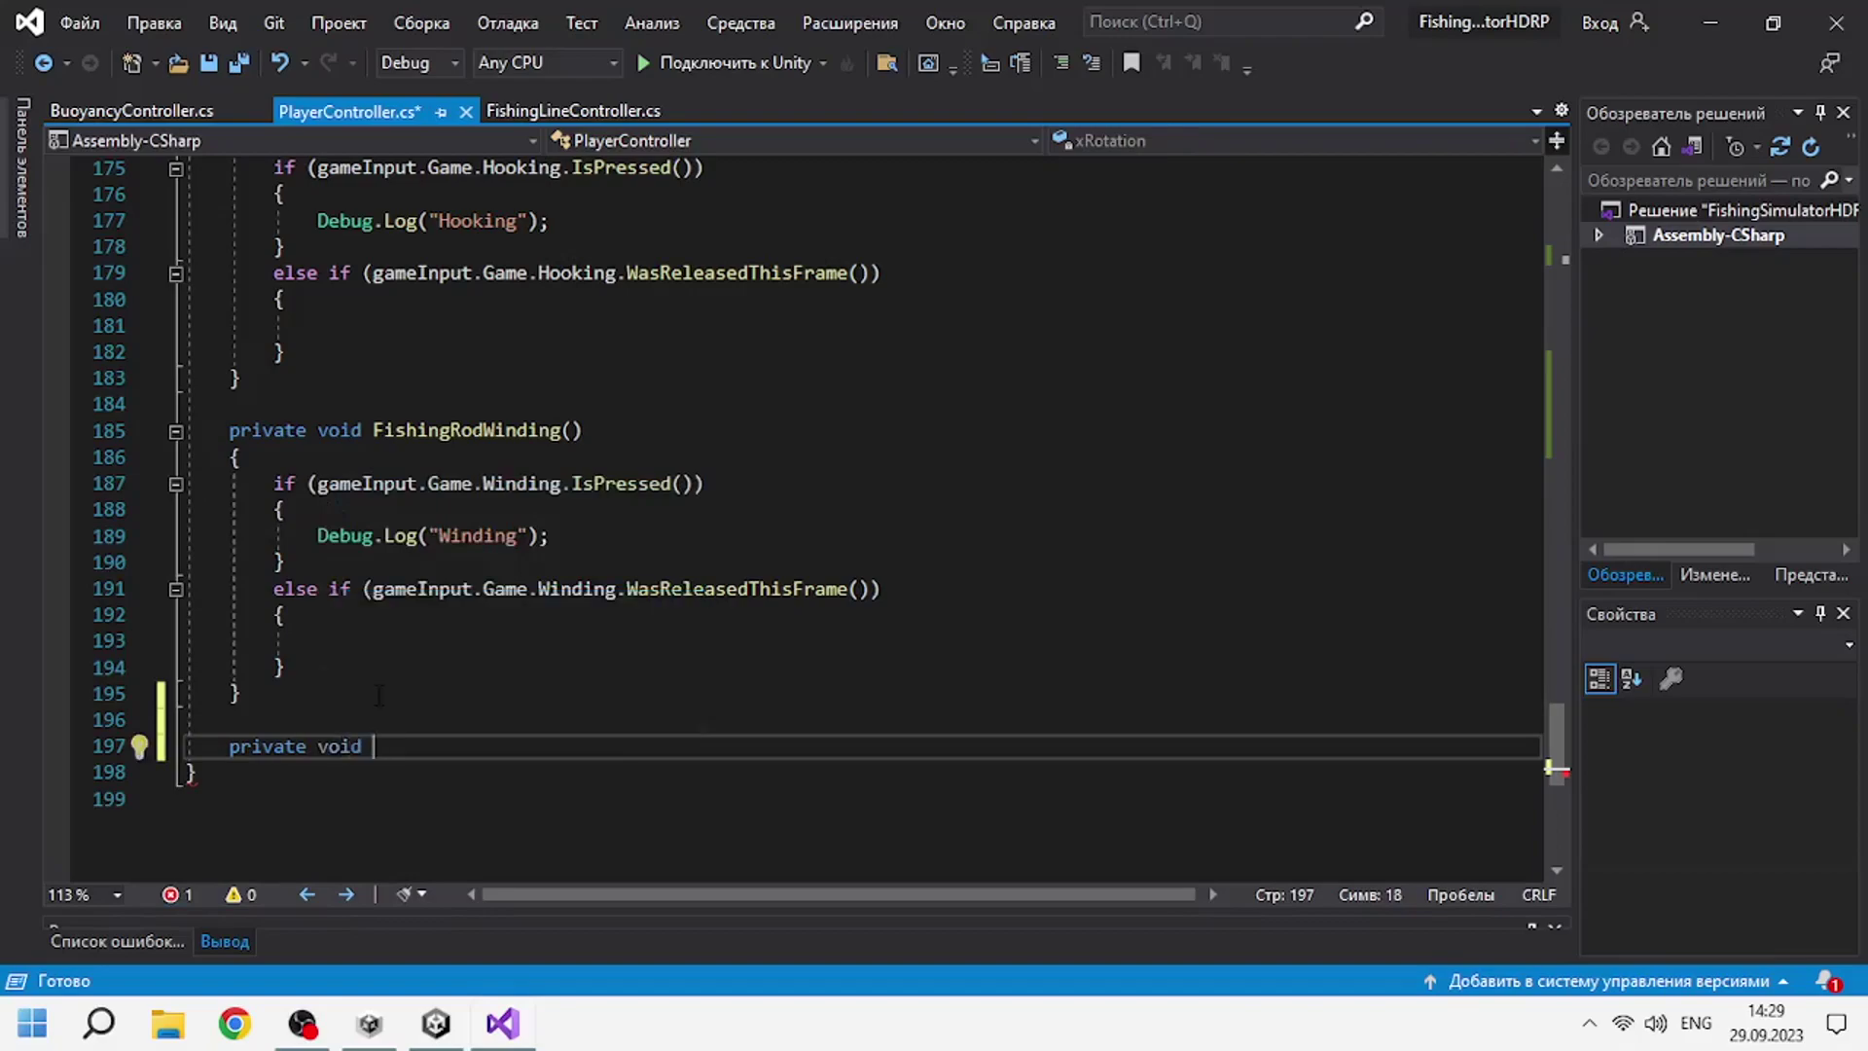
pyautogui.write('FloaterDepth')
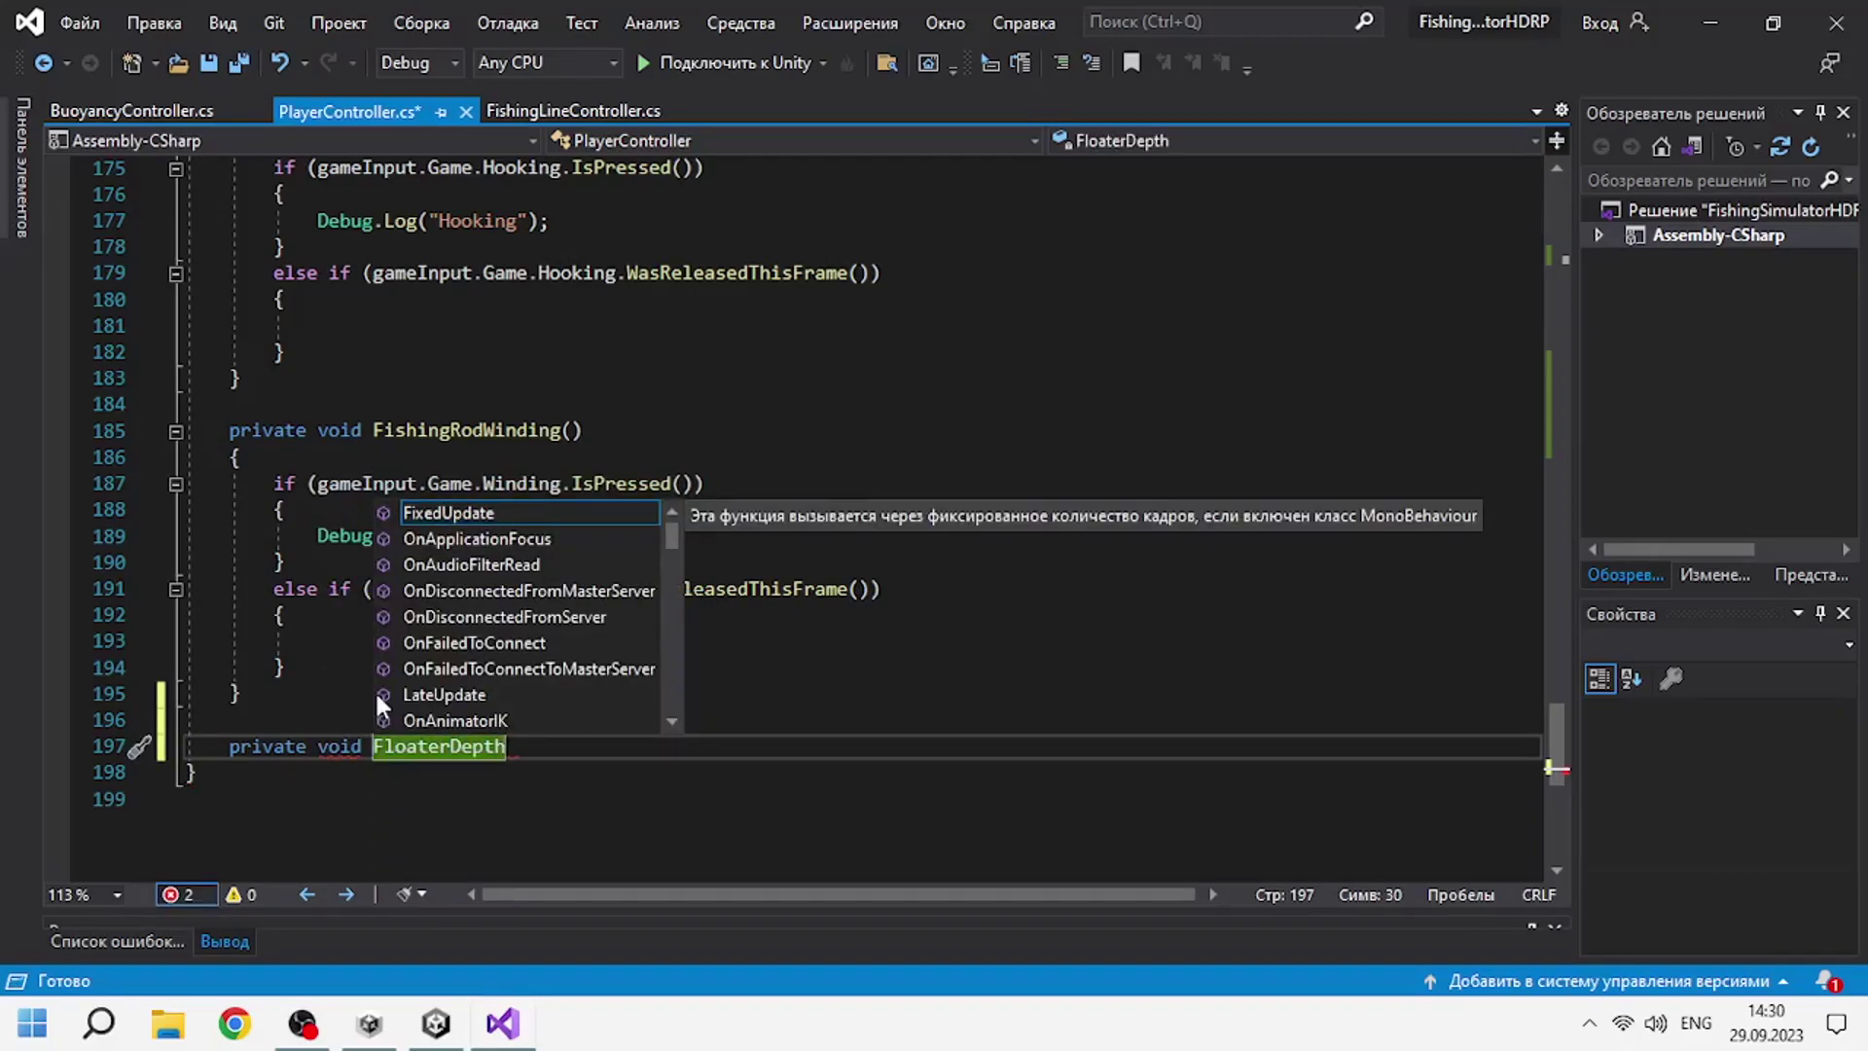
pyautogui.hotkey('ctrl', 'Left')
pyautogui.write('Set')
pyautogui.press('End')
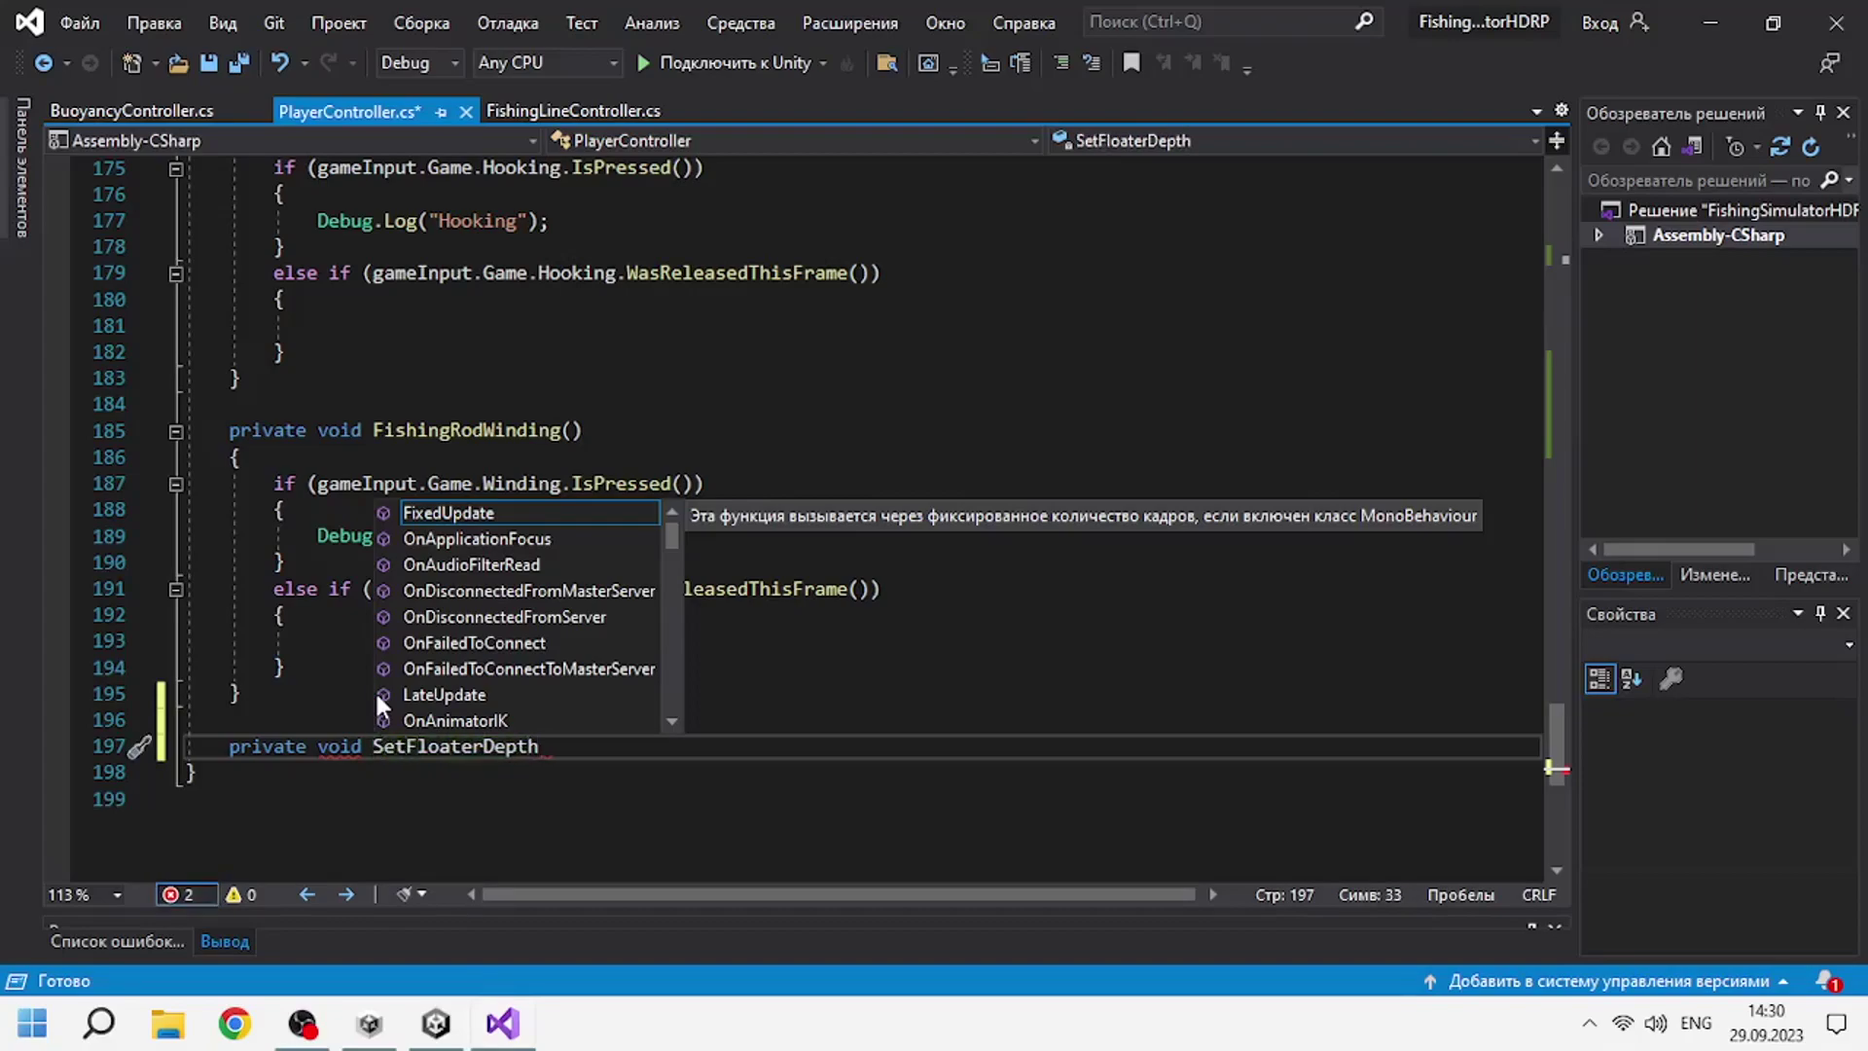
pyautogui.write('()')
pyautogui.press('Return')
pyautogui.write('{')
pyautogui.press('Return')
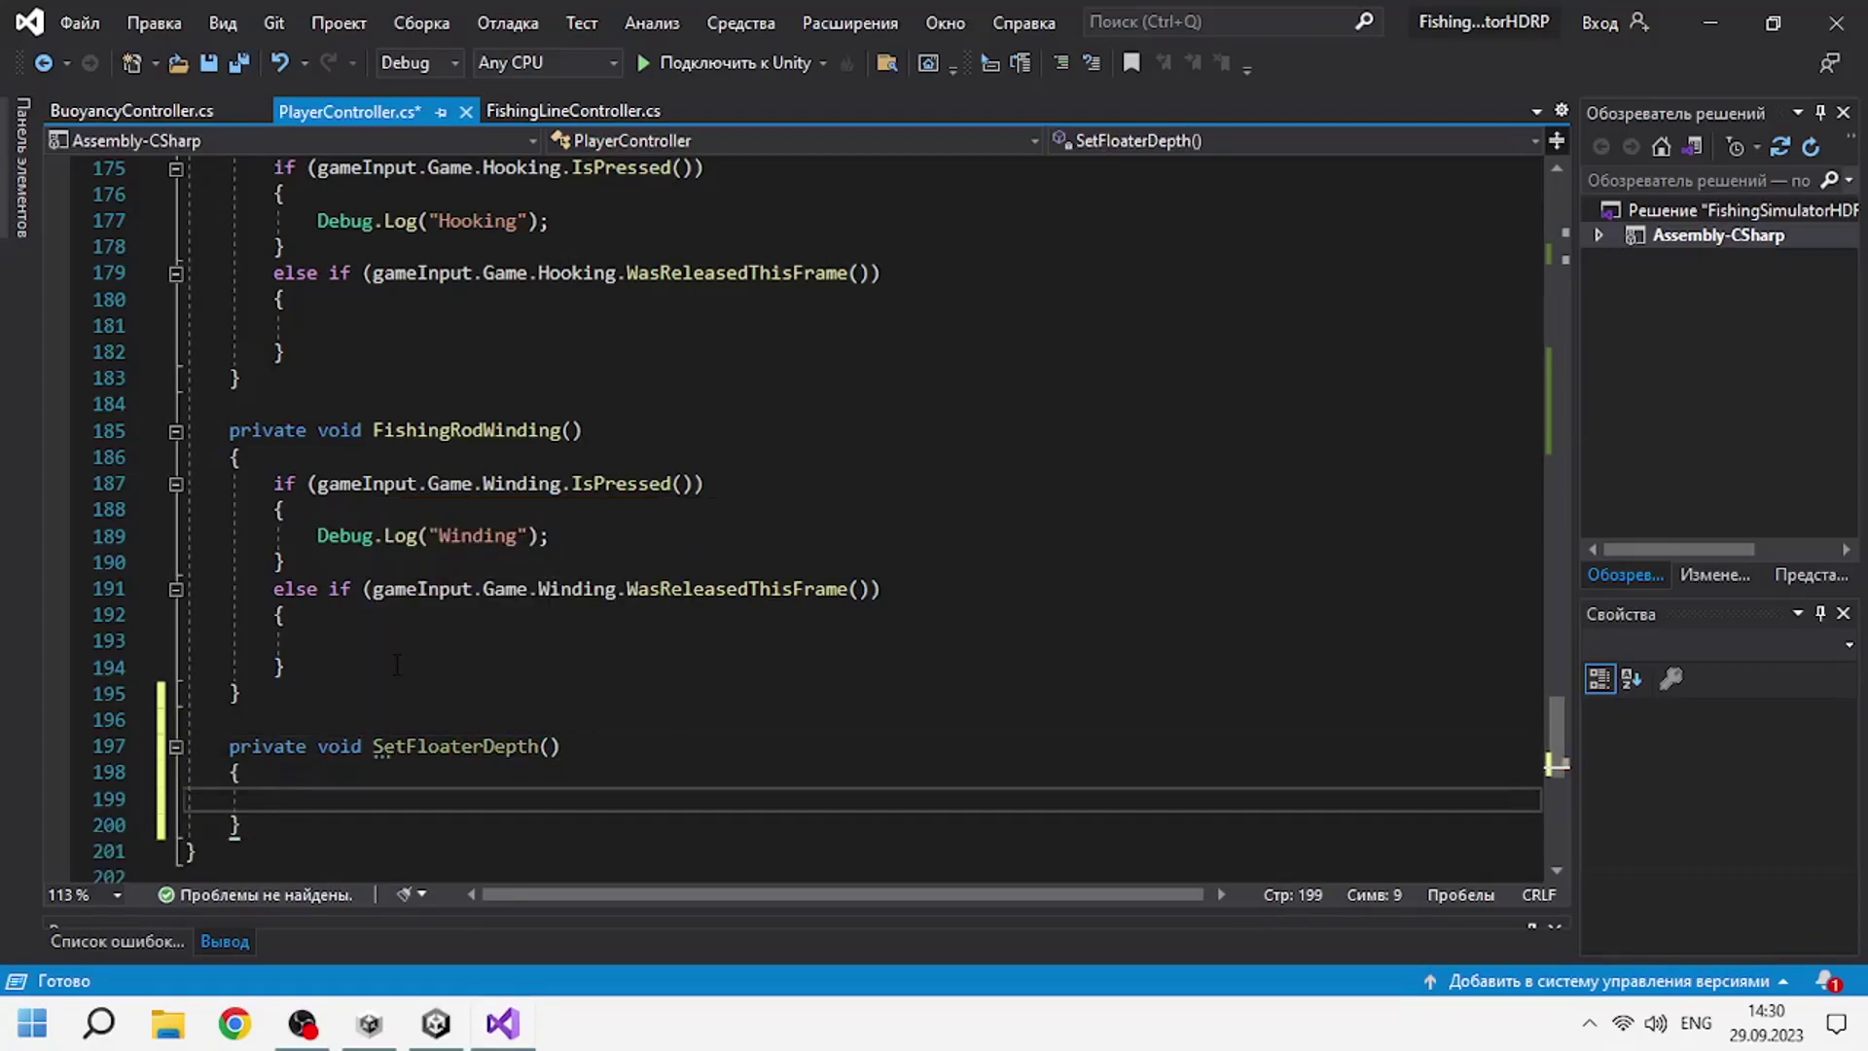
# Add an if block checking gameInput.Game.FloaterDepthUp.IsPressed().
pyautogui.write('if(')
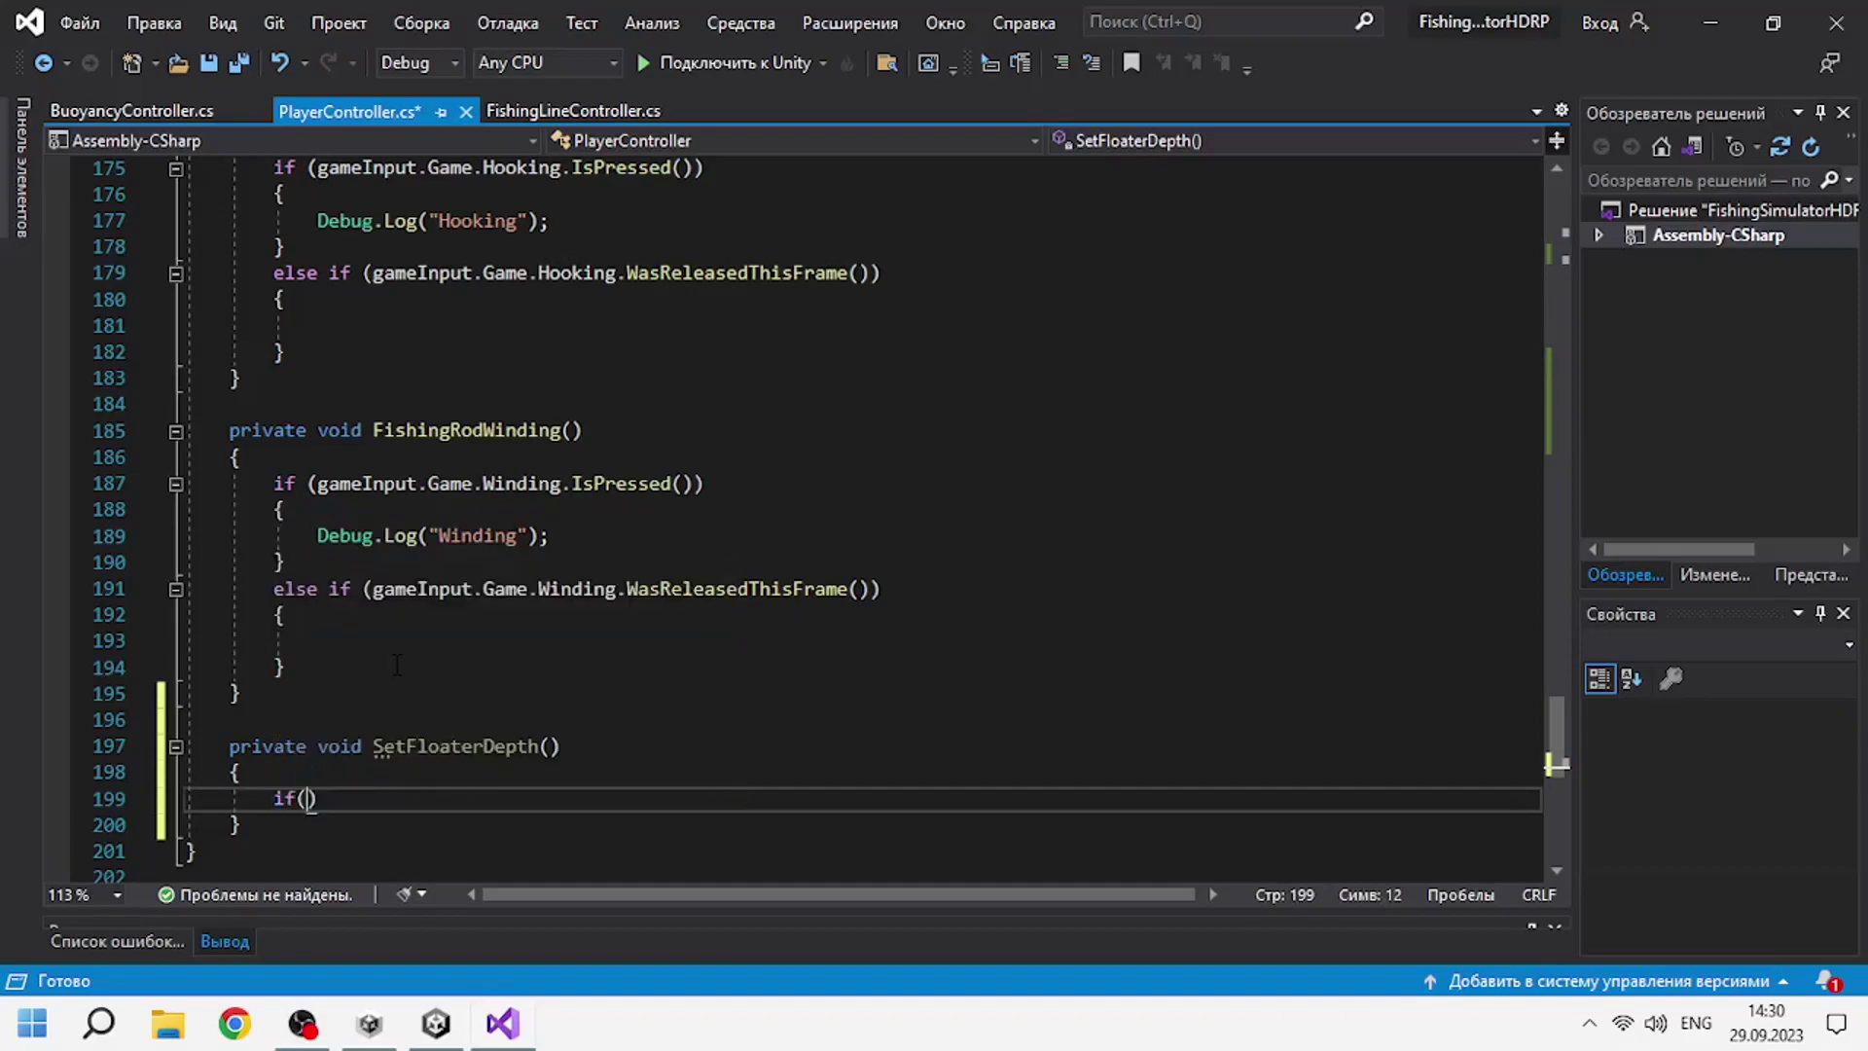
pyautogui.write('gameInput.Game.')
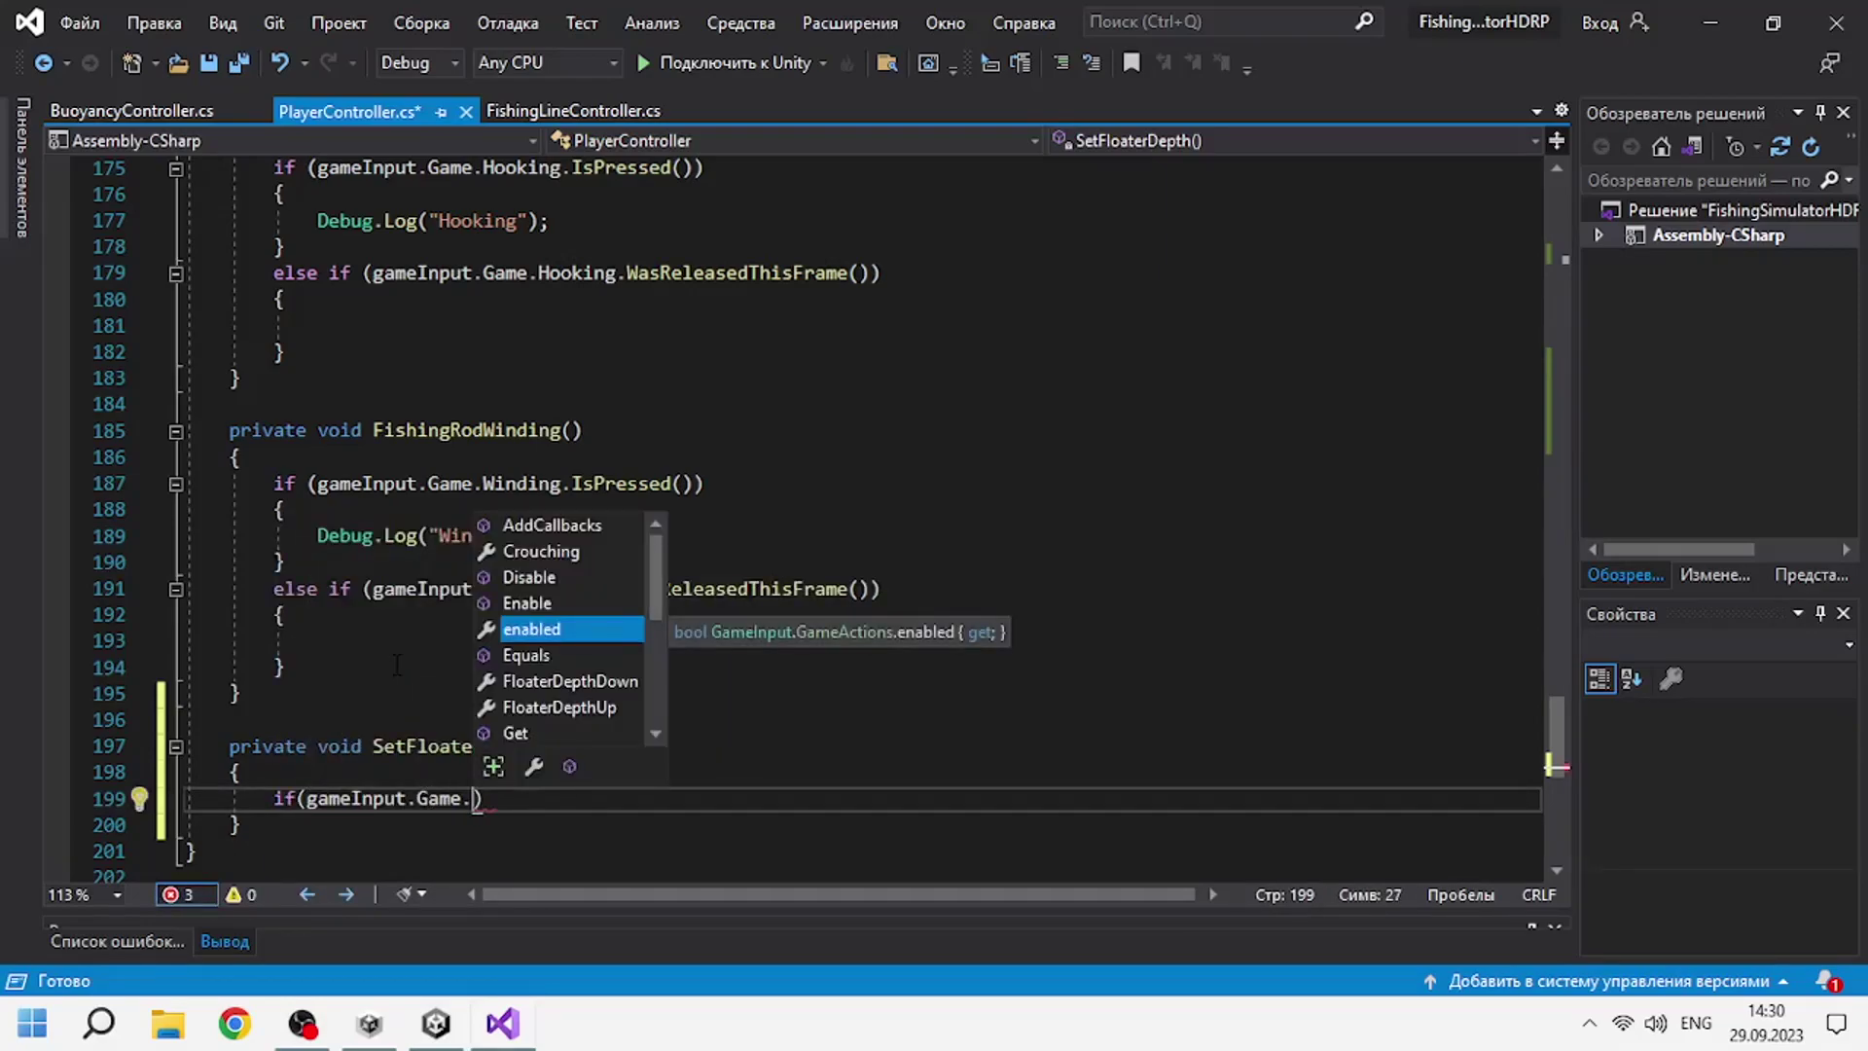
pyautogui.press('Down')
pyautogui.press('Down')
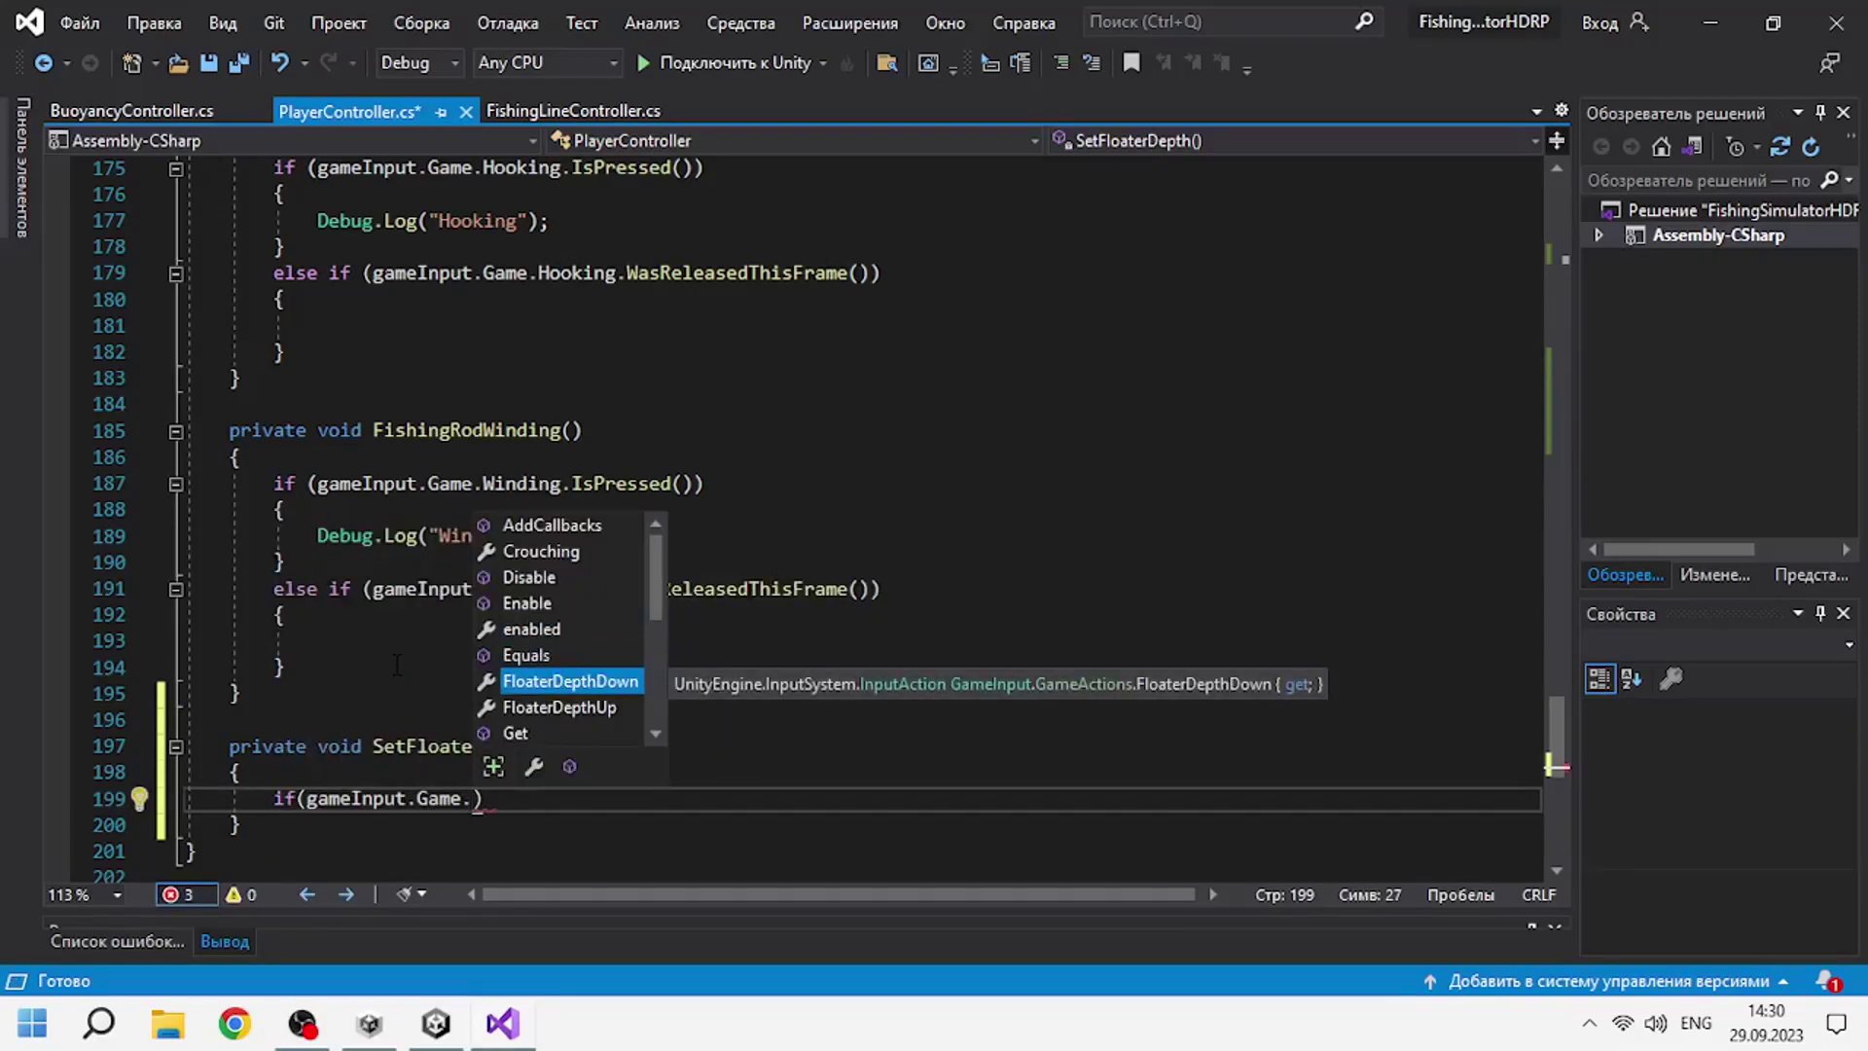
pyautogui.press('Down')
pyautogui.press('Tab')
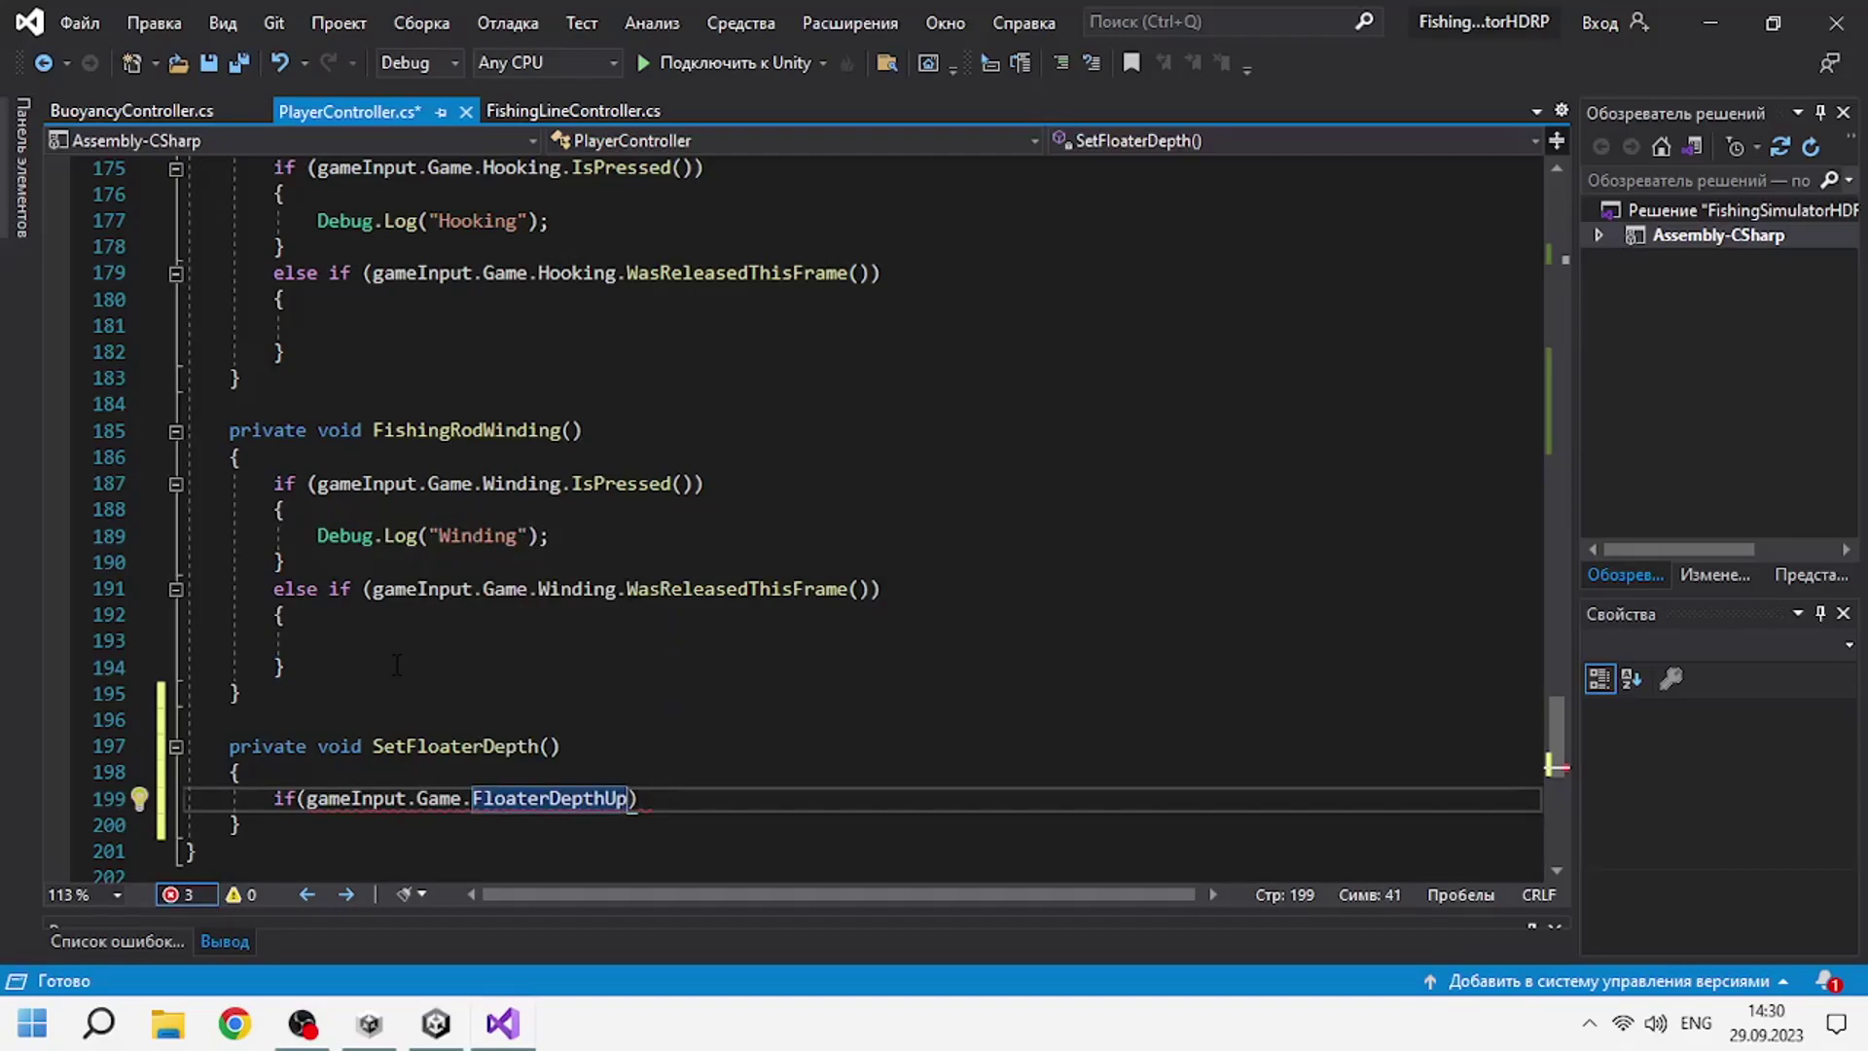
pyautogui.write('.Is')
pyautogui.press('Tab')
pyautogui.write('()')
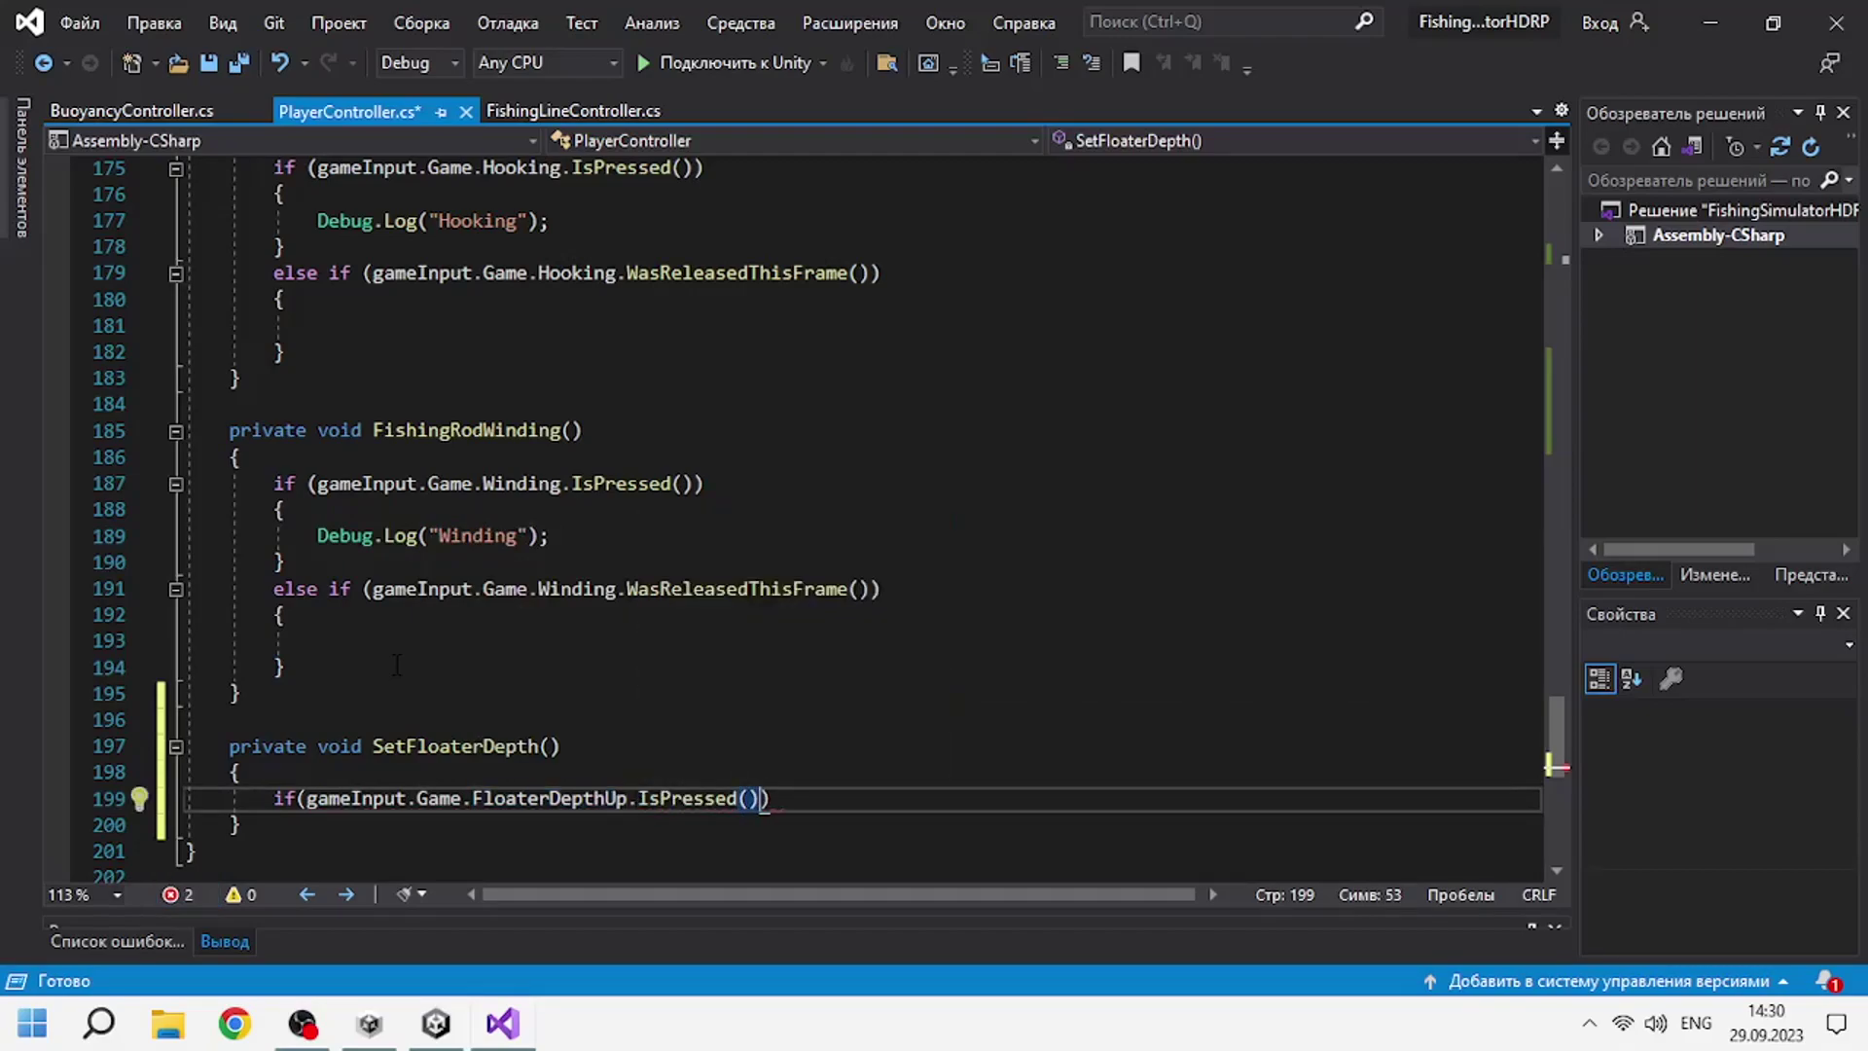
pyautogui.press('Return')
pyautogui.write('{')
pyautogui.press('Return')
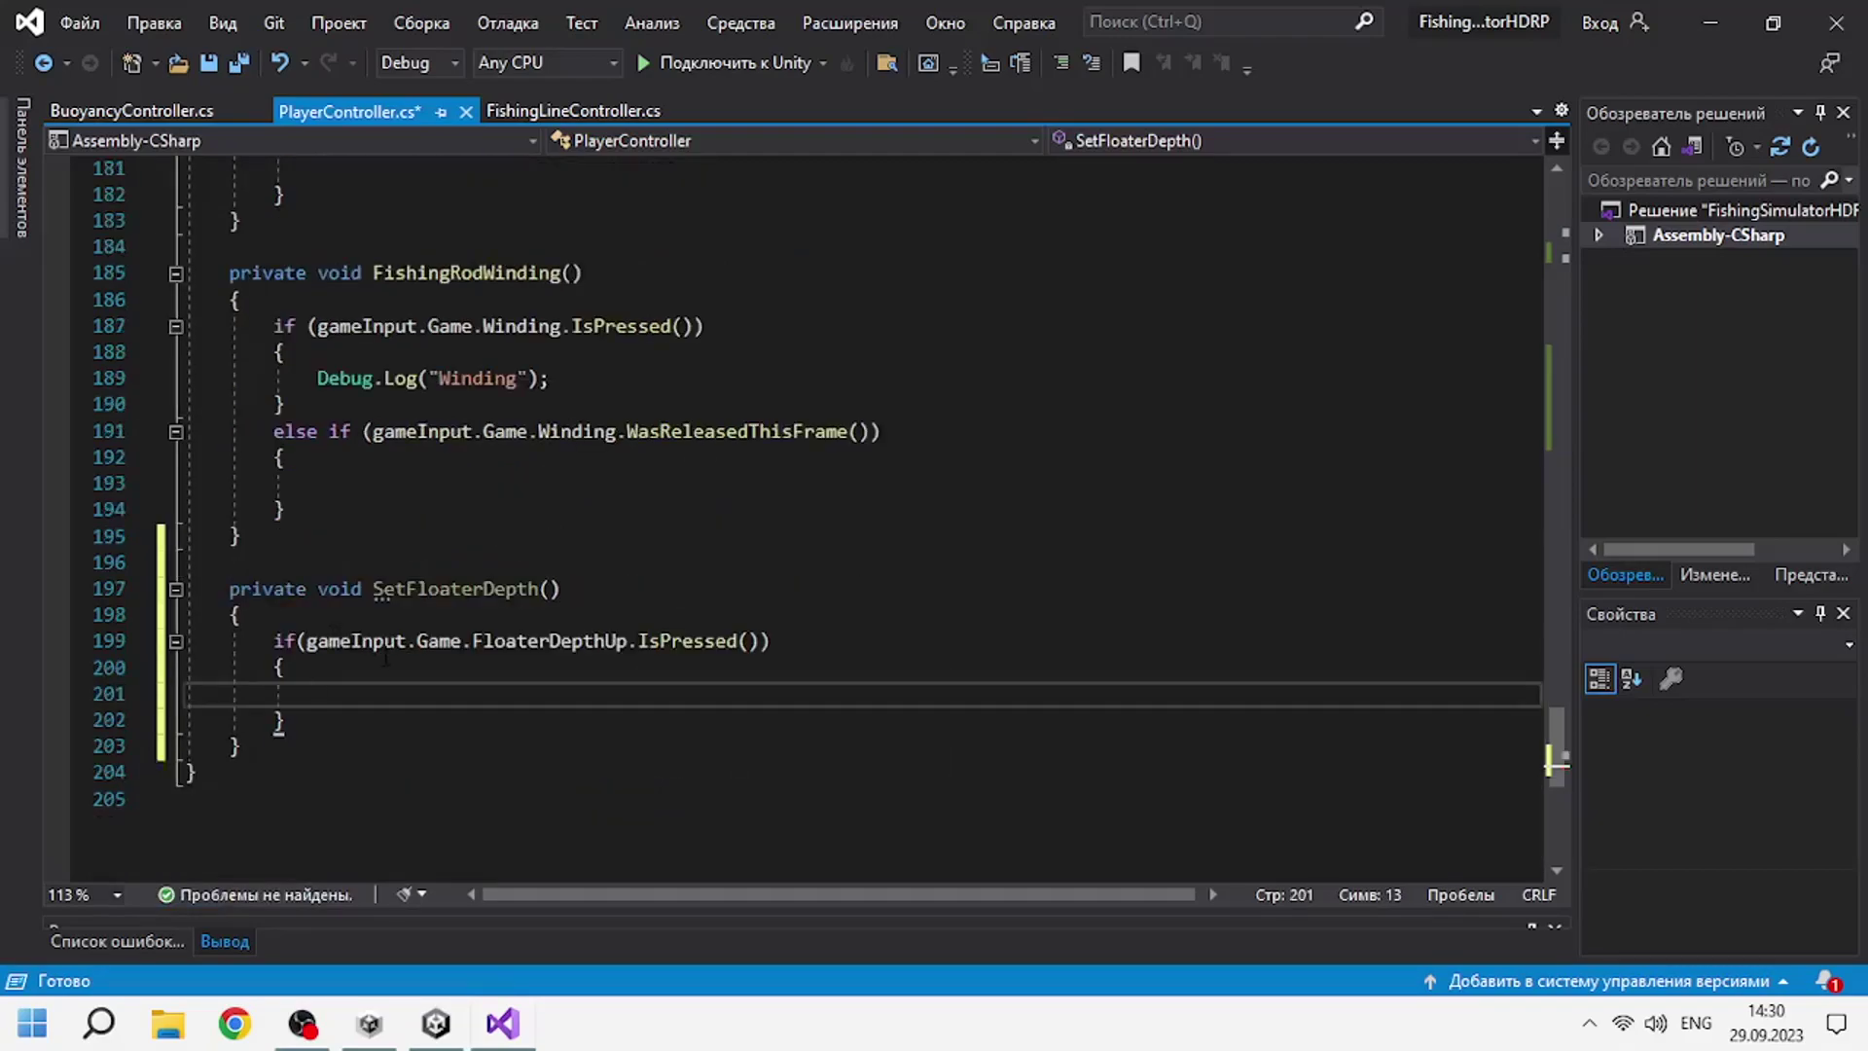
# Add an empty else-if branch for gameInput.Game.FloaterDepthDown.IsPressed().
pyautogui.click(360, 723)
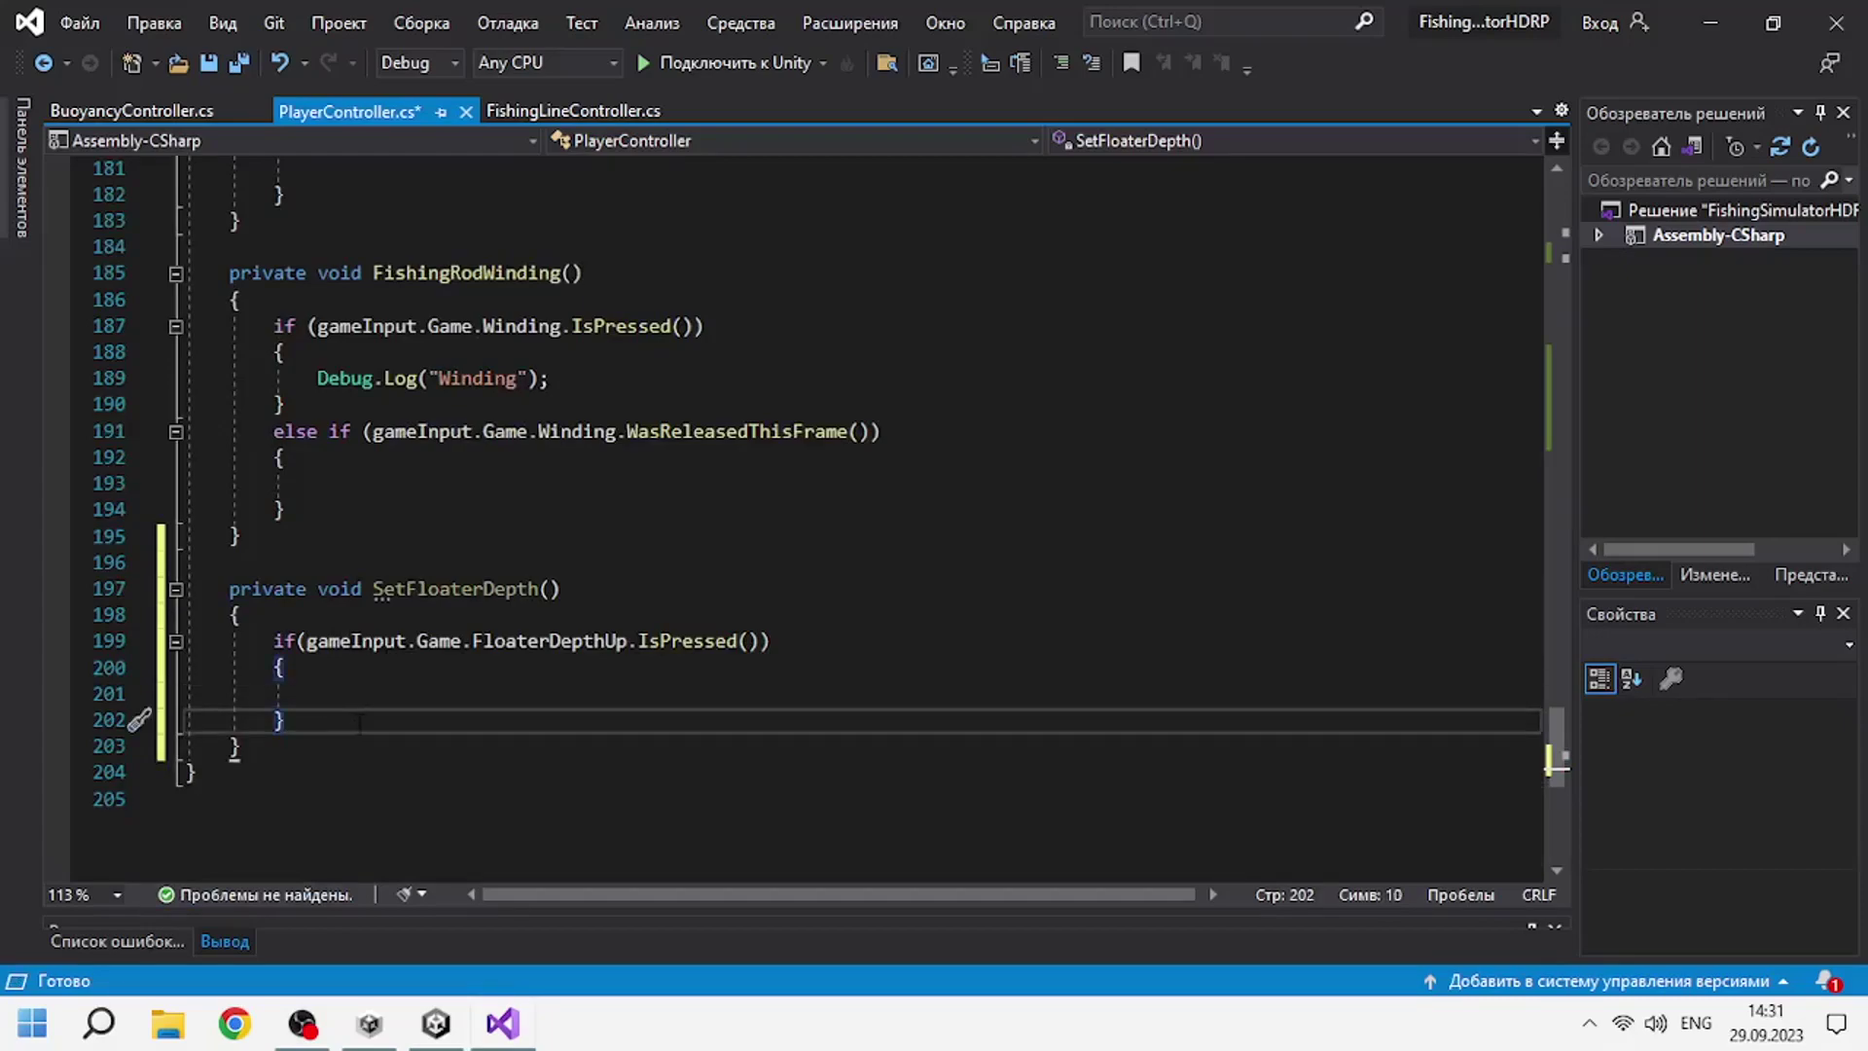
pyautogui.press('Return')
pyautogui.write('else if(ga')
pyautogui.press('Tab')
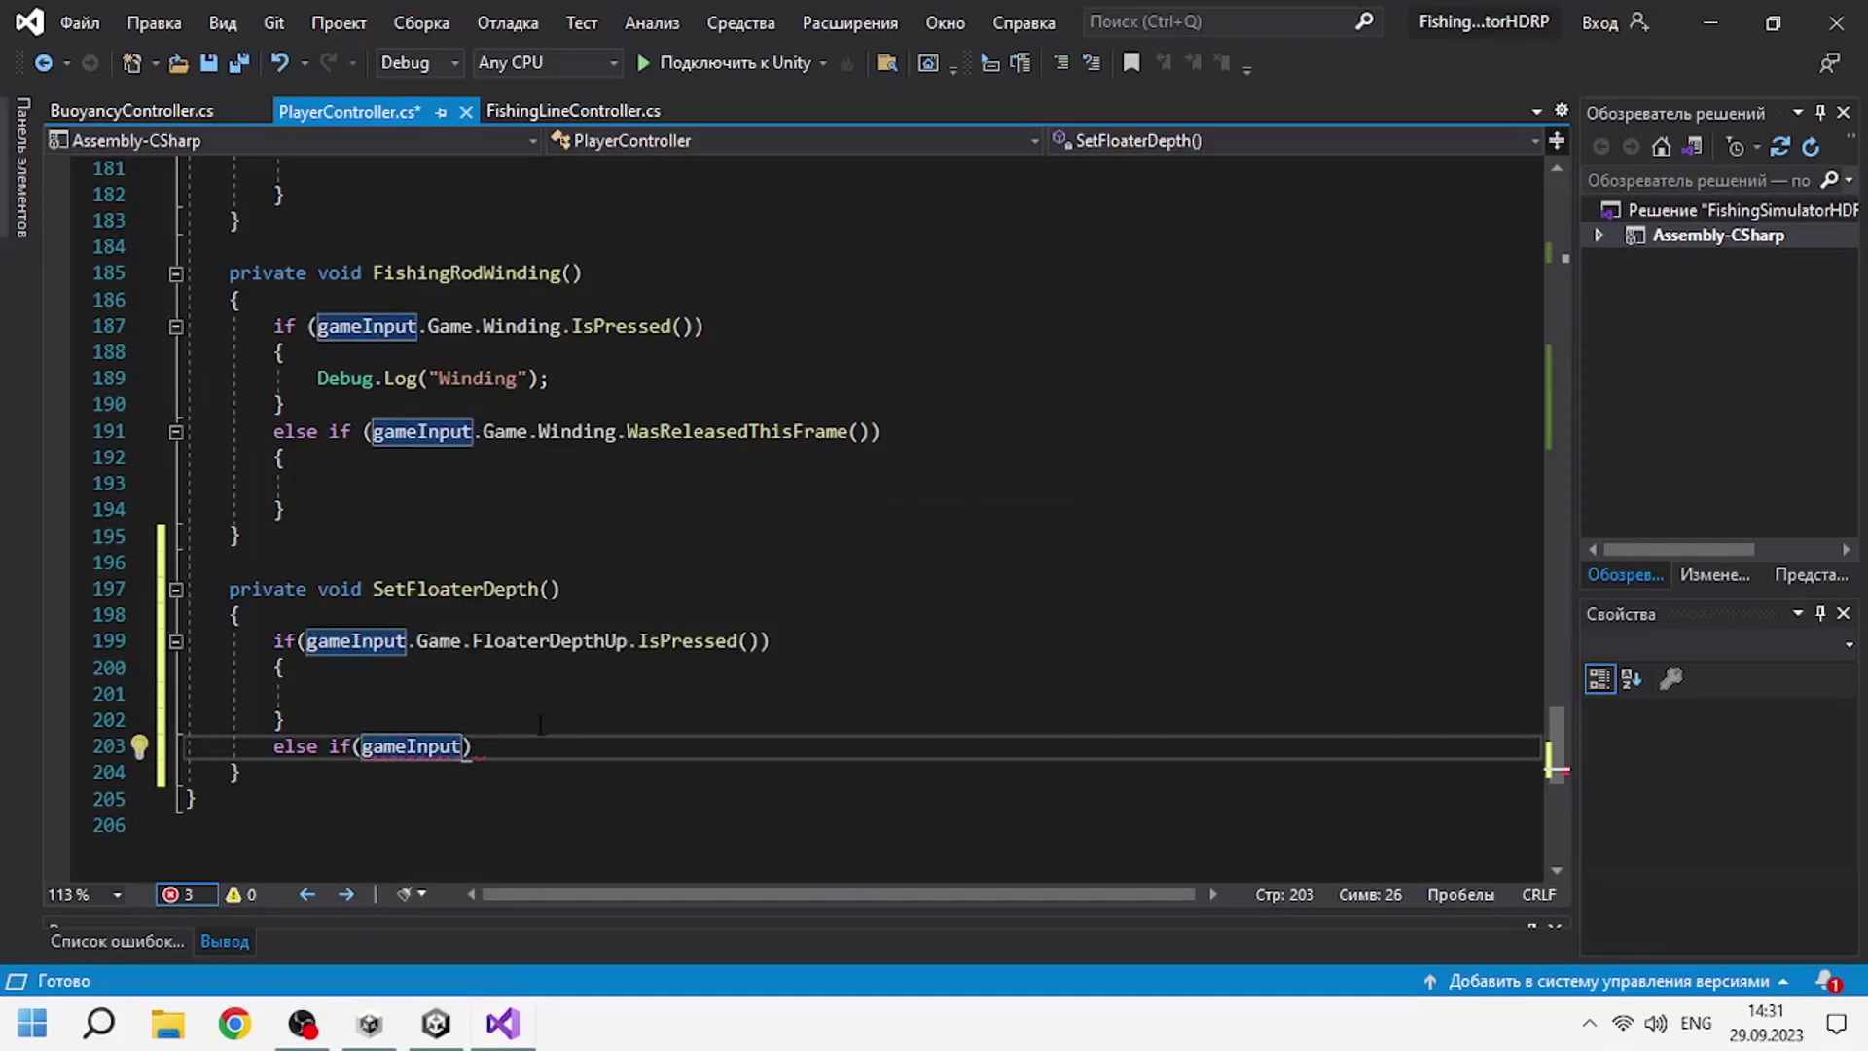
pyautogui.write('.Game.')
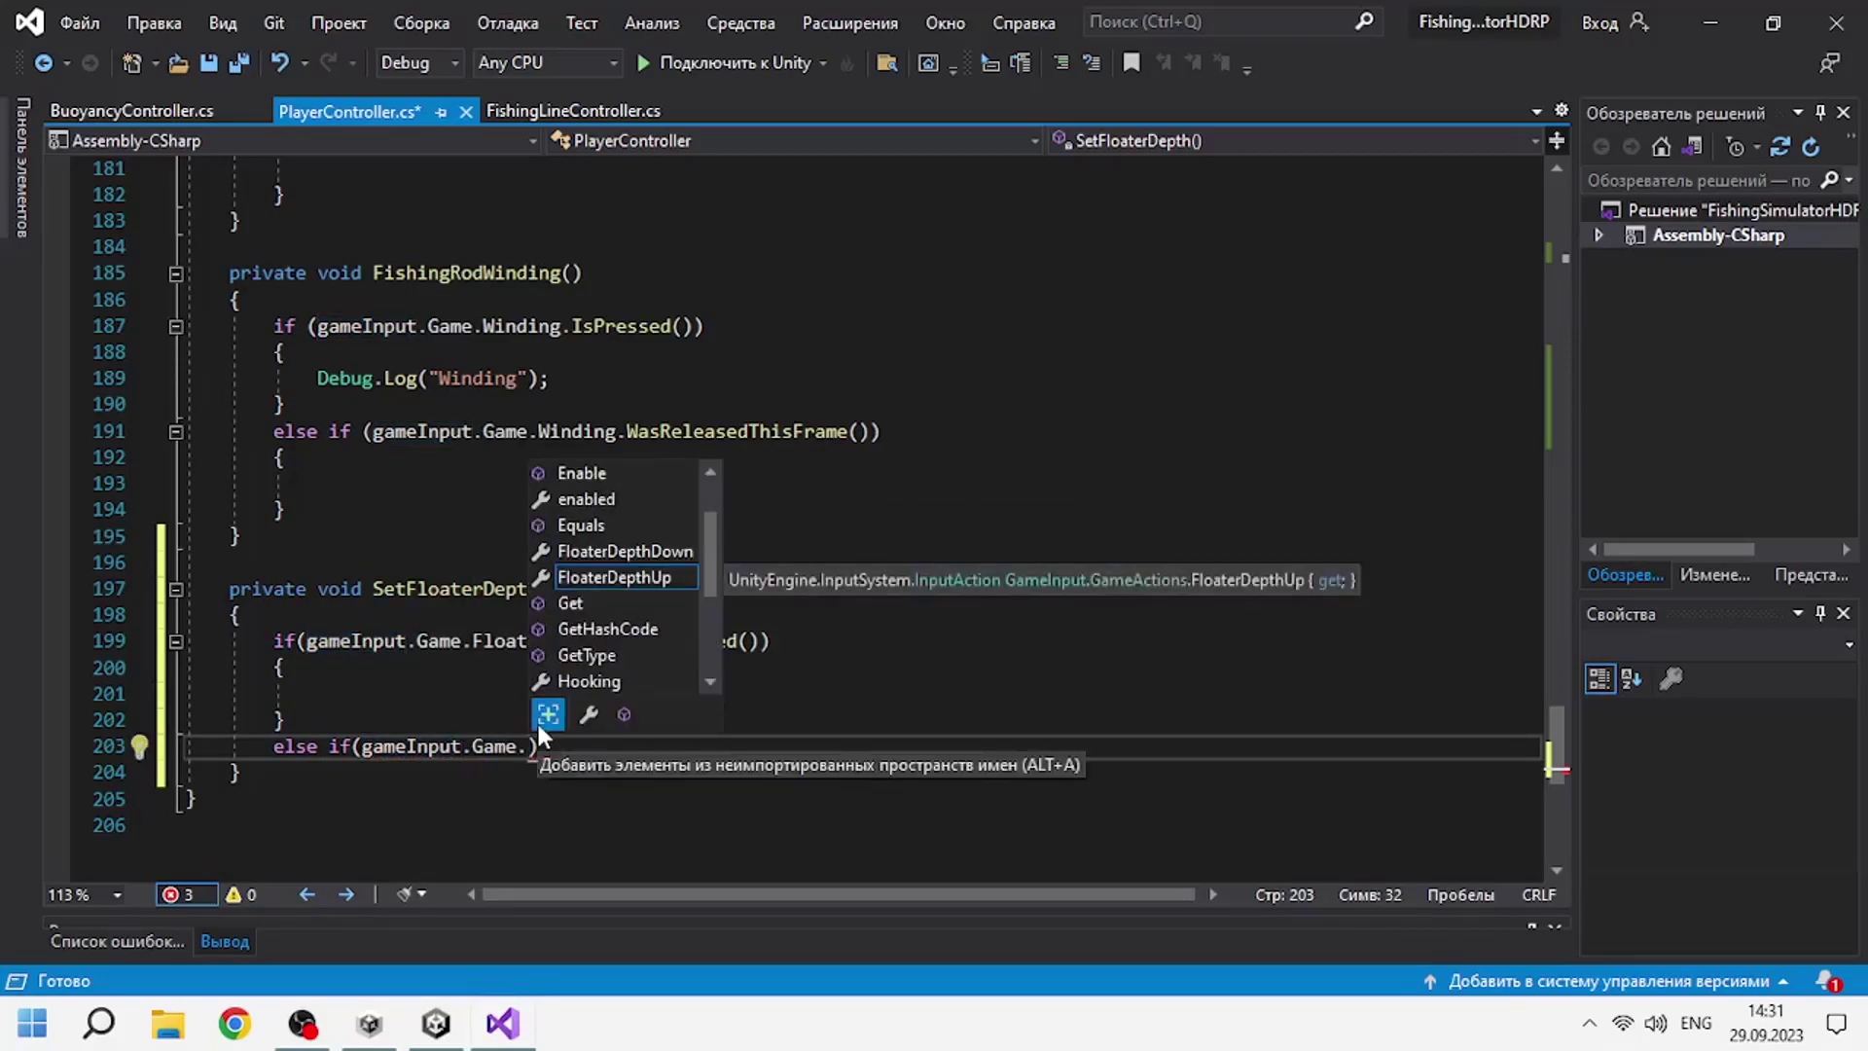
pyautogui.write('FloaterDepthDown.IsPressed())')
pyautogui.press('Return')
pyautogui.write('{')
pyautogui.press('Return')
# Put Debug.Log(123); in the FloaterDepthUp branch and save the script.
pyautogui.click(491, 693)
pyautogui.write('Debug.Log(123);')
pyautogui.hotkey('ctrl', 's')
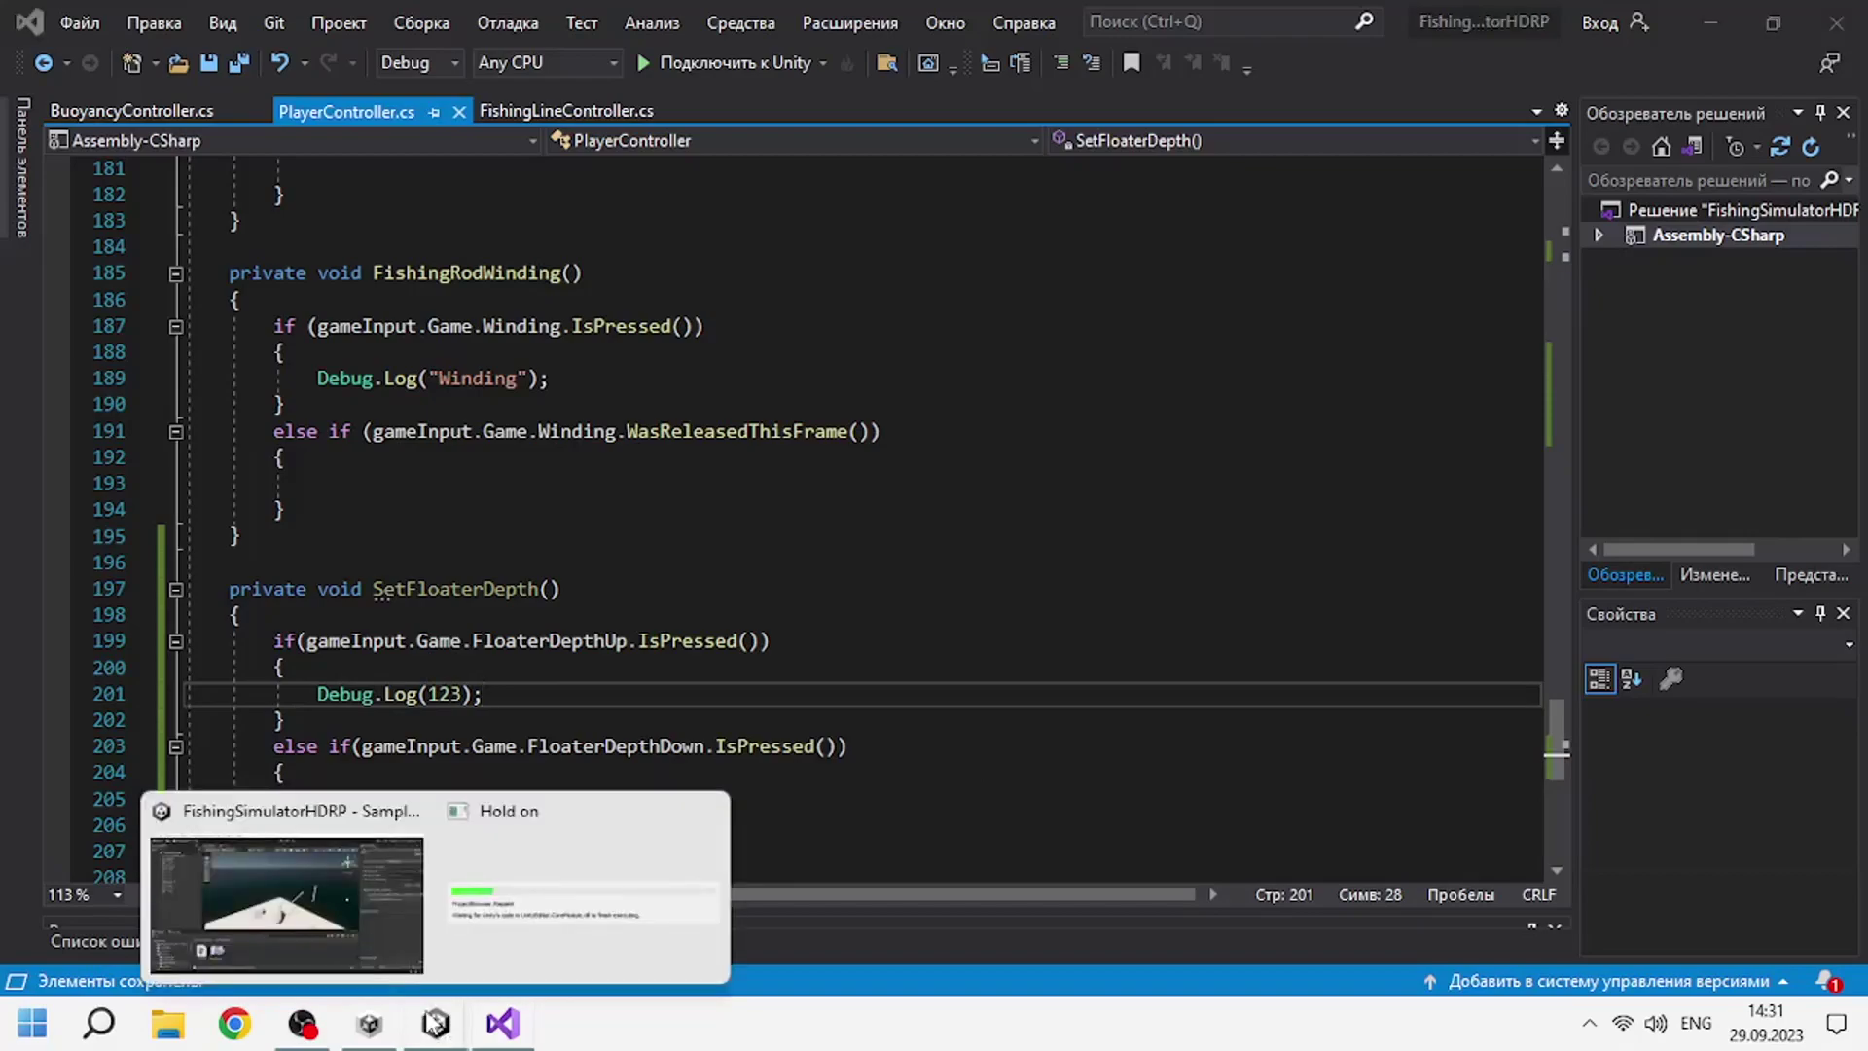
pyautogui.click(383, 898)
# Run a brief Unity play-mode test, then return to PlayerController's Update GameState switch.
pyautogui.click(892, 77)
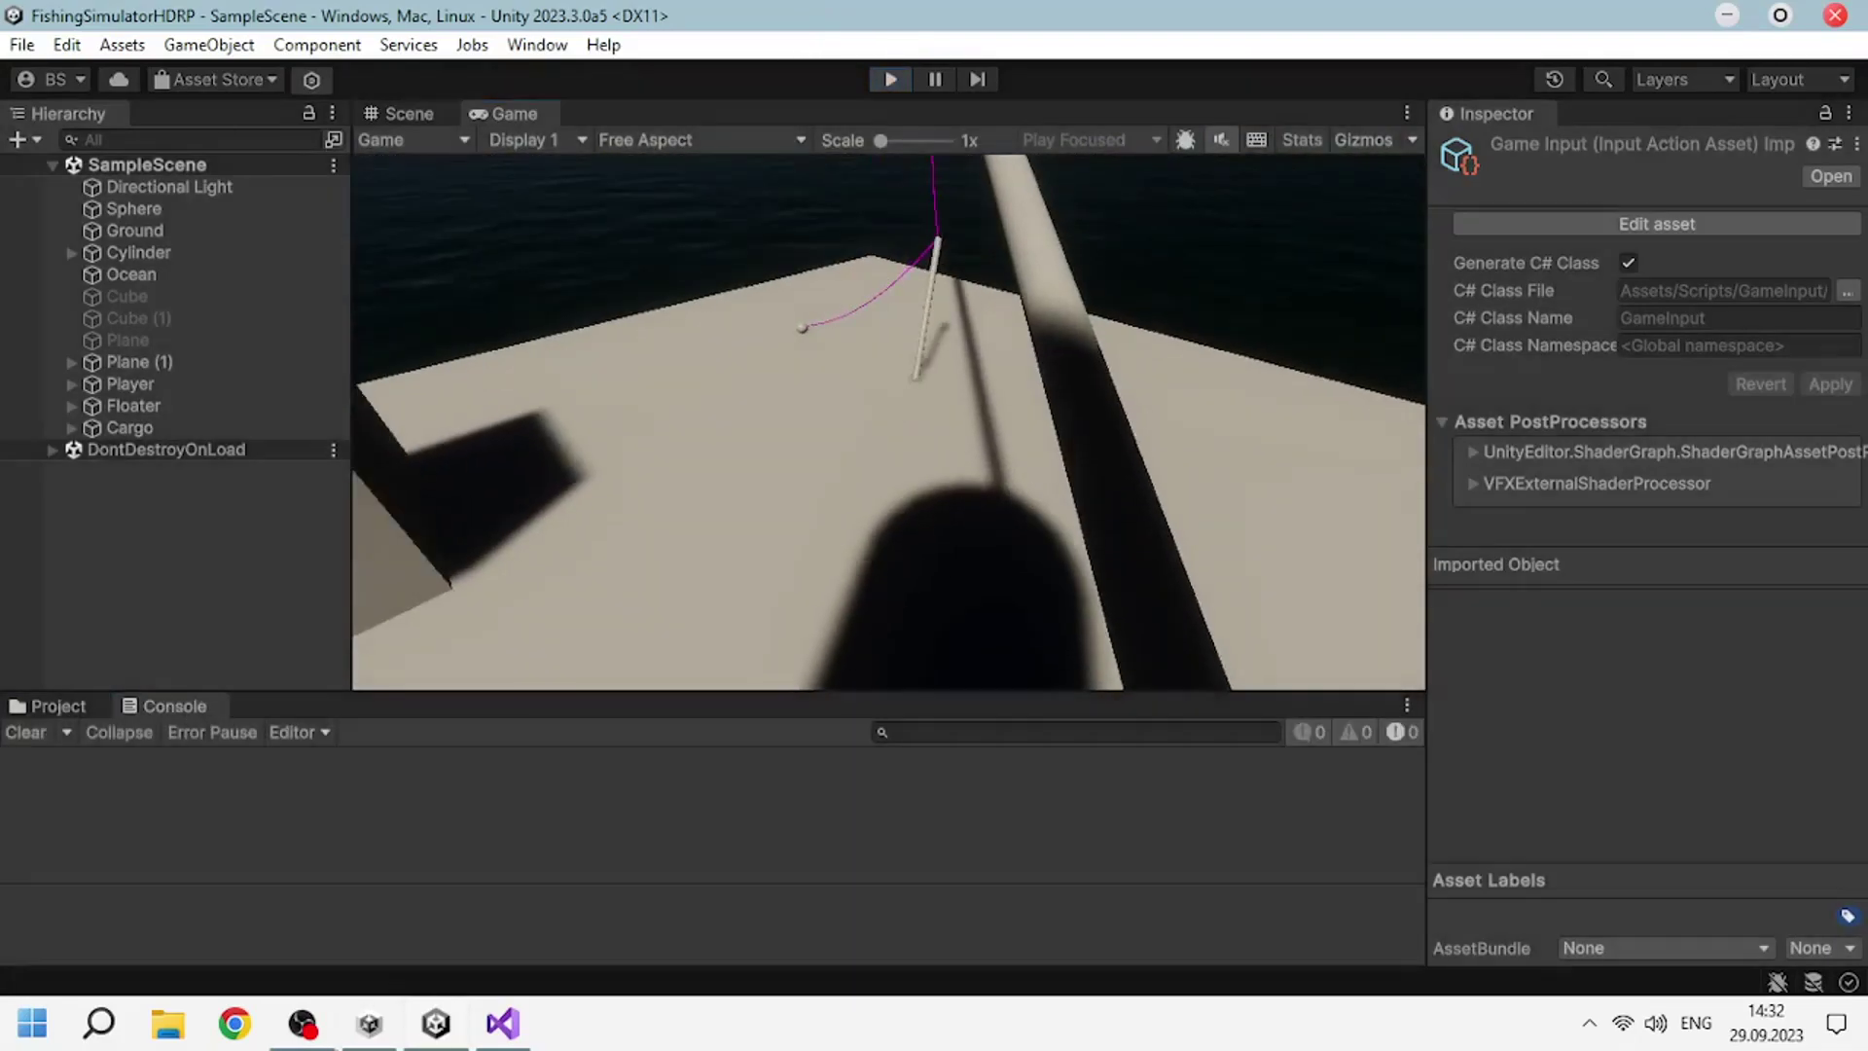
pyautogui.click(503, 1021)
pyautogui.scroll(10, 442, 598)
pyautogui.scroll(15, 458, 601)
pyautogui.scroll(10, 487, 605)
pyautogui.scroll(5, 514, 611)
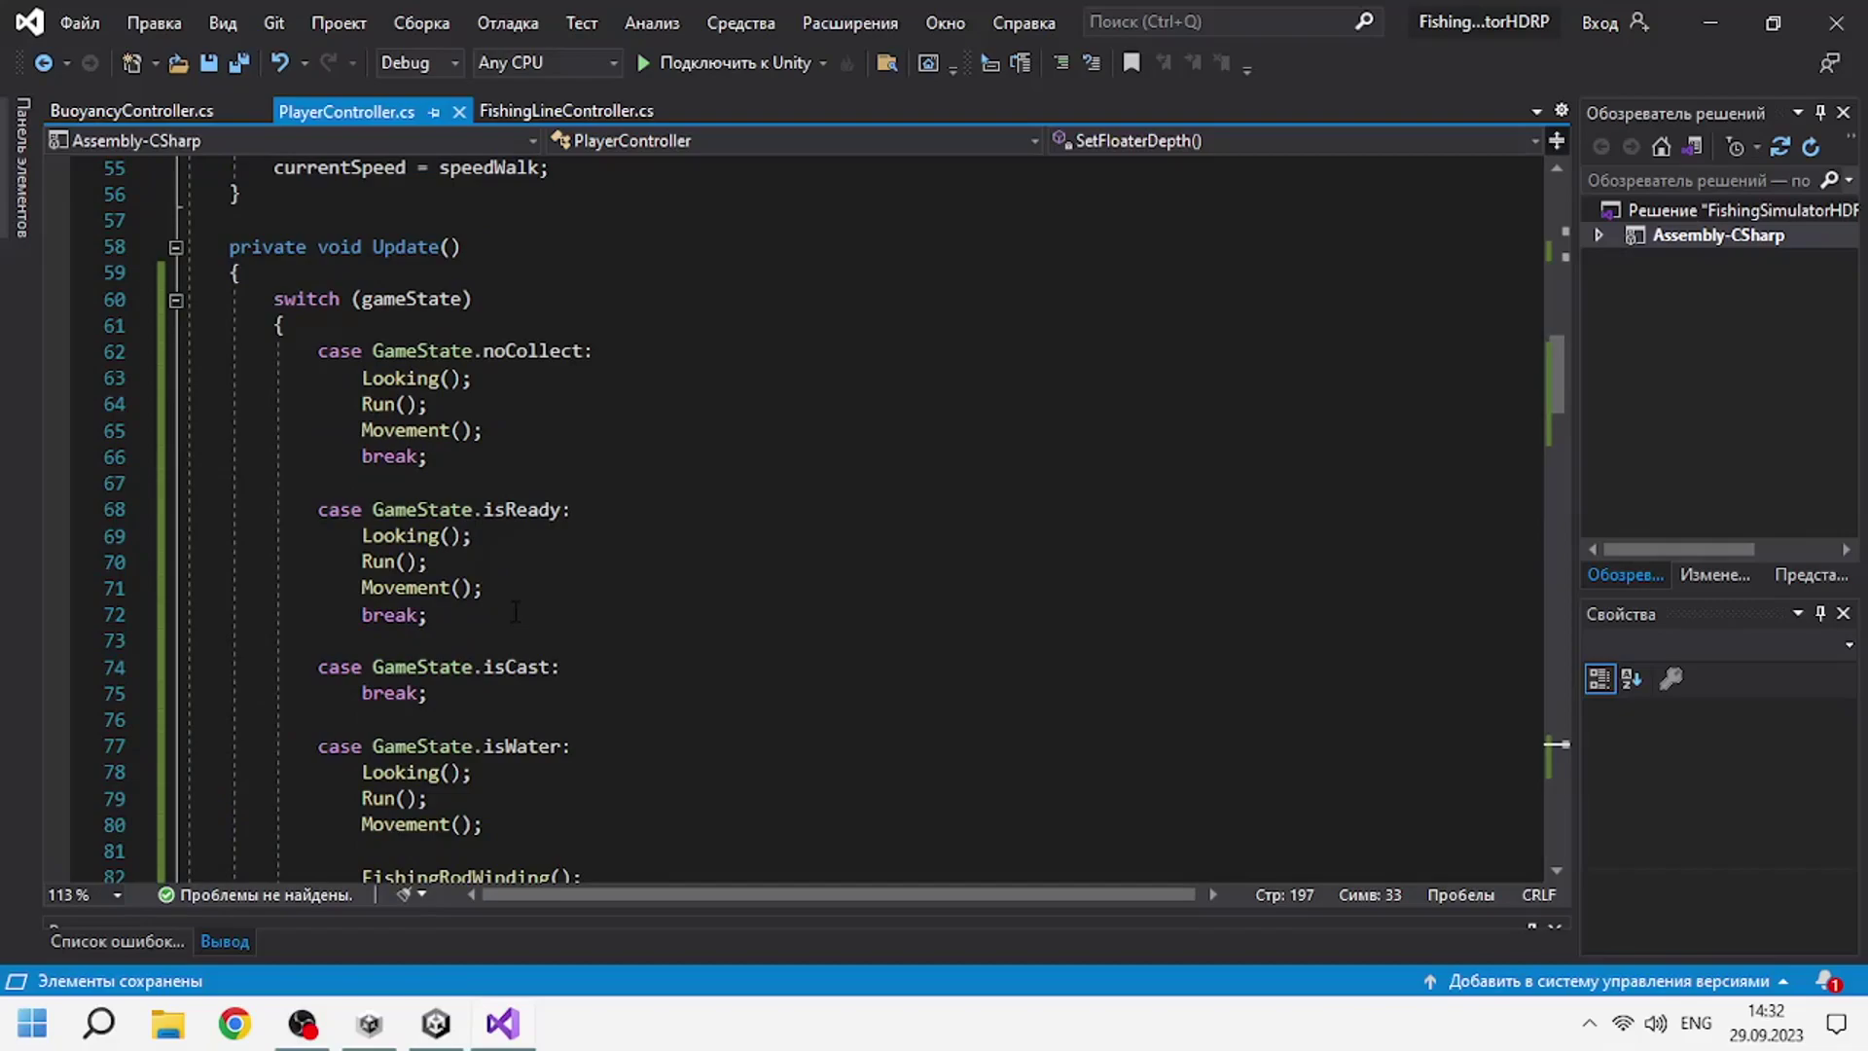
# Call SetFloaterDepth() after Movement in the isReady case and save.
pyautogui.click(510, 603)
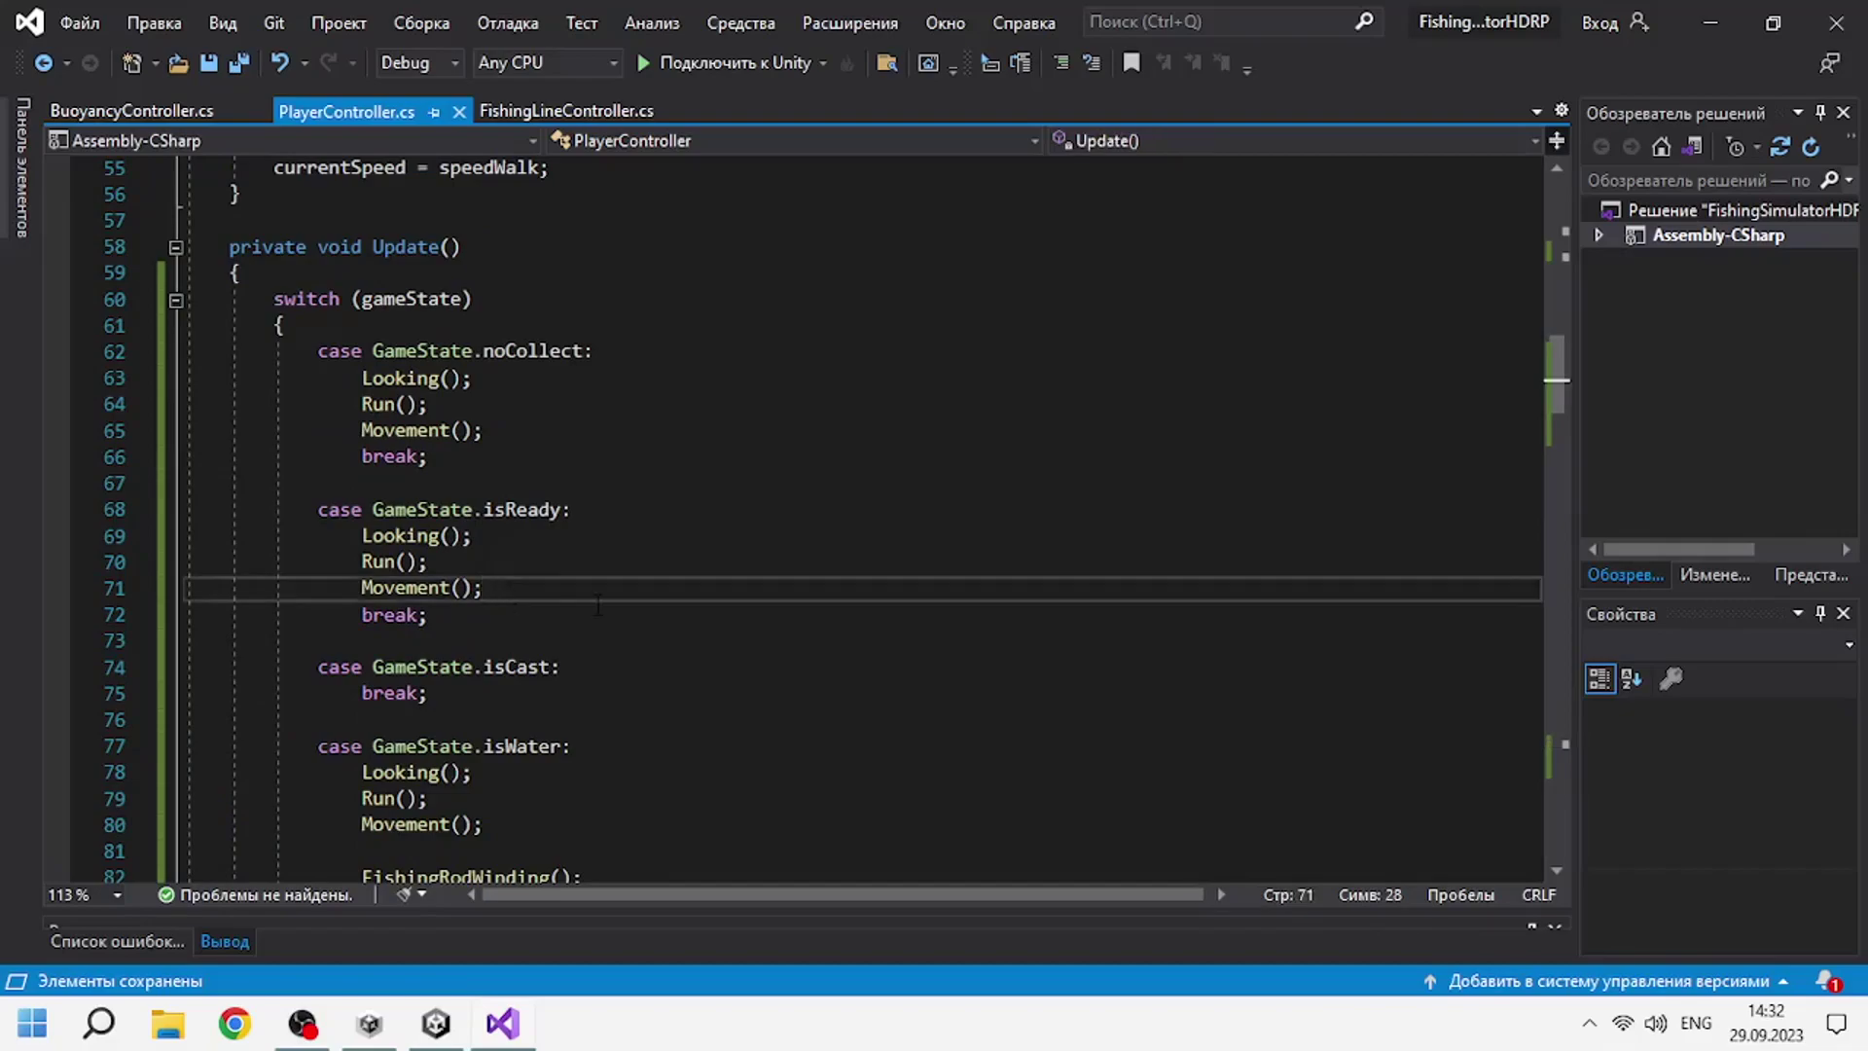
pyautogui.press('Return')
pyautogui.press('Return')
pyautogui.press('Return')
pyautogui.press('Up')
pyautogui.write('SetFloaterDepth()')
pyautogui.hotkey('ctrl', 's')
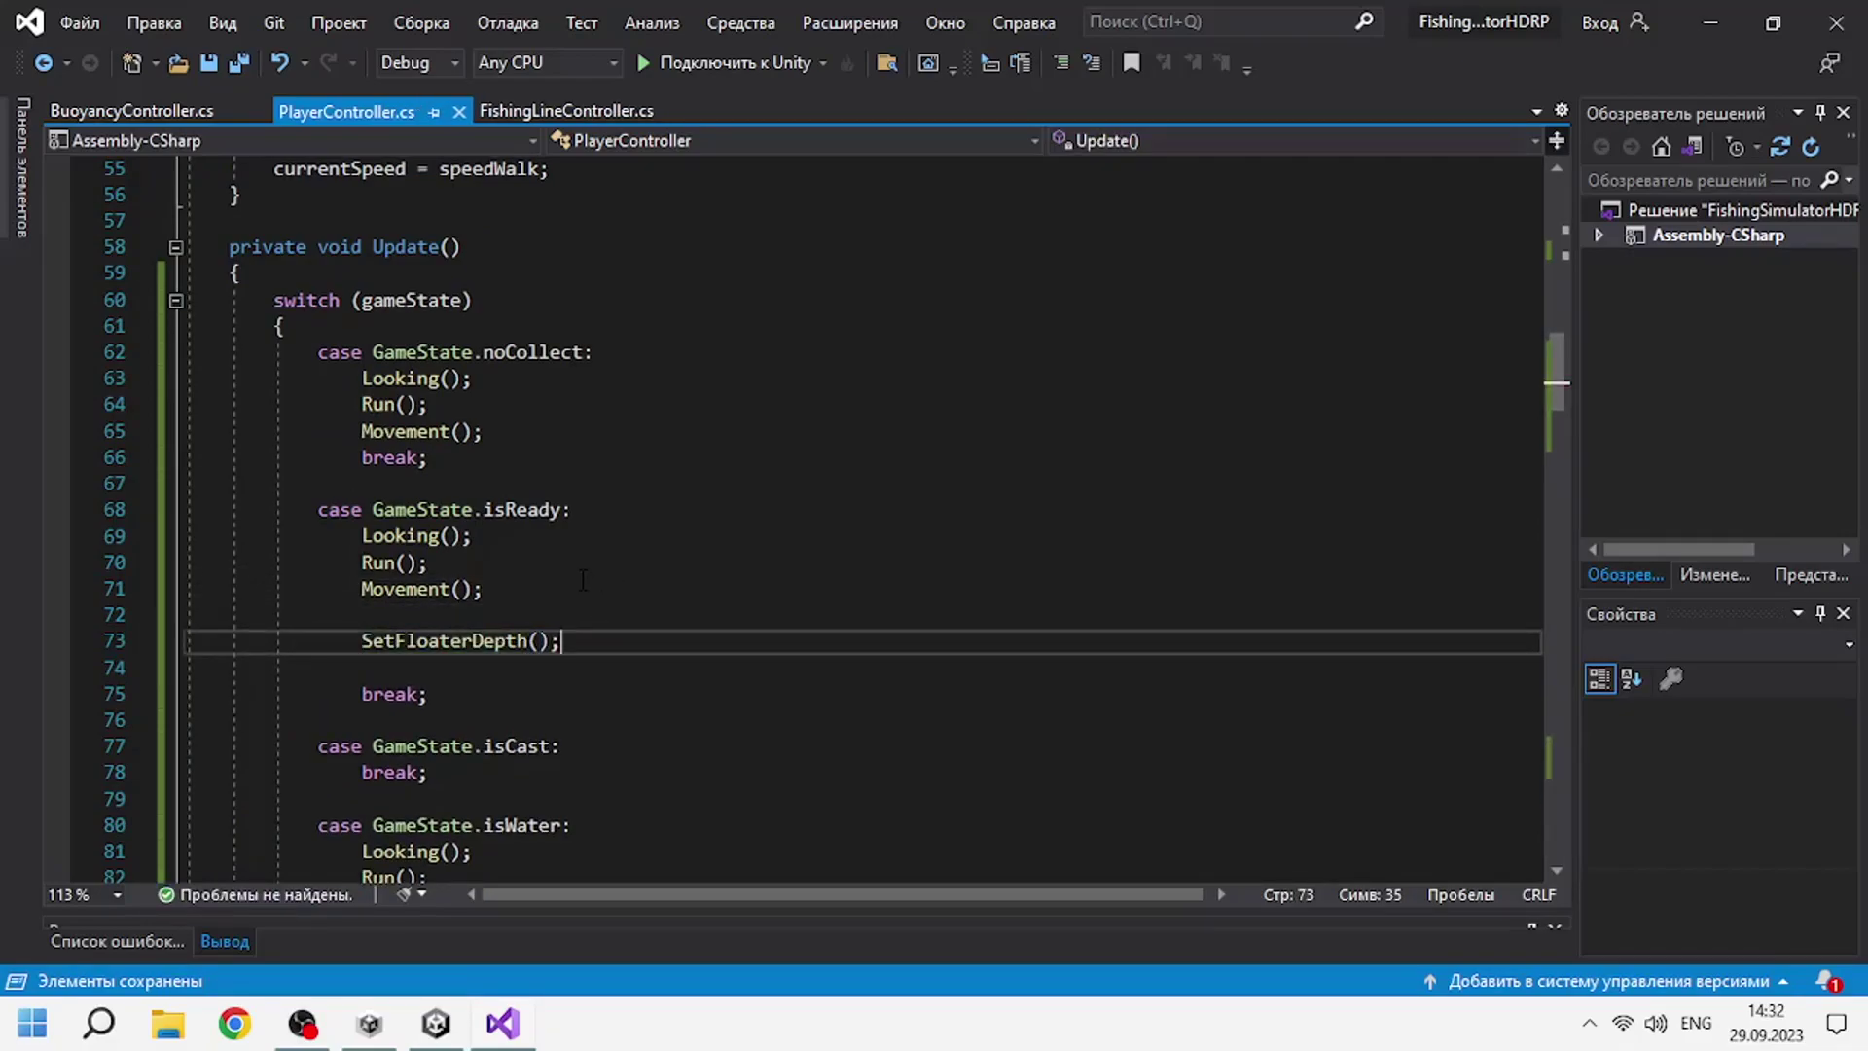
# Mark the gameState field with [SerializeField] to expose it in the Inspector.
pyautogui.scroll(2, 597, 604)
pyautogui.scroll(7, 597, 604)
pyautogui.scroll(7, 232, 647)
pyautogui.click(232, 647)
pyautogui.write('[Se')
pyautogui.press('Tab')
pyautogui.write(']')
pyautogui.click(435, 1021)
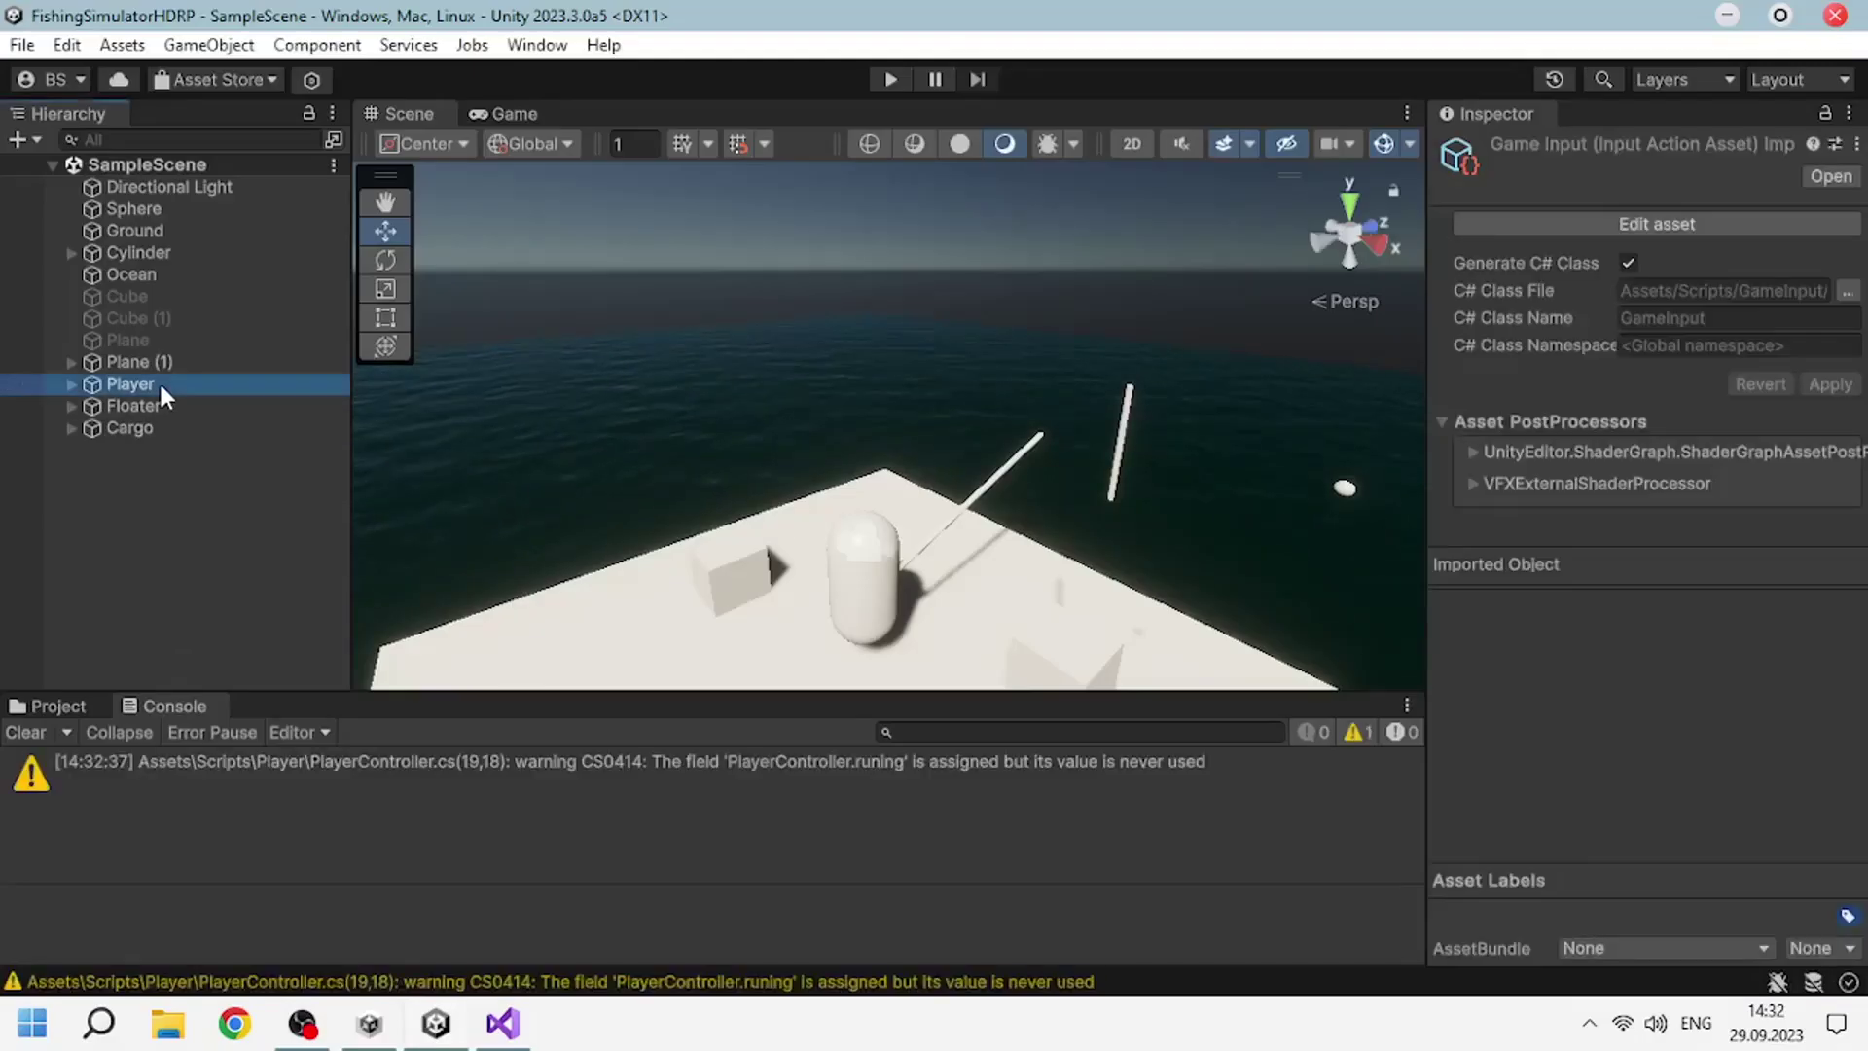
# Set the Player's Game State to Is Ready in the Inspector.
pyautogui.click(160, 381)
pyautogui.click(1713, 837)
pyautogui.click(1688, 902)
# Play the scene and press the floater-depth-up input, confirming 123 is logged.
pyautogui.click(891, 78)
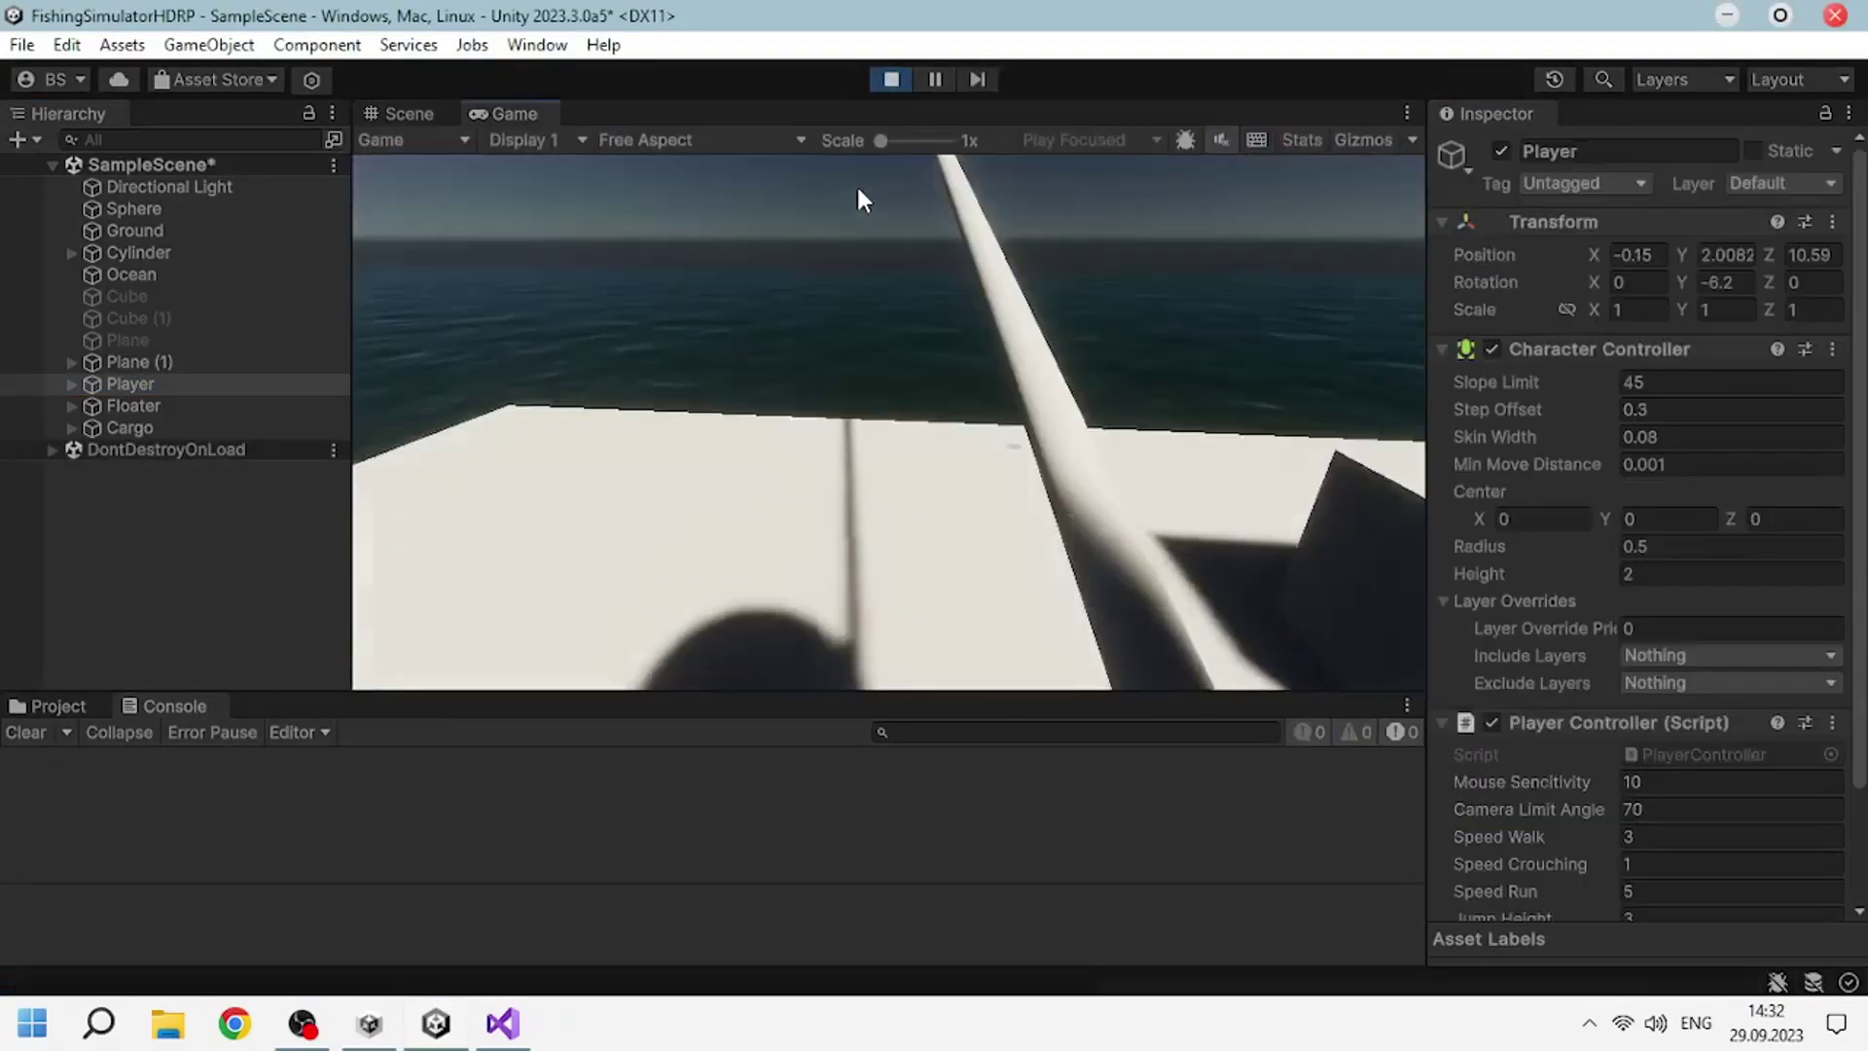
pyautogui.click(798, 231)
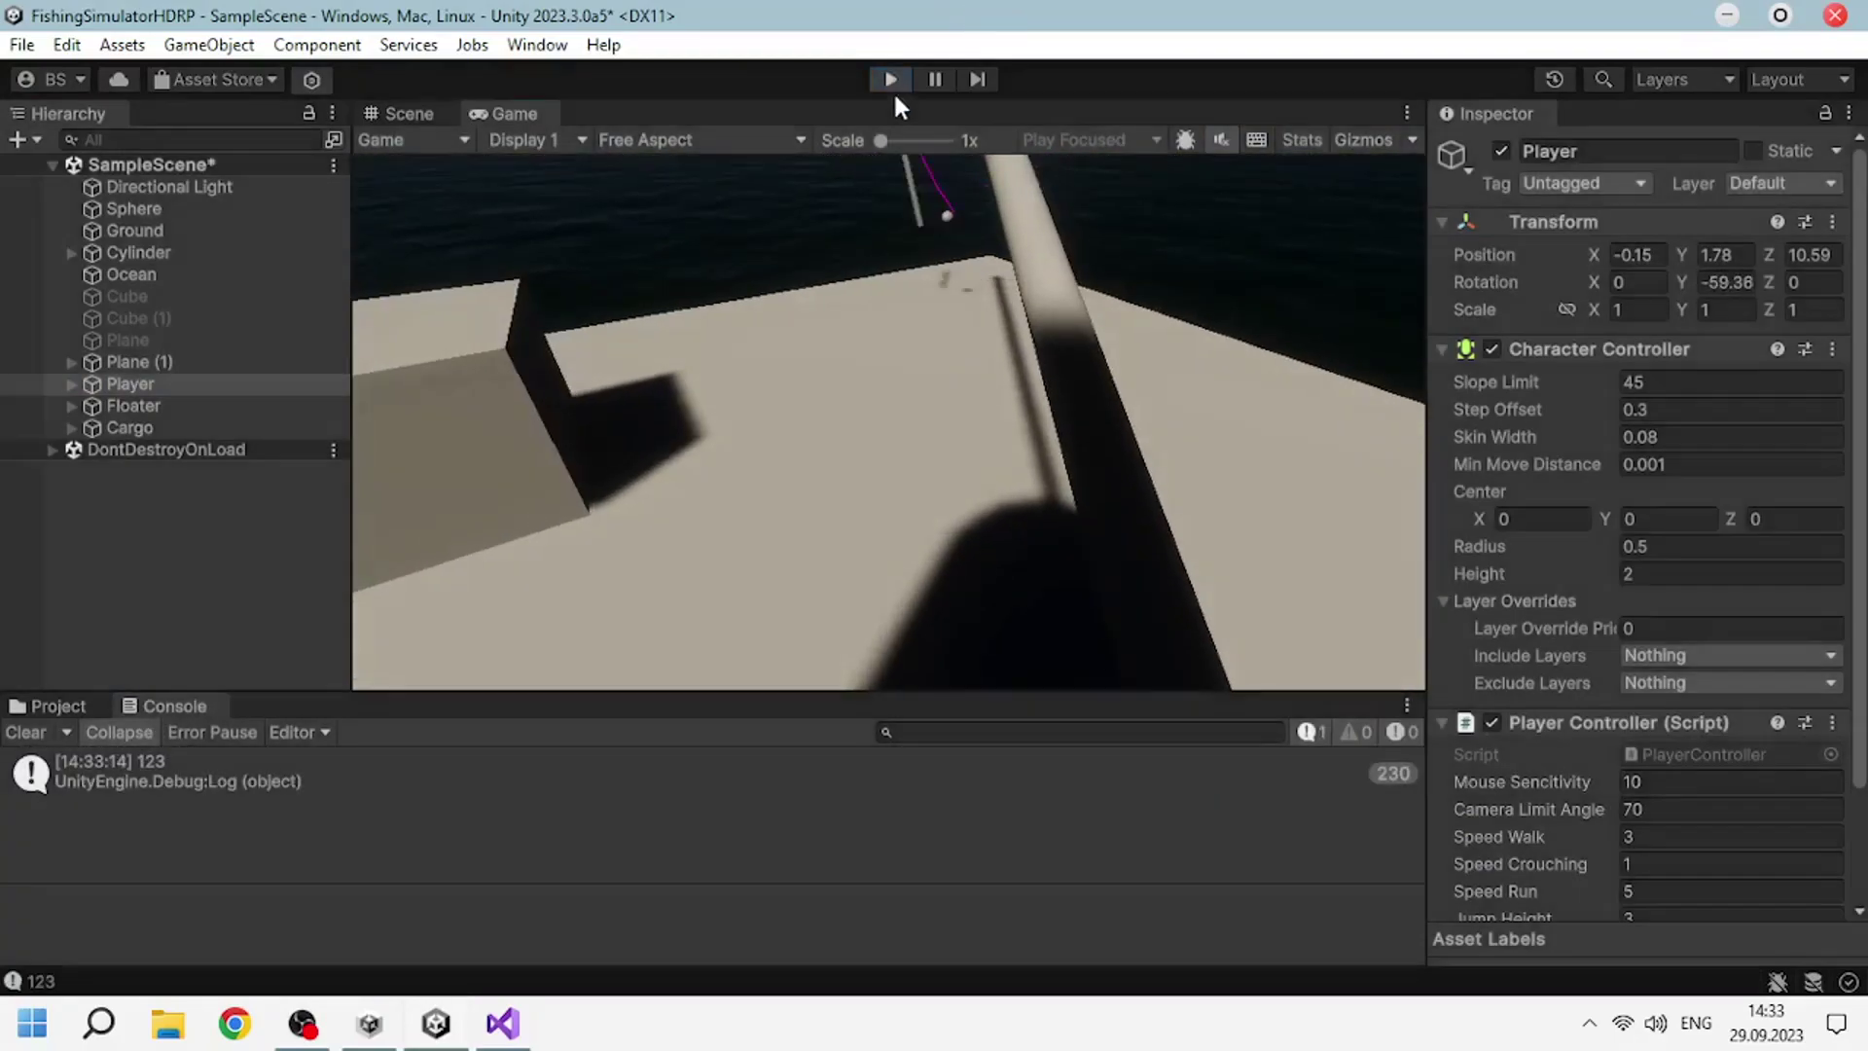
pyautogui.click(503, 1022)
pyautogui.scroll(-7, 460, 781)
pyautogui.scroll(-13, 467, 681)
pyautogui.scroll(-10, 482, 535)
pyautogui.scroll(-12, 494, 385)
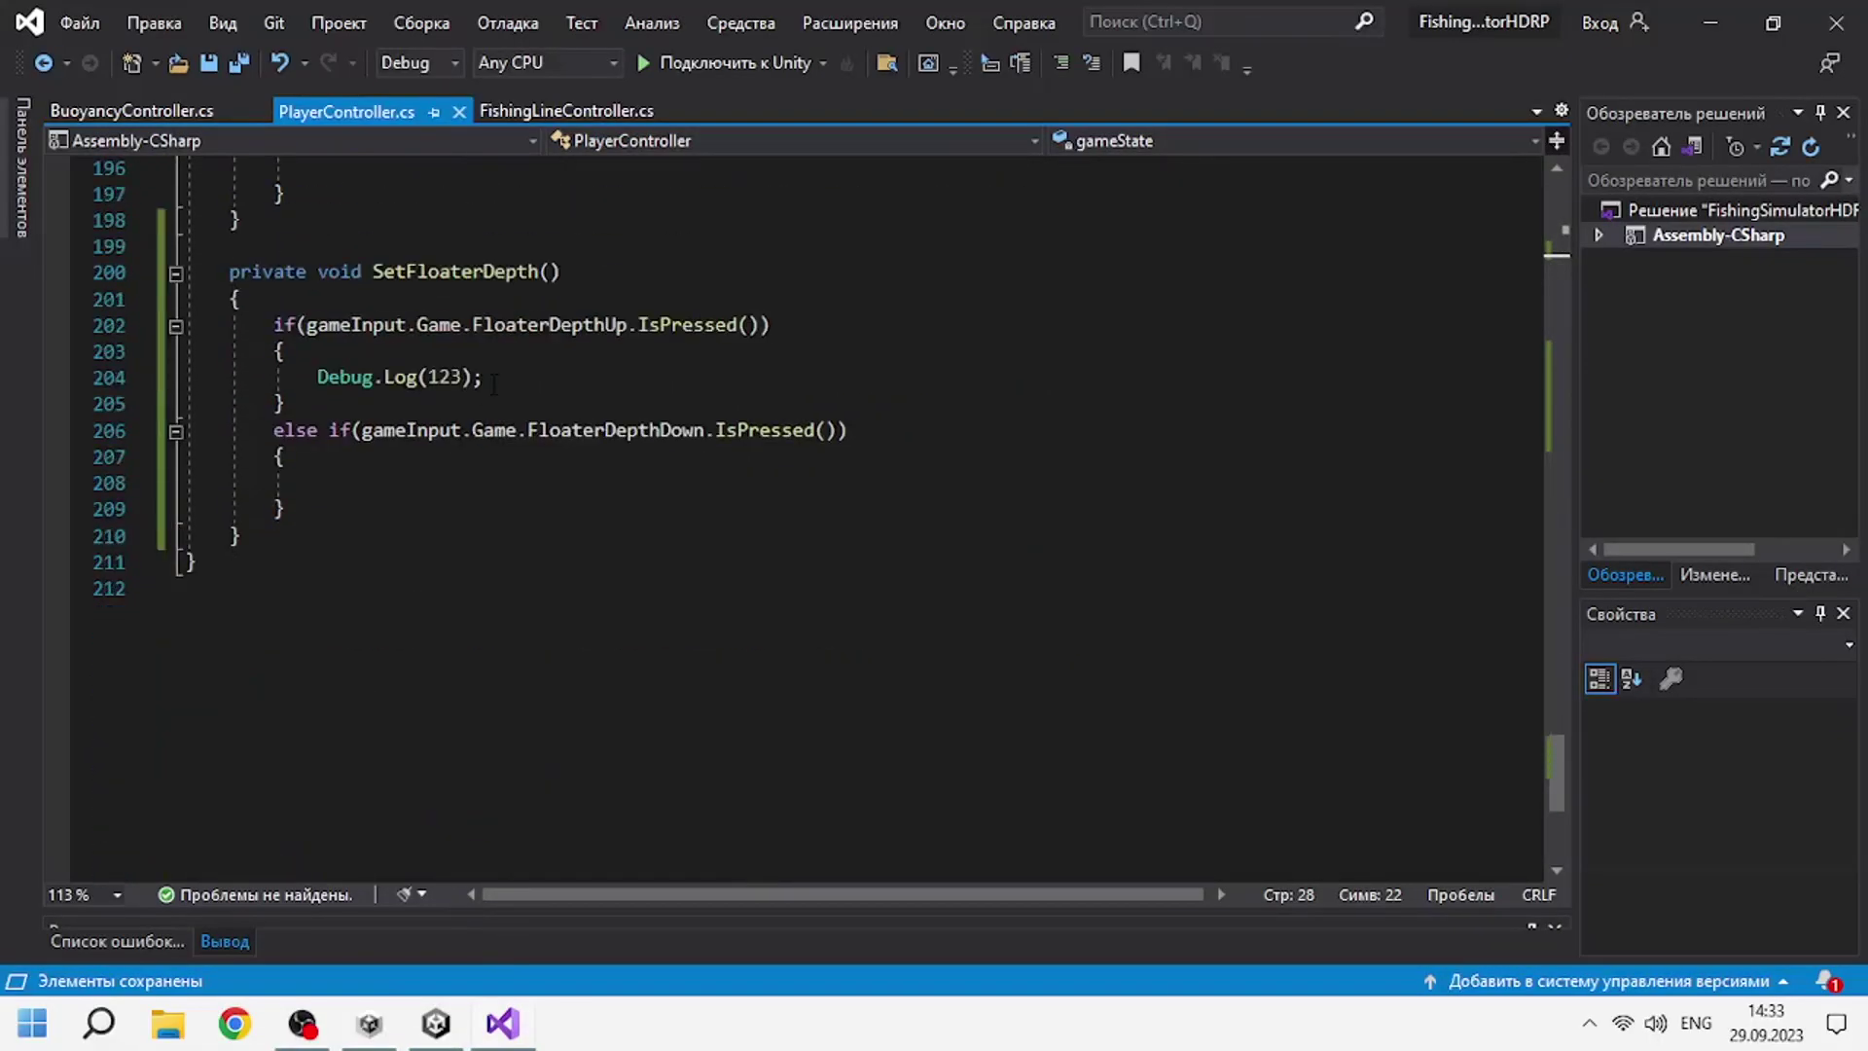
# Copy the UpdateWinch method in FishingLineController.cs and paste a duplicate below it.
pyautogui.click(574, 117)
pyautogui.scroll(-10, 633, 543)
pyautogui.scroll(-12, 632, 543)
pyautogui.scroll(-12, 632, 542)
pyautogui.scroll(3, 632, 543)
pyautogui.scroll(3, 632, 543)
pyautogui.click(448, 325)
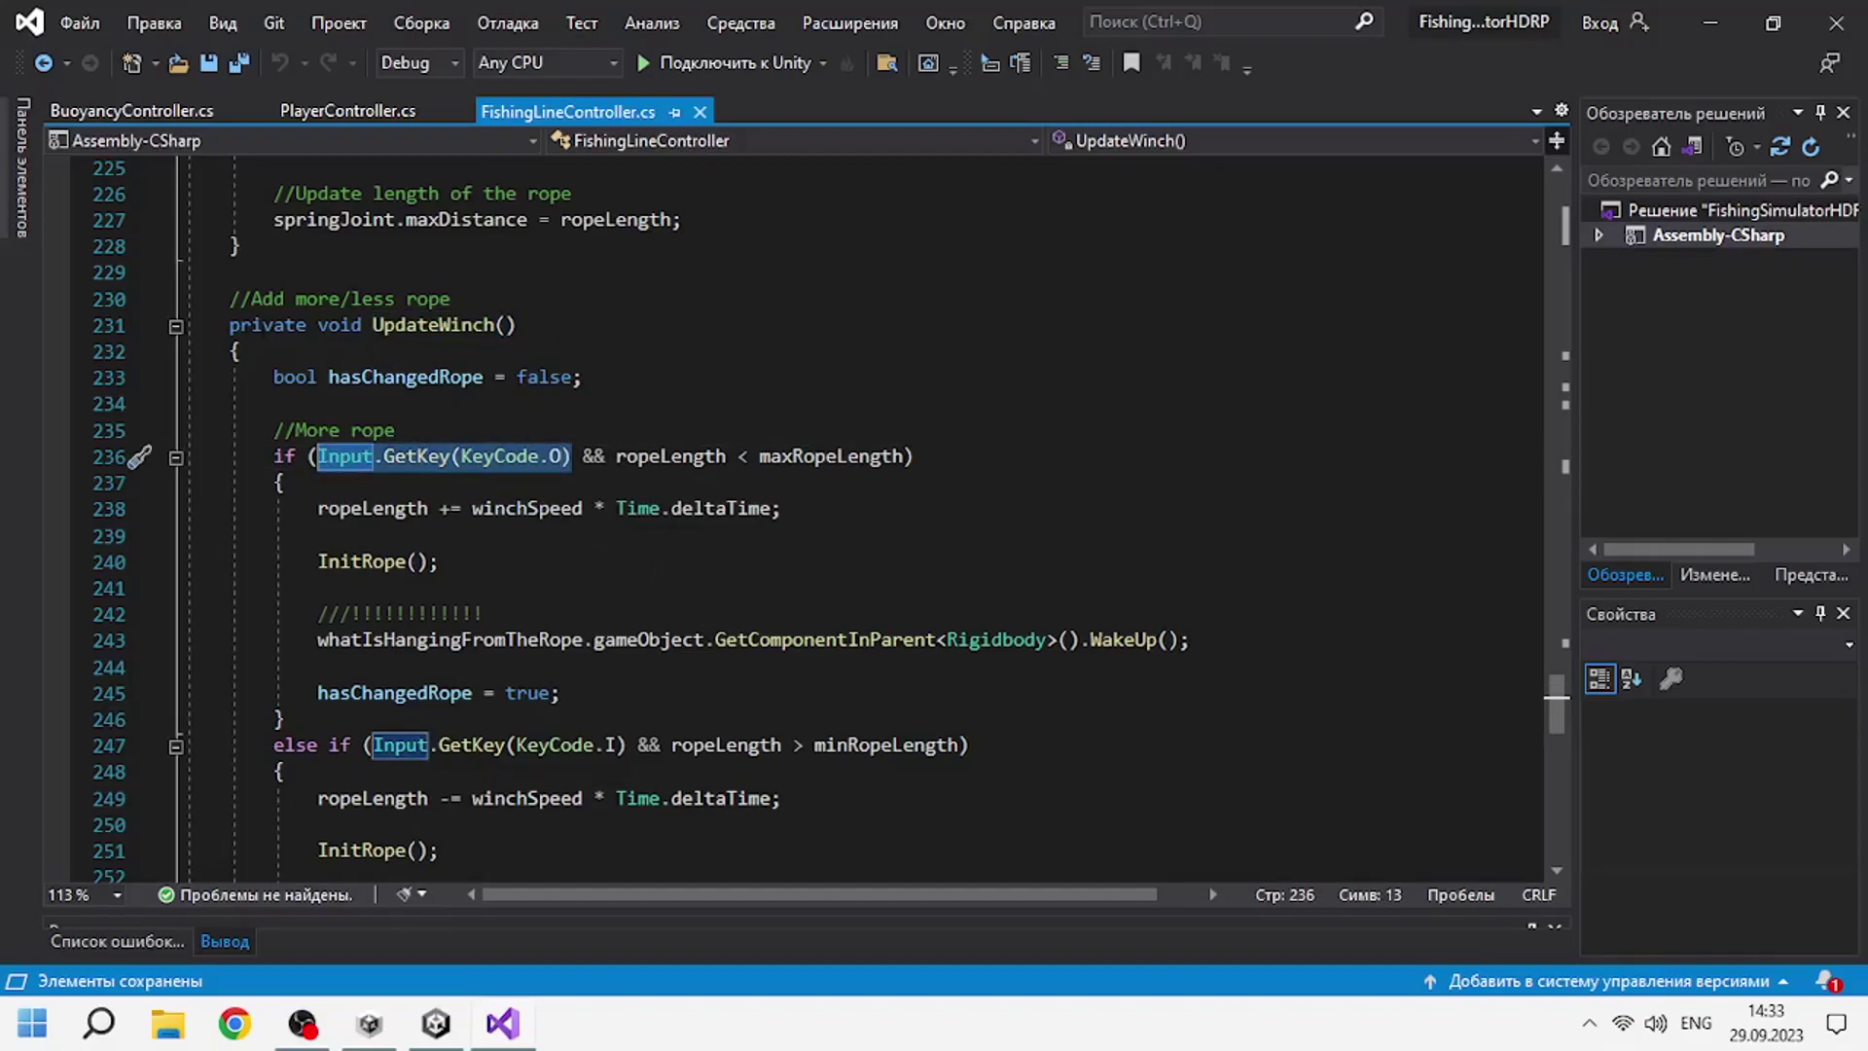
pyautogui.scroll(-1, 524, 586)
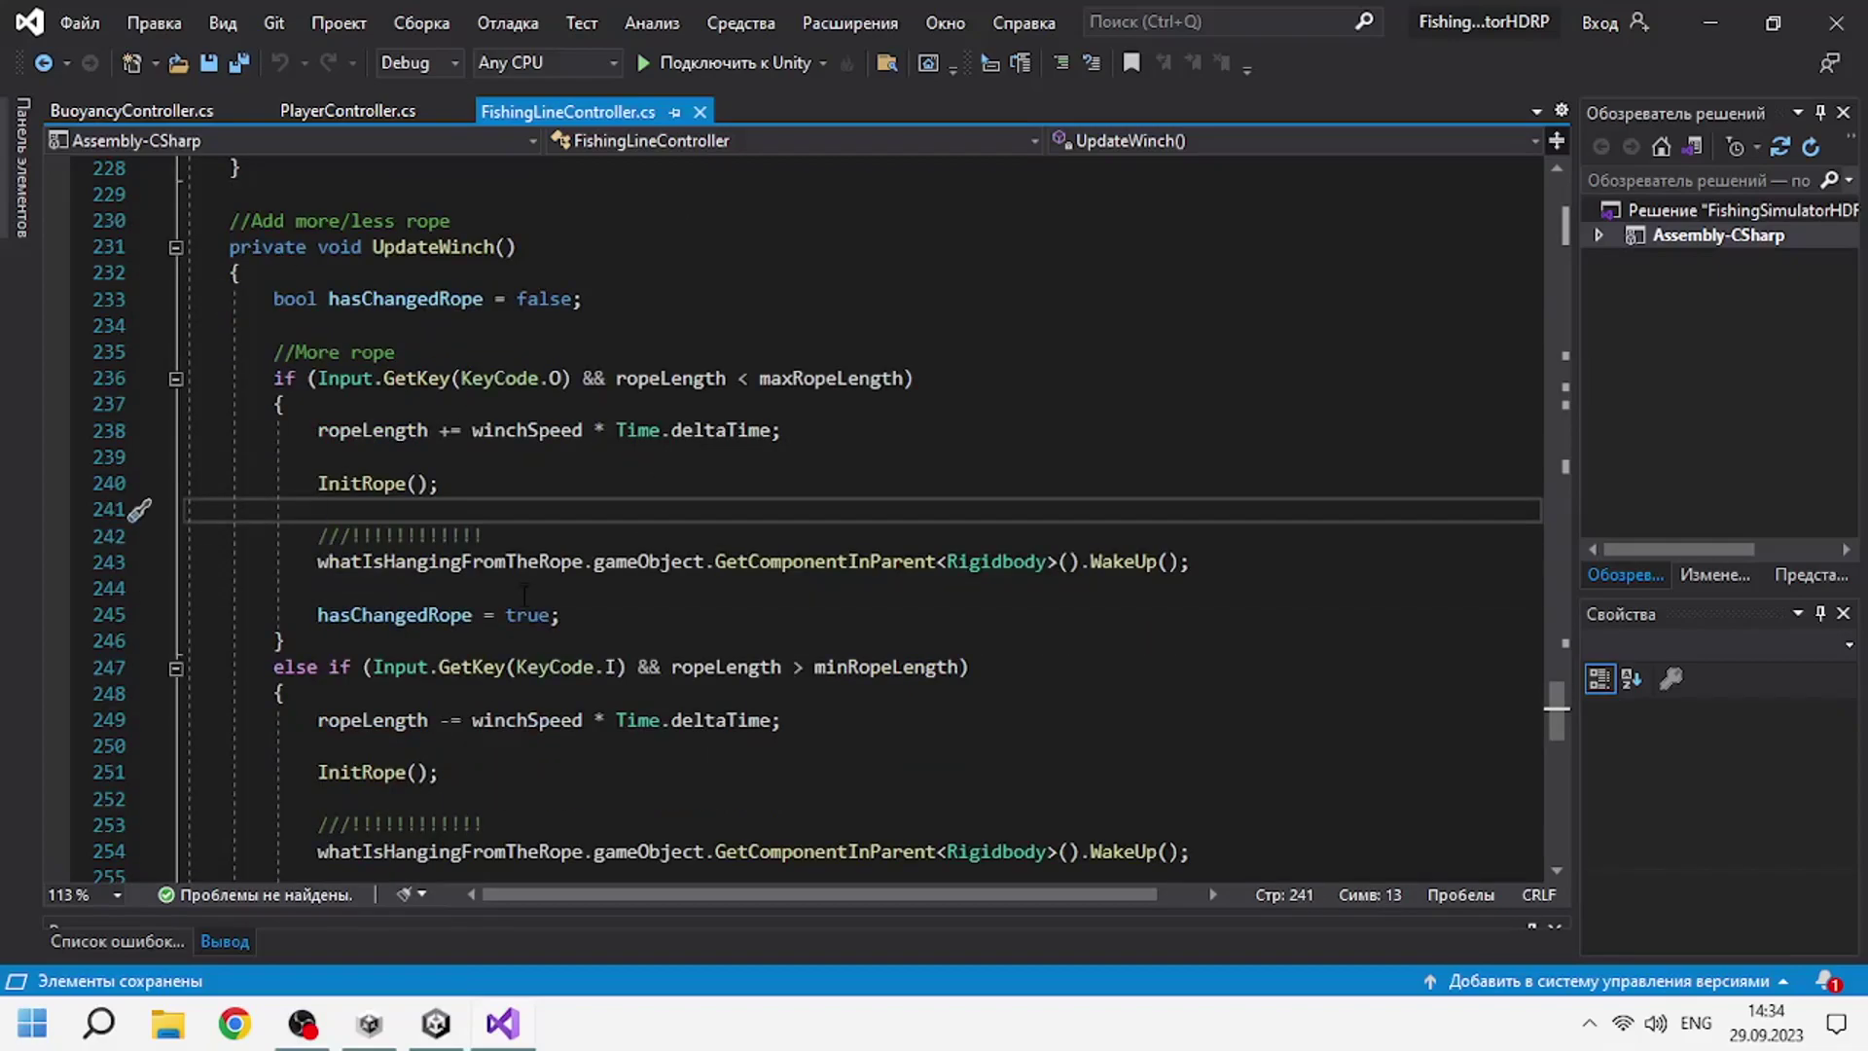
pyautogui.scroll(2, 531, 617)
pyautogui.scroll(-8, 392, 659)
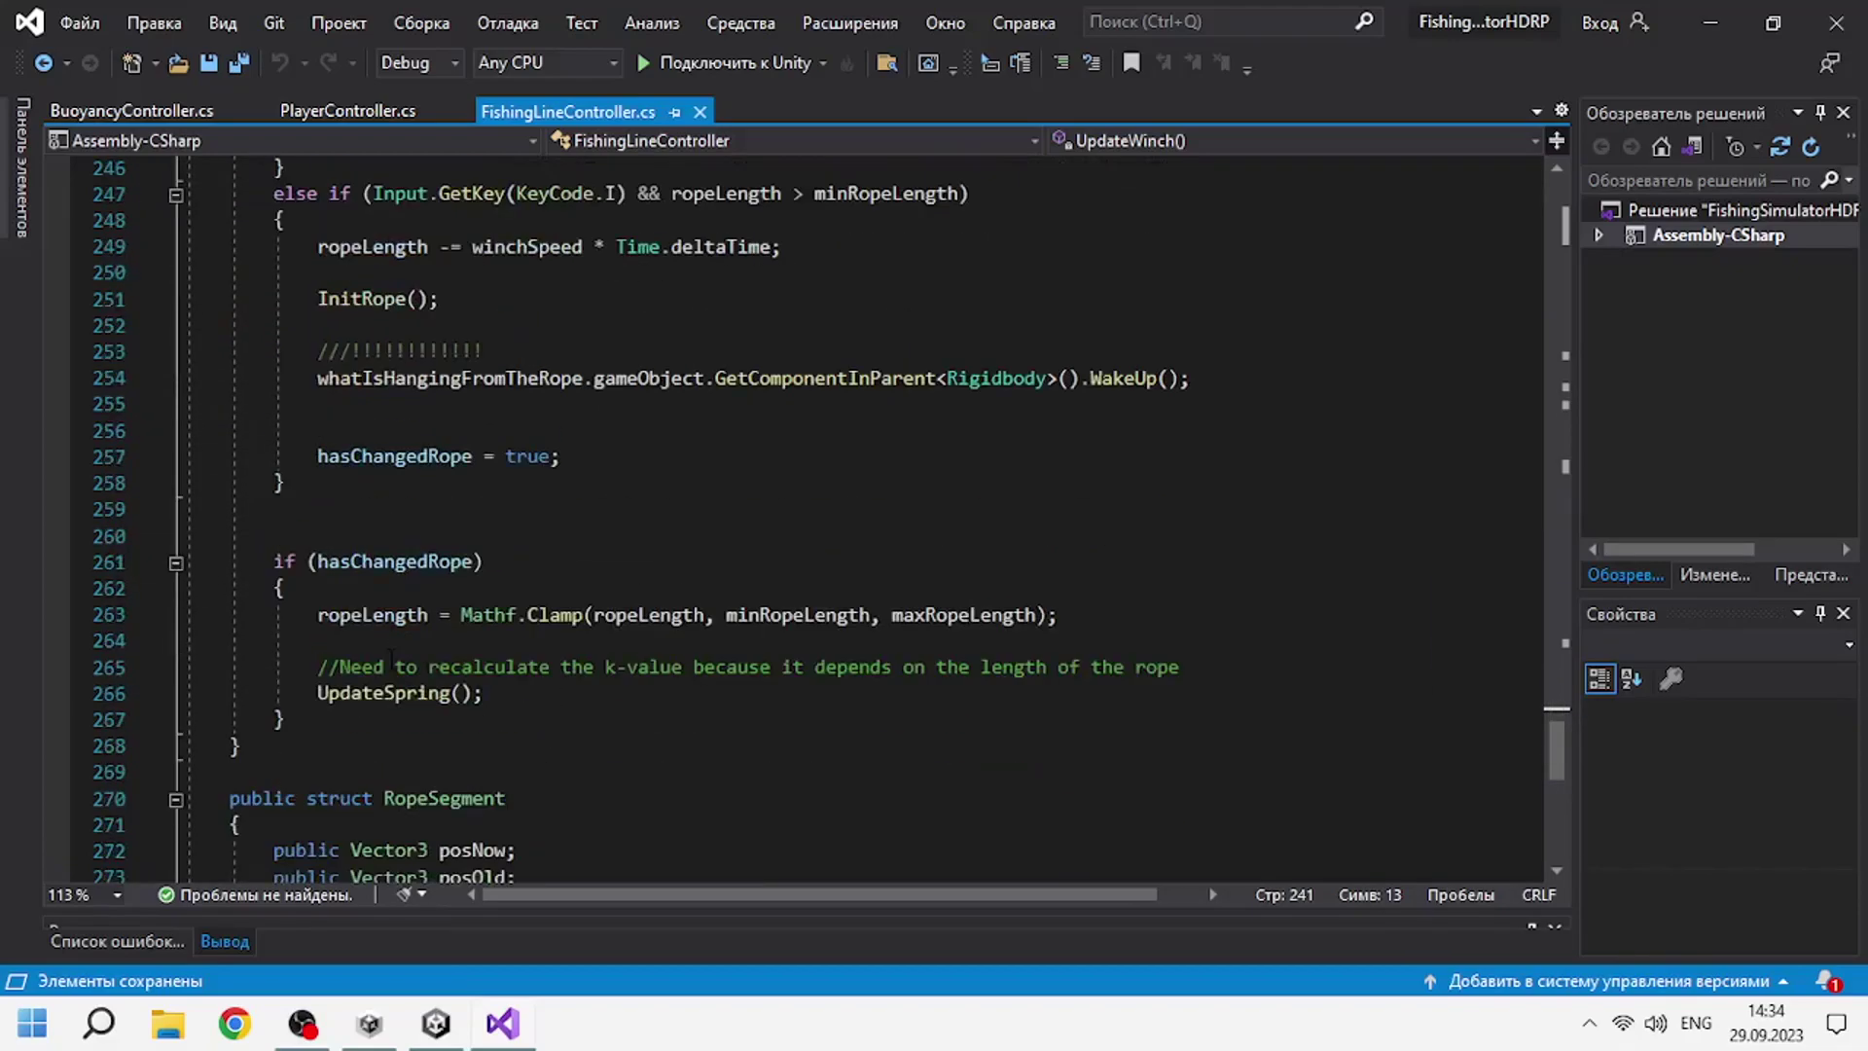
pyautogui.moveTo(268, 747); pyautogui.dragTo(232, 300)
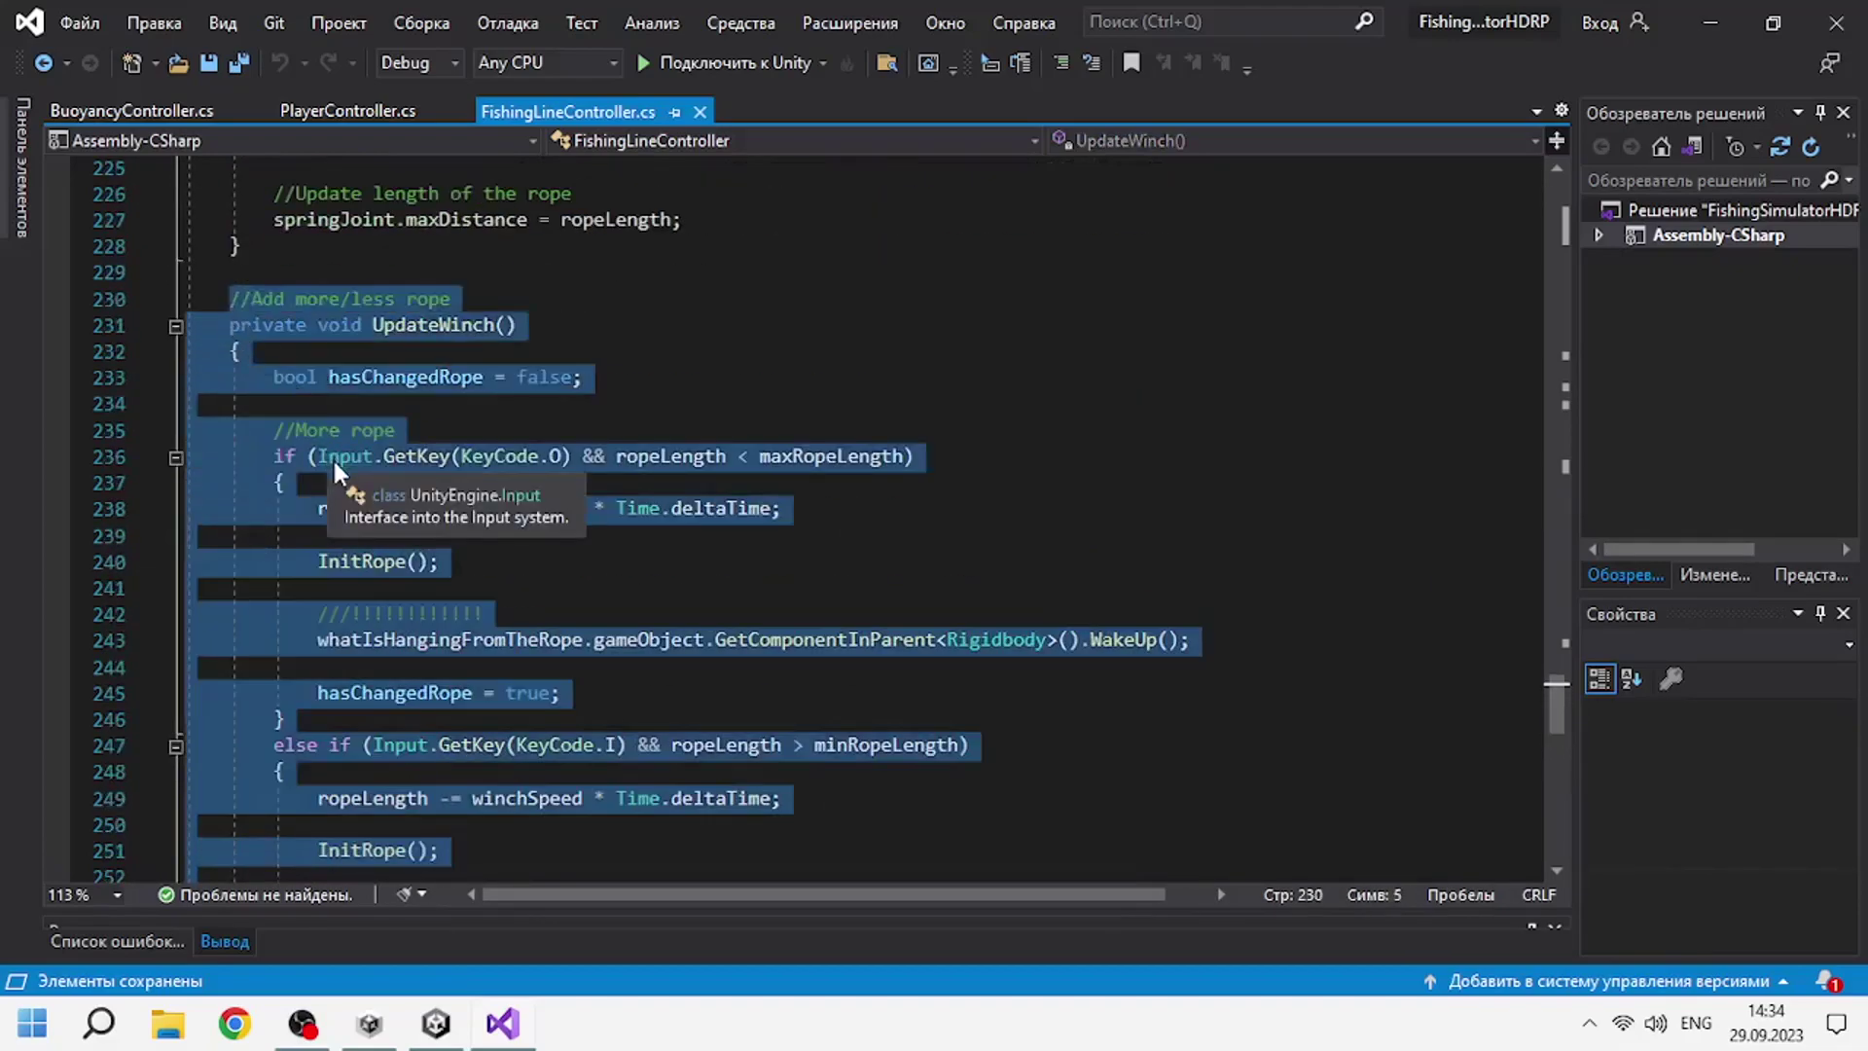
pyautogui.hotkey('ctrl', 'c')
pyautogui.scroll(-8, 389, 486)
pyautogui.click(233, 637)
pyautogui.hotkey('ctrl', 'v')
# Rename the duplicate to public UpdateFloaterDepth(bool isUp).
pyautogui.click(491, 449)
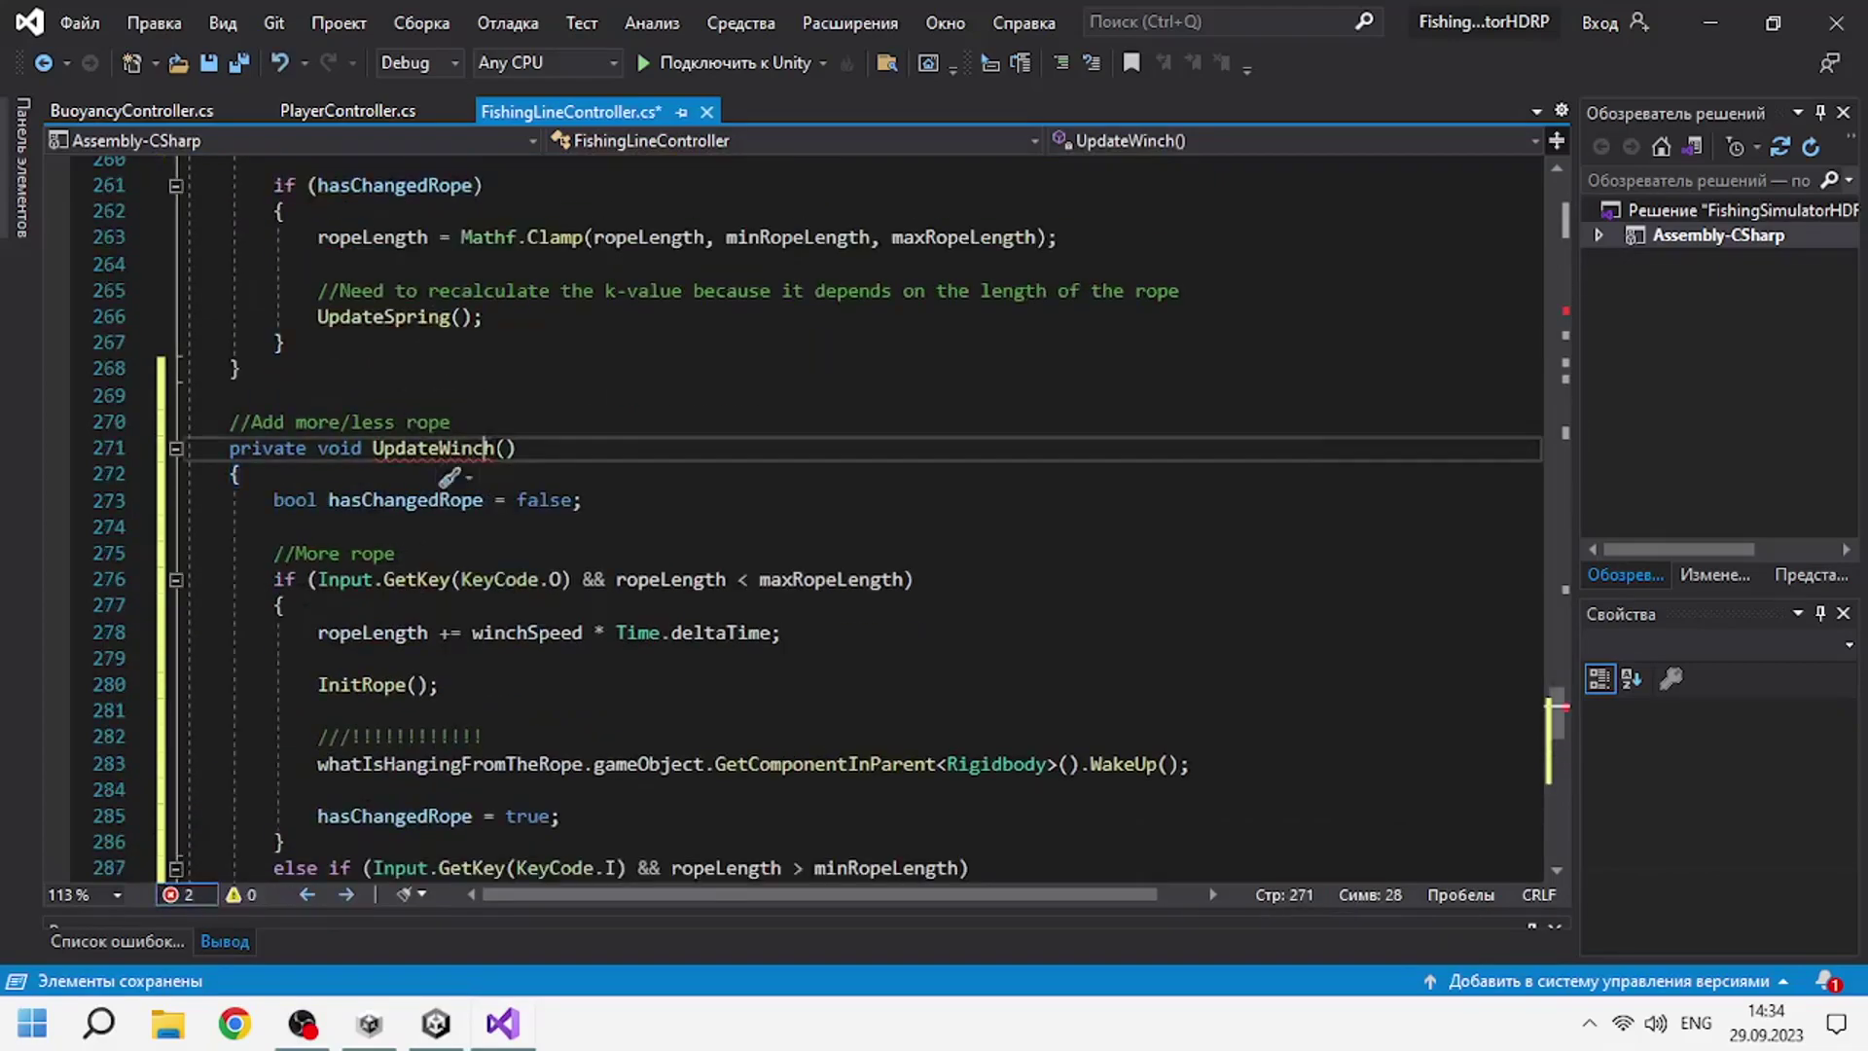
pyautogui.write('FloaterDept')
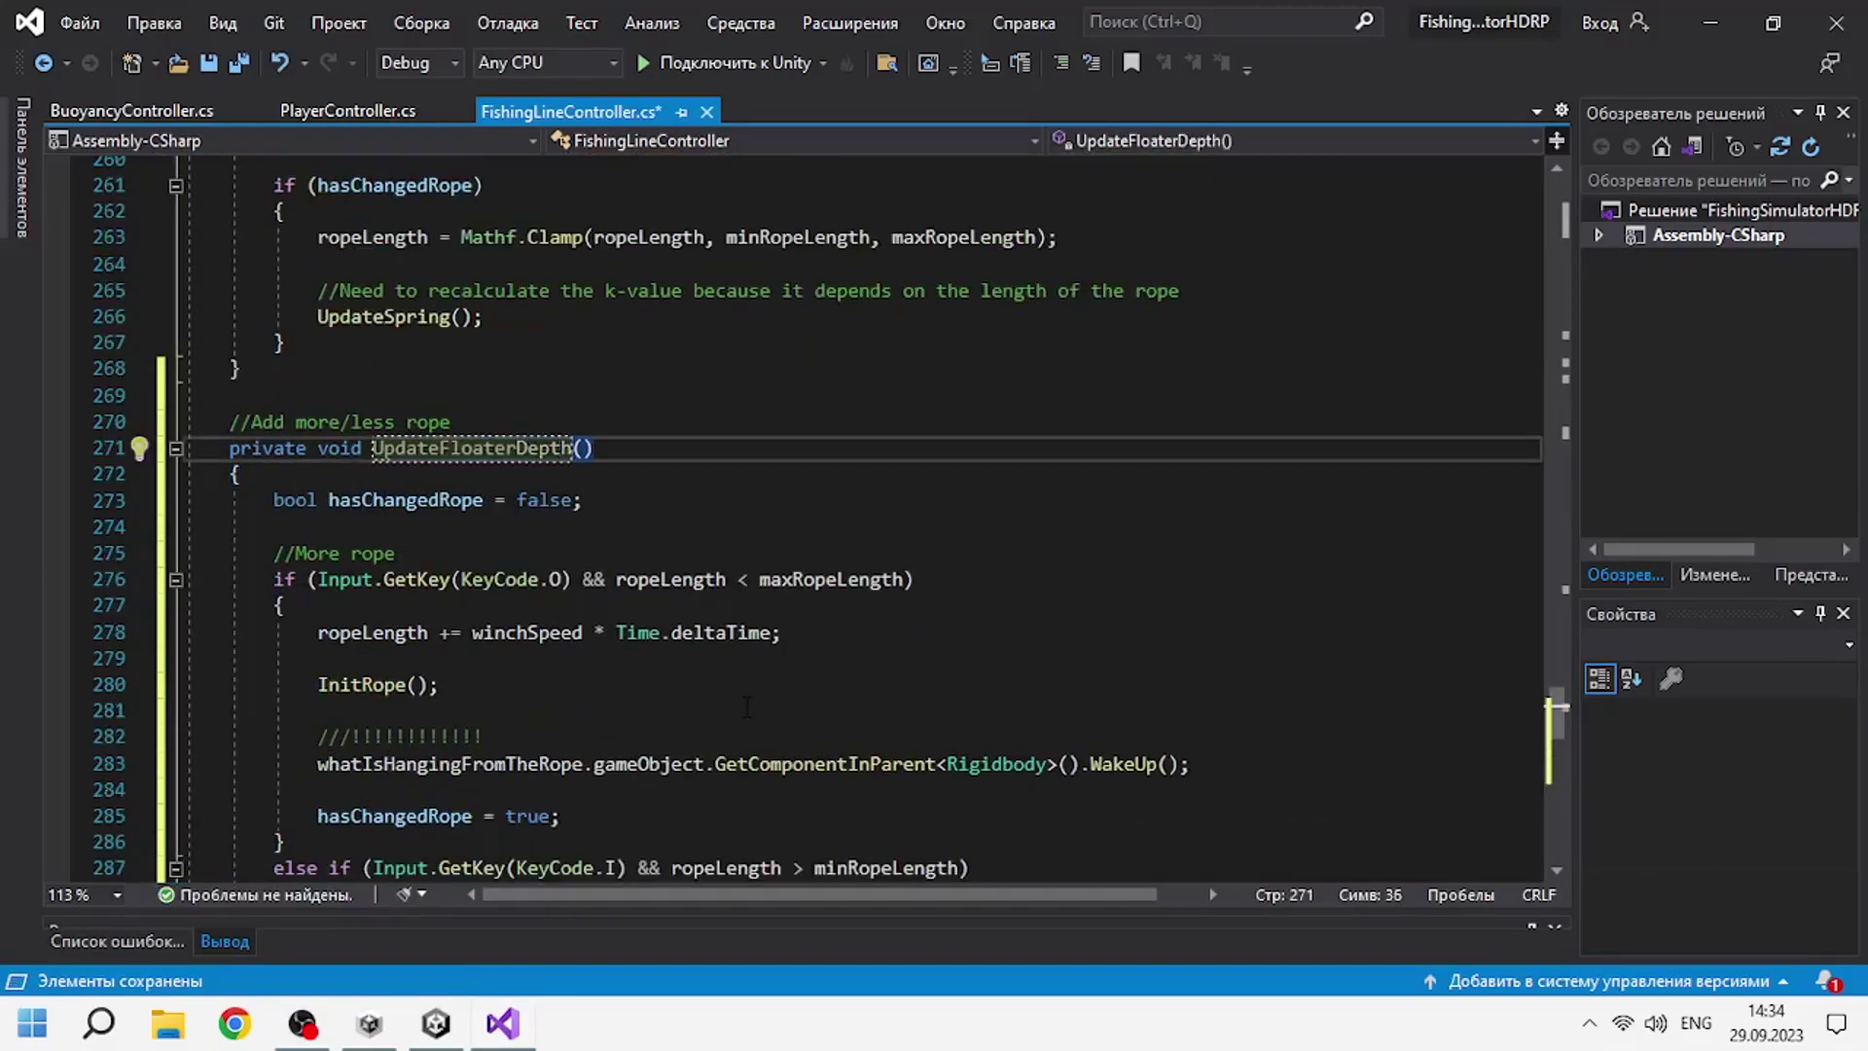
pyautogui.doubleClick(728, 632)
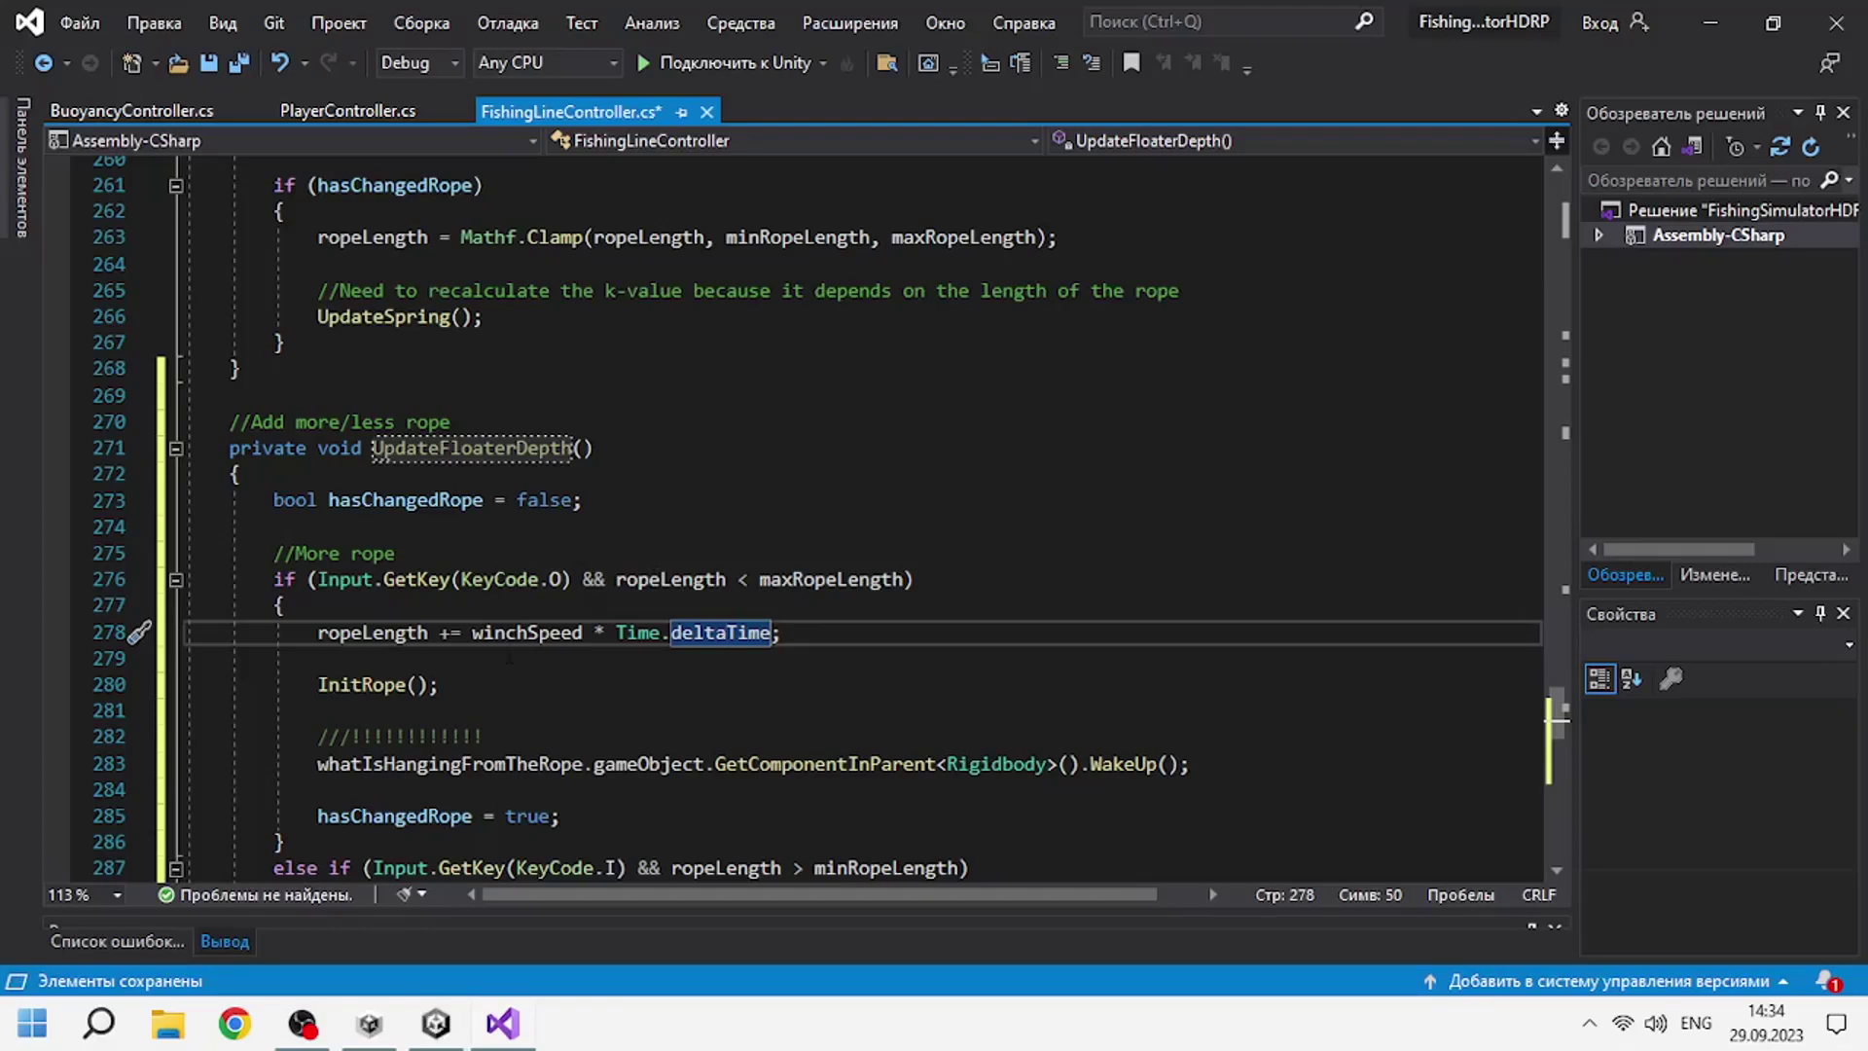
pyautogui.click(581, 447)
pyautogui.write('boo')
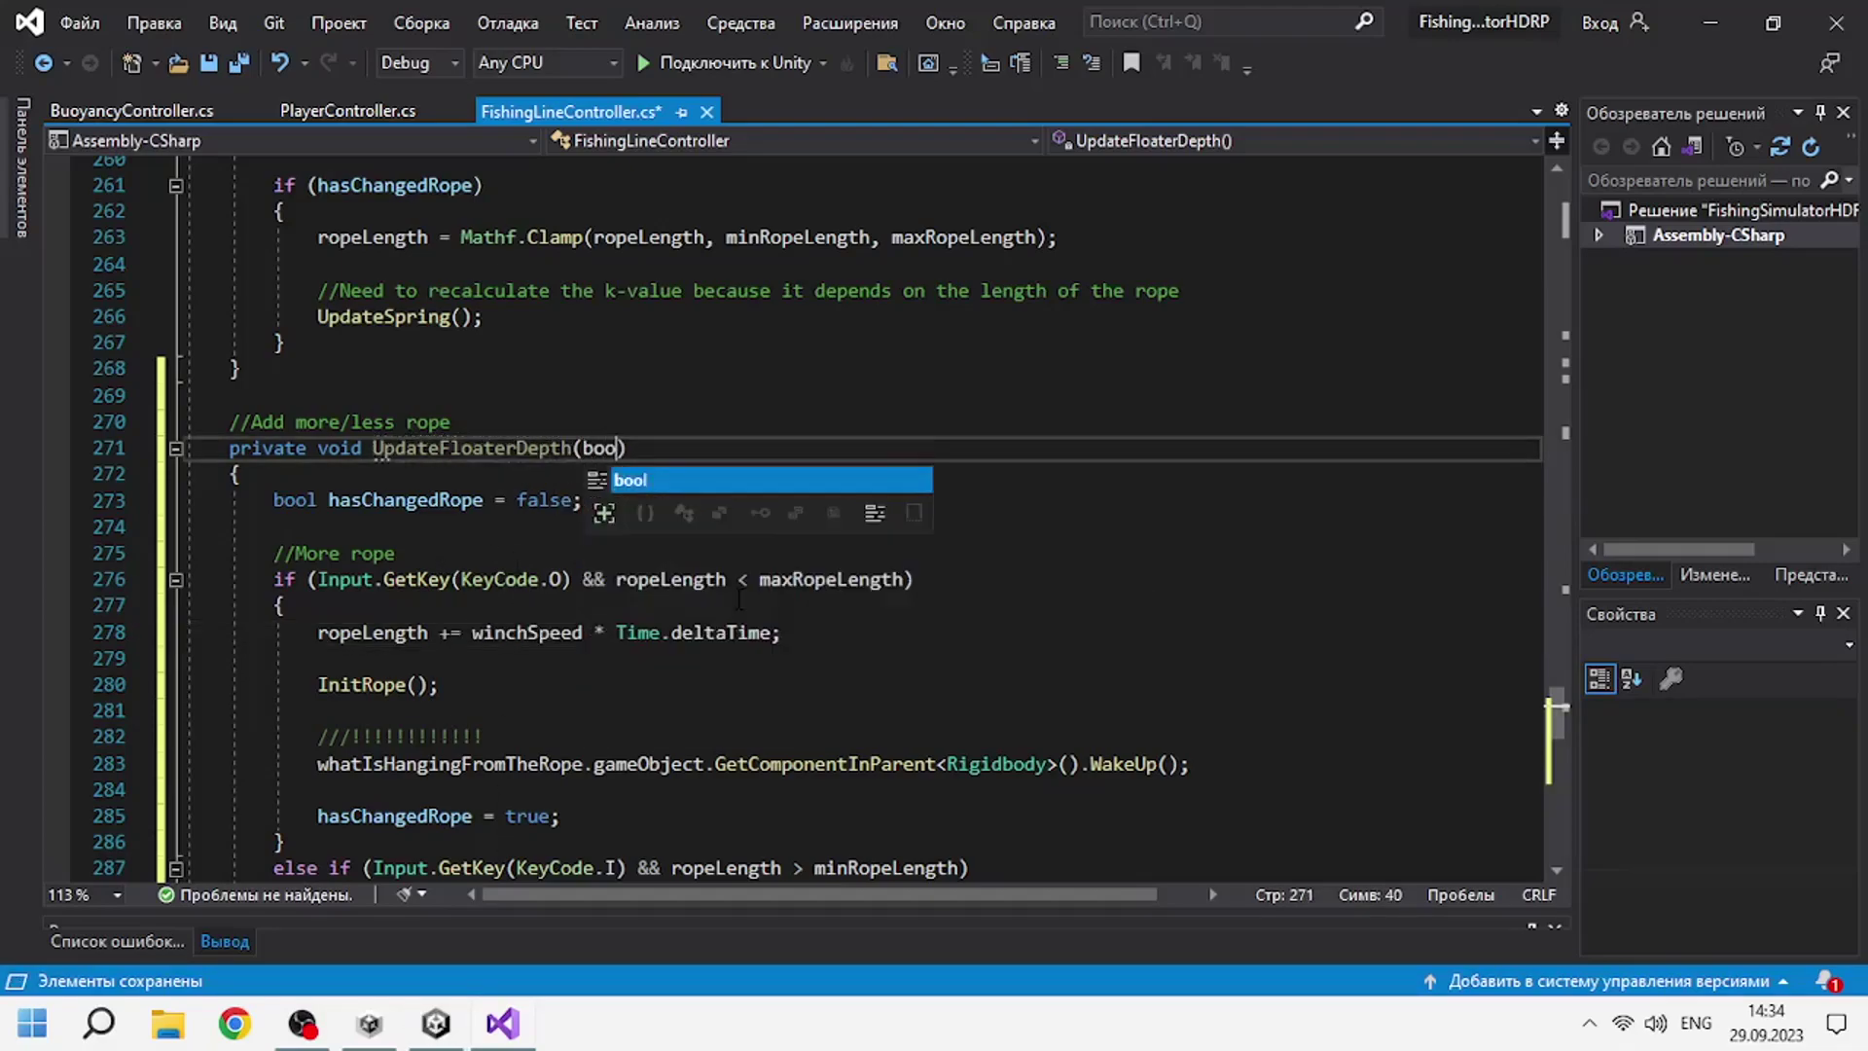
pyautogui.write('l isUp')
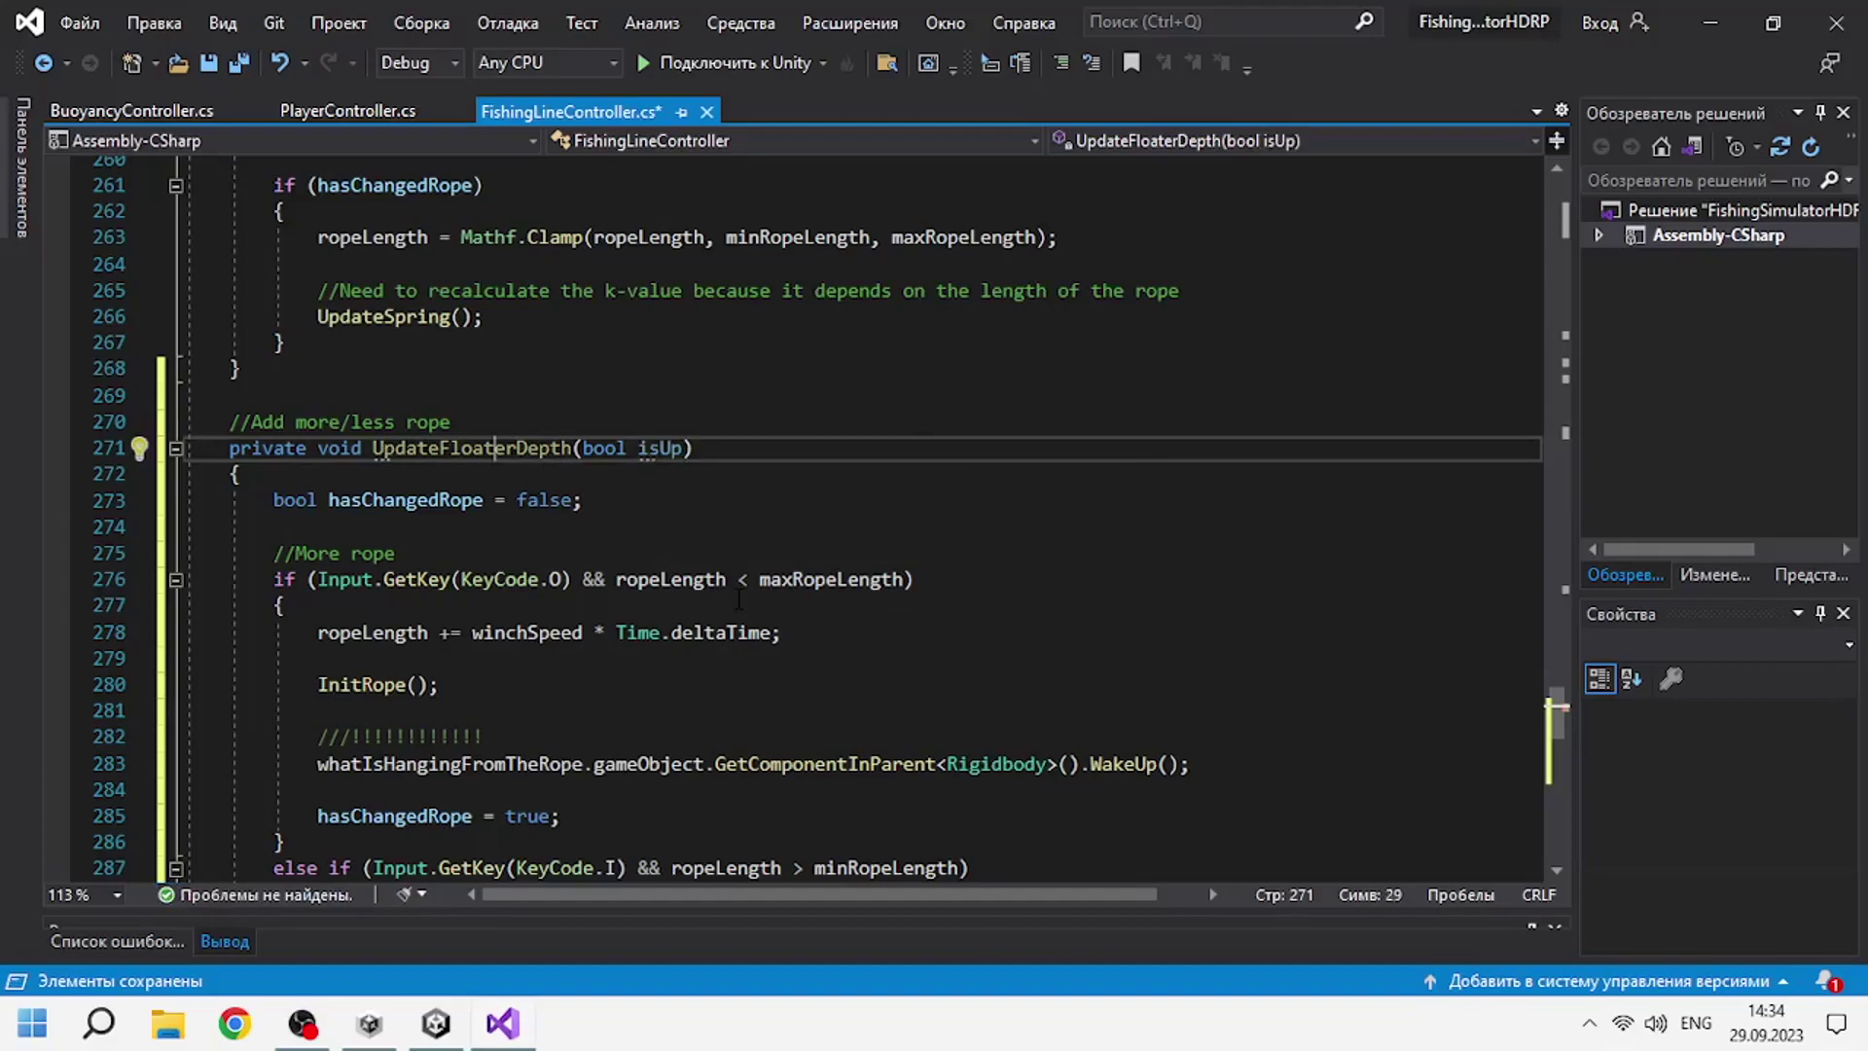
pyautogui.write('ublic')
pyautogui.press('Down')
pyautogui.press('Down')
pyautogui.press('Down')
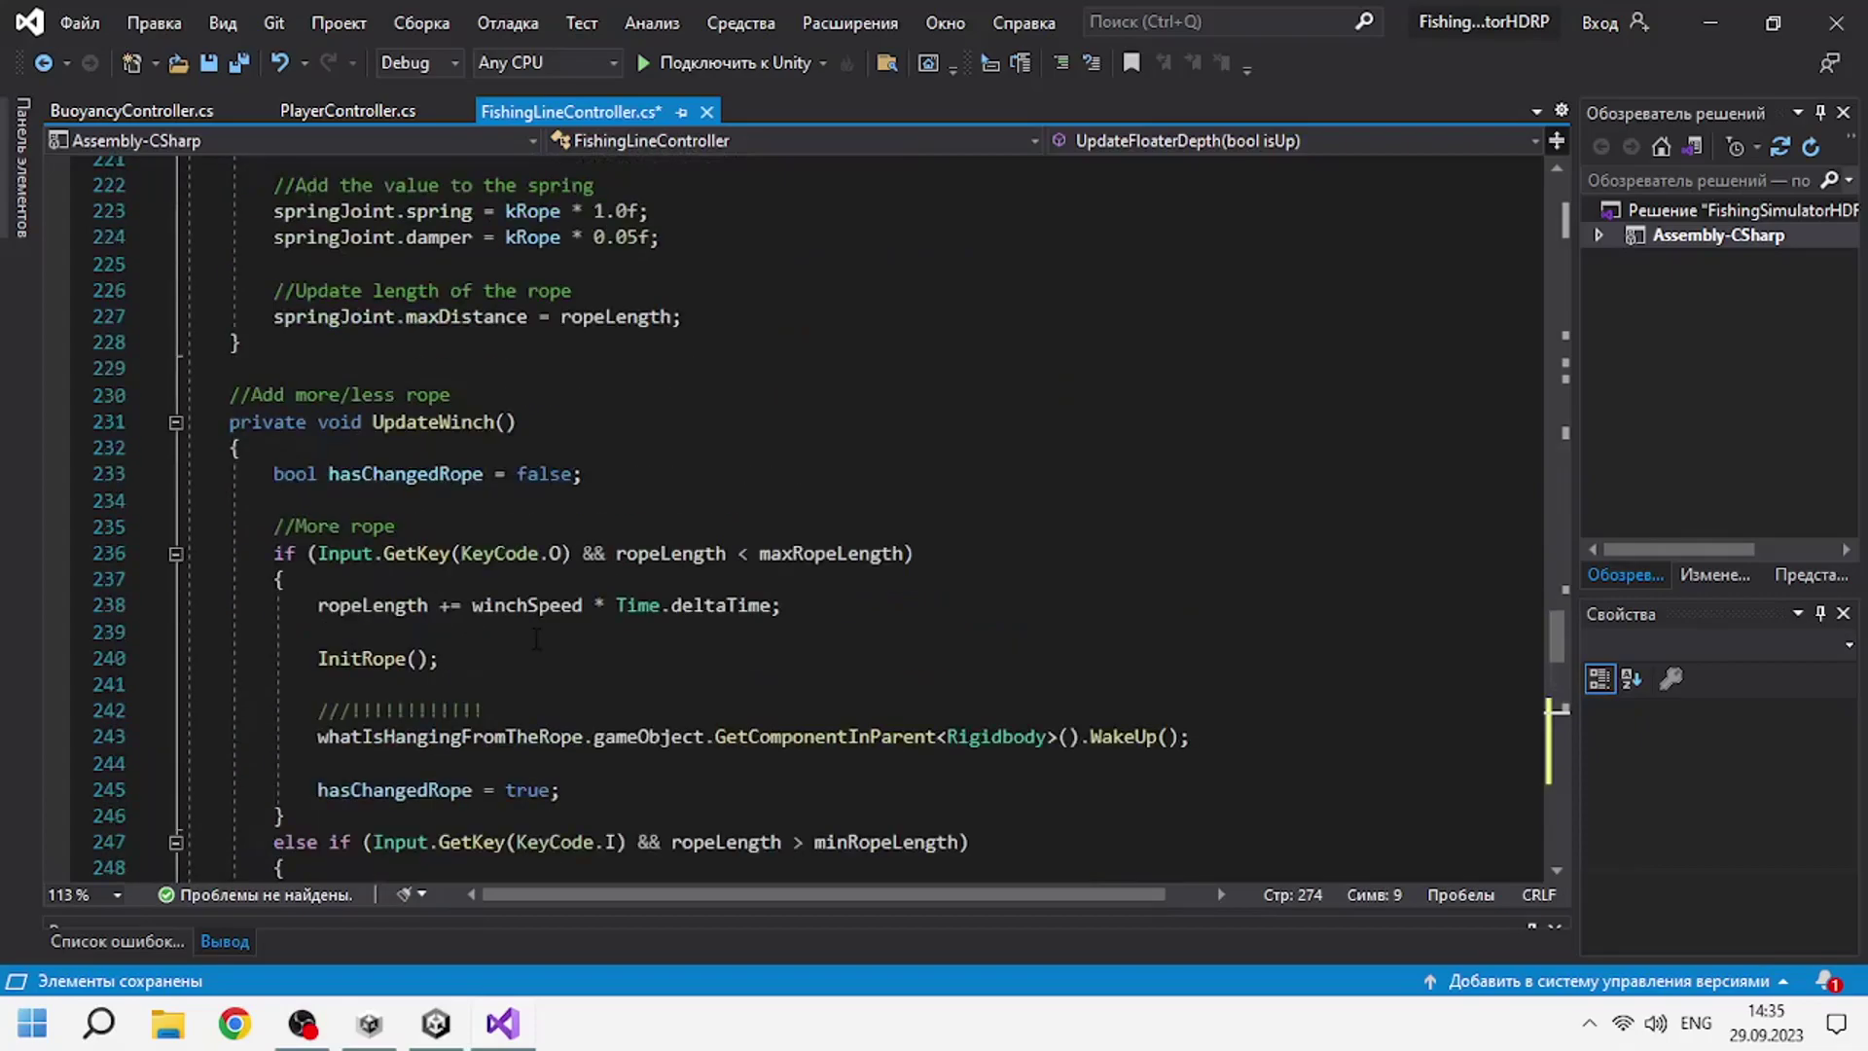
pyautogui.scroll(5, 536, 639)
pyautogui.scroll(20, 536, 640)
pyautogui.scroll(20, 536, 639)
# Declare a [SerializeField] private bool isFloater = false field after startSegmentCount.
pyautogui.click(1012, 621)
pyautogui.press('Return')
pyautogui.press('Return')
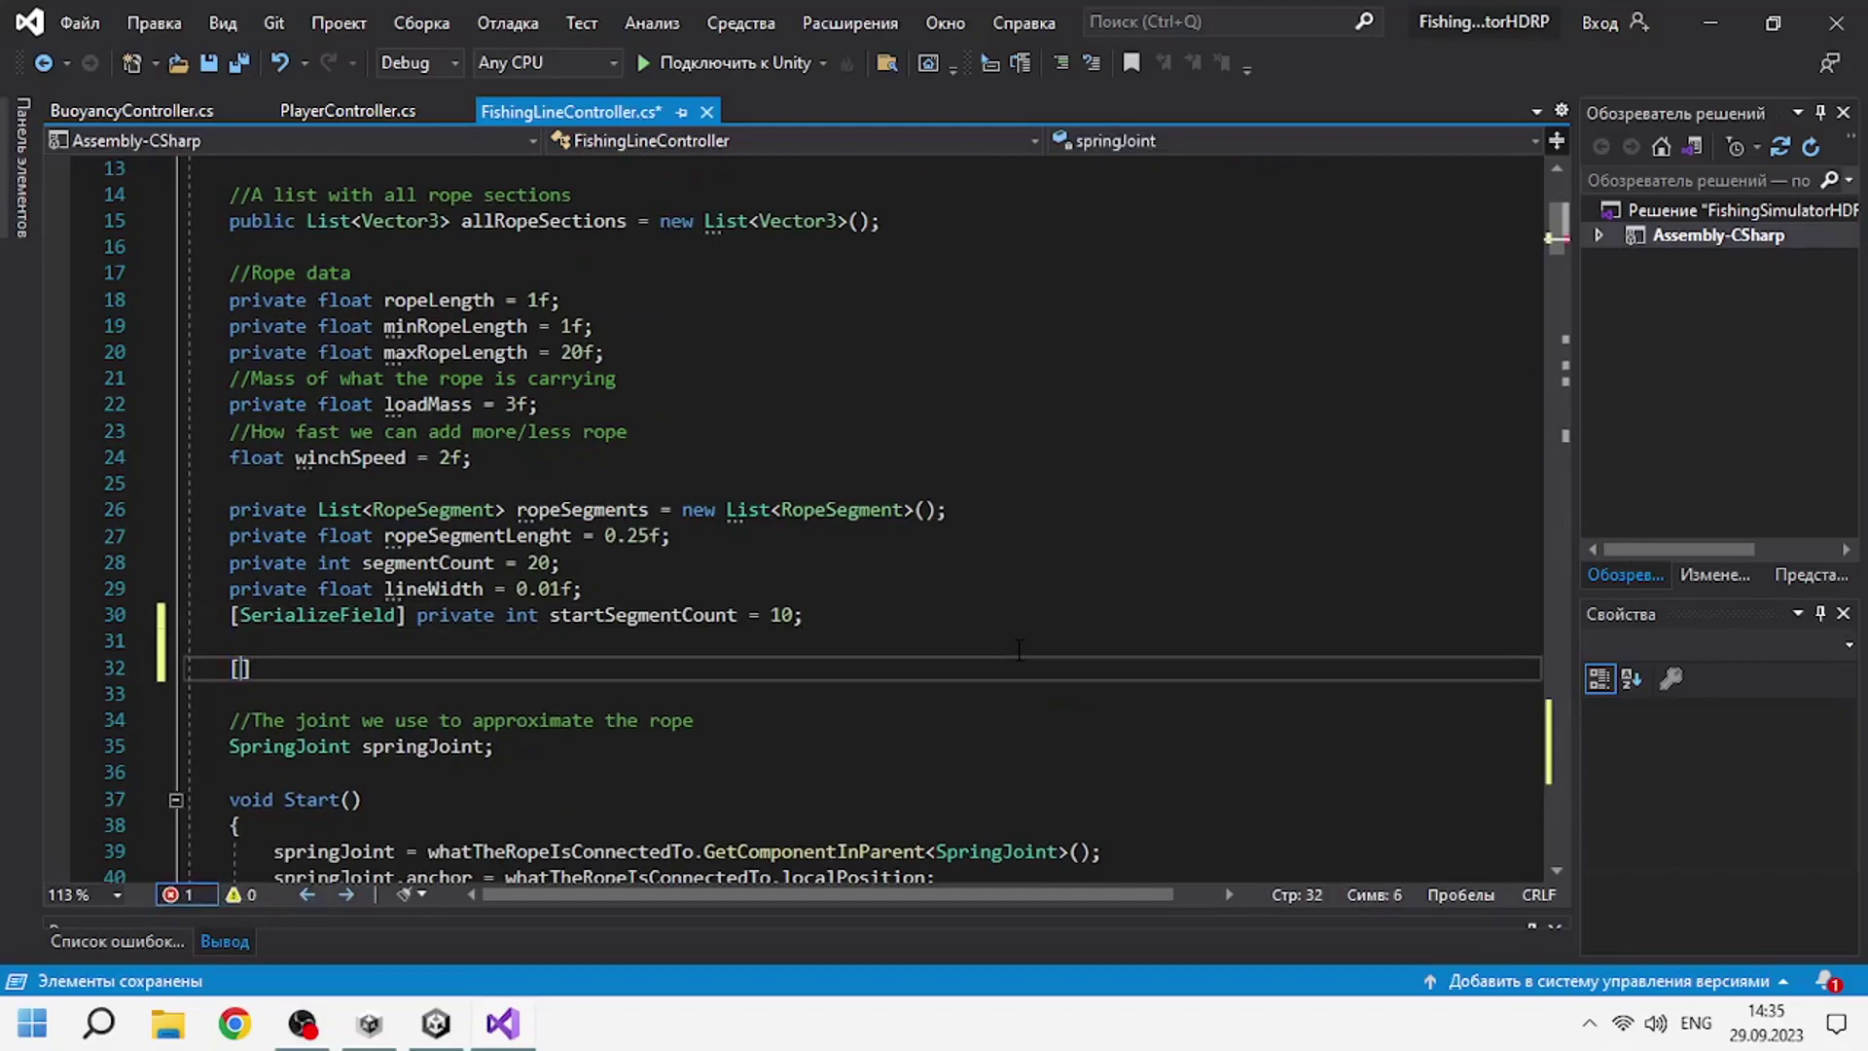
pyautogui.write('[SerializeField] private')
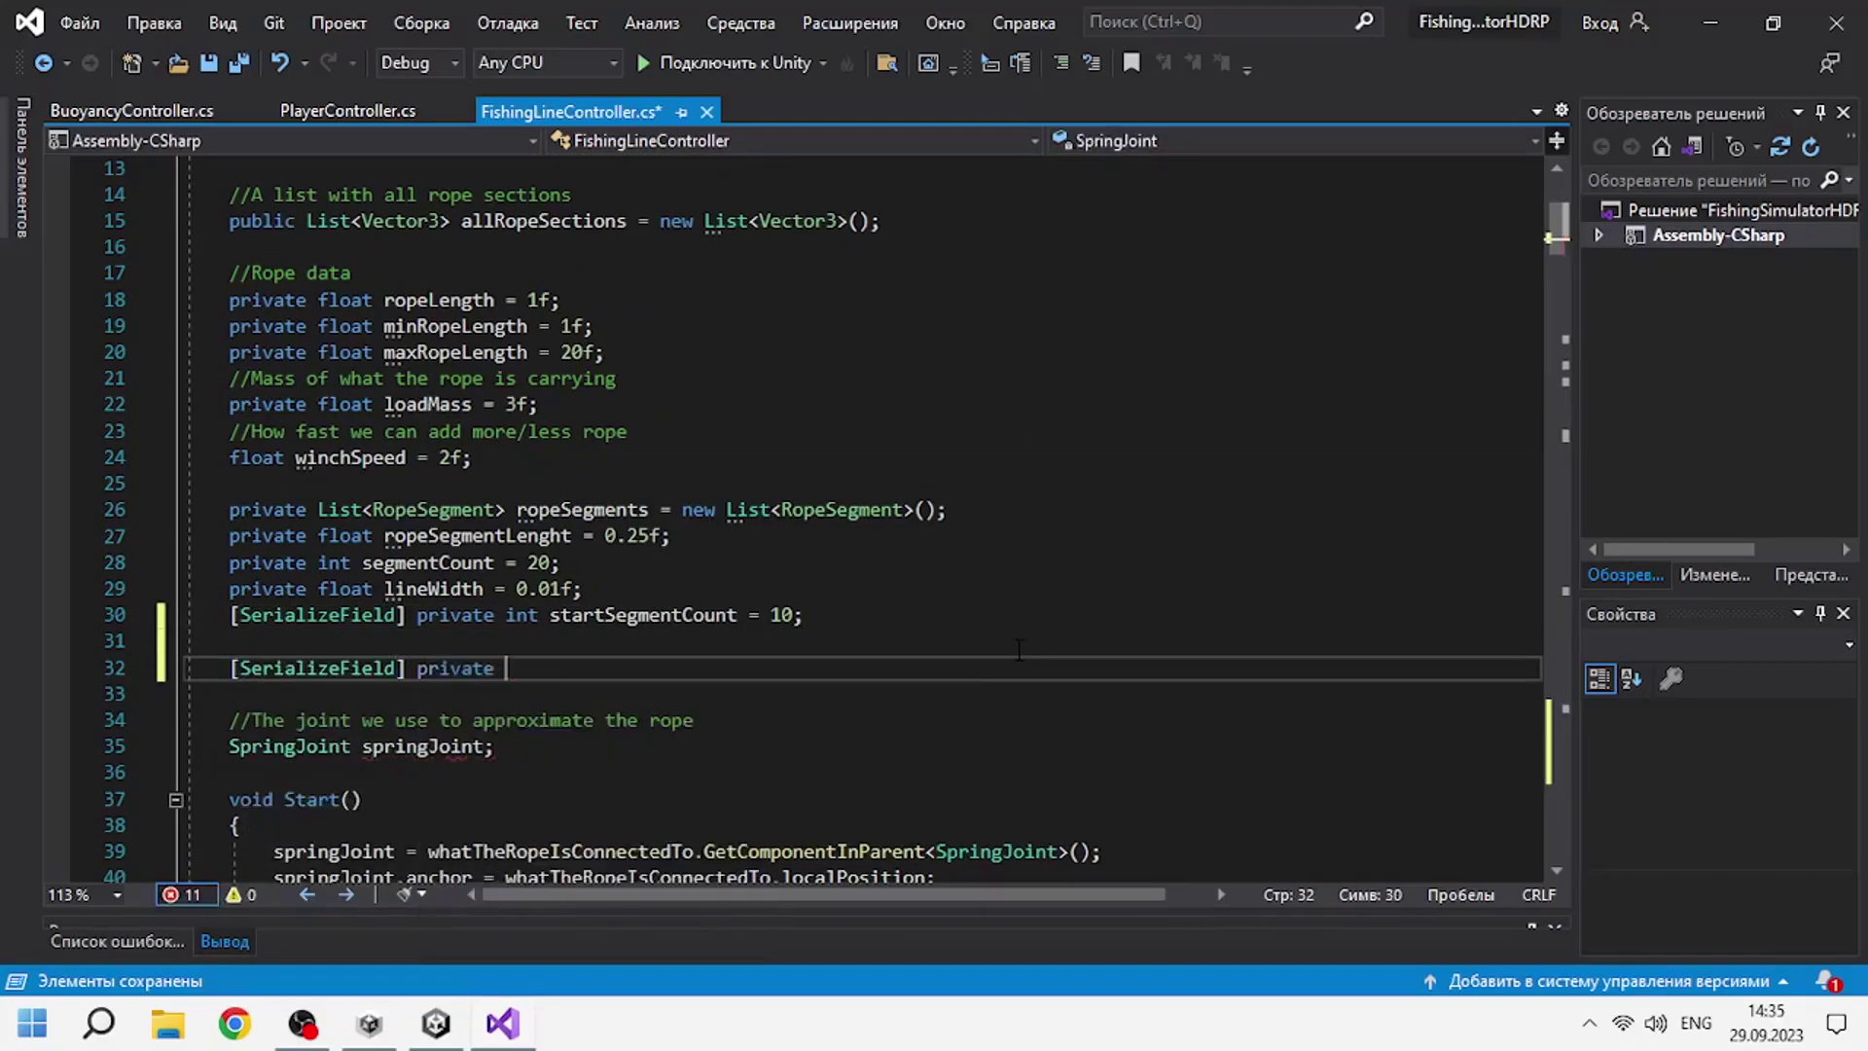
pyautogui.write(' bool isFloa')
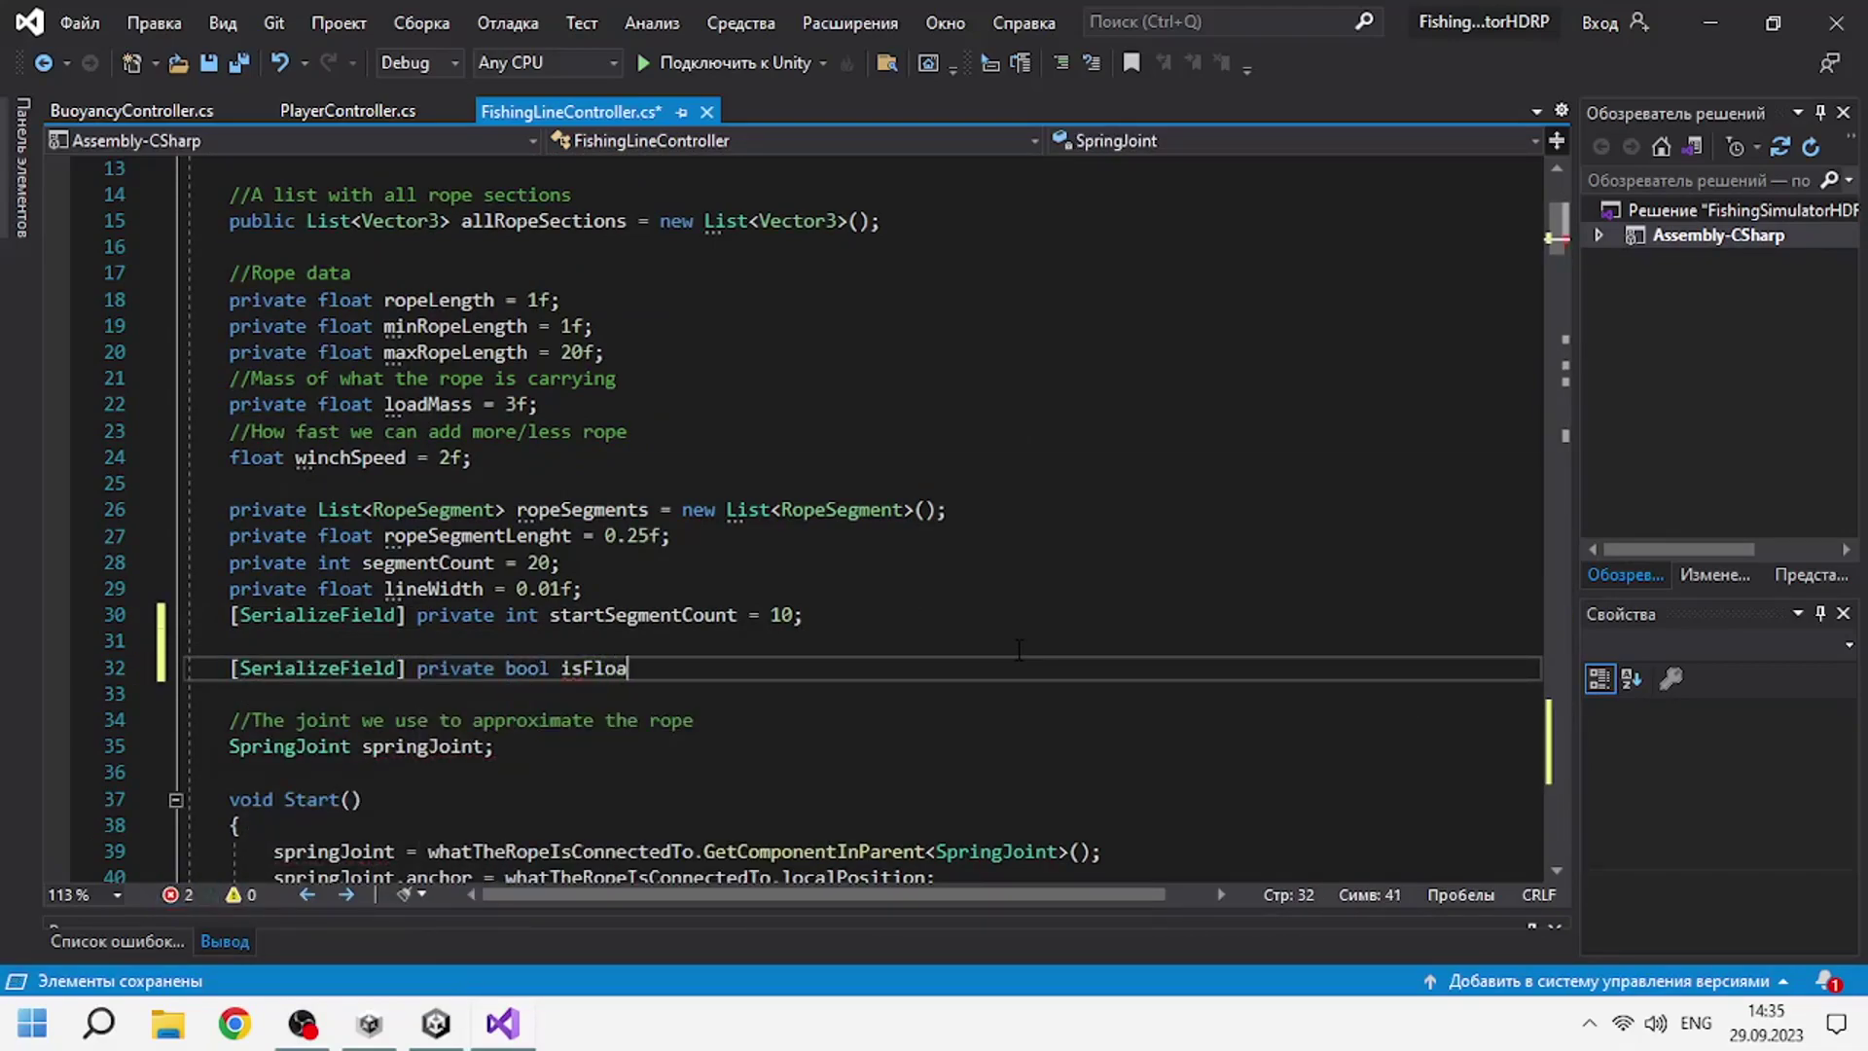
pyautogui.write('false;')
# Begin UpdateFloaterDepth's body with an if(!isFloater) check.
pyautogui.scroll(-20, 973, 662)
pyautogui.scroll(-20, 827, 701)
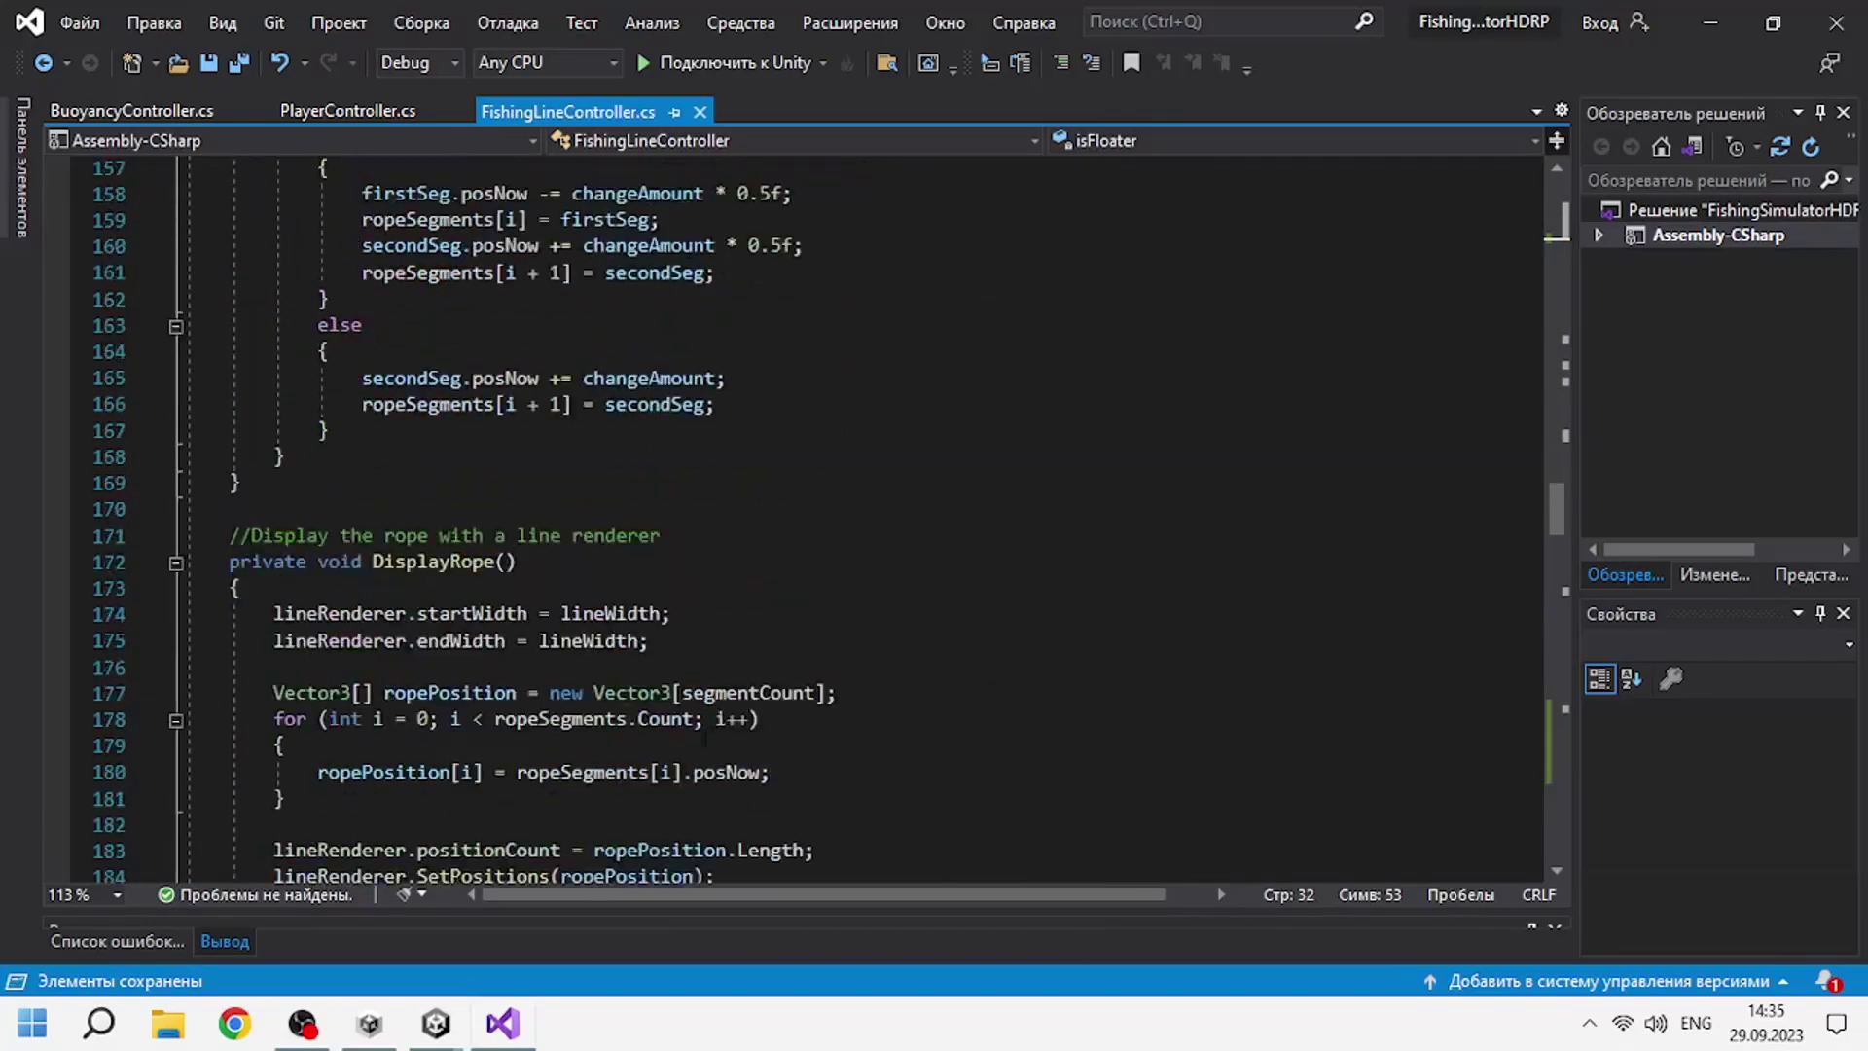
pyautogui.scroll(-20, 692, 735)
pyautogui.scroll(2, 692, 734)
pyautogui.scroll(3, 632, 632)
pyautogui.scroll(-2, 584, 545)
pyautogui.click(582, 483)
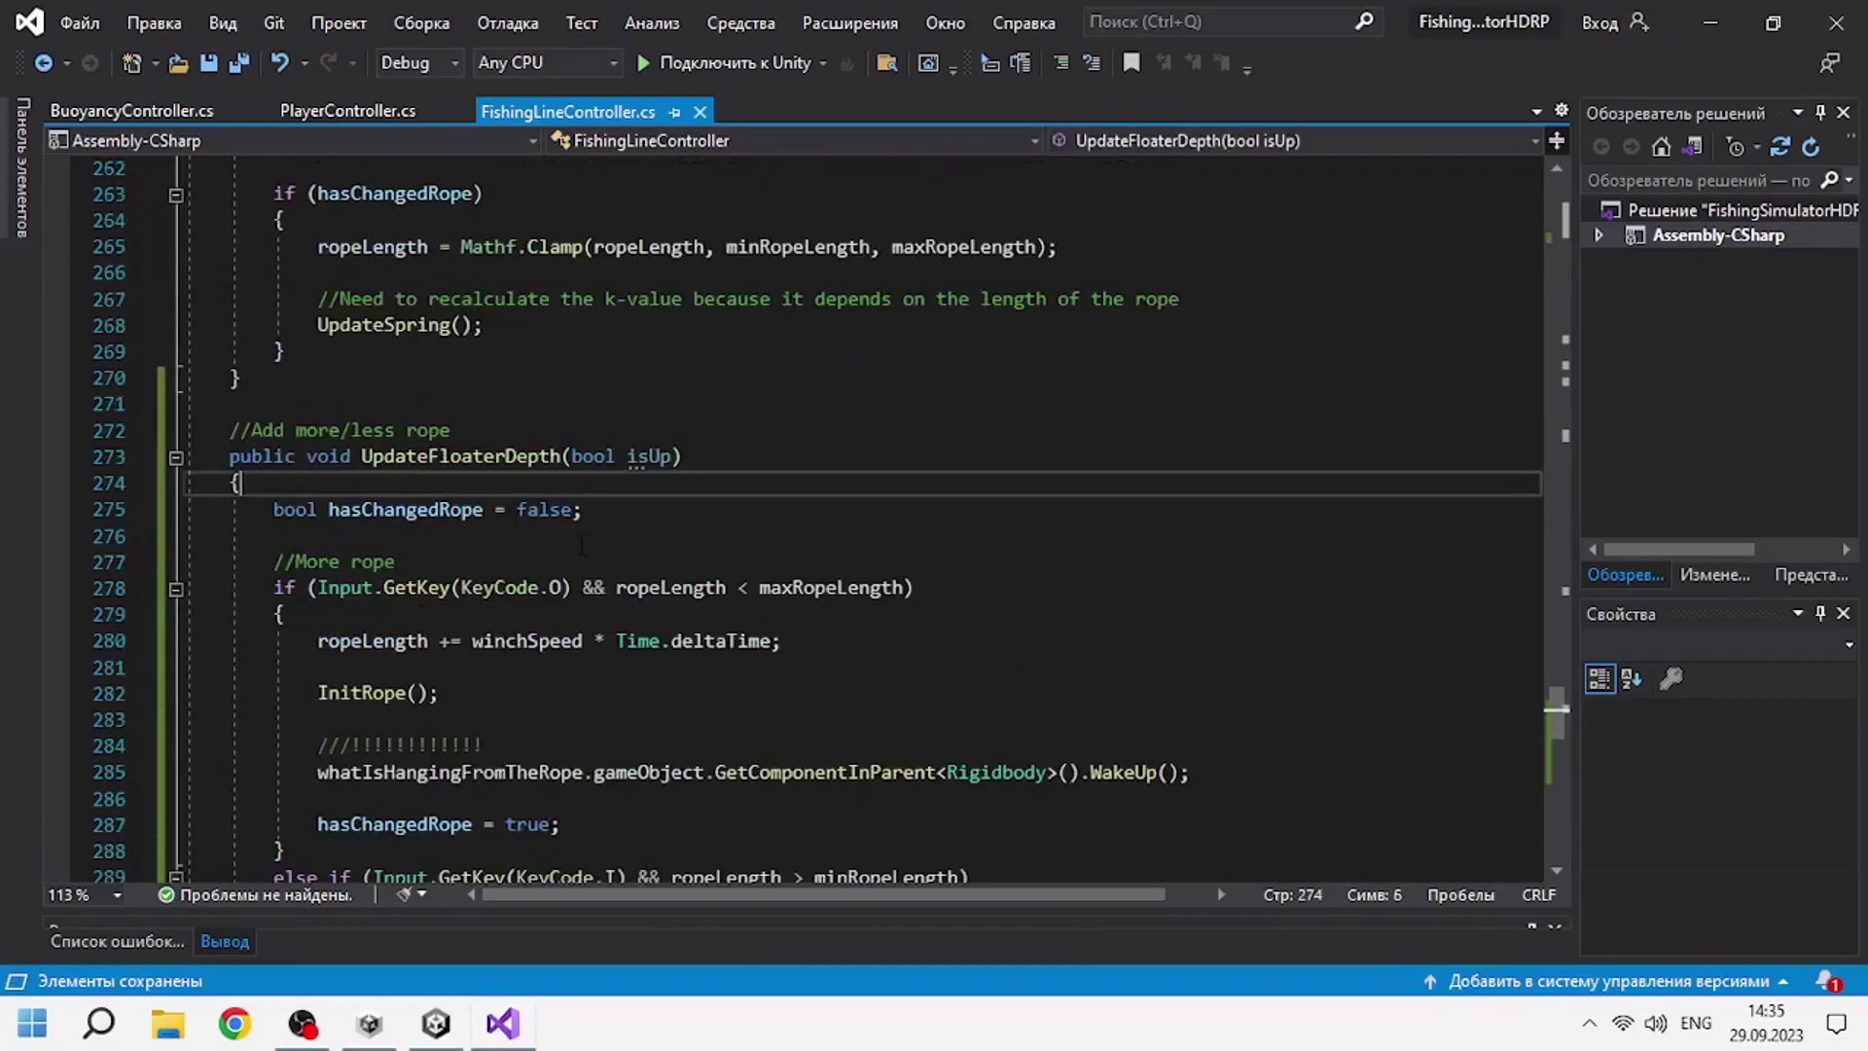
pyautogui.press('Return')
pyautogui.press('Return')
pyautogui.write('if(!')
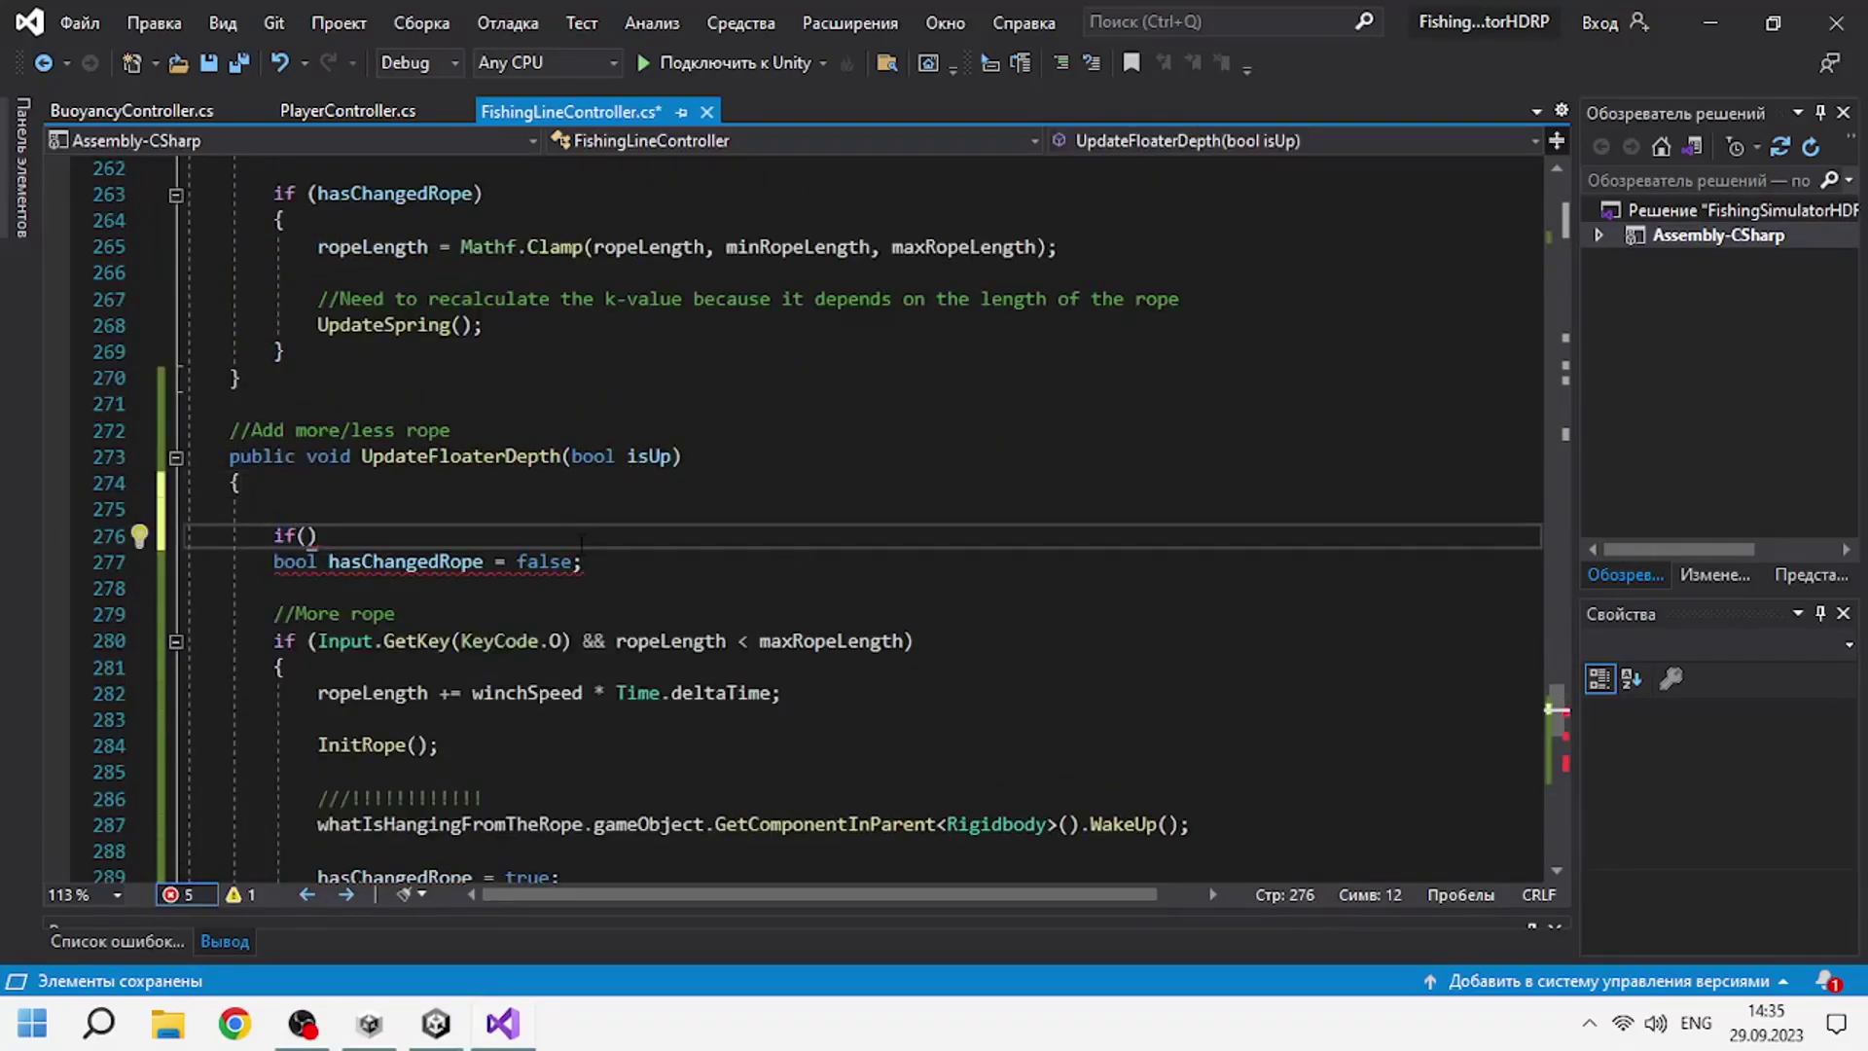
pyautogui.write('isFloater)')
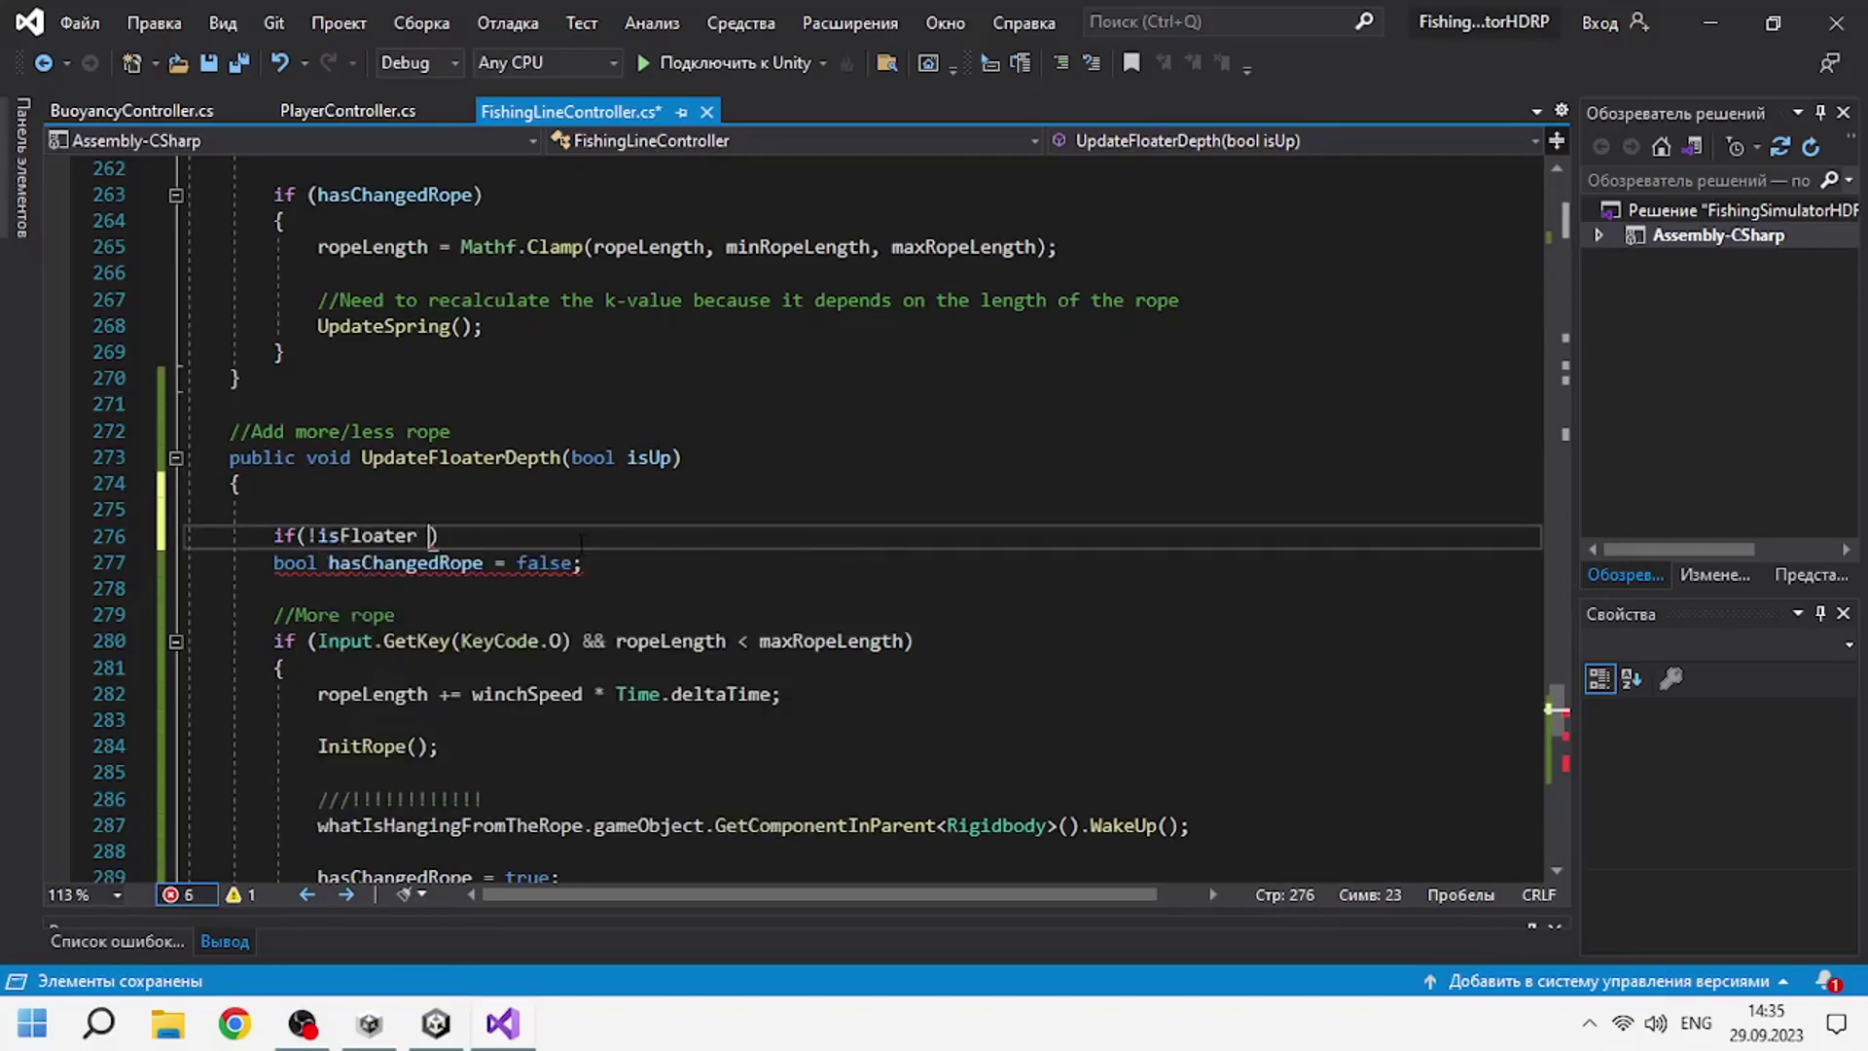
# Complete the isFloater guard and replace the O-key check with isUp.
pyautogui.press('Return')
pyautogui.press('Return')
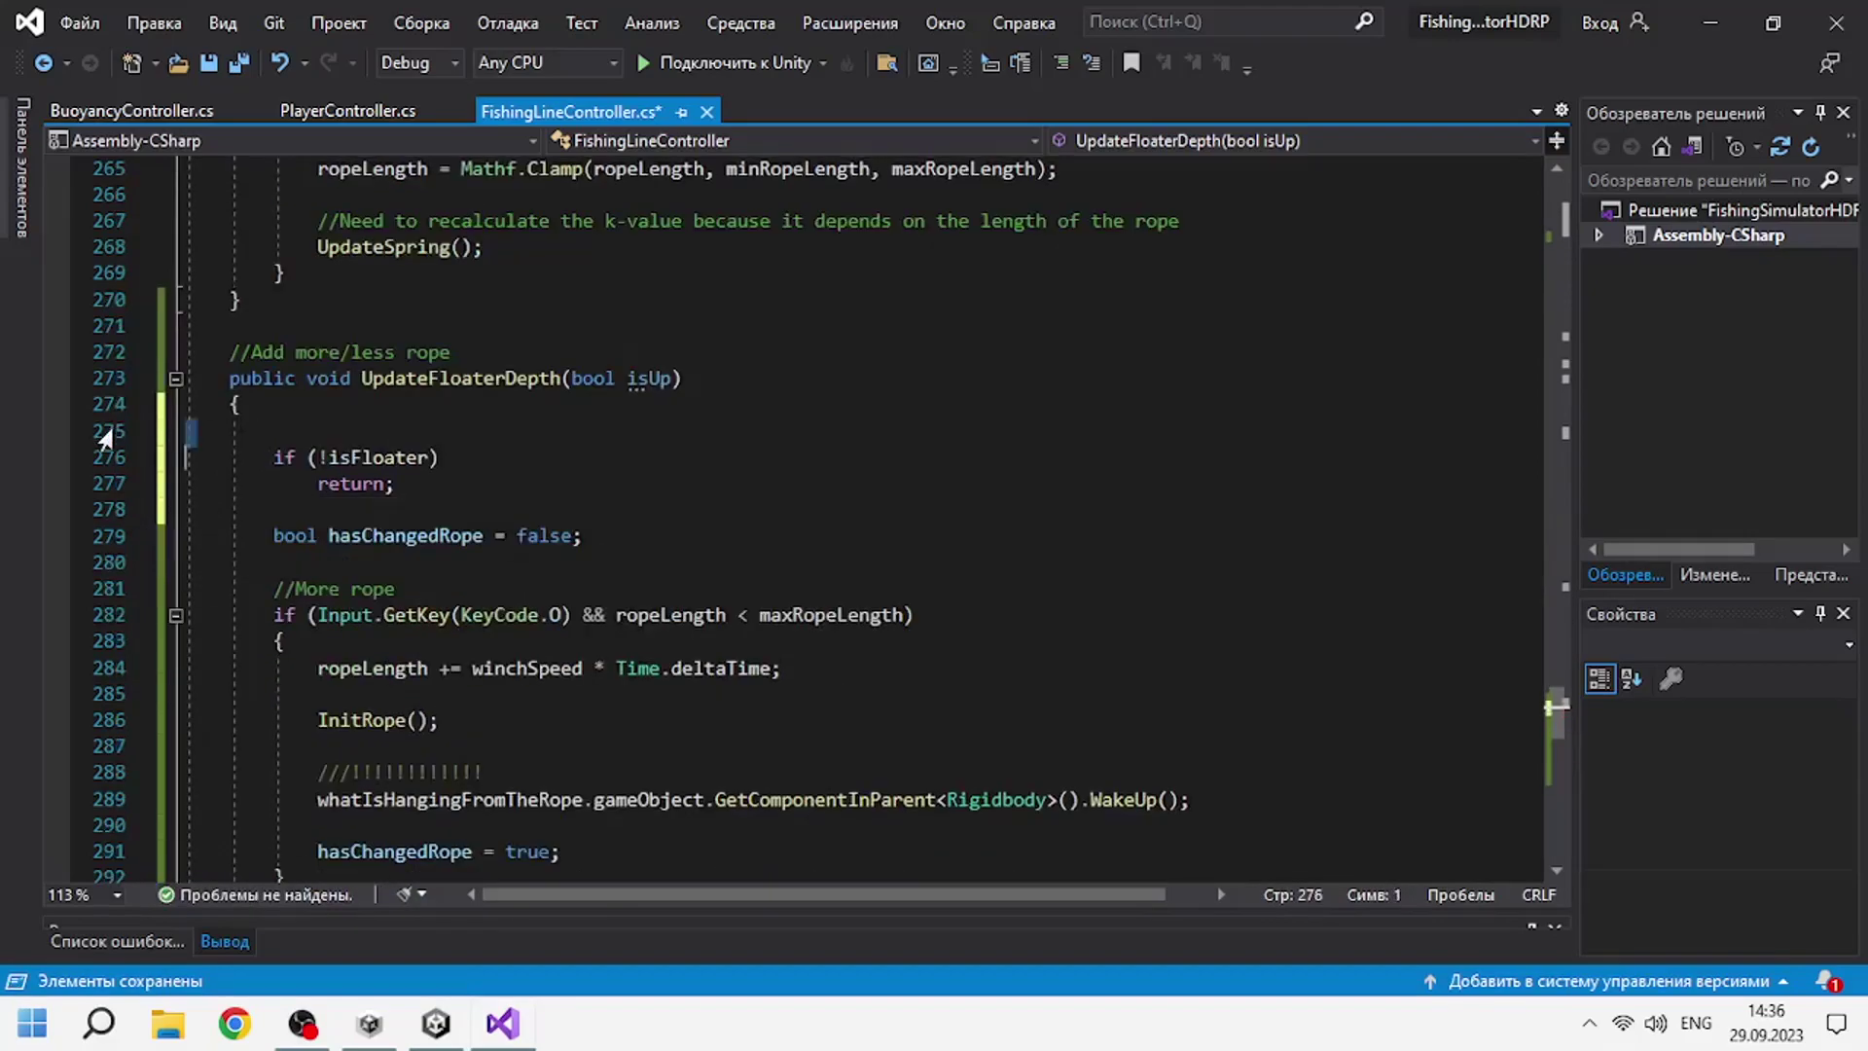
pyautogui.scroll(-1, 545, 584)
pyautogui.moveTo(571, 589); pyautogui.dragTo(319, 589)
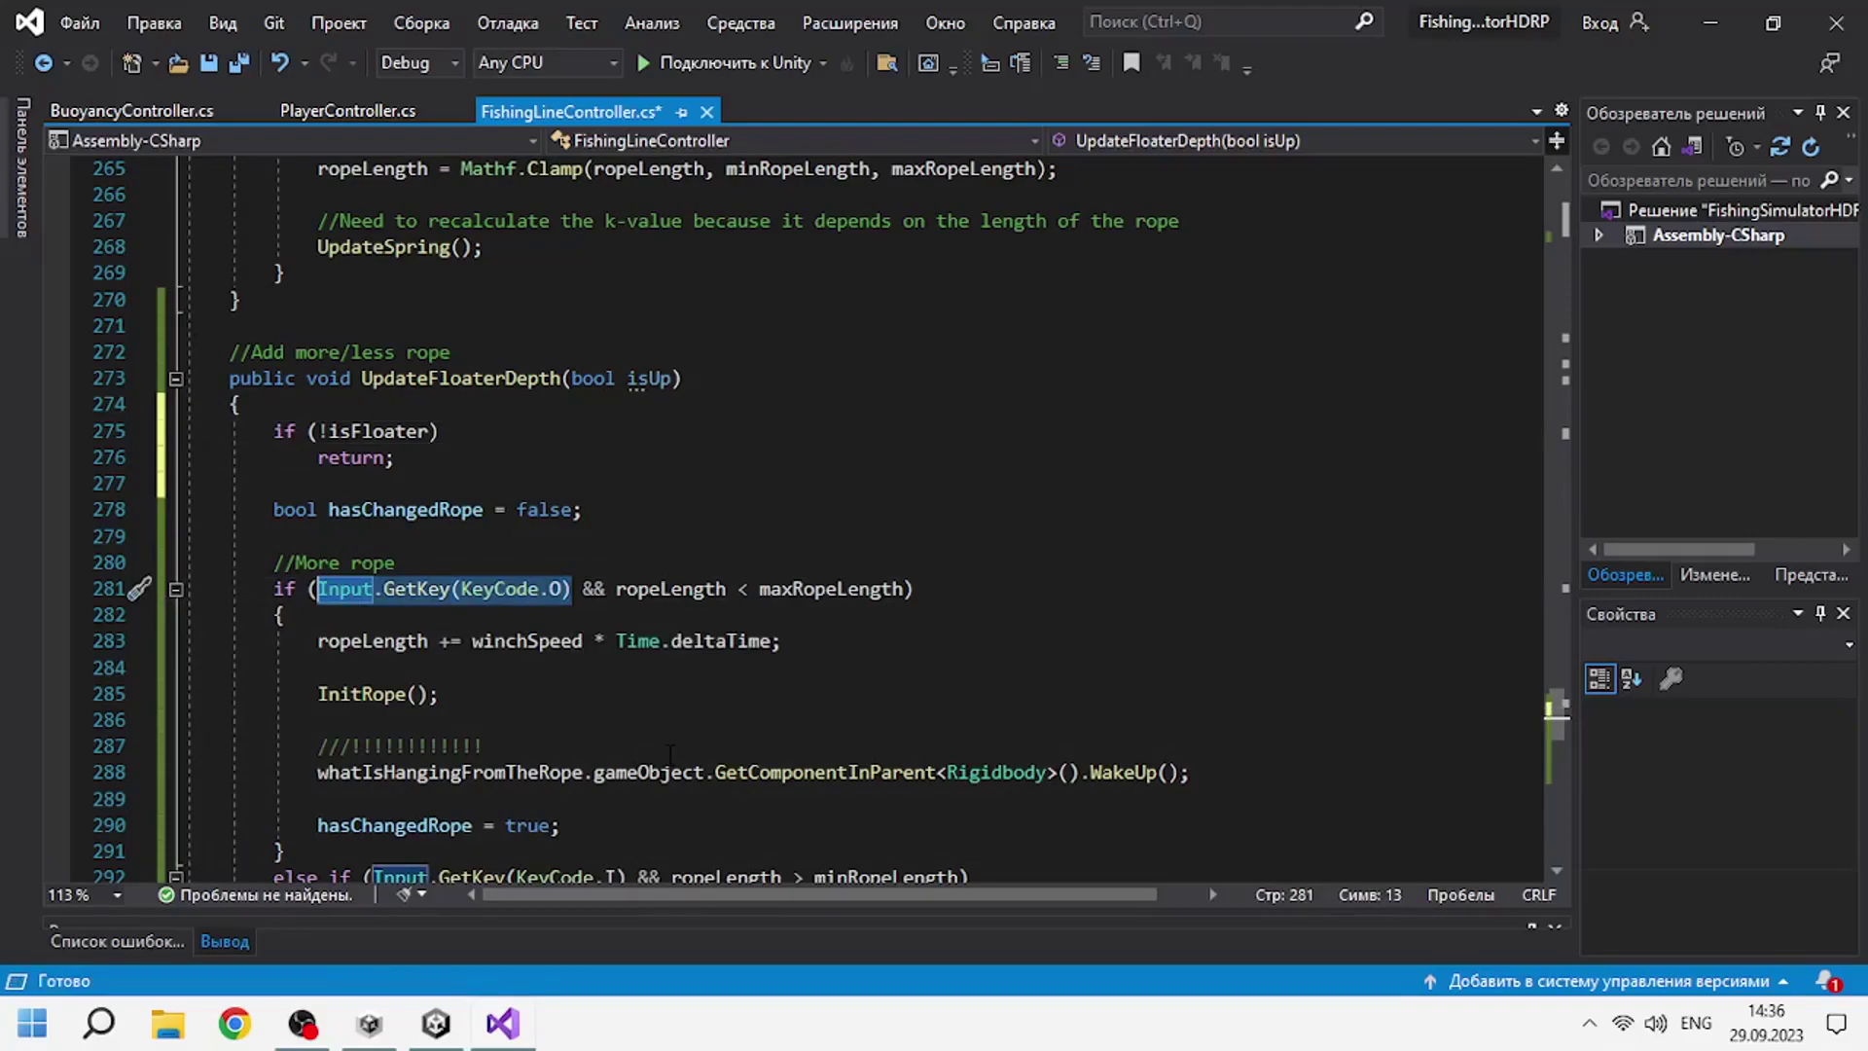
pyautogui.scroll(-1, 669, 754)
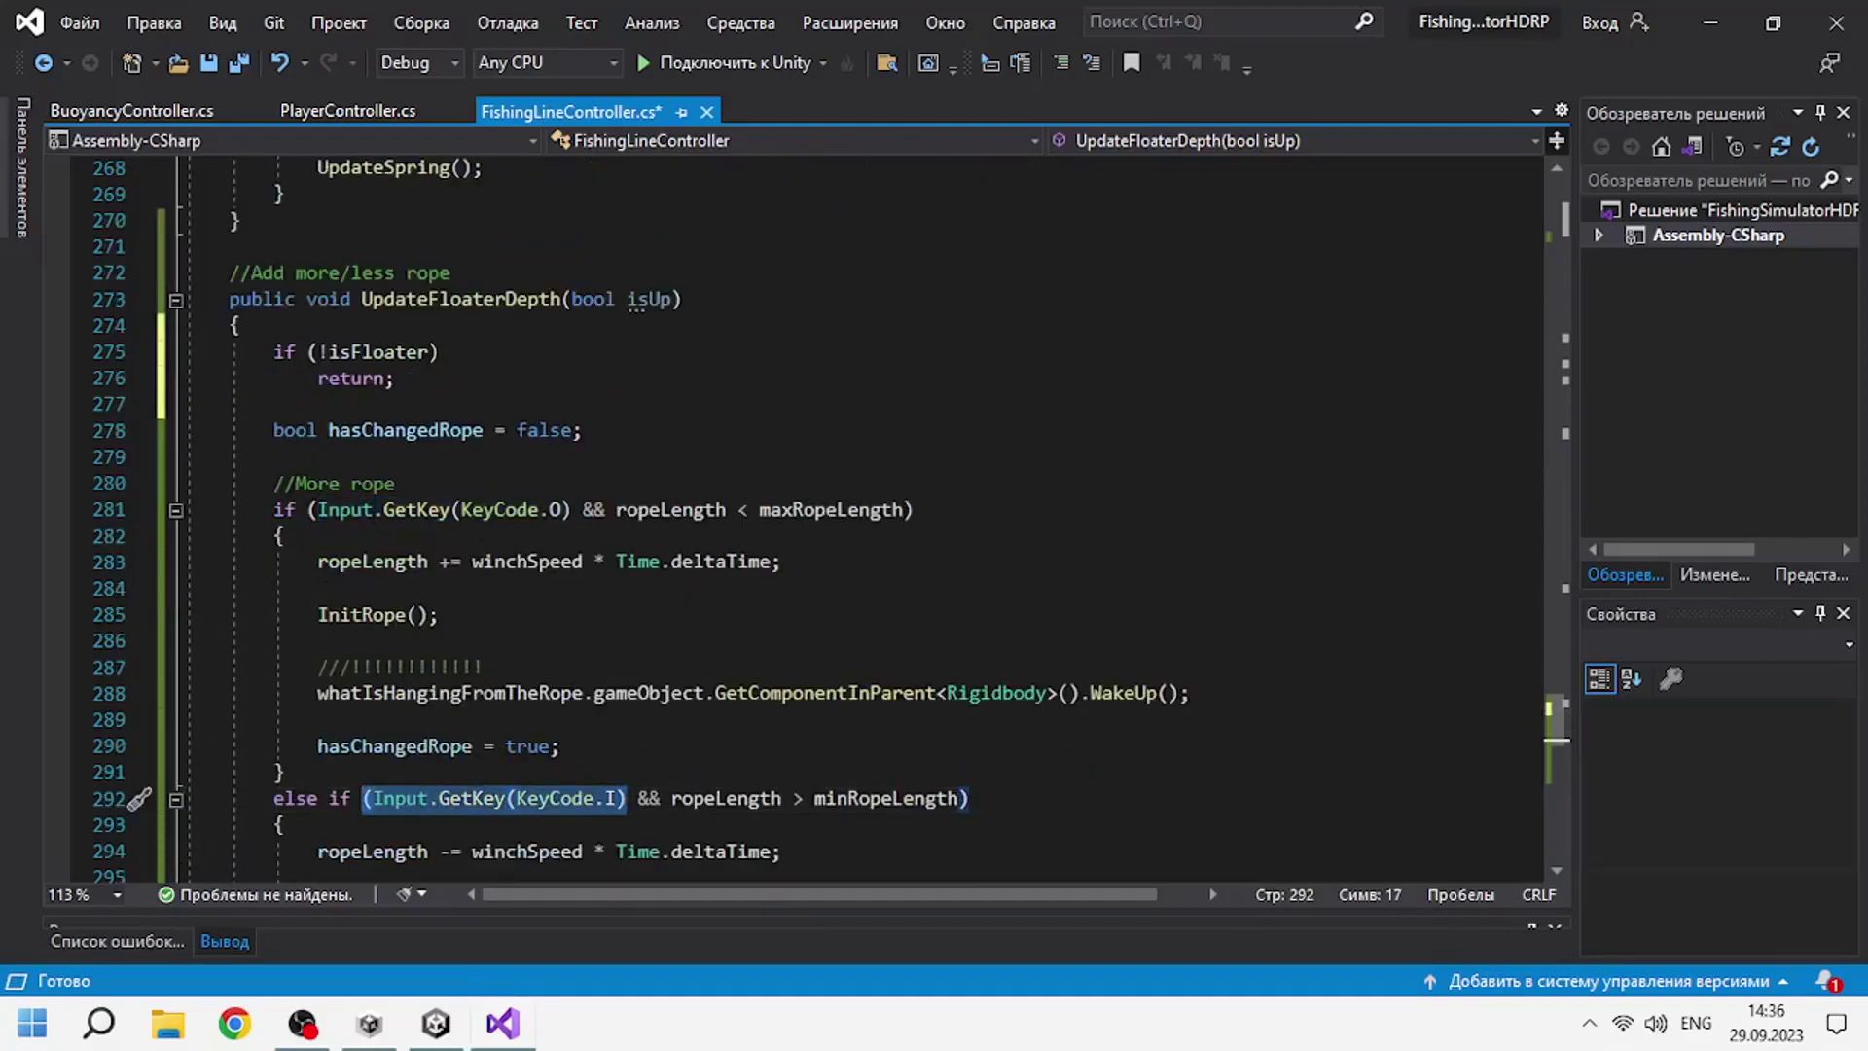
pyautogui.moveTo(571, 509); pyautogui.dragTo(486, 509)
pyautogui.write('isUp')
# Replace the I-key check with !isUp and save FishingLineController.cs.
pyautogui.moveTo(626, 799); pyautogui.dragTo(405, 799)
pyautogui.scroll(-2, 405, 799)
pyautogui.moveTo(370, 640); pyautogui.dragTo(626, 640)
pyautogui.write('!isUp')
pyautogui.hotkey('ctrl', 's')
pyautogui.scroll(-1, 610, 569)
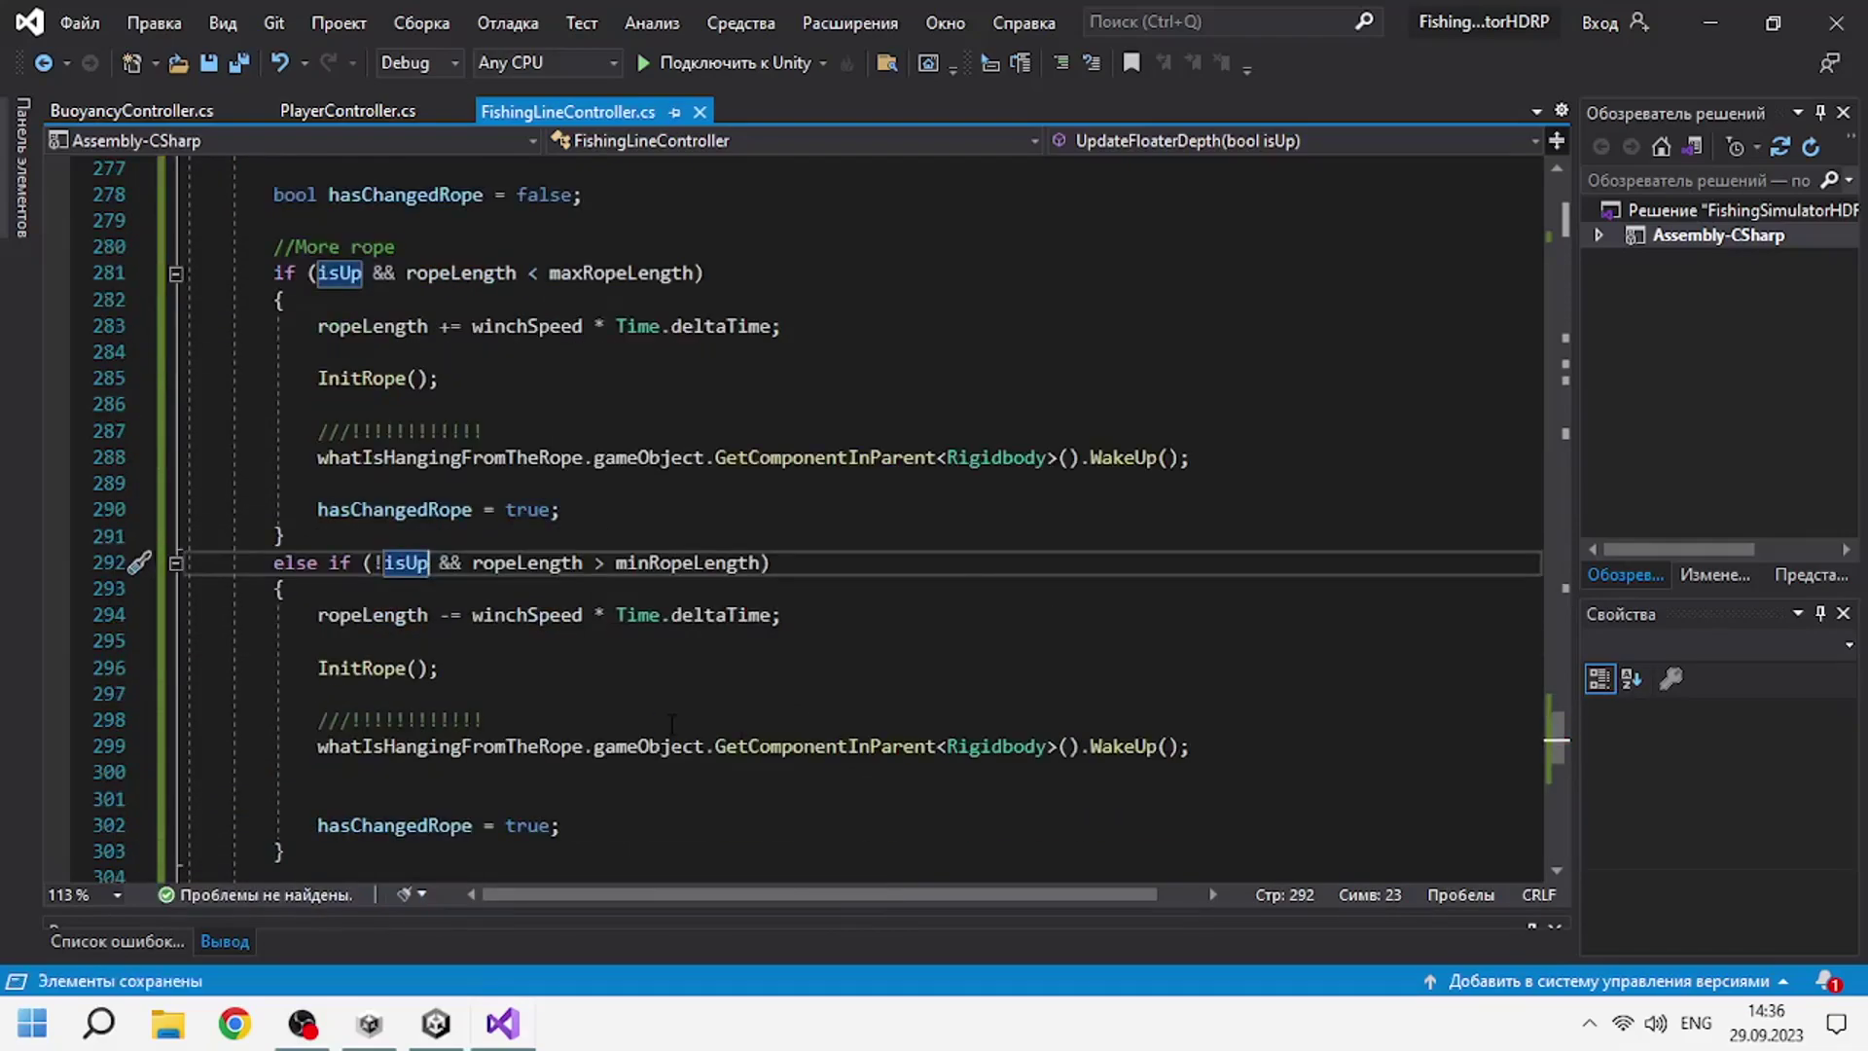
pyautogui.scroll(3, 618, 633)
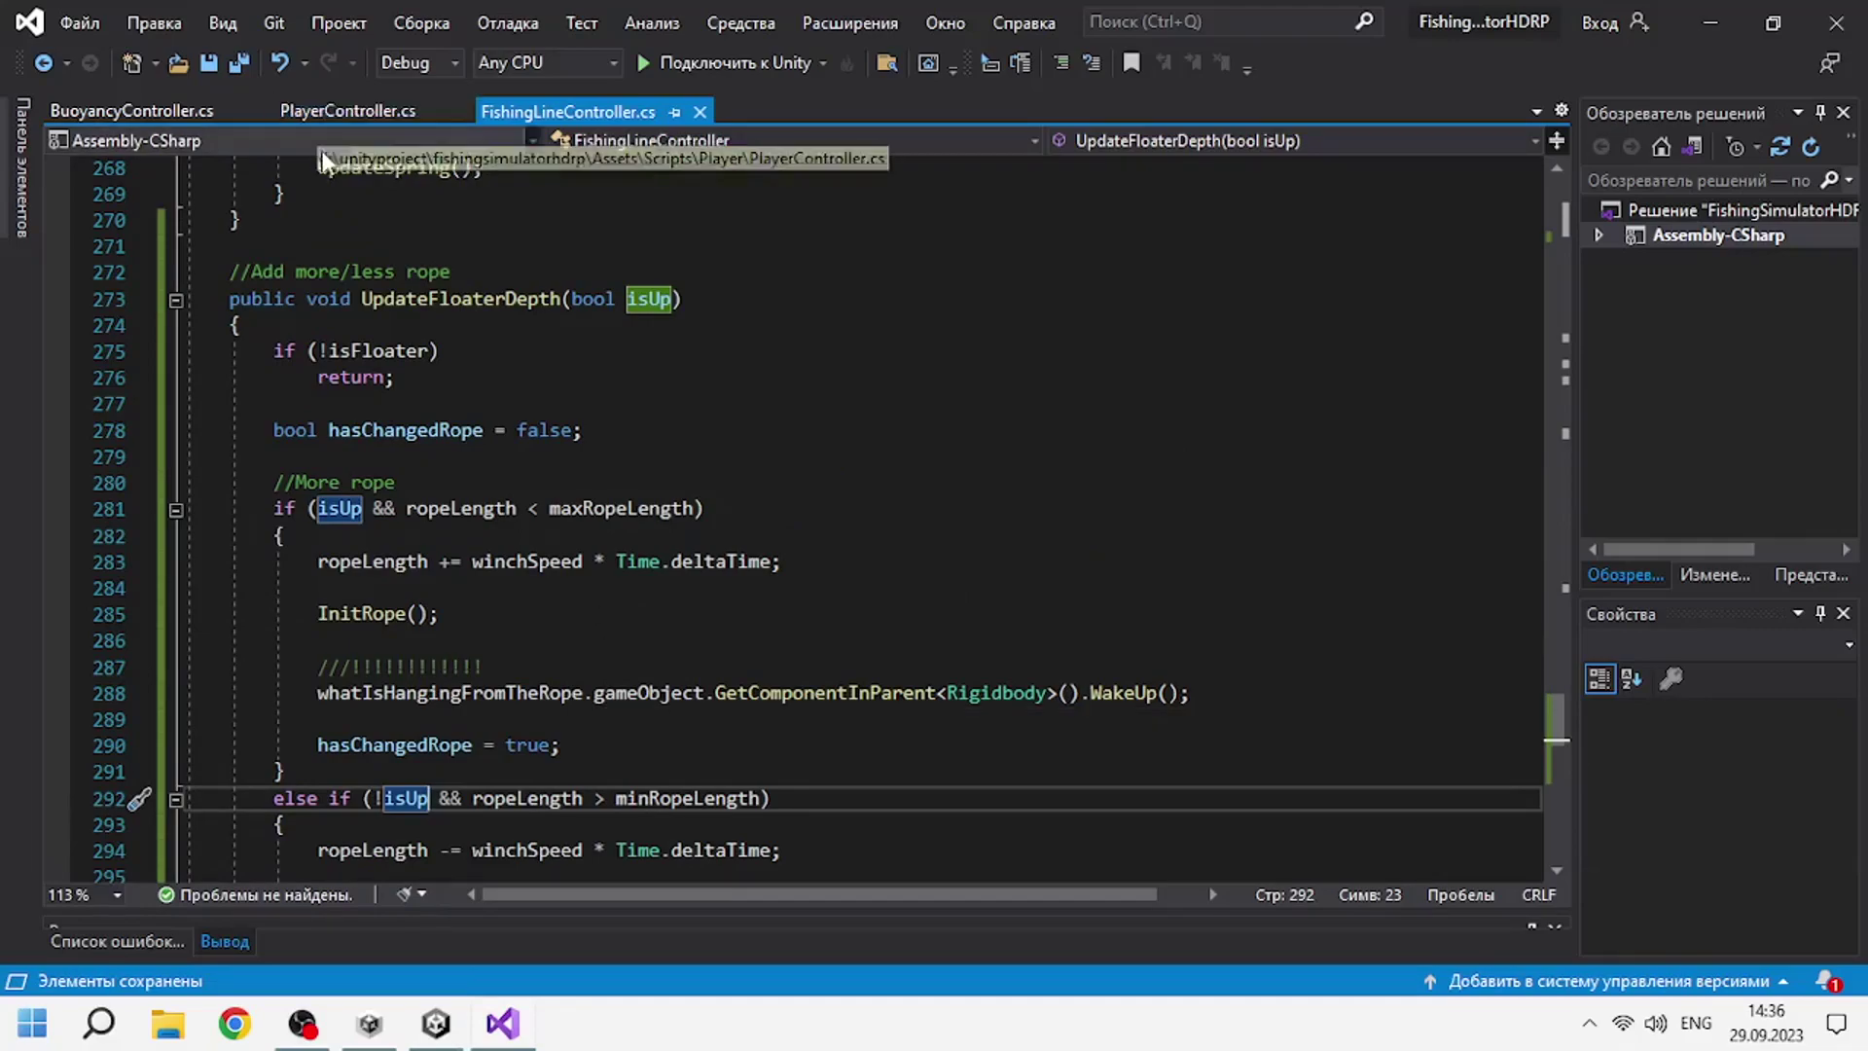
pyautogui.scroll(6, 681, 487)
pyautogui.scroll(2, 681, 487)
pyautogui.scroll(-7, 366, 220)
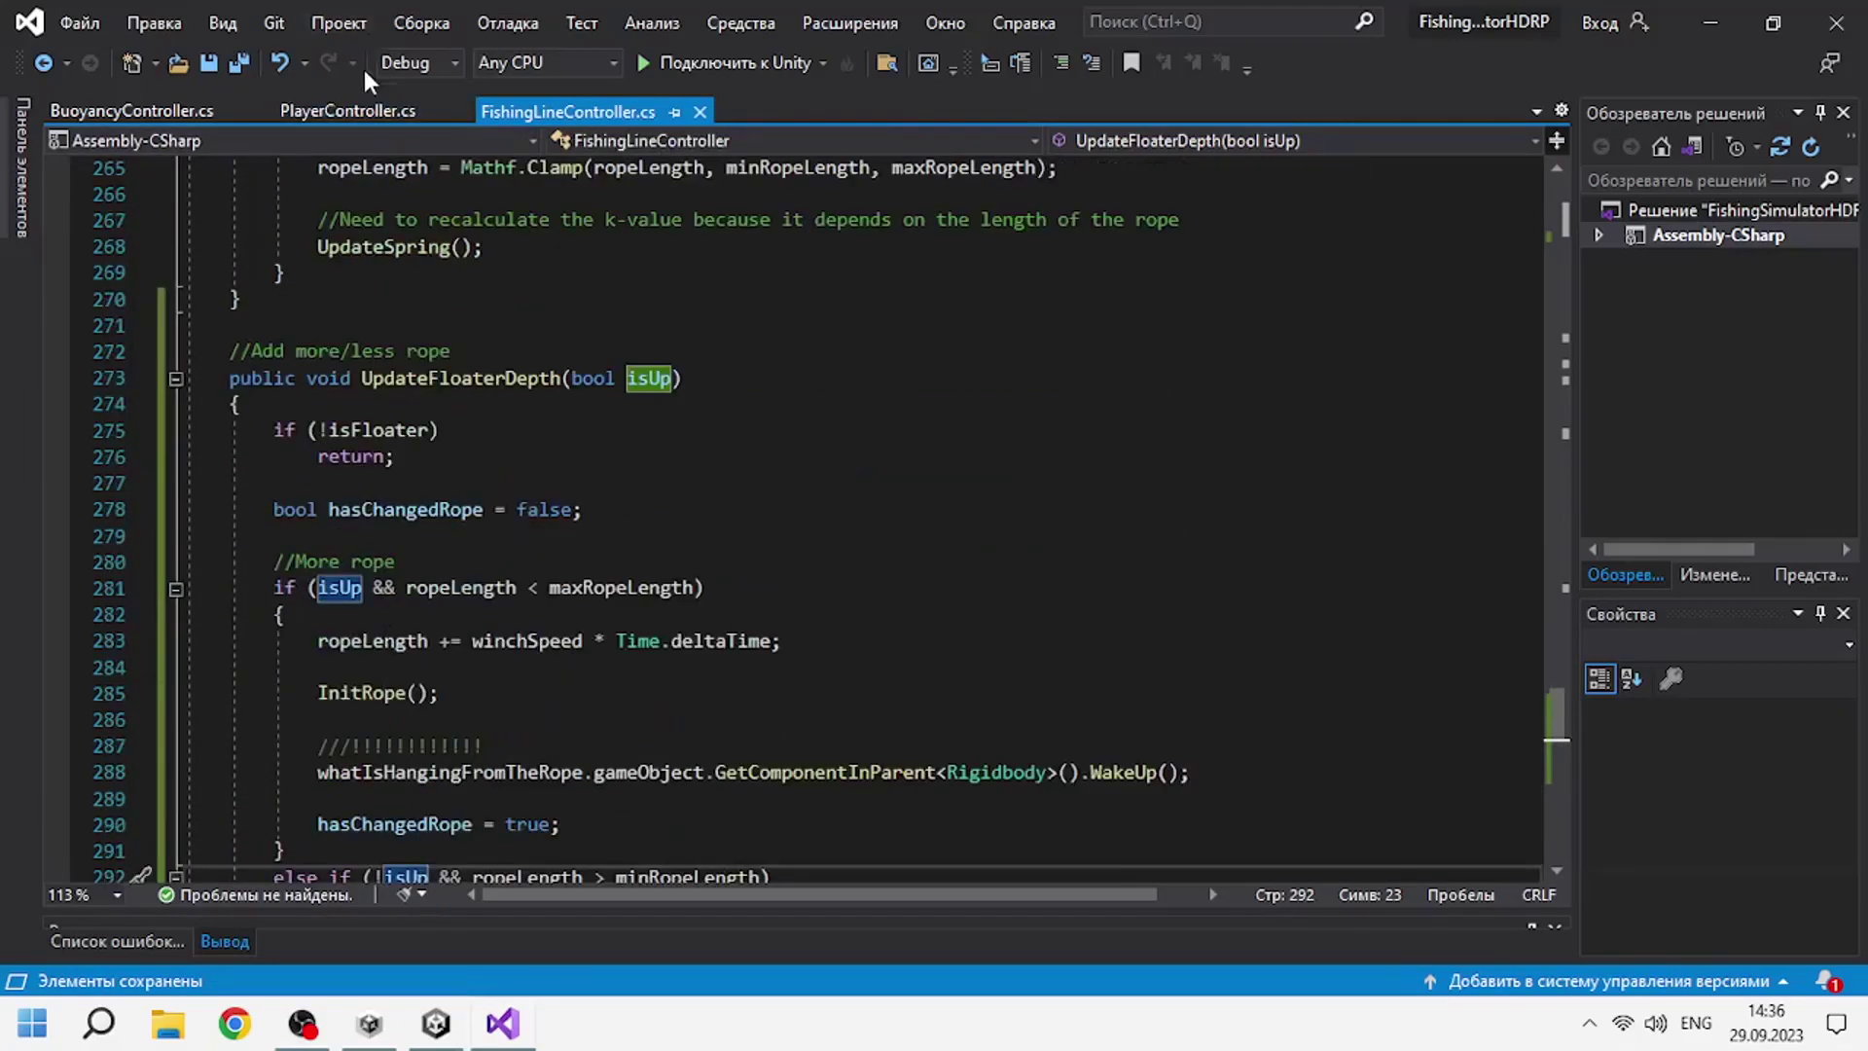
pyautogui.click(348, 109)
pyautogui.scroll(20, 530, 582)
# Add the field [SerializeField] private FishingLineController floaterLineController; after gameState.
pyautogui.scroll(20, 531, 582)
pyautogui.scroll(8, 530, 582)
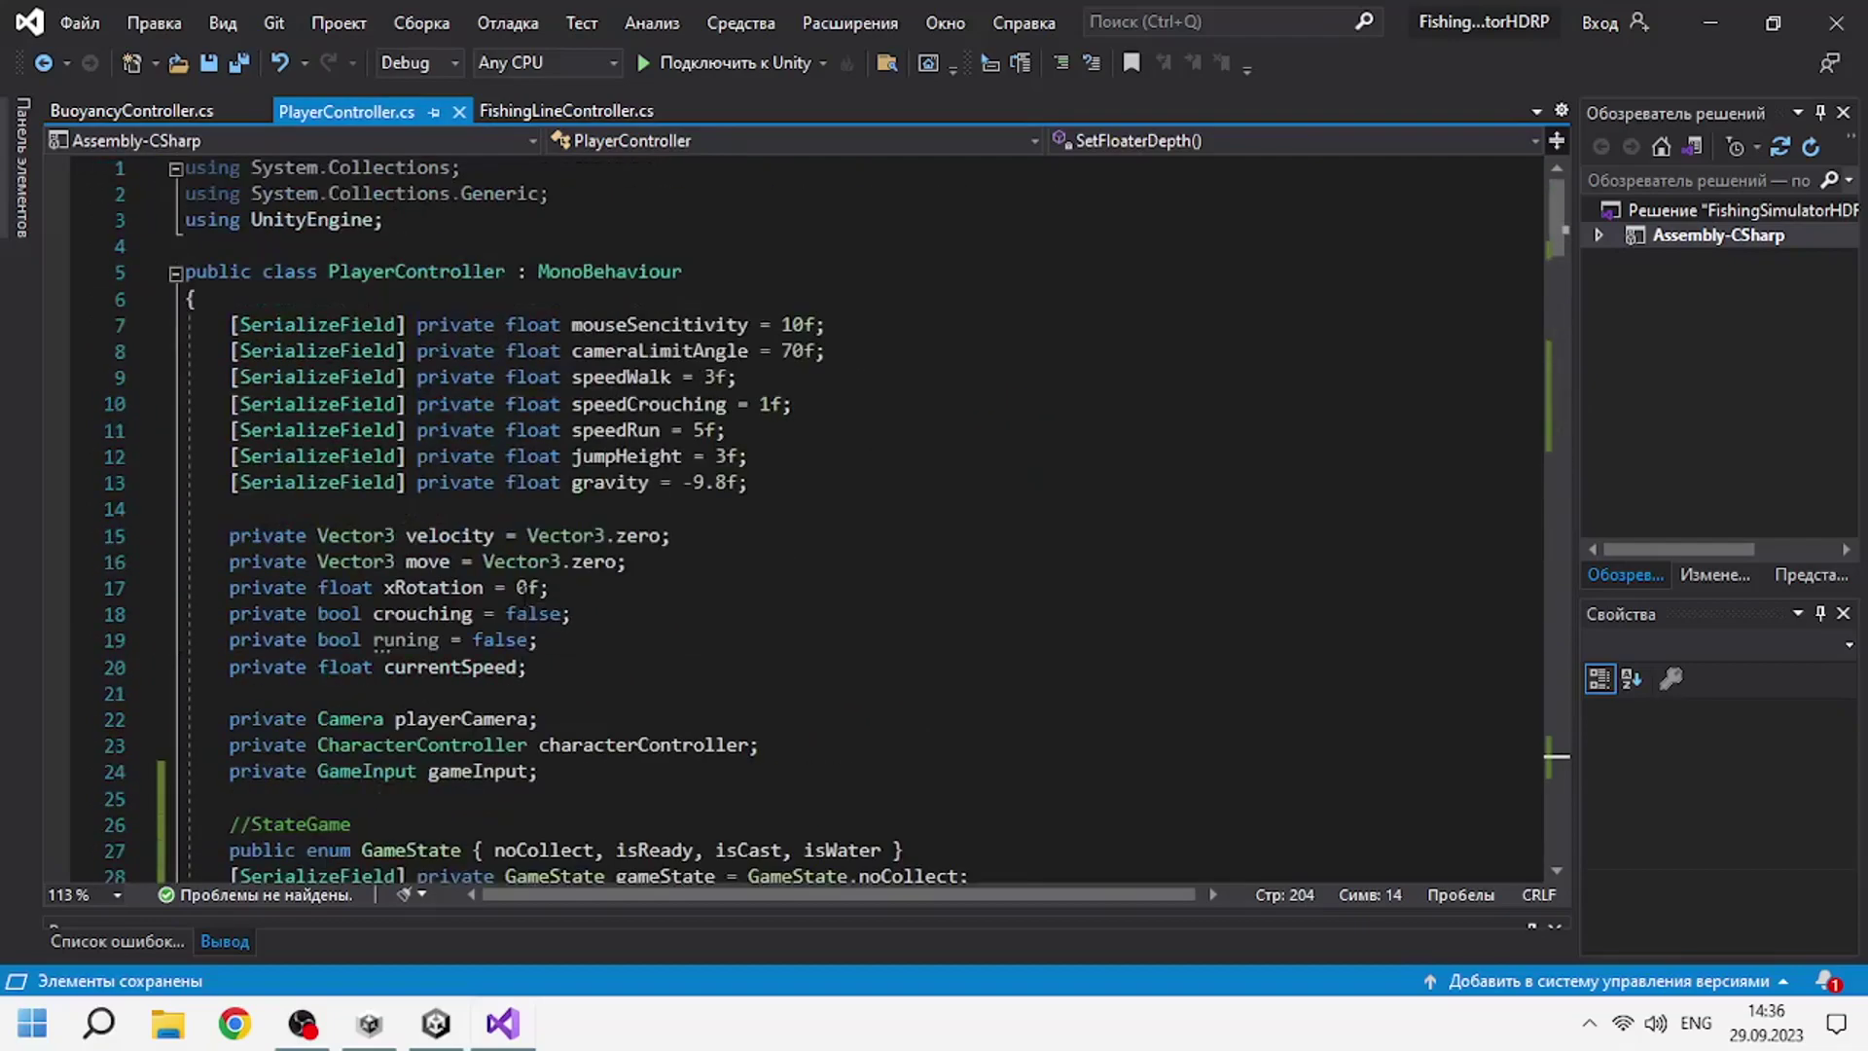
pyautogui.scroll(-1, 531, 581)
pyautogui.scroll(-1, 531, 582)
pyautogui.click(1007, 730)
pyautogui.press('Return')
pyautogui.press('Return')
pyautogui.write('SerializeField] private ')
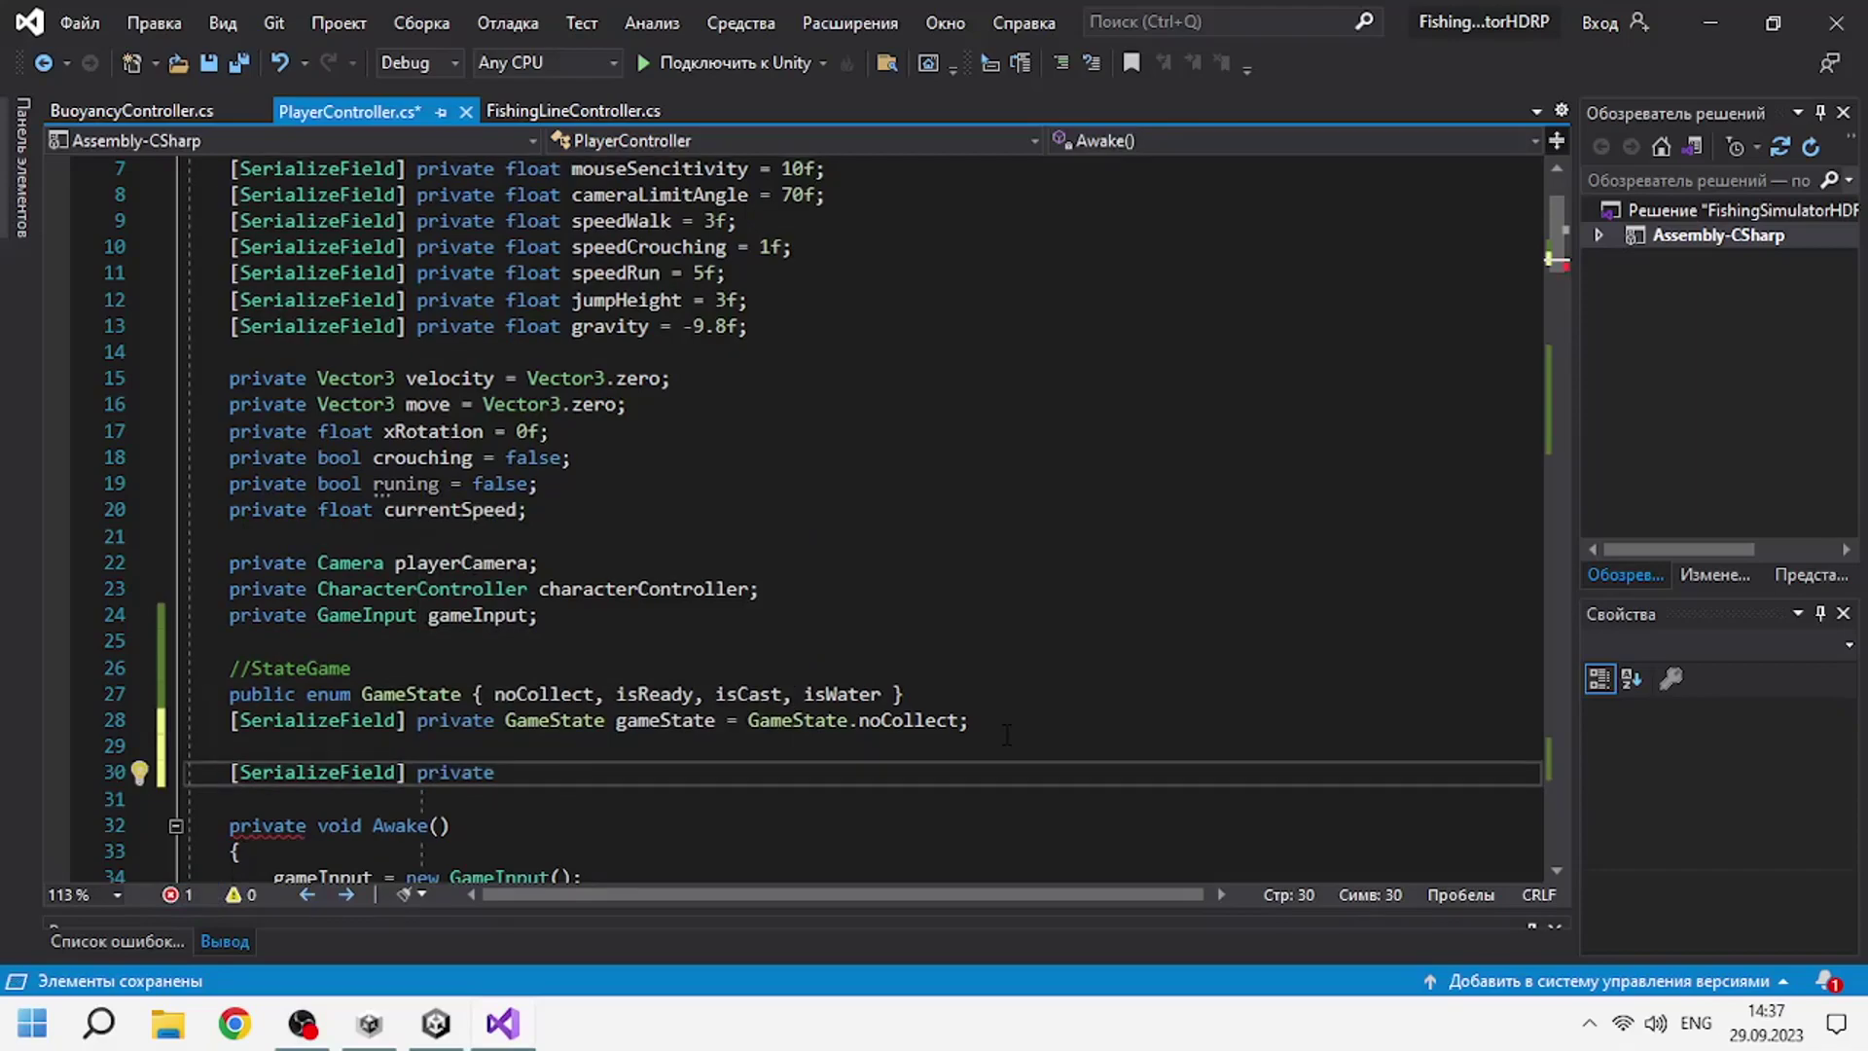
pyautogui.write('FishingLineController ')
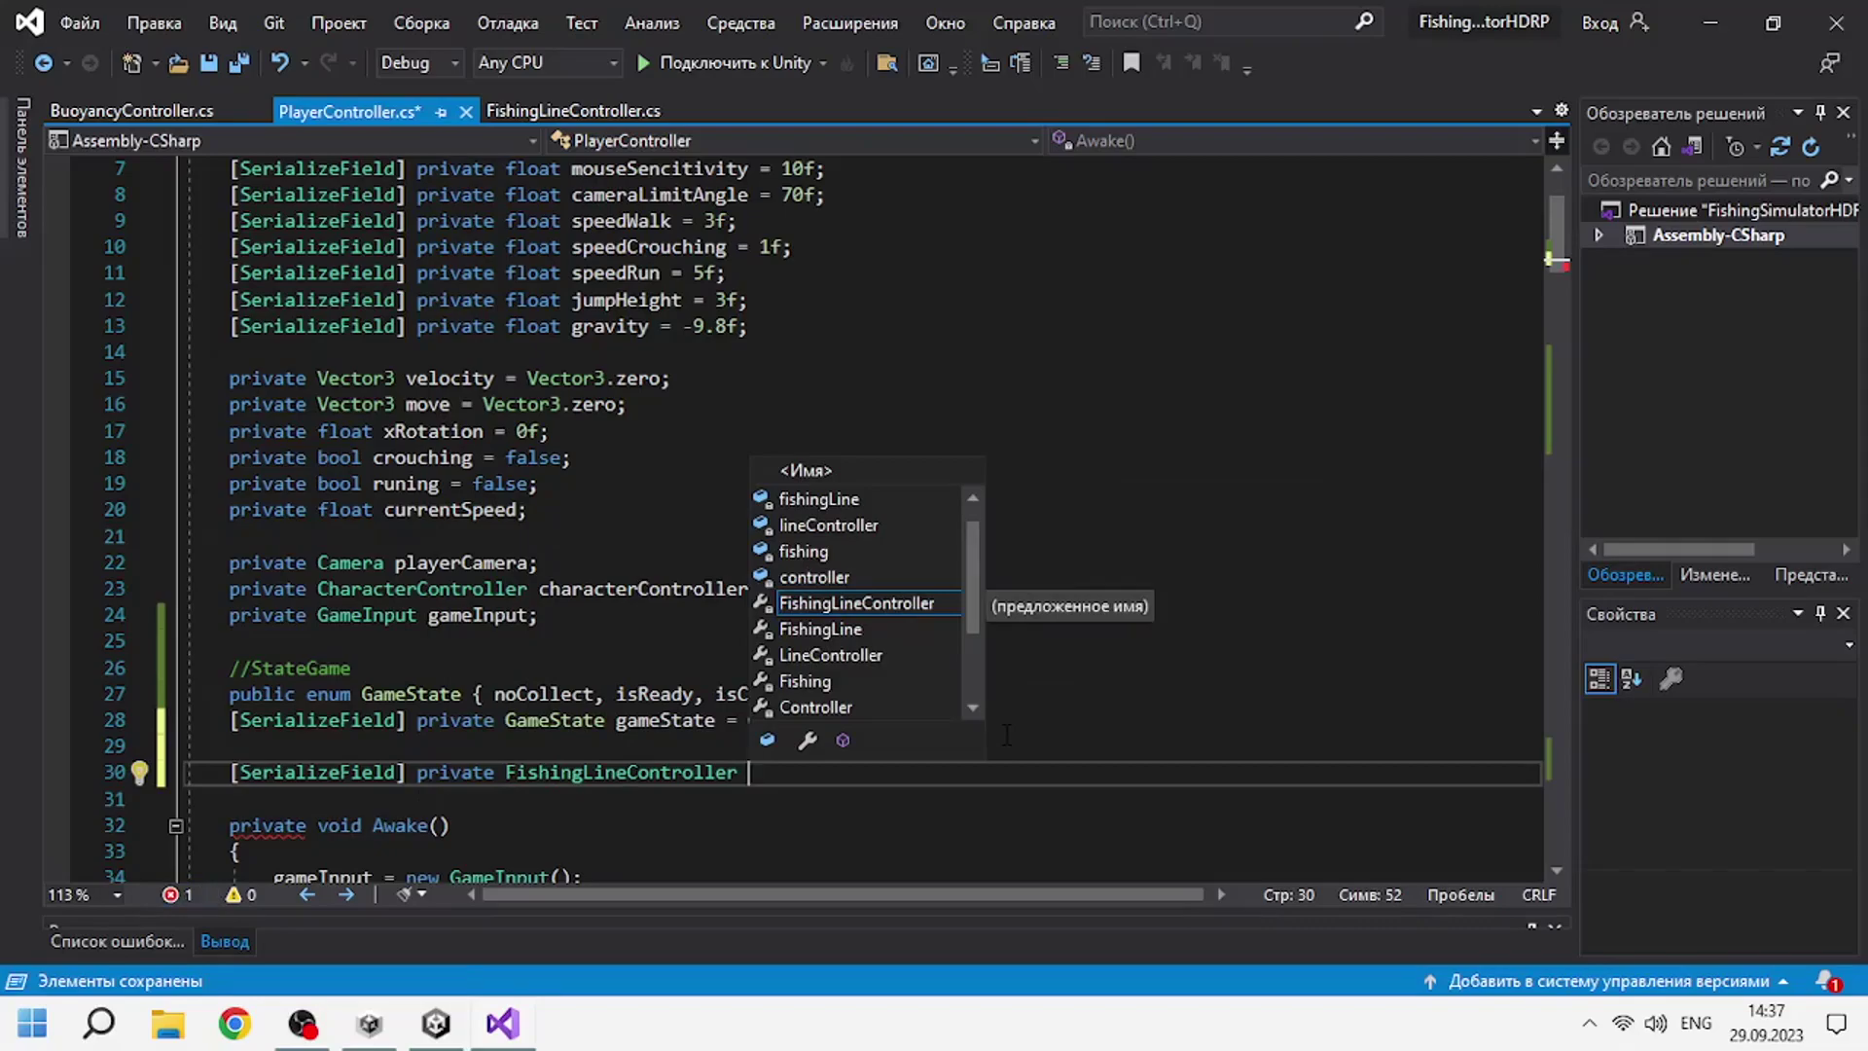
pyautogui.write('floater;')
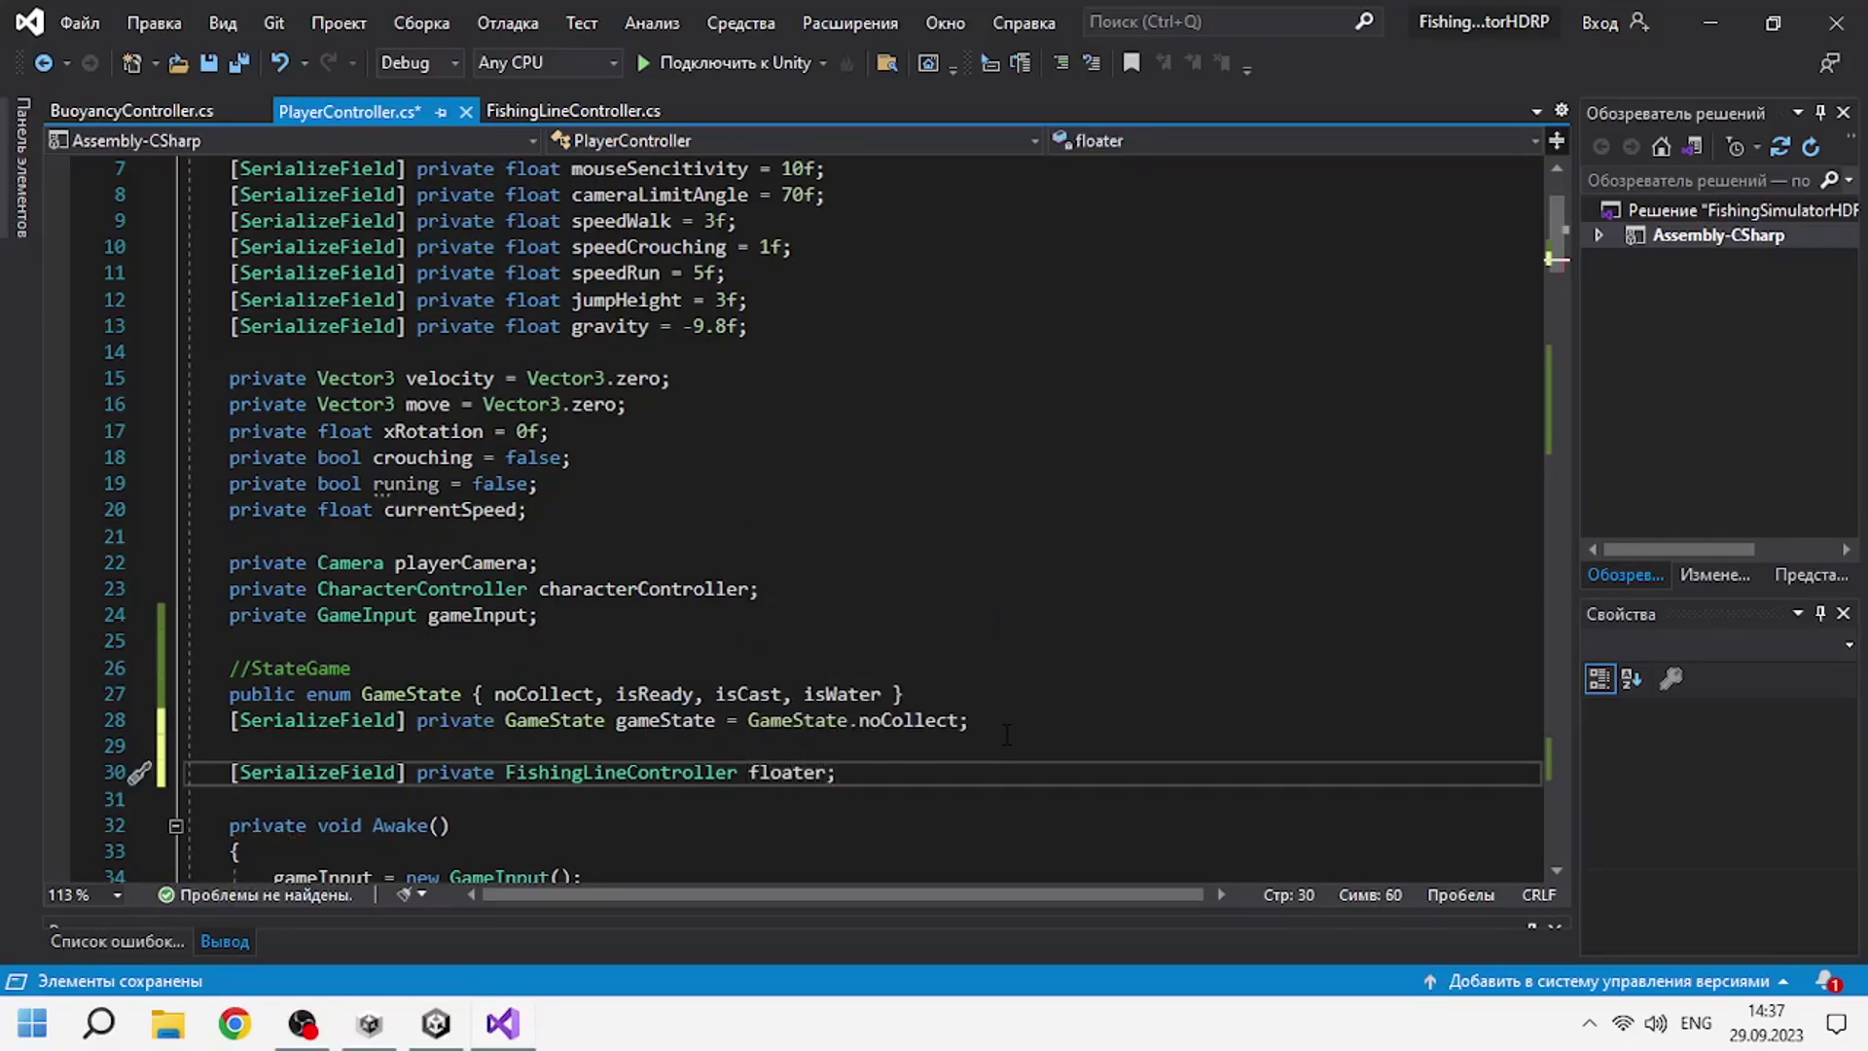
pyautogui.scroll(-1, 918, 709)
pyautogui.scroll(-3, 919, 709)
pyautogui.scroll(-20, 918, 710)
pyautogui.scroll(-20, 918, 710)
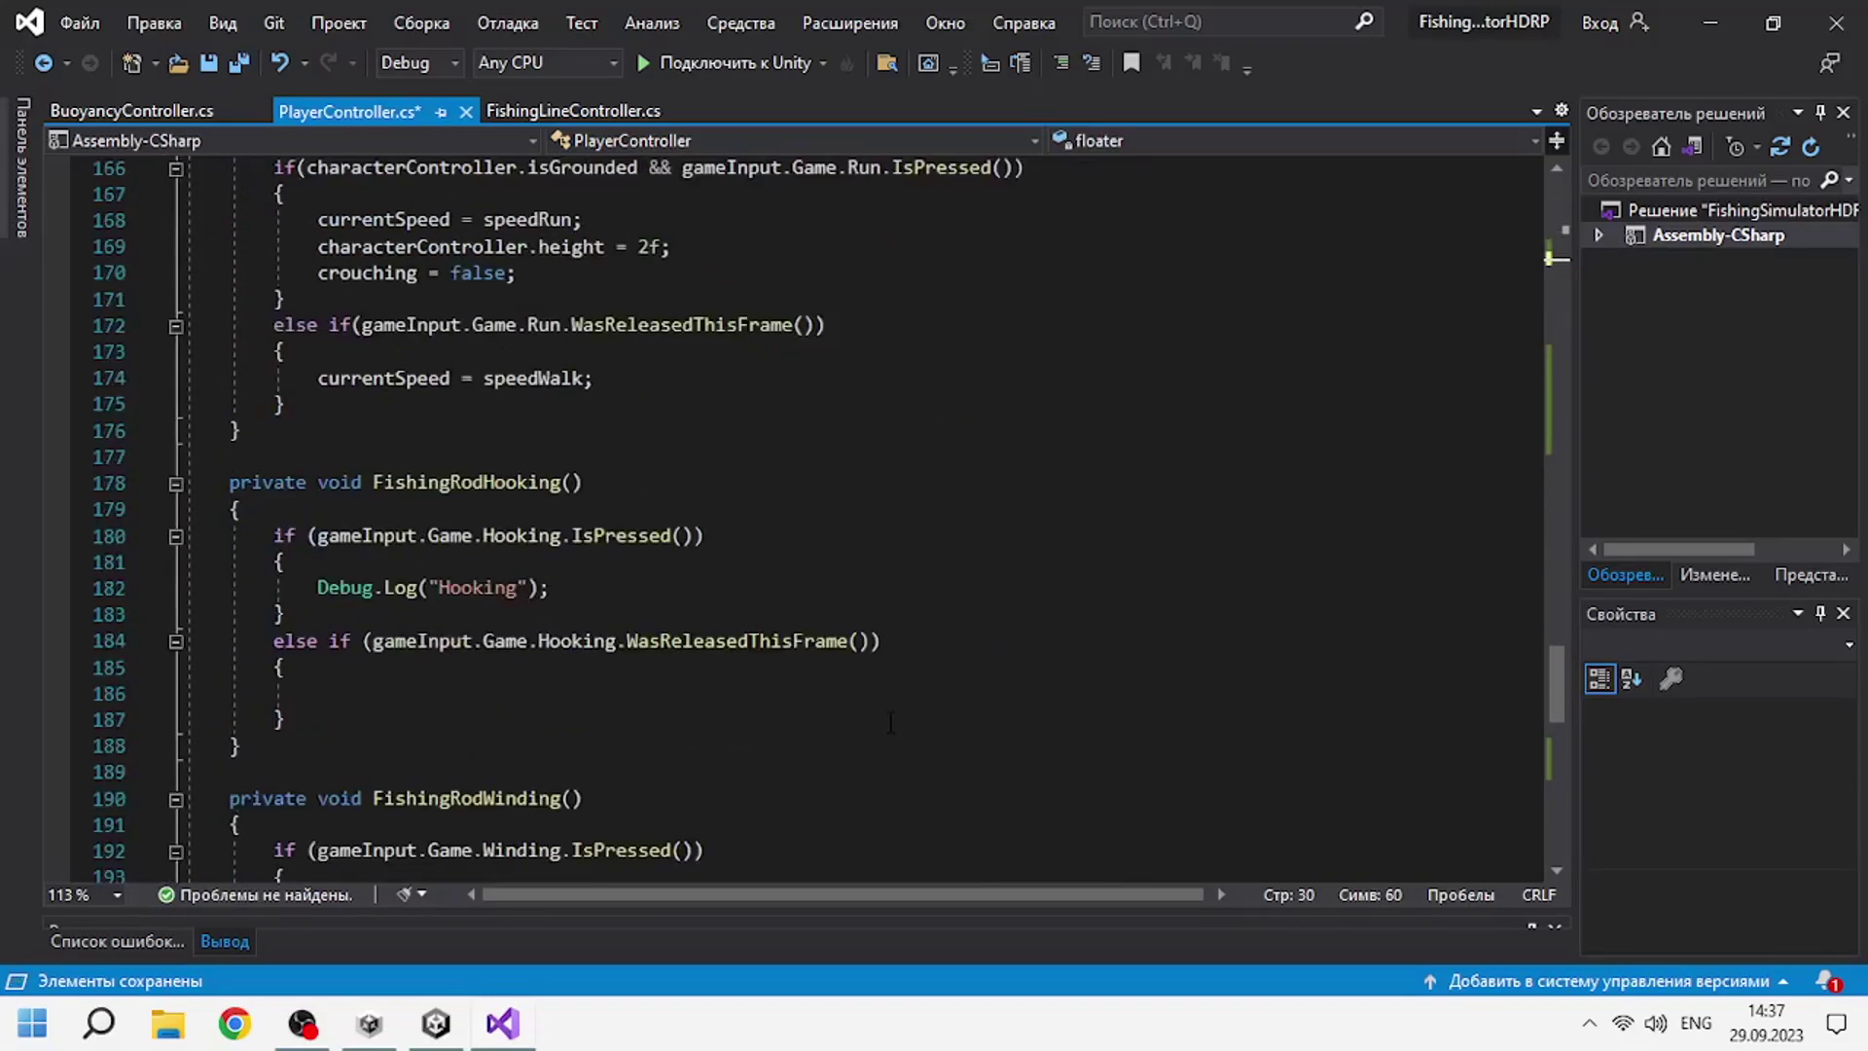
pyautogui.scroll(-5, 919, 710)
pyautogui.scroll(20, 906, 704)
pyautogui.scroll(20, 906, 705)
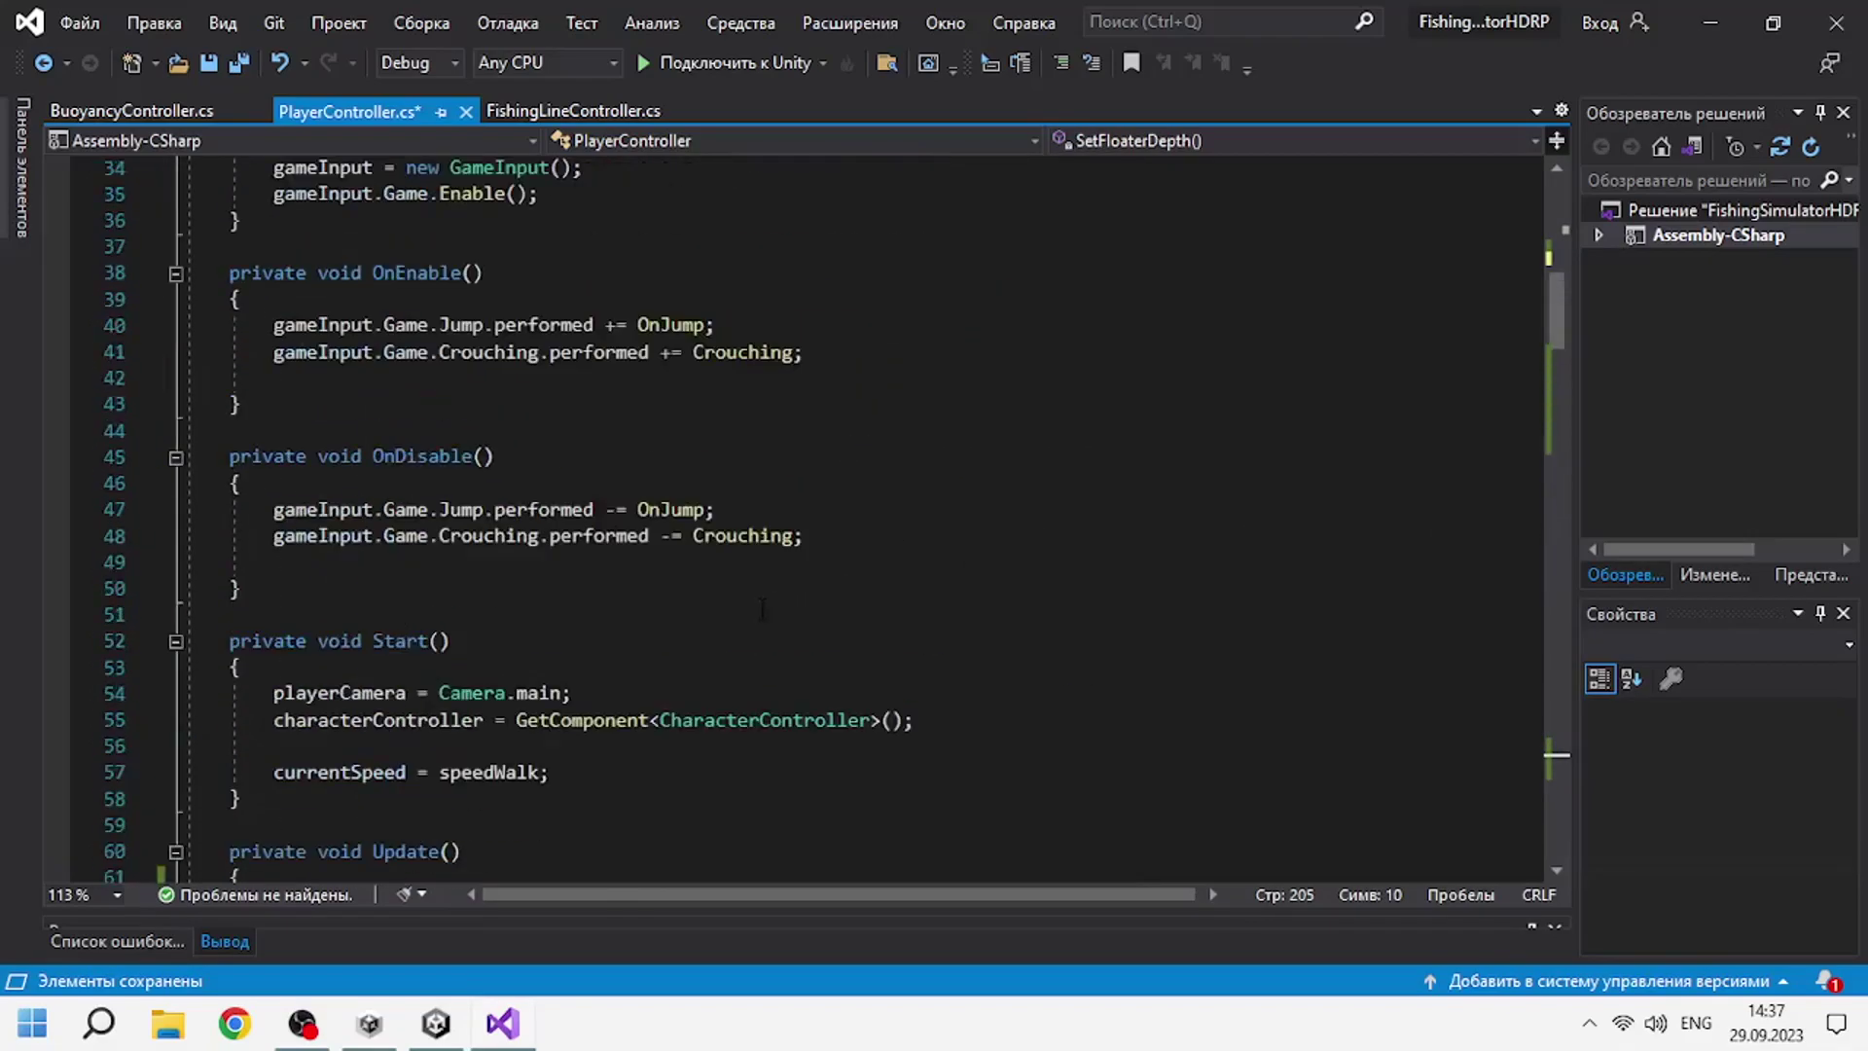
pyautogui.scroll(7, 906, 704)
pyautogui.click(826, 613)
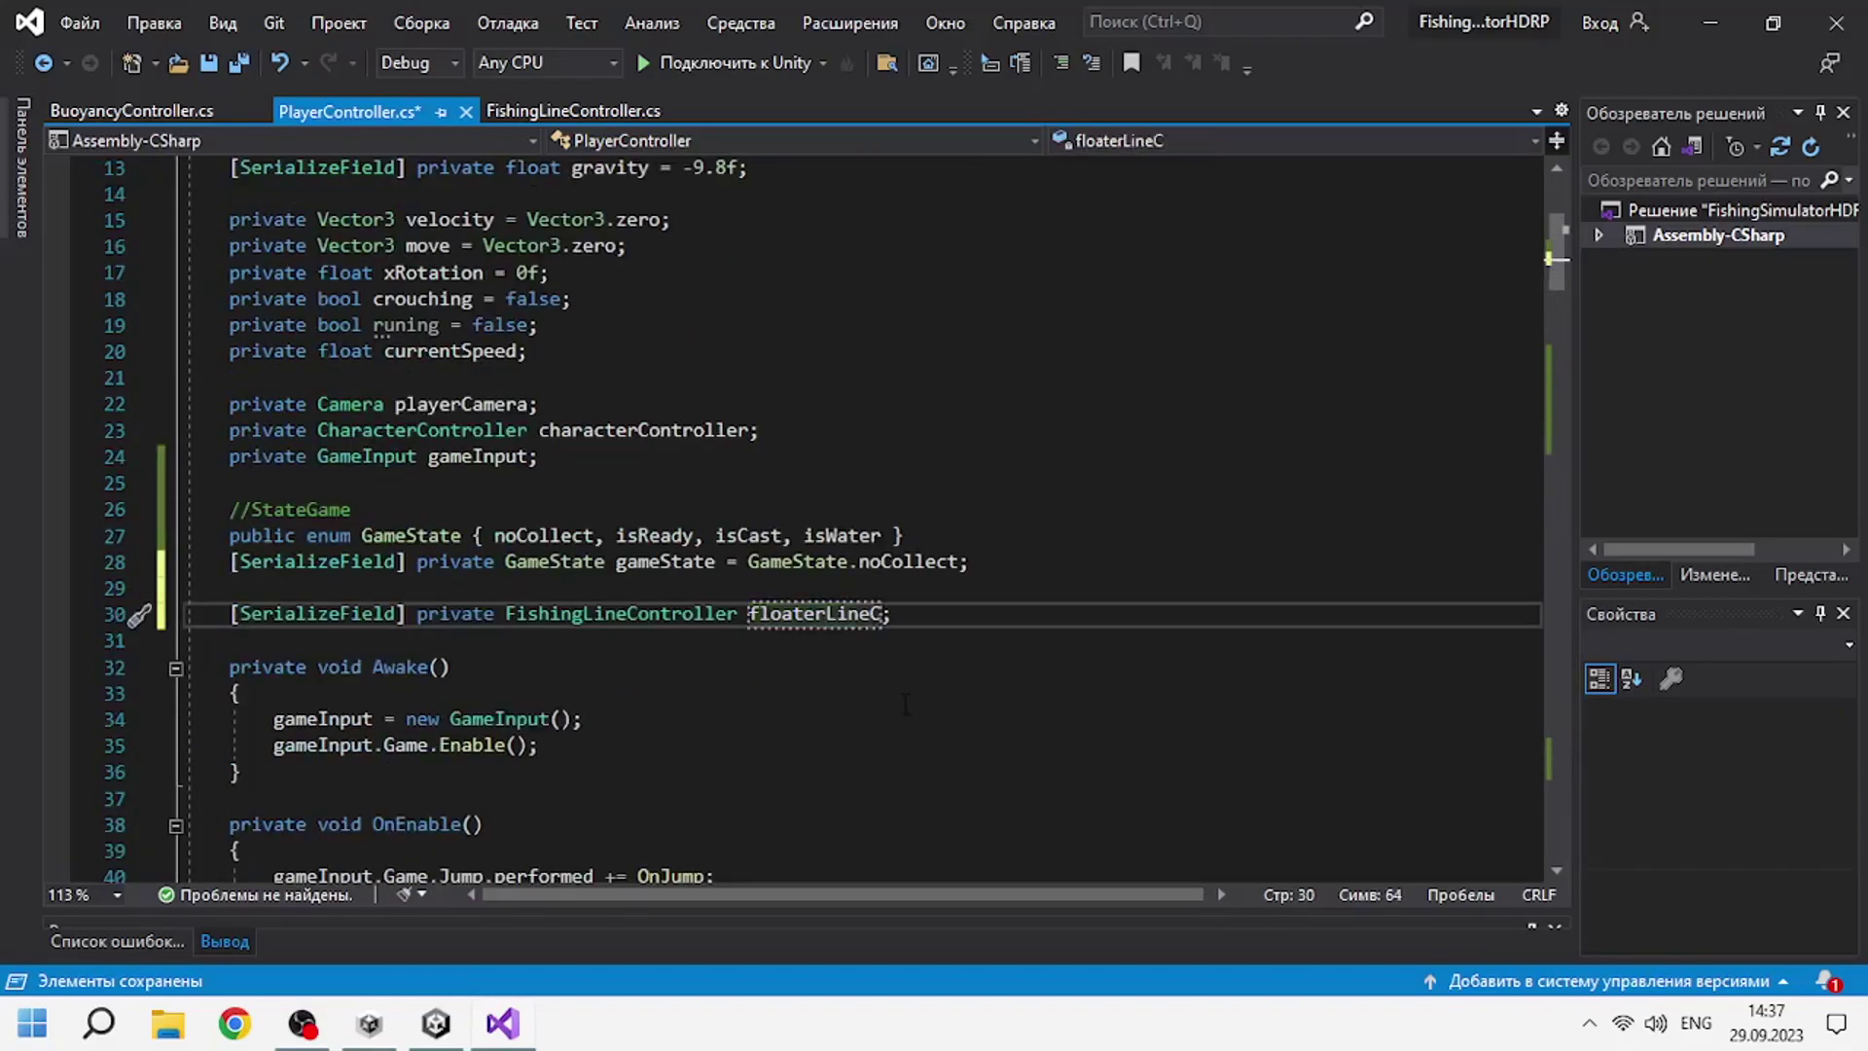
pyautogui.write('r')
pyautogui.click(906, 705)
# In SetFloaterDepth, call floaterLineController.UpdateFloaterDepth(true) for up and (false) for down, then save.
pyautogui.moveTo(1557, 279); pyautogui.dragTo(1557, 785)
pyautogui.click(319, 509)
pyautogui.write('flo')
pyautogui.press('Down')
pyautogui.write('.')
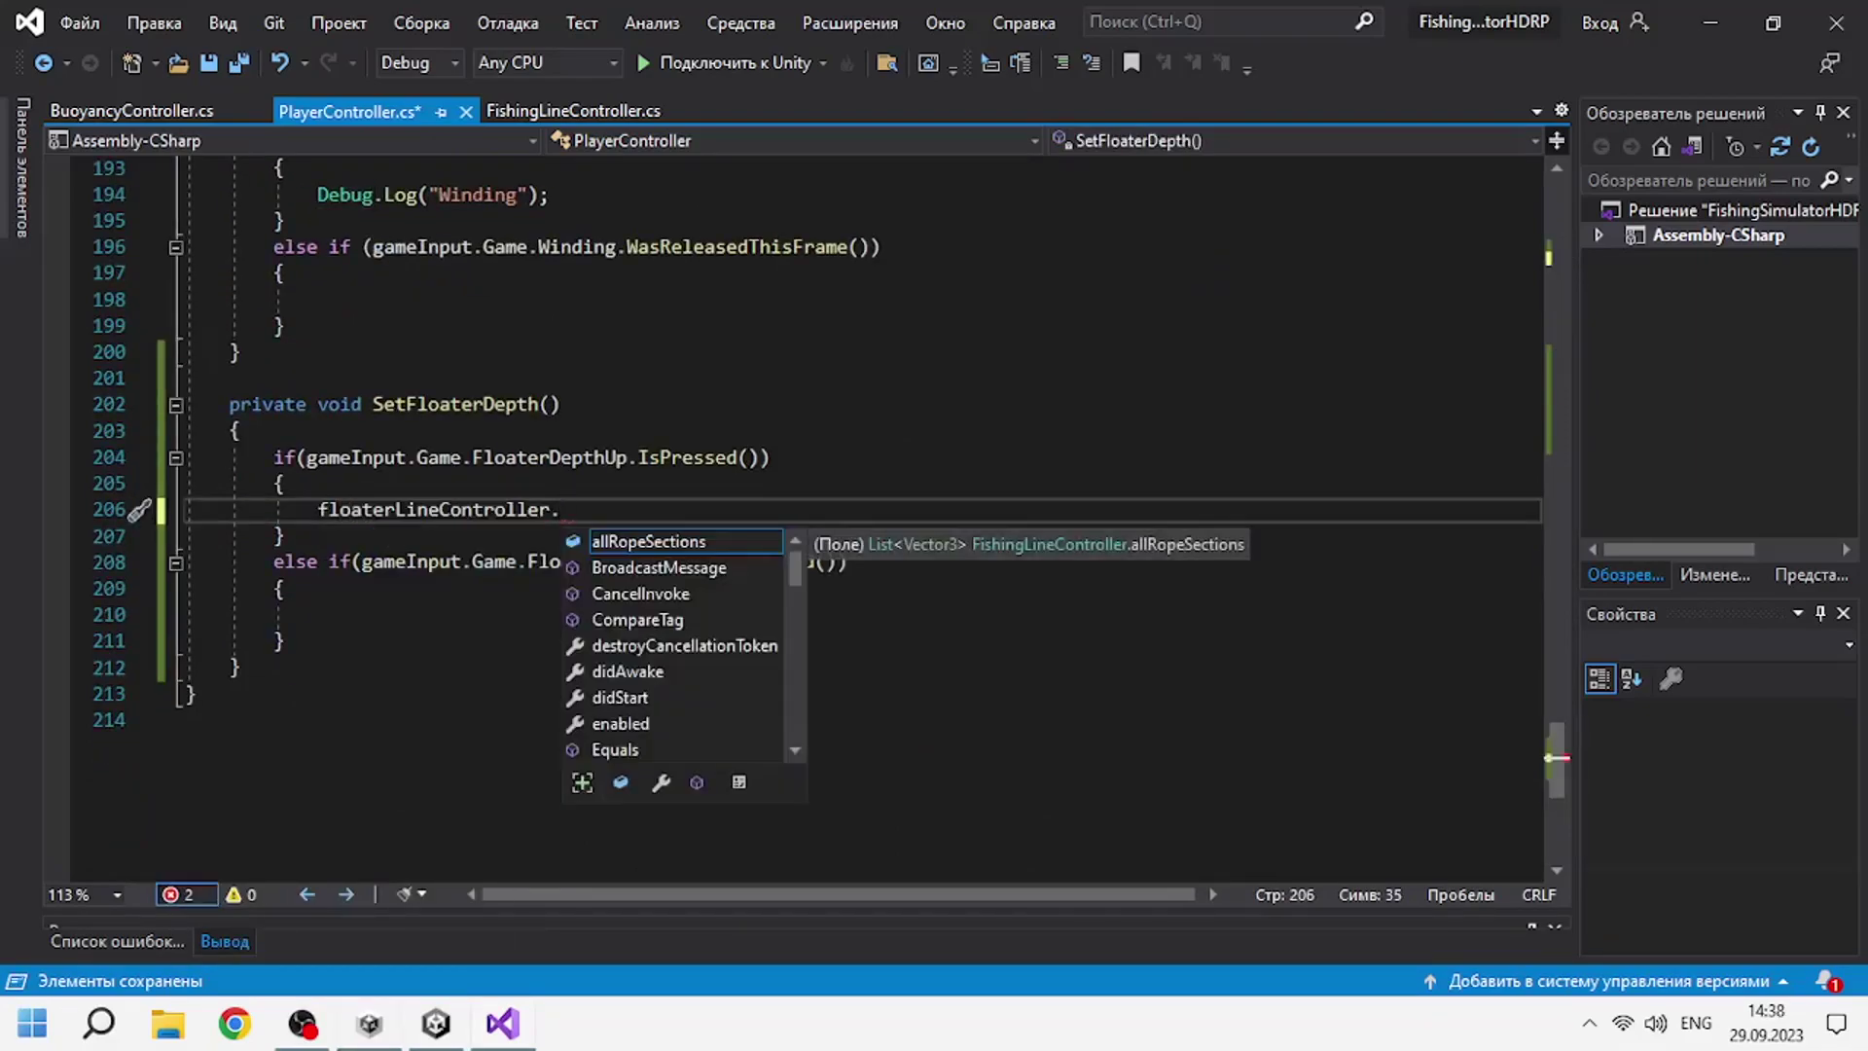
pyautogui.write('up')
pyautogui.press('Tab')
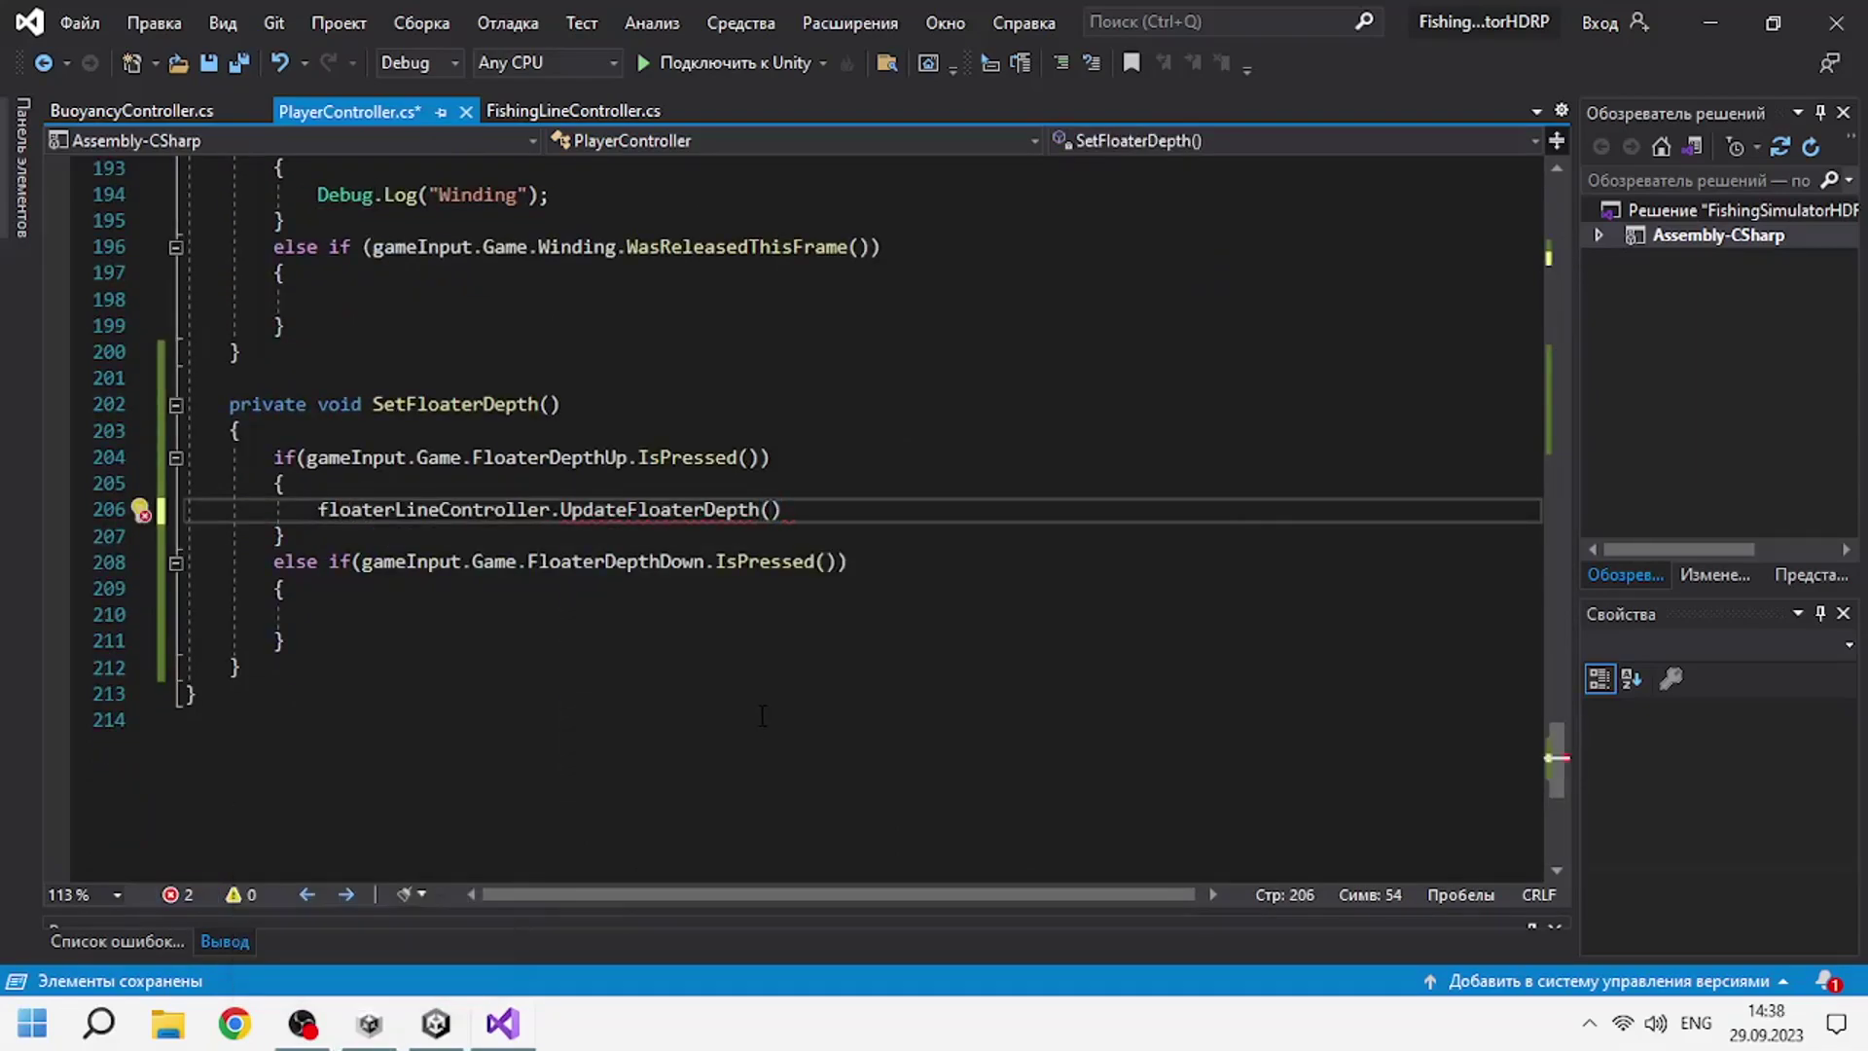
pyautogui.write('true')
pyautogui.press('End')
pyautogui.write(';')
pyautogui.press('Down')
pyautogui.press('Down')
pyautogui.press('Down')
pyautogui.press('Down')
pyautogui.write('floaterLineController.UpdateFloaterDepth(true);')
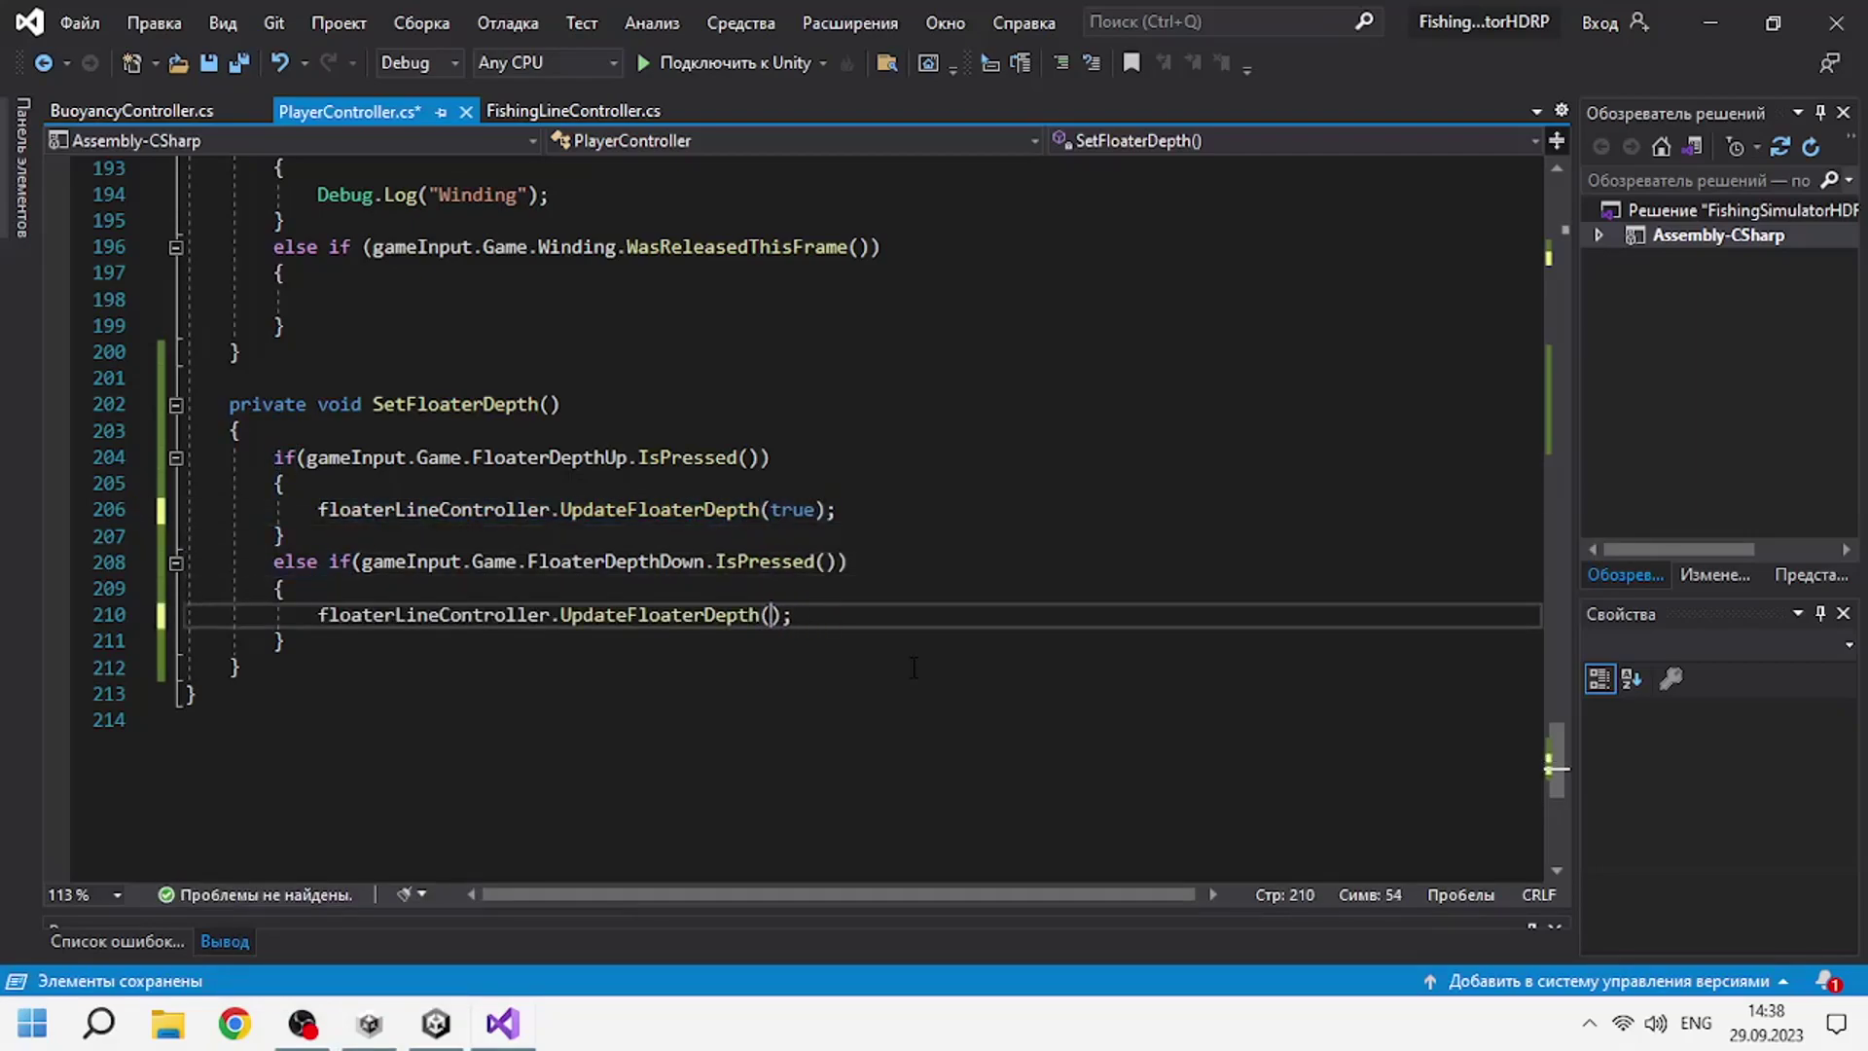
pyautogui.write('false')
pyautogui.hotkey('ctrl', 's')
# Save the FishingLineController script as well.
pyautogui.click(164, 116)
pyautogui.scroll(8, 505, 530)
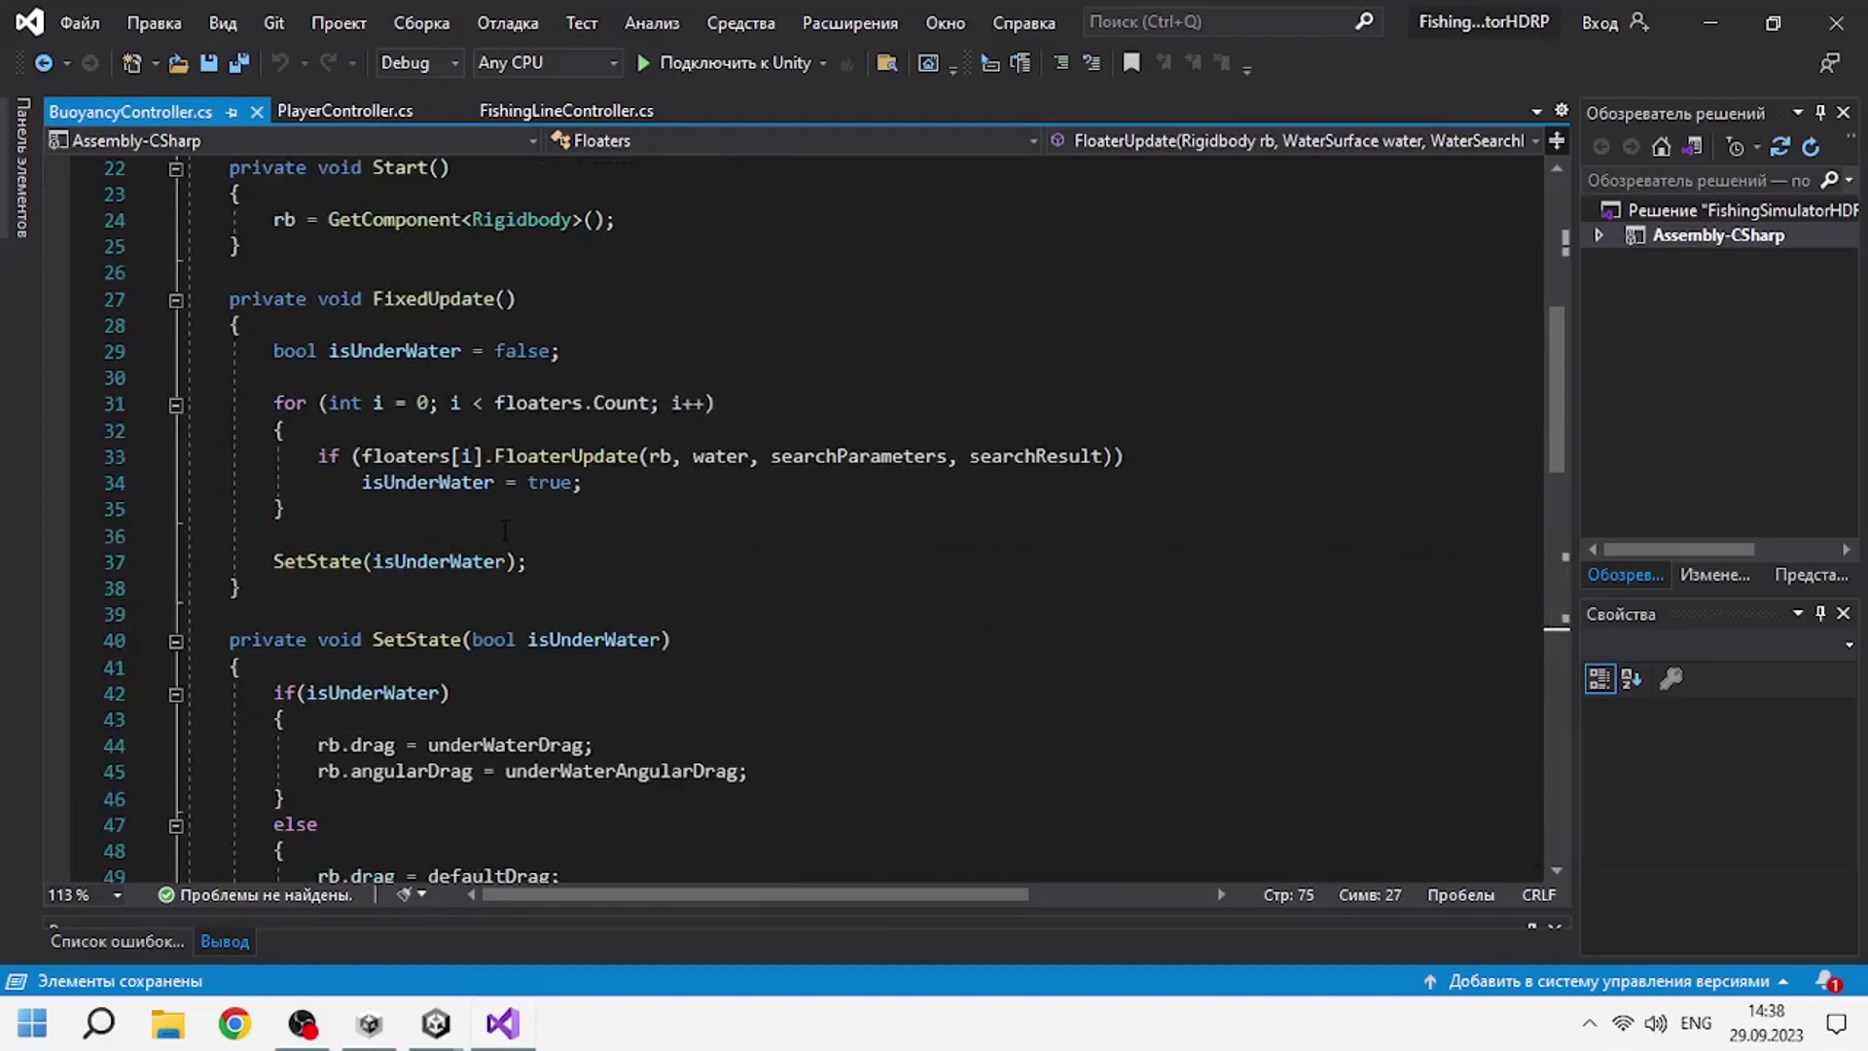
pyautogui.click(551, 115)
pyautogui.scroll(13, 575, 403)
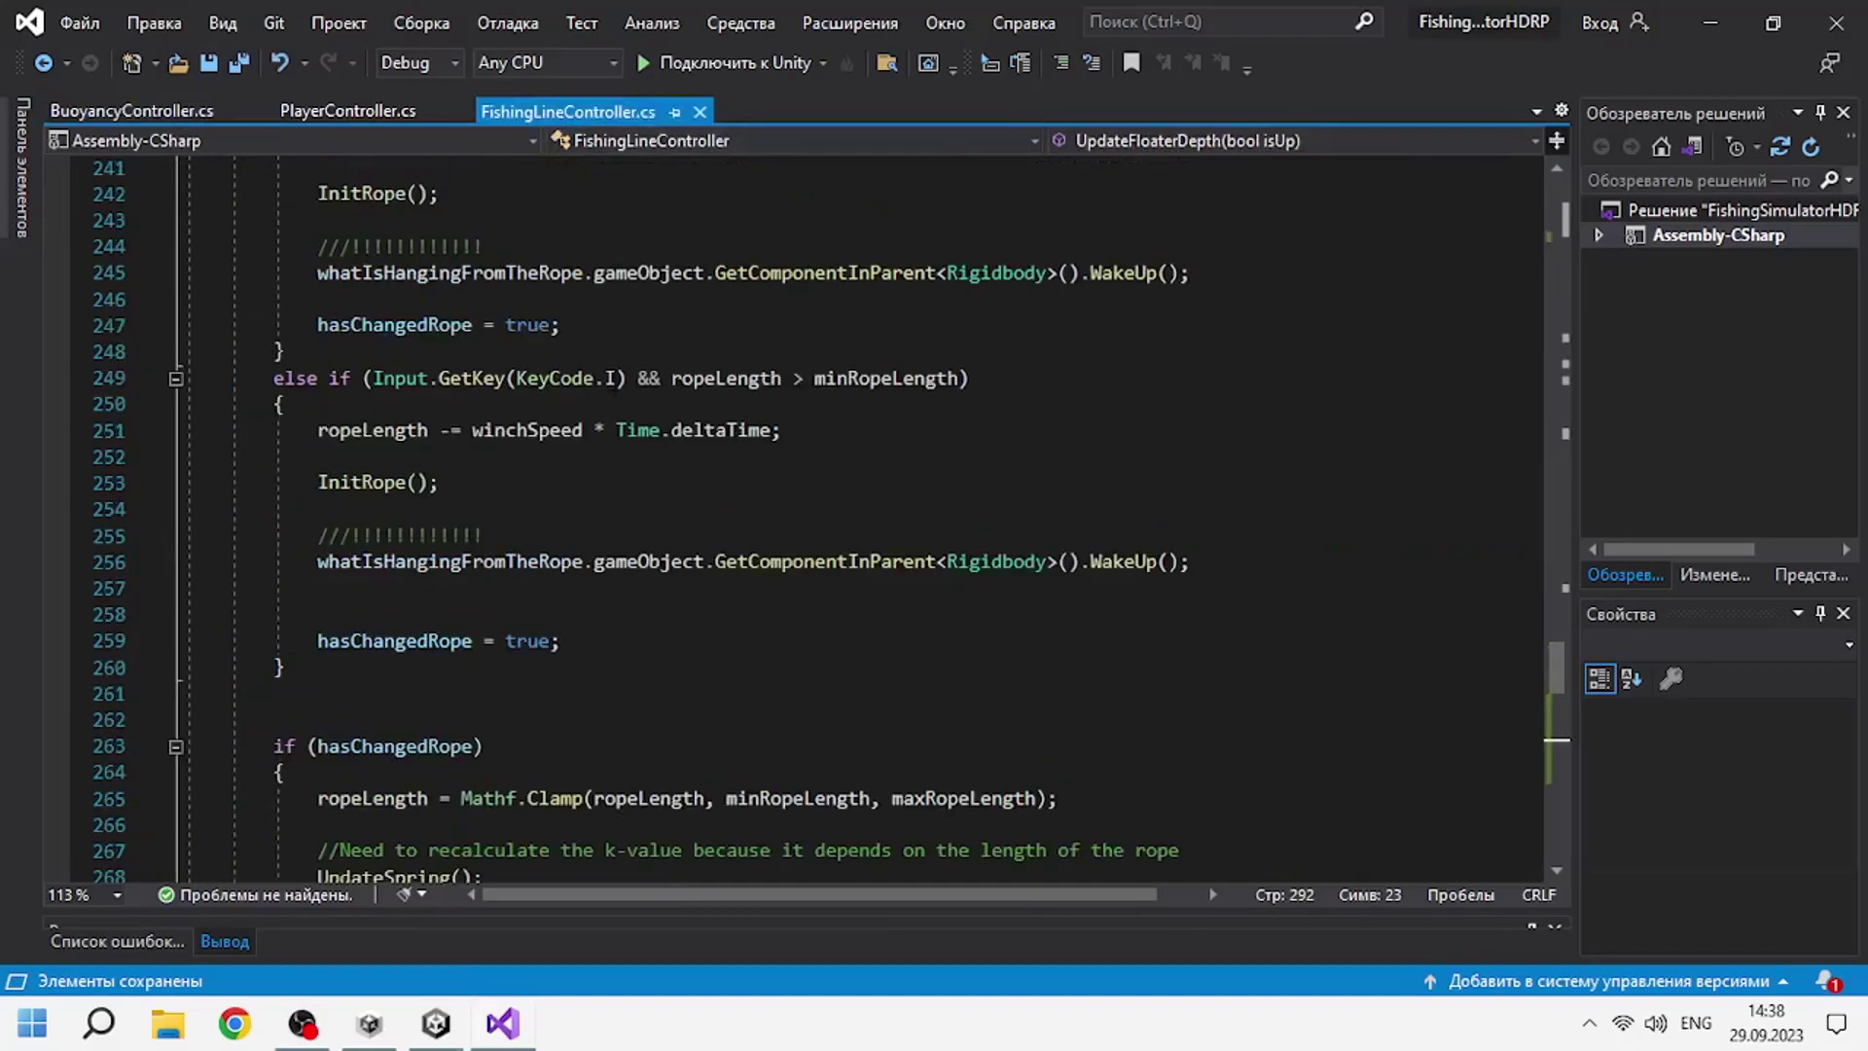
pyautogui.write('O')
pyautogui.hotkey('ctrl', 's')
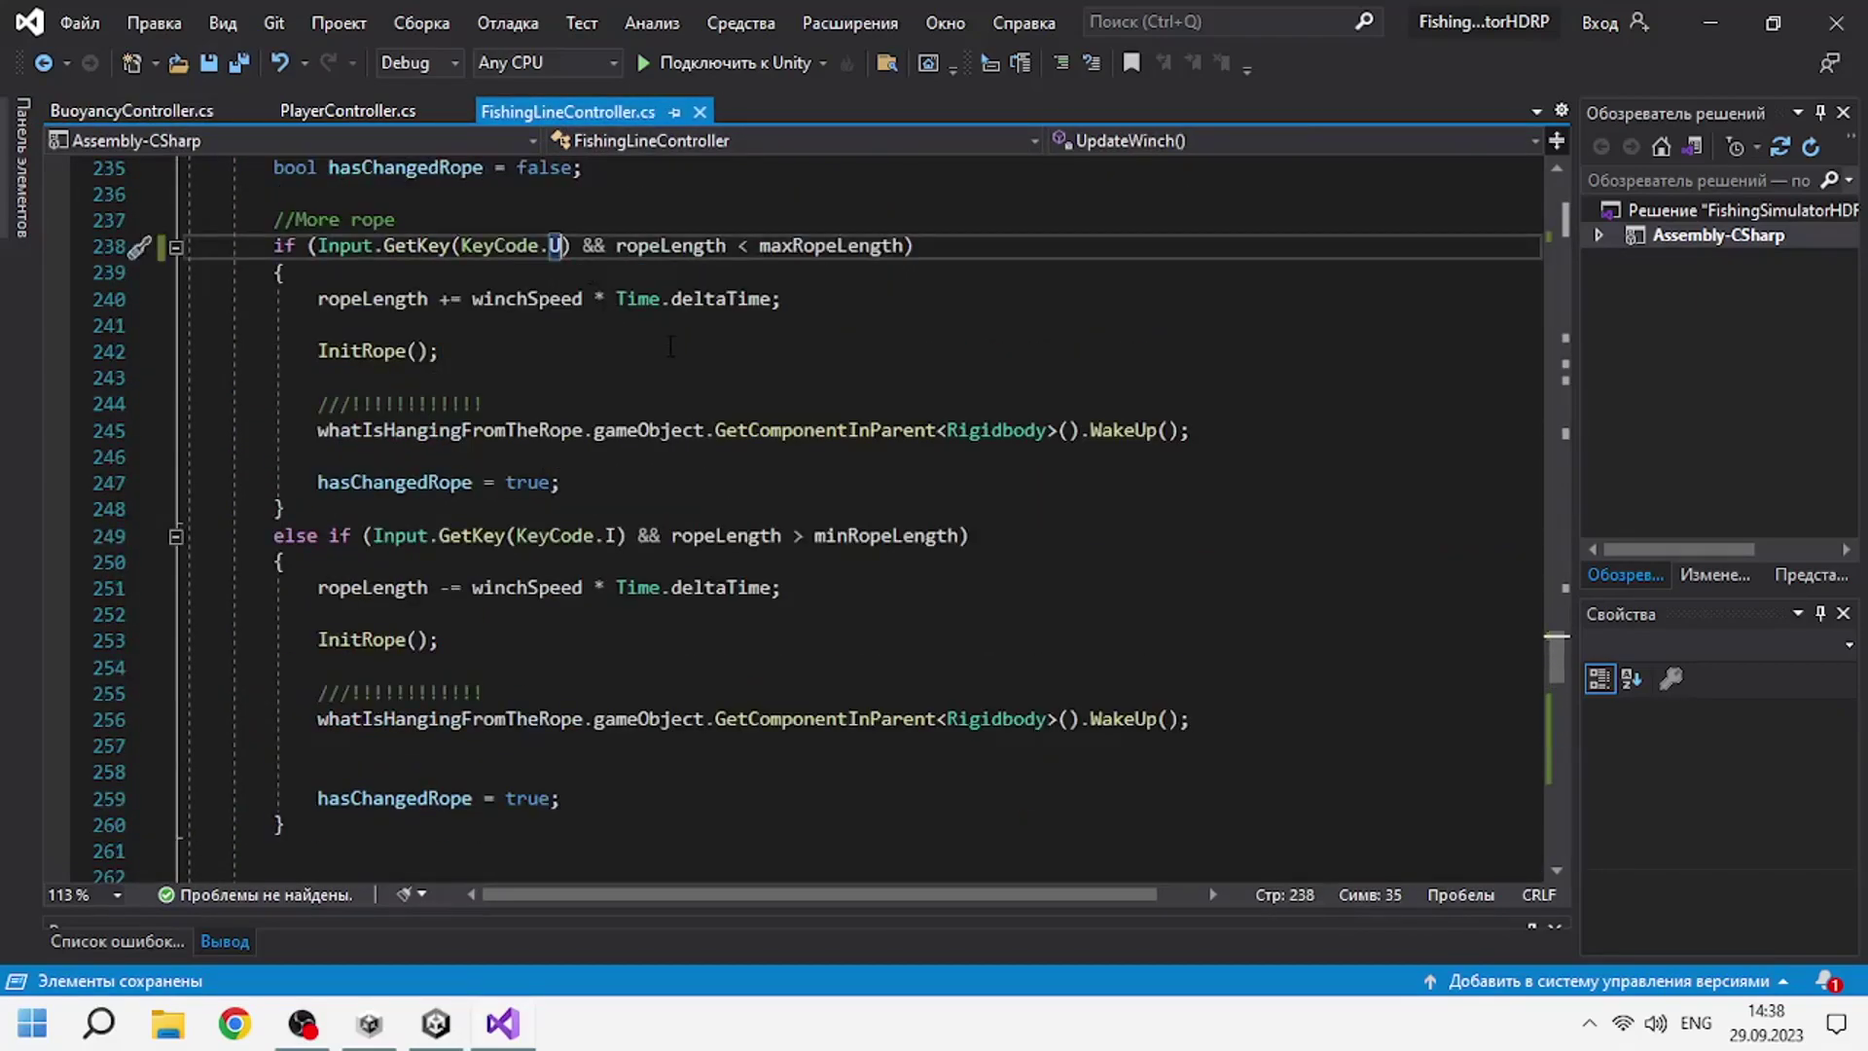
# Switch to Unity and start play mode to test the changes.
pyautogui.scroll(-2, 592, 389)
pyautogui.moveTo(435, 1035)
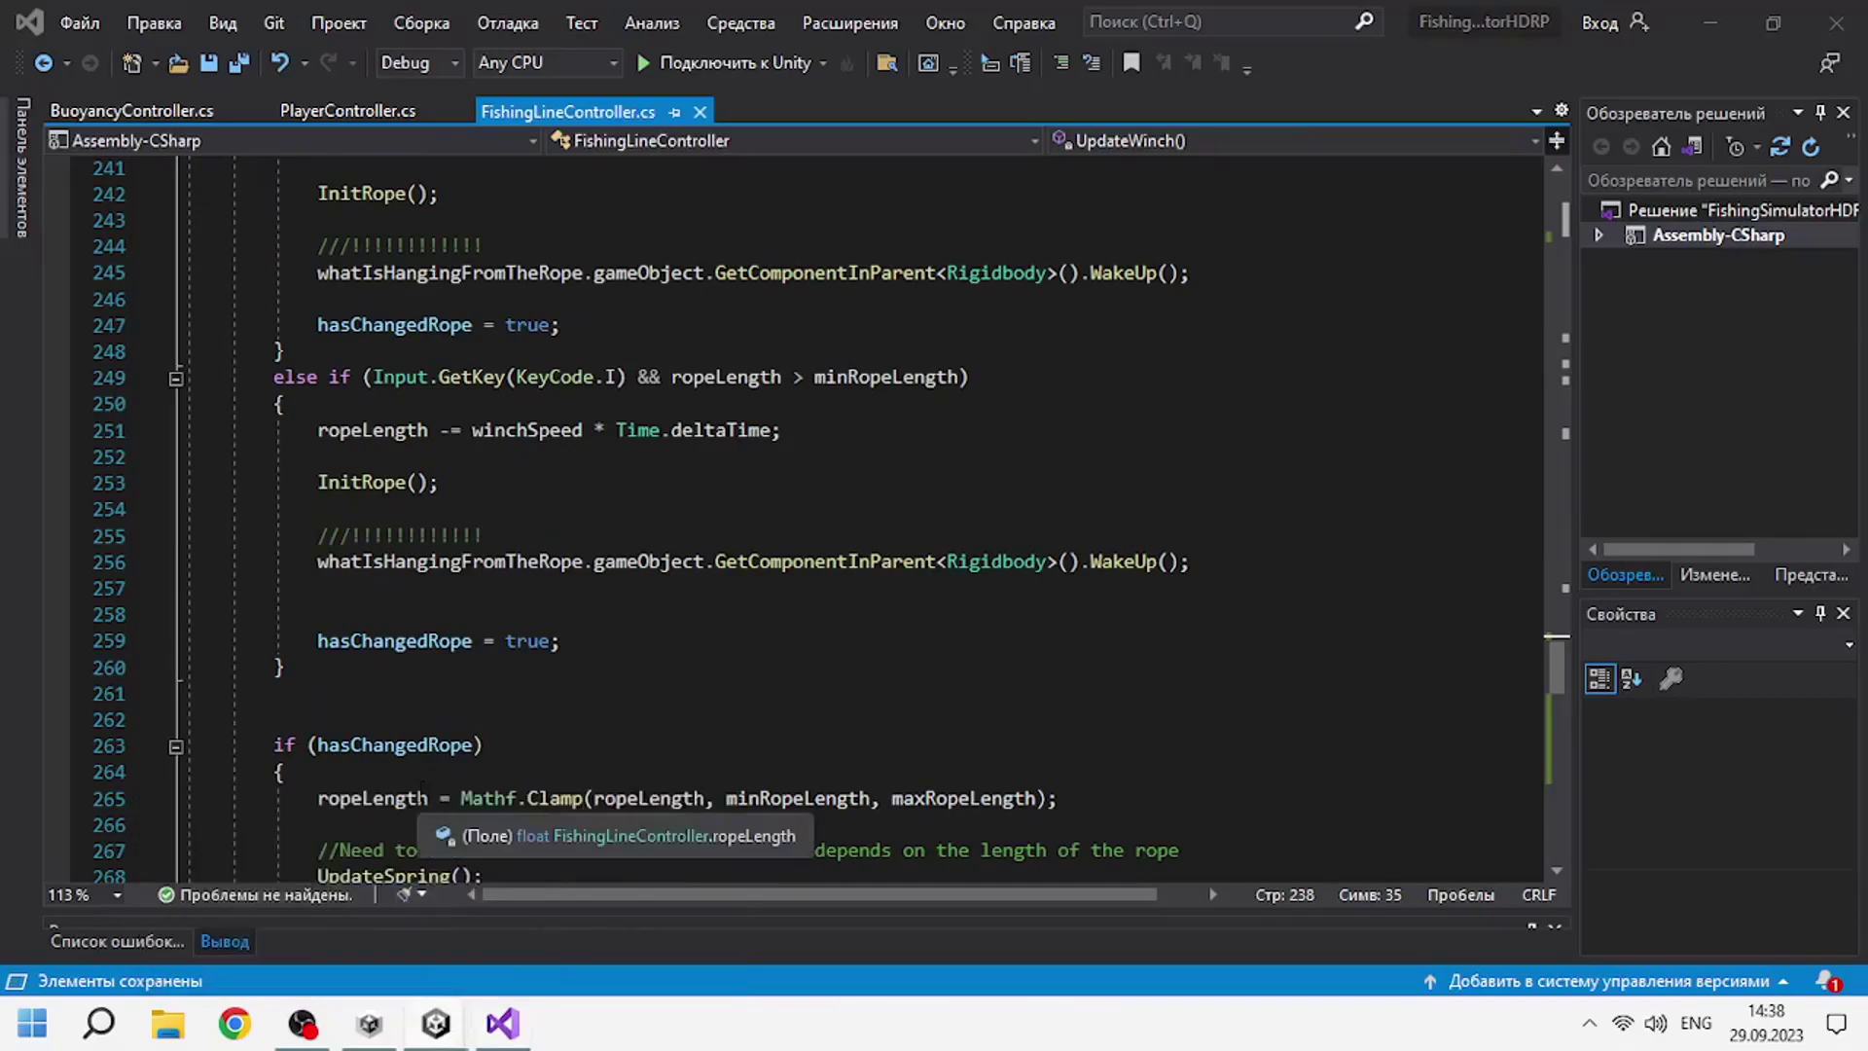
pyautogui.hotkey('alt', 'Tab')
pyautogui.scroll(-3, 1463, 532)
pyautogui.click(887, 80)
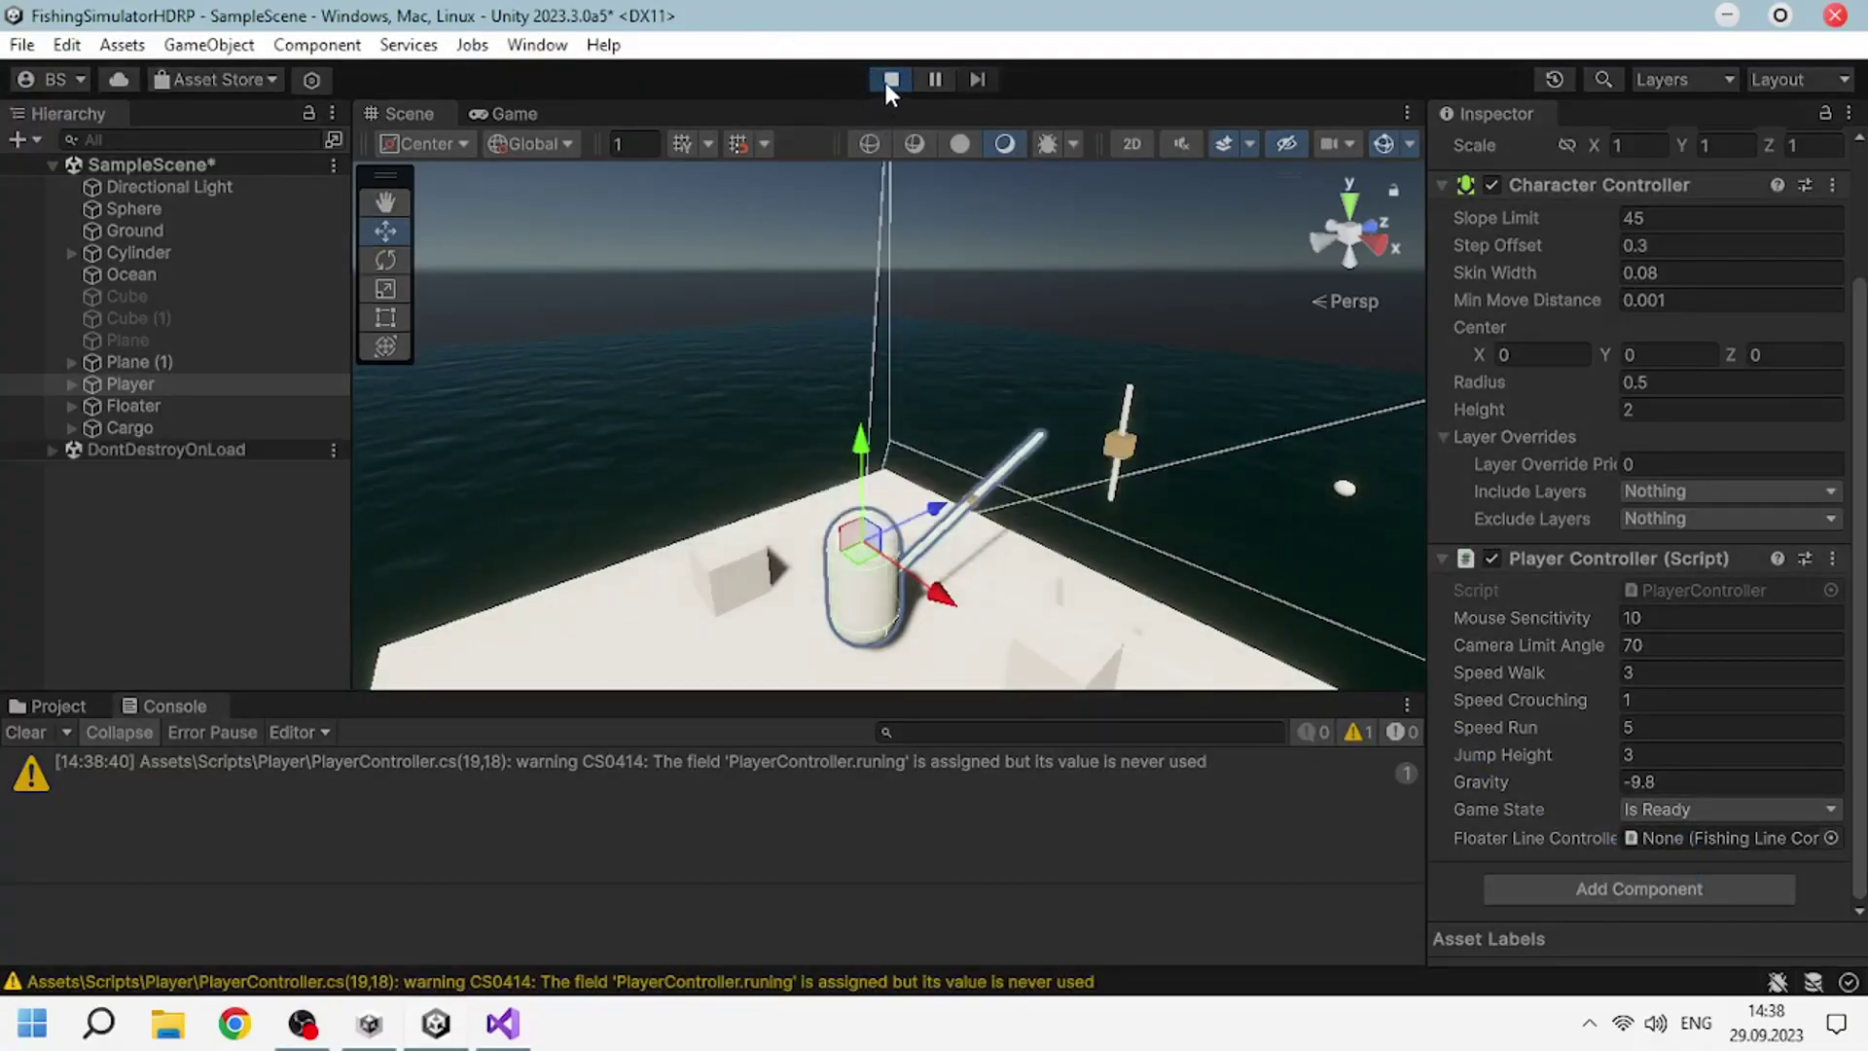
# Restart play mode, walk to the edge, cast the line, inspect Floater, then stop playing.
pyautogui.hotkey('ctrl', 'p')
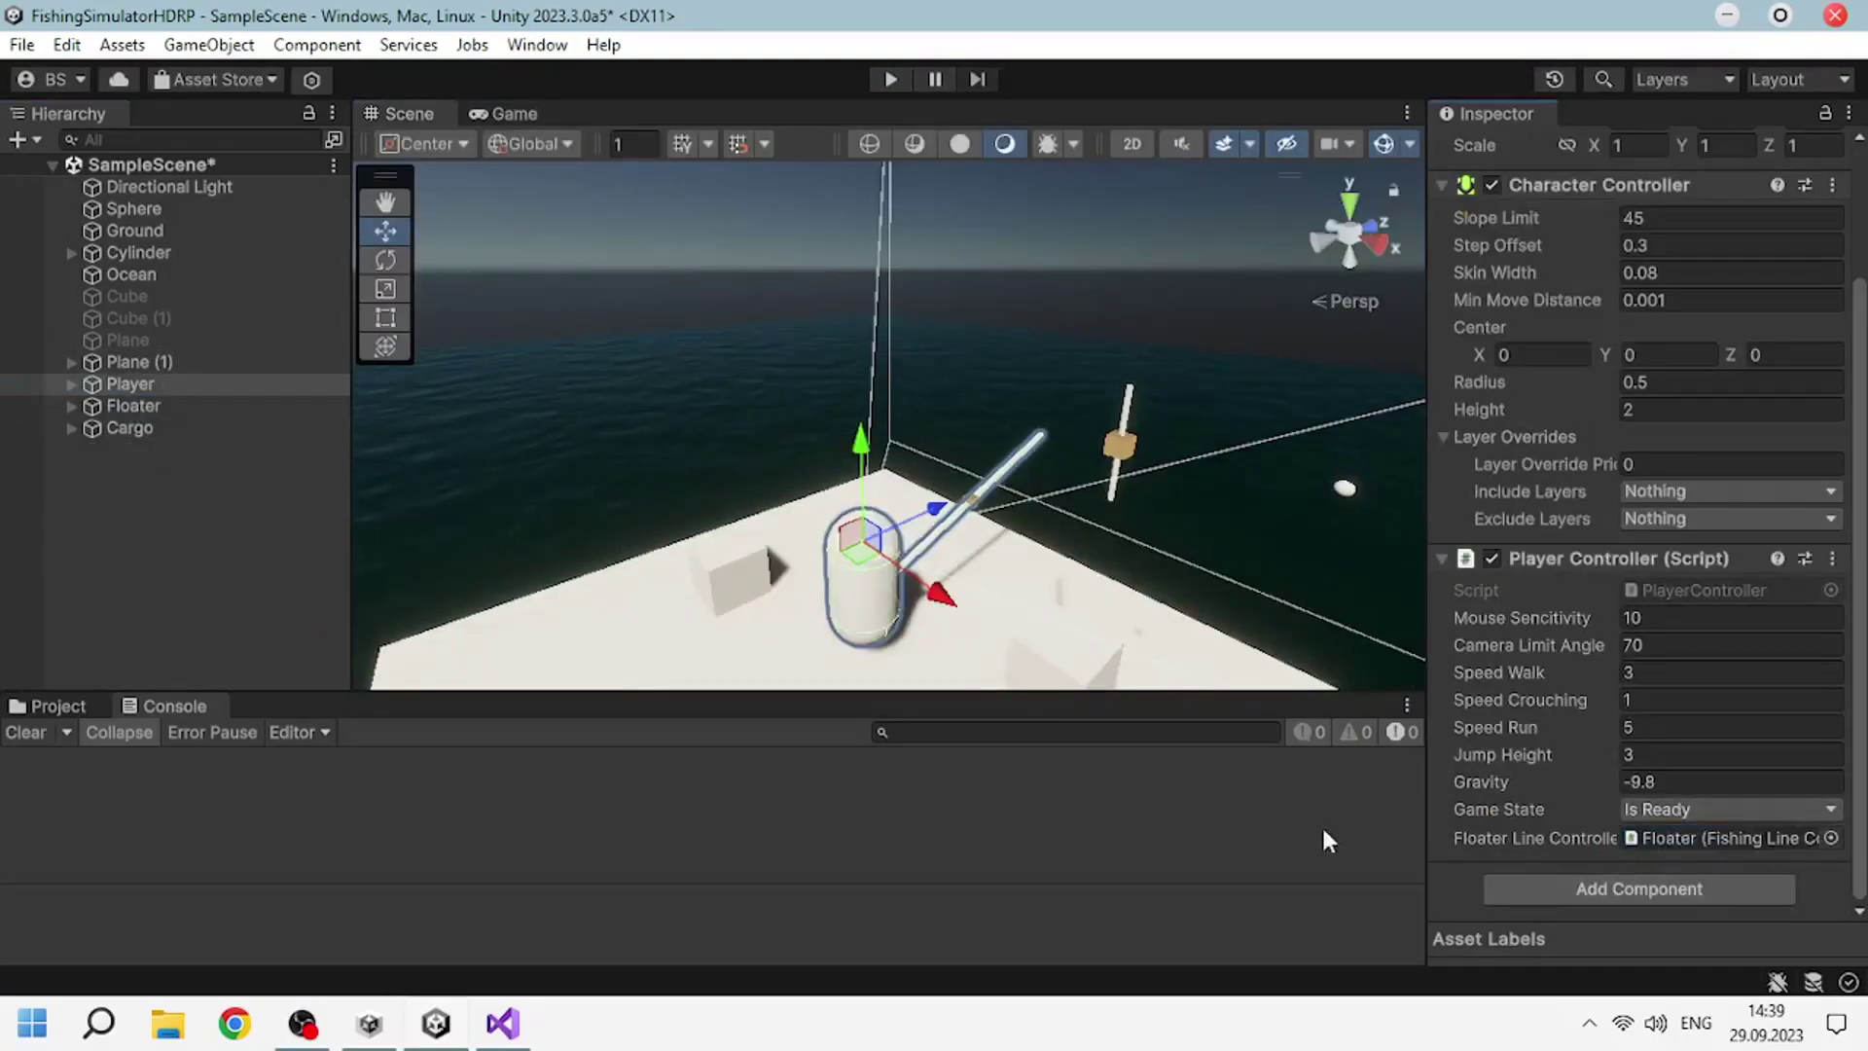
pyautogui.hotkey('ctrl', 'p')
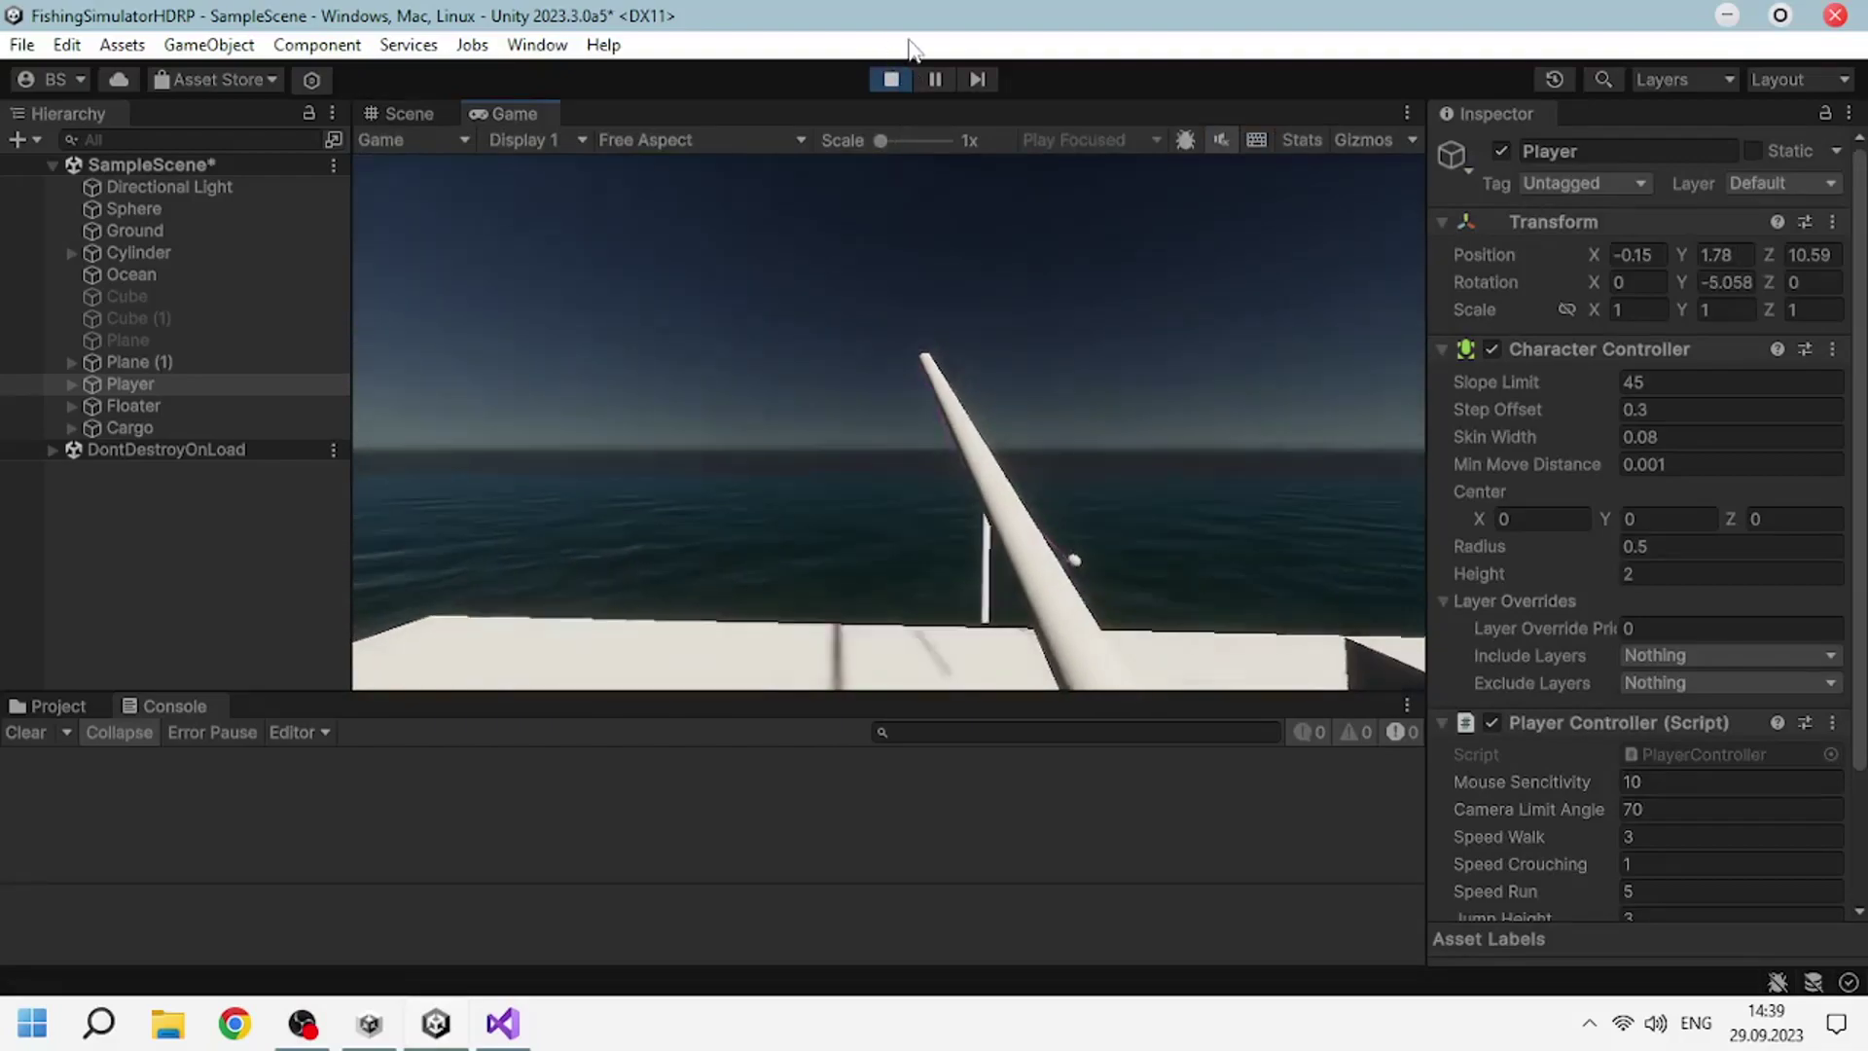
pyautogui.press('w')
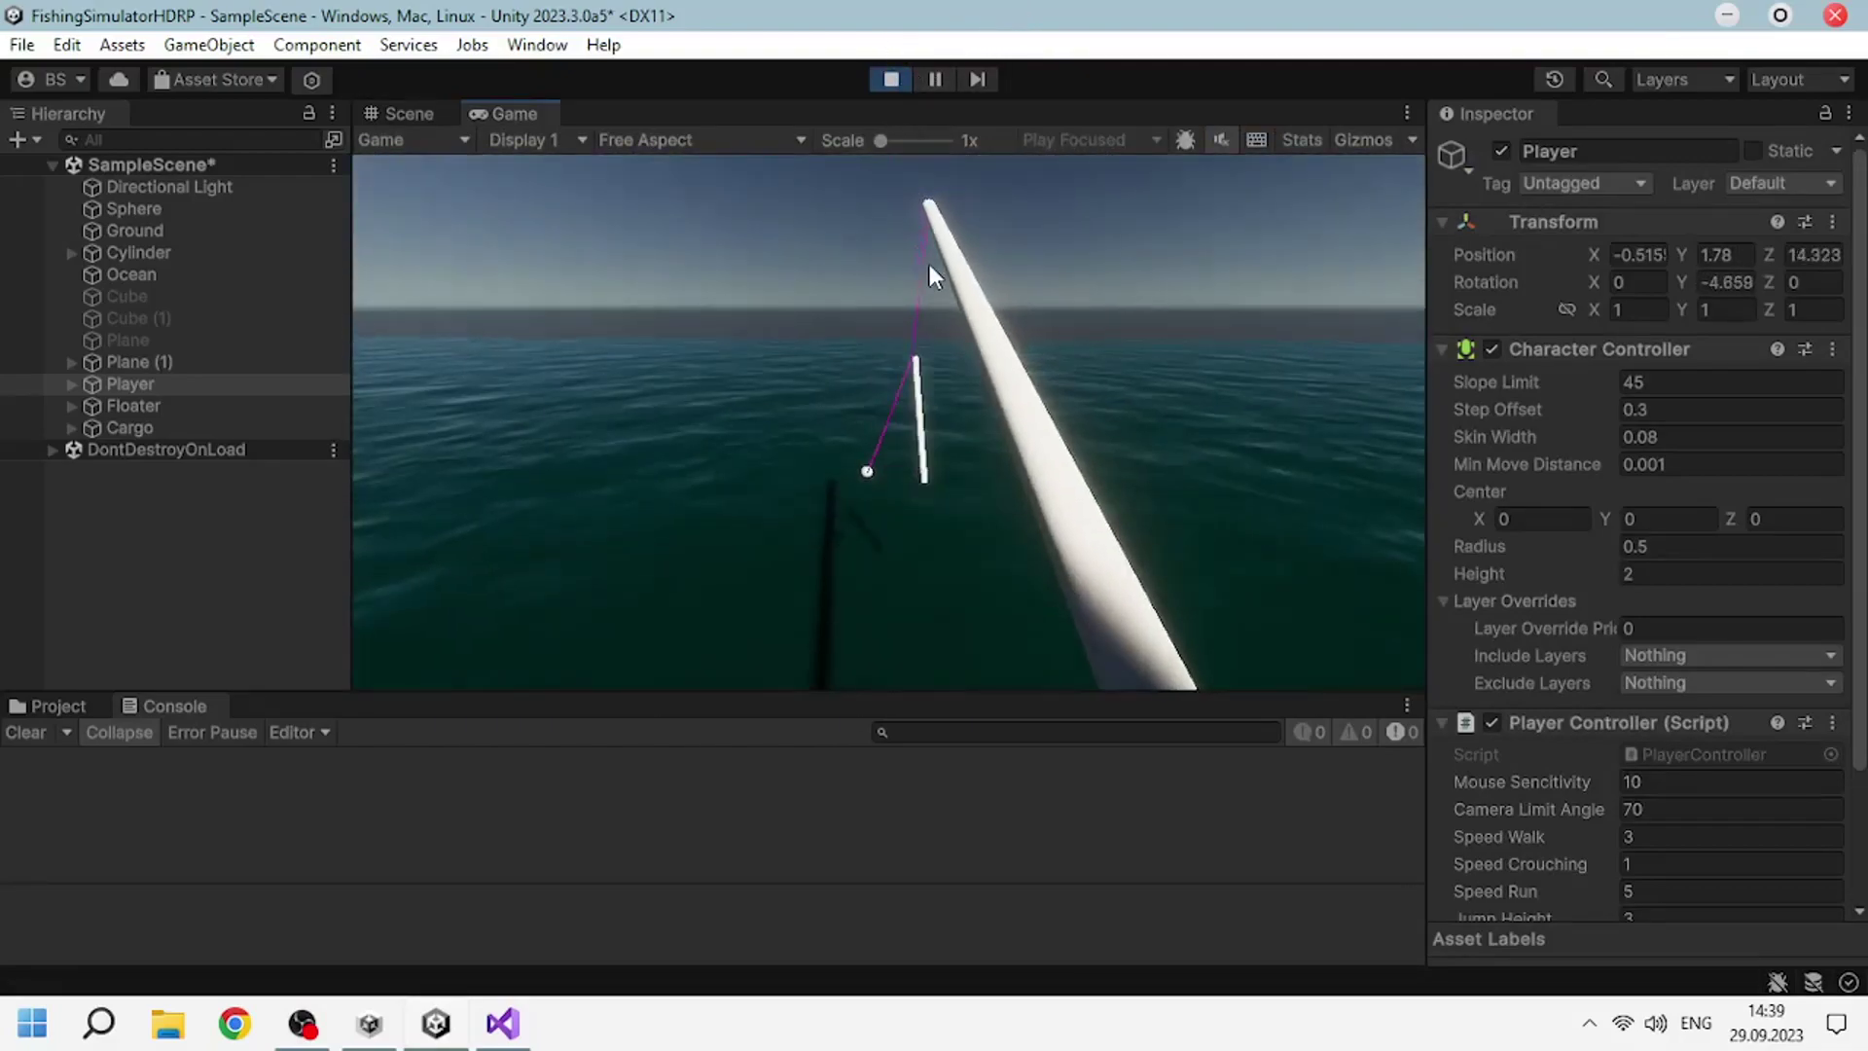
pyautogui.click(994, 218)
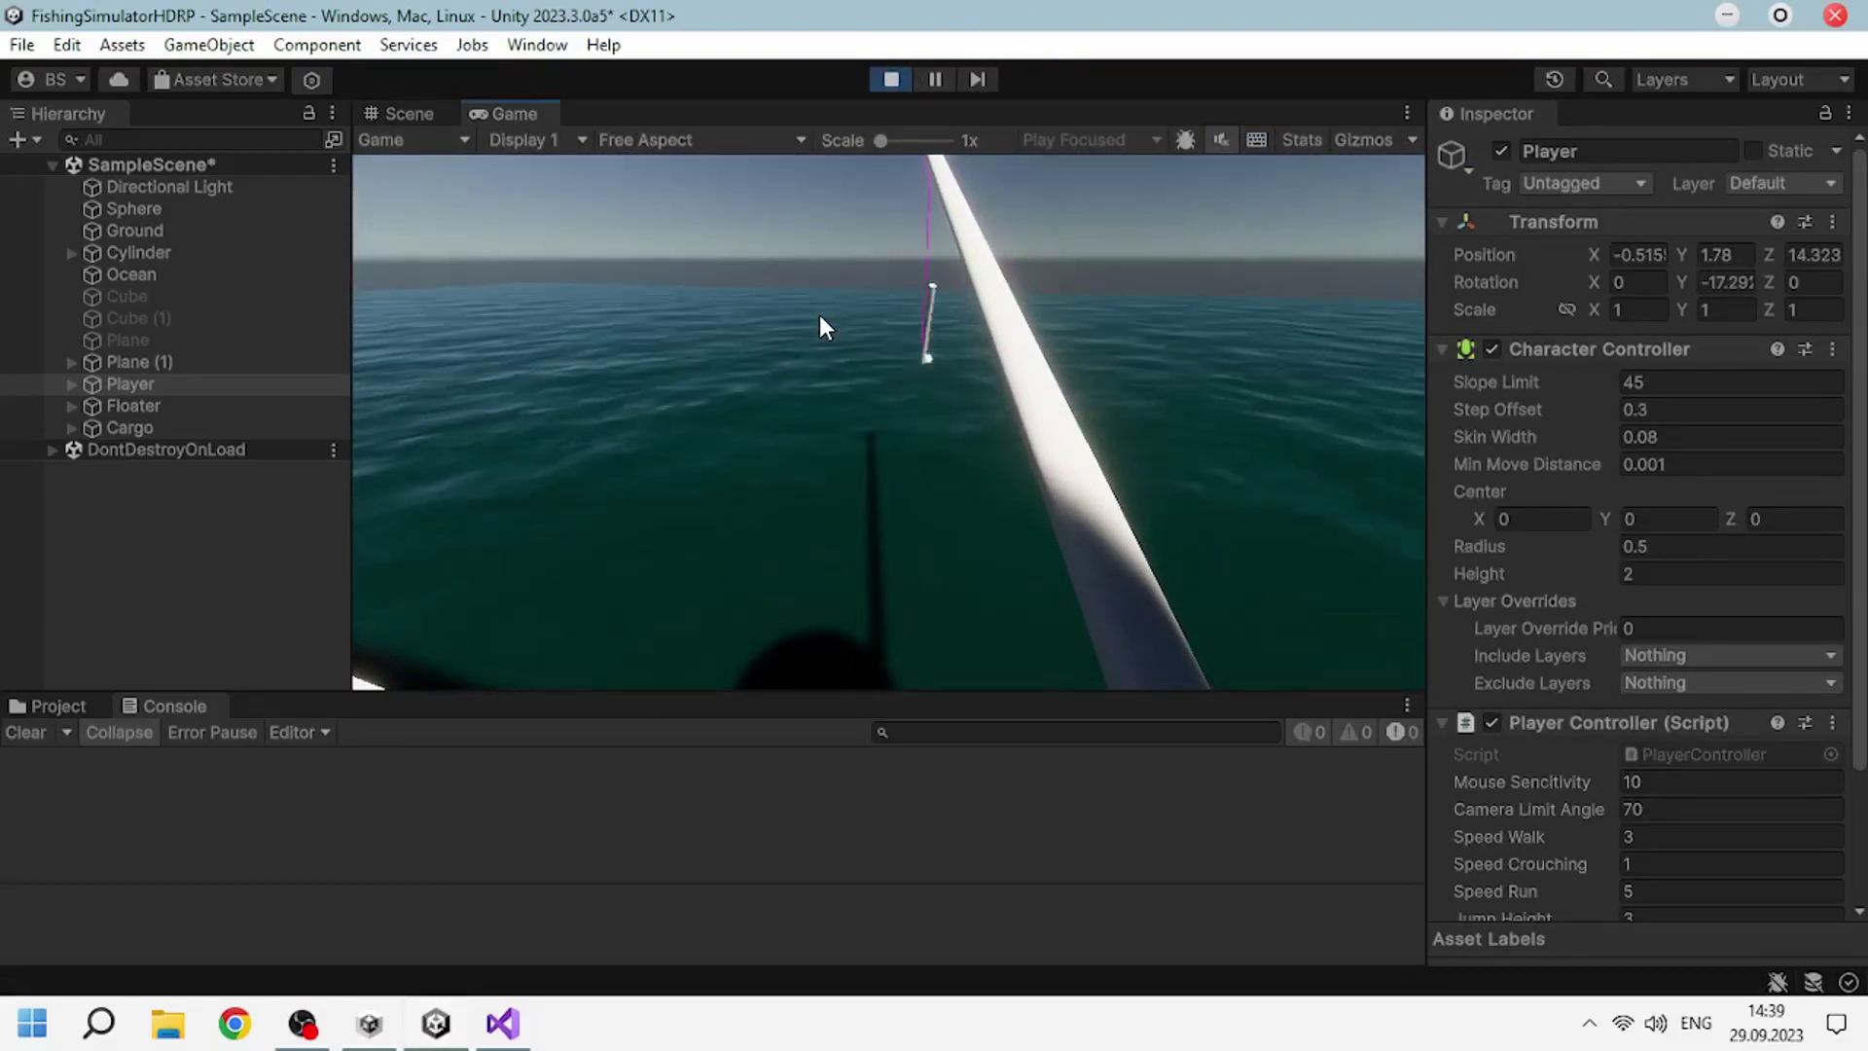
pyautogui.click(134, 406)
pyautogui.scroll(-10, 1566, 730)
pyautogui.scroll(-8, 1564, 731)
pyautogui.scroll(8, 1596, 739)
pyautogui.scroll(1, 1576, 730)
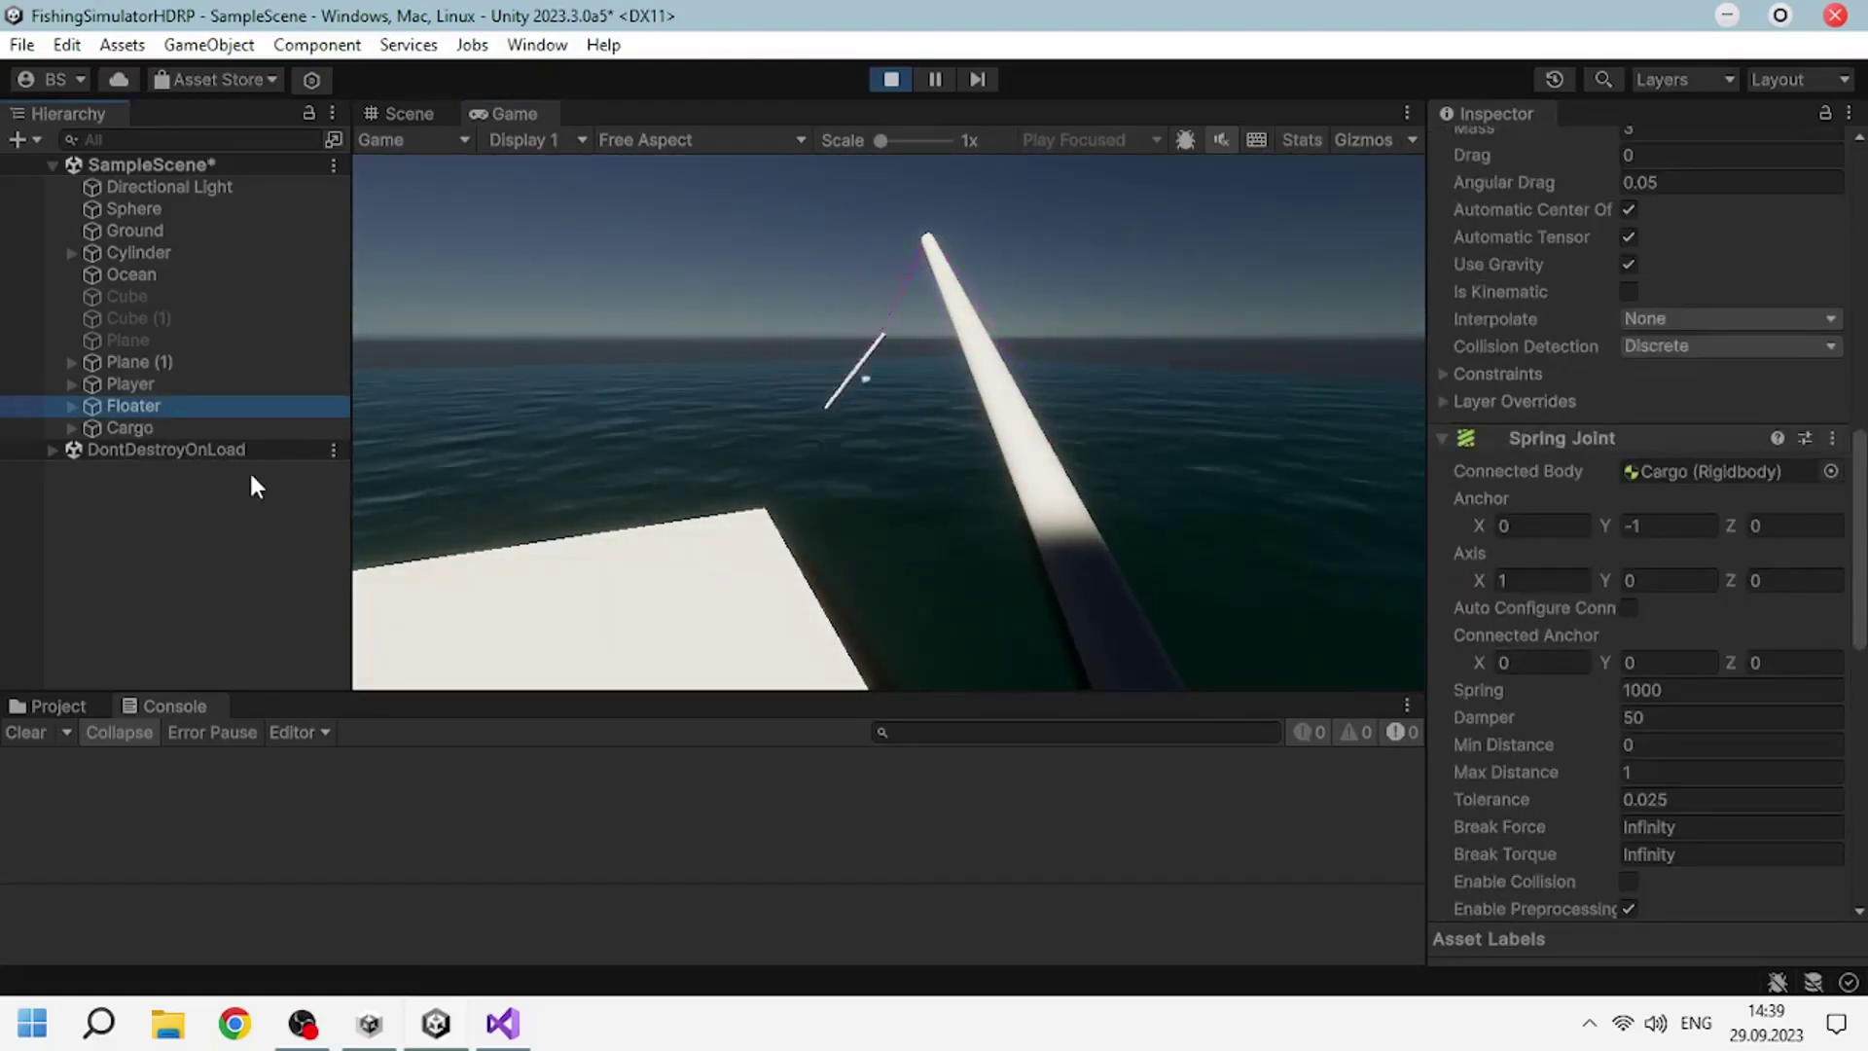
pyautogui.click(644, 447)
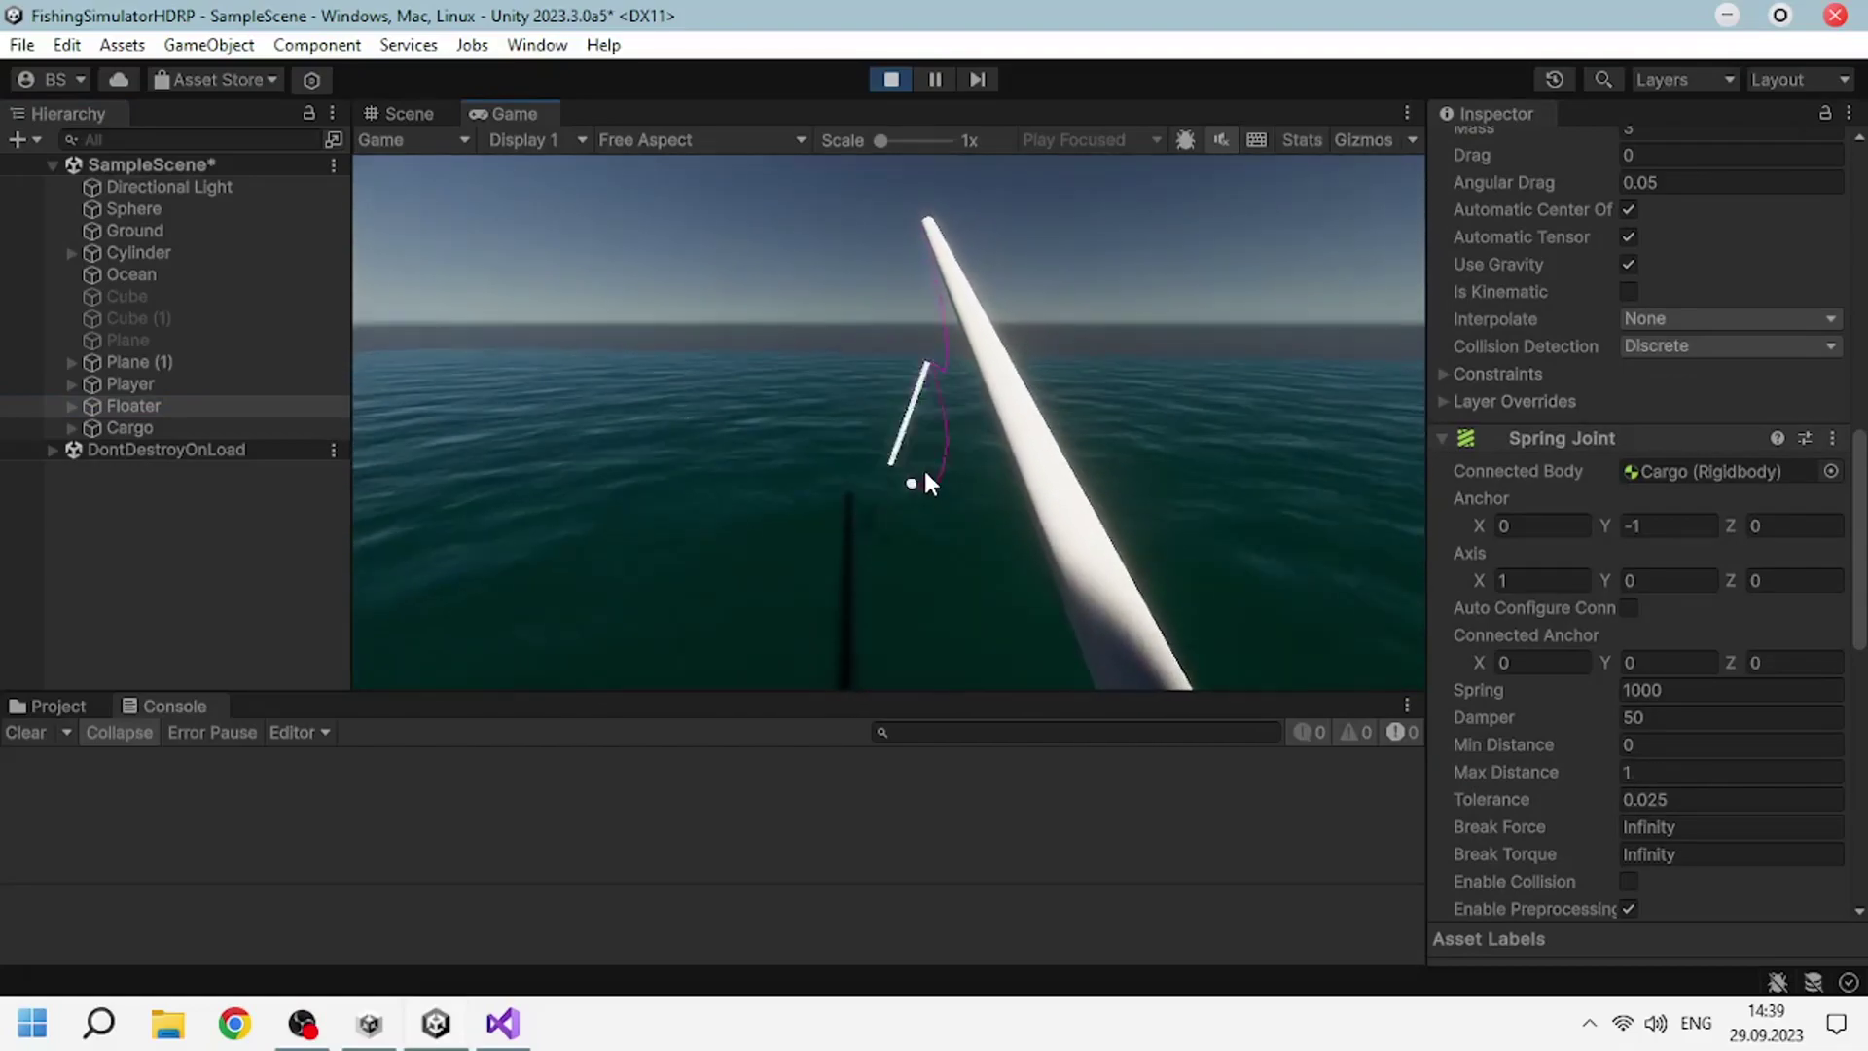
pyautogui.click(876, 80)
# Run play mode once more, stop it, and return to Visual Studio.
pyautogui.hotkey('alt', 'Tab')
pyautogui.hotkey('alt', 'Tab')
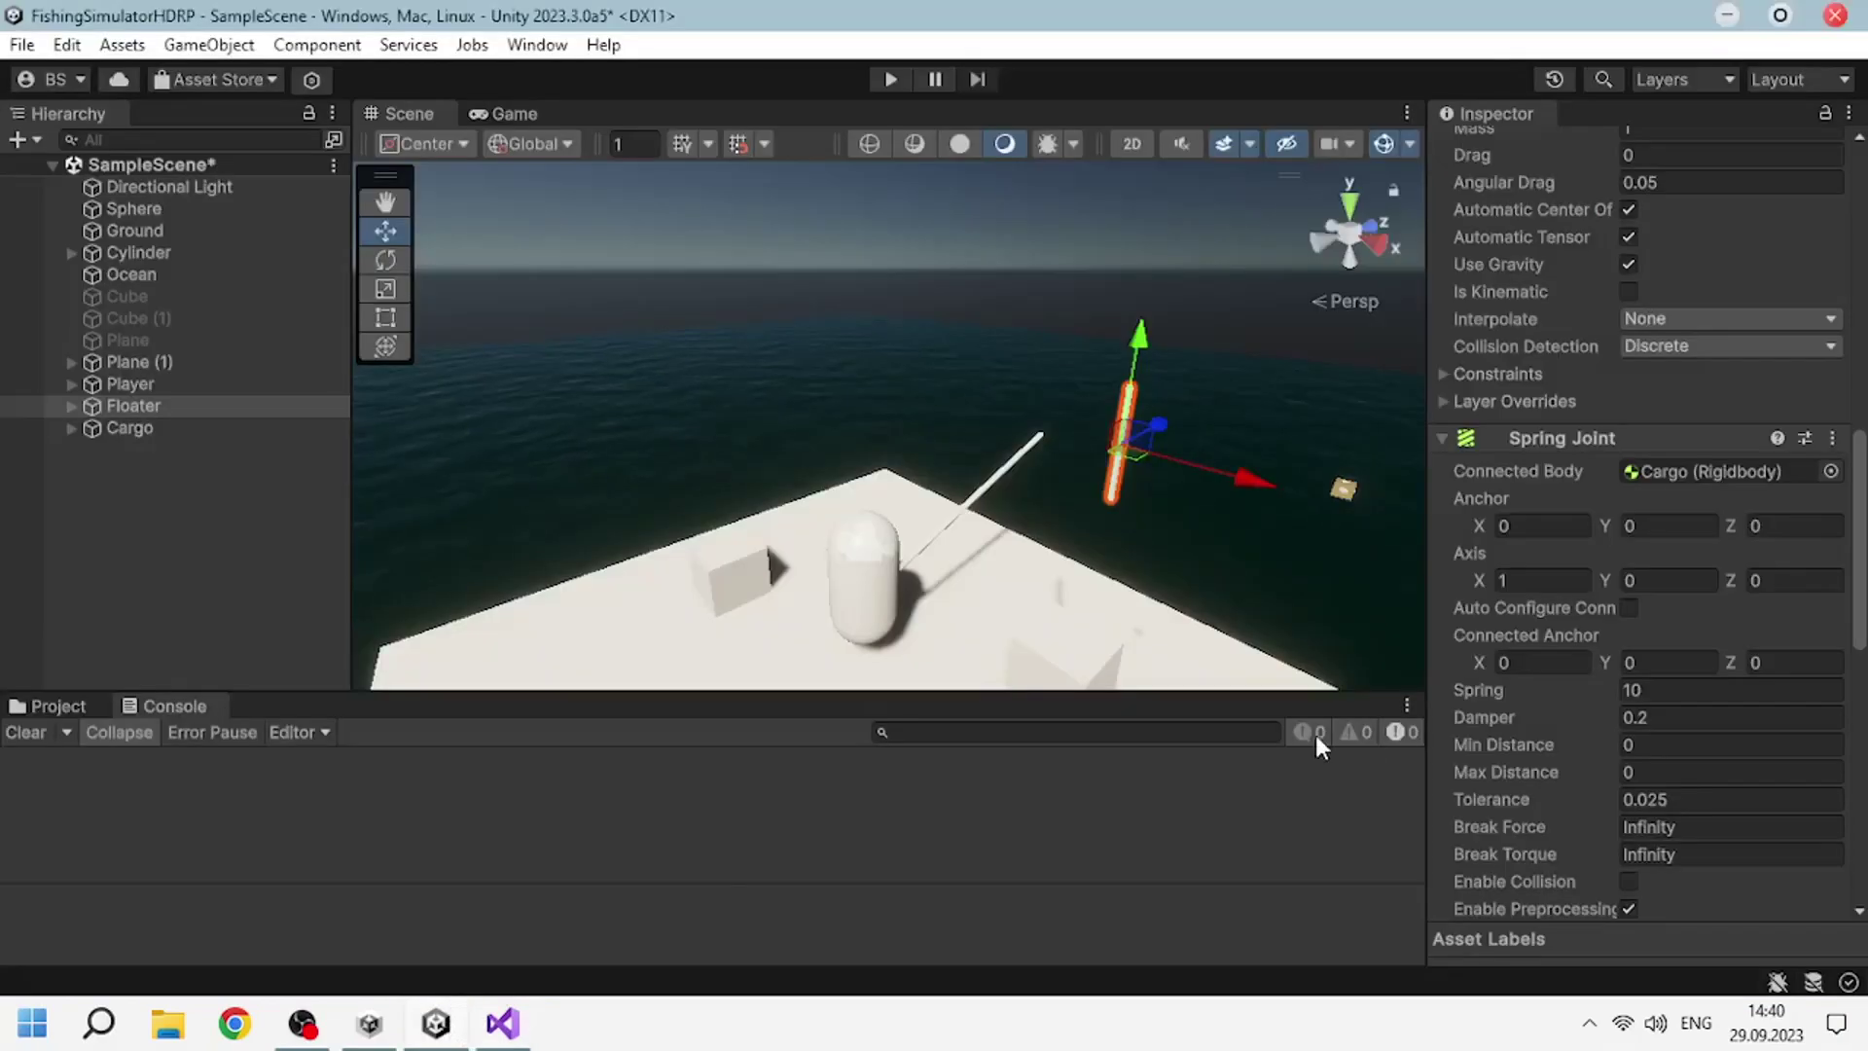
pyautogui.scroll(-5, 1654, 762)
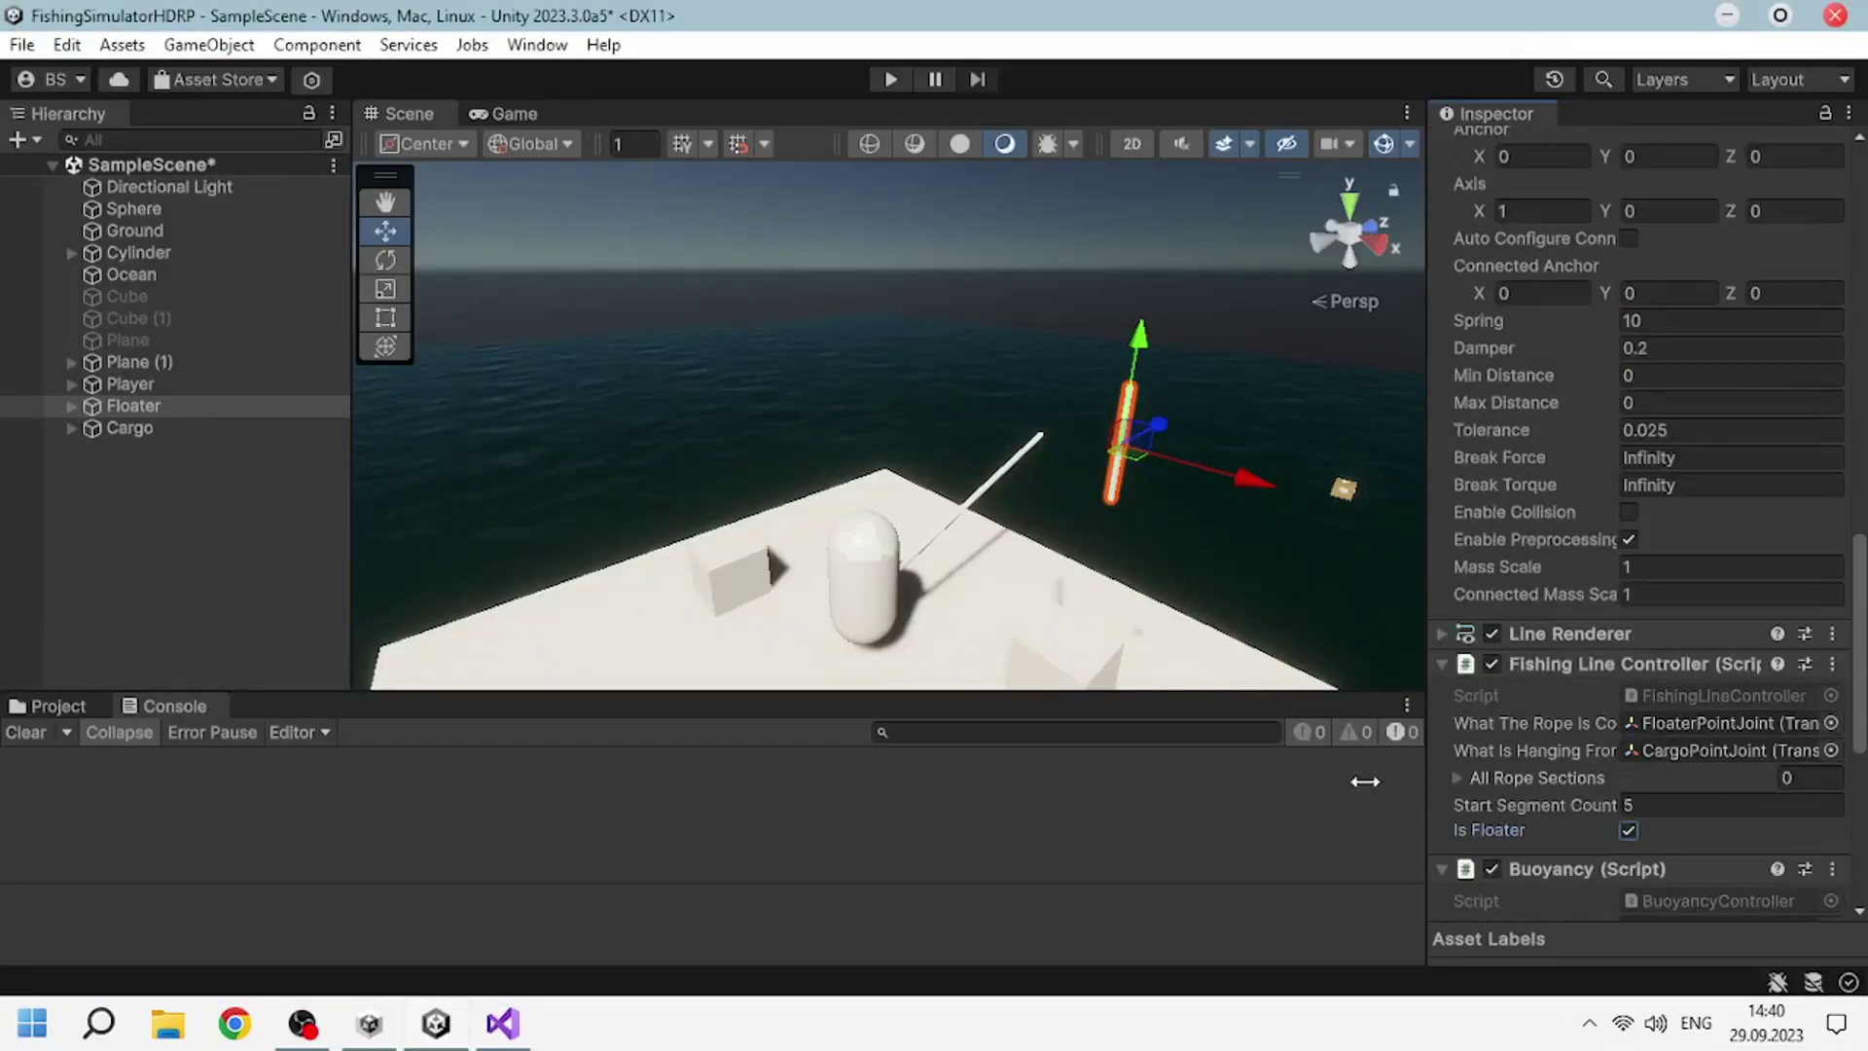
pyautogui.click(890, 79)
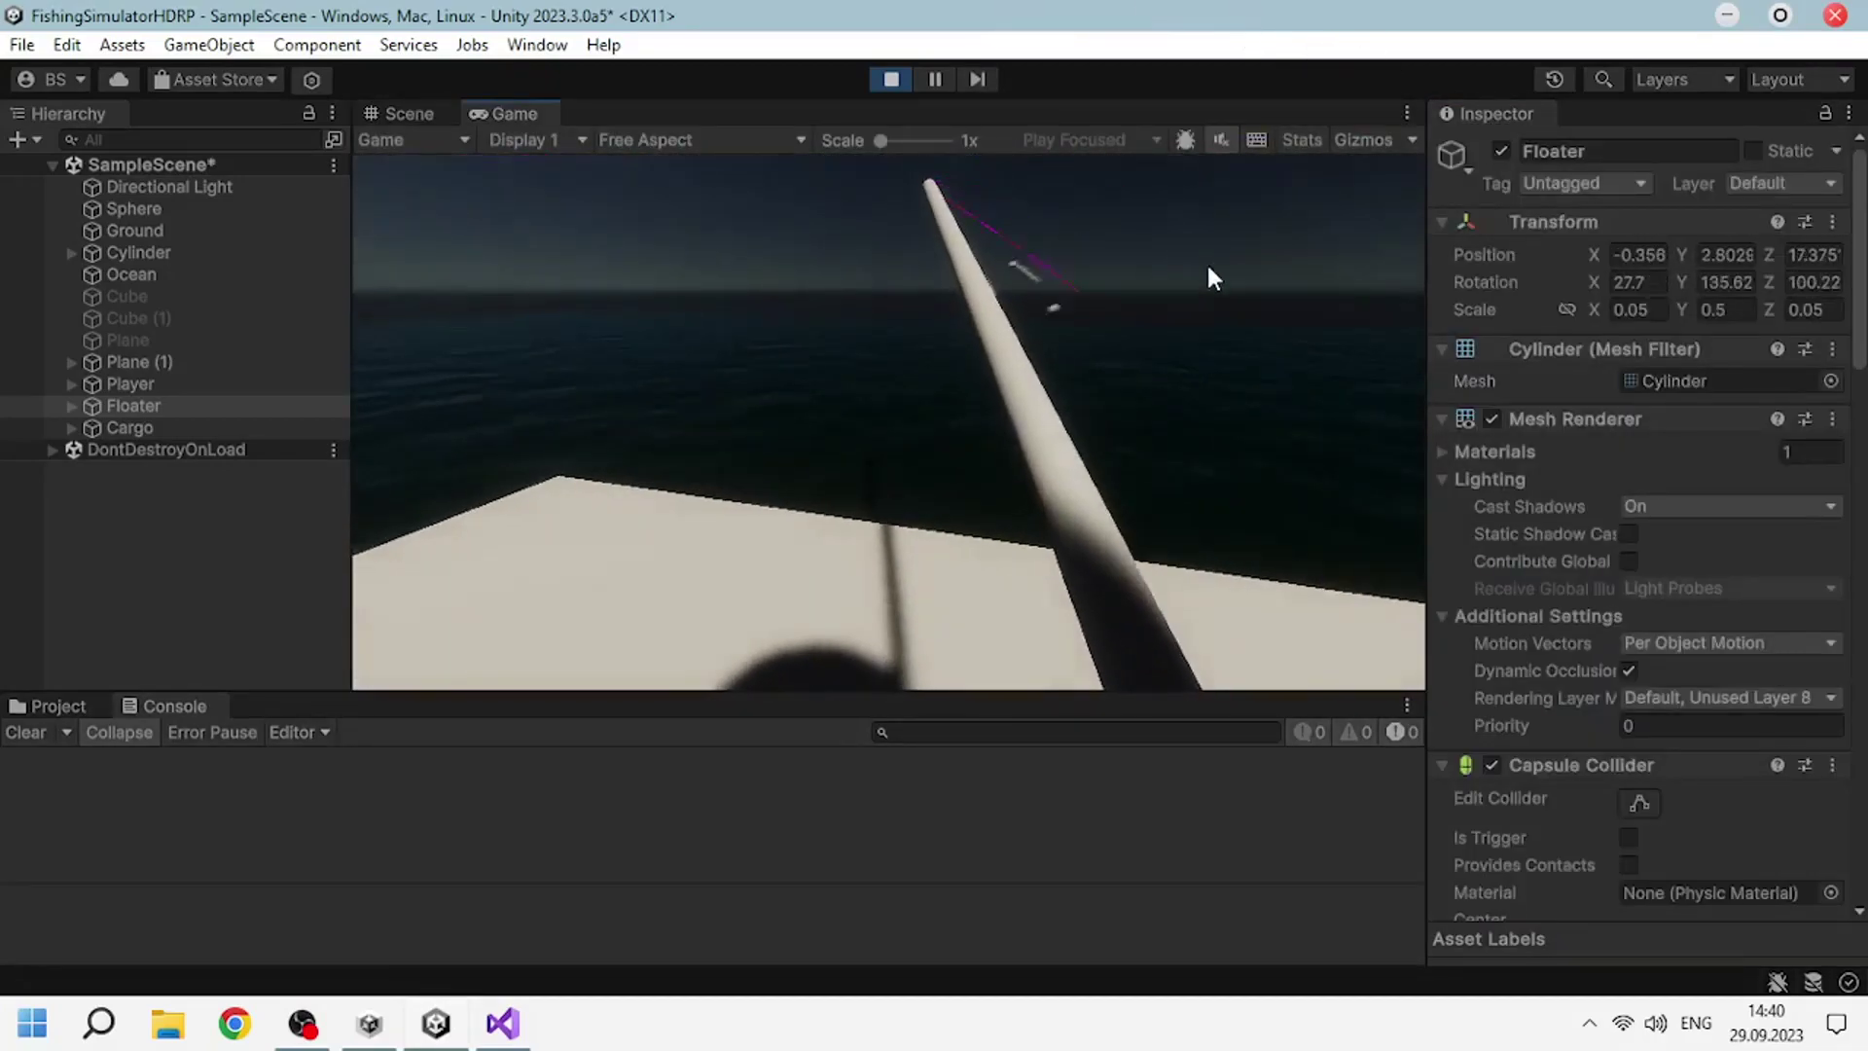
pyautogui.click(890, 79)
pyautogui.click(505, 1017)
pyautogui.scroll(20, 778, 515)
# In Update, write an if checking the hanging object's Rigidbody velocity.magnitude > 5f.
pyautogui.scroll(8, 778, 515)
pyautogui.scroll(5, 778, 515)
pyautogui.click(394, 536)
pyautogui.press('Return')
pyautogui.press('Return')
pyautogui.press('Up')
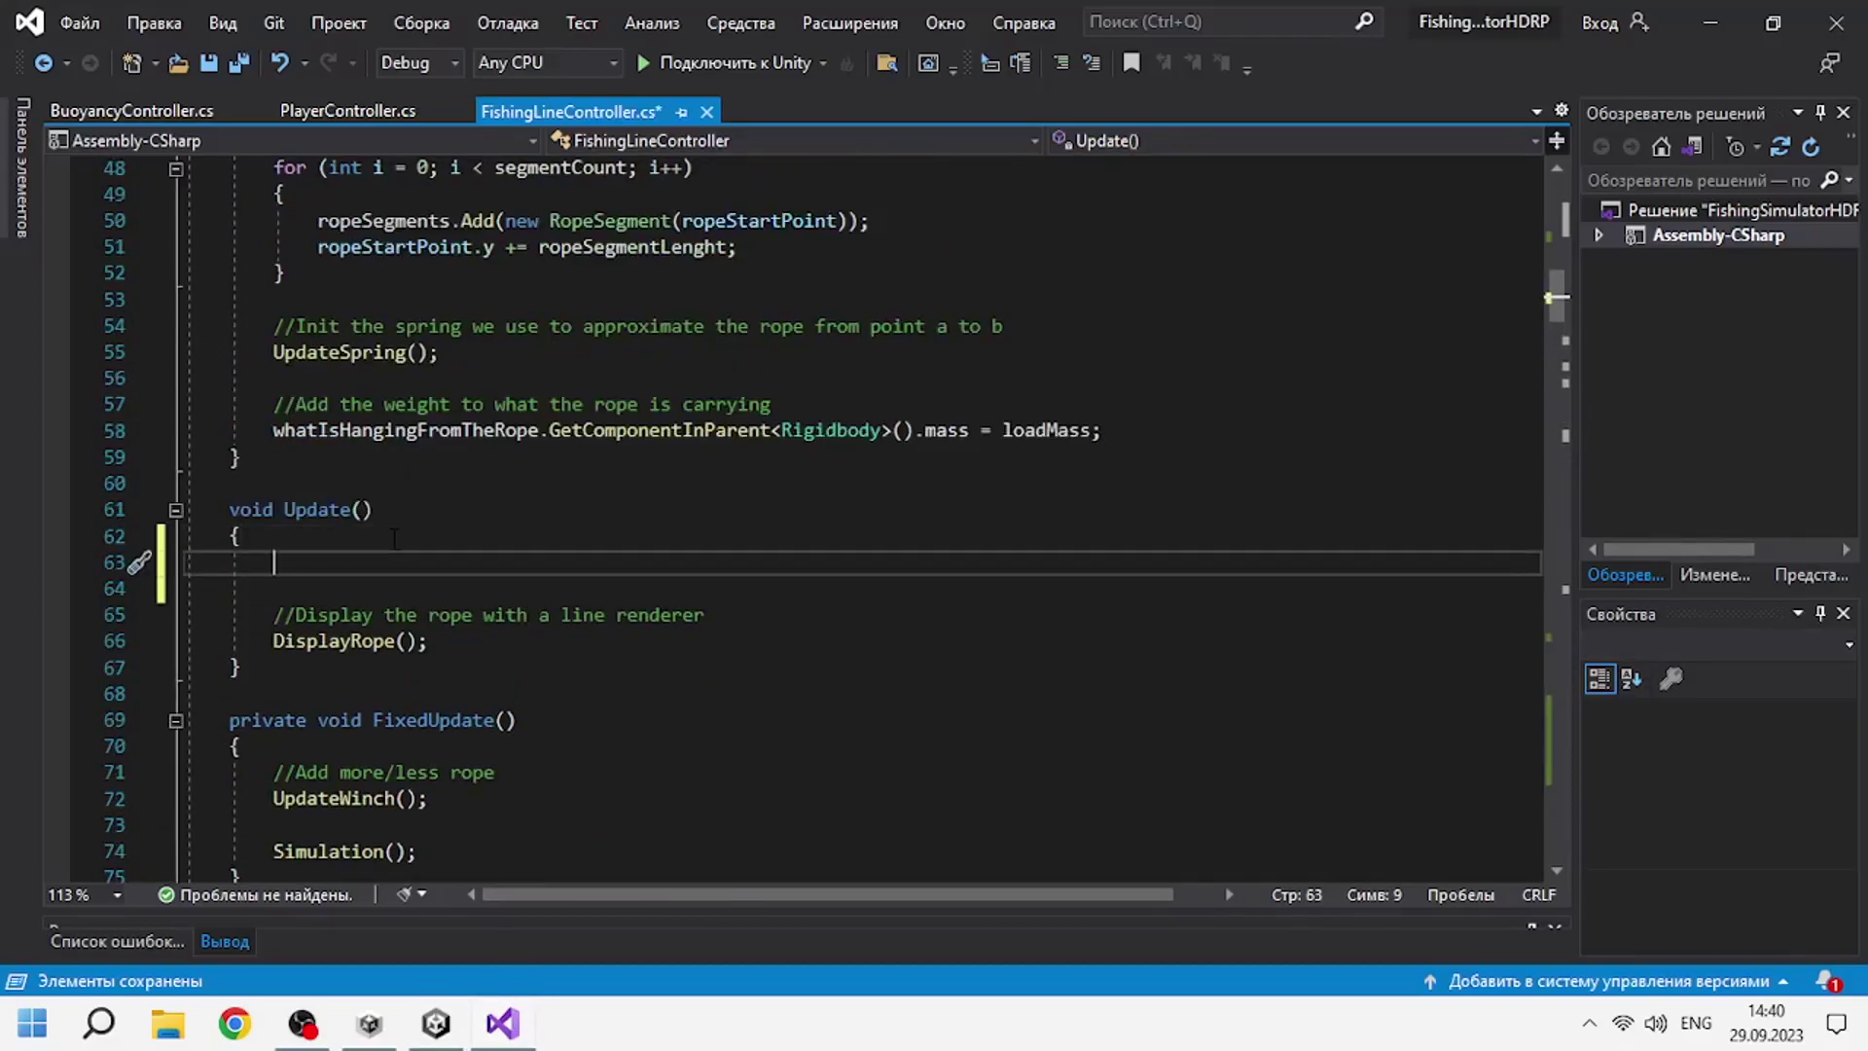
pyautogui.write('if(w')
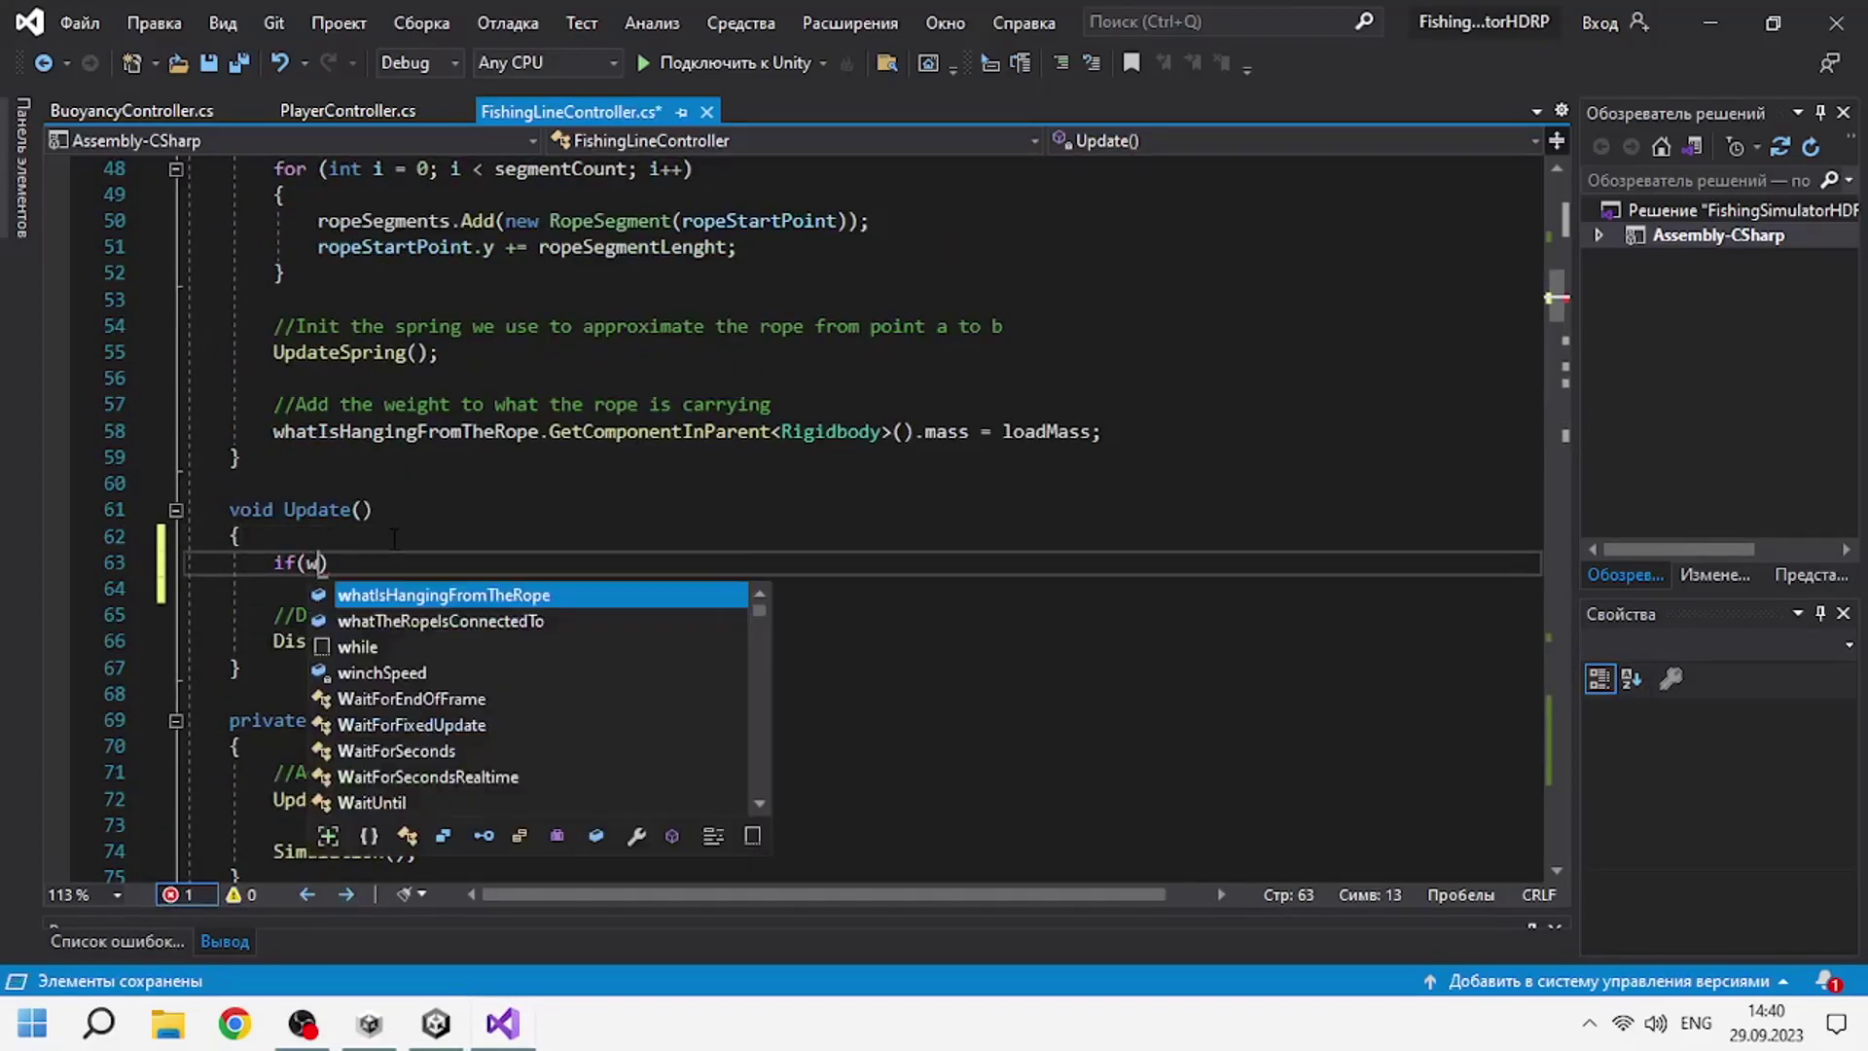
pyautogui.press('Tab')
pyautogui.write('.')
pyautogui.moveTo(541, 431); pyautogui.dragTo(640, 431)
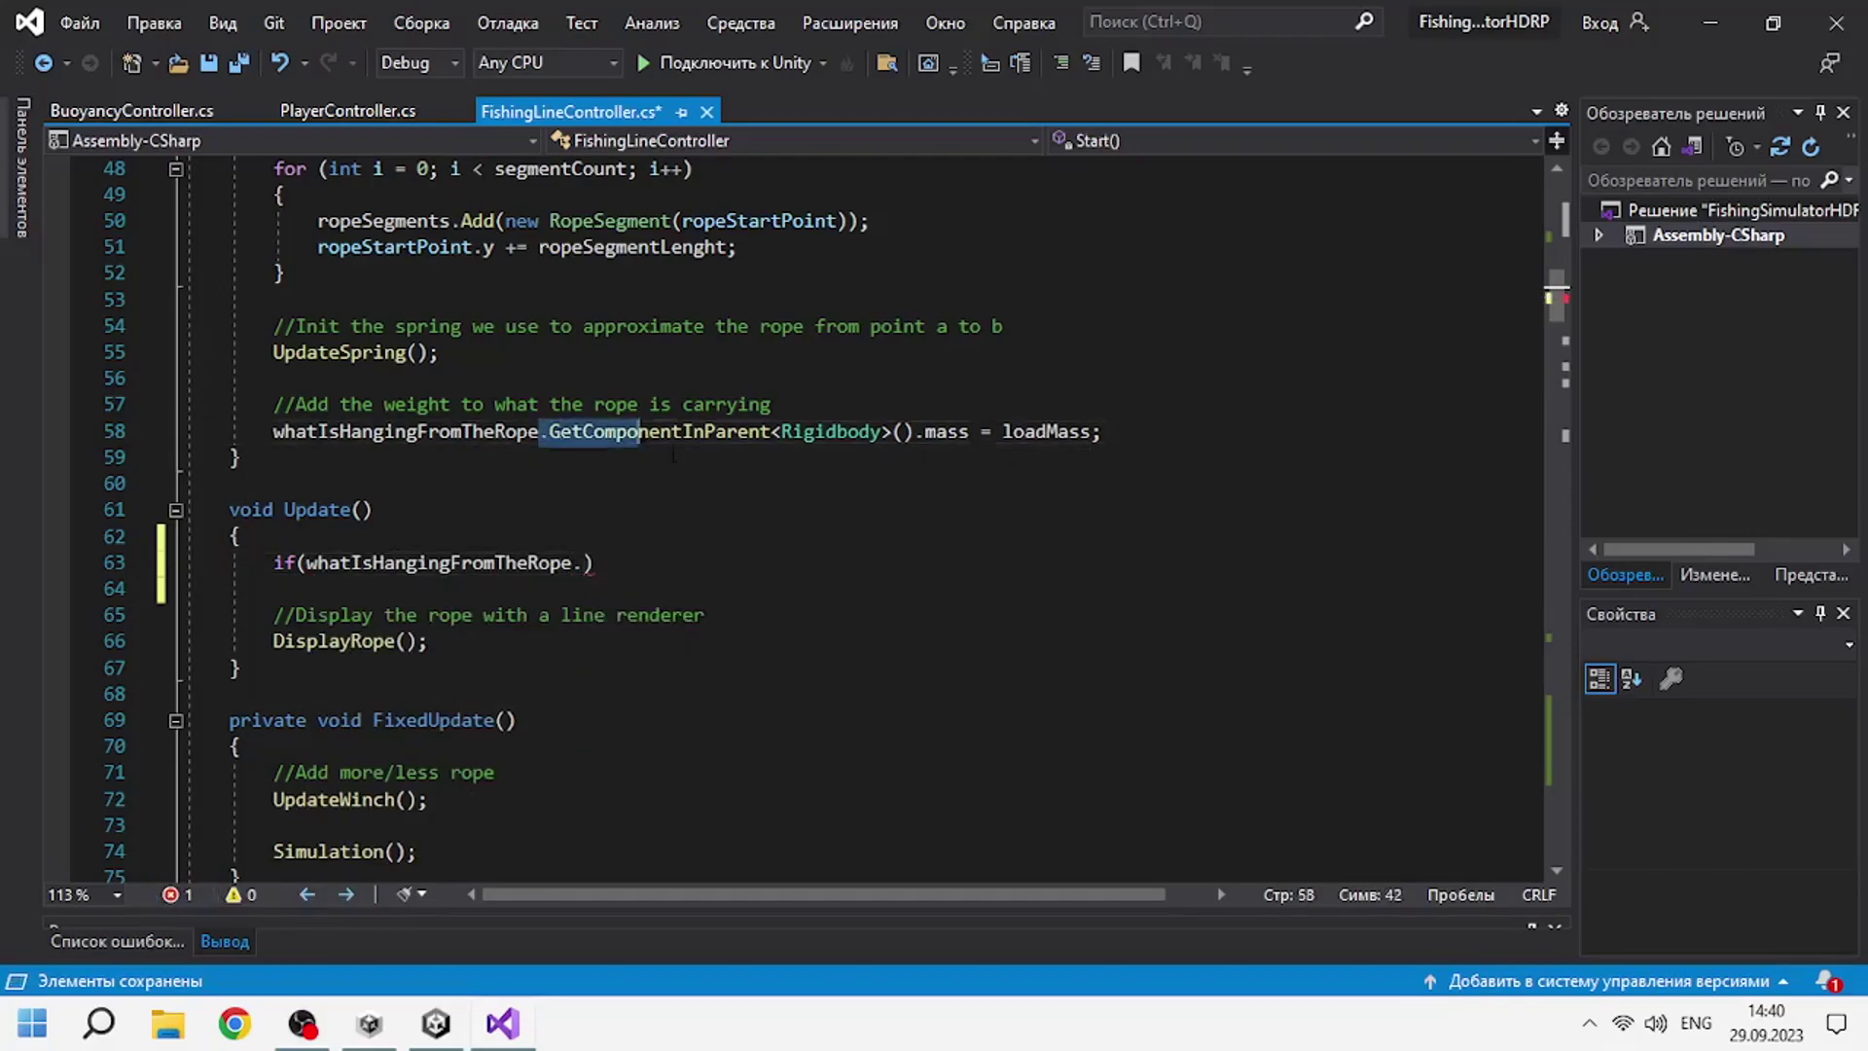
pyautogui.click(584, 562)
pyautogui.press('BackSpace')
pyautogui.write('.GetComponentInParent<Rigidbody>()')
pyautogui.write('.velocity.magnitude')
pyautogui.hotkey('ctrl', 'Return')
pyautogui.click(1160, 588)
pyautogui.write('>')
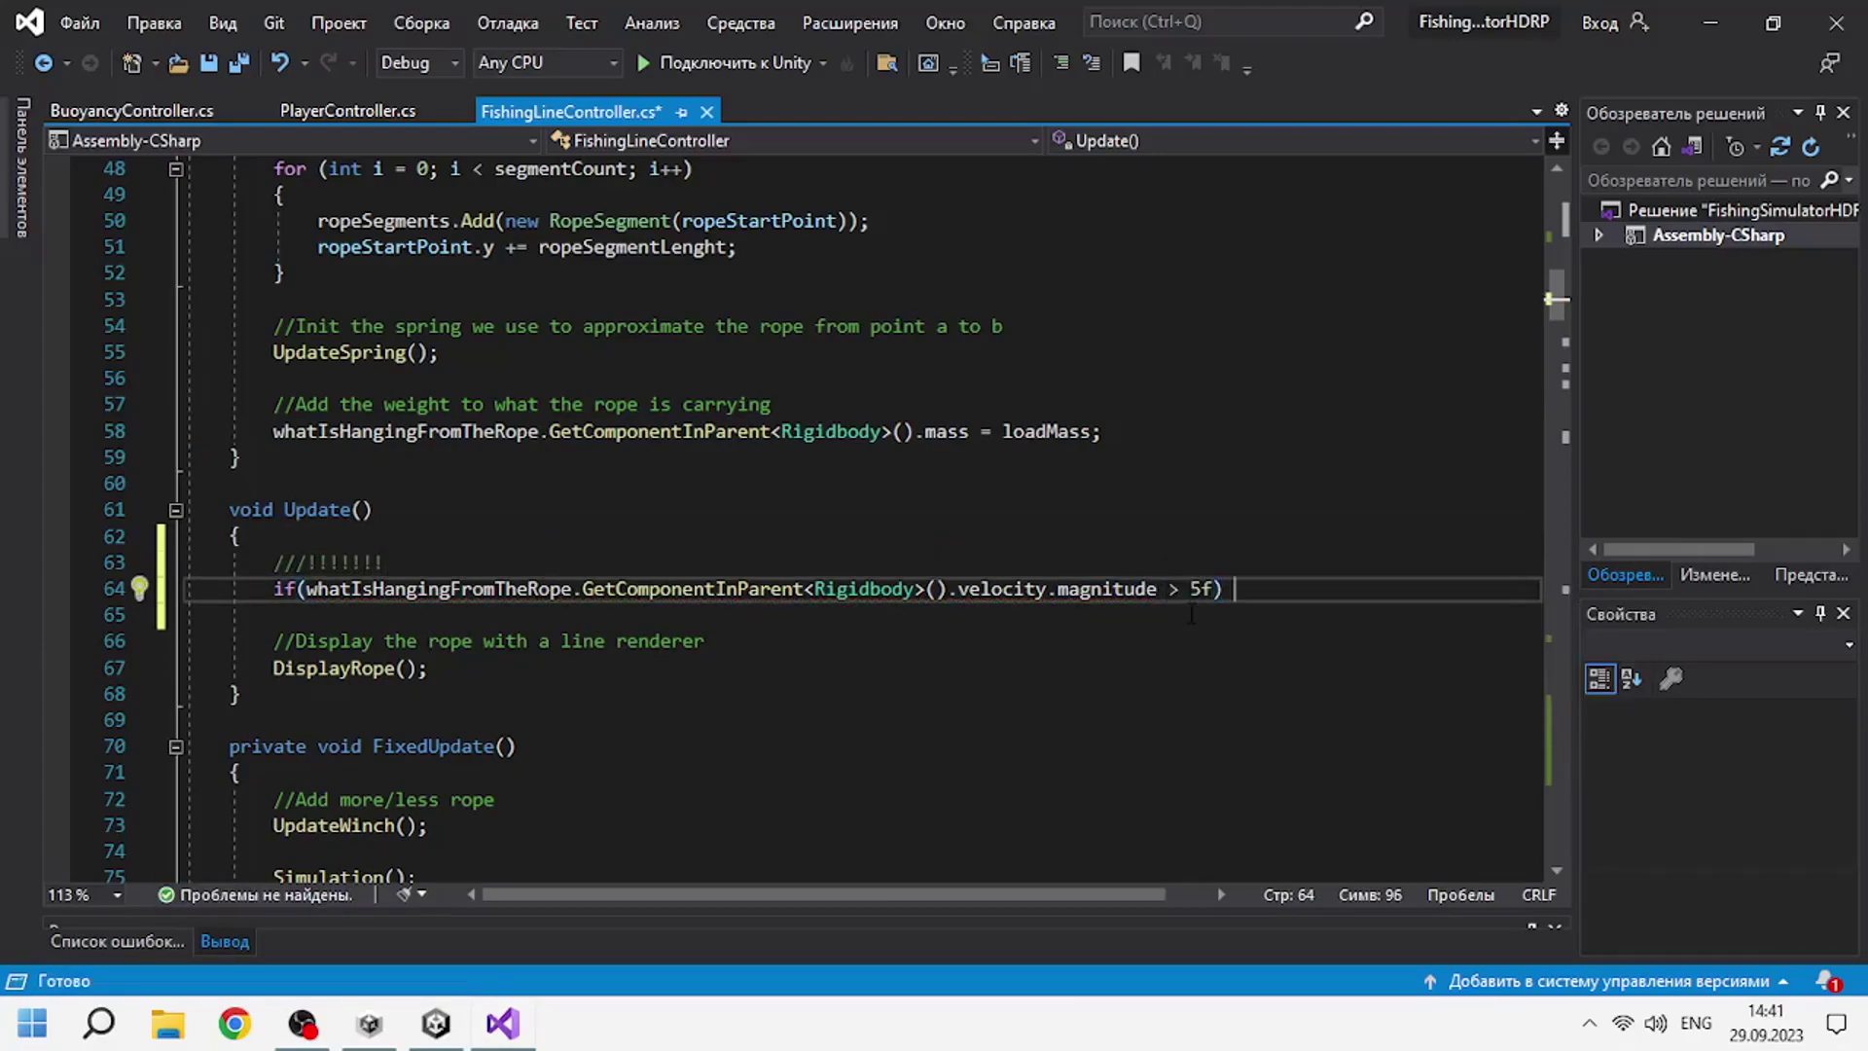
# Inside the if, set that Rigidbody's drag to 0.5f.
pyautogui.moveTo(306, 589); pyautogui.dragTo(948, 589)
pyautogui.hotkey('ctrl', 'c')
pyautogui.press('End')
pyautogui.press('Return')
pyautogui.hotkey('ctrl', 'v')
pyautogui.write('.drag')
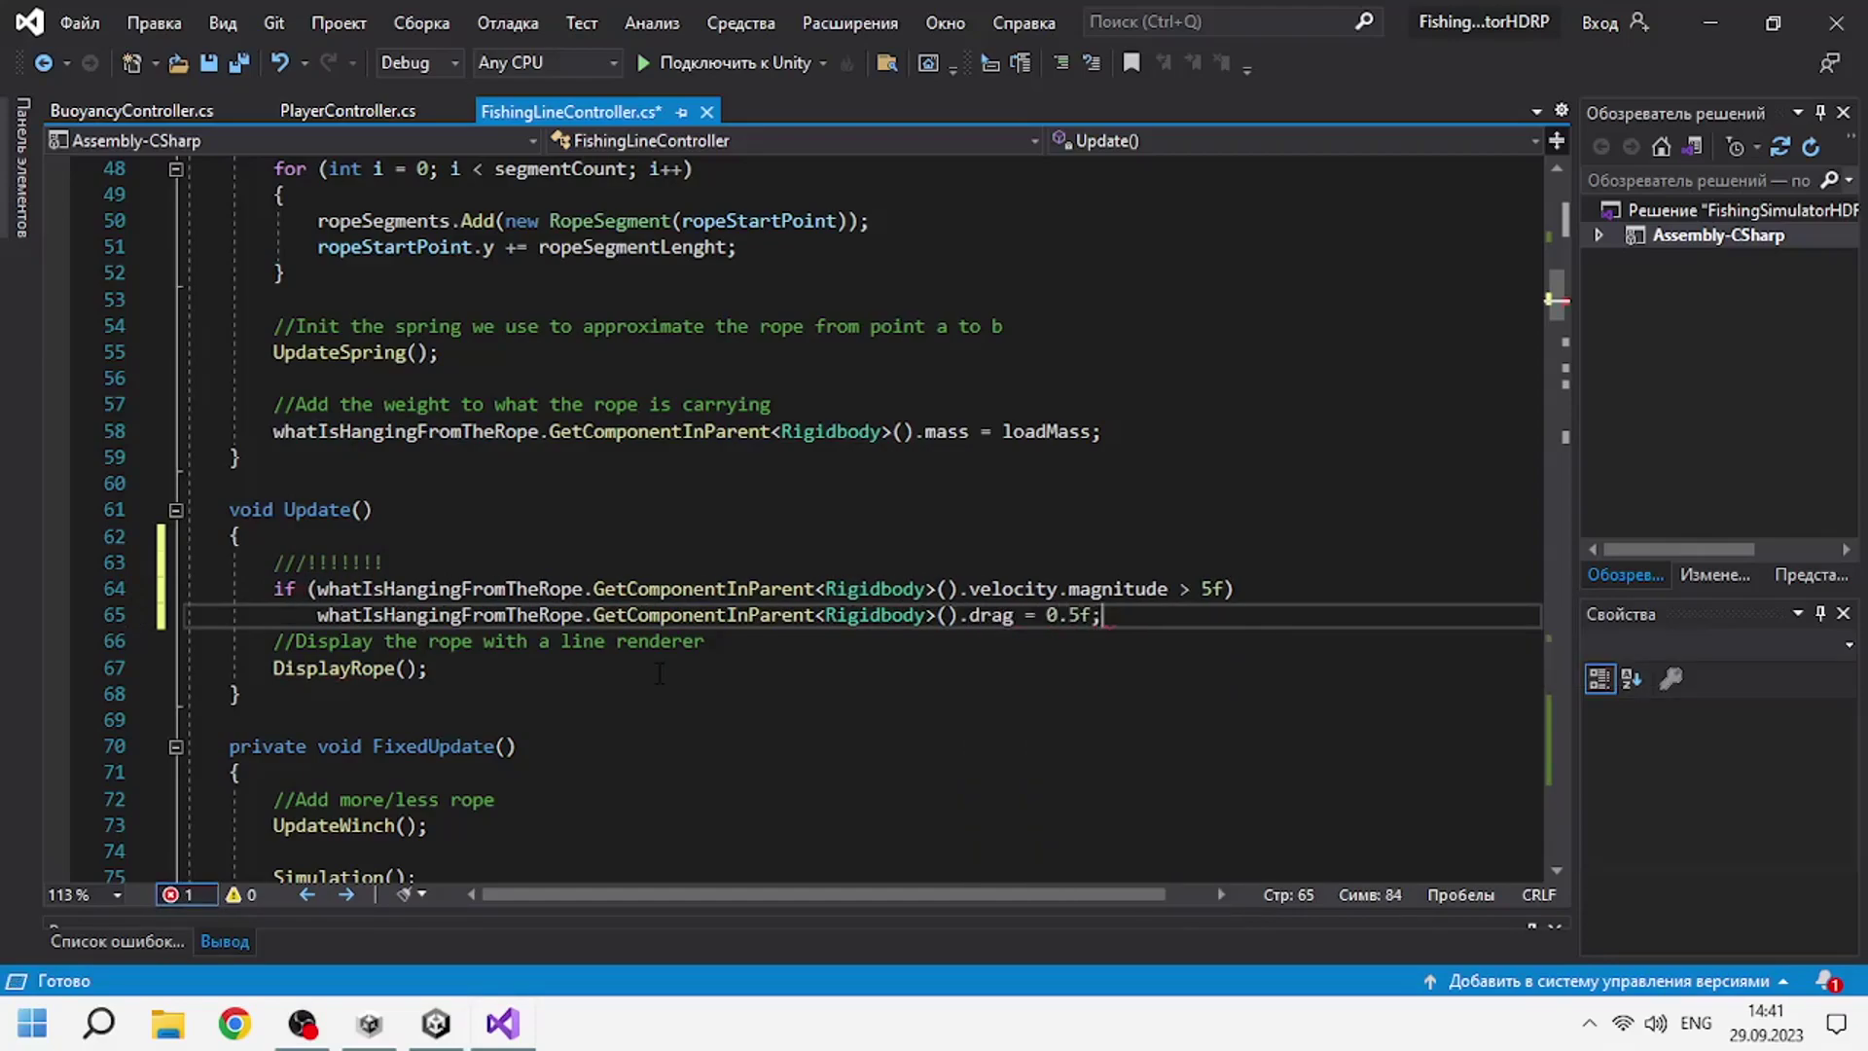
pyautogui.press('Return')
# Add an else branch setting the drag to 0f, then start play mode in Unity.
pyautogui.write('else')
pyautogui.press('Tab')
pyautogui.press('Tab')
pyautogui.hotkey('ctrl', 'z')
pyautogui.moveTo(1100, 615); pyautogui.dragTo(328, 615)
pyautogui.hotkey('ctrl', 'c')
pyautogui.click(404, 642)
pyautogui.press('Return')
pyautogui.hotkey('ctrl', 'v')
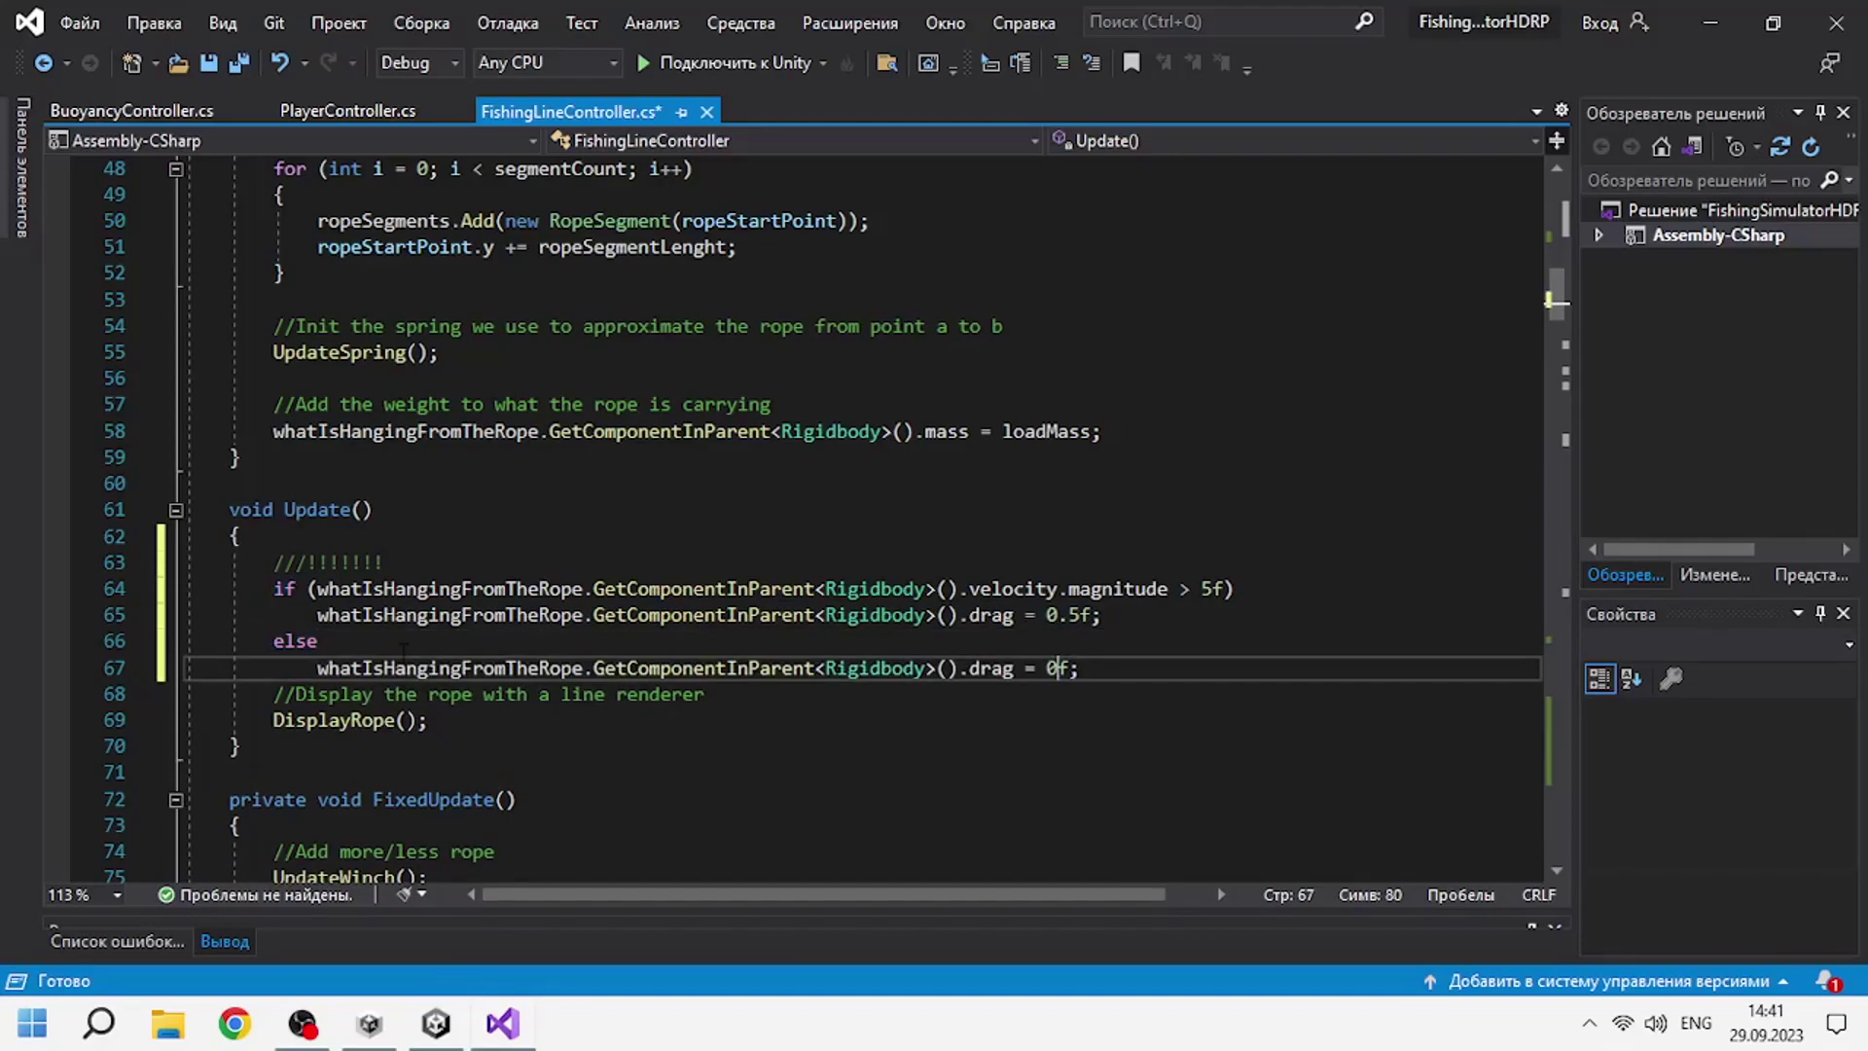
pyautogui.click(373, 1024)
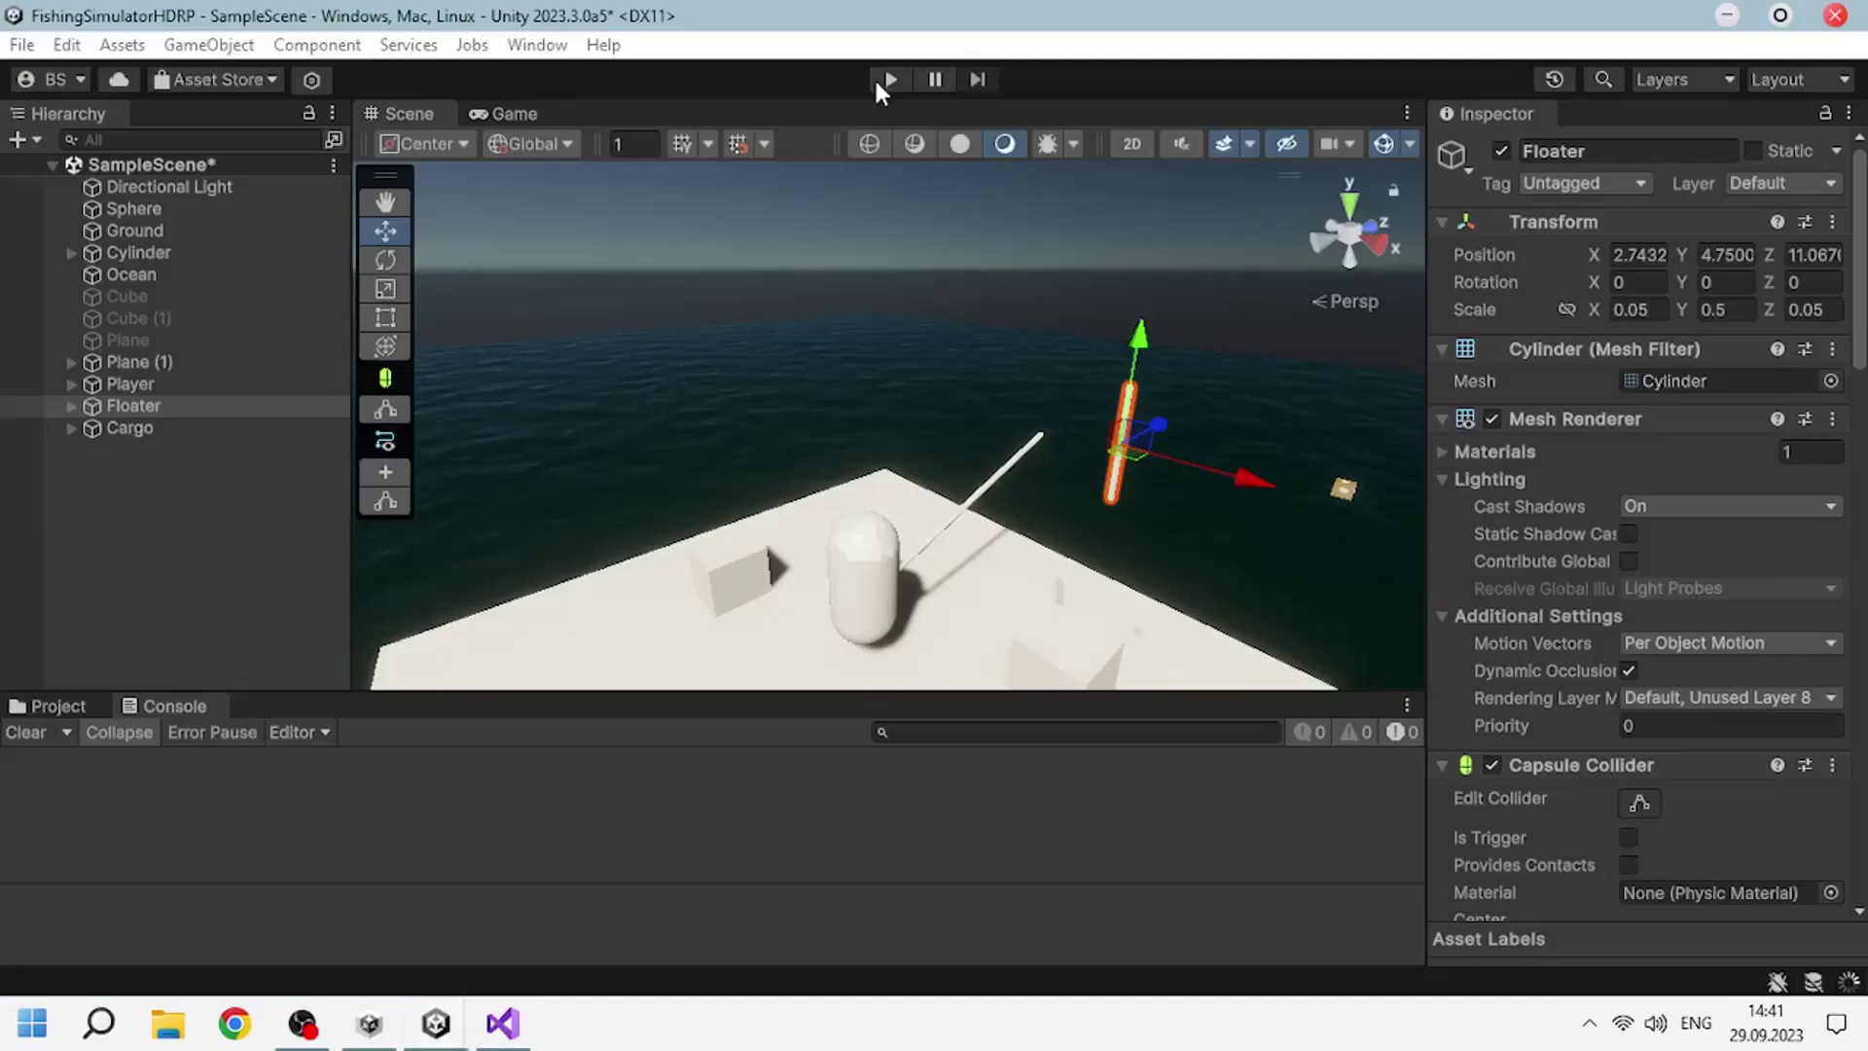
pyautogui.click(887, 78)
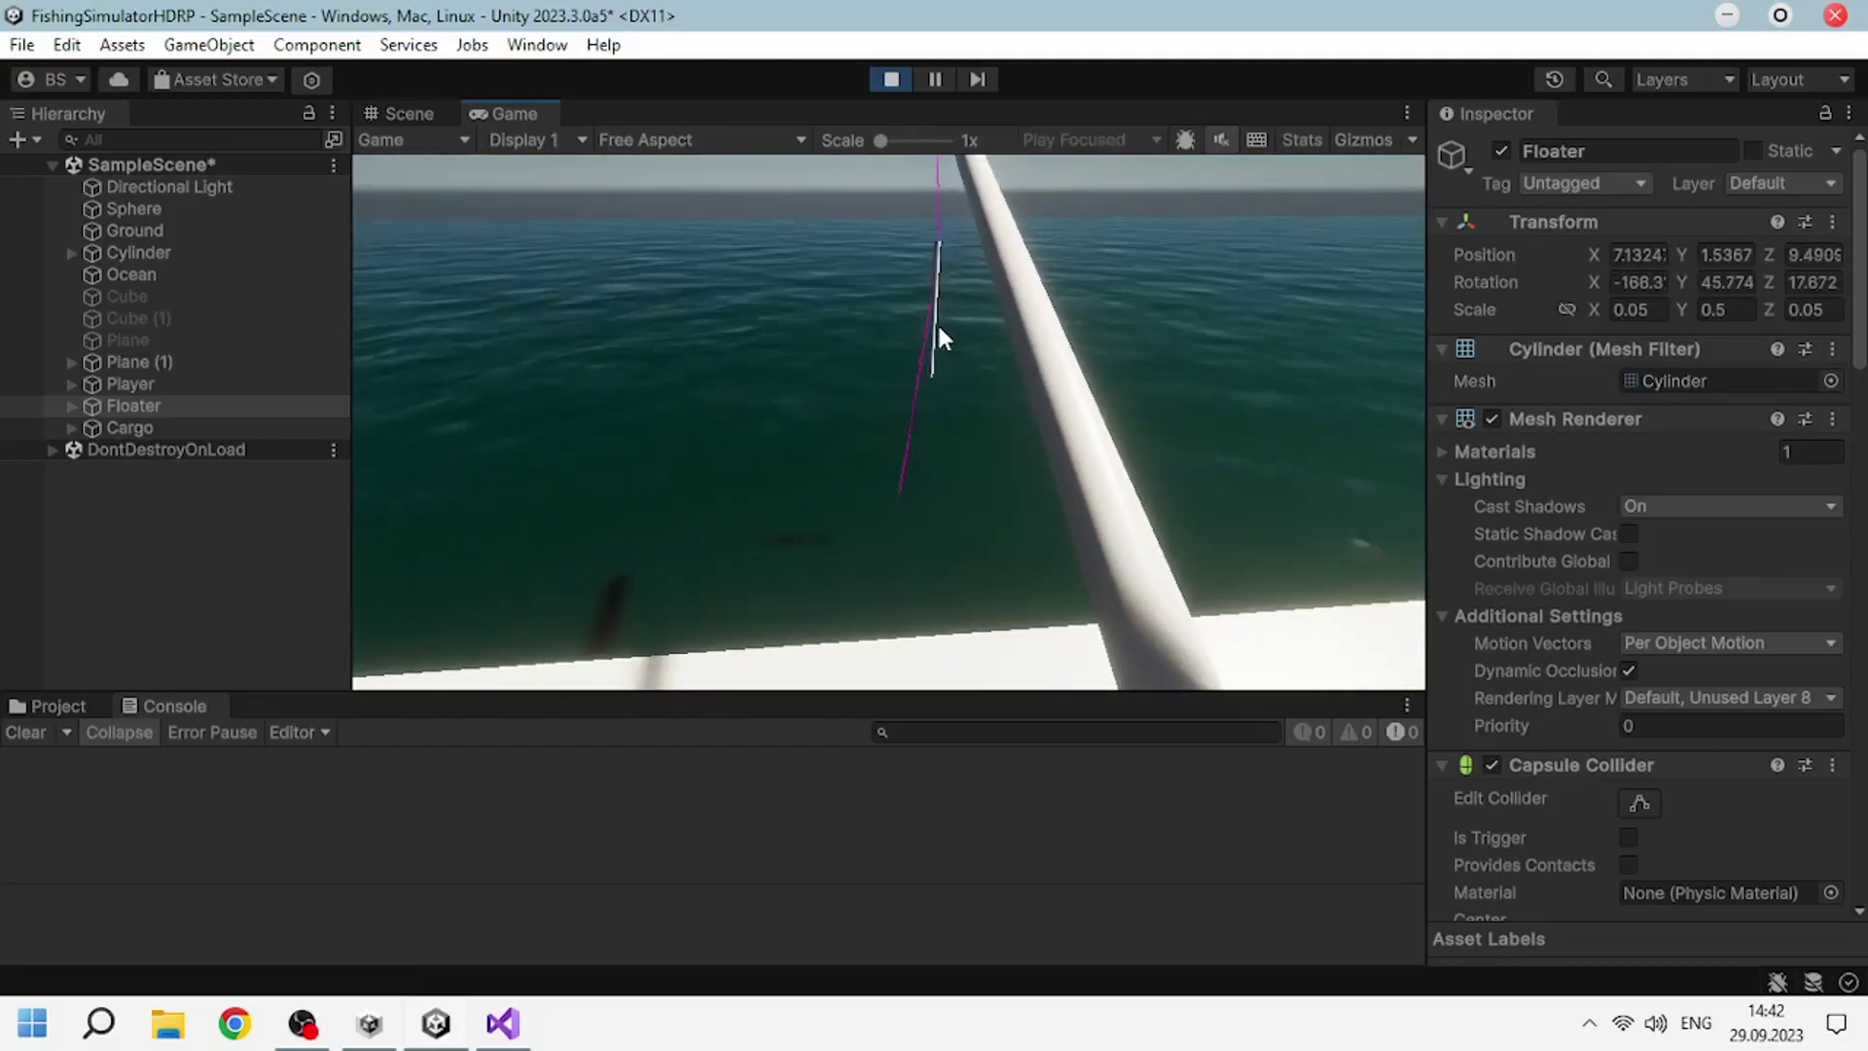
# Check the floater's Rigidbody and Spring Joint values during play, then stop and return to the code.
pyautogui.scroll(-10, 1660, 705)
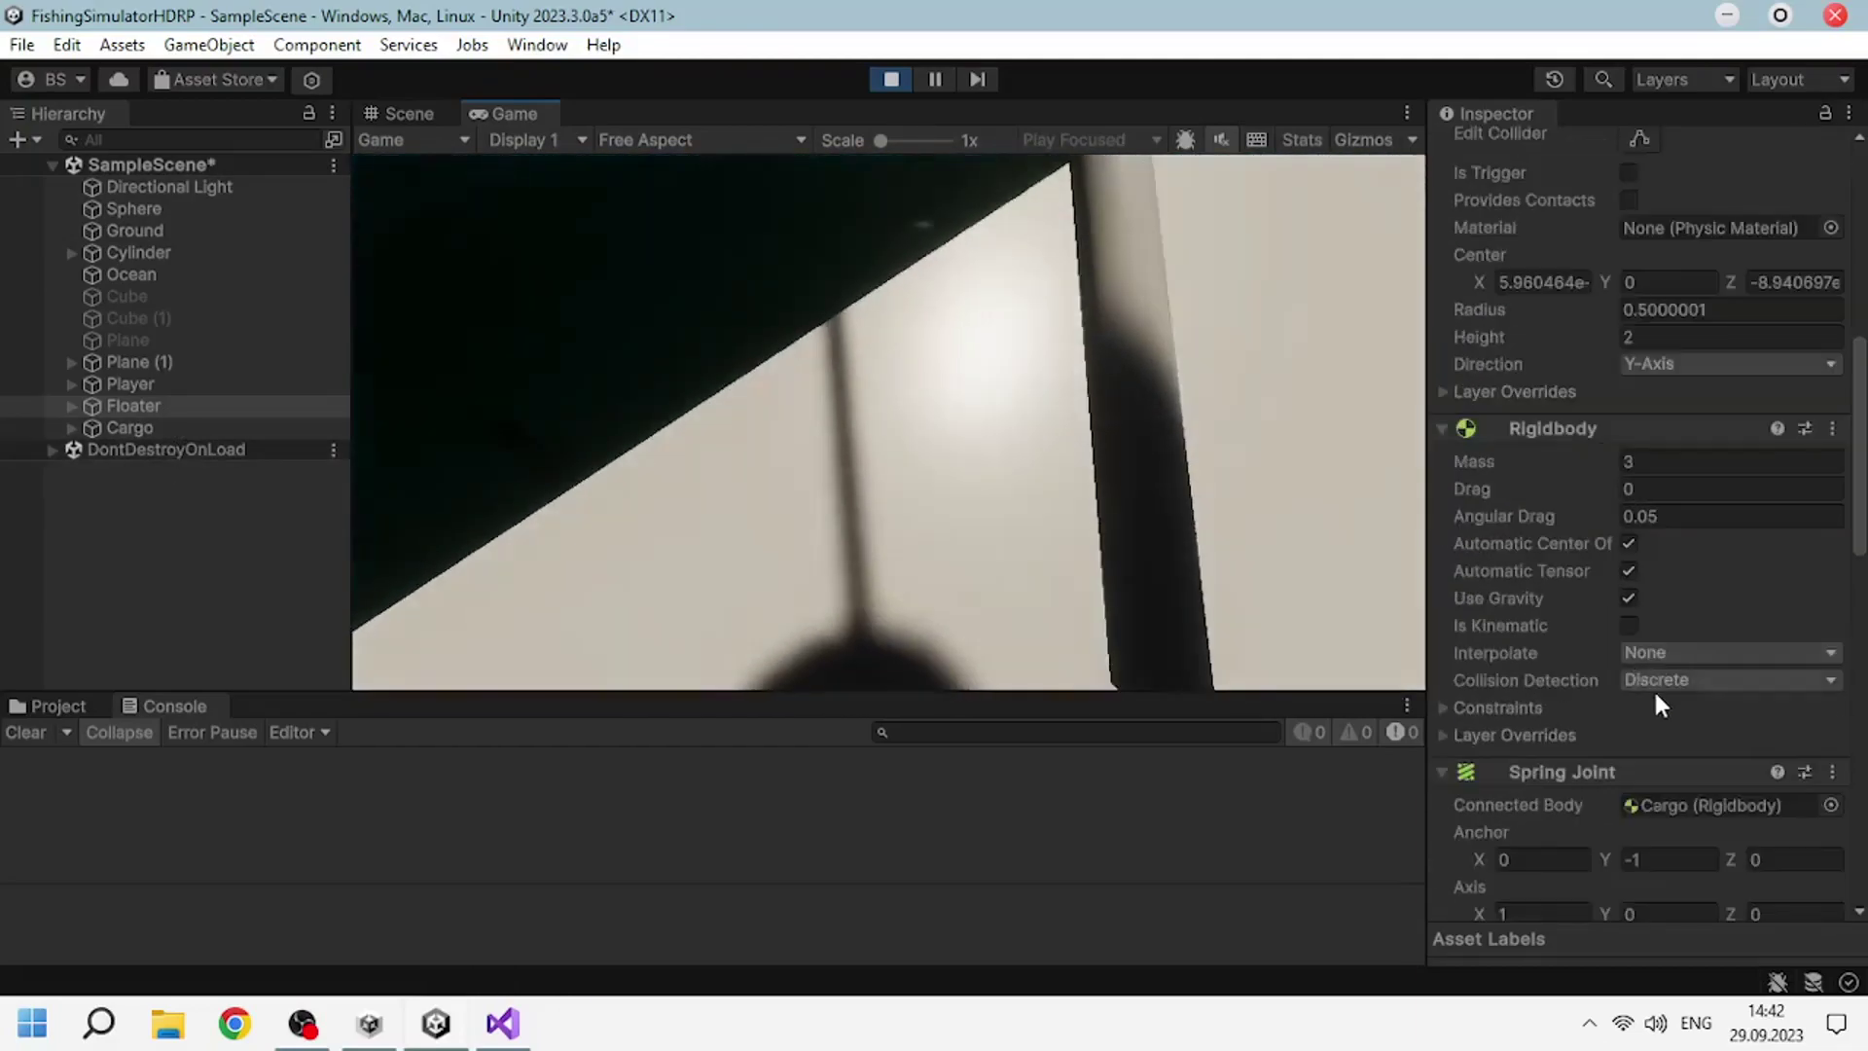
pyautogui.scroll(-5, 1660, 705)
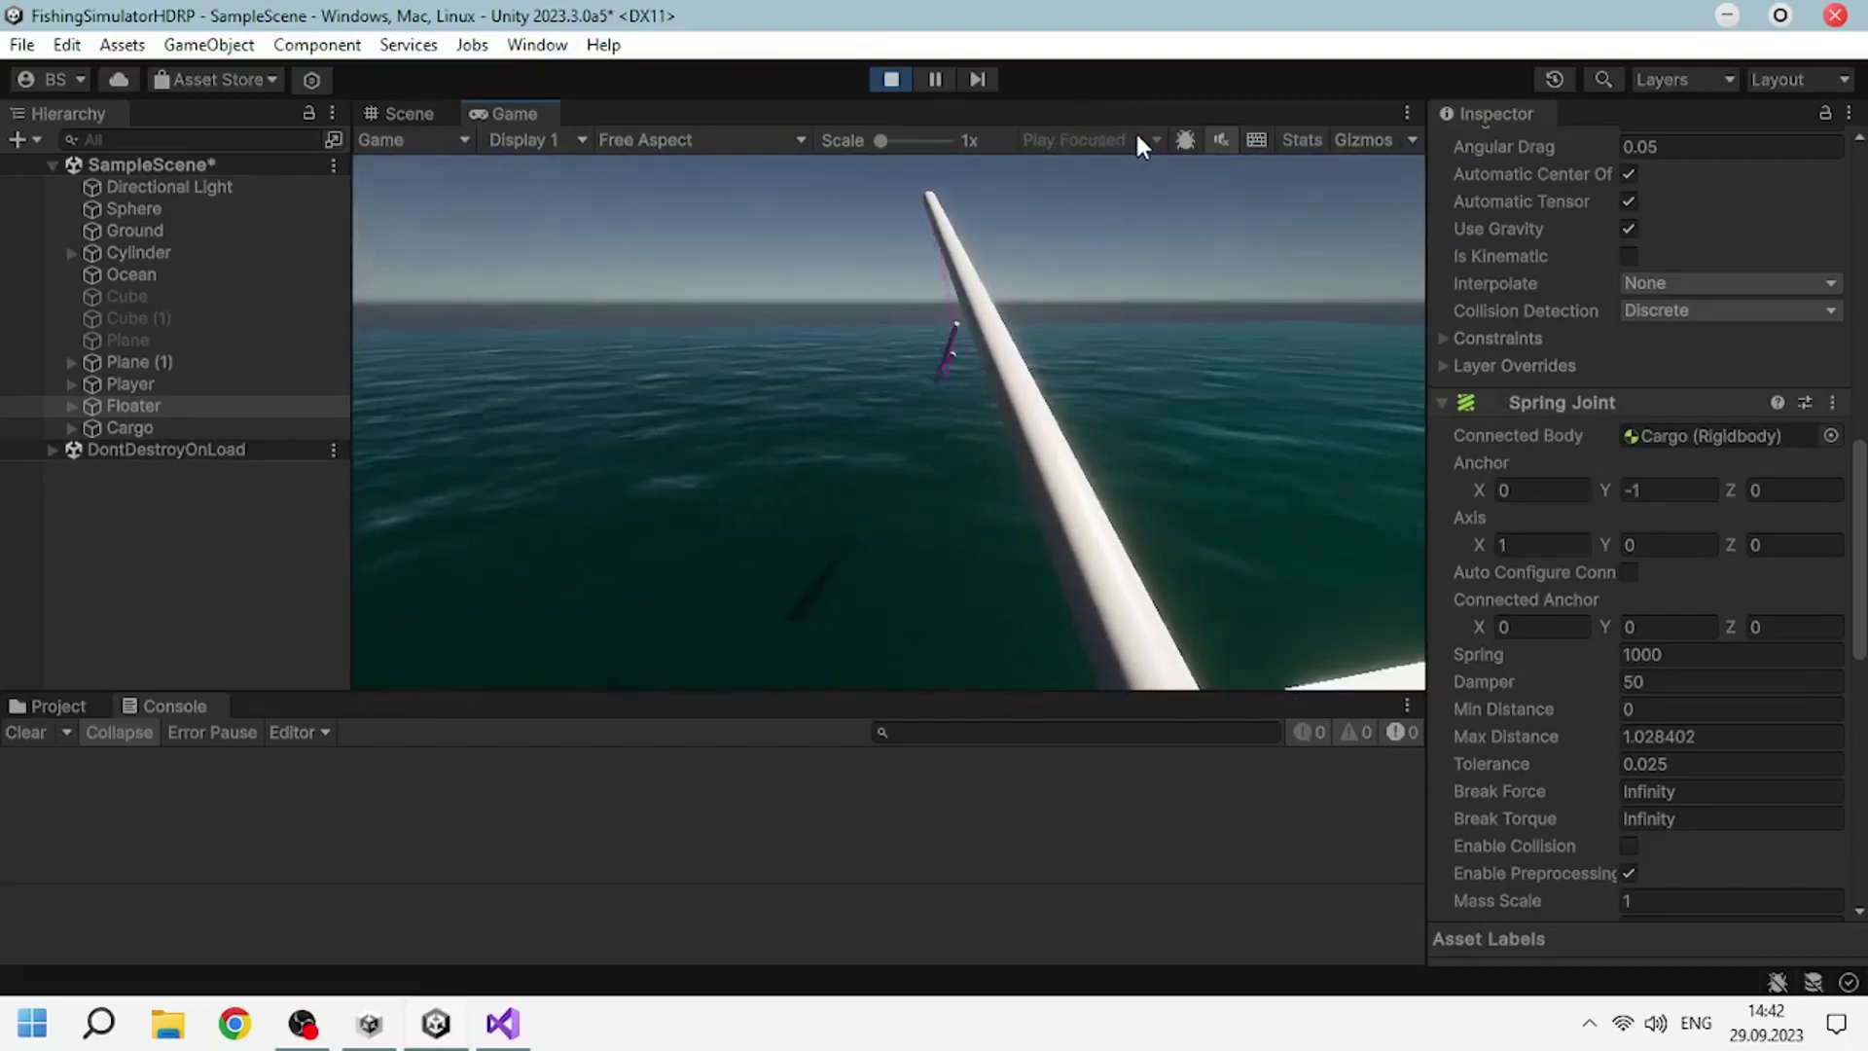
pyautogui.click(897, 86)
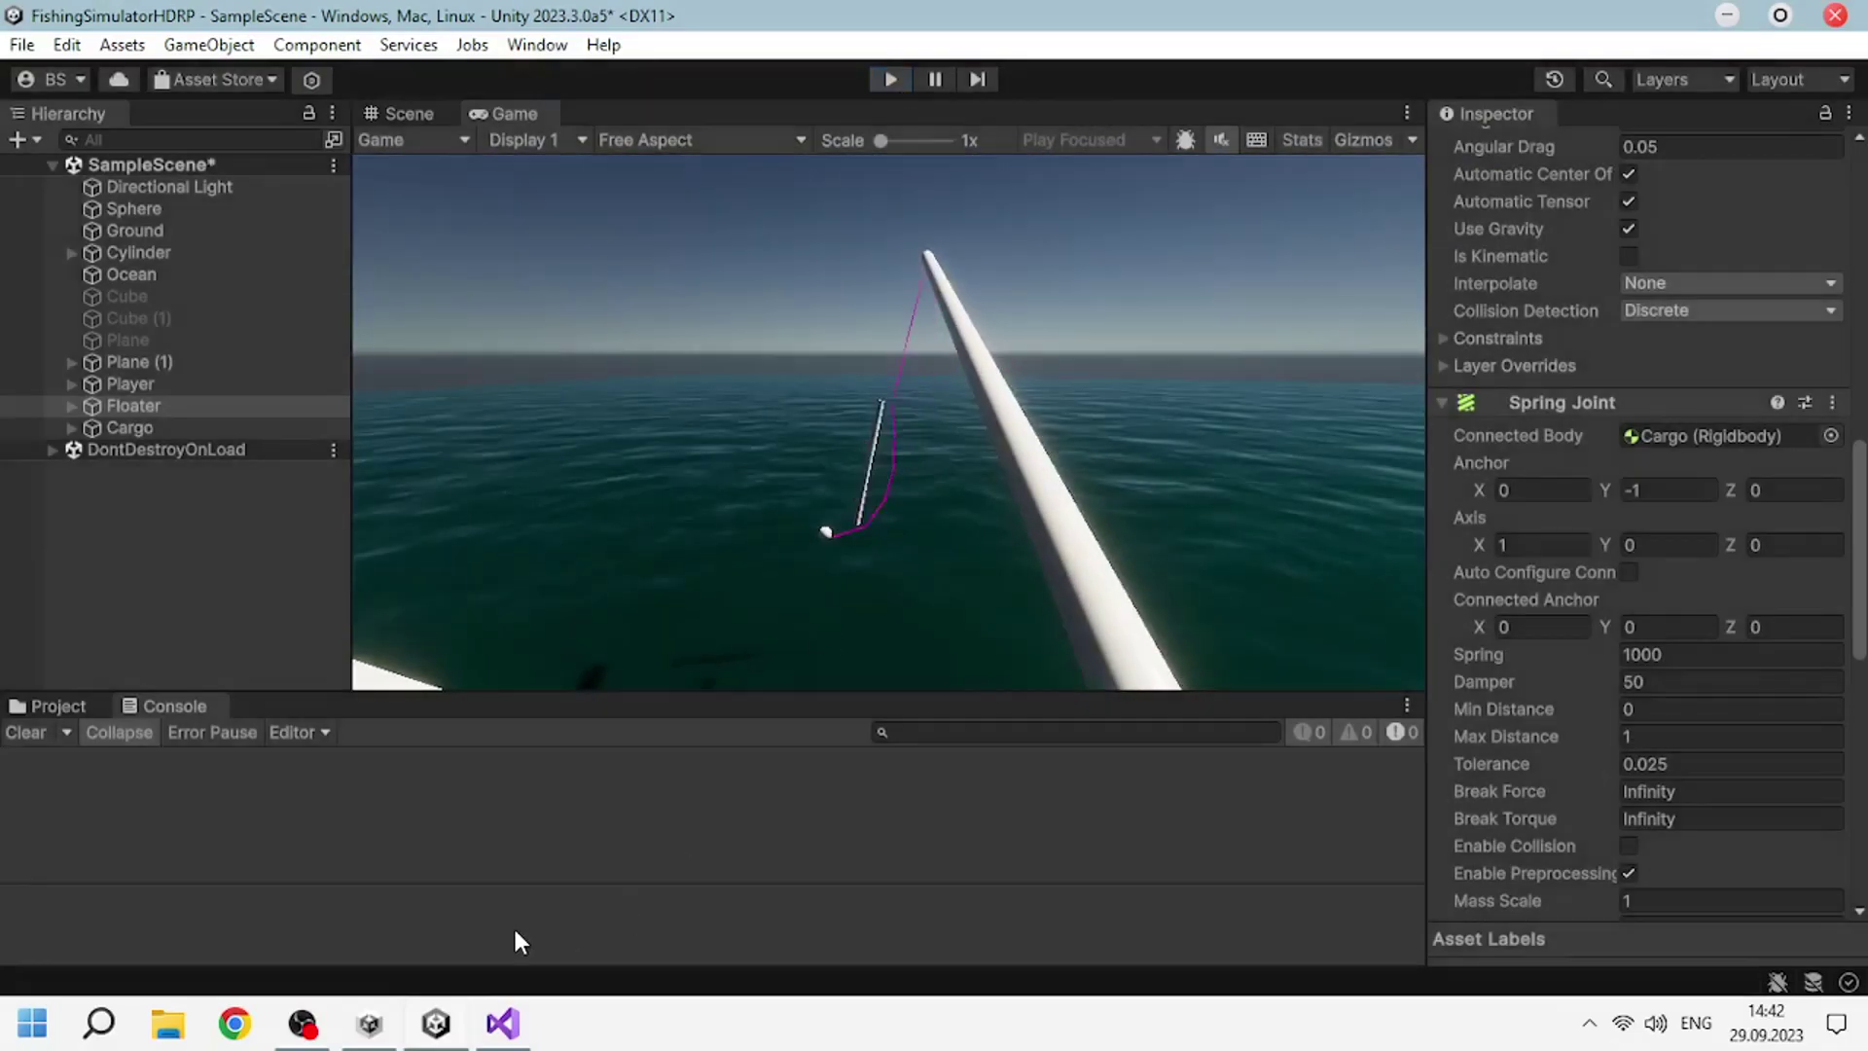
pyautogui.click(503, 1022)
# Insert blank lines below the else branch in Update.
pyautogui.press('BackSpace')
pyautogui.press('BackSpace')
pyautogui.click(1175, 671)
pyautogui.press('Return')
pyautogui.press('Return')
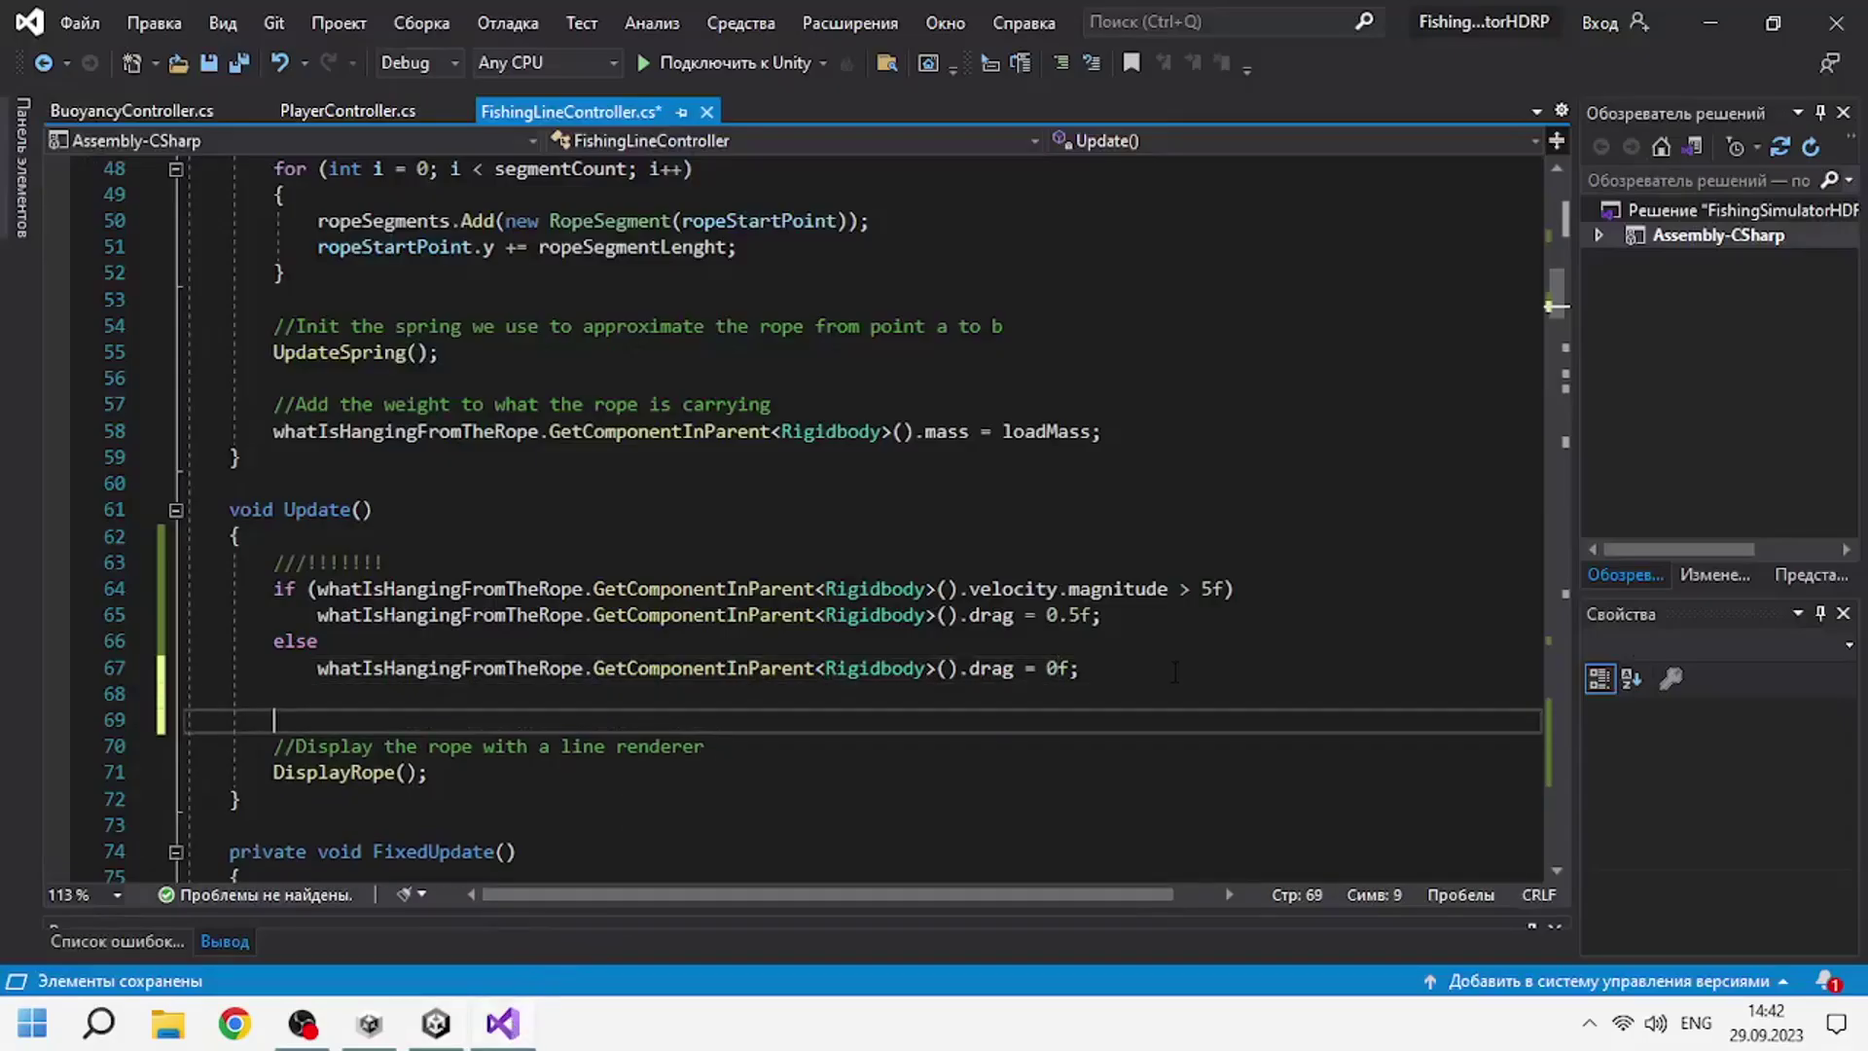
# Make UpdateWinch public and give it a bool isWinding parameter.
pyautogui.click(347, 111)
pyautogui.scroll(2, 507, 588)
pyautogui.scroll(7, 507, 588)
pyautogui.scroll(5, 507, 588)
pyautogui.click(132, 111)
pyautogui.scroll(-3, 506, 584)
pyautogui.click(567, 111)
pyautogui.scroll(-10, 637, 561)
pyautogui.scroll(-2, 637, 560)
pyautogui.scroll(-1, 637, 560)
pyautogui.scroll(-7, 637, 513)
pyautogui.scroll(-11, 637, 513)
pyautogui.scroll(-20, 637, 512)
pyautogui.scroll(-11, 637, 513)
pyautogui.scroll(-5, 637, 512)
pyautogui.scroll(-2, 271, 450)
pyautogui.scroll(8, 270, 451)
pyautogui.scroll(7, 270, 450)
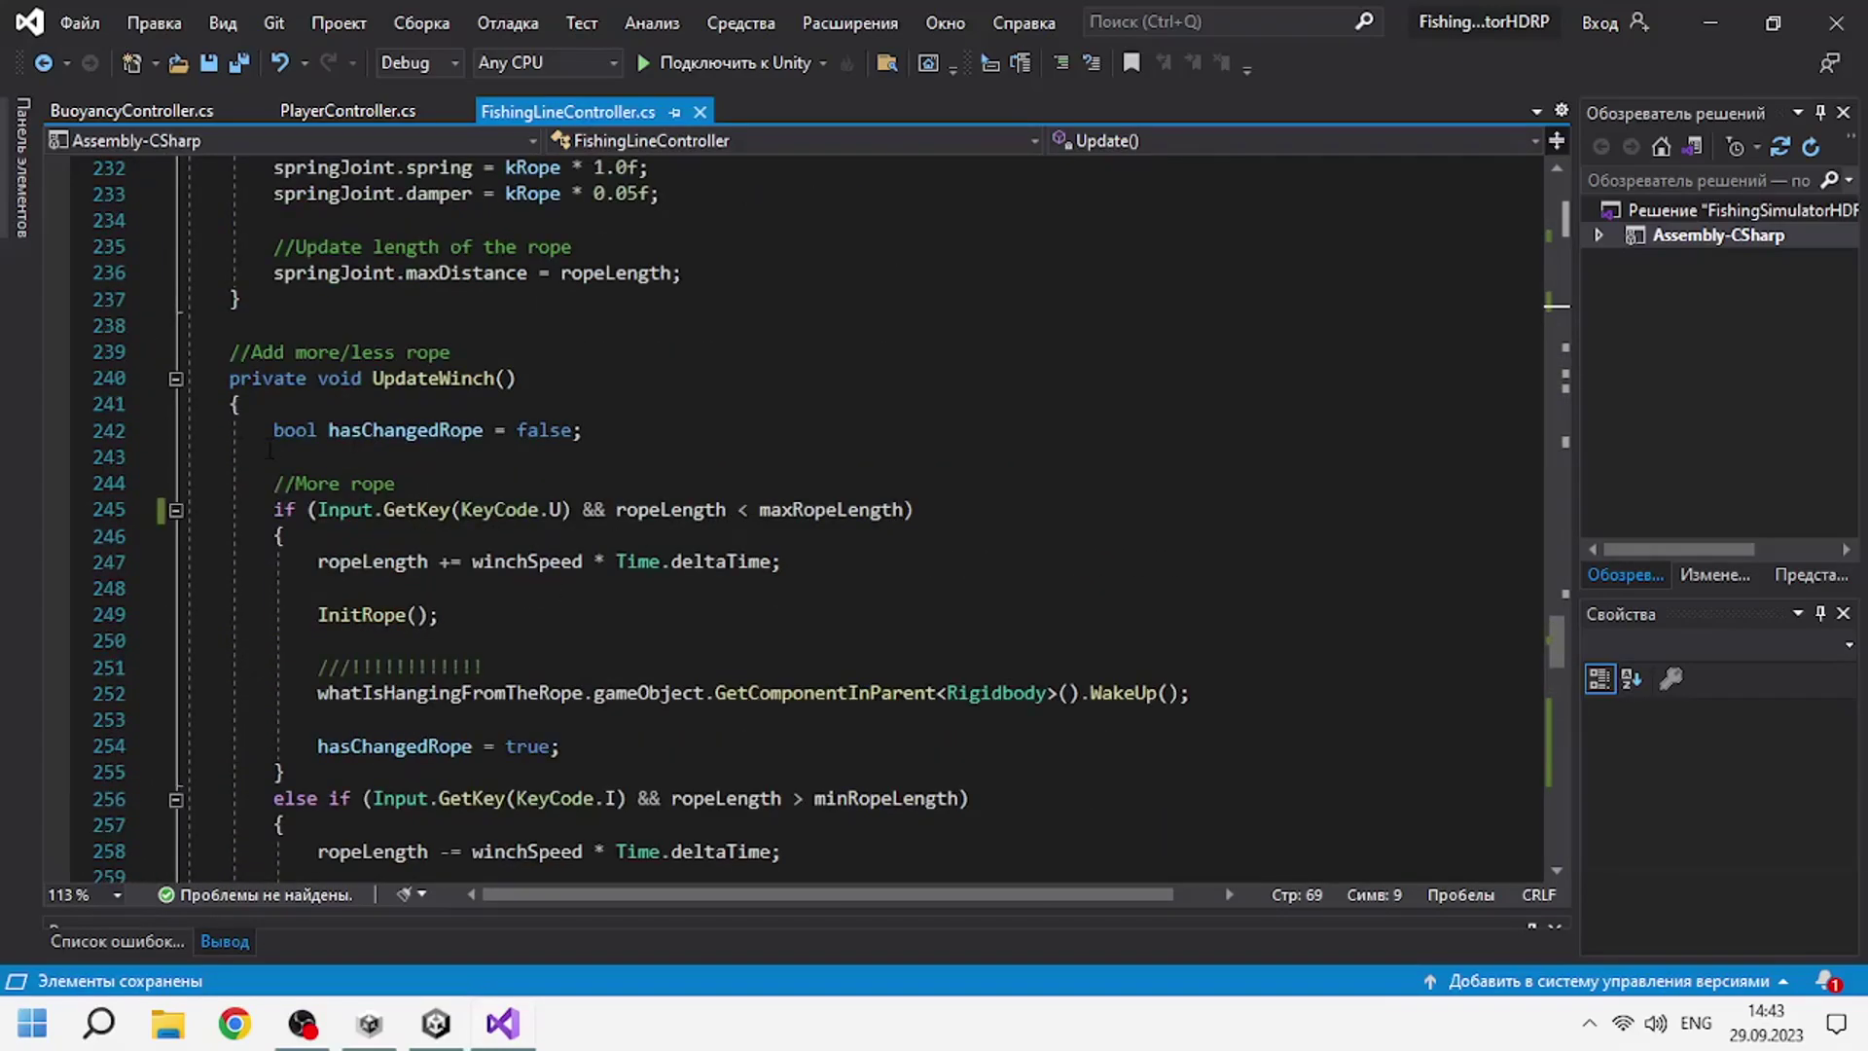
pyautogui.write('public')
pyautogui.scroll(-3, 495, 624)
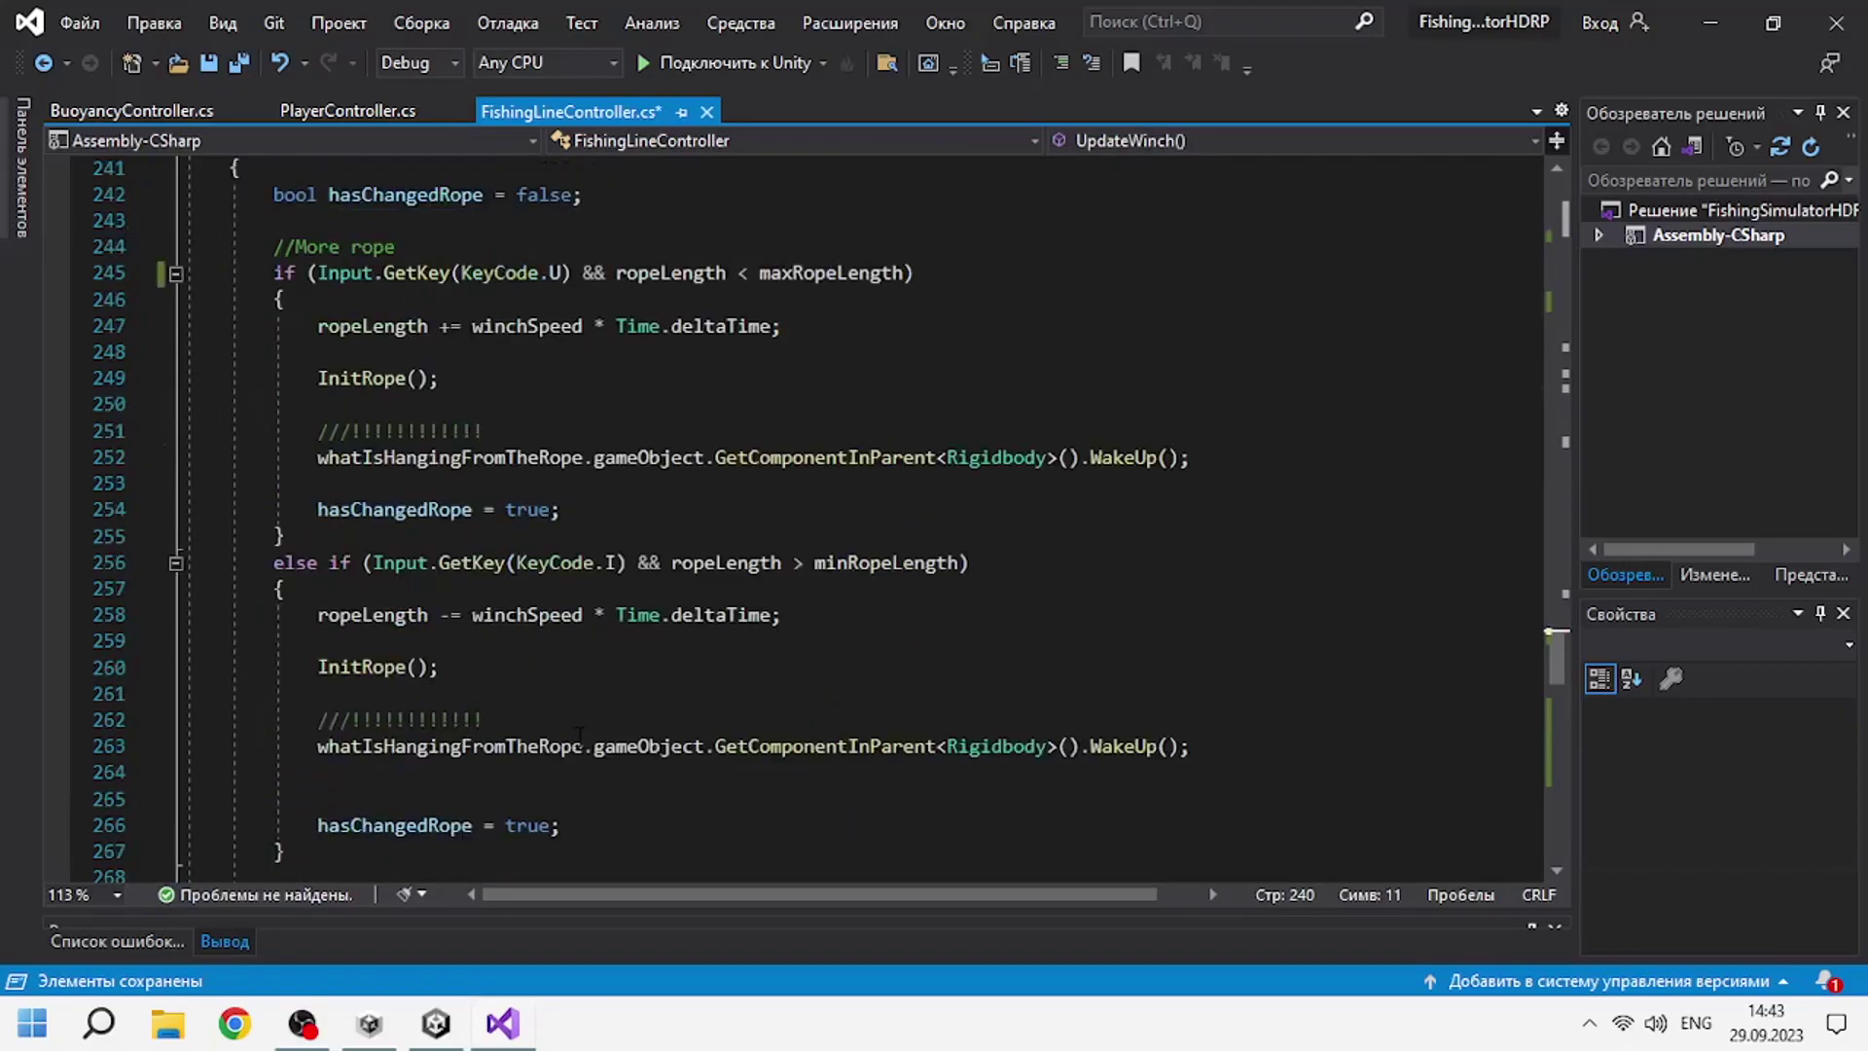
pyautogui.scroll(2, 559, 675)
pyautogui.write('bool isWinding)')
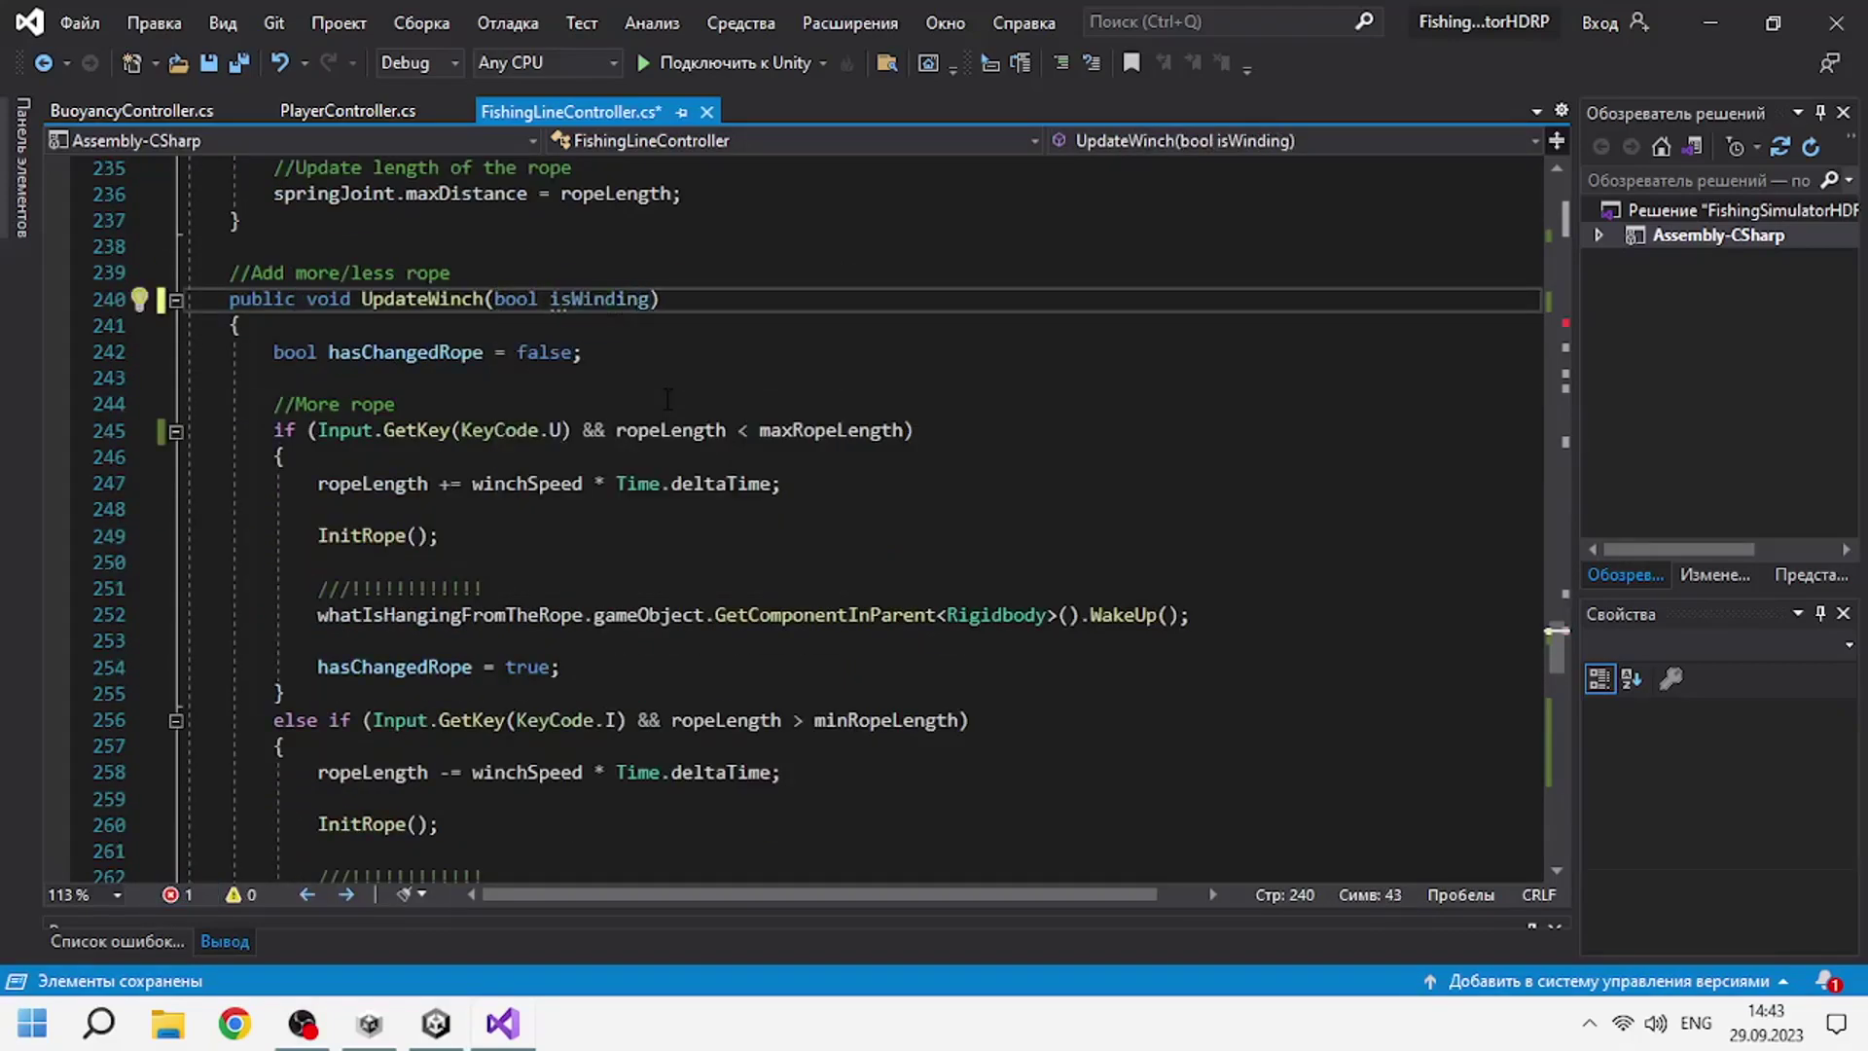
# Comment out the broken UpdateWinch() call on line 77 and save.
pyautogui.click(668, 403)
pyautogui.click(175, 894)
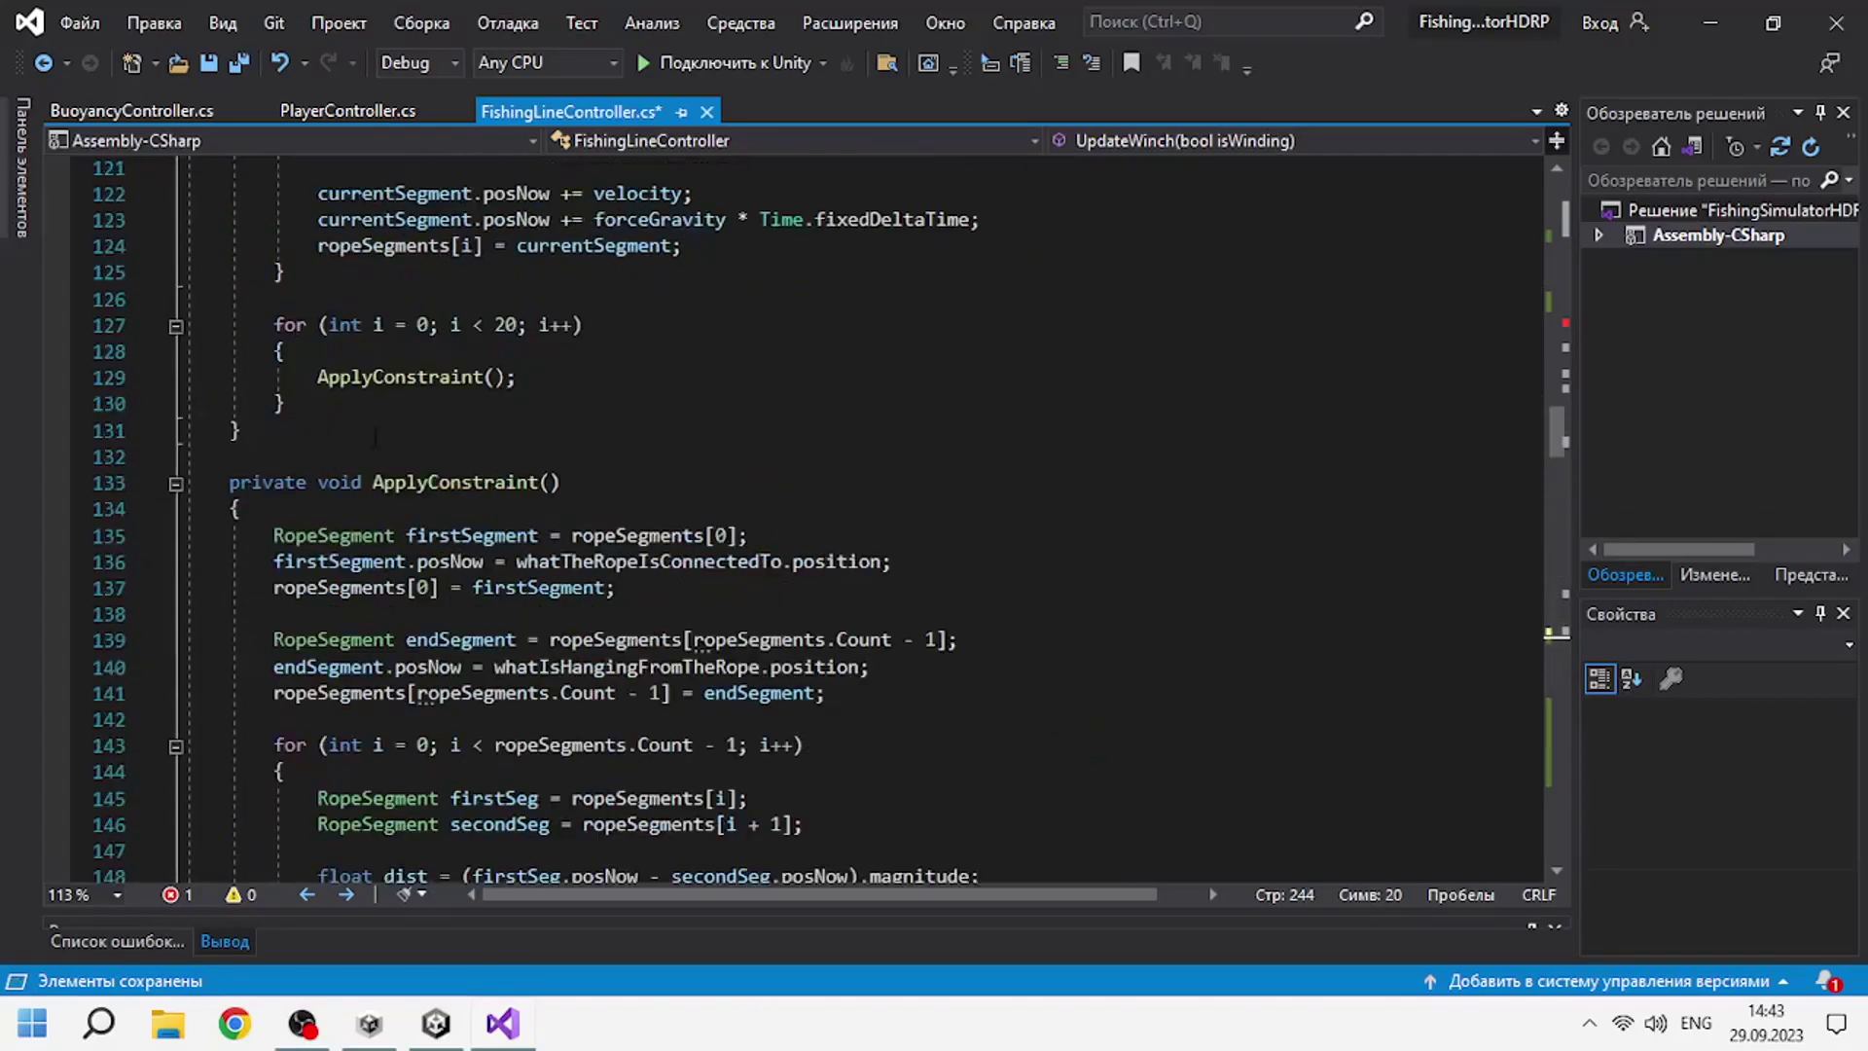
pyautogui.write('//')
pyautogui.hotkey('ctrl', 's')
# Cut the Input.GetKey(KeyCode.U) check from the more-rope condition on line 245.
pyautogui.scroll(-20, 817, 516)
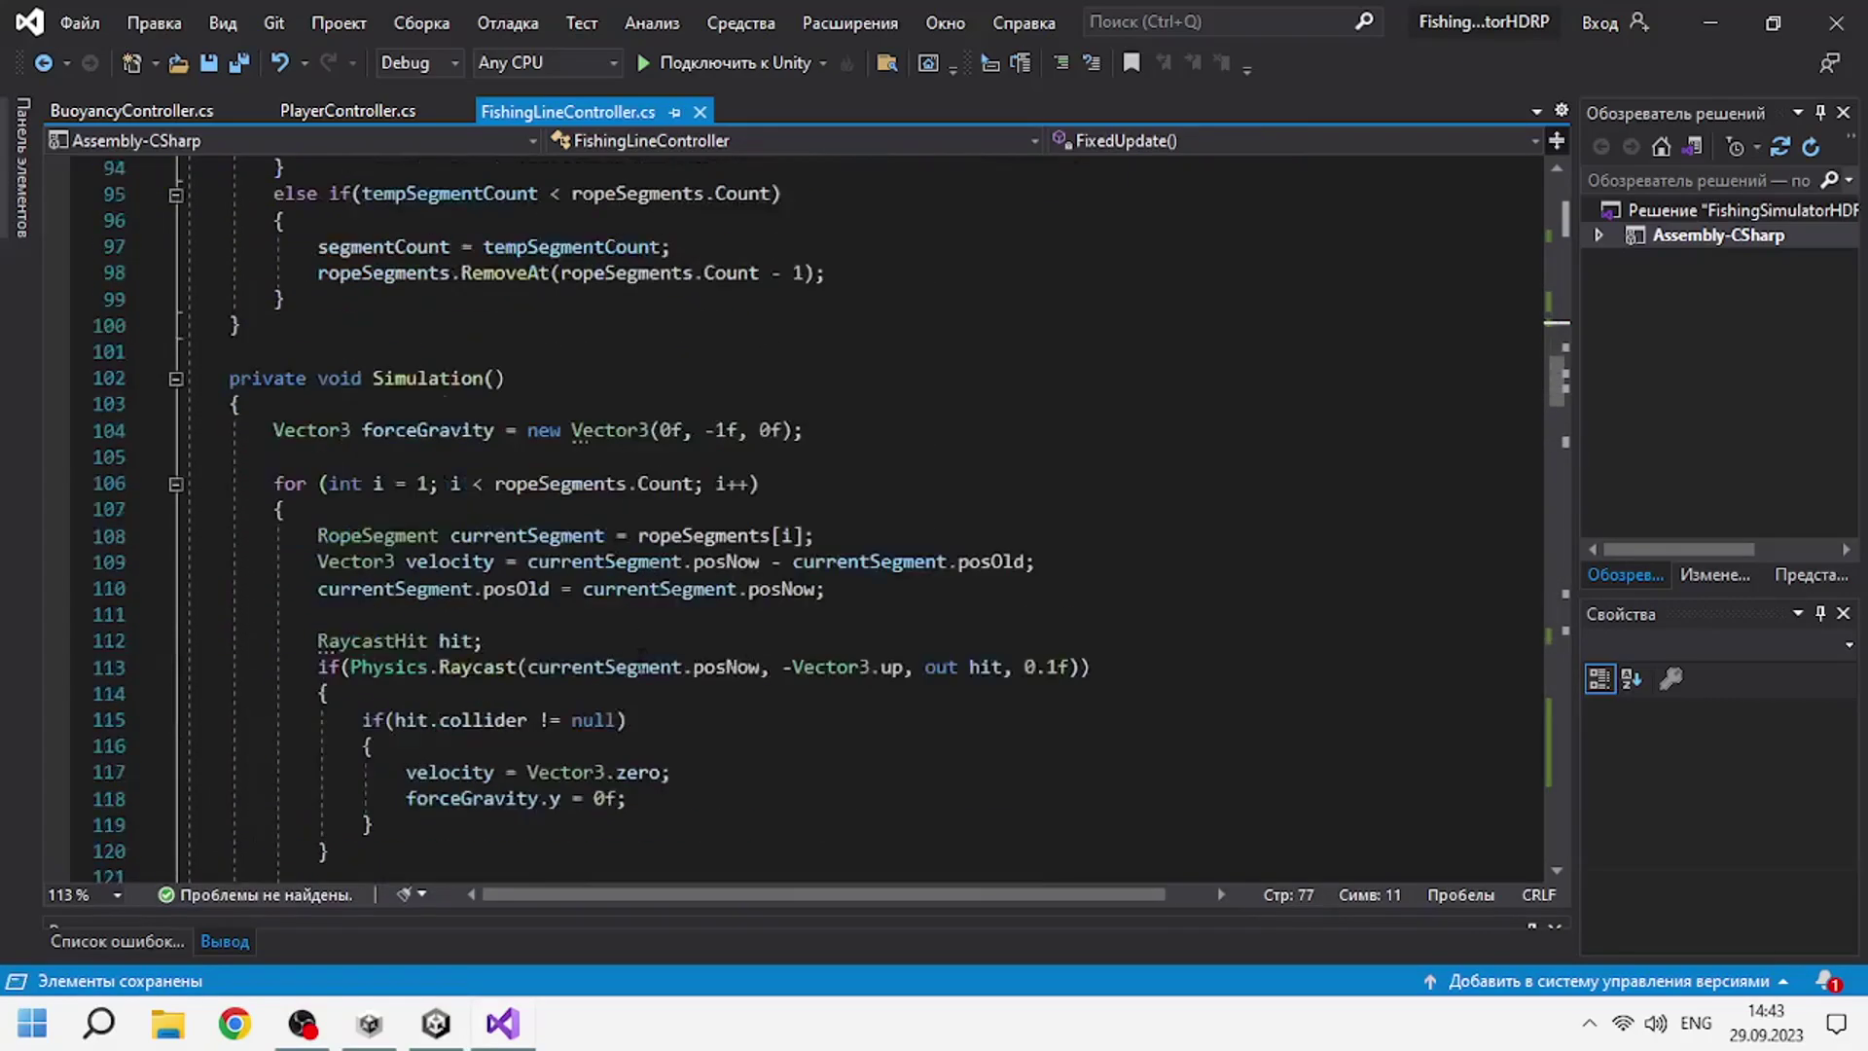
pyautogui.scroll(-1, 572, 506)
pyautogui.click(572, 483)
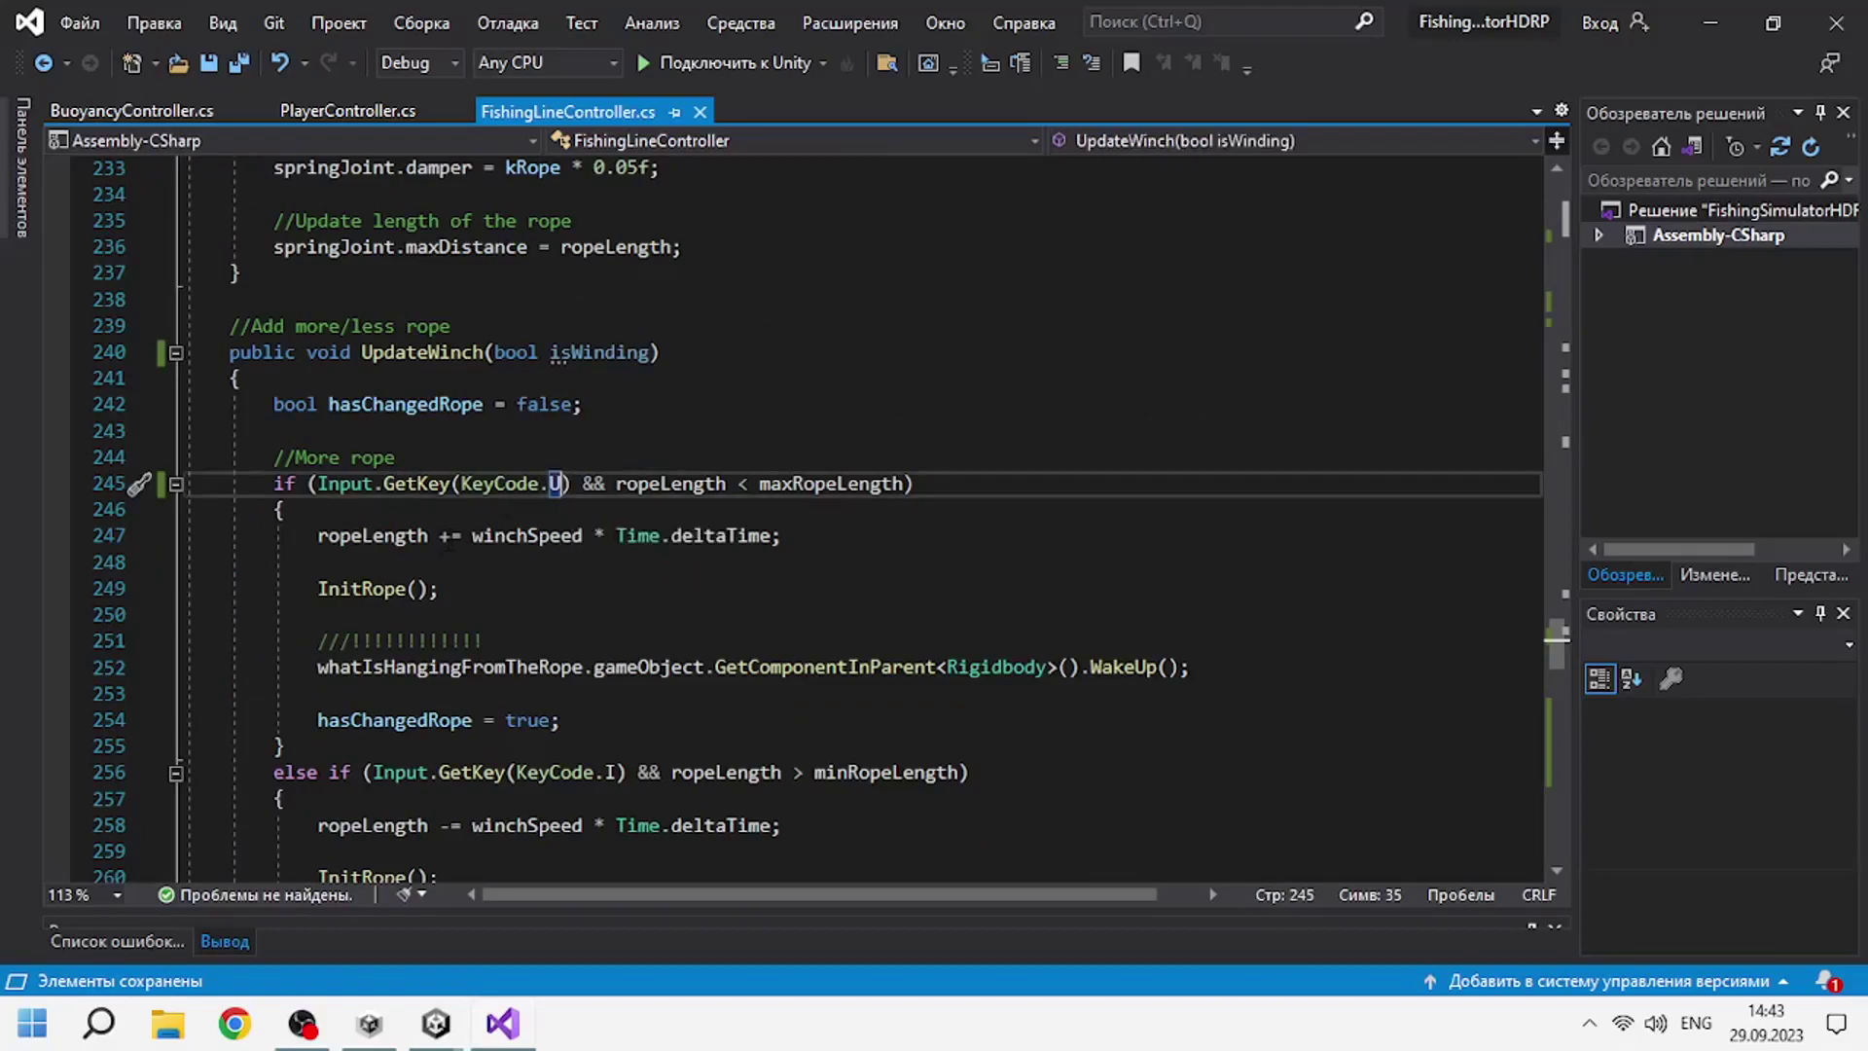
pyautogui.moveTo(572, 483); pyautogui.dragTo(317, 484)
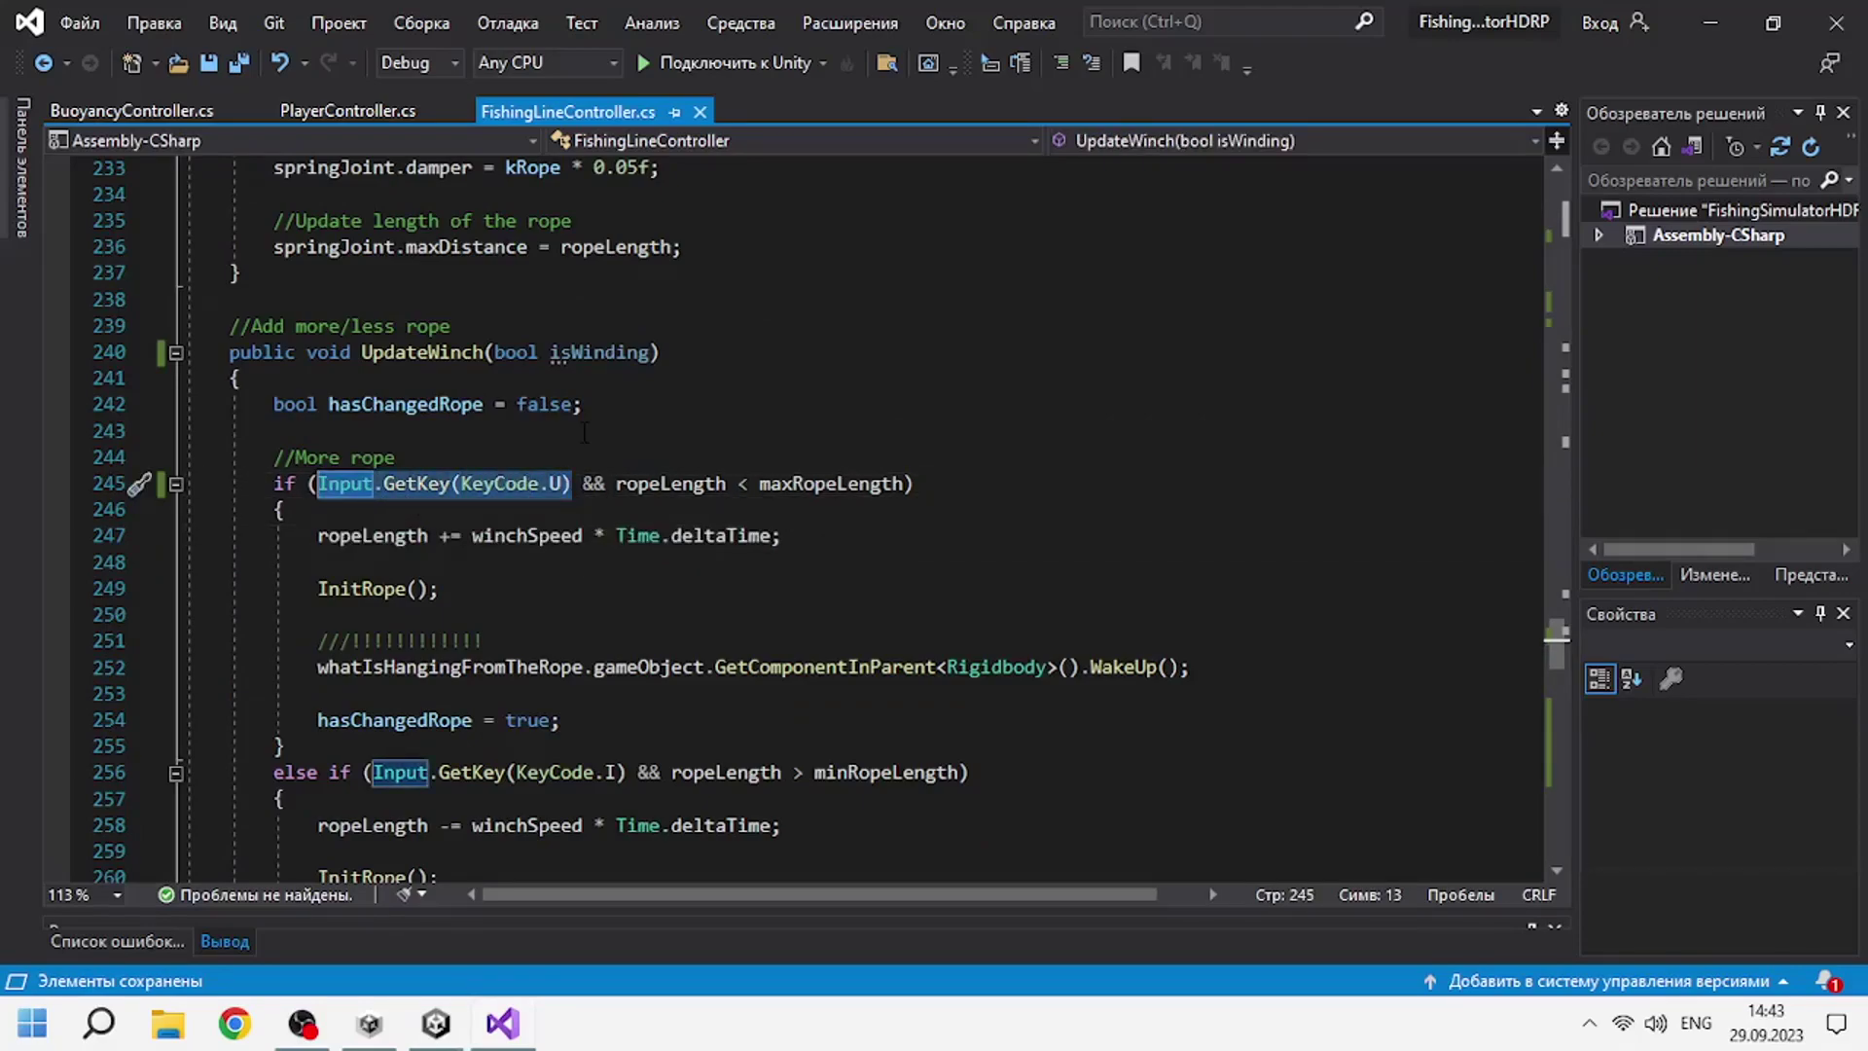
pyautogui.click(513, 536)
pyautogui.click(652, 352)
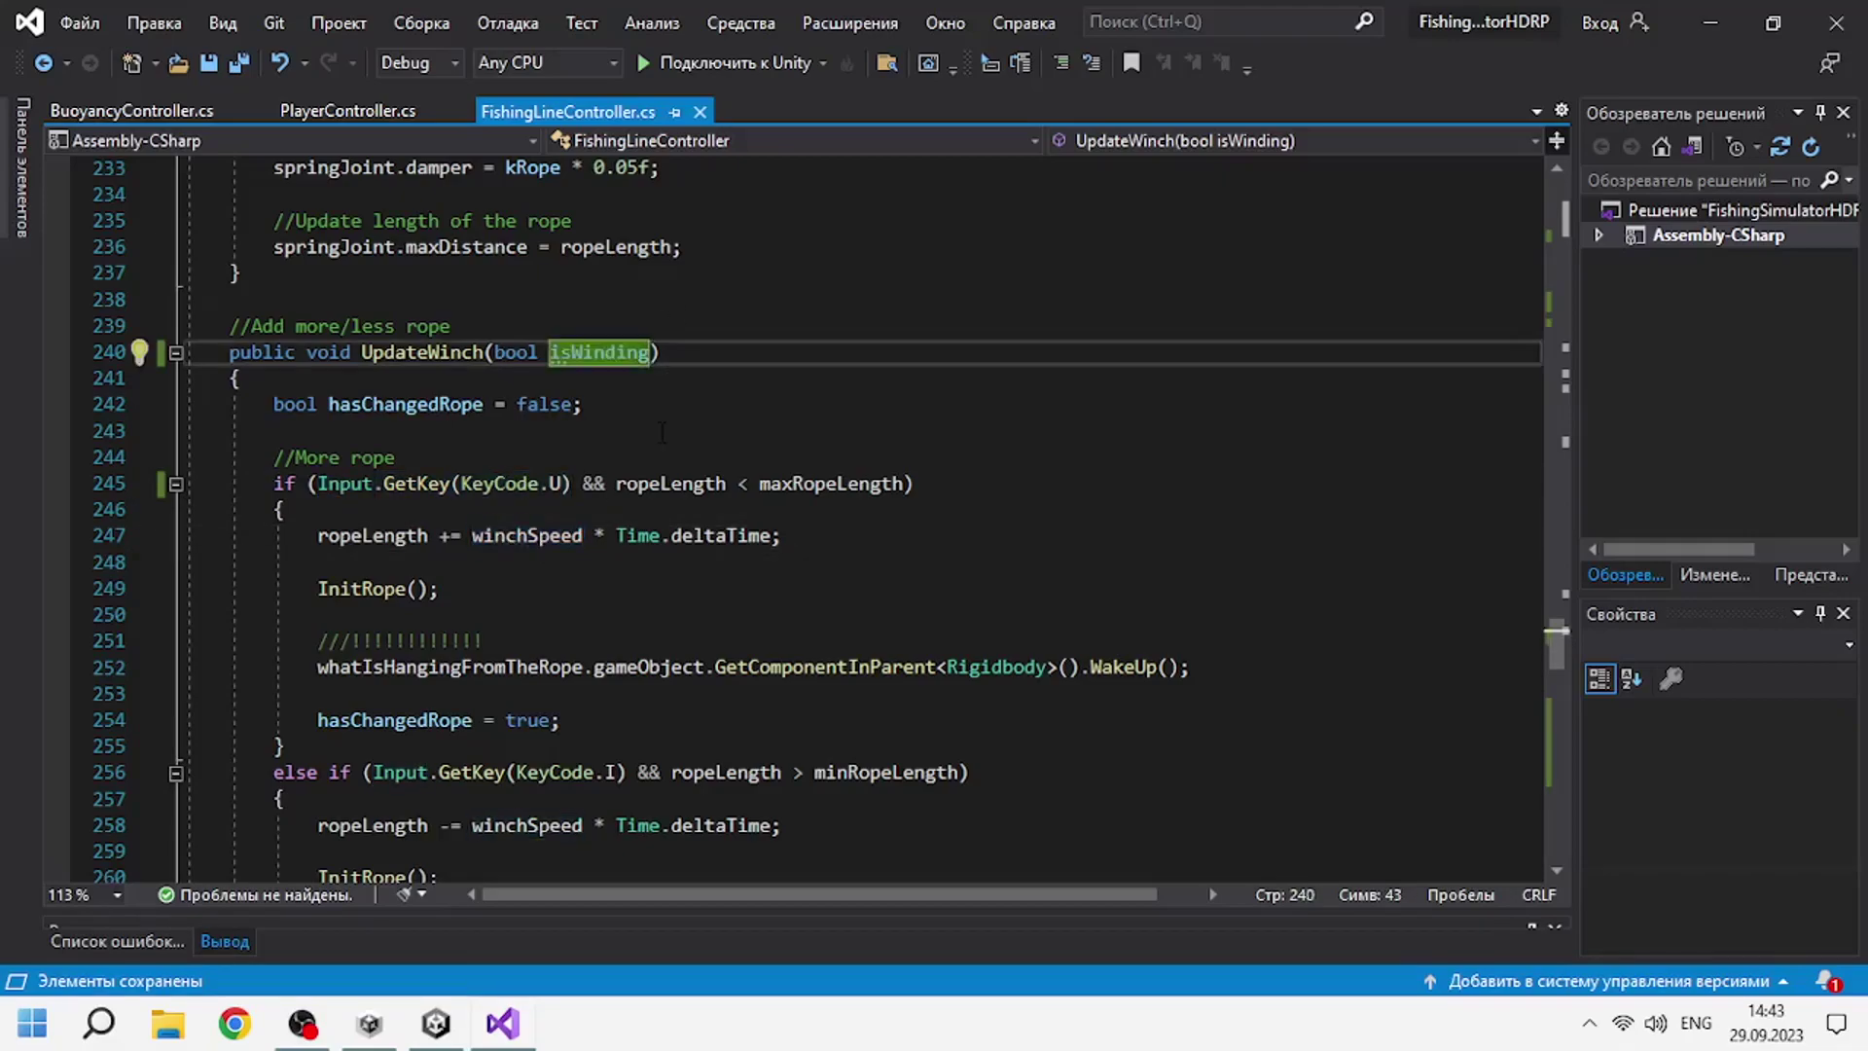
pyautogui.click(582, 535)
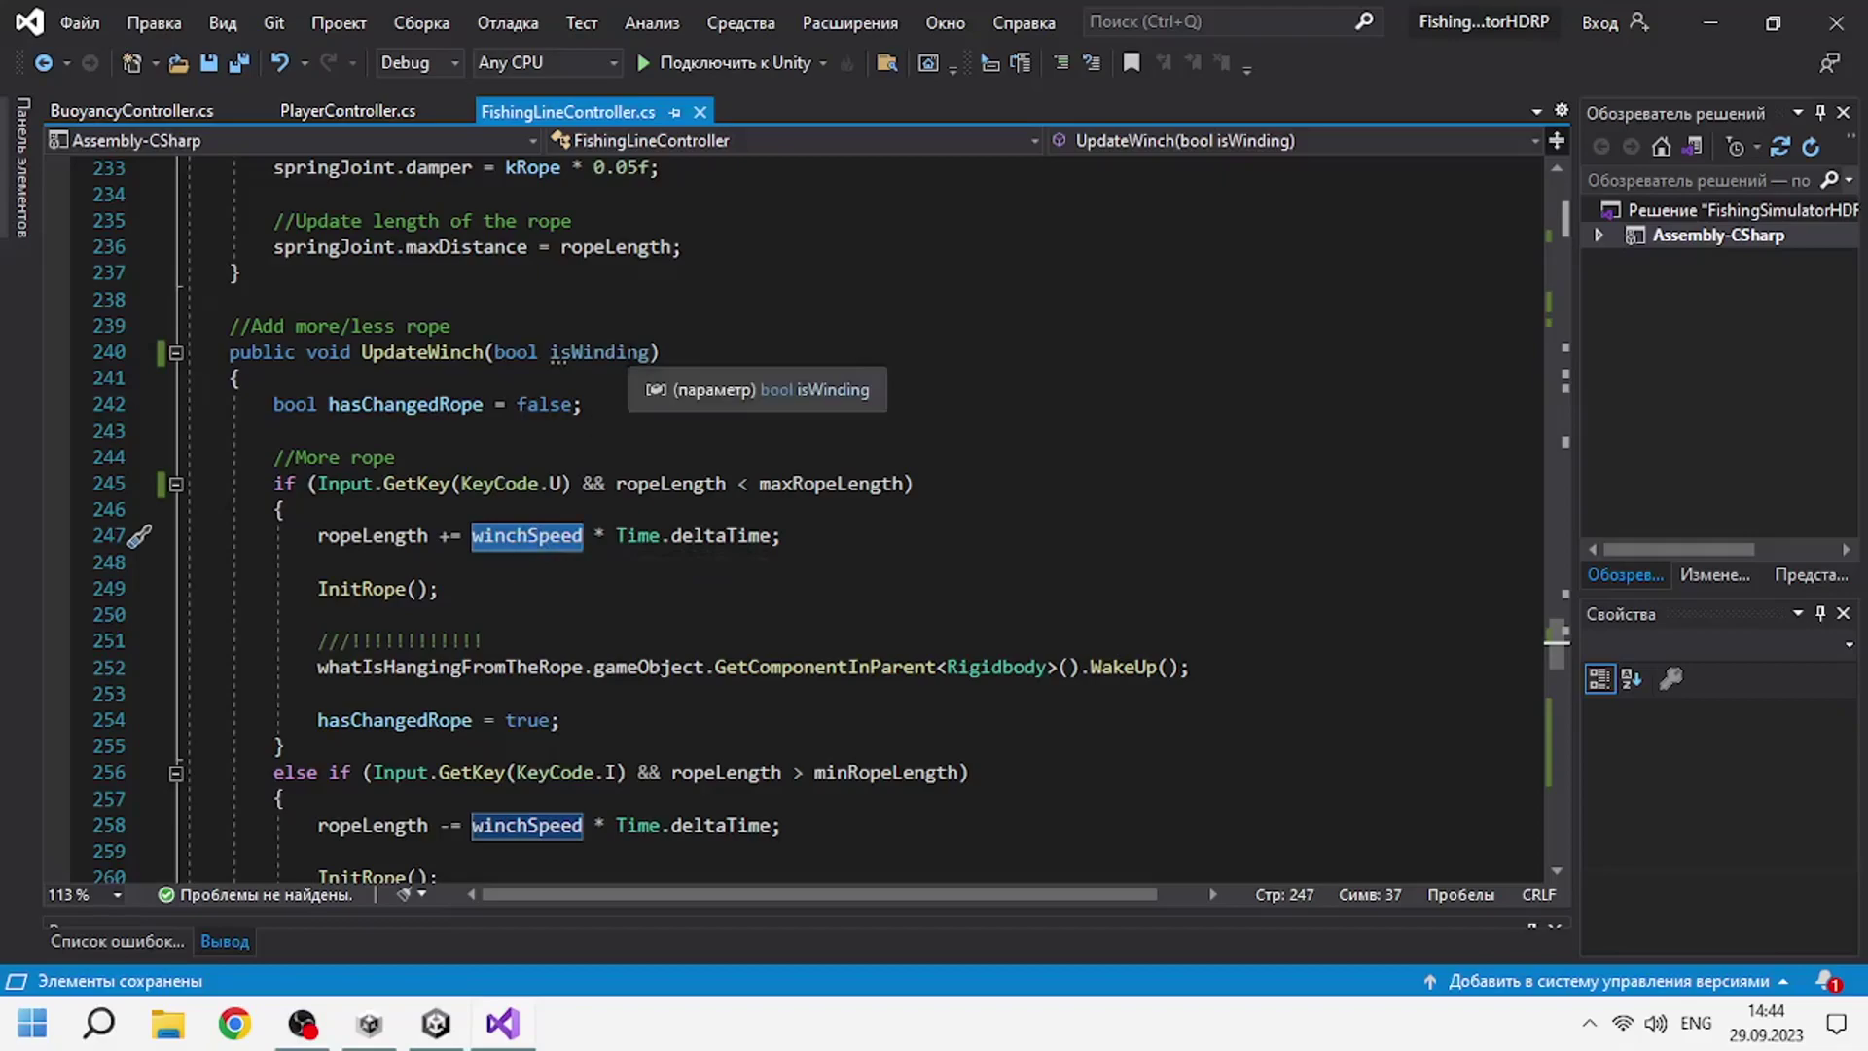
pyautogui.click(648, 353)
pyautogui.moveTo(571, 485); pyautogui.dragTo(317, 485)
pyautogui.hotkey('ctrl', 'x')
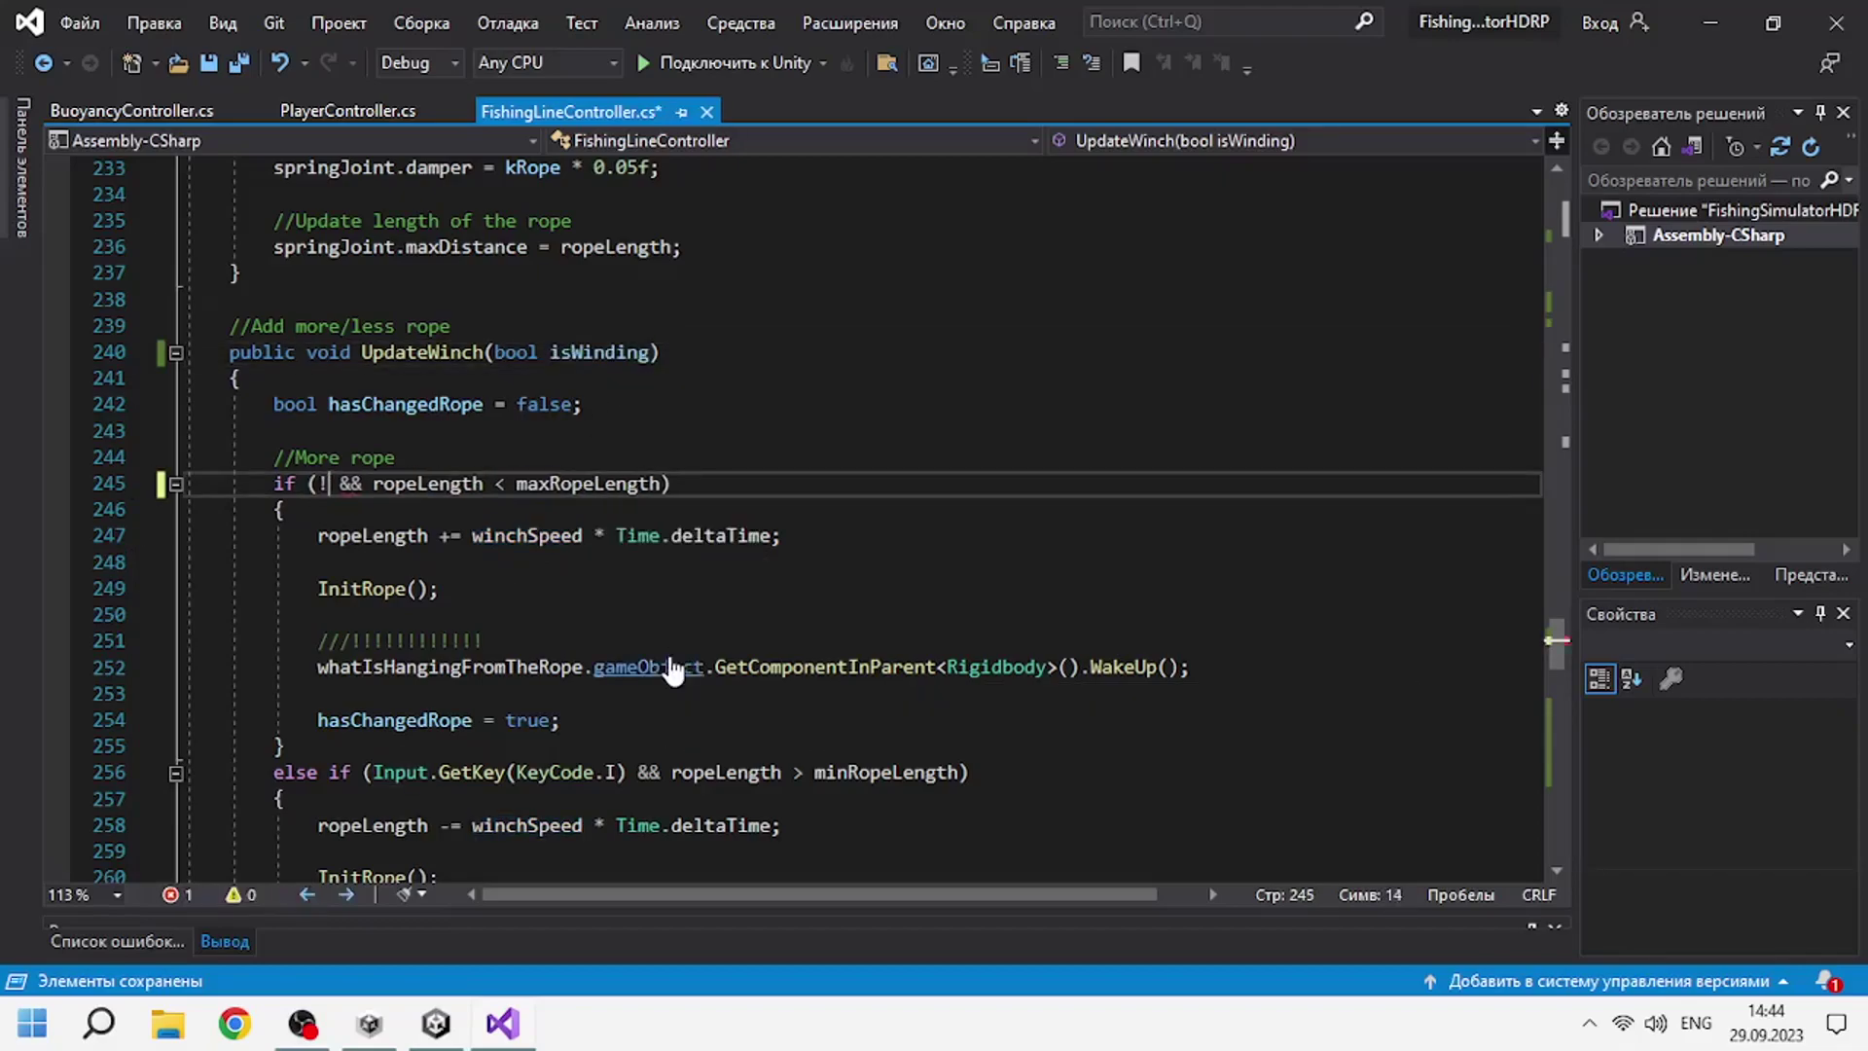
# Try swapping the key checks on lines 245 and 256 for isWinding.
pyautogui.hotkey('ctrl', 'z')
pyautogui.scroll(-1, 477, 661)
pyautogui.moveTo(625, 693); pyautogui.dragTo(373, 693)
pyautogui.write('isWinding')
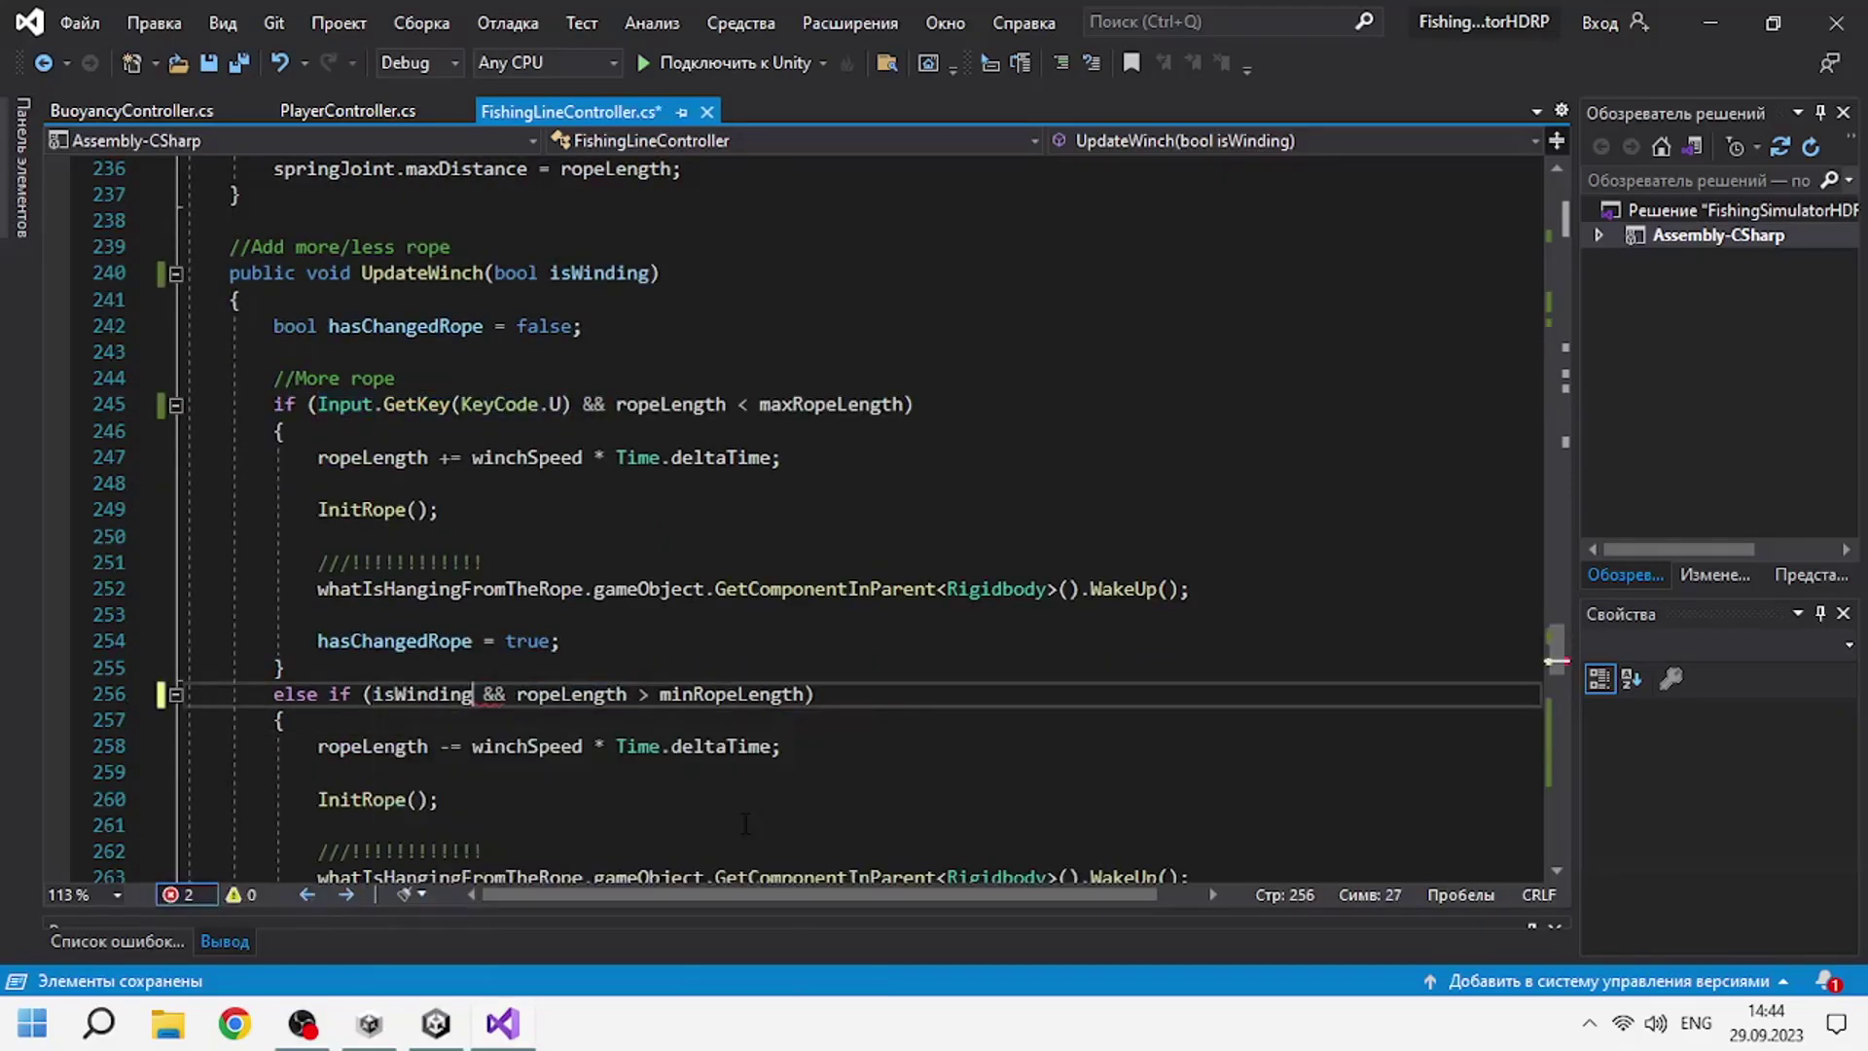
pyautogui.moveTo(572, 403); pyautogui.dragTo(318, 403)
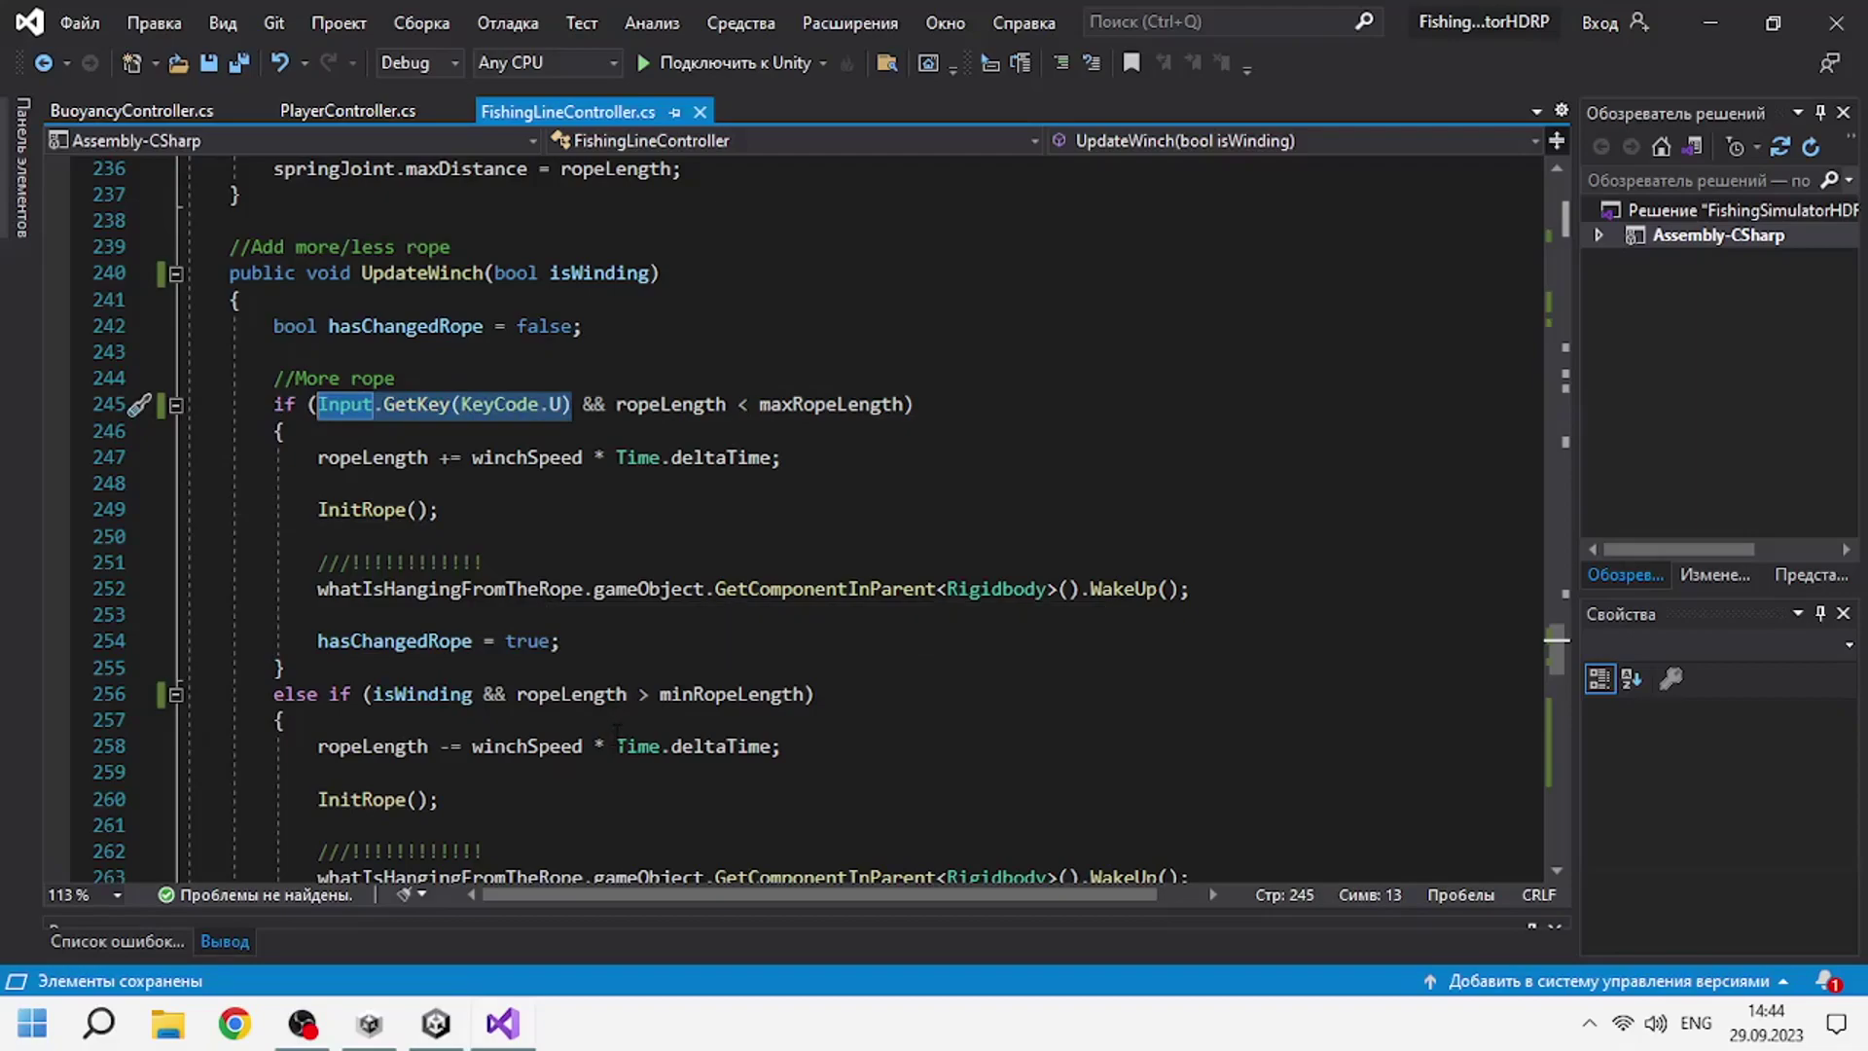
pyautogui.scroll(-2, 616, 732)
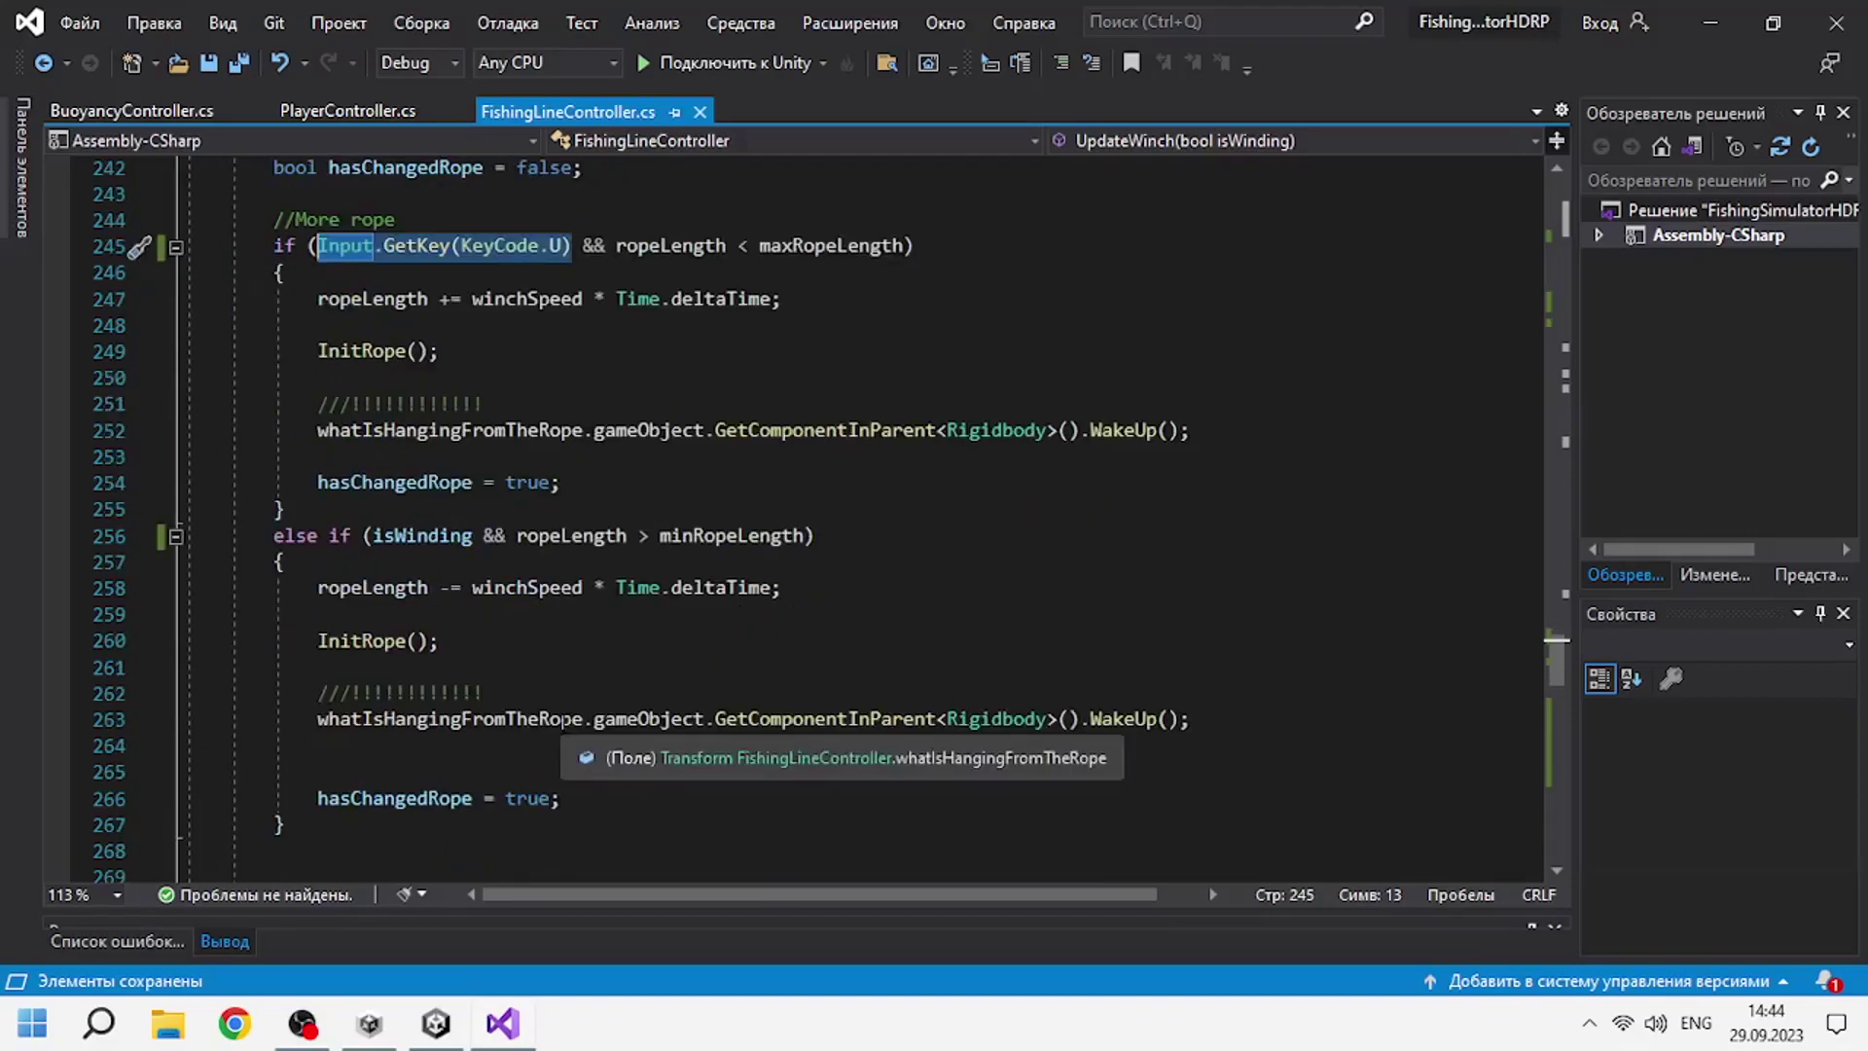
pyautogui.click(474, 297)
pyautogui.scroll(2, 474, 298)
pyautogui.click(650, 272)
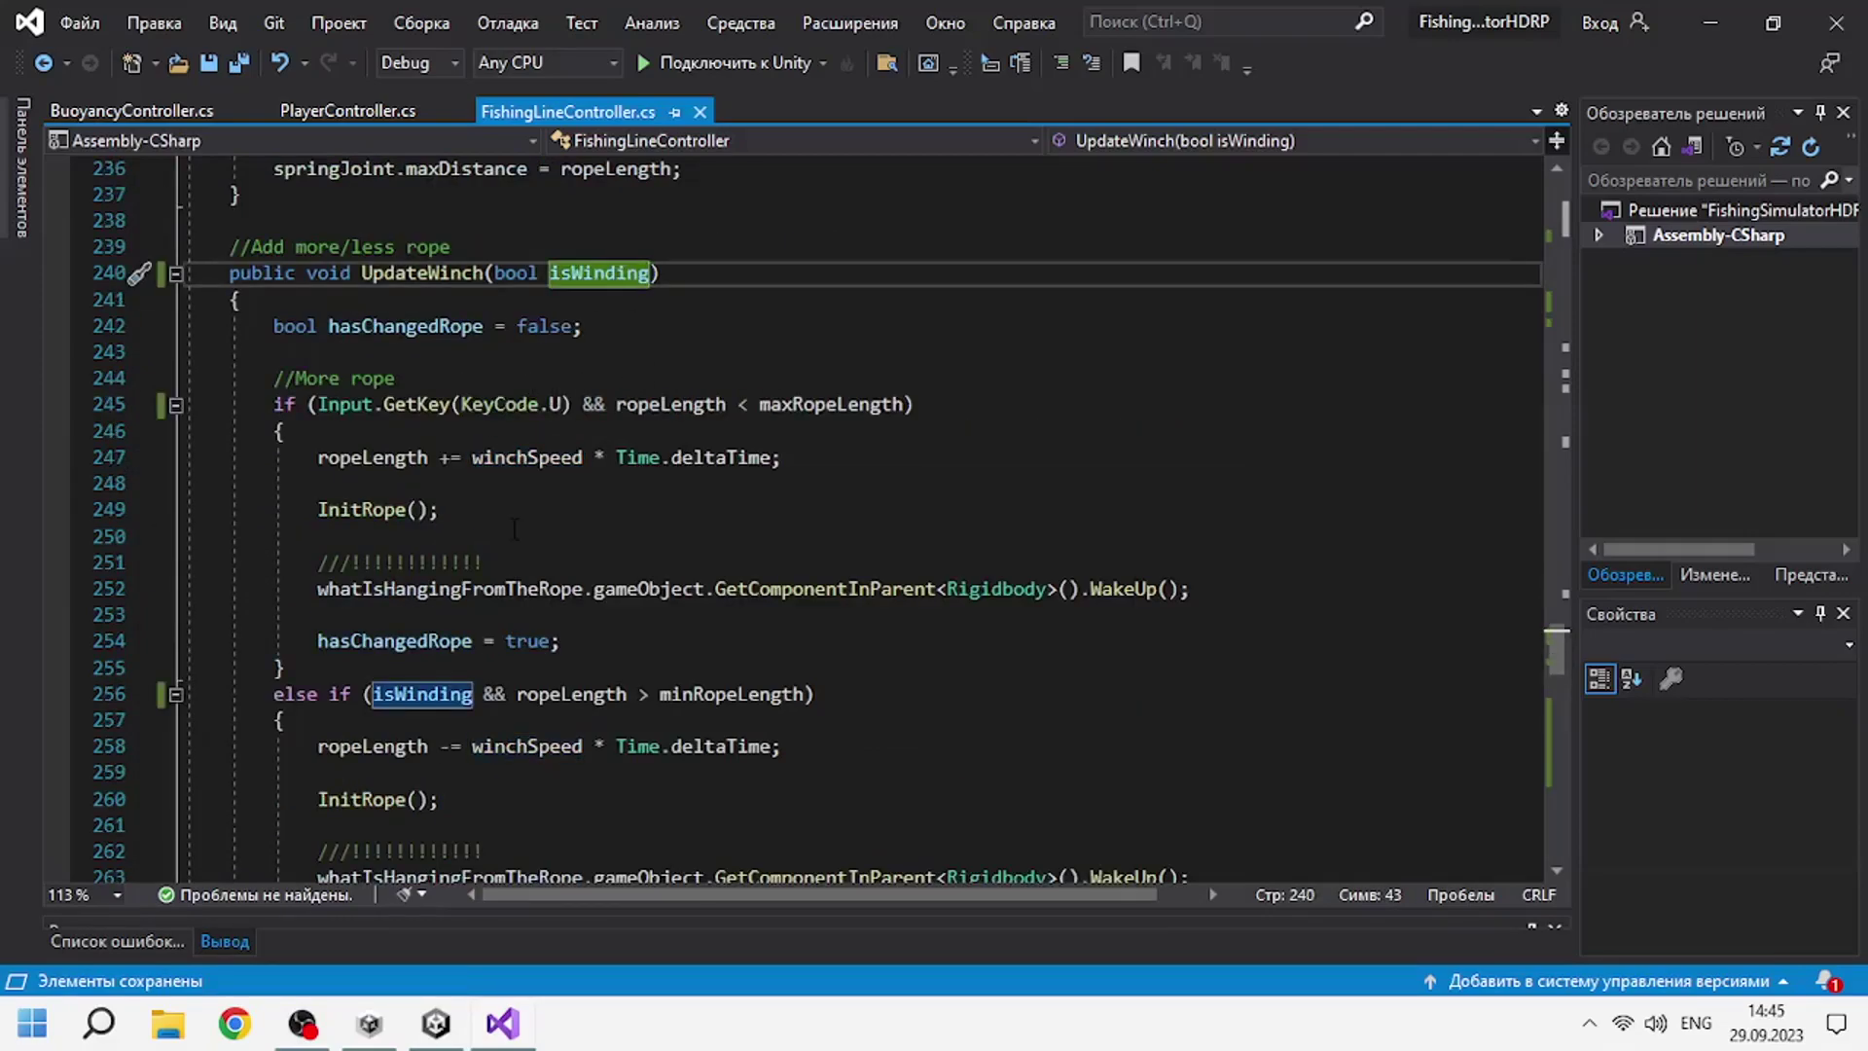
# Undo the isWinding edit on line 256 and comment out the I-key else-if branch.
pyautogui.doubleClick(401, 694)
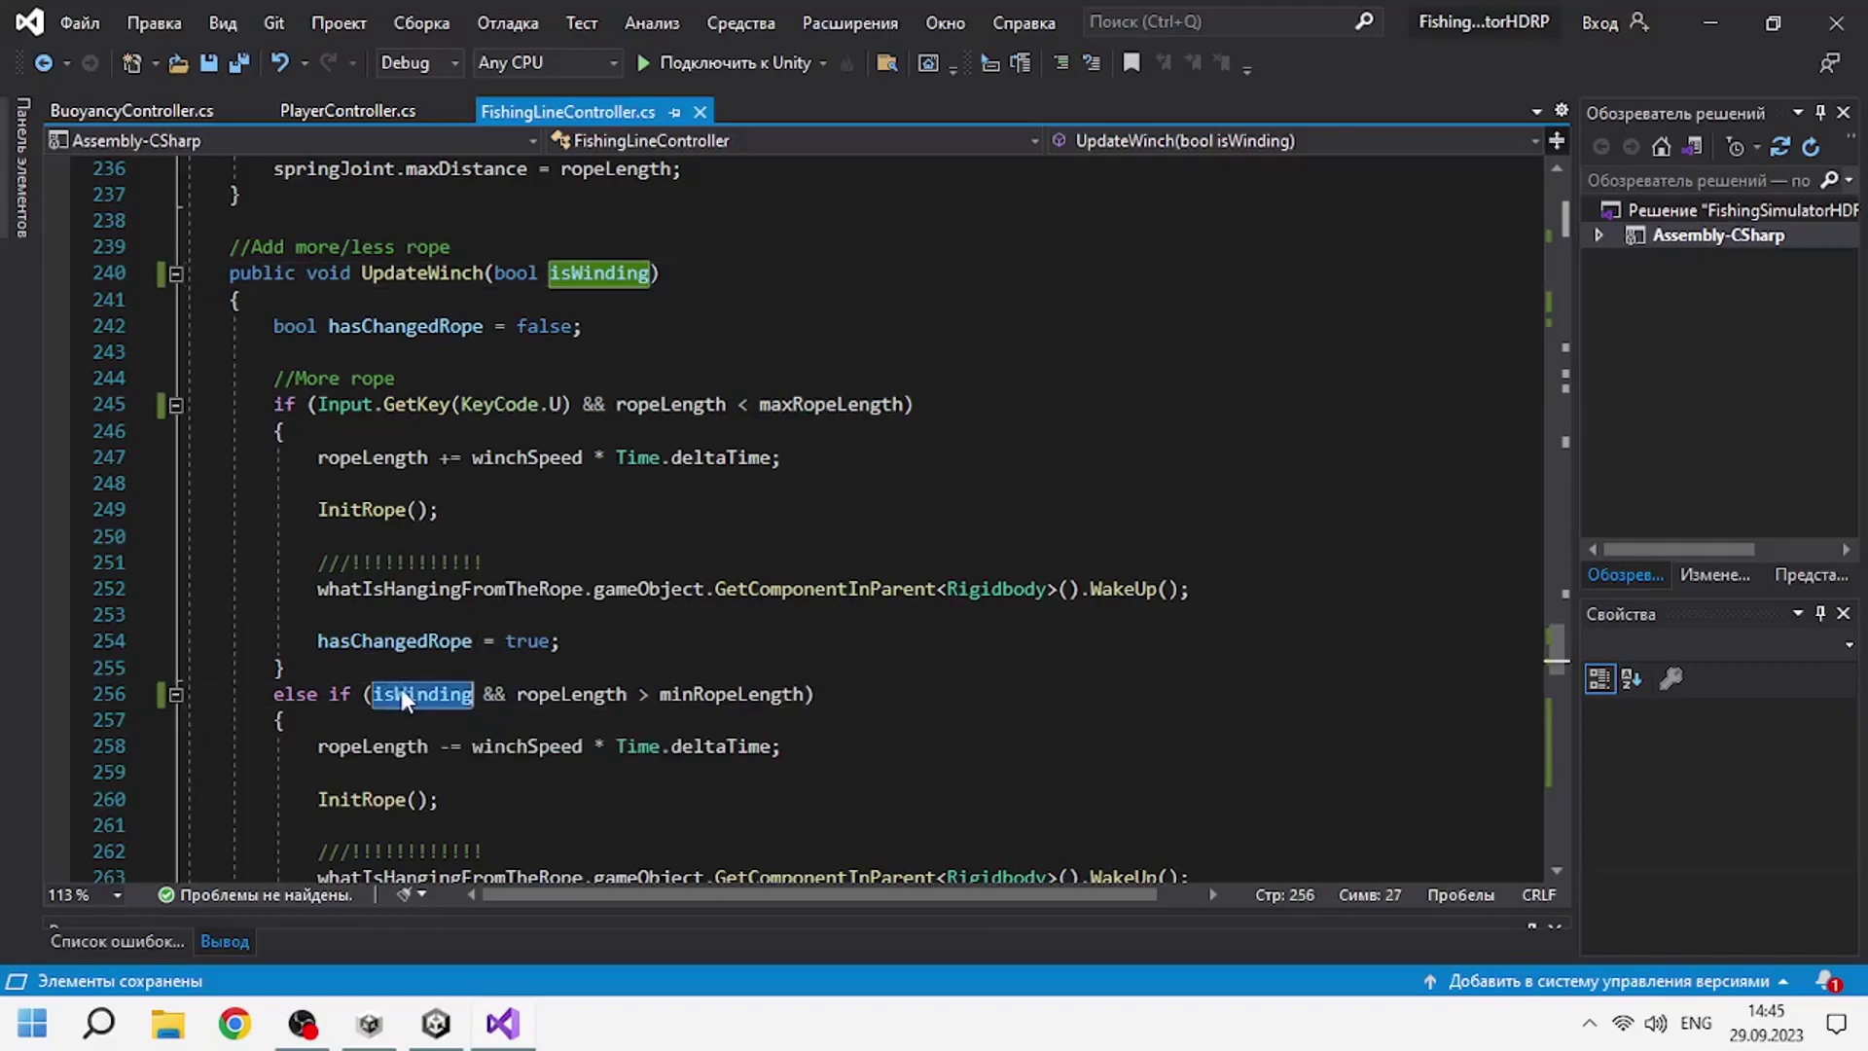
pyautogui.press('Home')
pyautogui.scroll(-1, 380, 509)
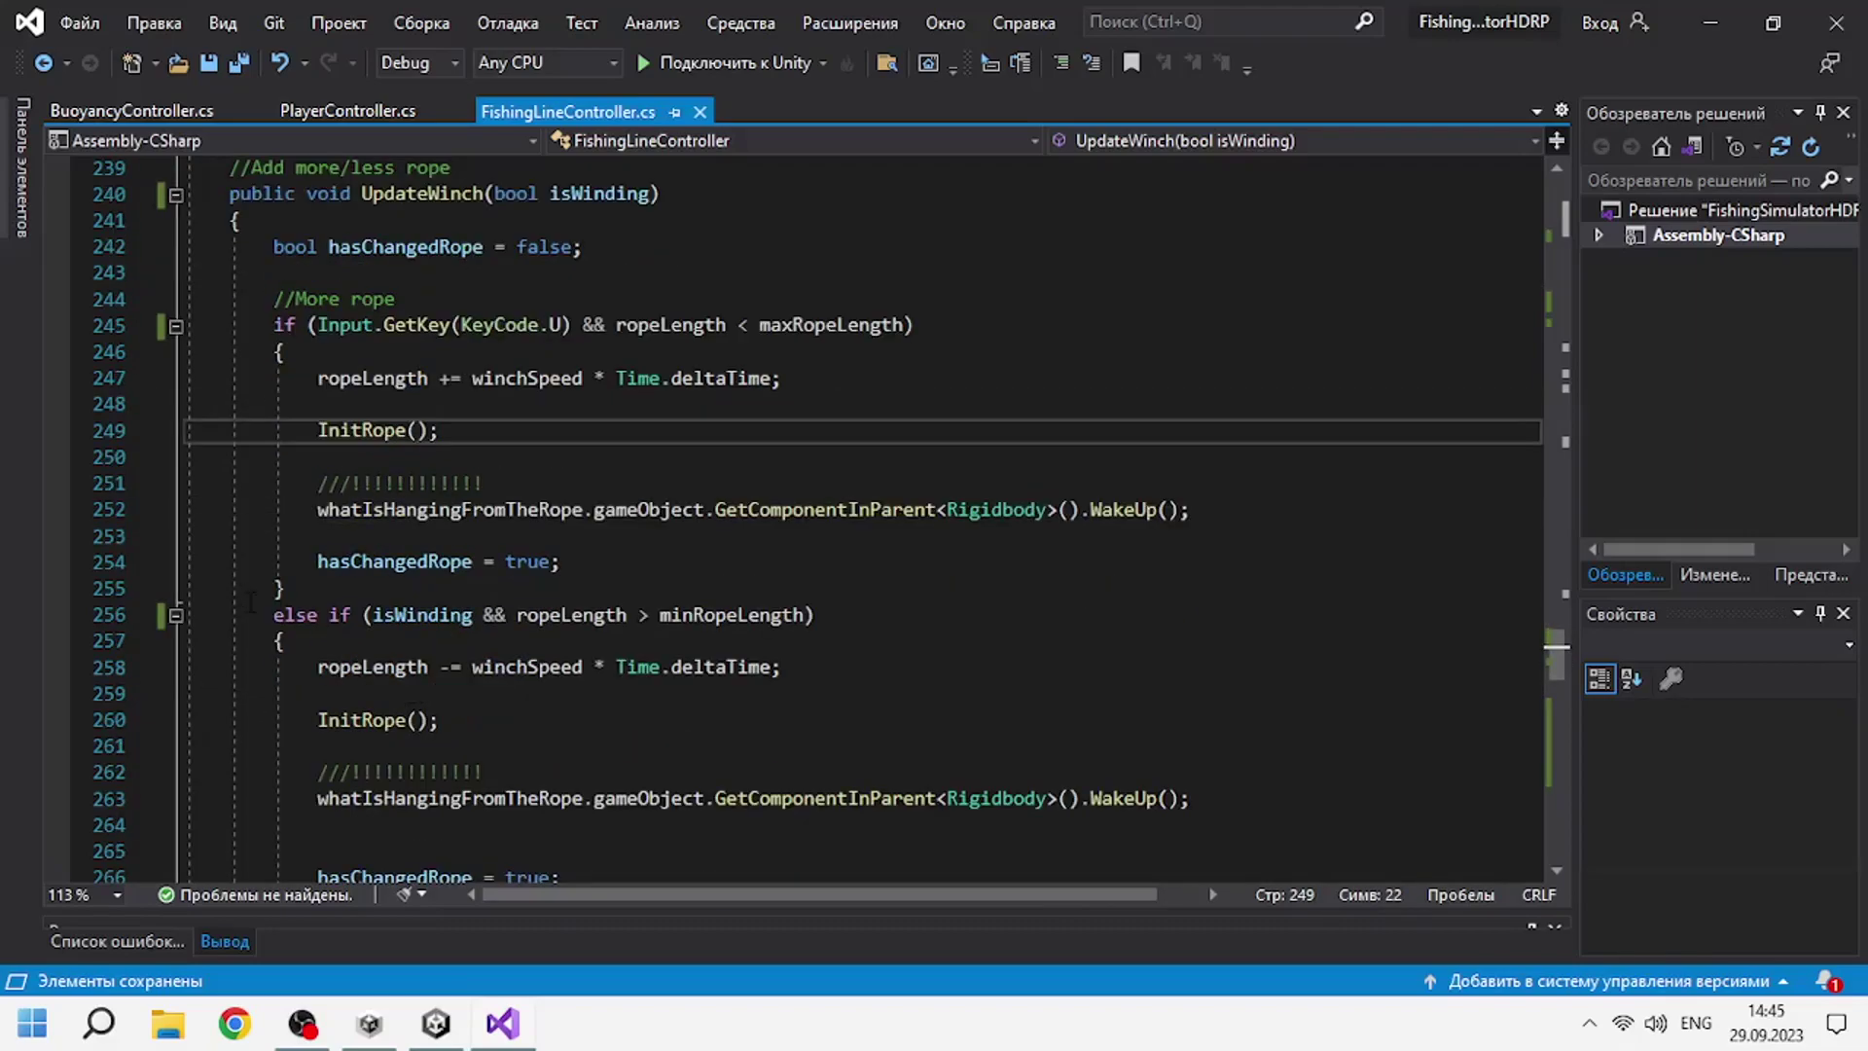
pyautogui.hotkey('ctrl', 'z')
pyautogui.moveTo(1557, 302); pyautogui.dragTo(1540, 647)
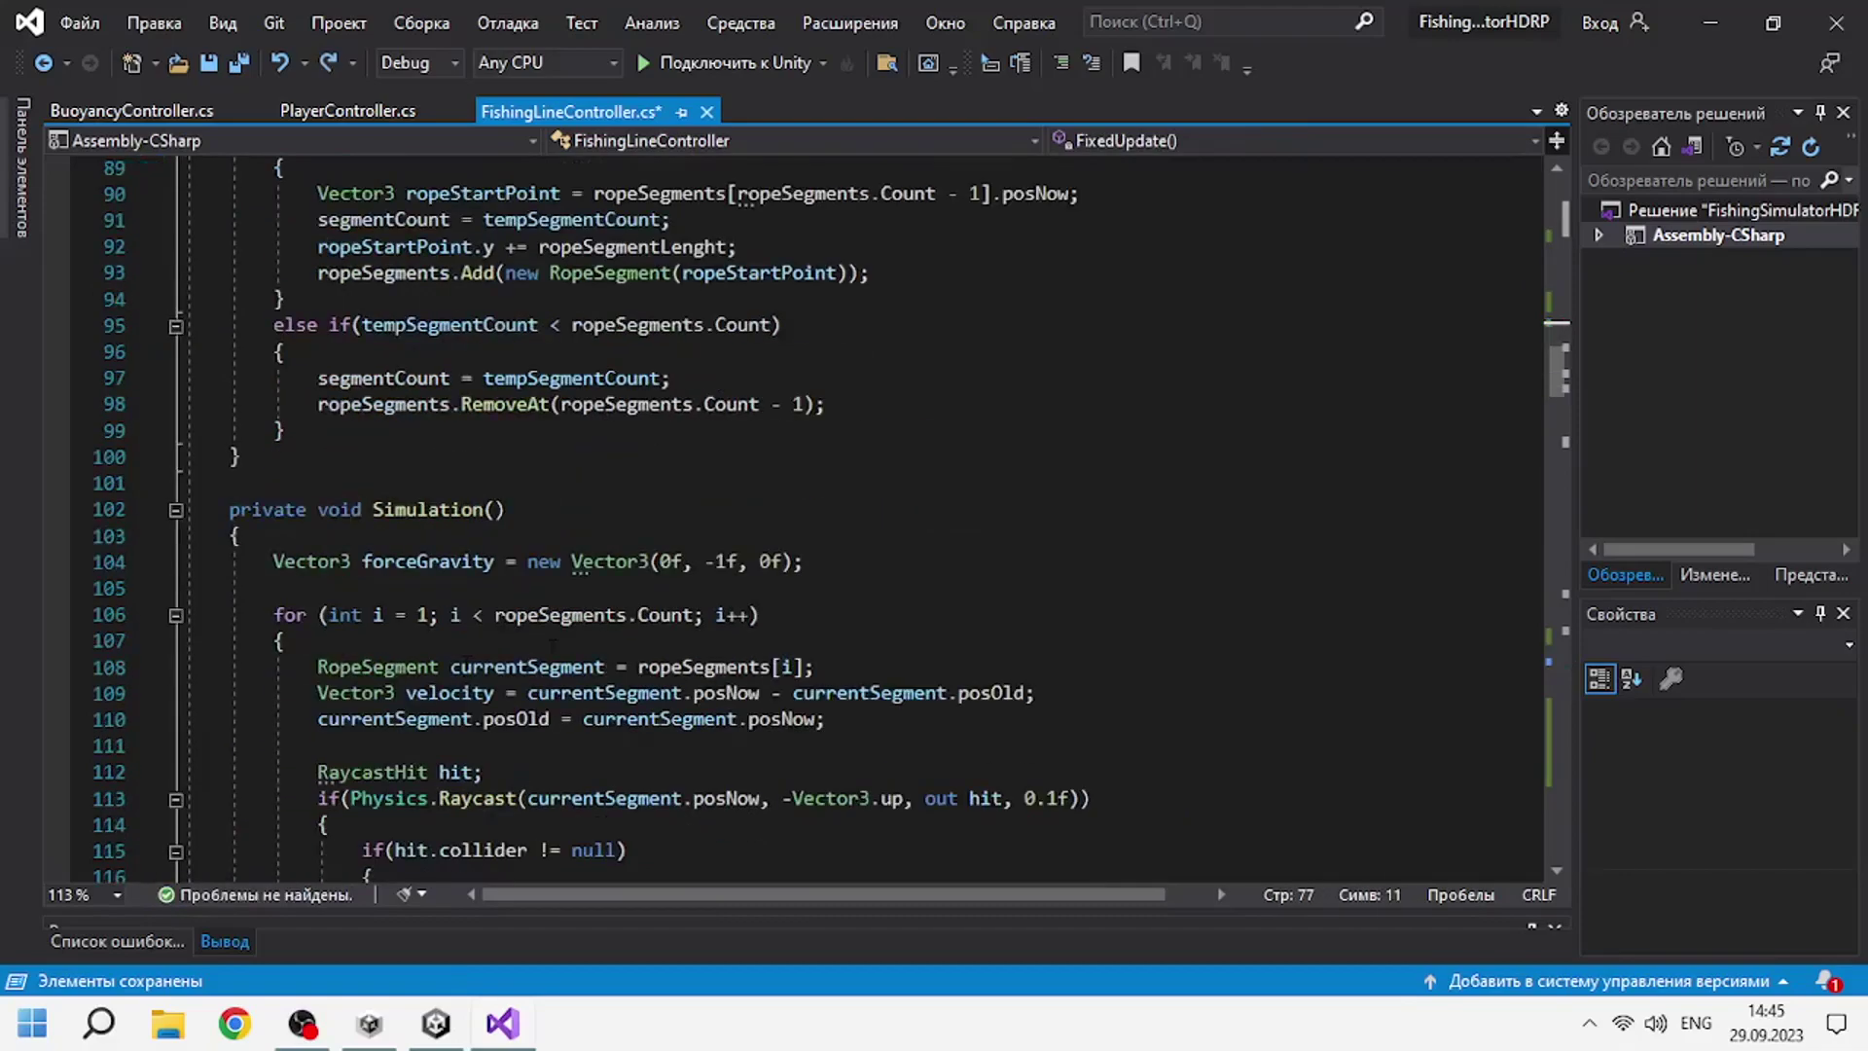
pyautogui.hotkey('ctrl', 'z')
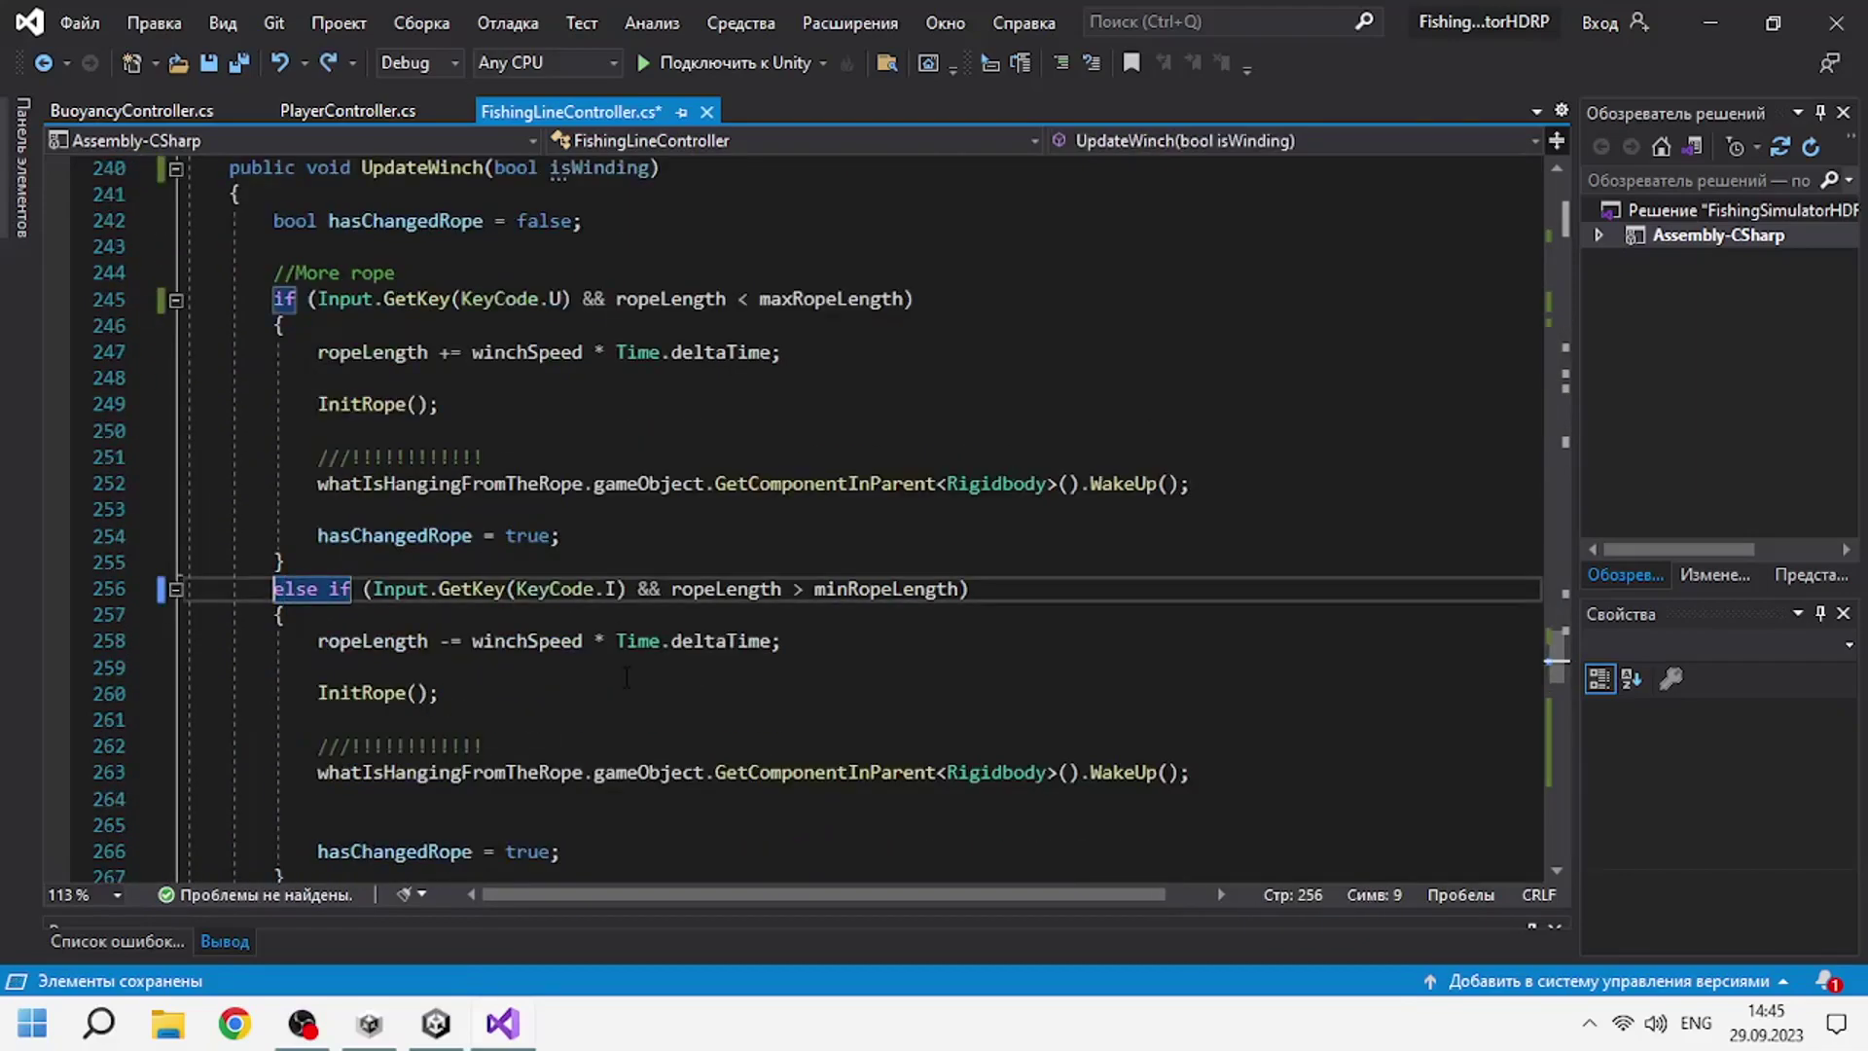
pyautogui.hotkey('ctrl', 'y')
pyautogui.hotkey('ctrl', 'y')
# Replace Input.GetKey(KeyCode.U) on line 245 with isWinding.
pyautogui.scroll(2, 565, 385)
pyautogui.moveTo(570, 378); pyautogui.dragTo(318, 378)
pyautogui.scroll(2, 321, 380)
pyautogui.write('isWinding')
pyautogui.click(505, 589)
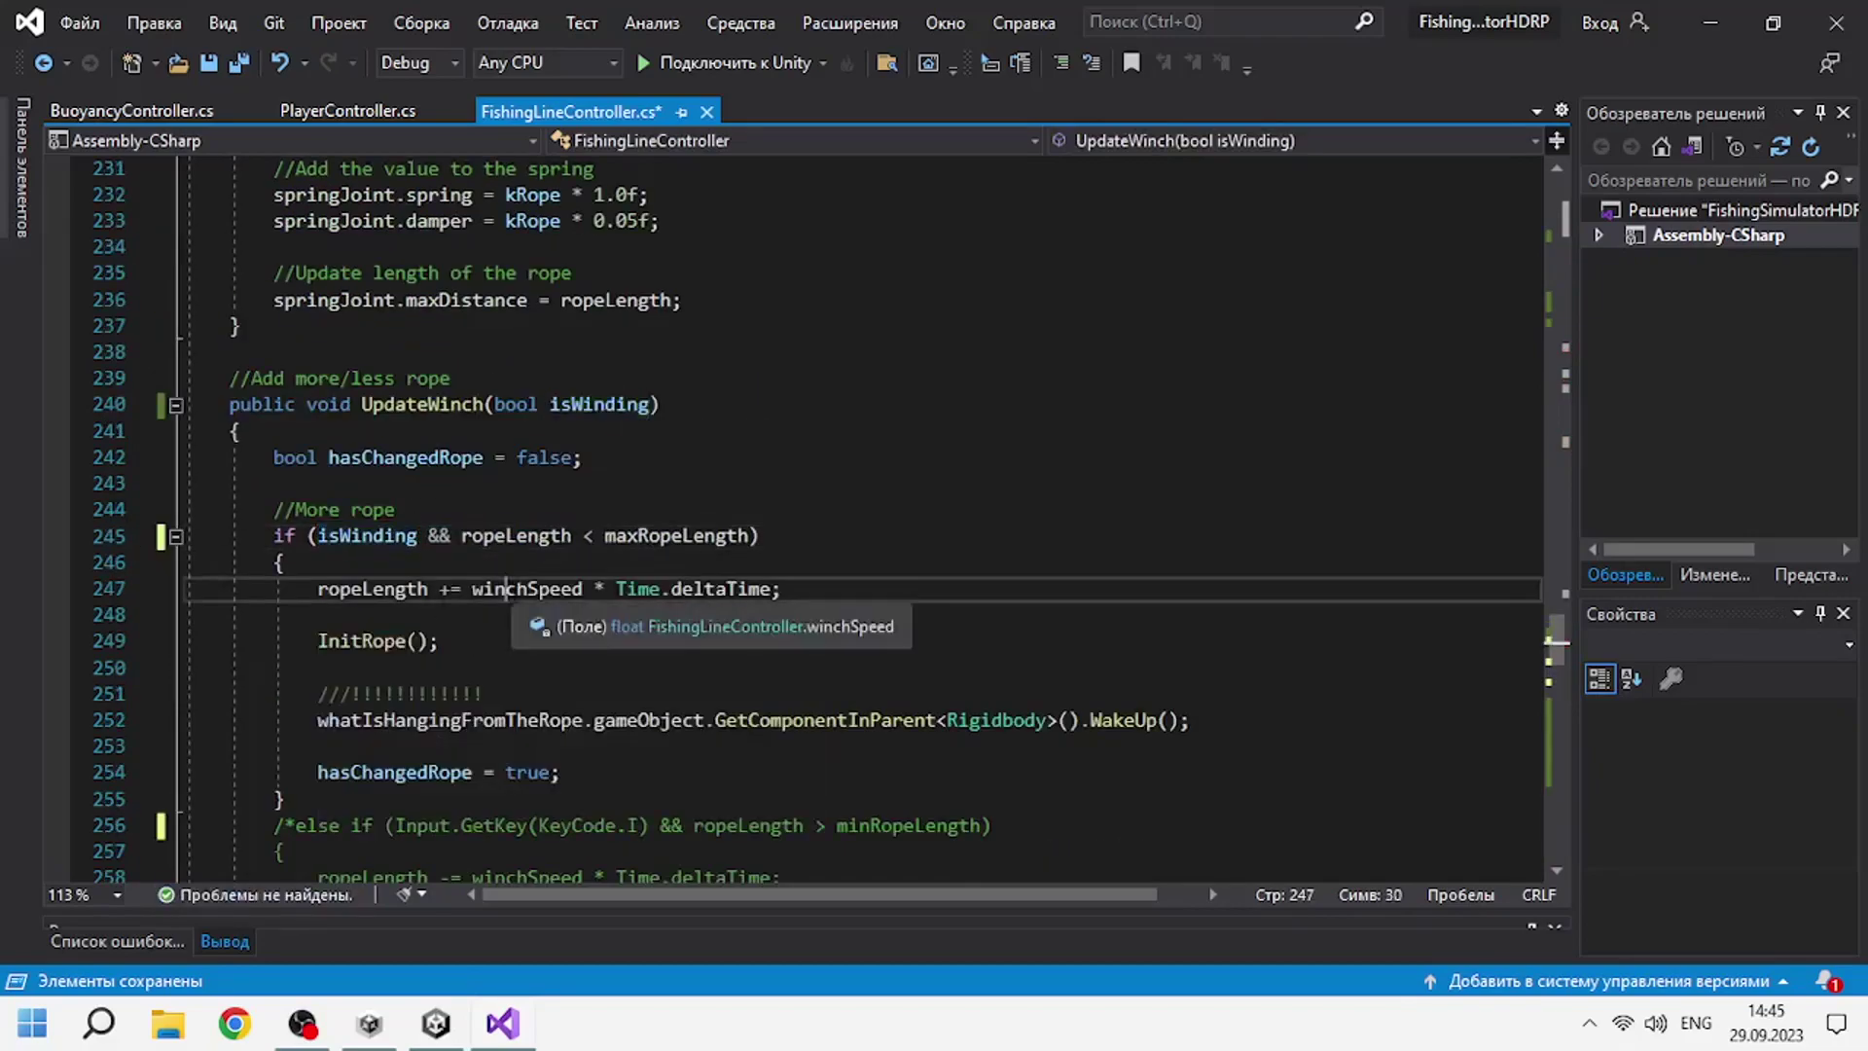
# Add ', int dir' to UpdateWinch's parameters, append '* dir' to line 247, and switch to PlayerController.cs.
pyautogui.click(652, 404)
pyautogui.write(', int dir')
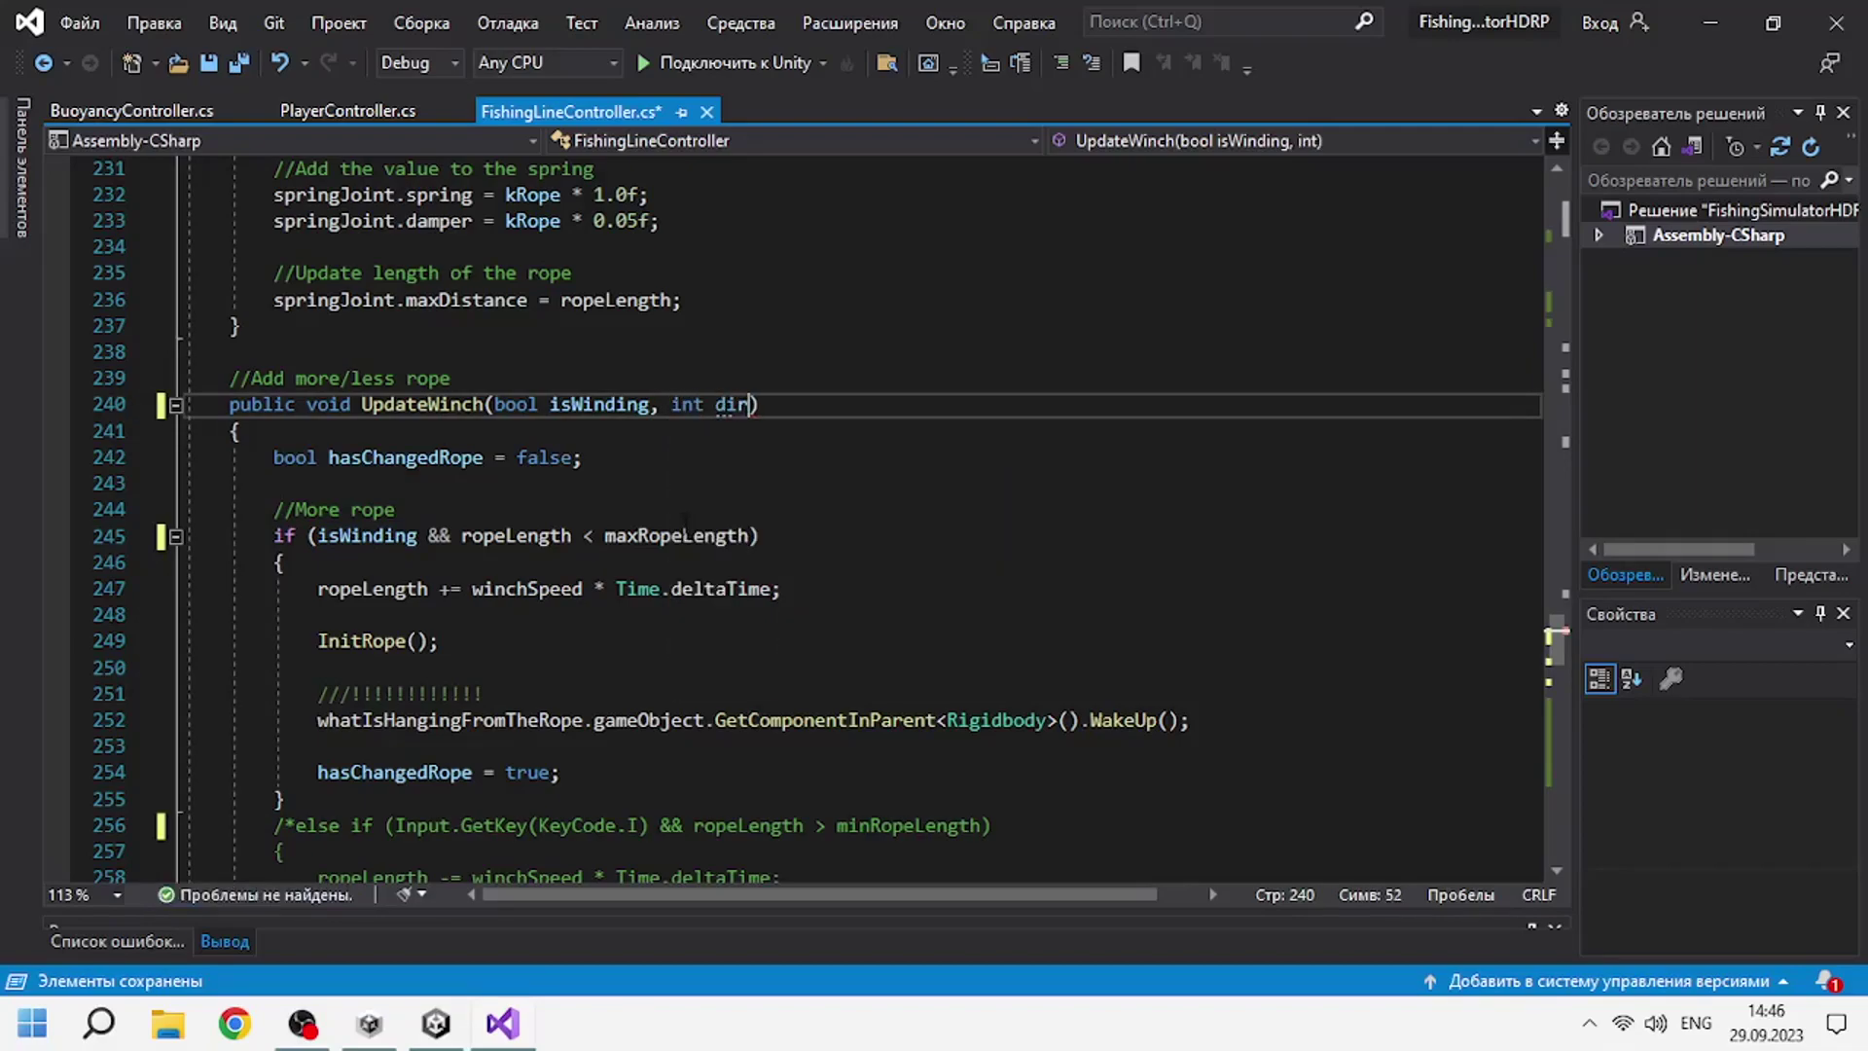
pyautogui.doubleClick(720, 589)
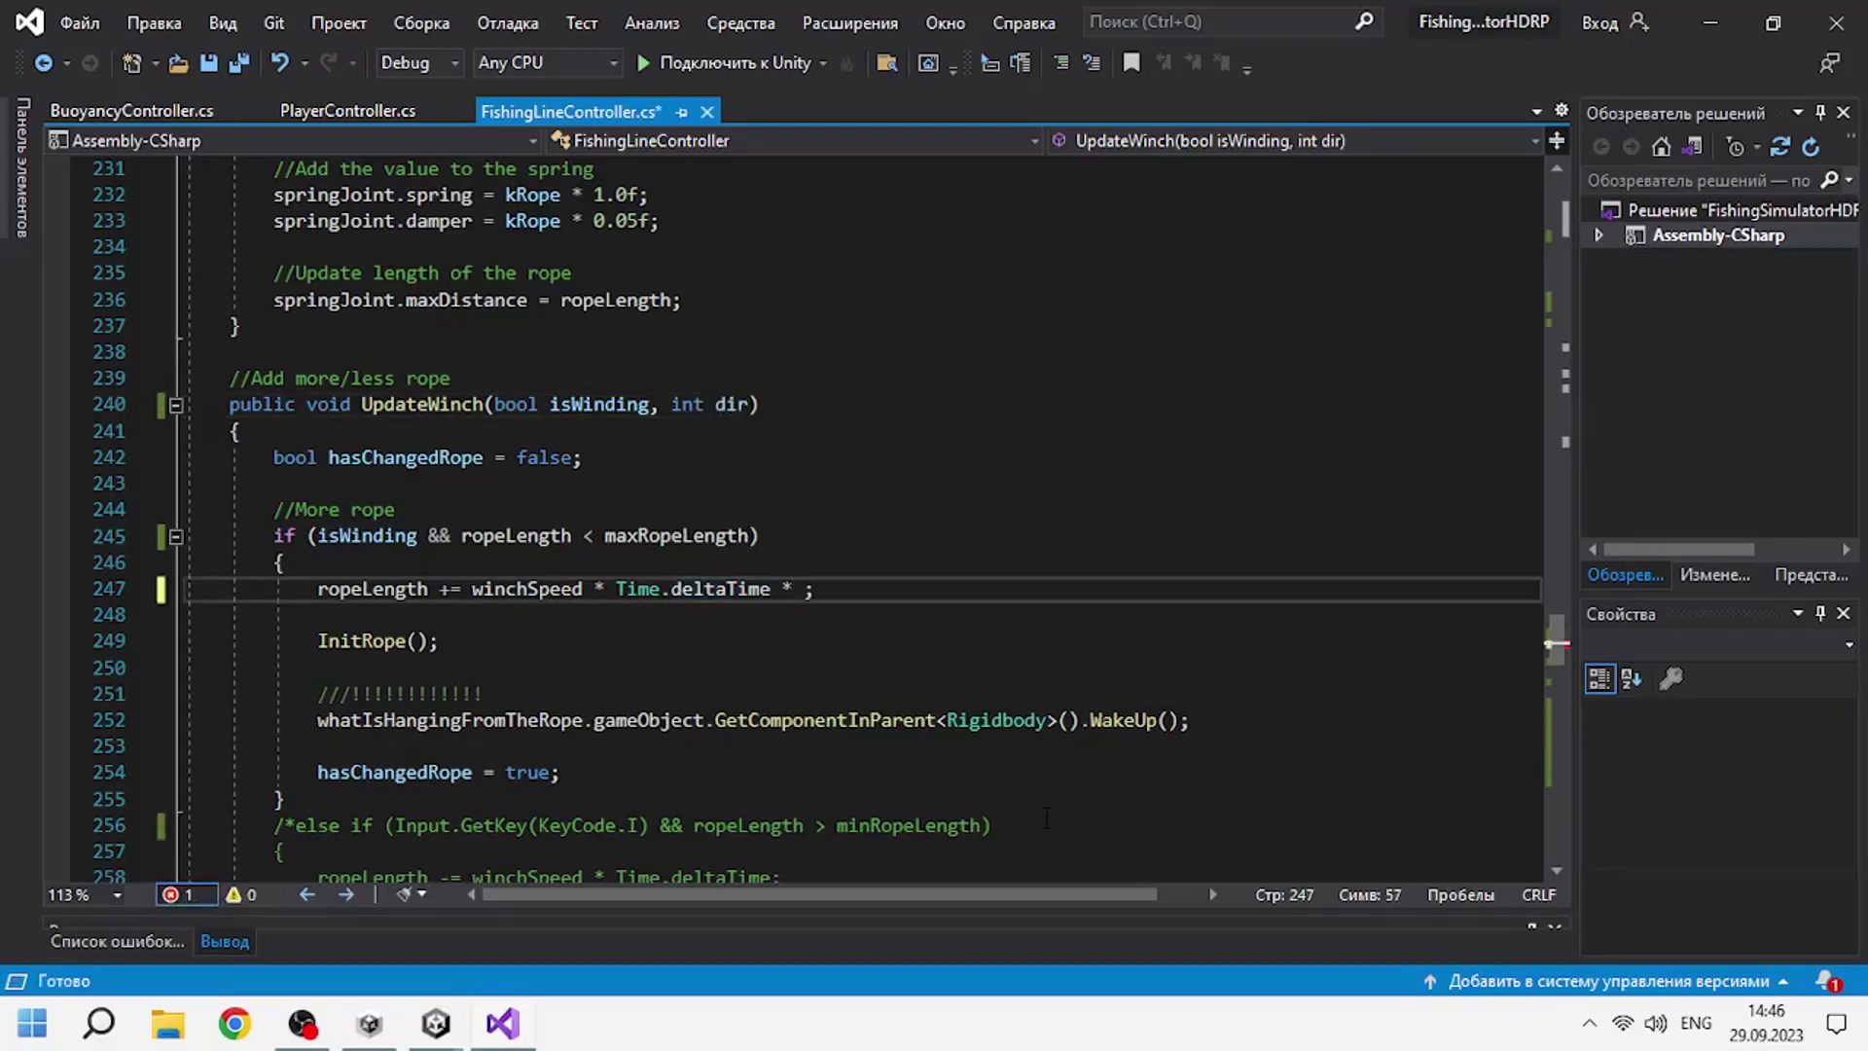
pyautogui.write('dir')
pyautogui.press('End')
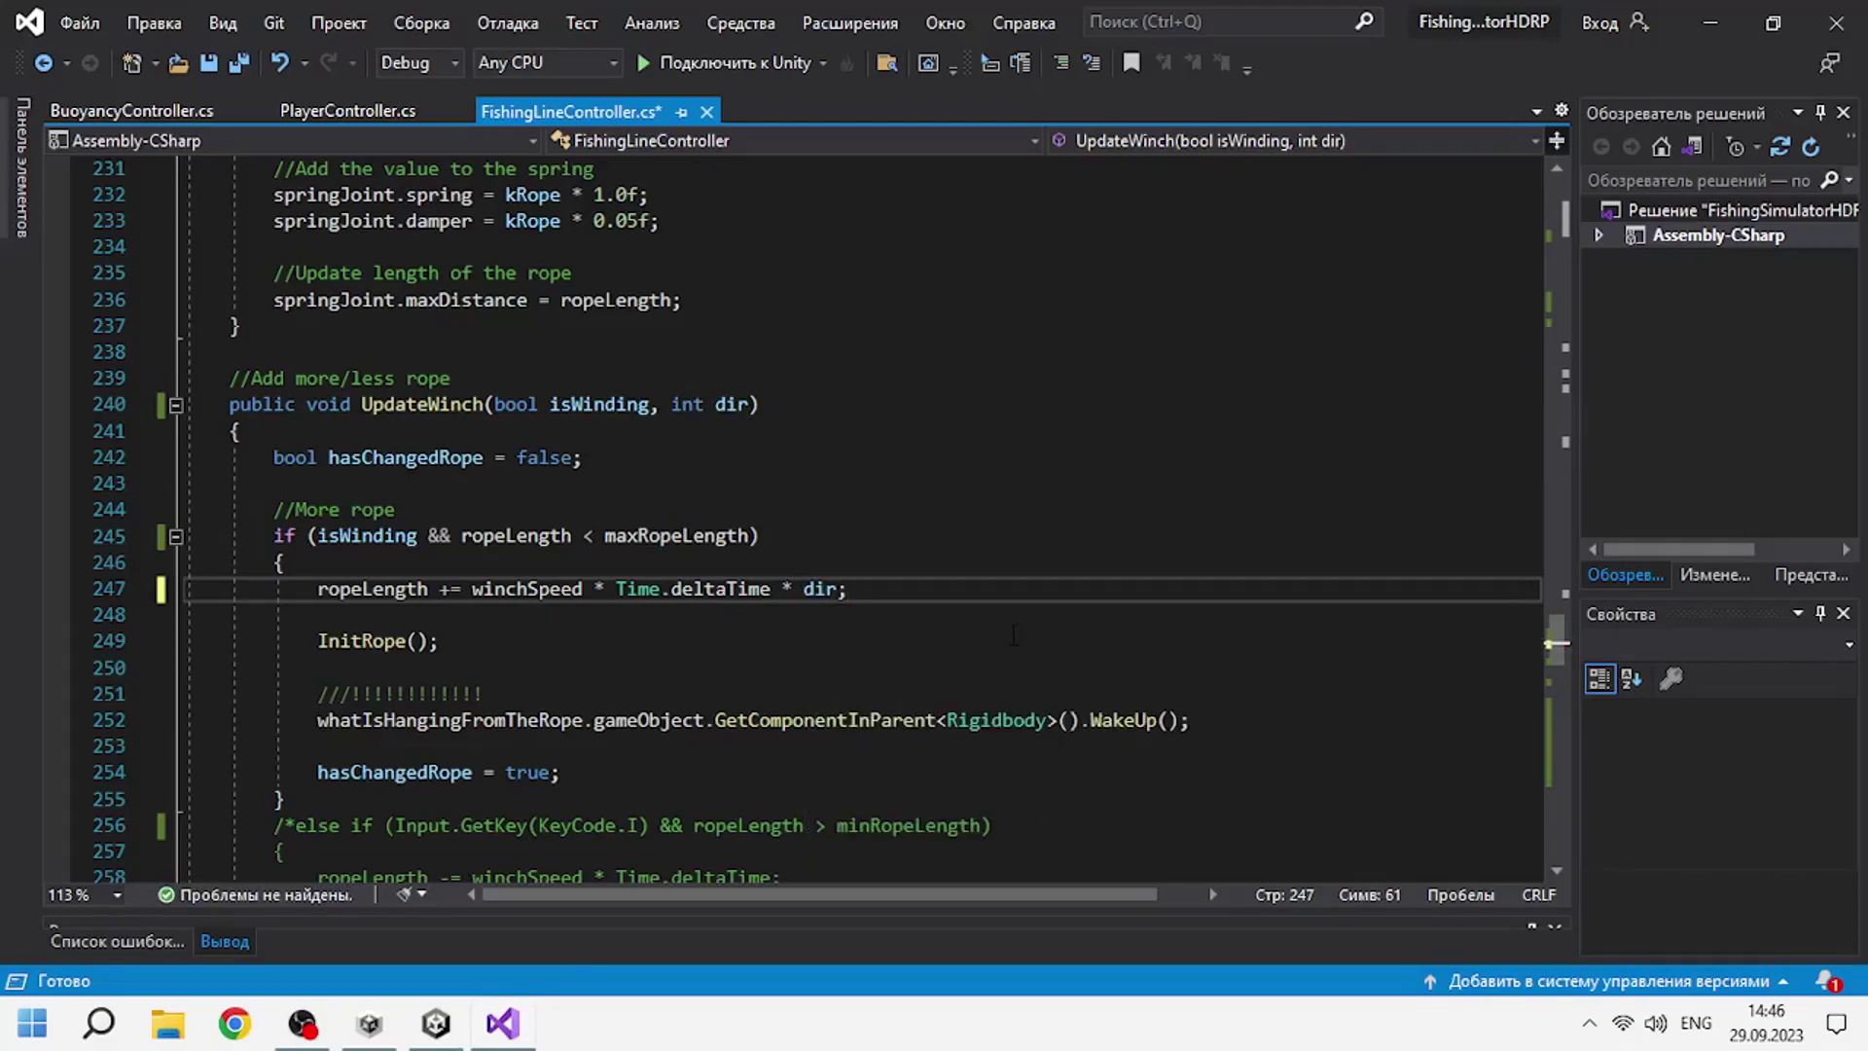
pyautogui.click(350, 113)
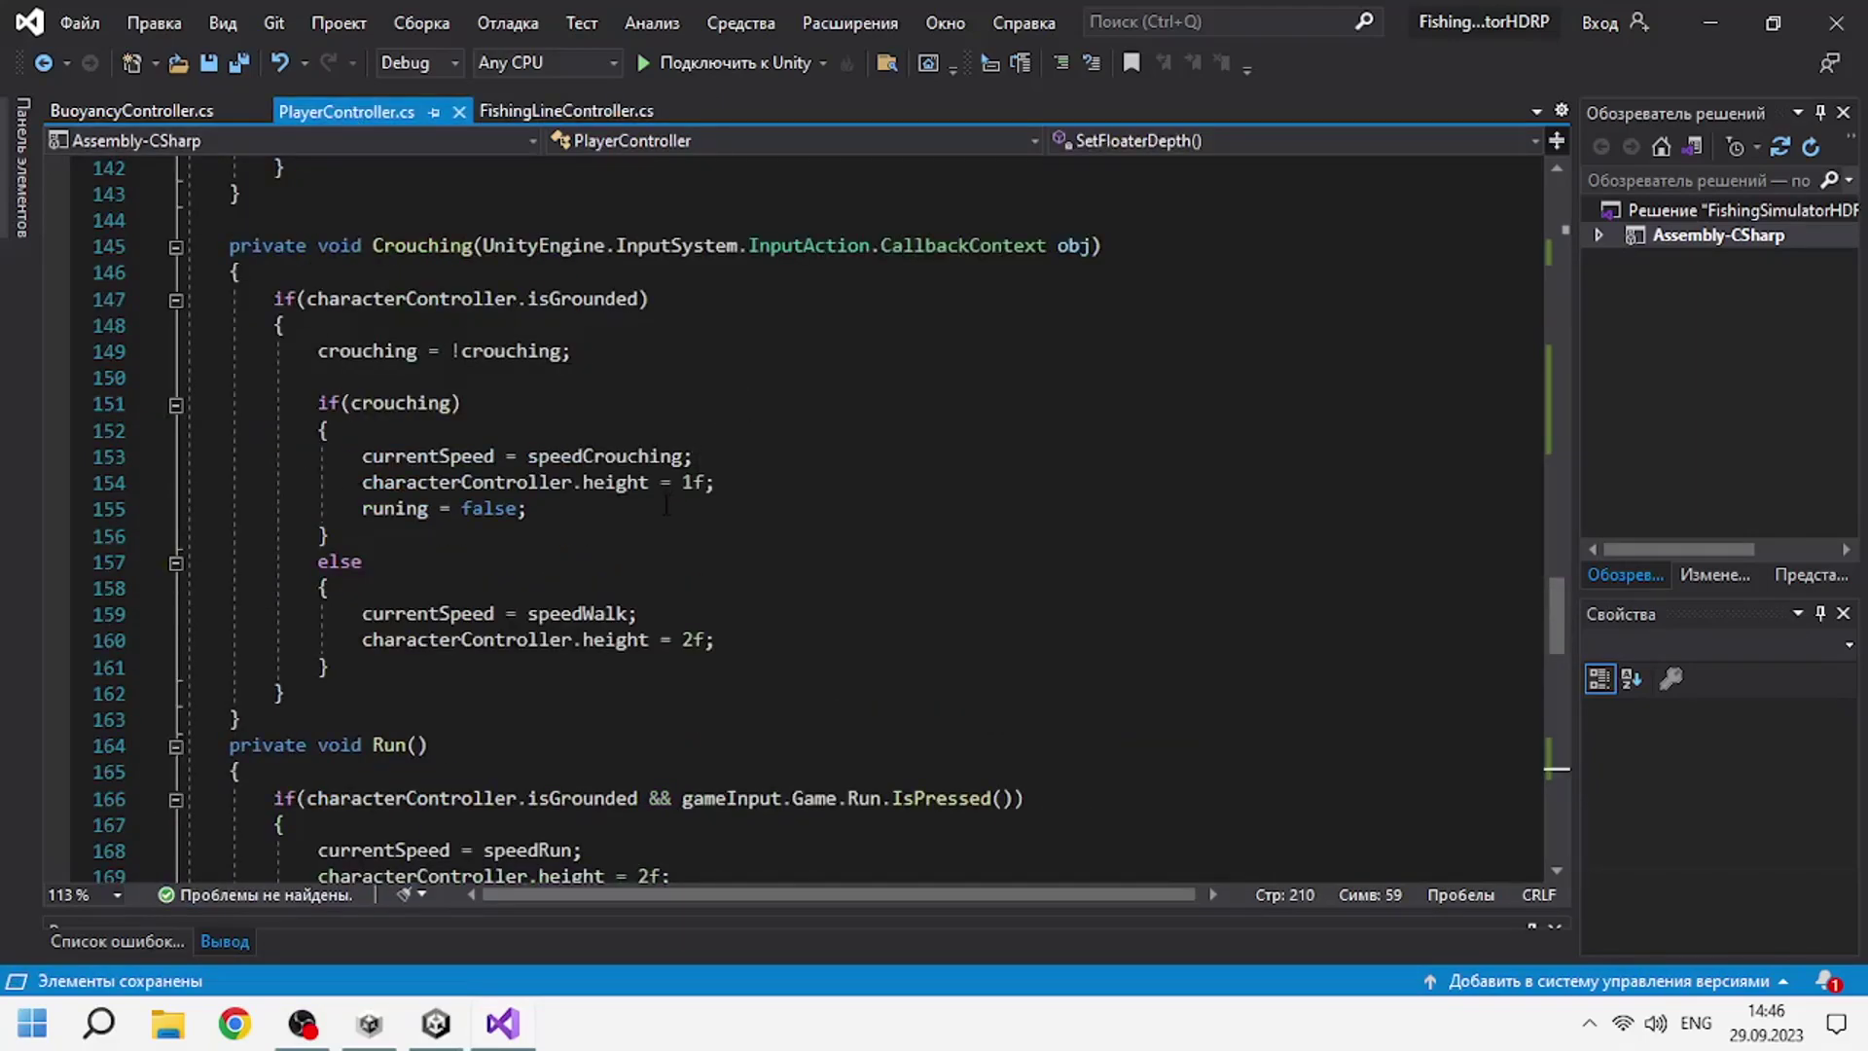
# Delete the isFloater field declaration in FishingLineController.cs.
pyautogui.scroll(-8, 667, 505)
pyautogui.scroll(-8, 584, 516)
pyautogui.scroll(3, 438, 545)
pyautogui.scroll(1, 426, 557)
pyautogui.moveTo(550, 588); pyautogui.dragTo(328, 588)
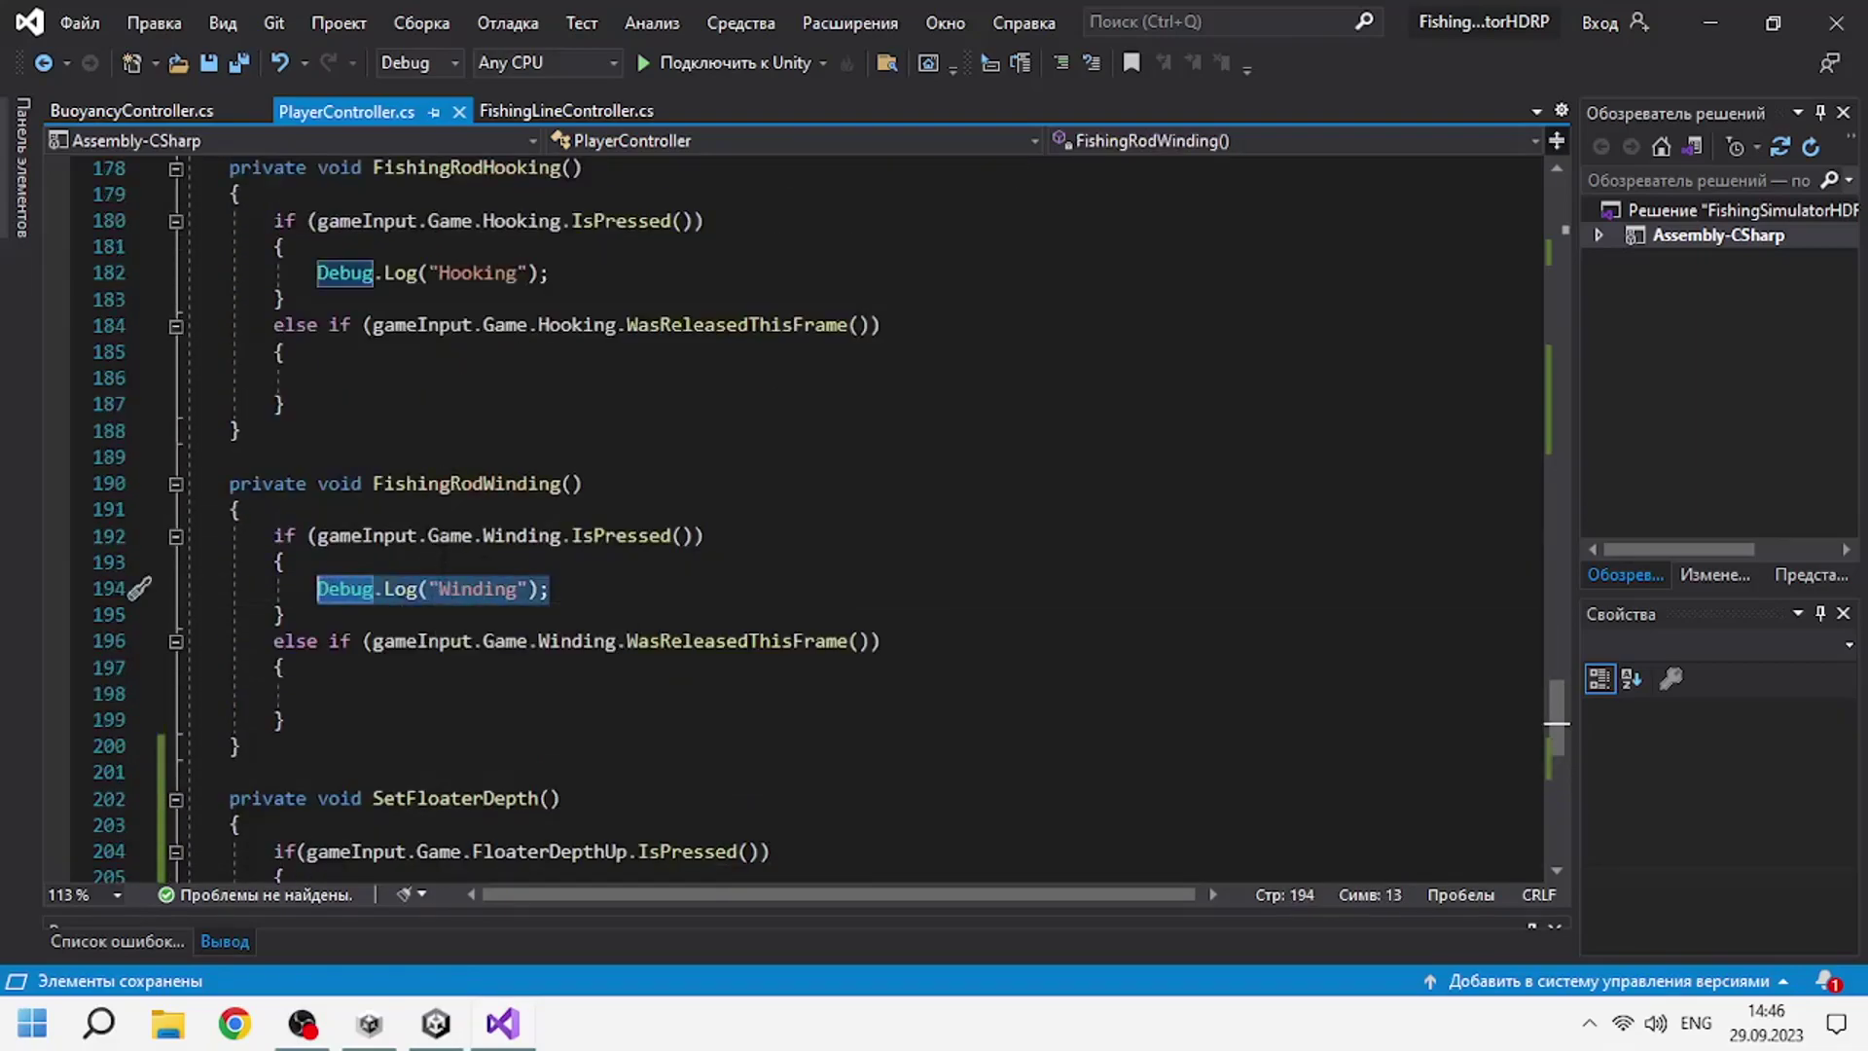
pyautogui.click(530, 111)
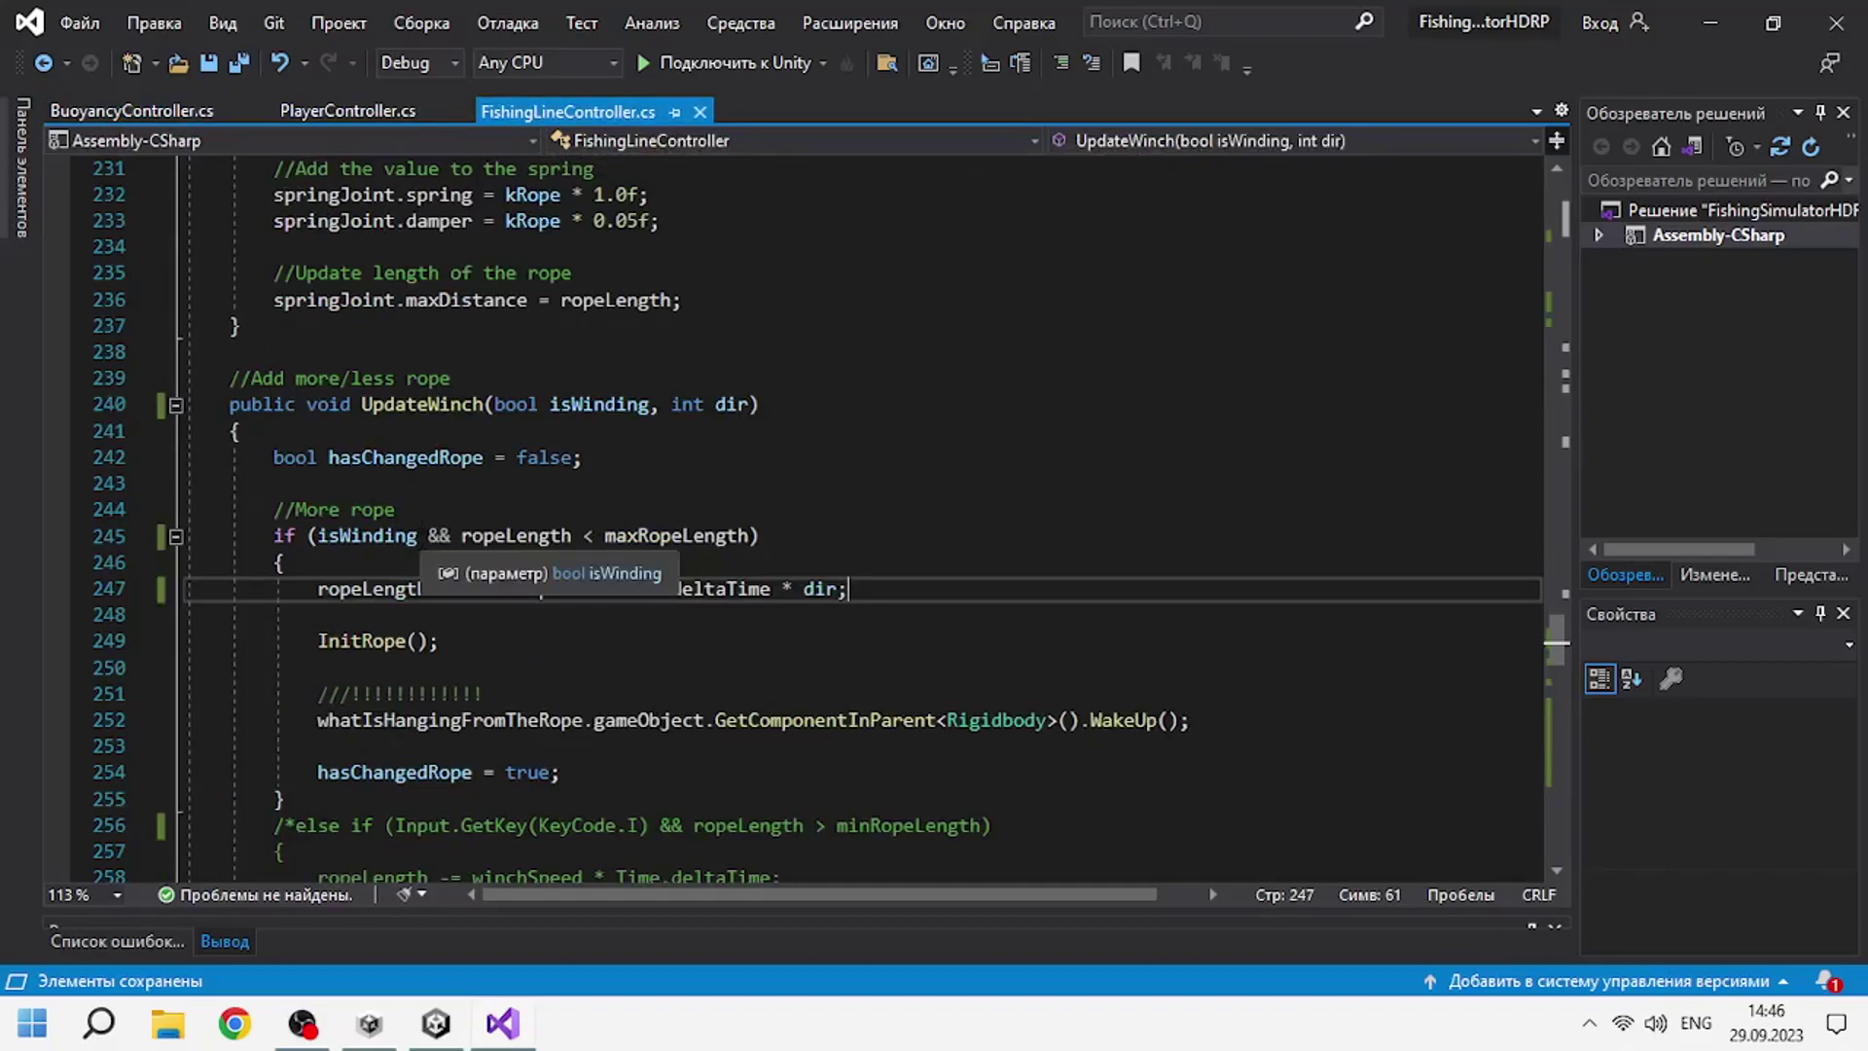
pyautogui.scroll(9, 541, 589)
pyautogui.scroll(20, 541, 589)
pyautogui.scroll(17, 541, 588)
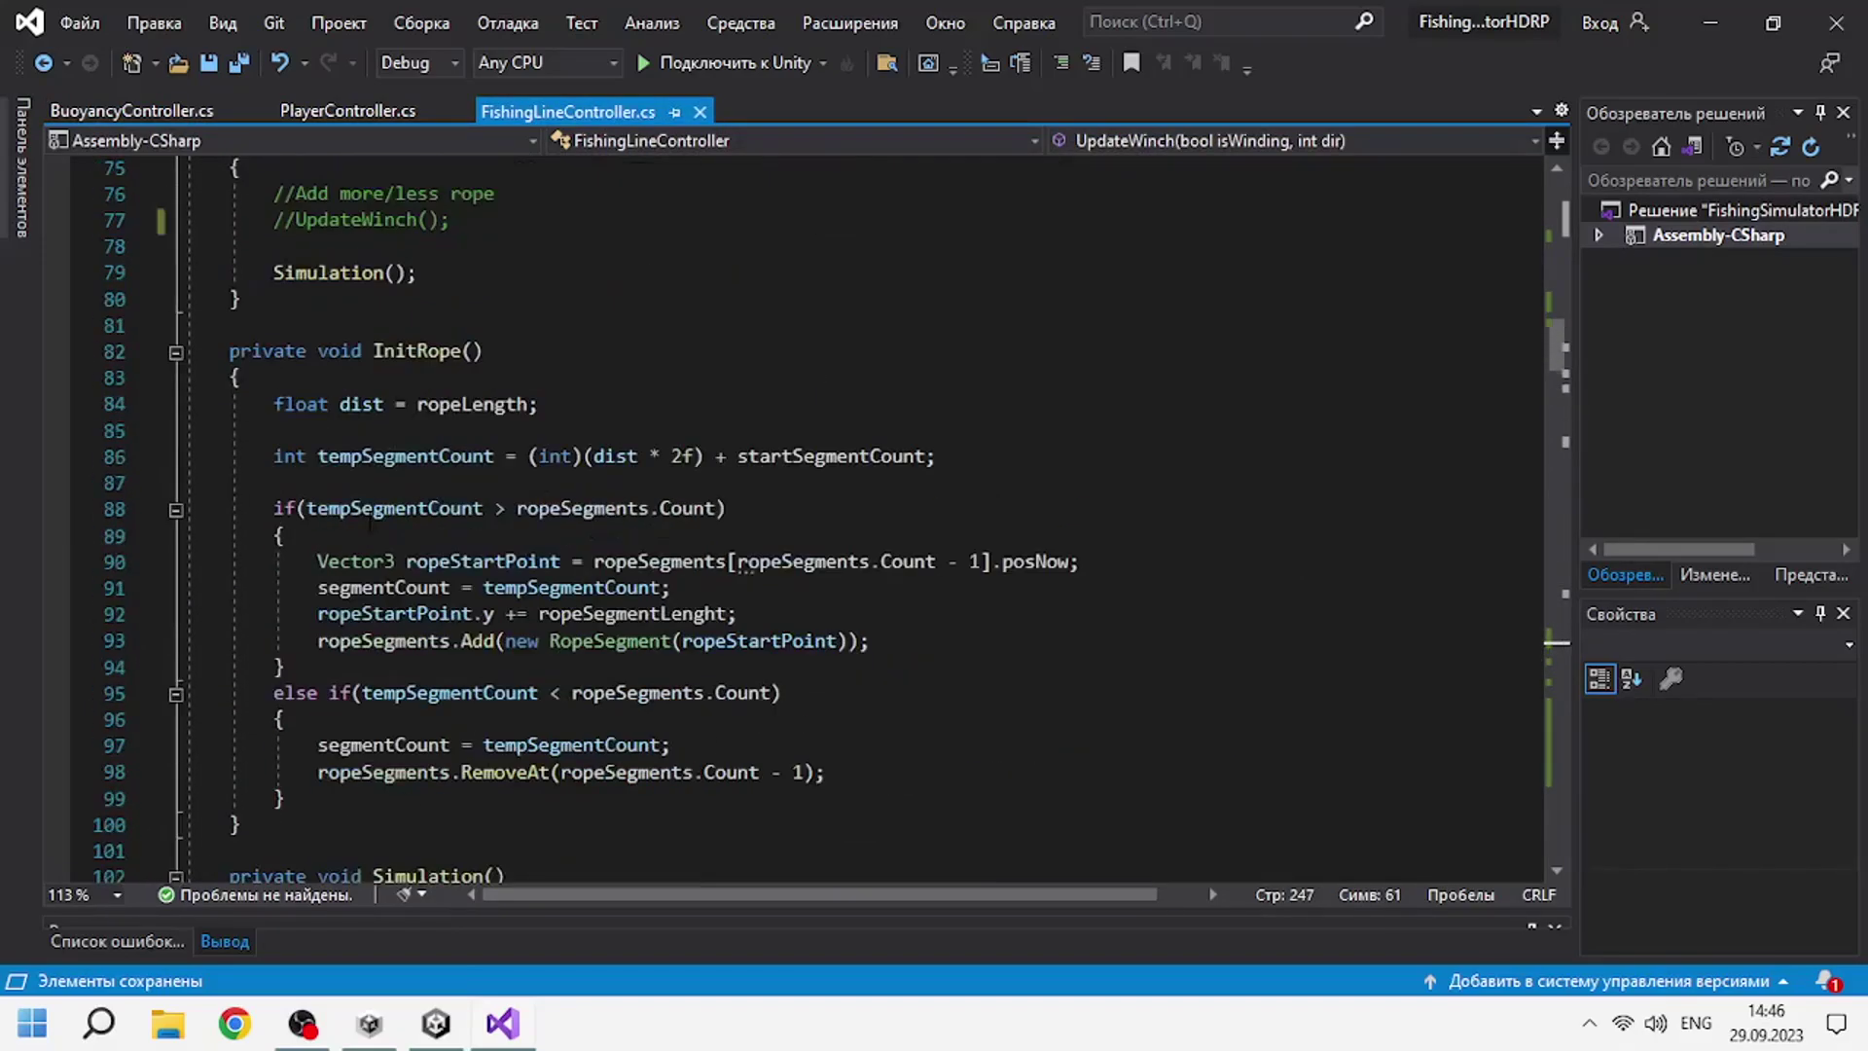
pyautogui.scroll(20, 541, 589)
pyautogui.scroll(-2, 120, 579)
pyautogui.moveTo(115, 667); pyautogui.dragTo(119, 707)
pyautogui.press('Delete')
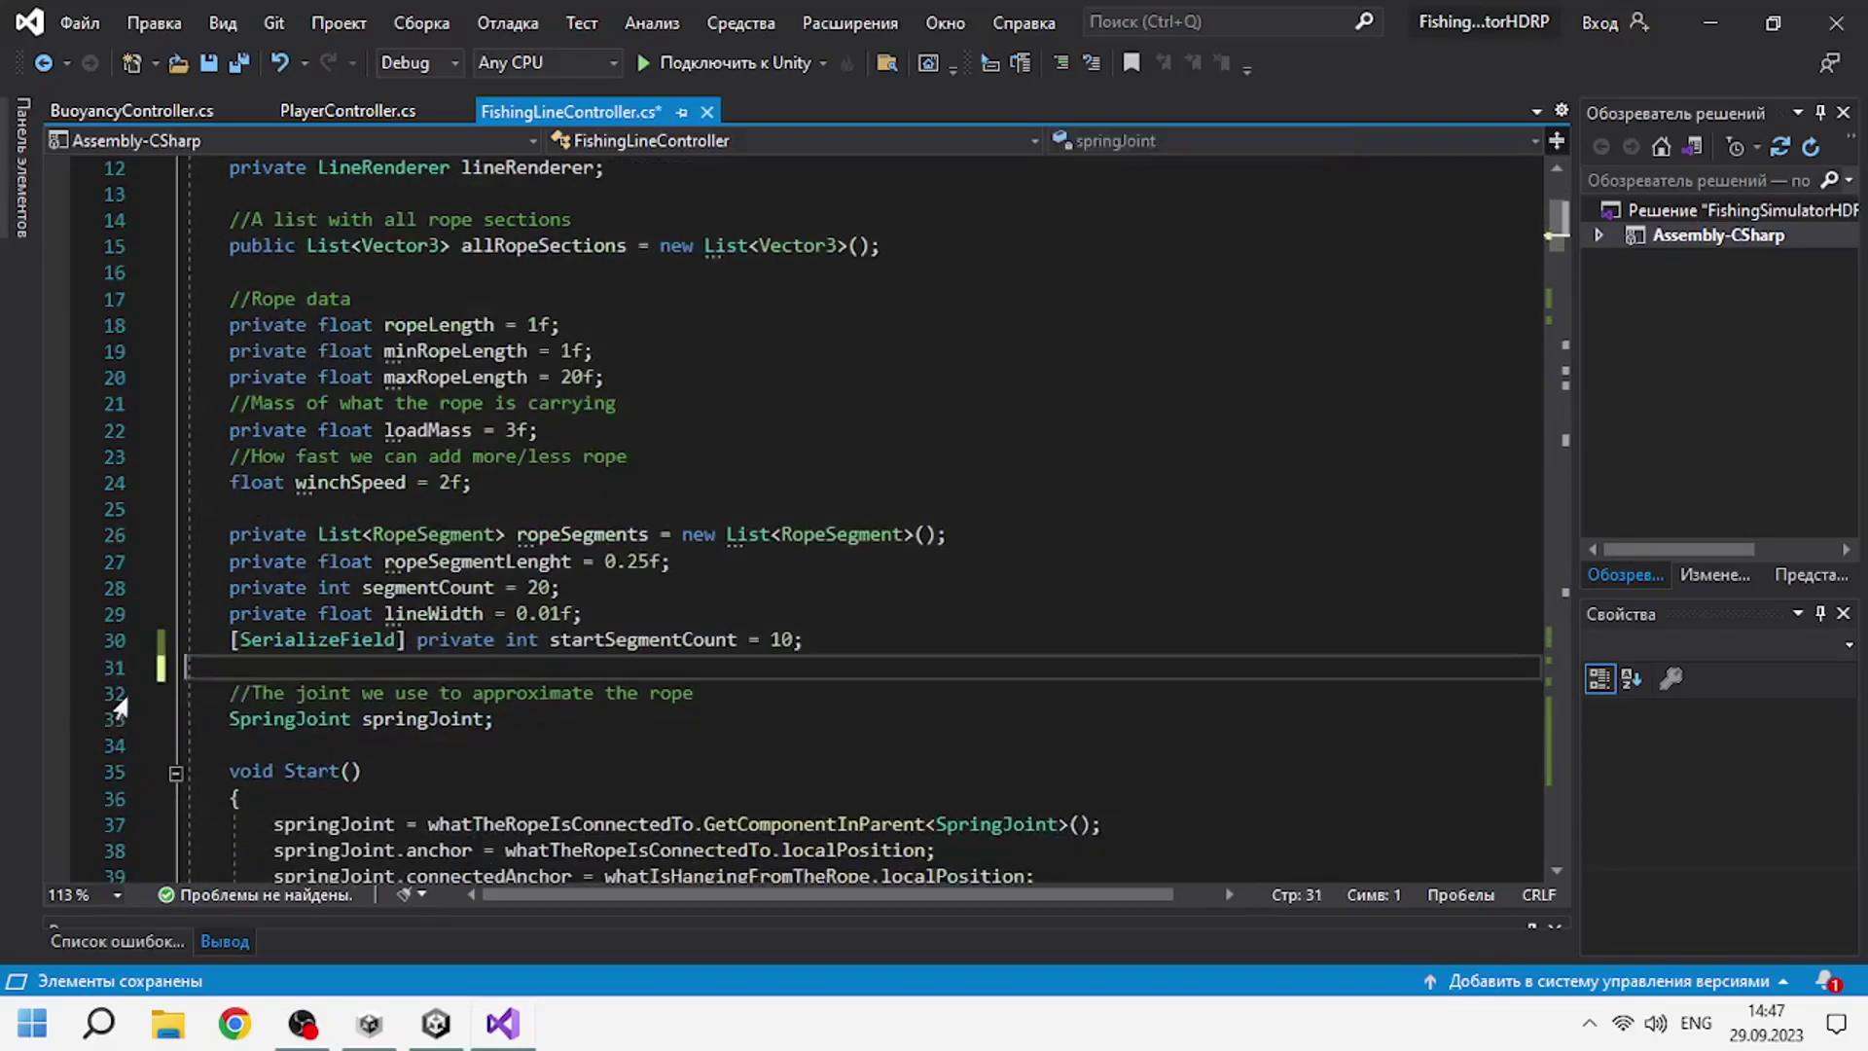
# Delete the isFloater early-return check in UpdateFloaterDepth.
pyautogui.click(1562, 713)
pyautogui.scroll(4, 1562, 713)
pyautogui.moveTo(244, 536); pyautogui.dragTo(420, 589)
pyautogui.press('Delete')
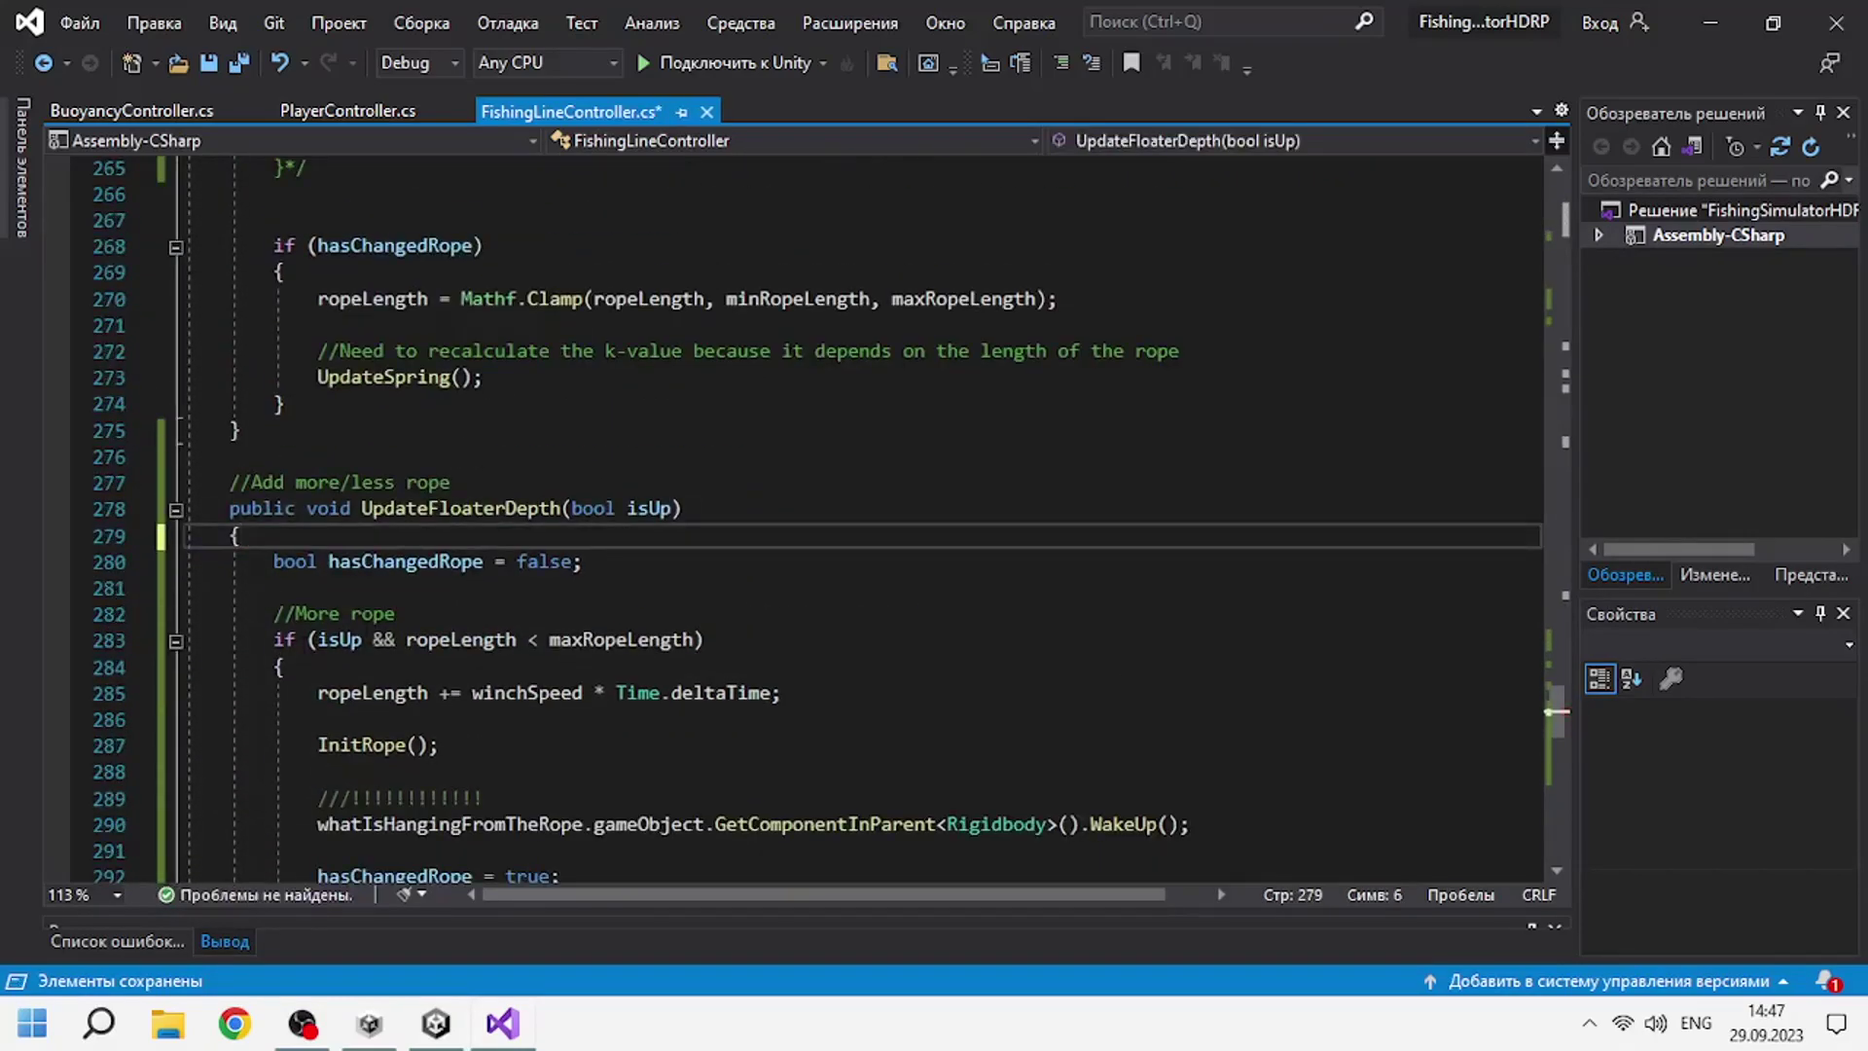
# Duplicate the floaterLineController field line in PlayerController.cs.
pyautogui.click(335, 113)
pyautogui.scroll(6, 678, 501)
pyautogui.scroll(12, 678, 501)
pyautogui.scroll(20, 678, 501)
pyautogui.scroll(14, 678, 502)
pyautogui.click(991, 693)
pyautogui.scroll(-1, 991, 693)
pyautogui.hotkey('ctrl', 'd')
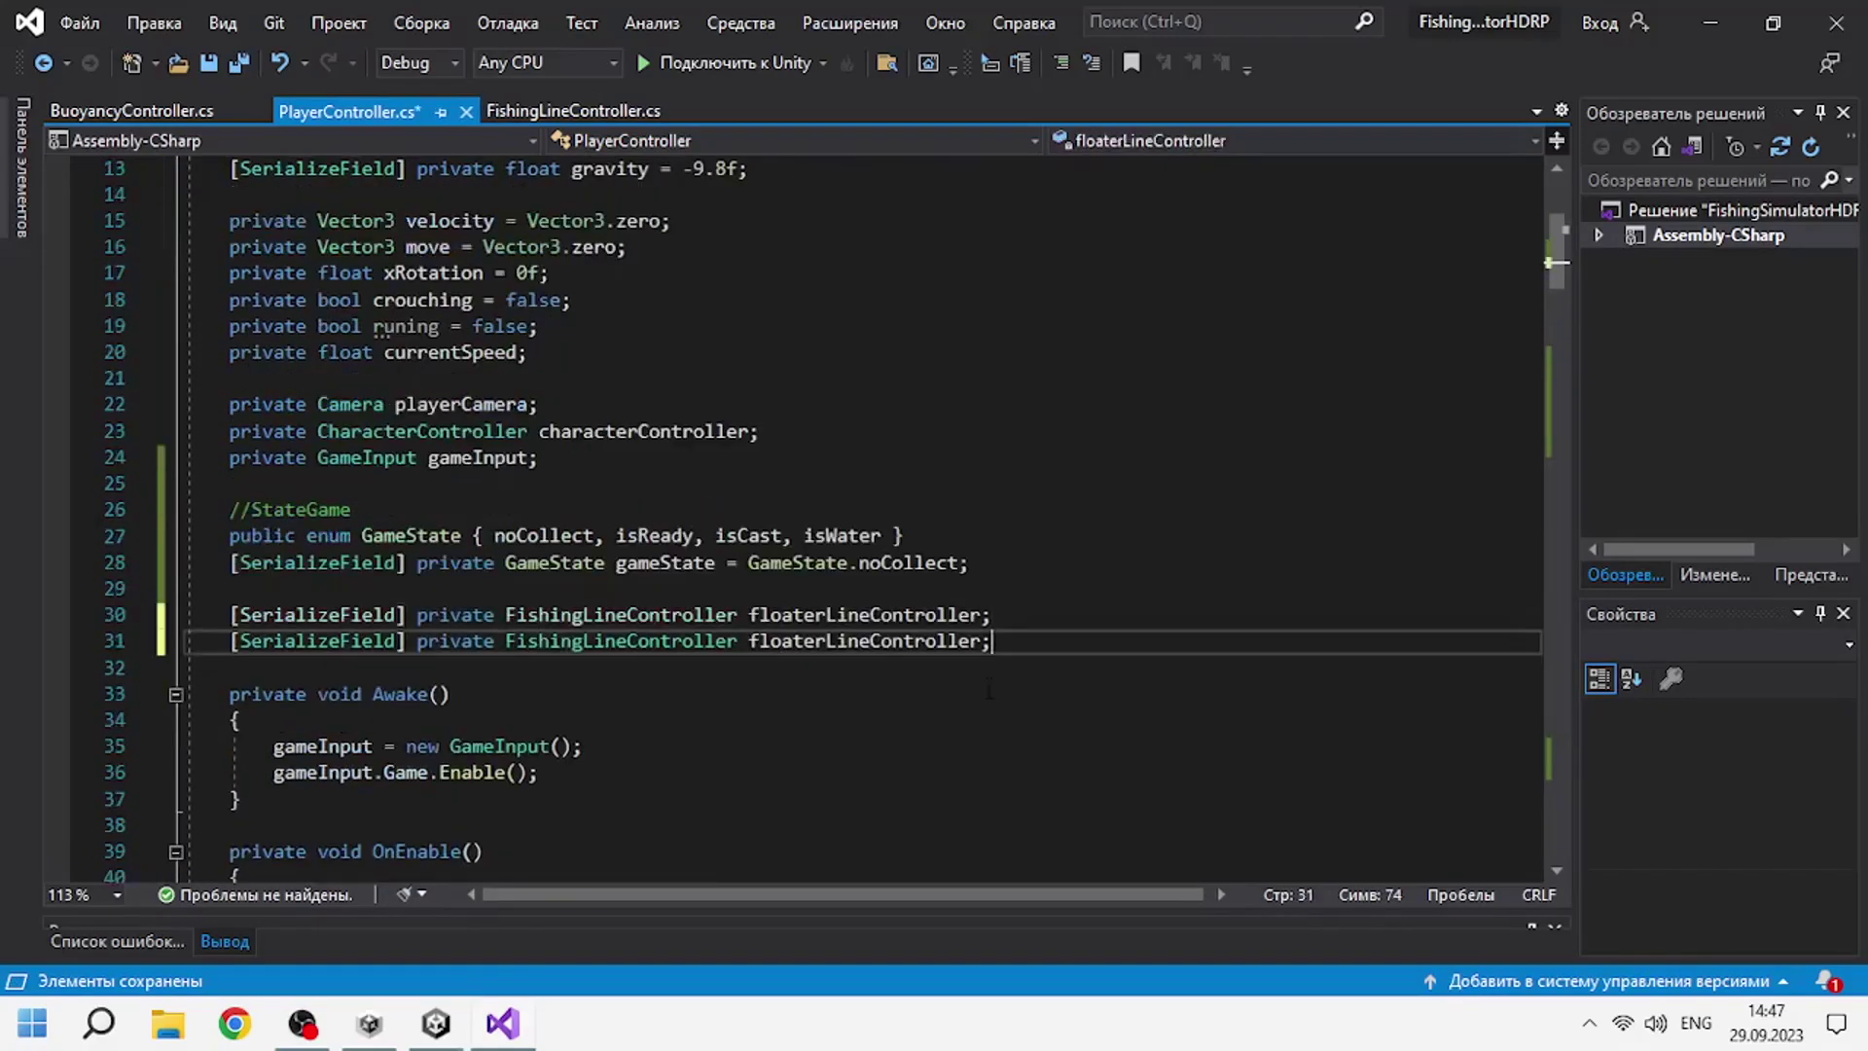
# Rename the two fields to floaterController and fishingRodController.
pyautogui.moveTo(749, 641); pyautogui.dragTo(860, 641)
pyautogui.write('Fisho')
pyautogui.press('BackSpace')
pyautogui.write('ing')
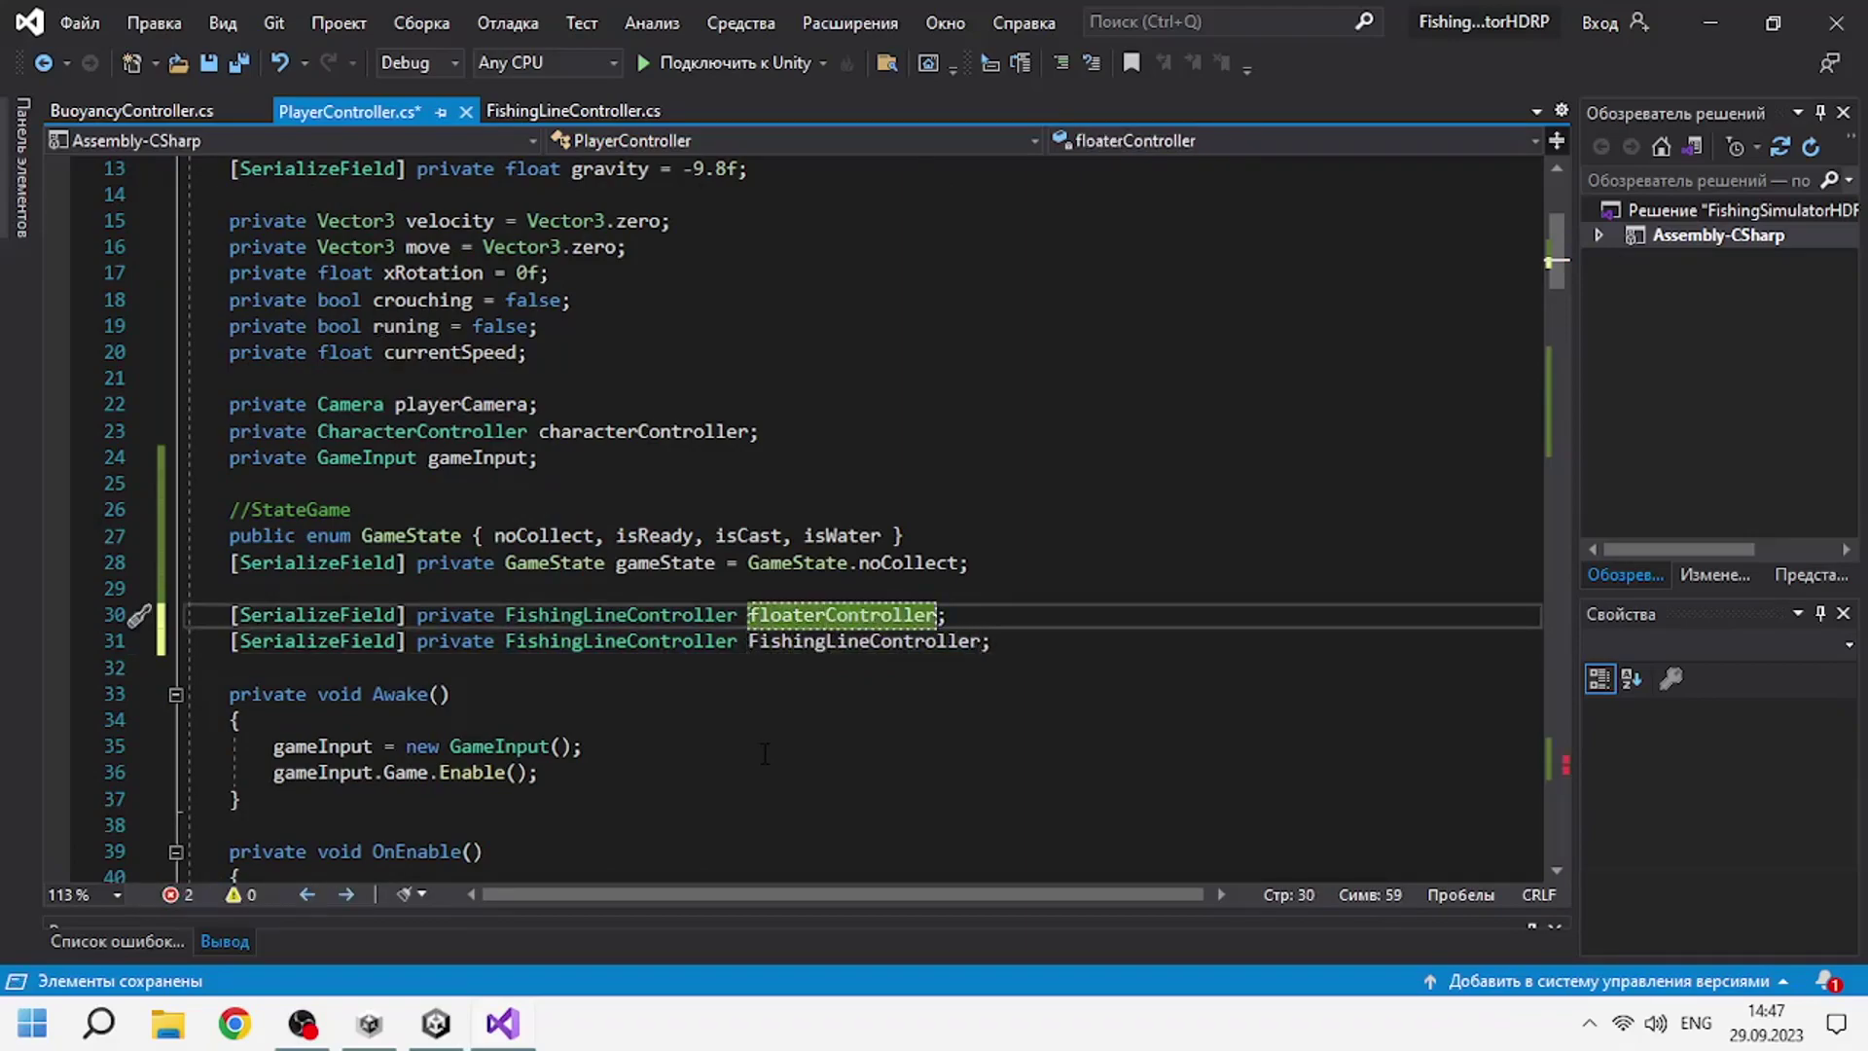
pyautogui.press('BackSpace')
pyautogui.press('BackSpace')
pyautogui.press('BackSpace')
pyautogui.press('Delete')
pyautogui.press('Delete')
pyautogui.press('Delete')
pyautogui.write('fishingRod')
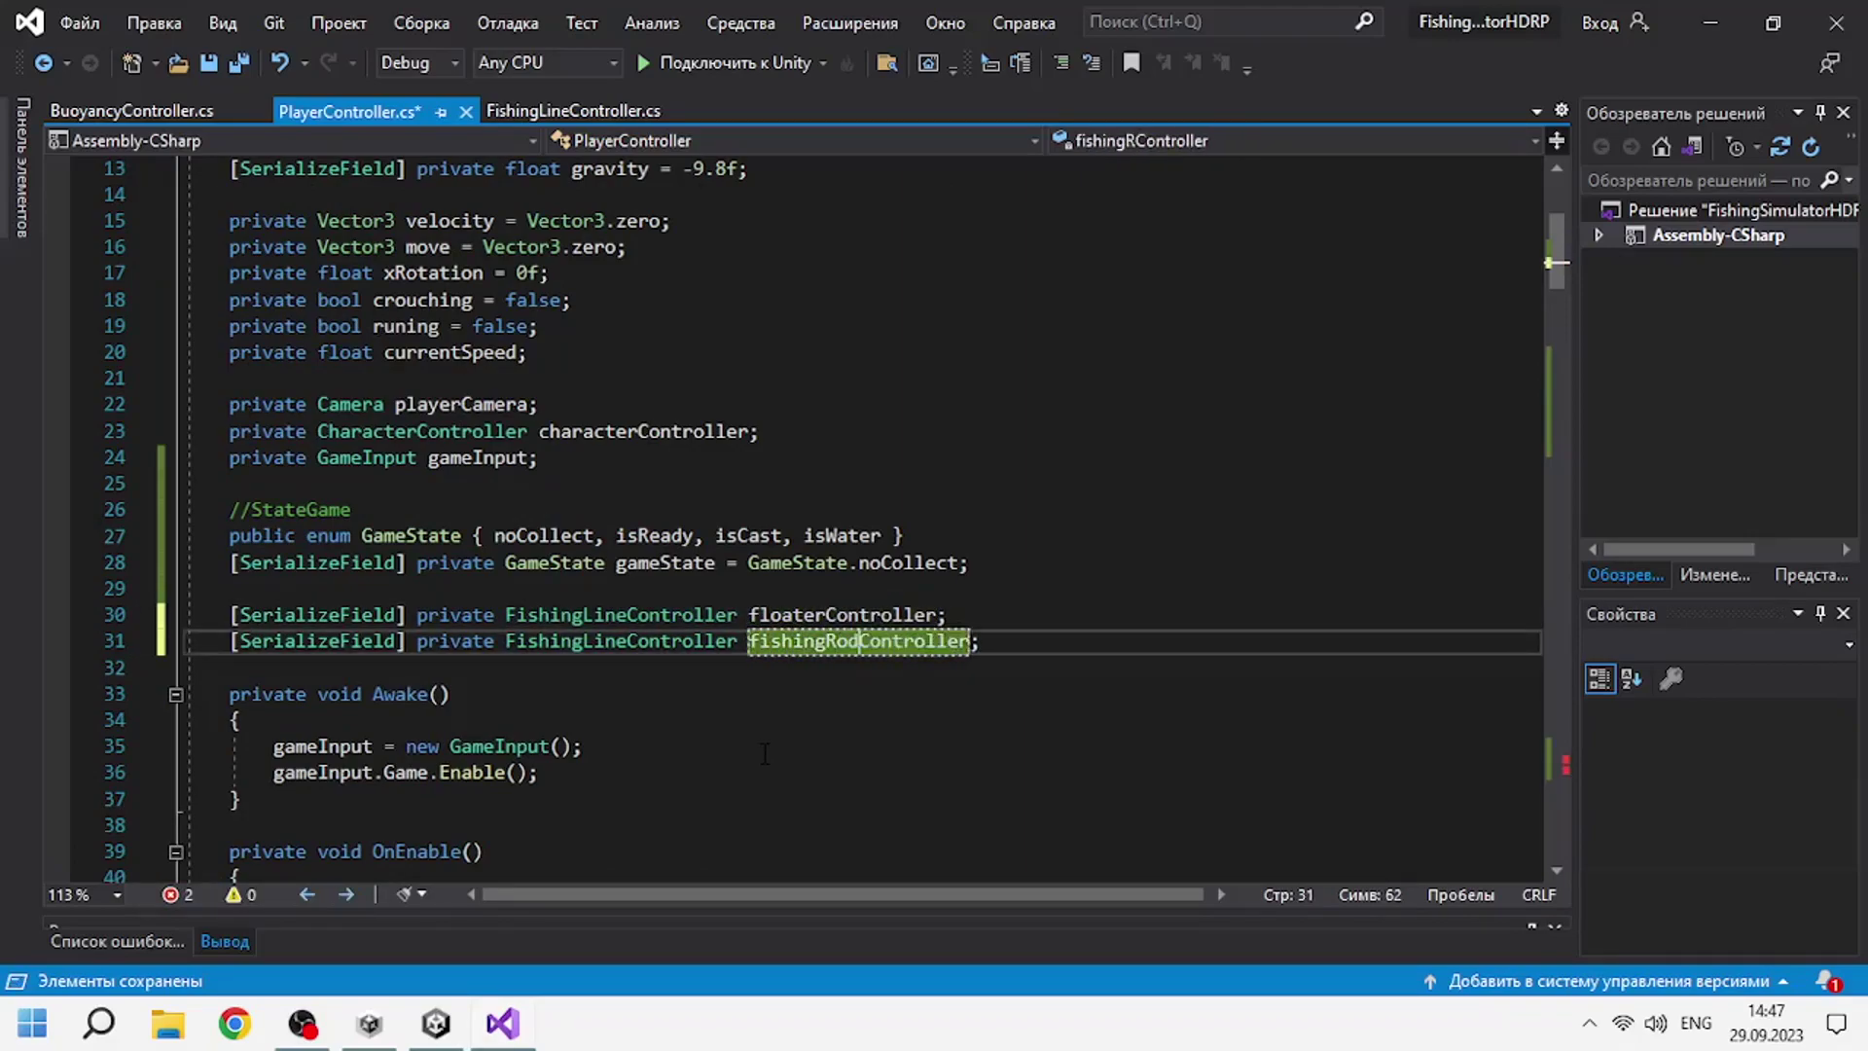
pyautogui.click(765, 769)
# Select the FishingRodWinding call name in Update.
pyautogui.scroll(-17, 681, 730)
pyautogui.scroll(-5, 584, 700)
pyautogui.scroll(4, 494, 686)
pyautogui.click(516, 592)
pyautogui.doubleClick(400, 720)
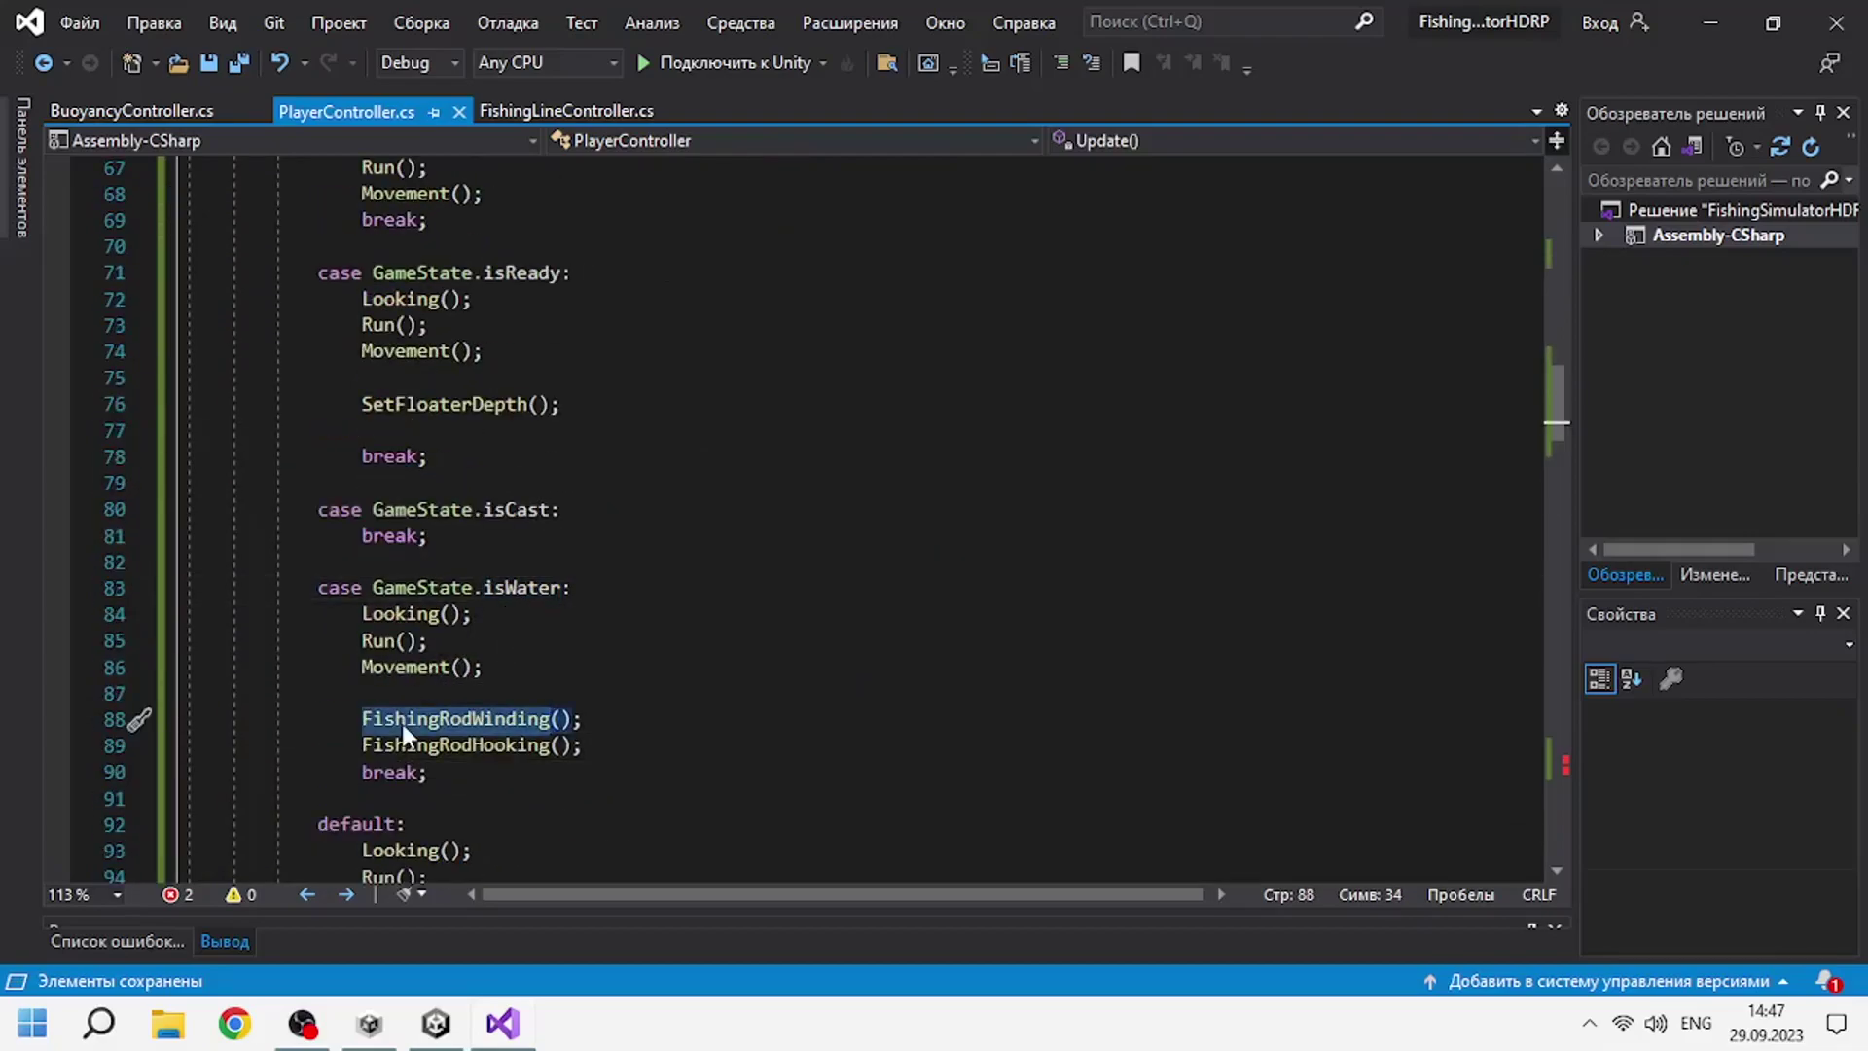
# Change floaterLineController to floaterController on lines 207 and 211.
pyautogui.scroll(-5, 399, 722)
pyautogui.scroll(-19, 400, 722)
pyautogui.scroll(-10, 400, 722)
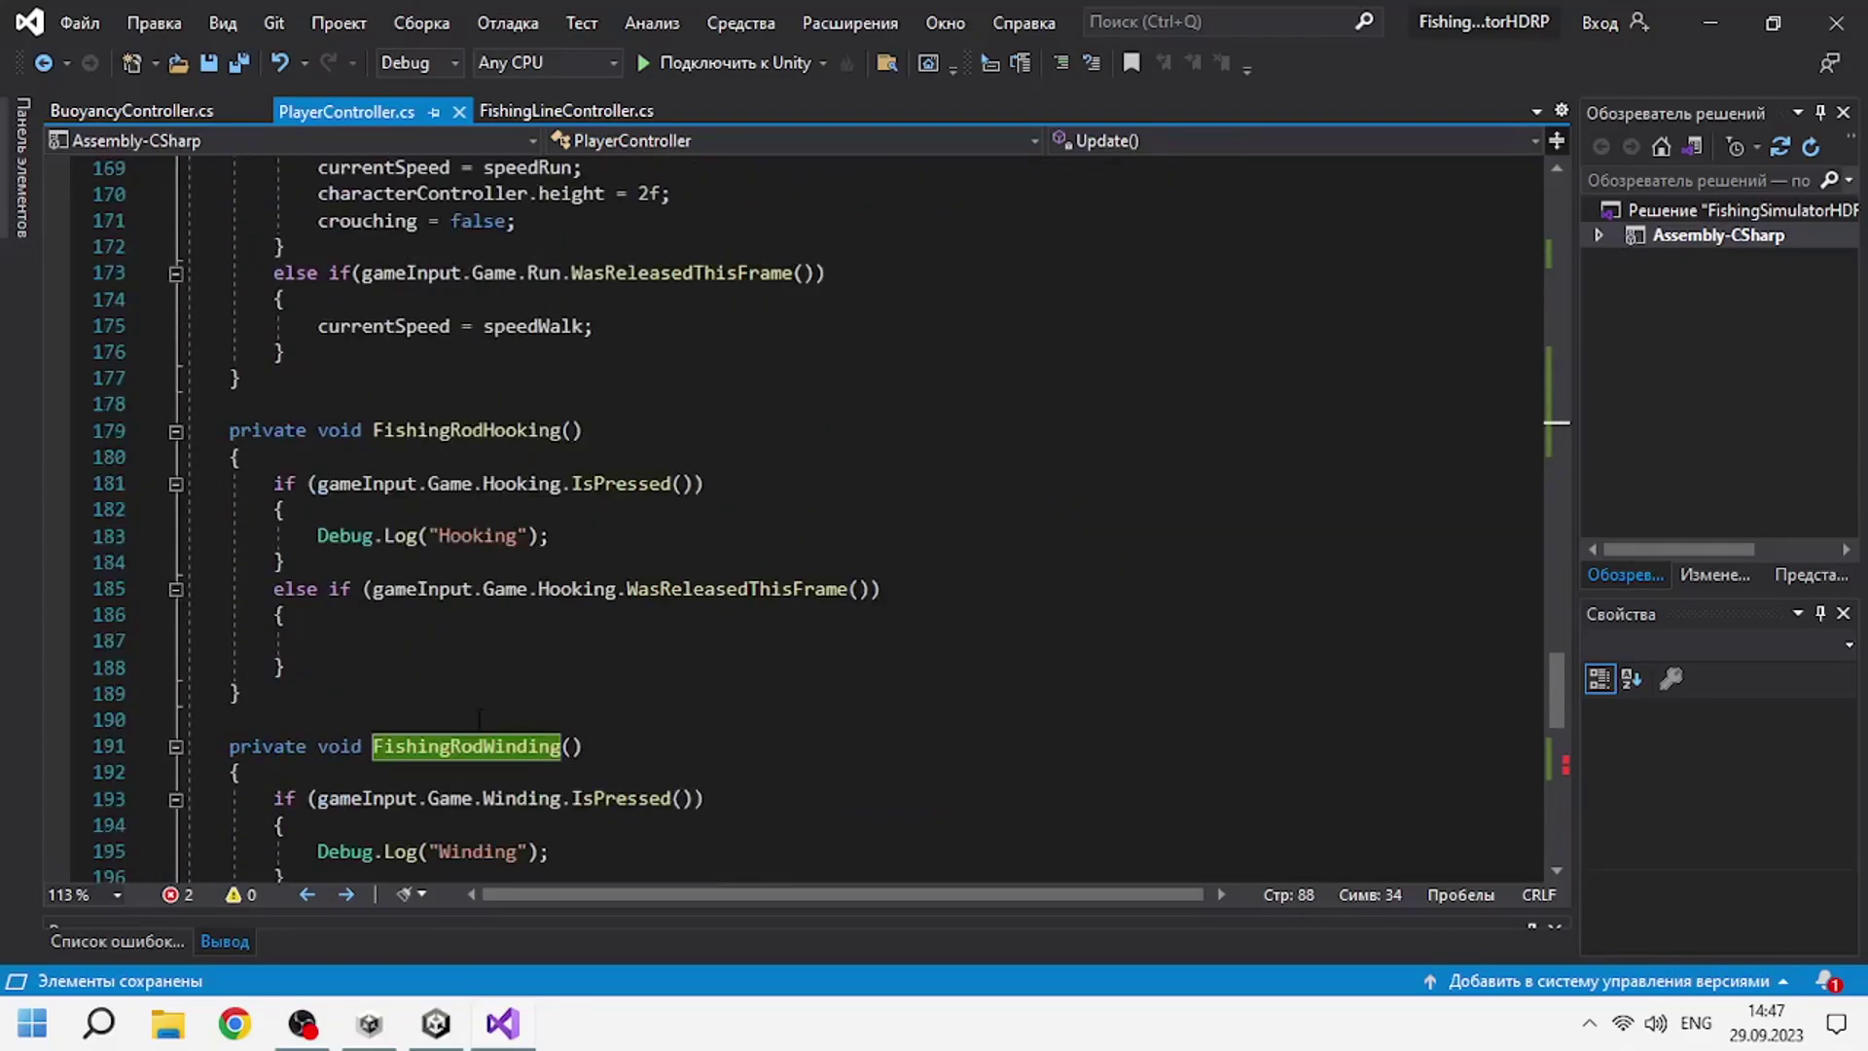
pyautogui.scroll(-7, 400, 722)
pyautogui.doubleClick(454, 615)
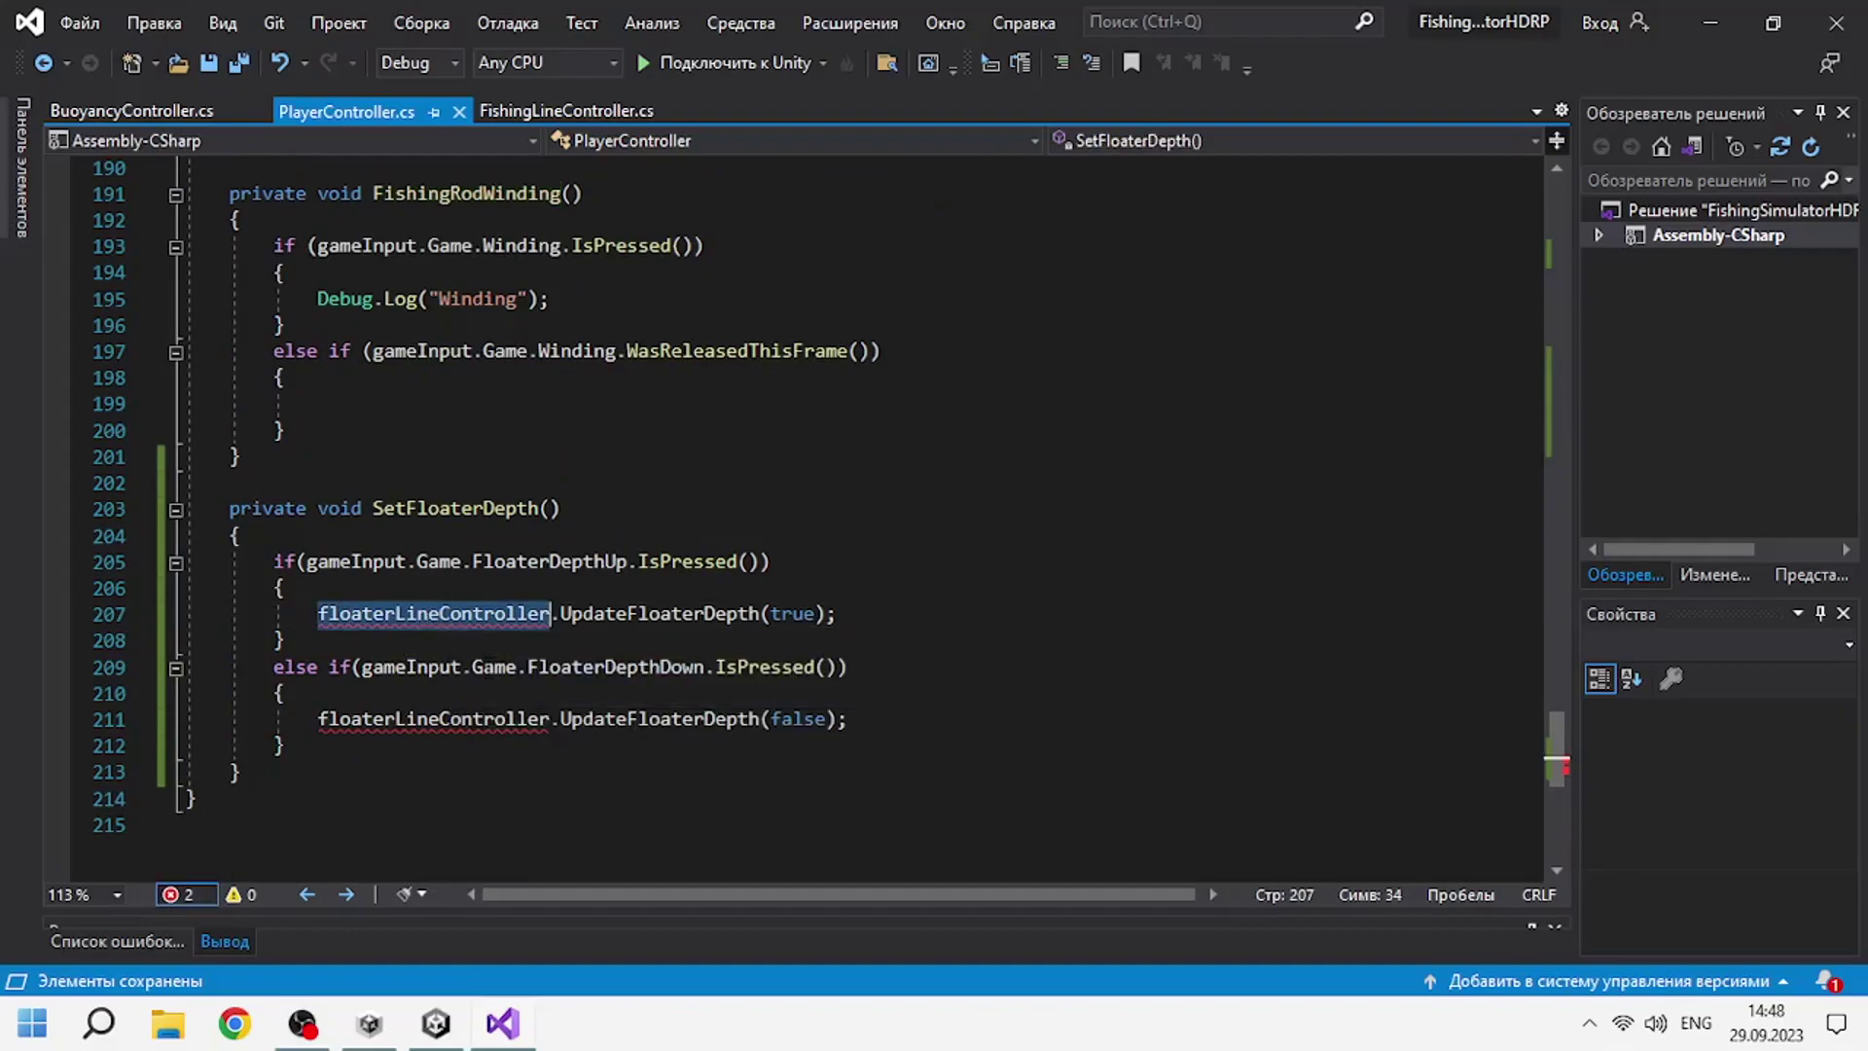
pyautogui.write('floaterController')
pyautogui.doubleClick(422, 718)
pyautogui.write('floaterController')
# Delete the empty WasReleasedThisFrame else-if branch.
pyautogui.scroll(3, 422, 719)
pyautogui.moveTo(550, 535); pyautogui.dragTo(317, 536)
pyautogui.moveTo(99, 590); pyautogui.dragTo(333, 649)
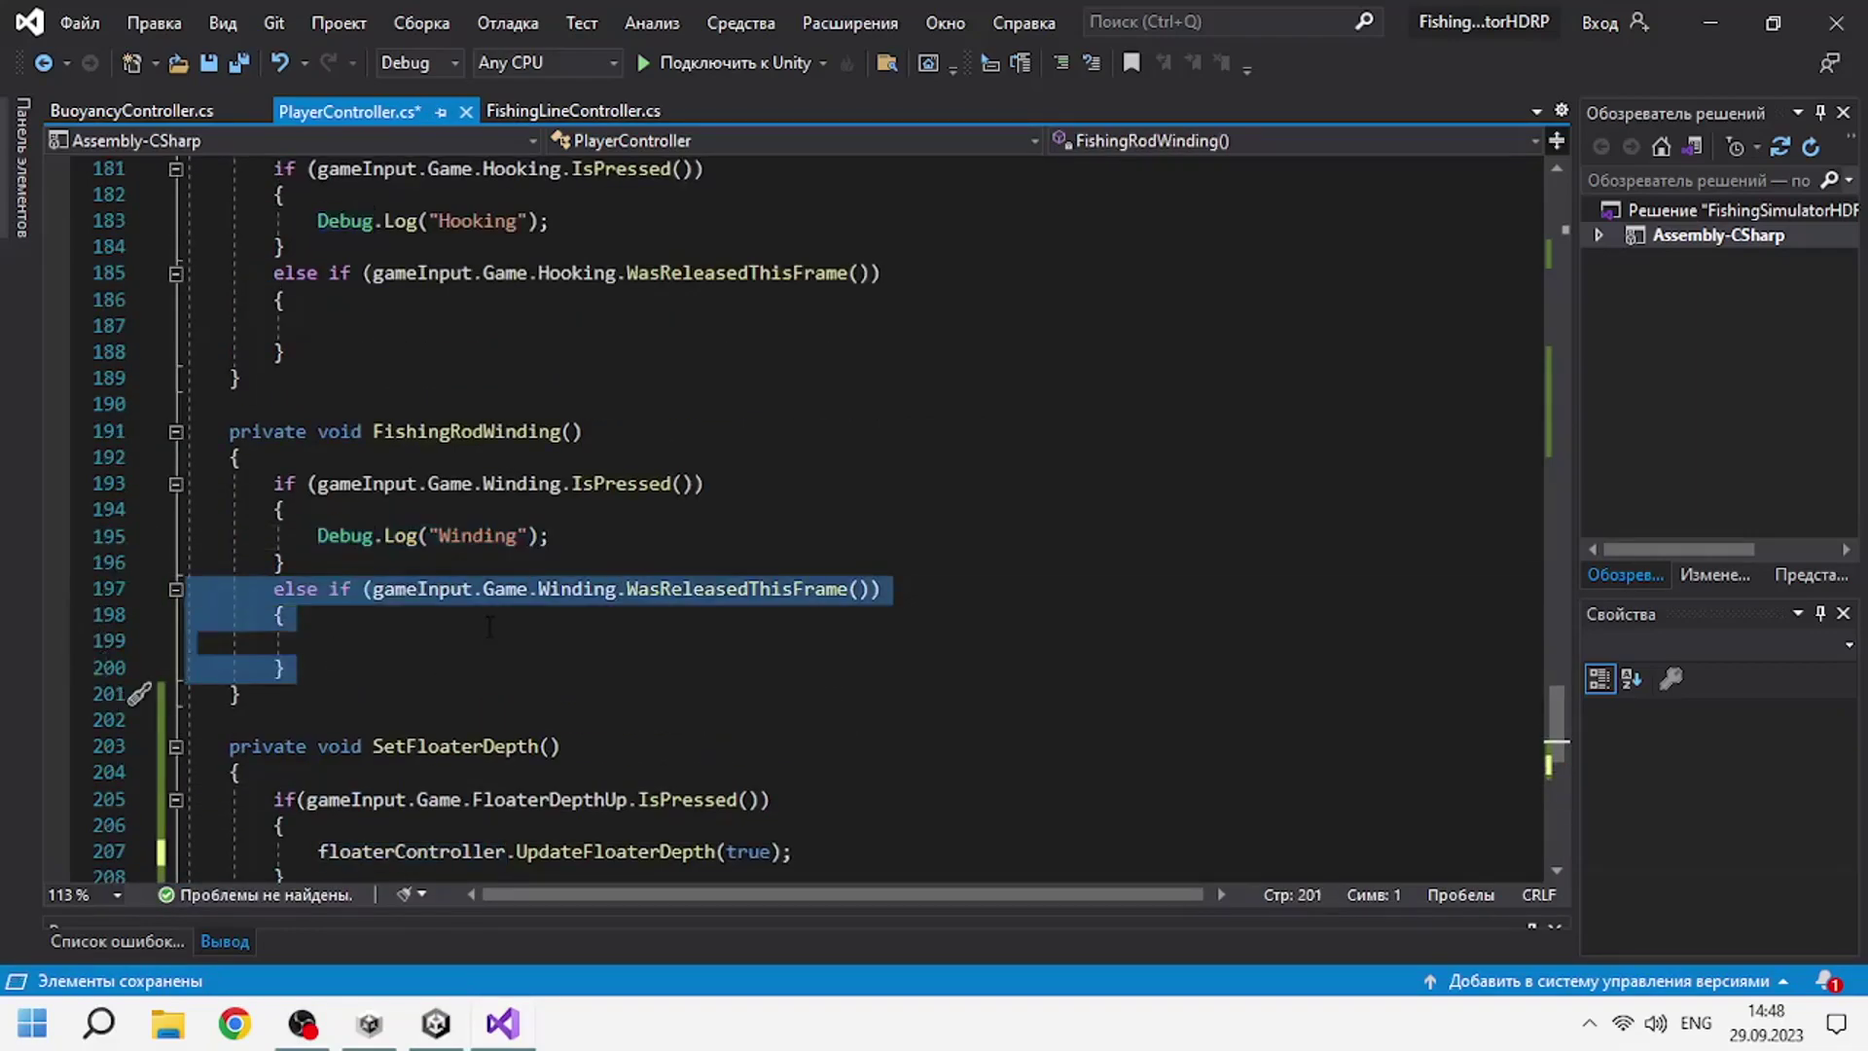
pyautogui.scroll(1, 489, 627)
pyautogui.press('Delete')
# Replace the Debug.Log with a fishingRodController.UpdateWinch( call, dropping the true argument.
pyautogui.moveTo(550, 615); pyautogui.dragTo(317, 615)
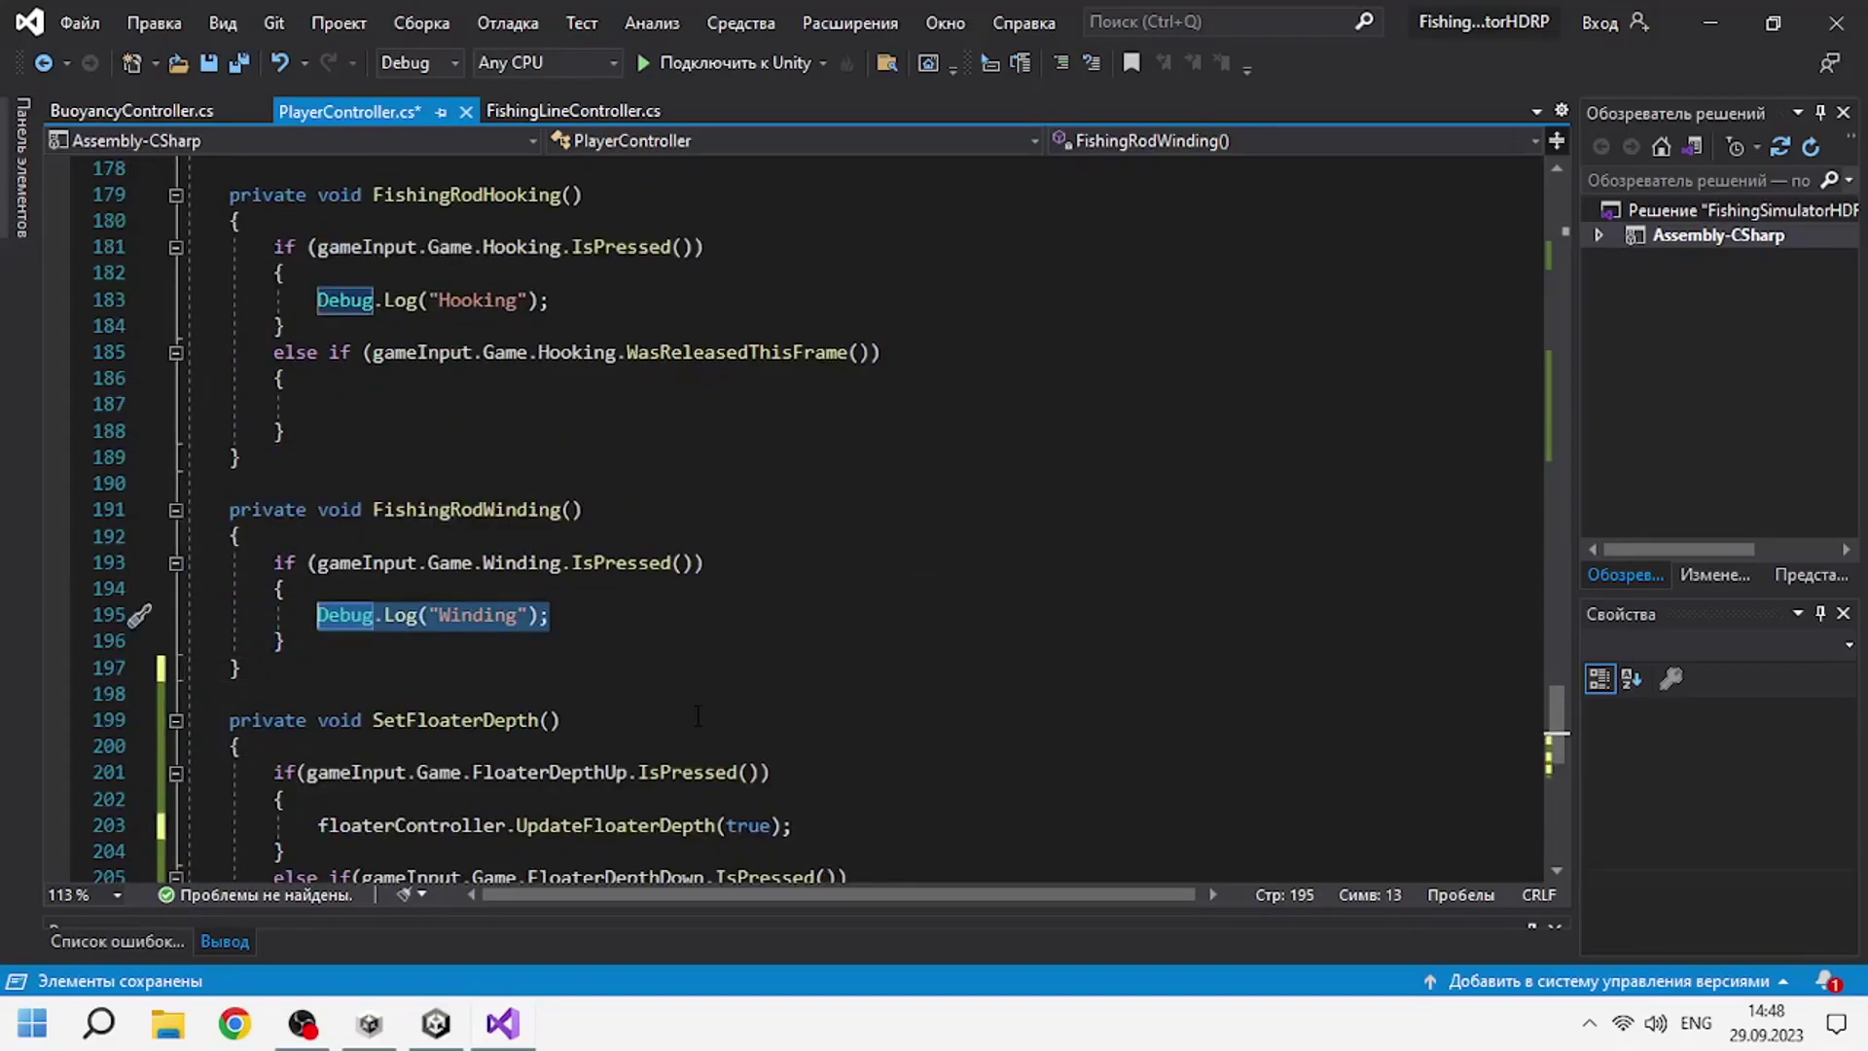
pyautogui.write('fishingRodController.U')
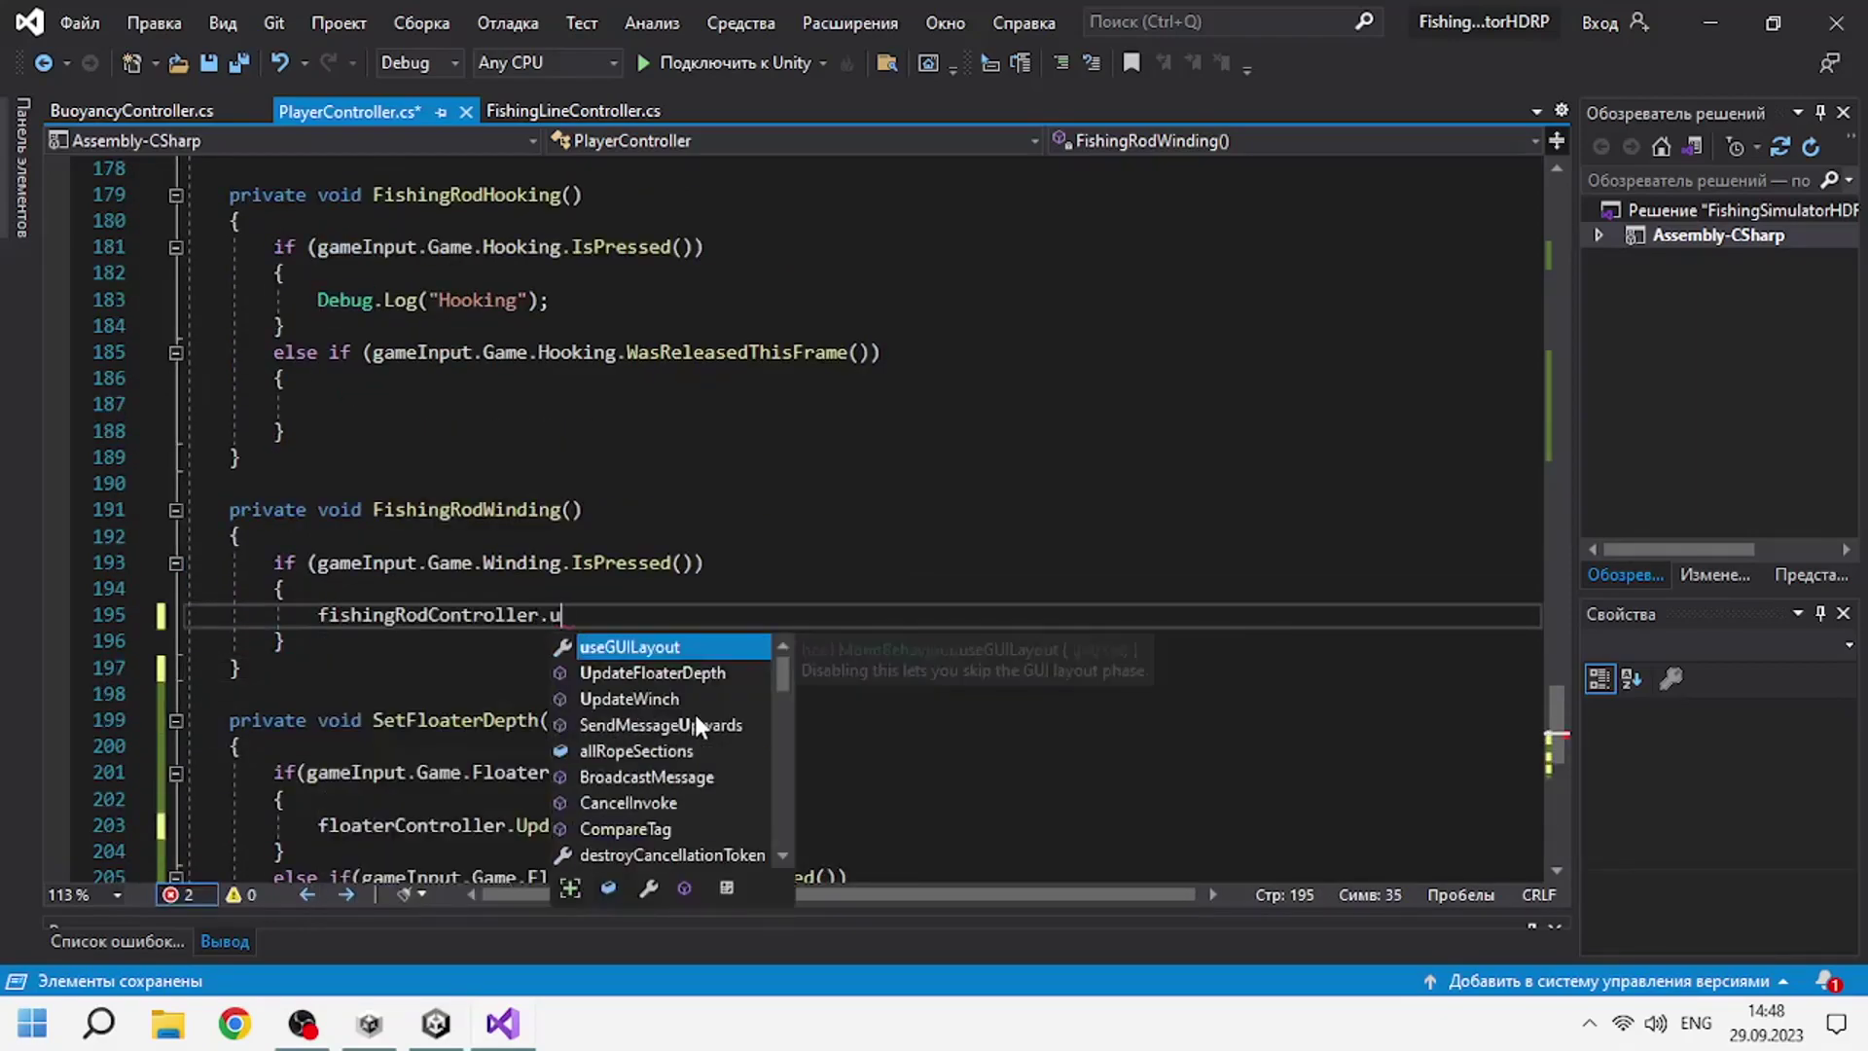
pyautogui.write('pdateWinch(tr')
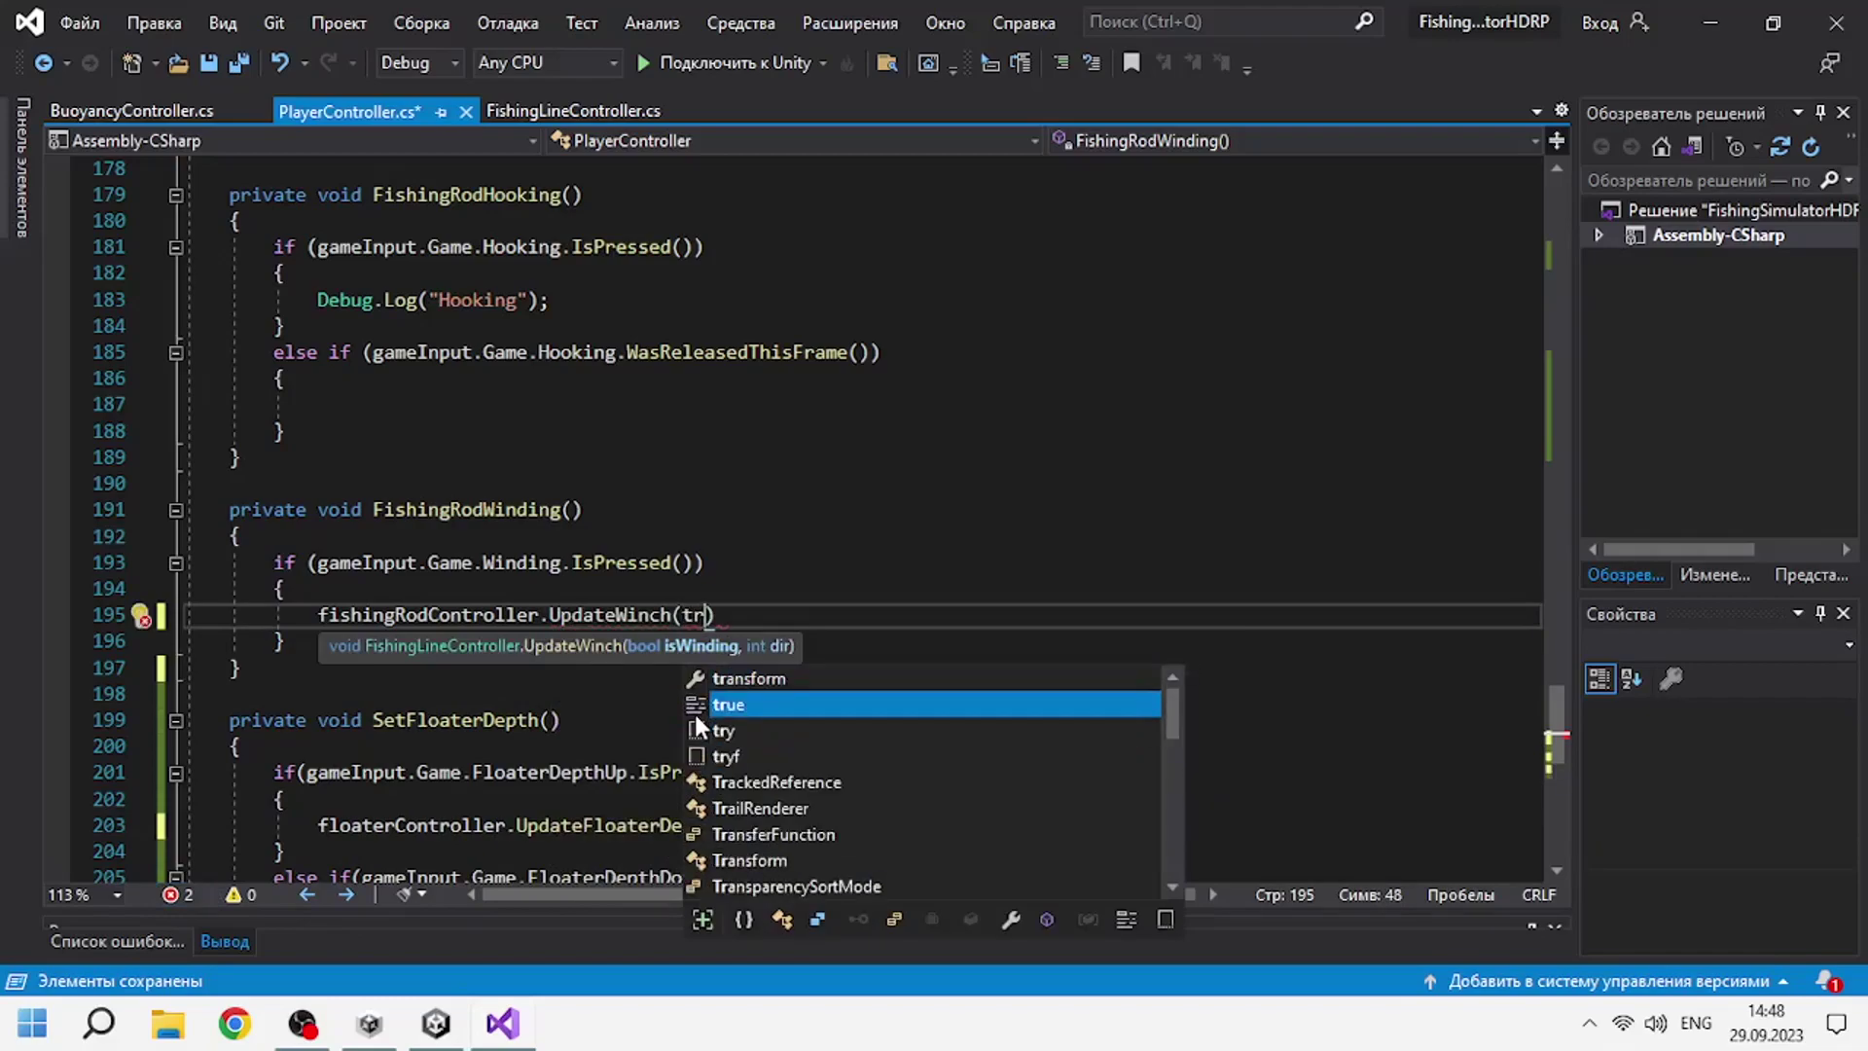
pyautogui.write('ue,')
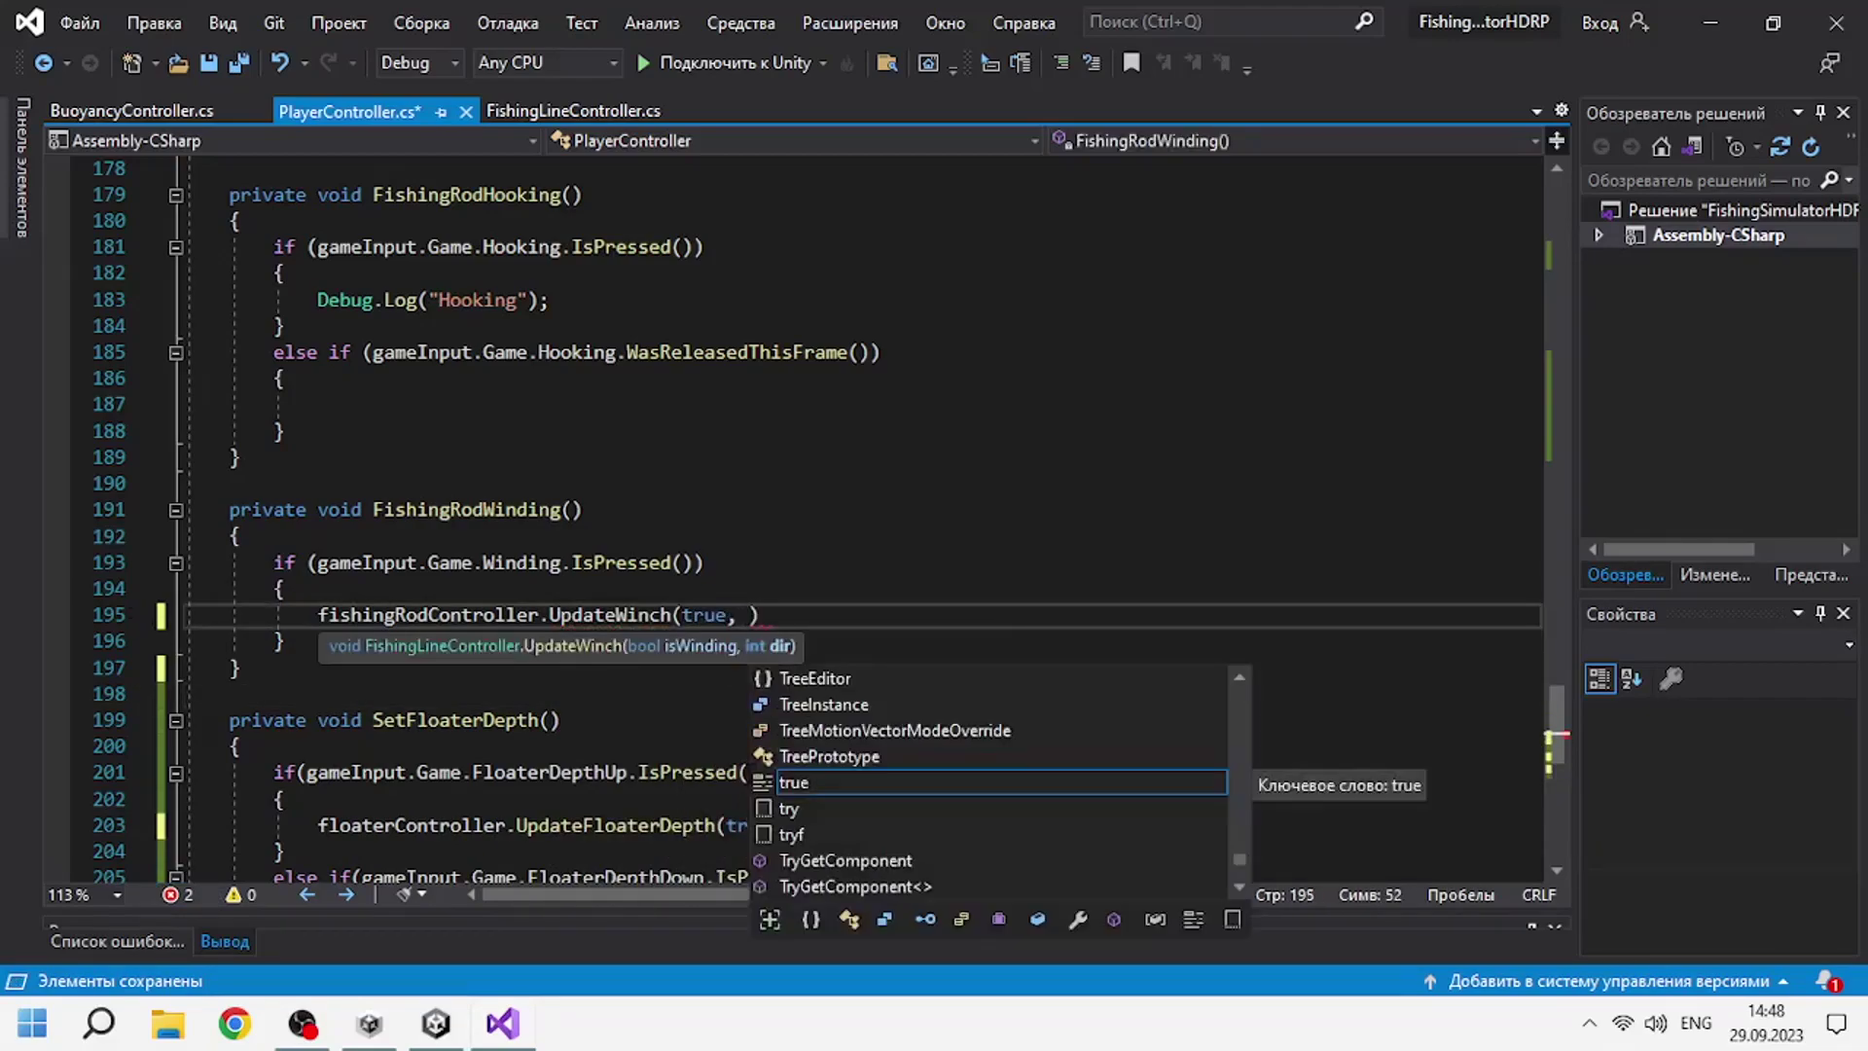
pyautogui.press('BackSpace')
pyautogui.press('BackSpace')
pyautogui.press('BackSpace')
pyautogui.press('BackSpace')
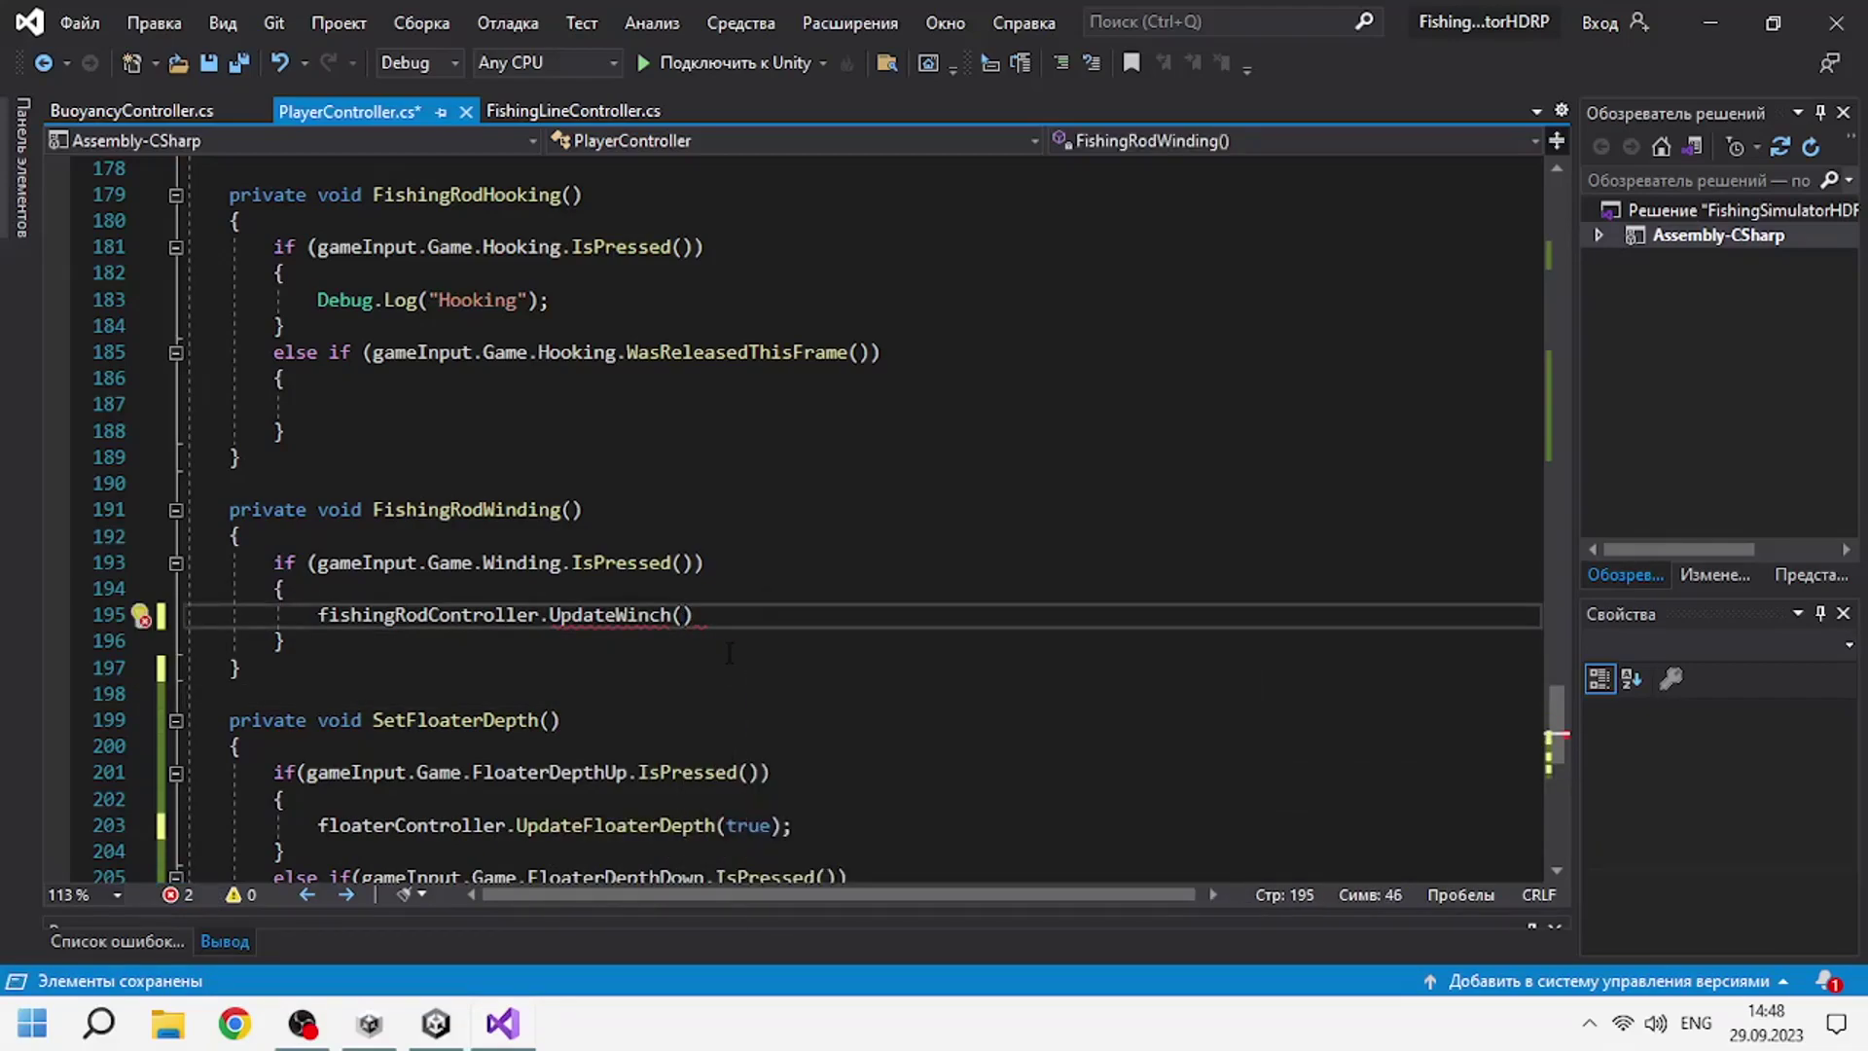
# Start a new line below the fishingRodController field.
pyautogui.scroll(10, 731, 653)
pyautogui.scroll(20, 681, 653)
pyautogui.scroll(20, 633, 655)
pyautogui.scroll(-4, 601, 656)
pyautogui.click(1055, 562)
pyautogui.press('Return')
pyautogui.press('Return')
# Declare [SerializeField] private bool invertTemp = false; and save.
pyautogui.write('[Se')
pyautogui.press('Tab')
pyautogui.write('] pr bool ')
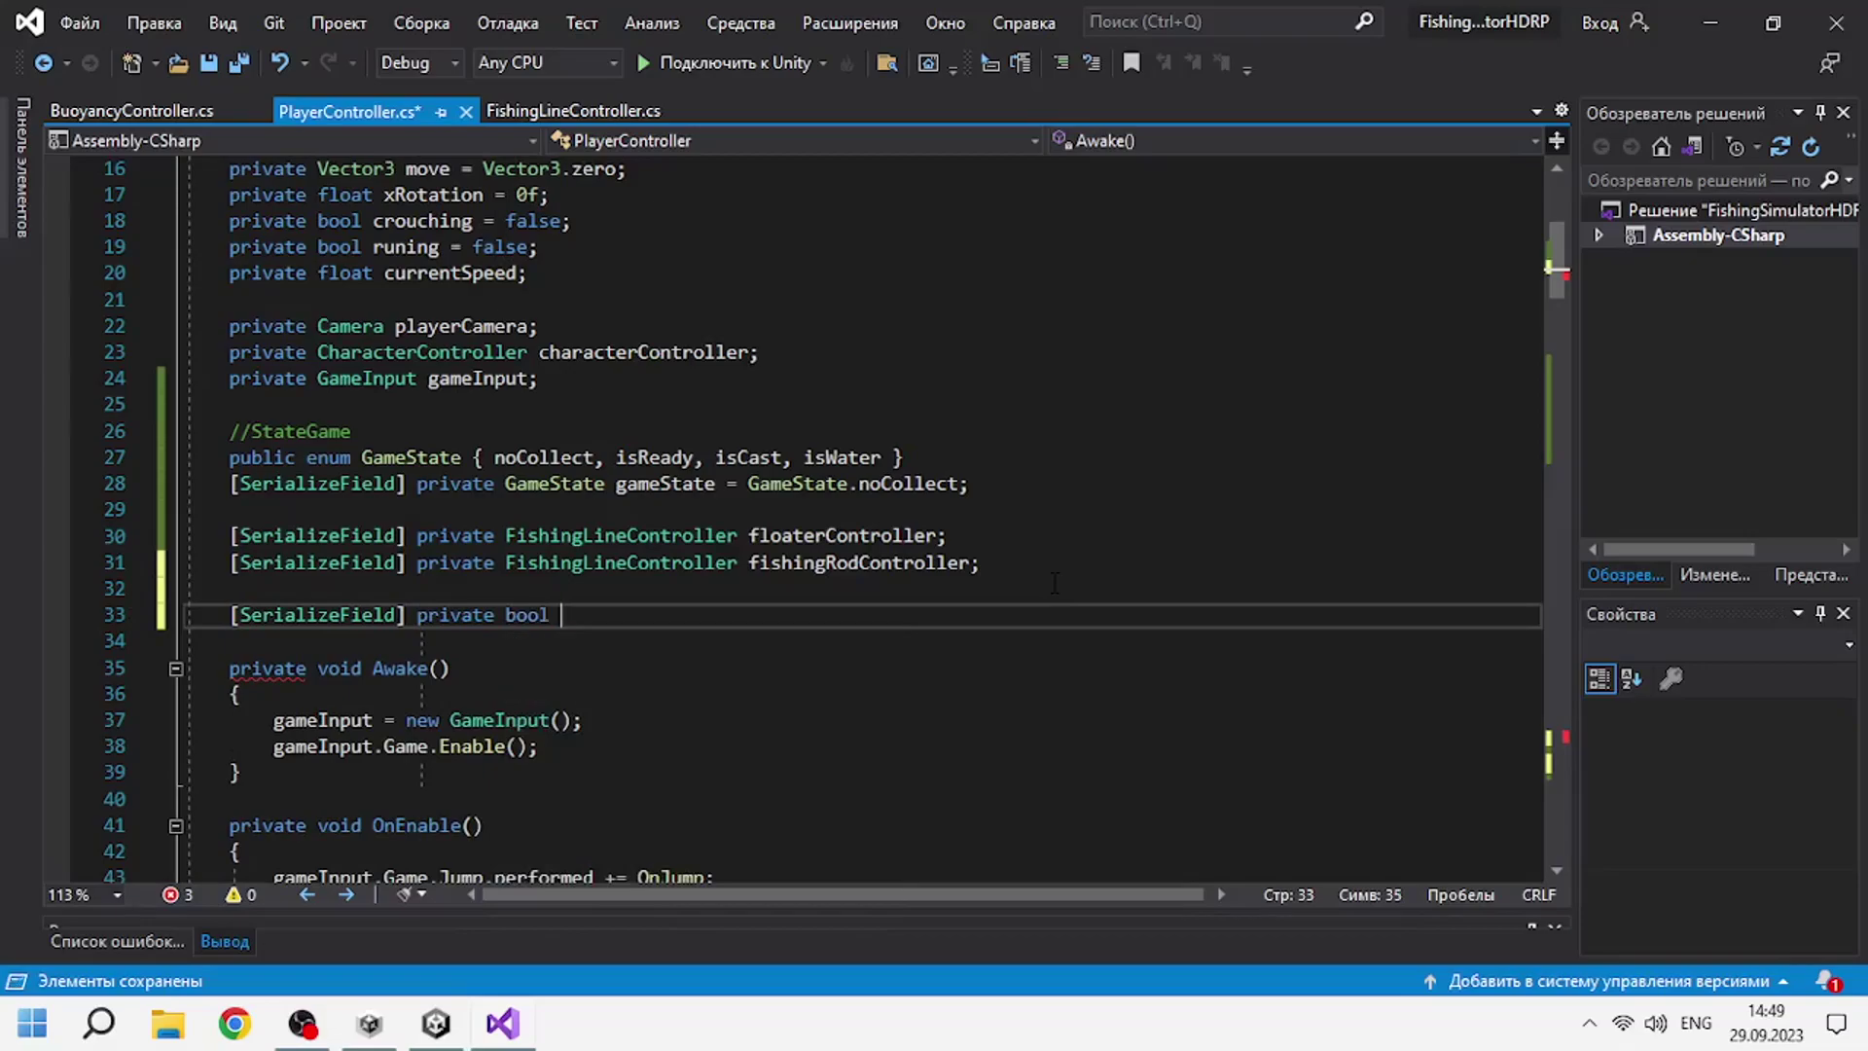
pyautogui.write(' = fa')
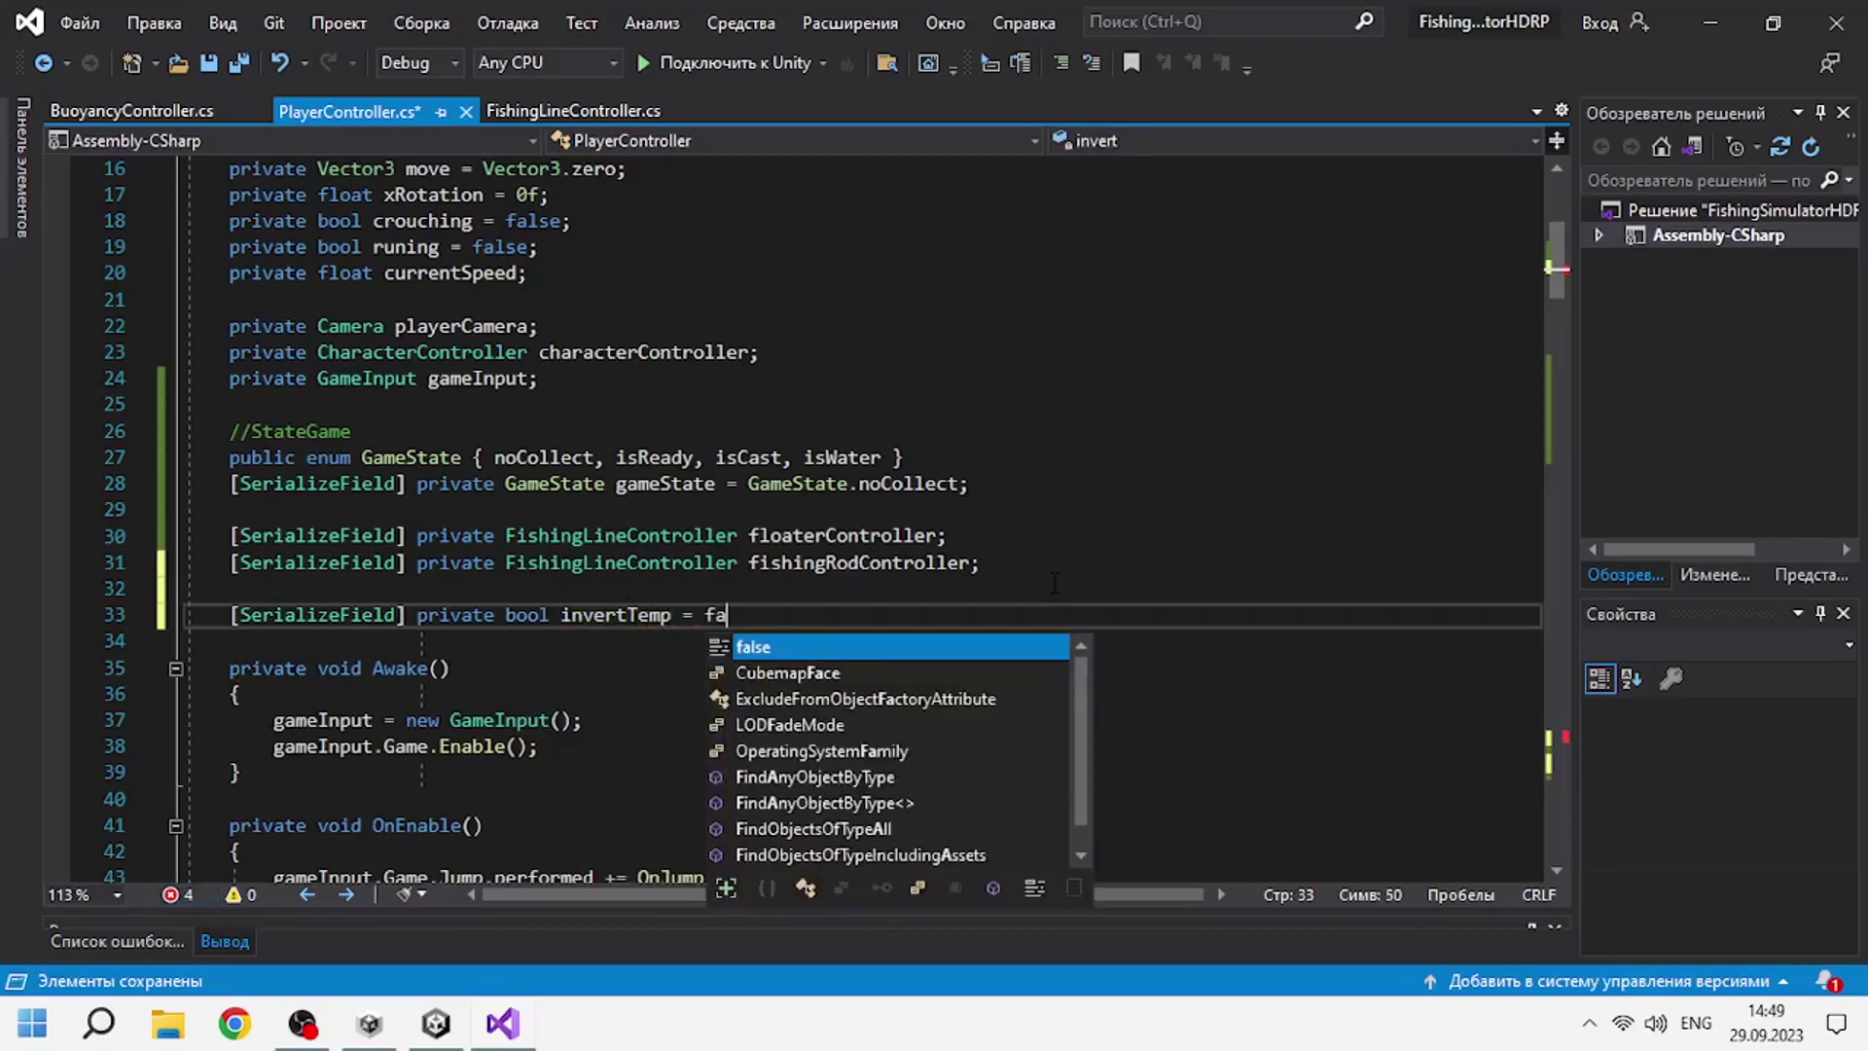
pyautogui.write('lse;')
pyautogui.hotkey('ctrl', 's')
# Remove the isWinding parameter and the 'isWinding &&' condition from UpdateWinch in FishingLineController.cs.
pyautogui.scroll(-10, 973, 603)
pyautogui.scroll(-20, 895, 622)
pyautogui.scroll(-5, 856, 640)
pyautogui.scroll(-7, 855, 642)
pyautogui.scroll(-3, 855, 643)
pyautogui.scroll(-7, 856, 642)
pyautogui.keyDown('ctrl'); pyautogui.click(661, 590); pyautogui.keyUp('ctrl')
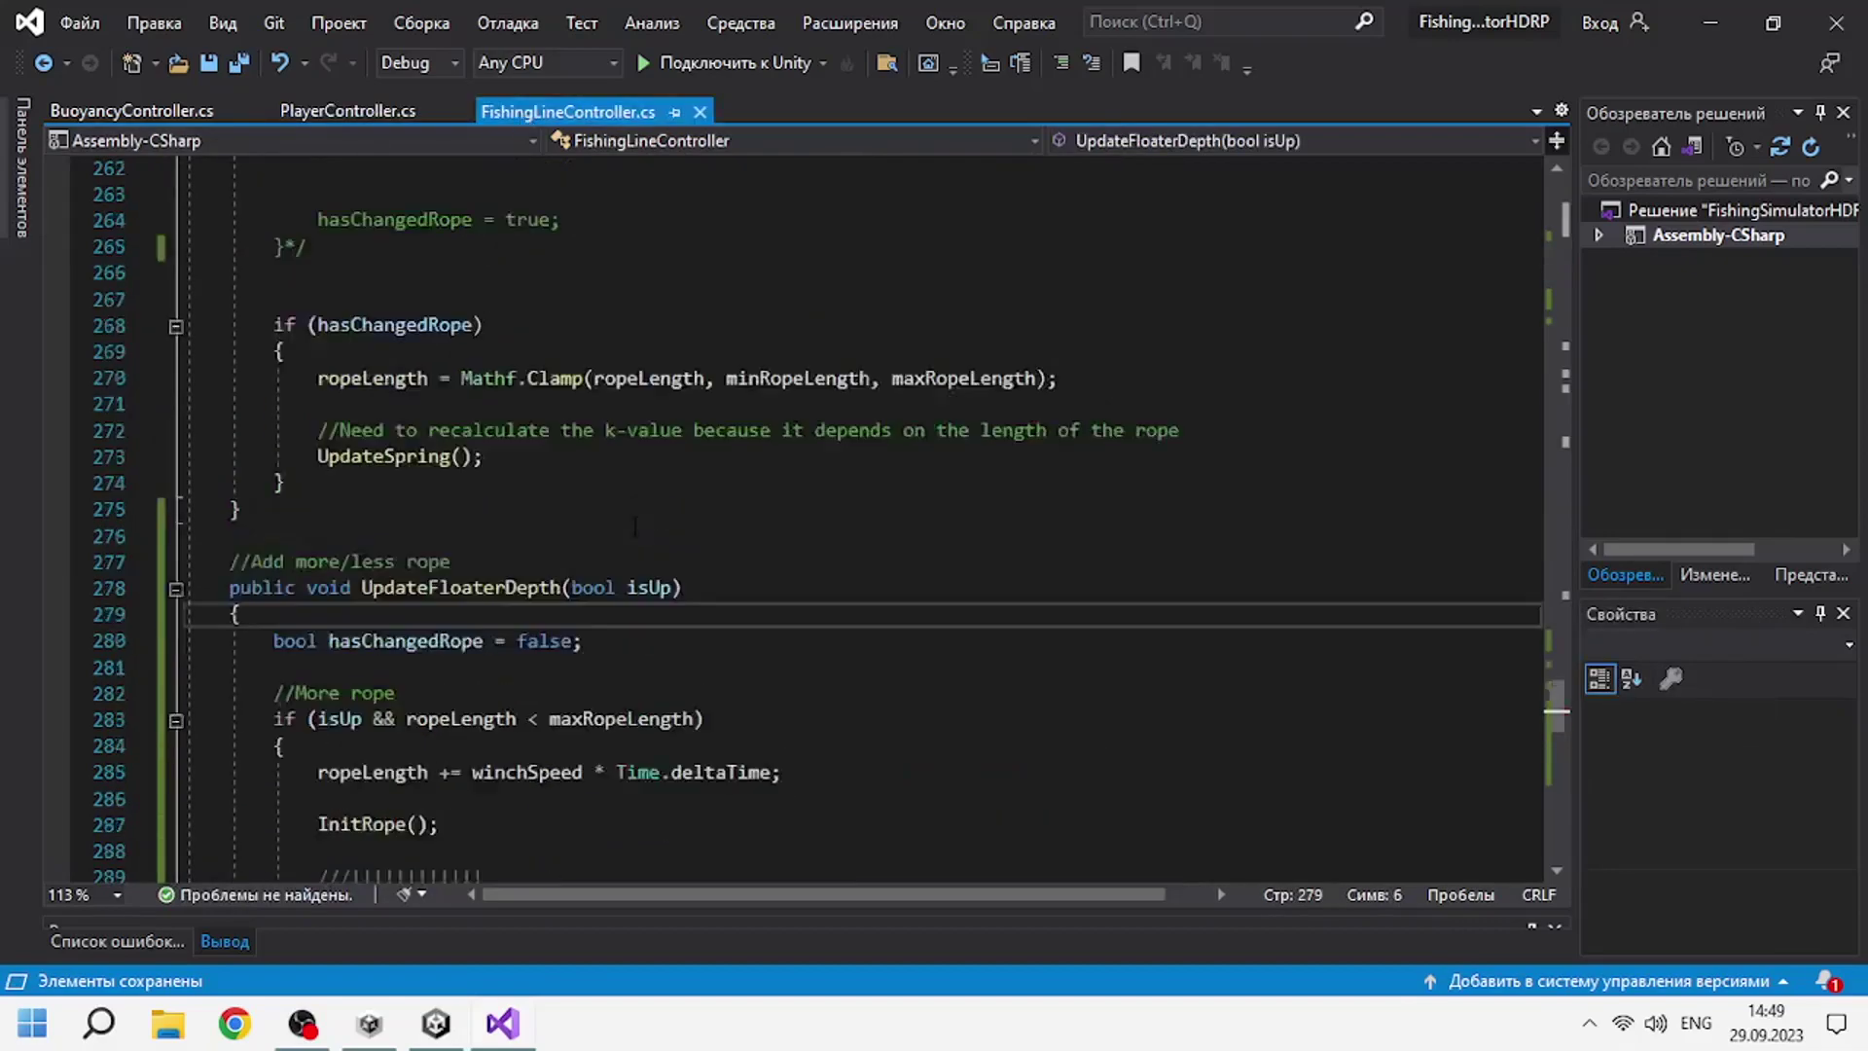
pyautogui.press('Delete')
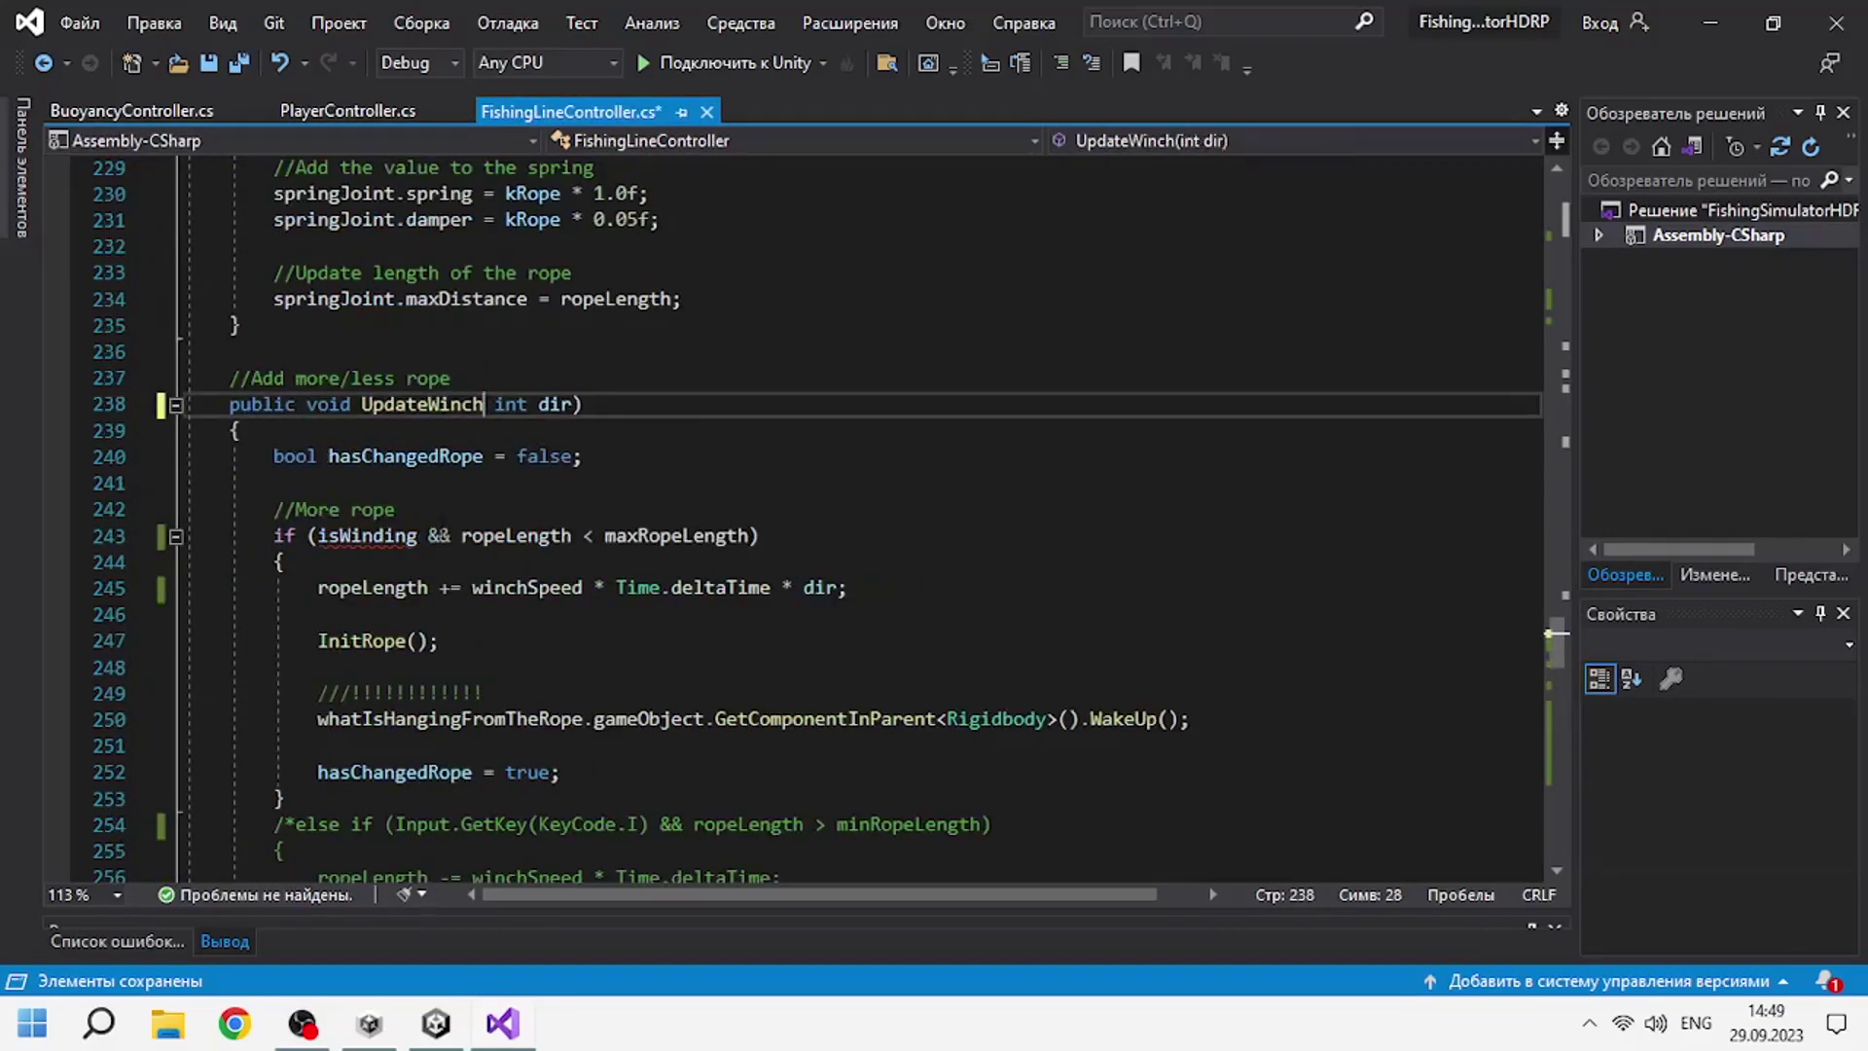
pyautogui.moveTo(461, 536); pyautogui.dragTo(317, 536)
pyautogui.press('Delete')
# Briefly uncomment the else-if branch, undo it, and return to the rope-length check on line 243.
pyautogui.doubleClick(819, 825)
pyautogui.scroll(-1, 856, 790)
pyautogui.click(296, 746)
pyautogui.press('BackSpace')
pyautogui.press('BackSpace')
pyautogui.scroll(-2, 313, 783)
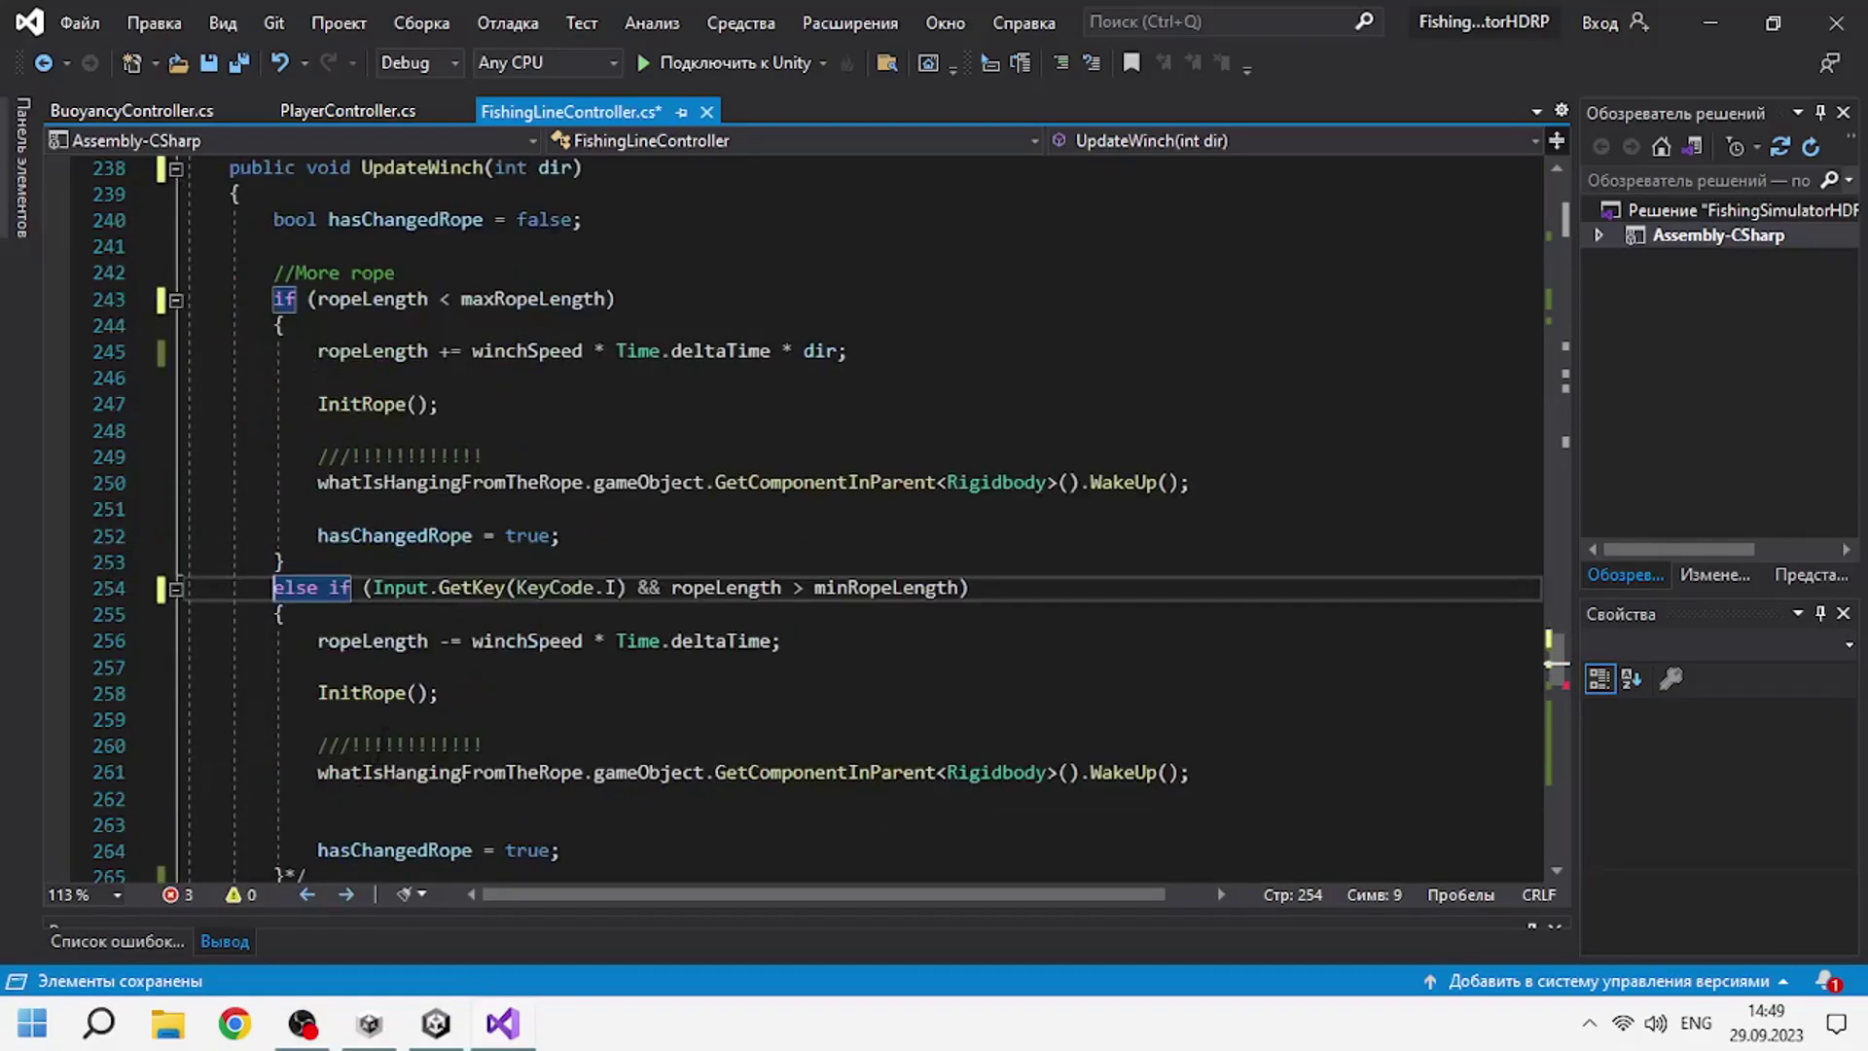
pyautogui.hotkey('ctrl', 'z')
pyautogui.hotkey('ctrl', 'z')
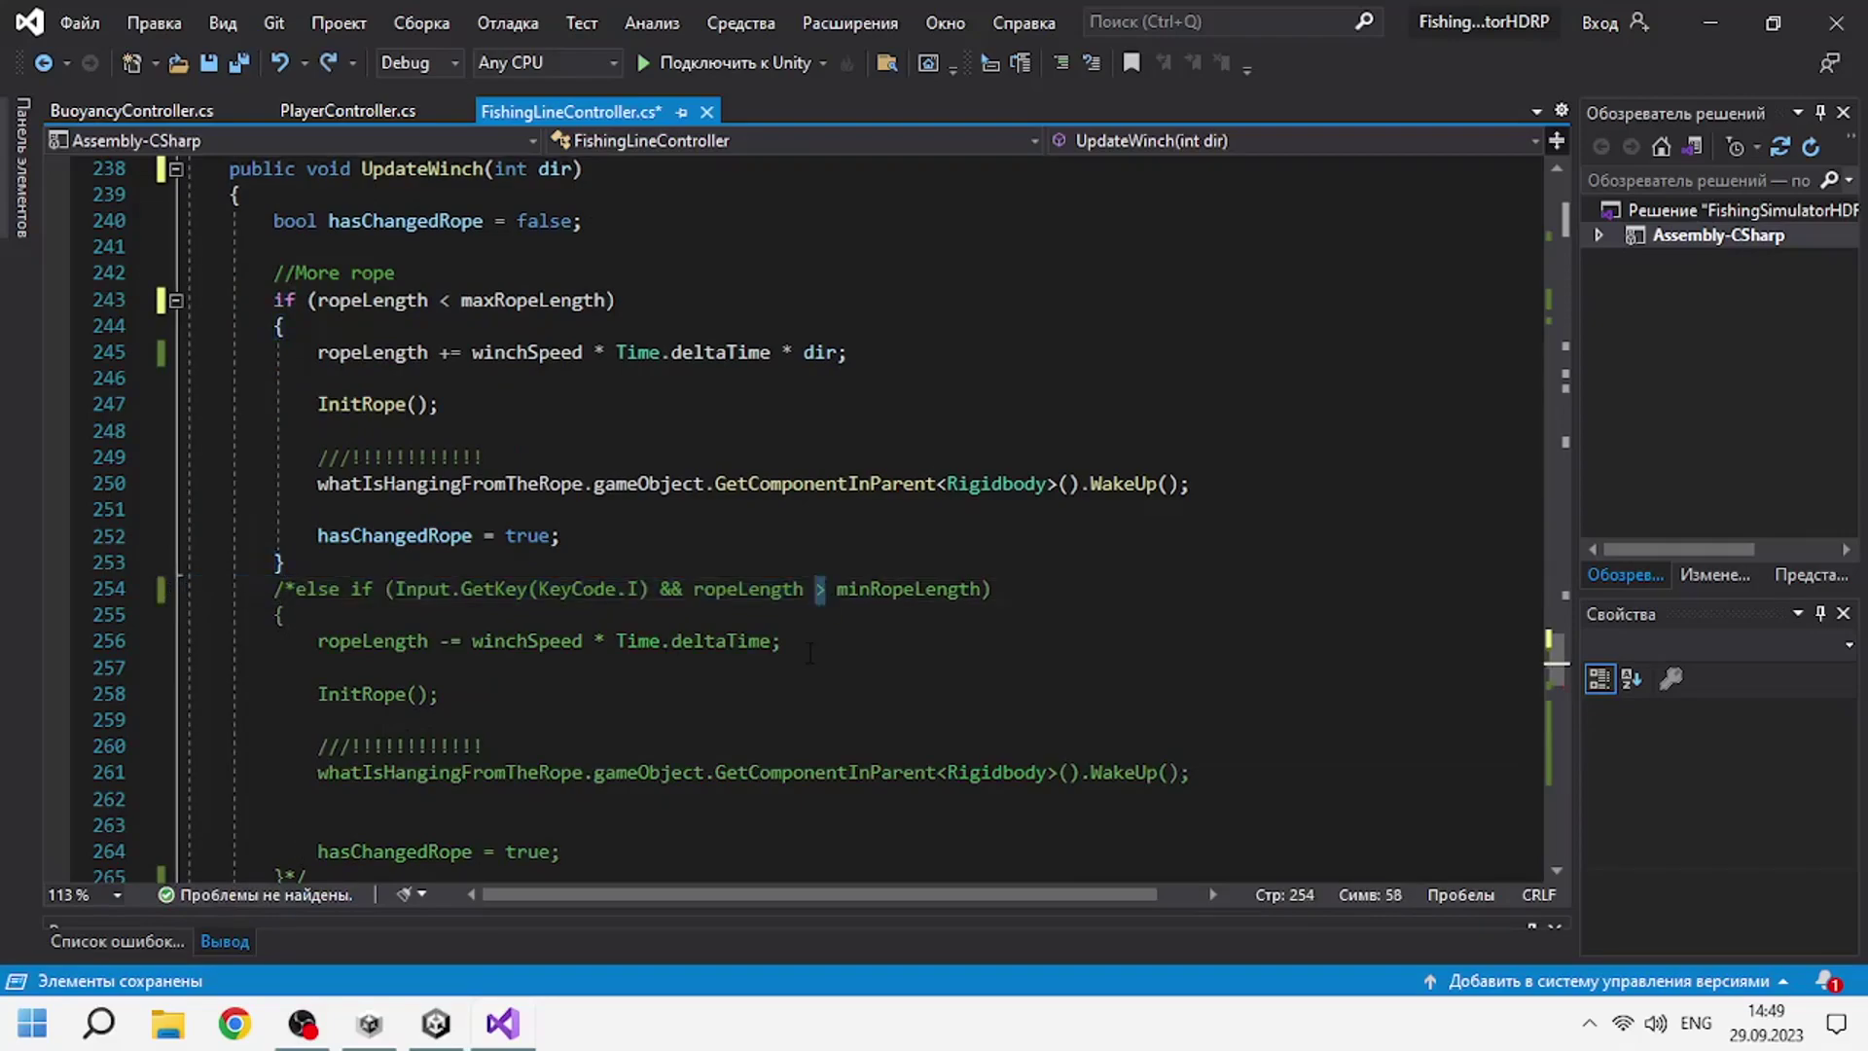
pyautogui.scroll(1, 769, 665)
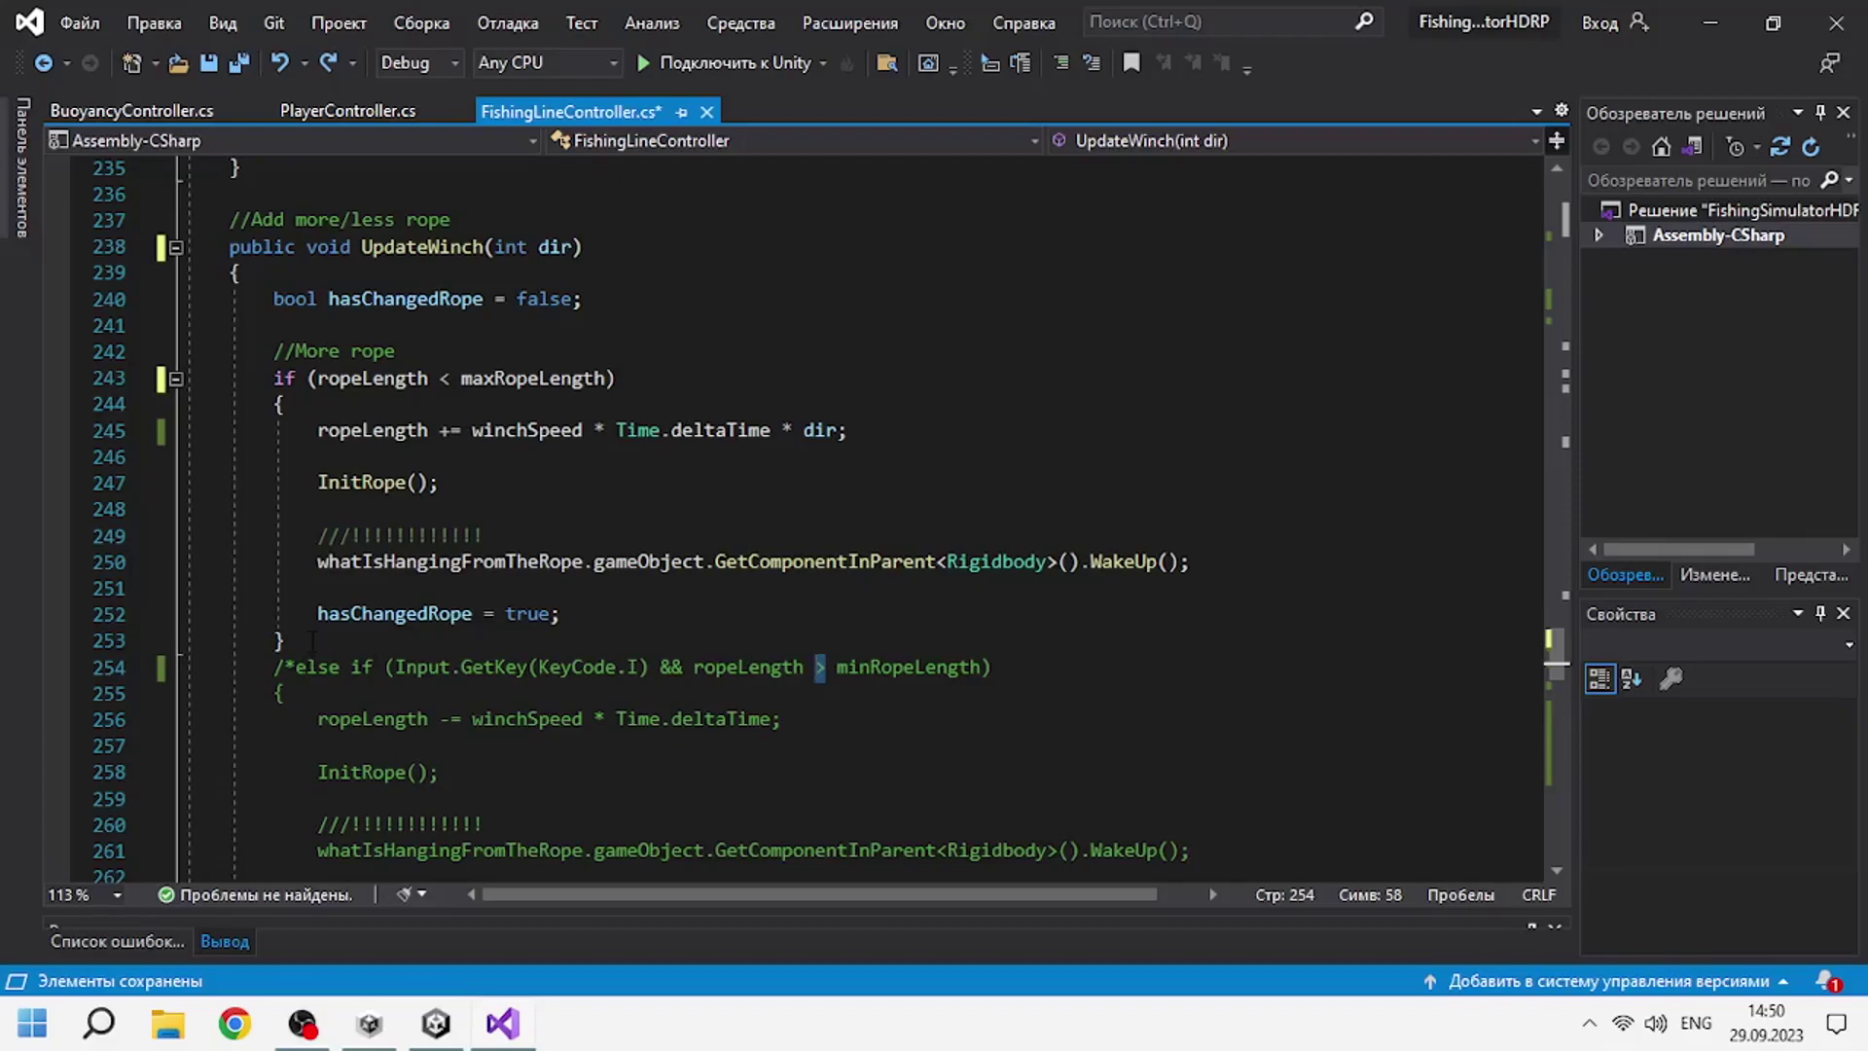
pyautogui.click(373, 377)
# Remove the dir multiplier from the rope formula and make the parameter bool invert.
pyautogui.click(553, 247)
pyautogui.doubleClick(820, 430)
pyautogui.press('BackSpace')
pyautogui.press('BackSpace')
pyautogui.press('BackSpace')
pyautogui.doubleClick(510, 247)
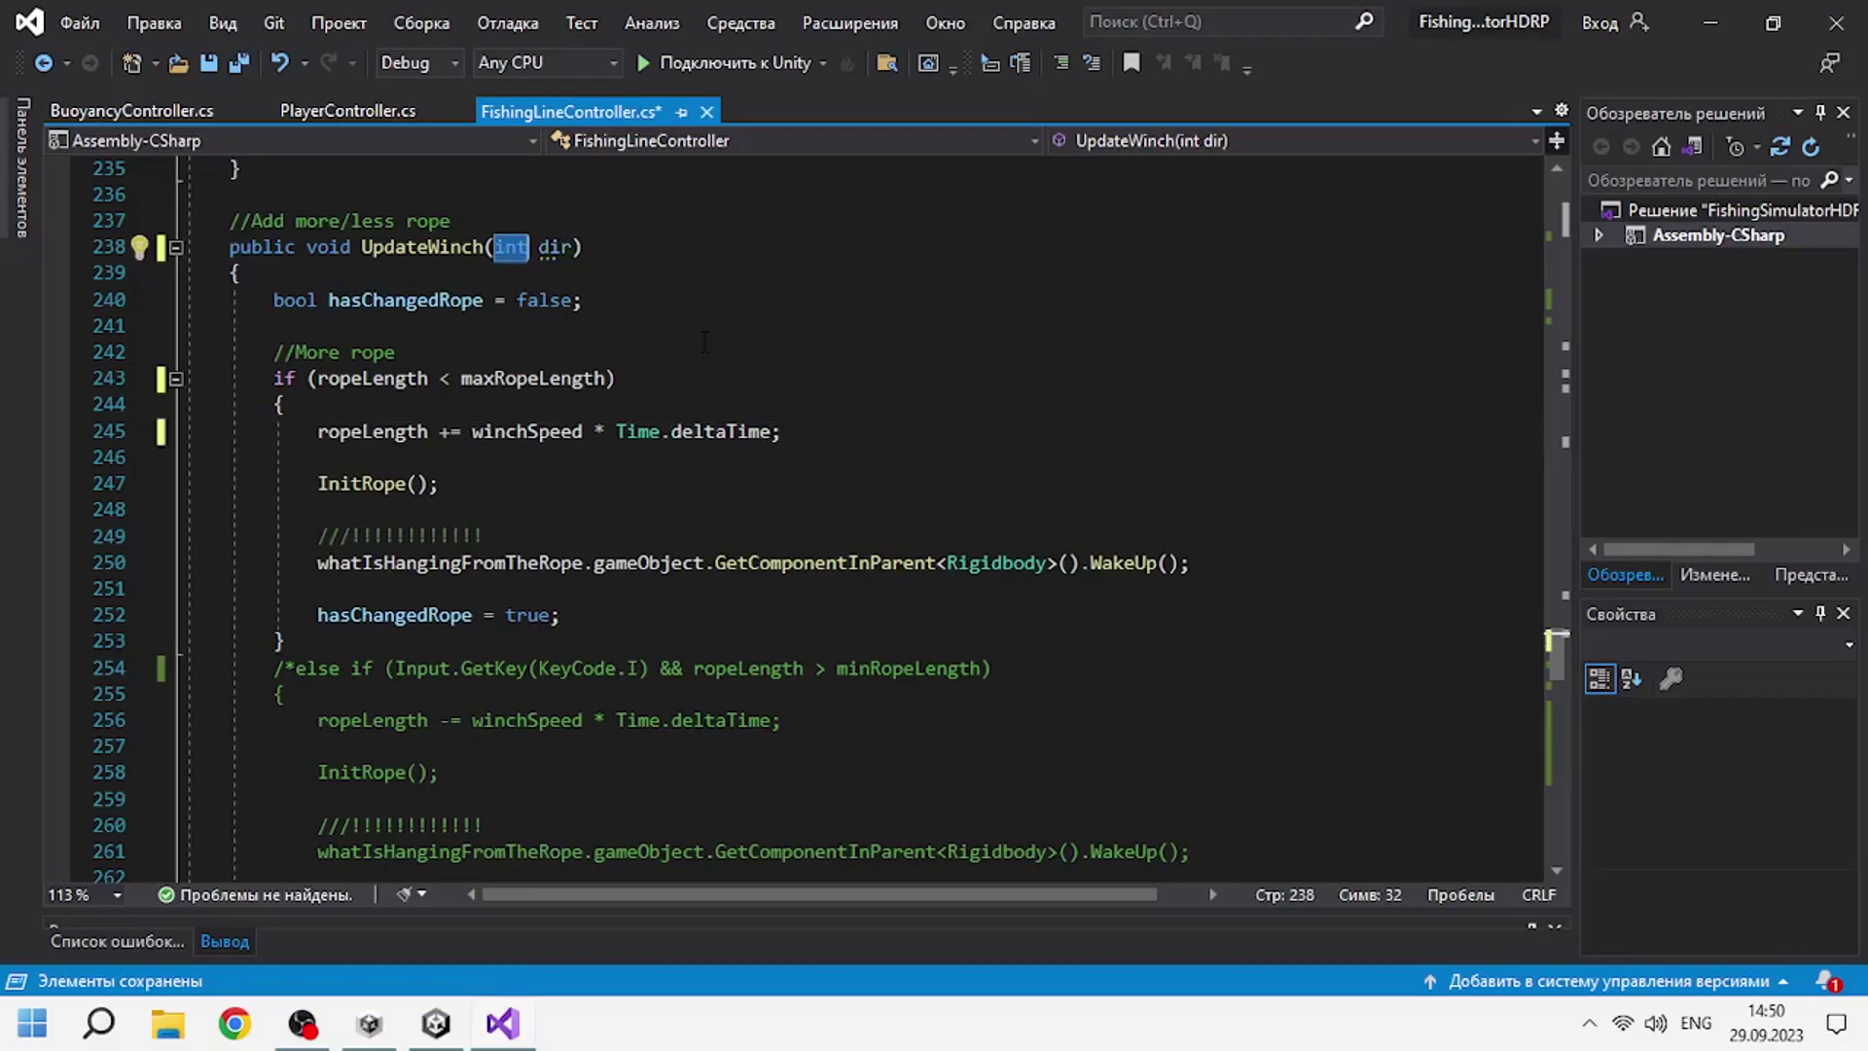
pyautogui.write('bool')
pyautogui.press('Delete')
pyautogui.press('Delete')
pyautogui.press('Delete')
pyautogui.write('inver')
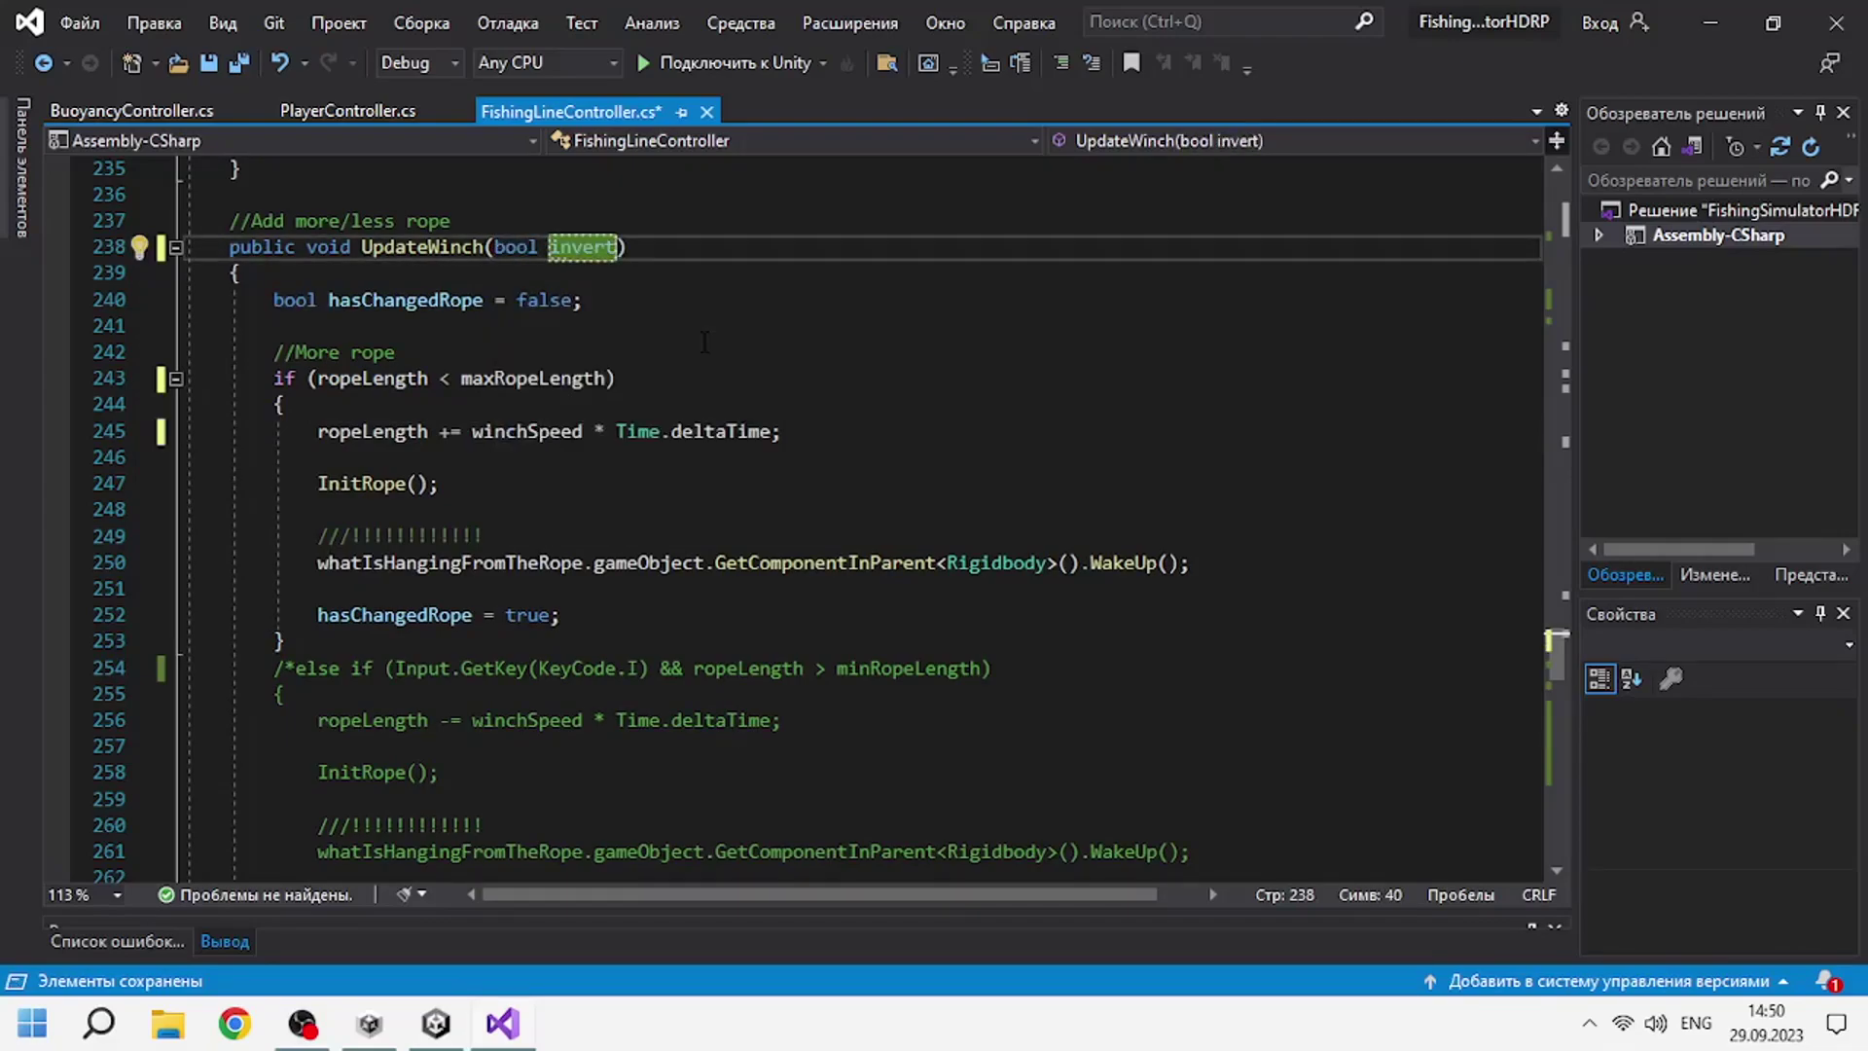
# Prefix the more-rope condition with 'invert &&' and uncomment the else-if block.
pyautogui.click(316, 377)
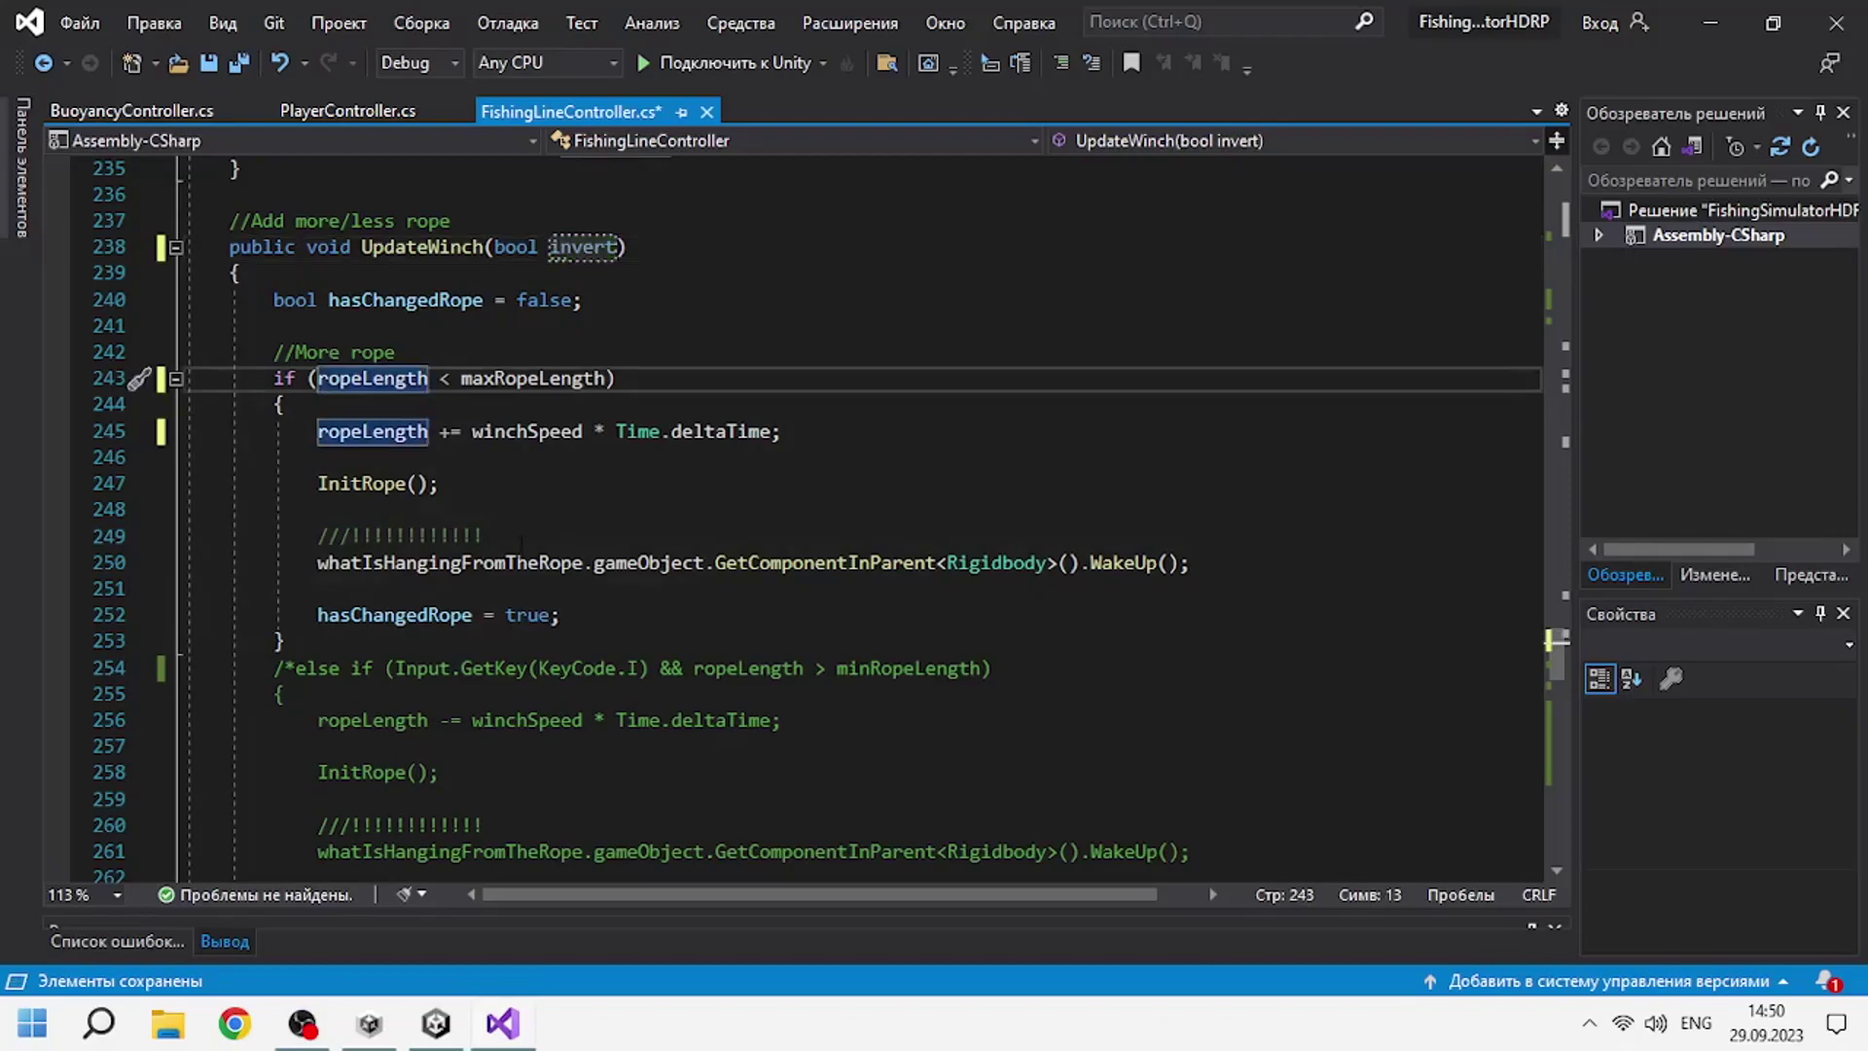
pyautogui.write('invert ')
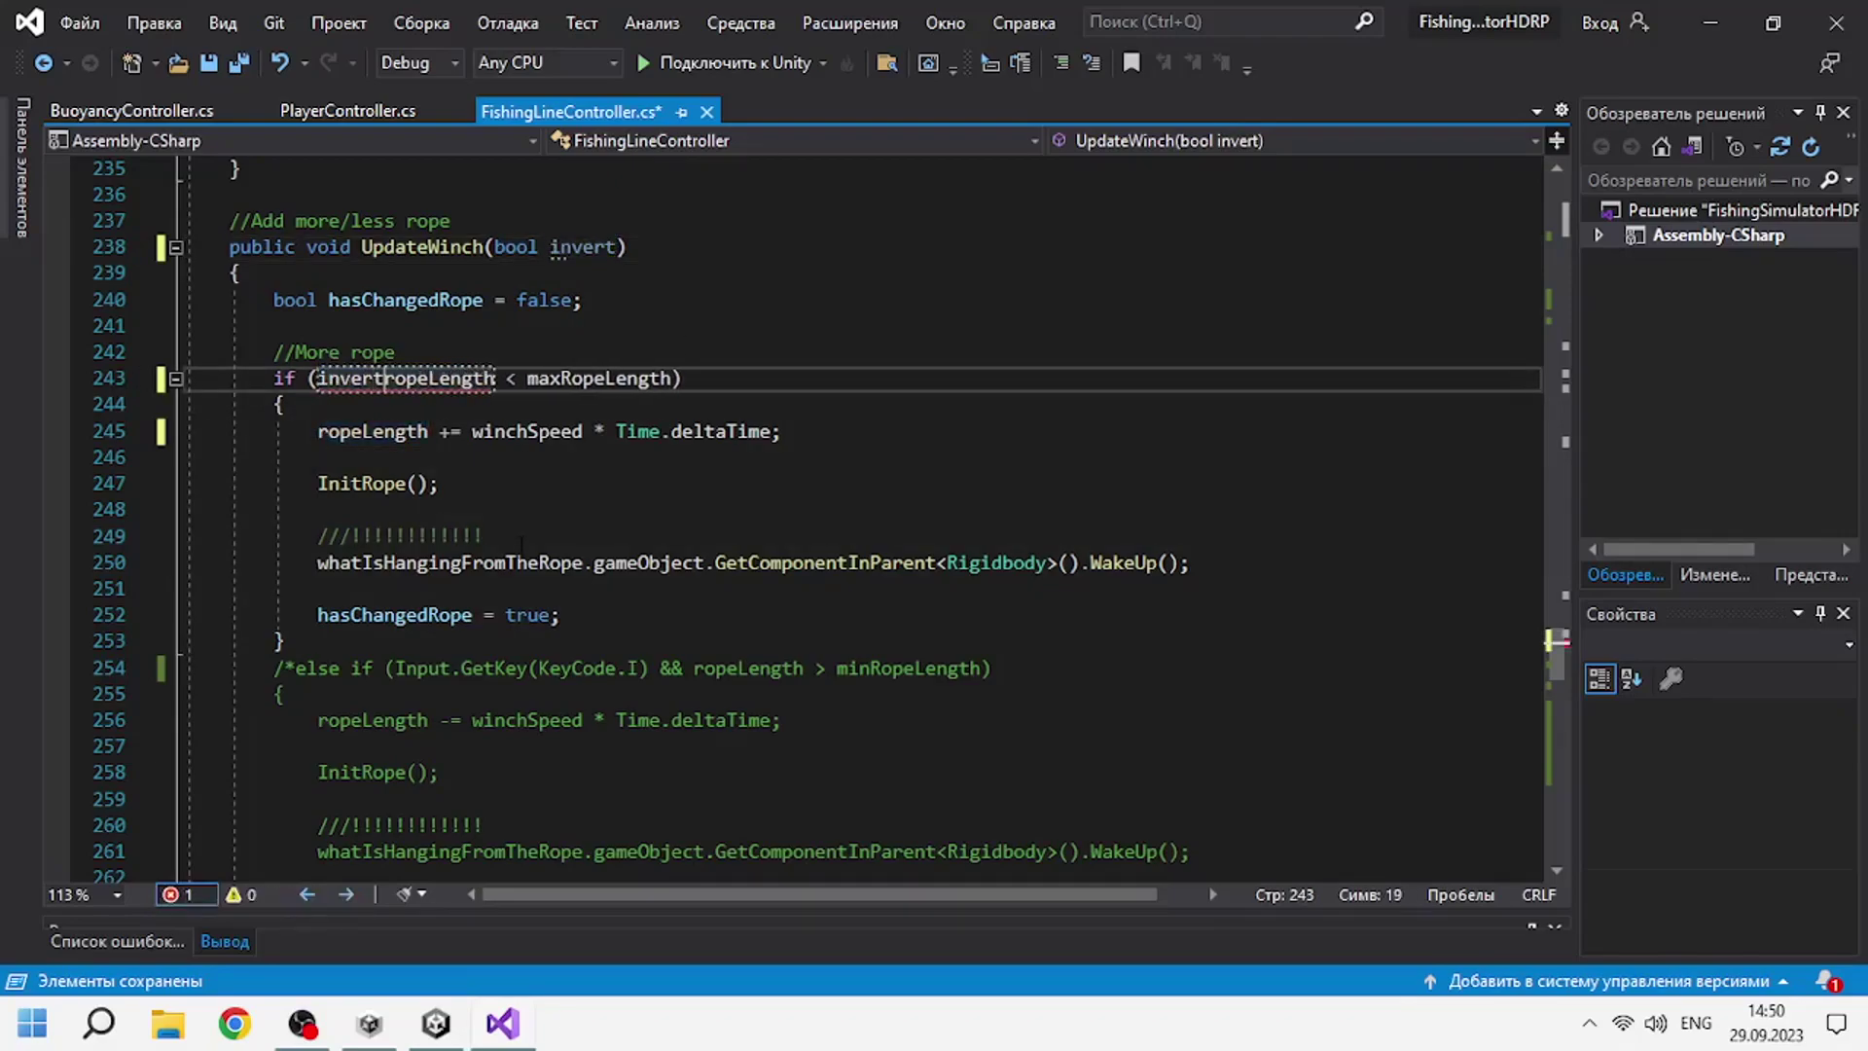
pyautogui.write('&&')
pyautogui.click(295, 668)
pyautogui.press('BackSpace')
pyautogui.press('BackSpace')
pyautogui.scroll(-3, 817, 516)
pyautogui.click(321, 722)
pyautogui.press('BackSpace')
pyautogui.press('BackSpace')
pyautogui.scroll(4, 817, 515)
pyautogui.scroll(-1, 817, 515)
# Replace the KeyCode.I check on line 254 with !invert.
pyautogui.moveTo(625, 668); pyautogui.dragTo(375, 667)
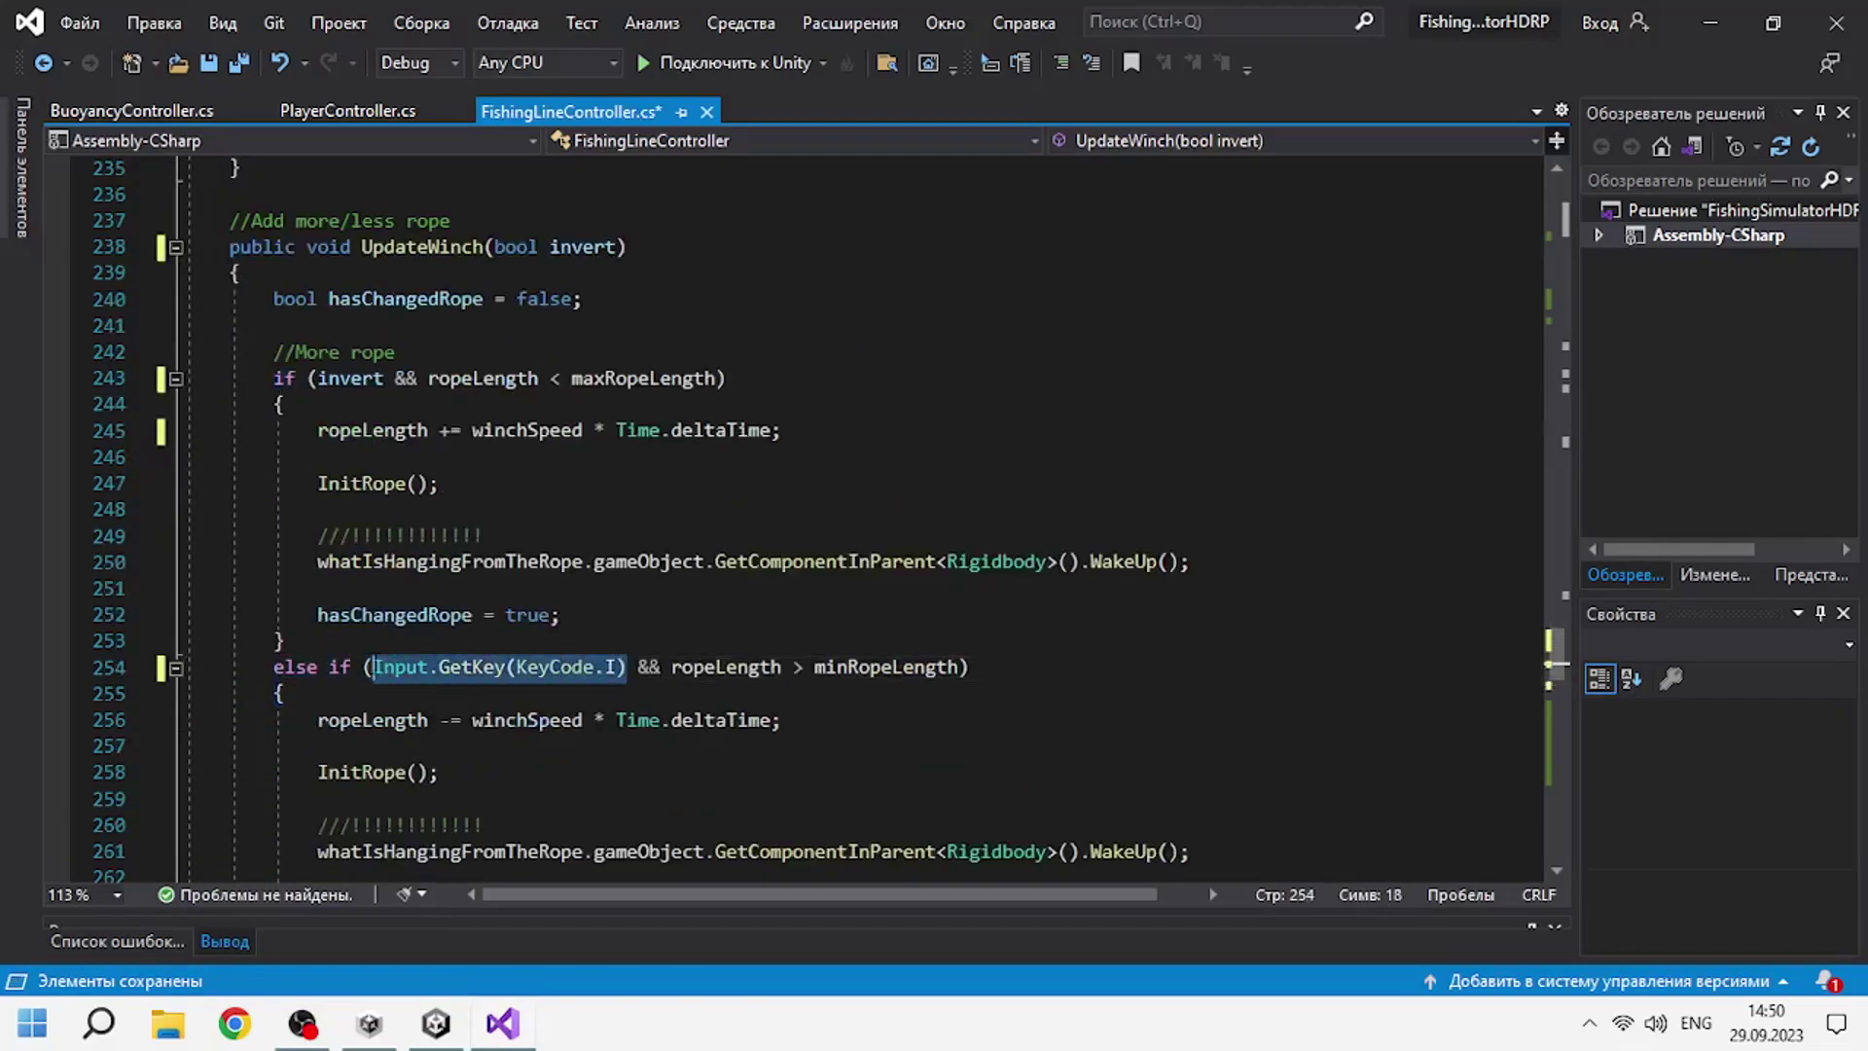
pyautogui.write('!in')
pyautogui.press('Down')
pyautogui.press('Down')
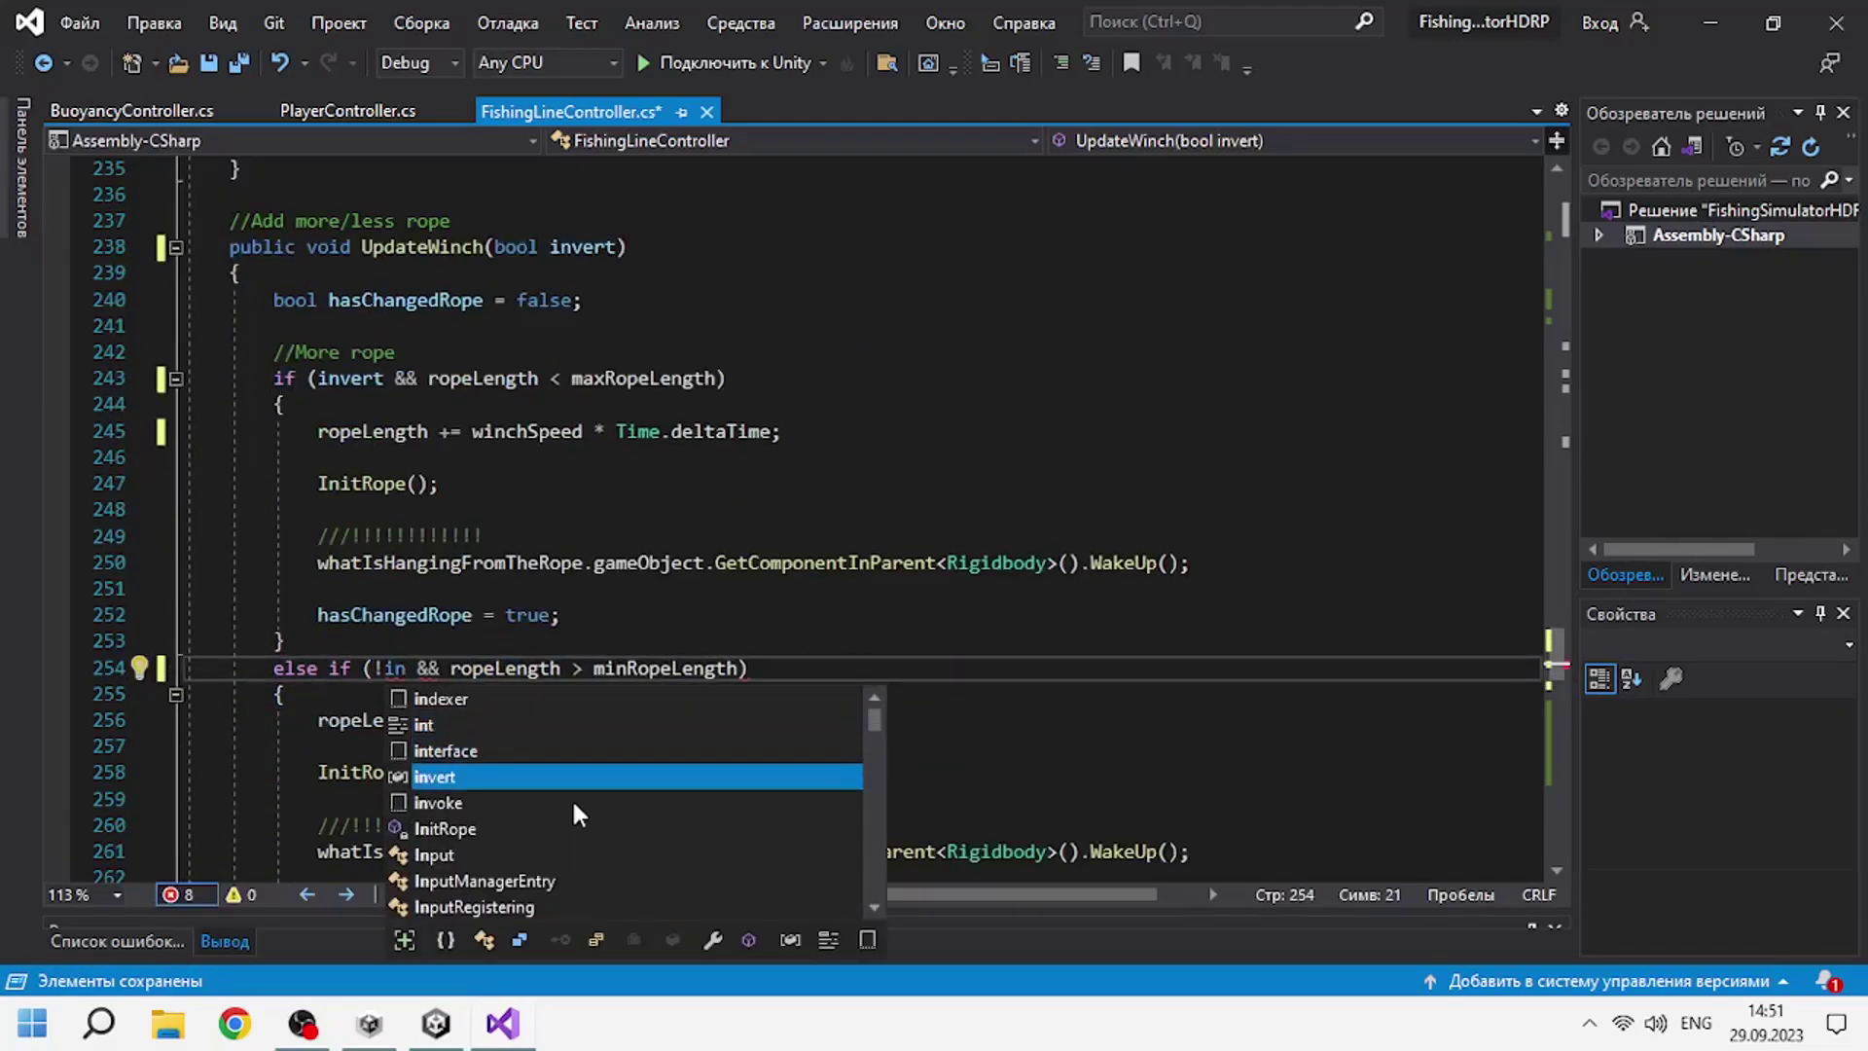
pyautogui.press('Tab')
pyautogui.hotkey('ctrl', 'Tab')
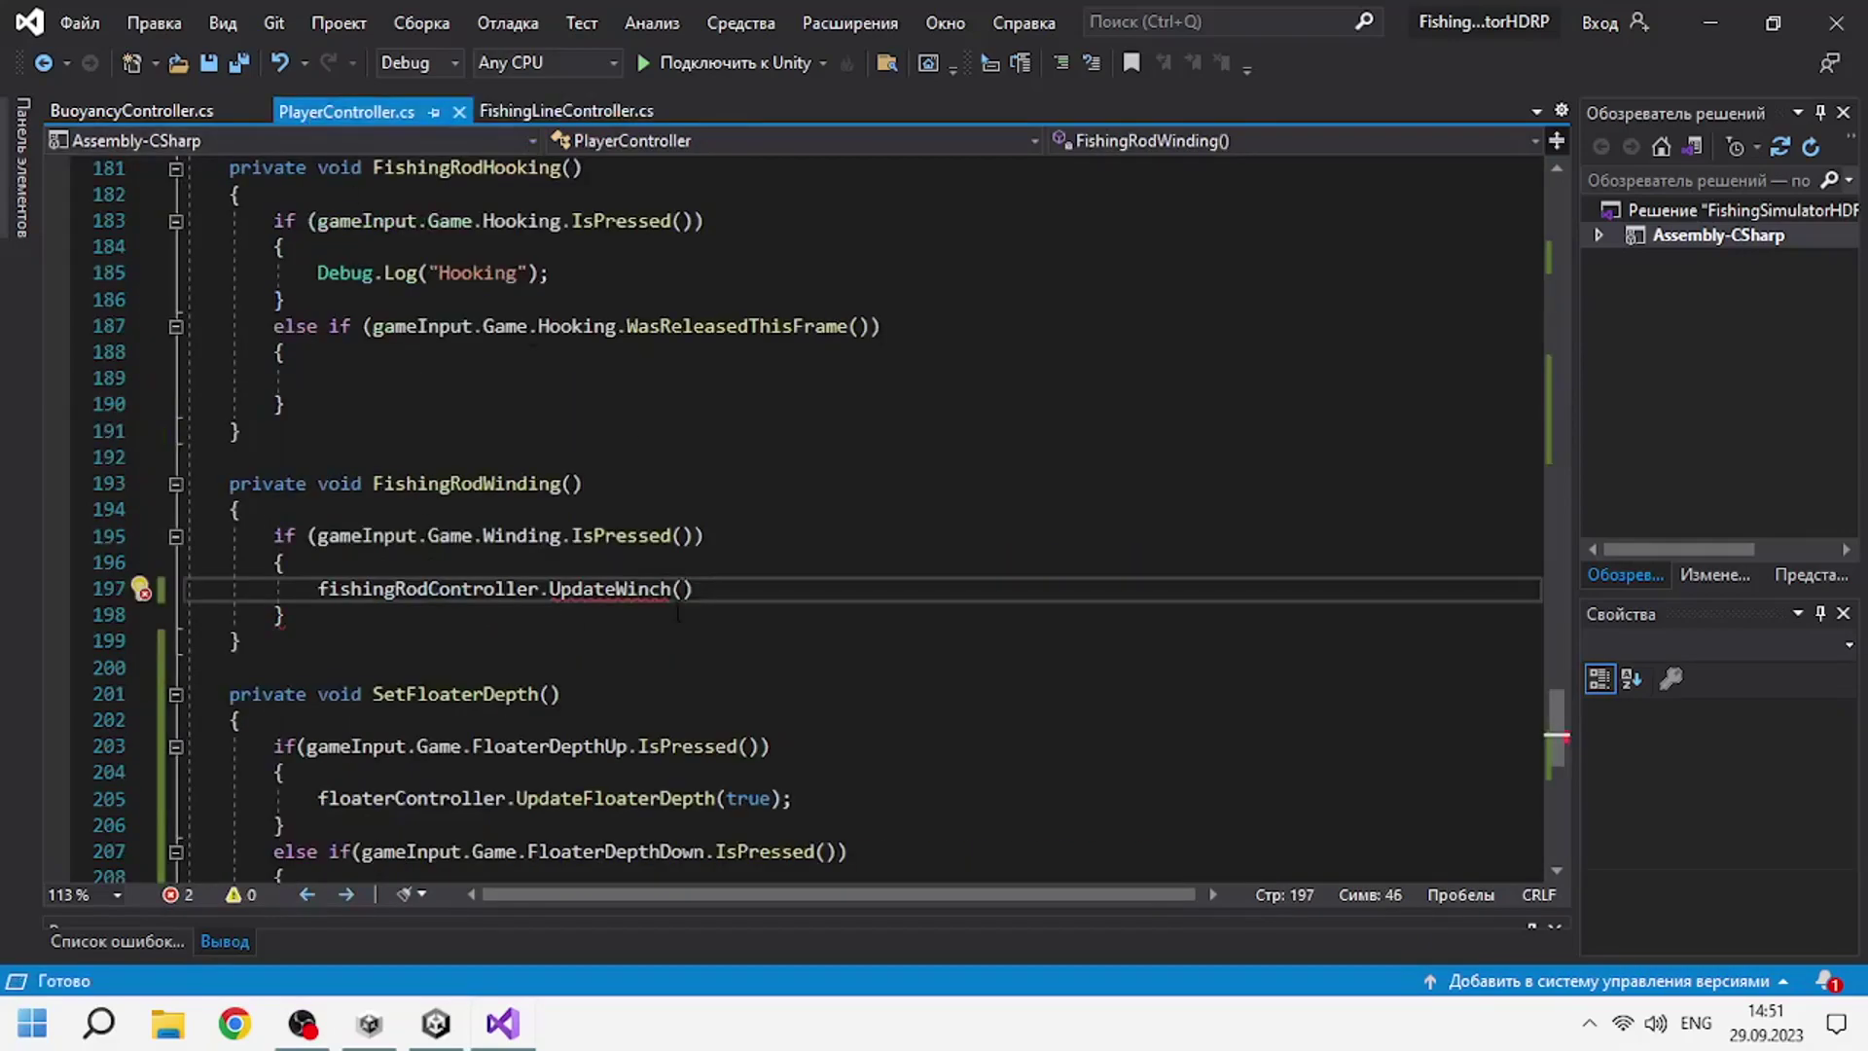
# Complete line 197 as UpdateWinch(invertTemp); and save.
pyautogui.hotkey('ctrl', 'shift', 'space')
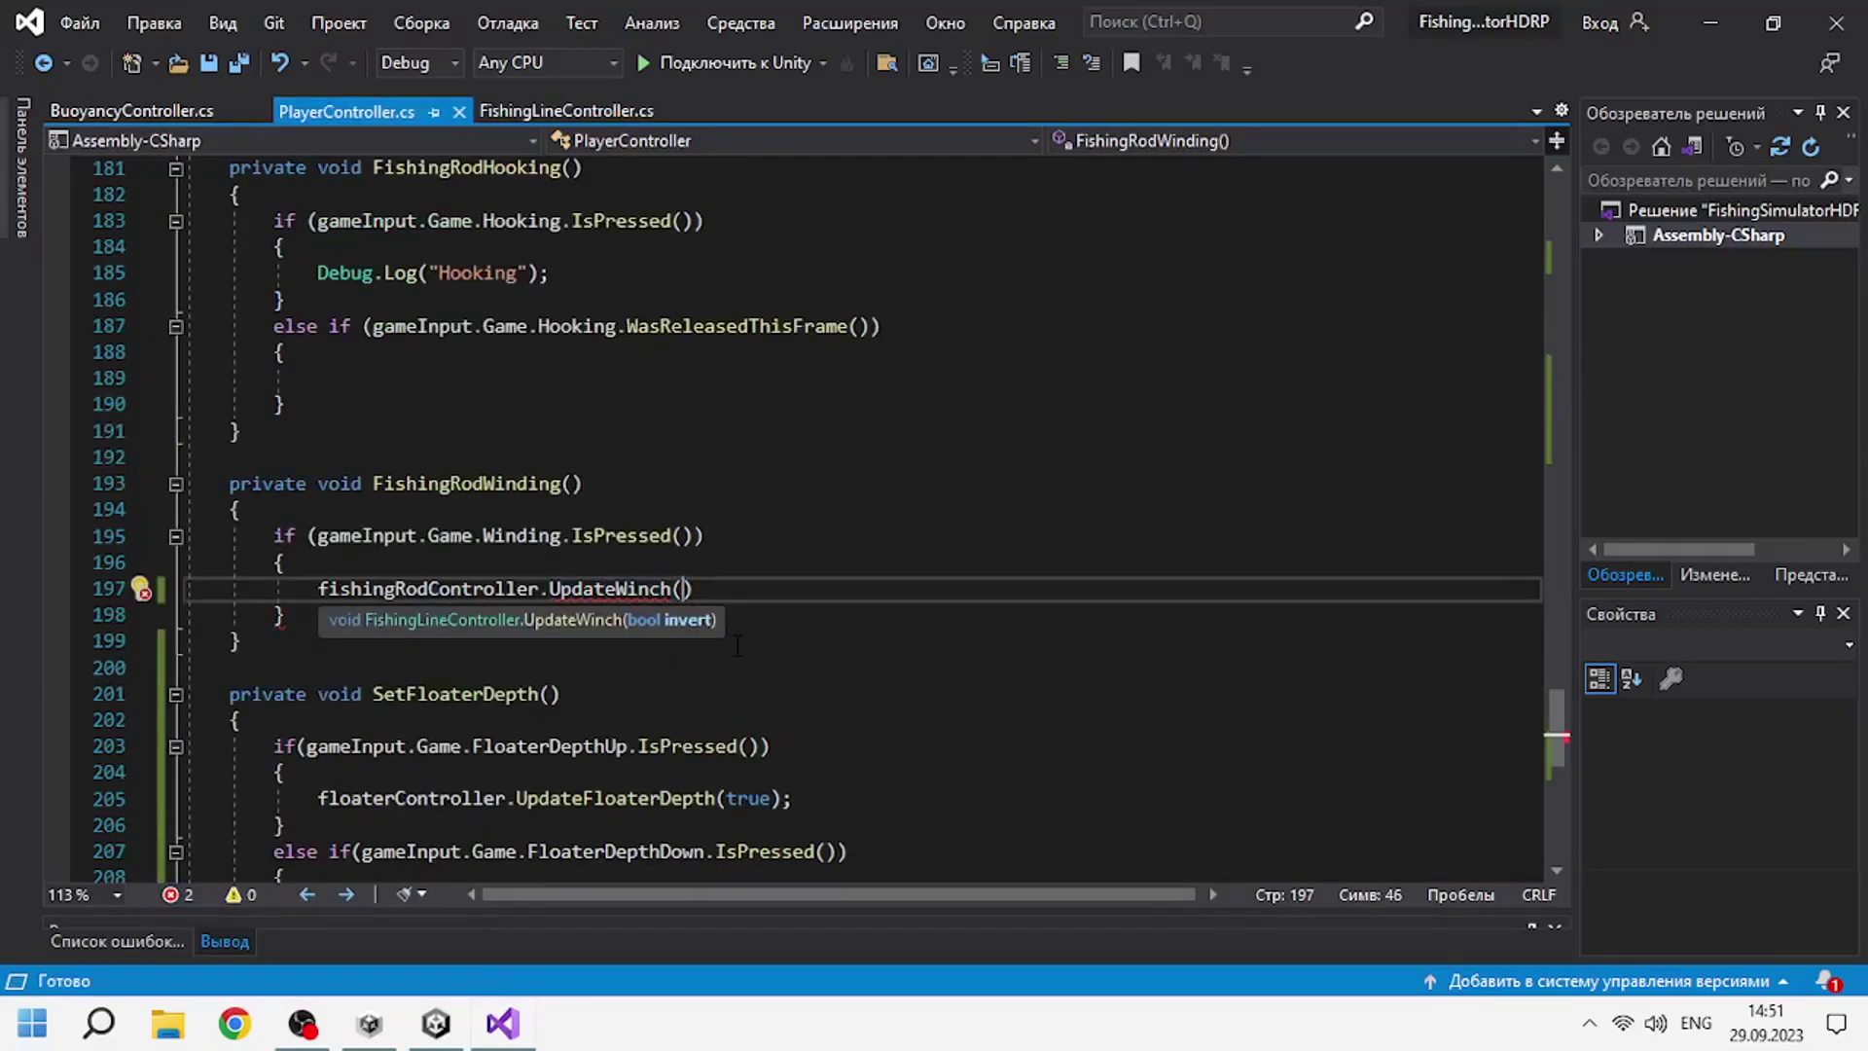
pyautogui.write('invertTemp);')
pyautogui.hotkey('ctrl', 's')
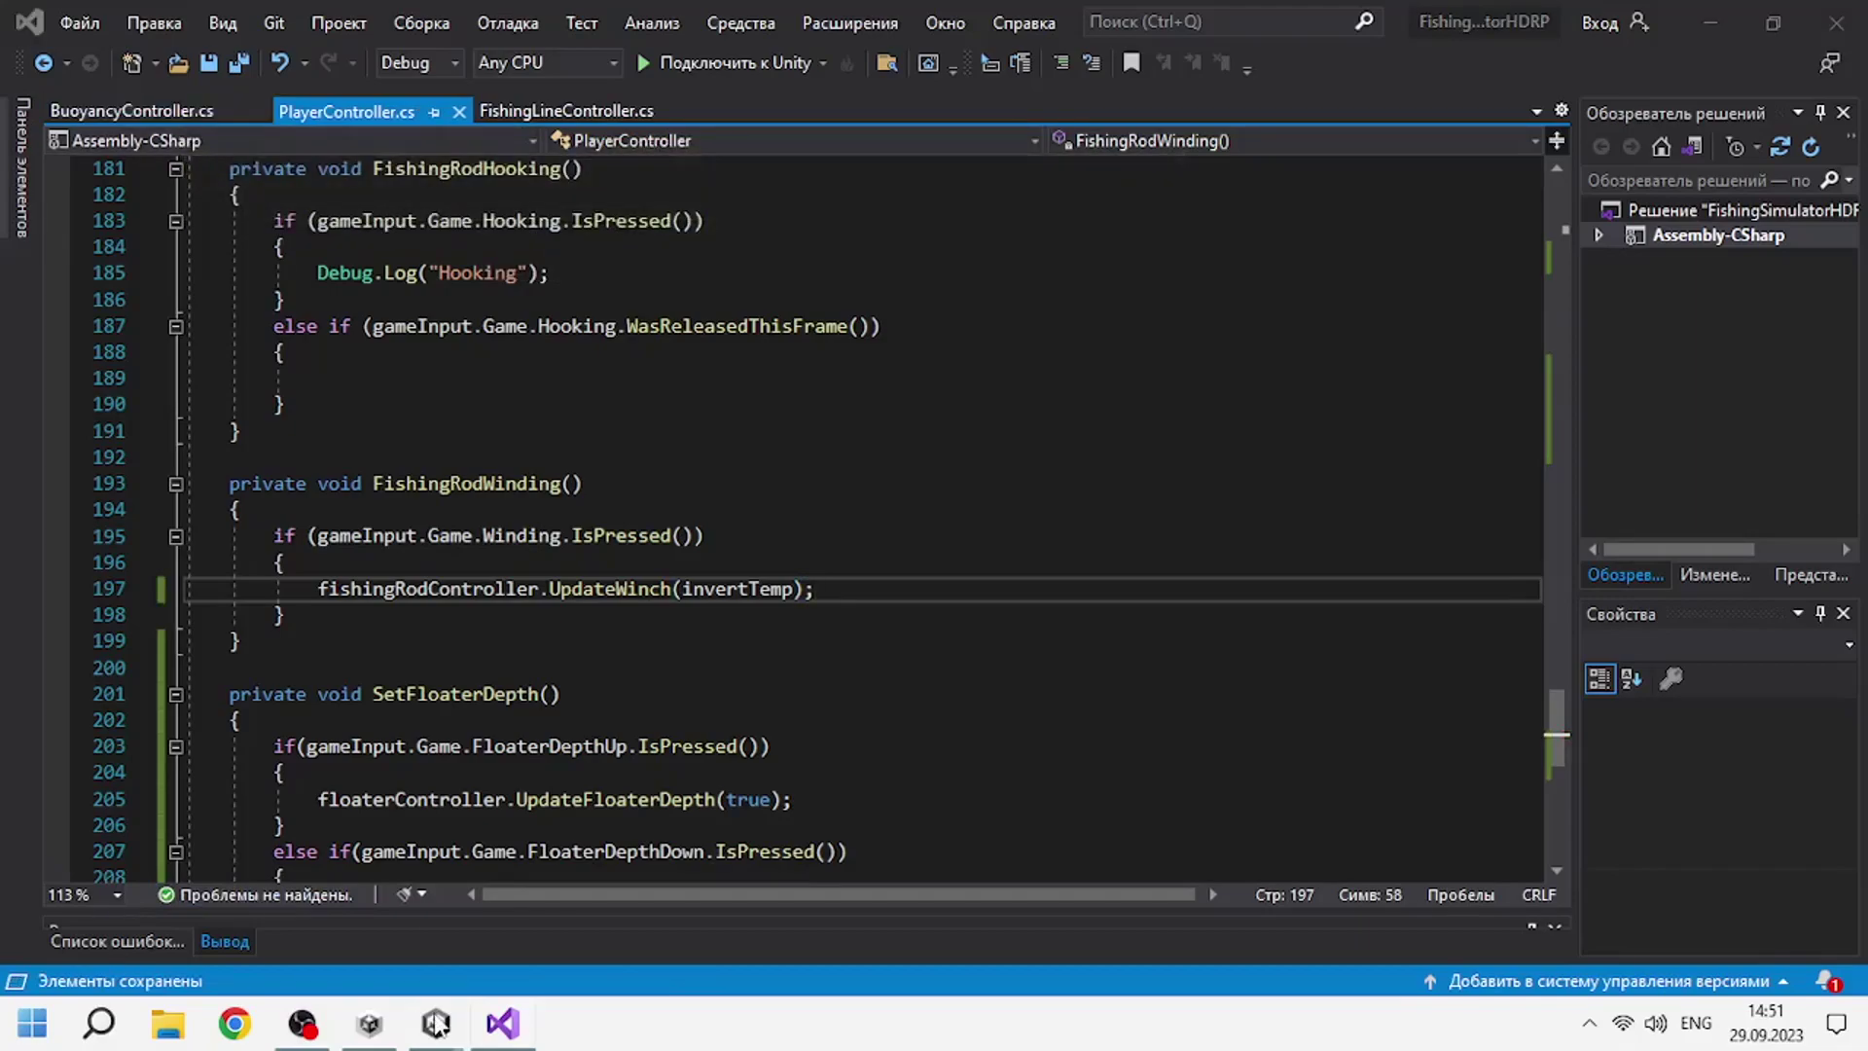
# In Unity, select the Player object and enter play mode.
pyautogui.click(435, 1024)
pyautogui.click(146, 385)
pyautogui.click(890, 79)
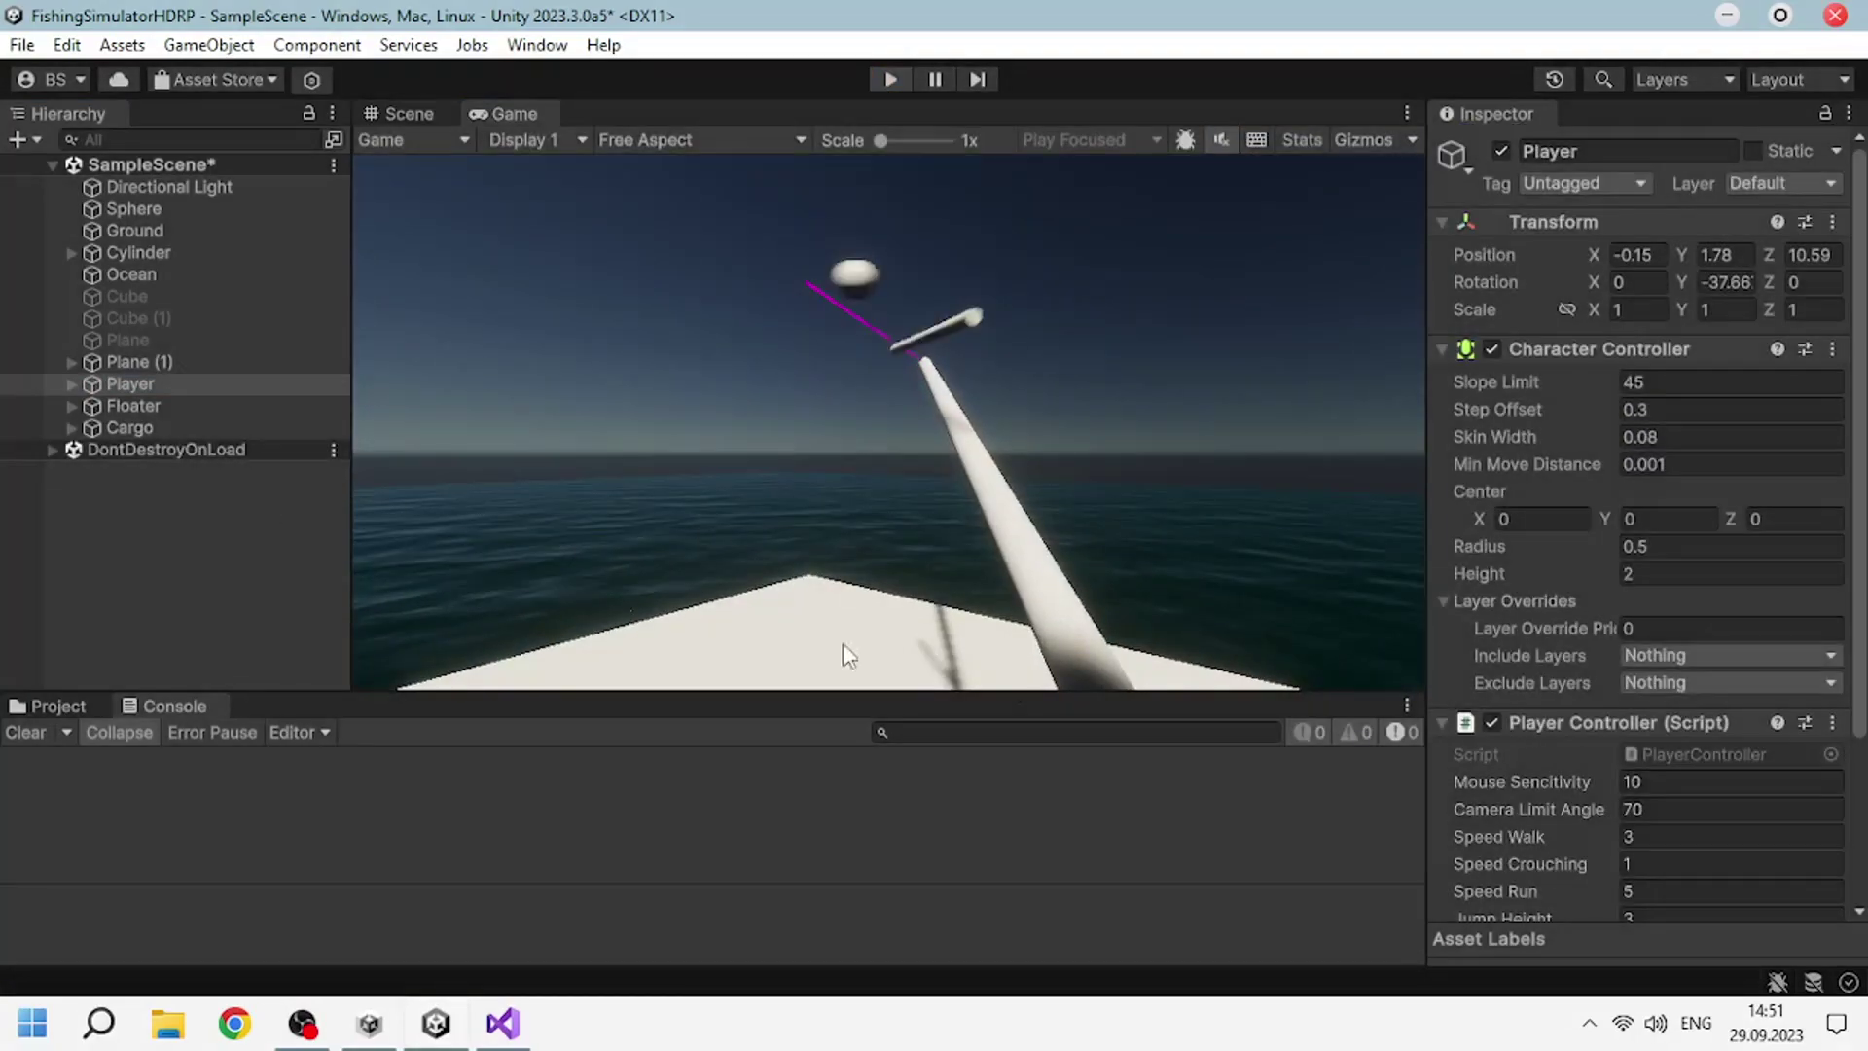
# Exit play mode and assign FishingRod and Floater to the Player Controller's rod and floater fields.
pyautogui.hotkey('ctrl', 'p')
pyautogui.click(71, 385)
pyautogui.click(90, 450)
pyautogui.moveTo(189, 471); pyautogui.dragTo(1723, 811)
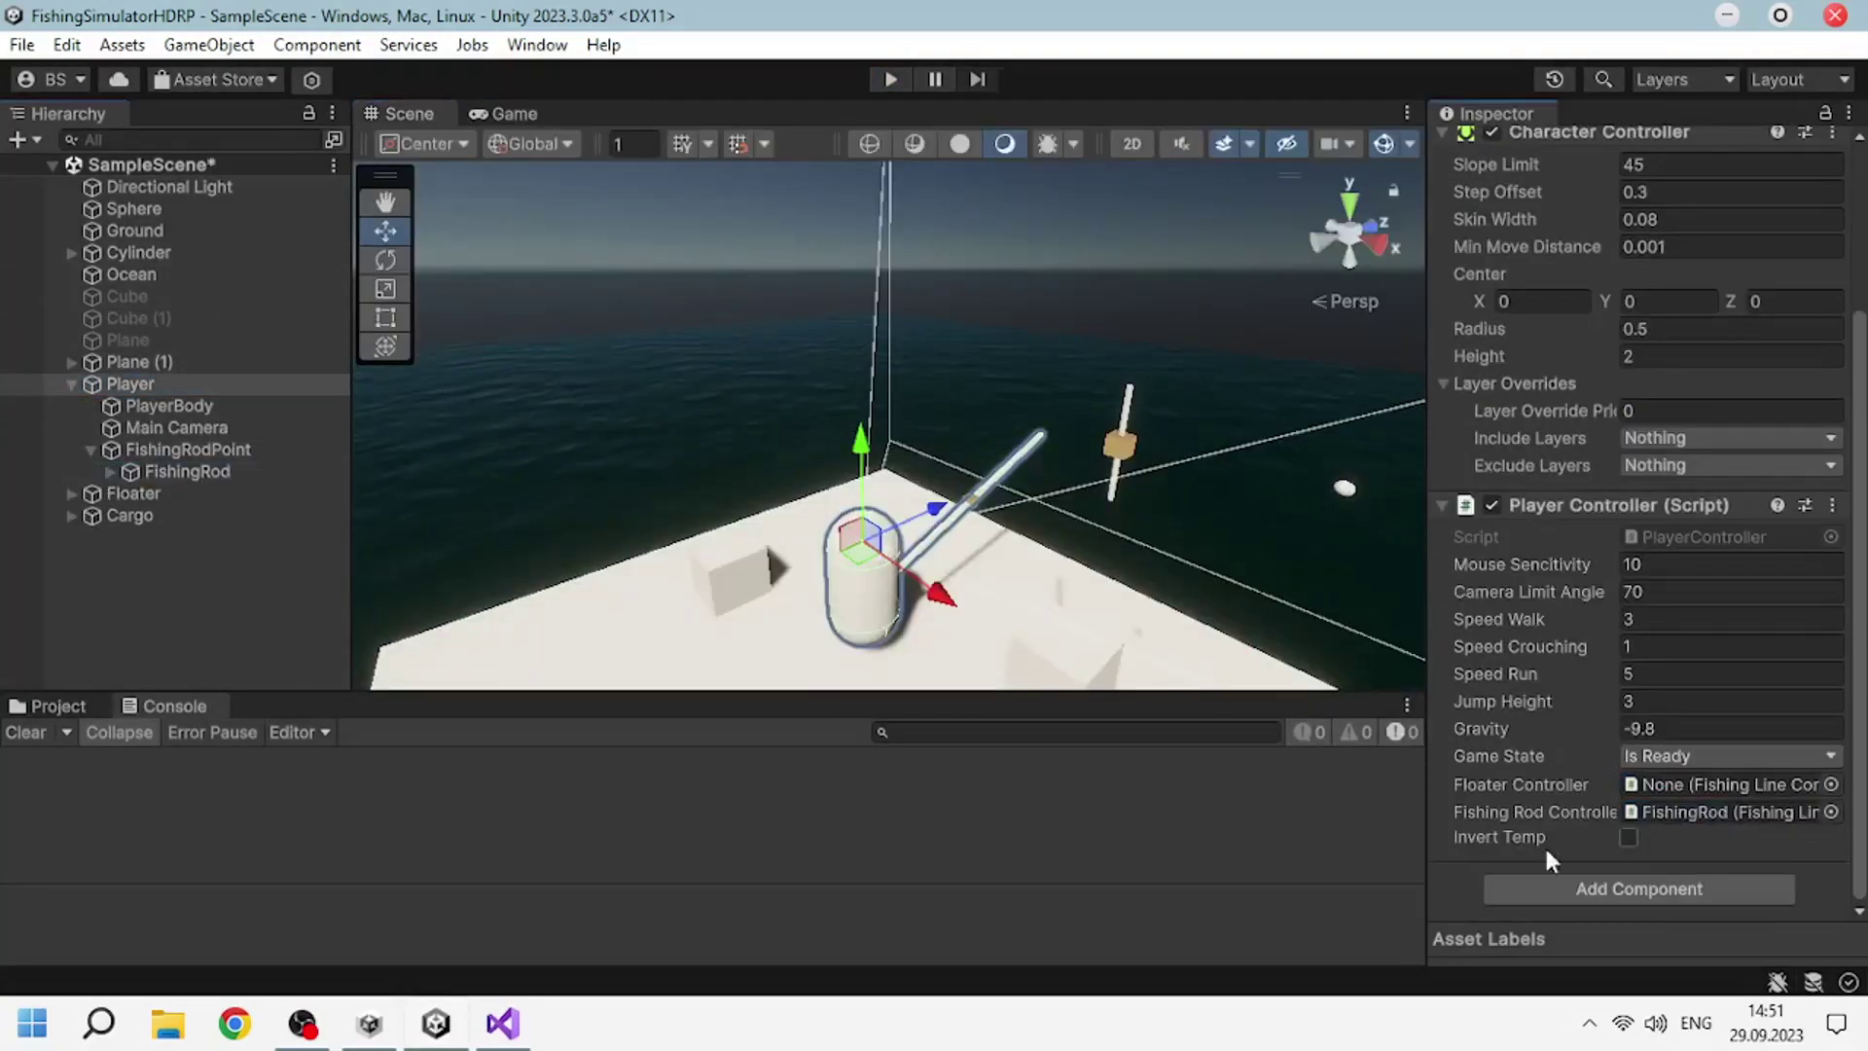
pyautogui.moveTo(144, 495); pyautogui.dragTo(1723, 784)
# In play mode, walk to the ocean, recast the rod, and set Game State to Is Water.
pyautogui.hotkey('ctrl', 'p')
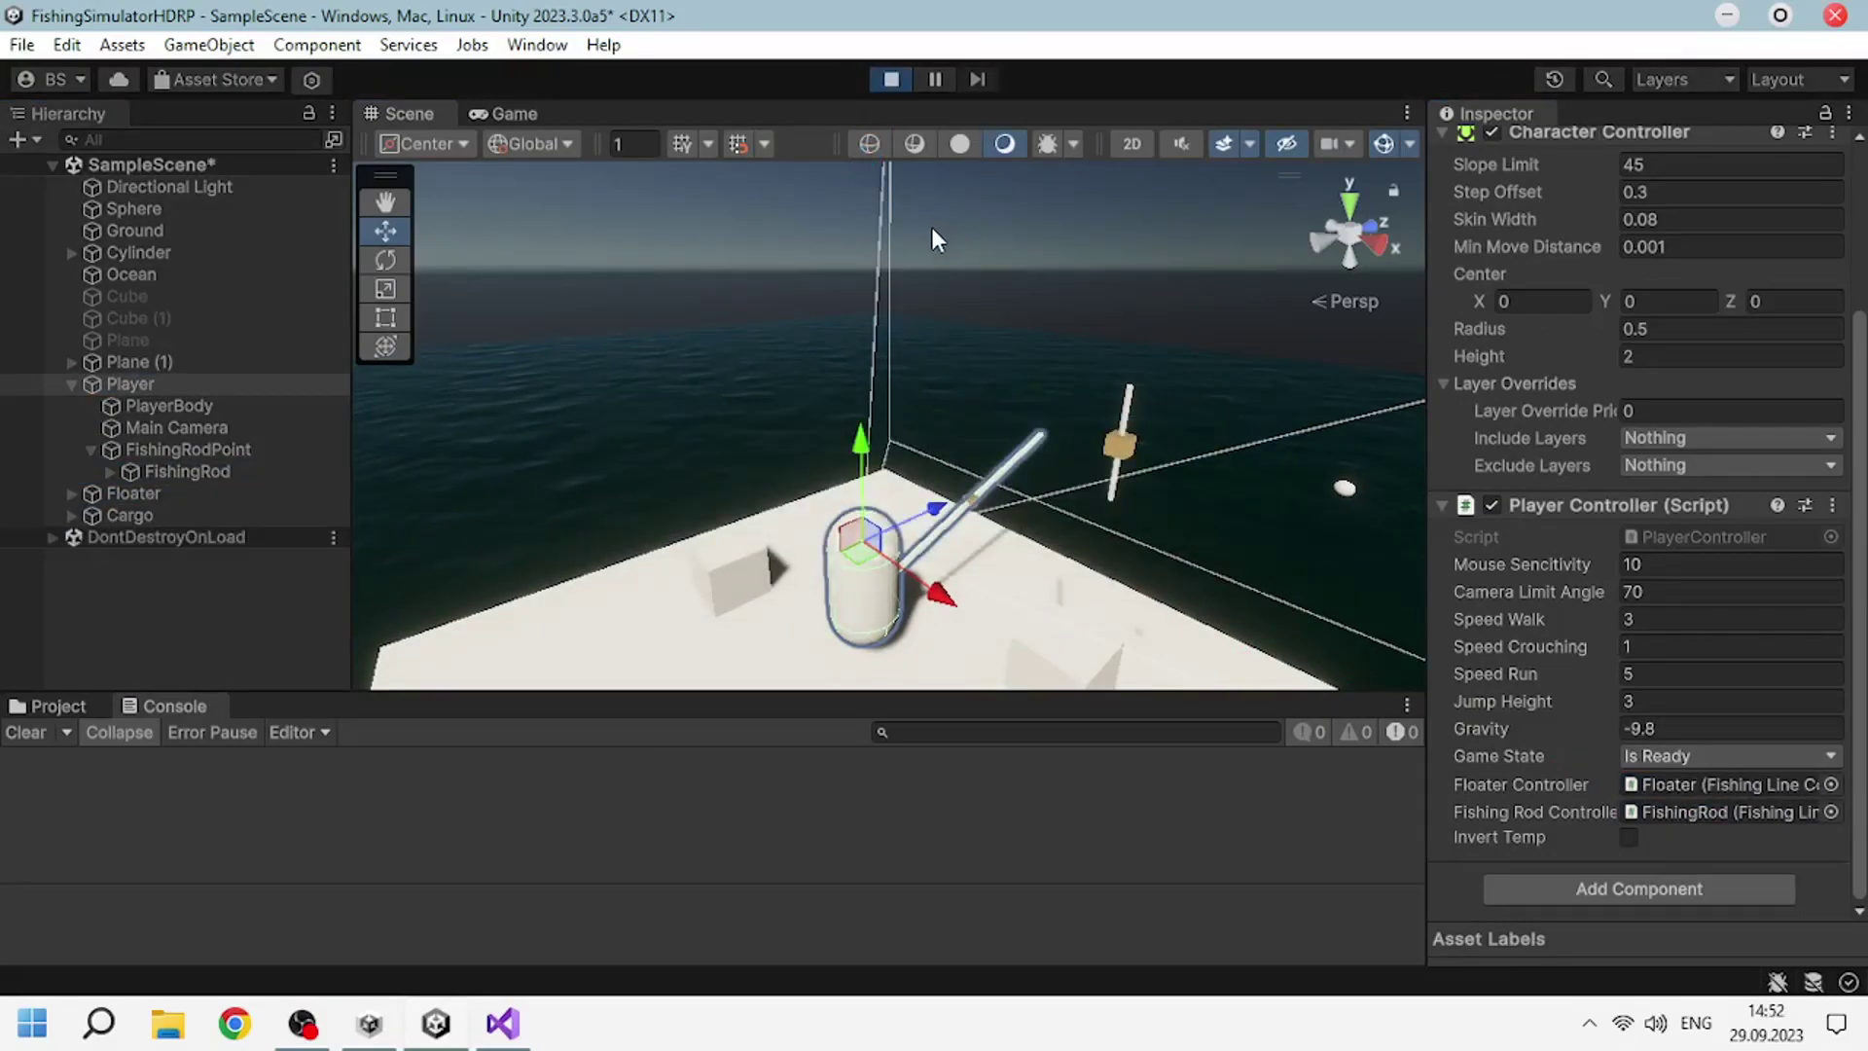
pyautogui.press('w')
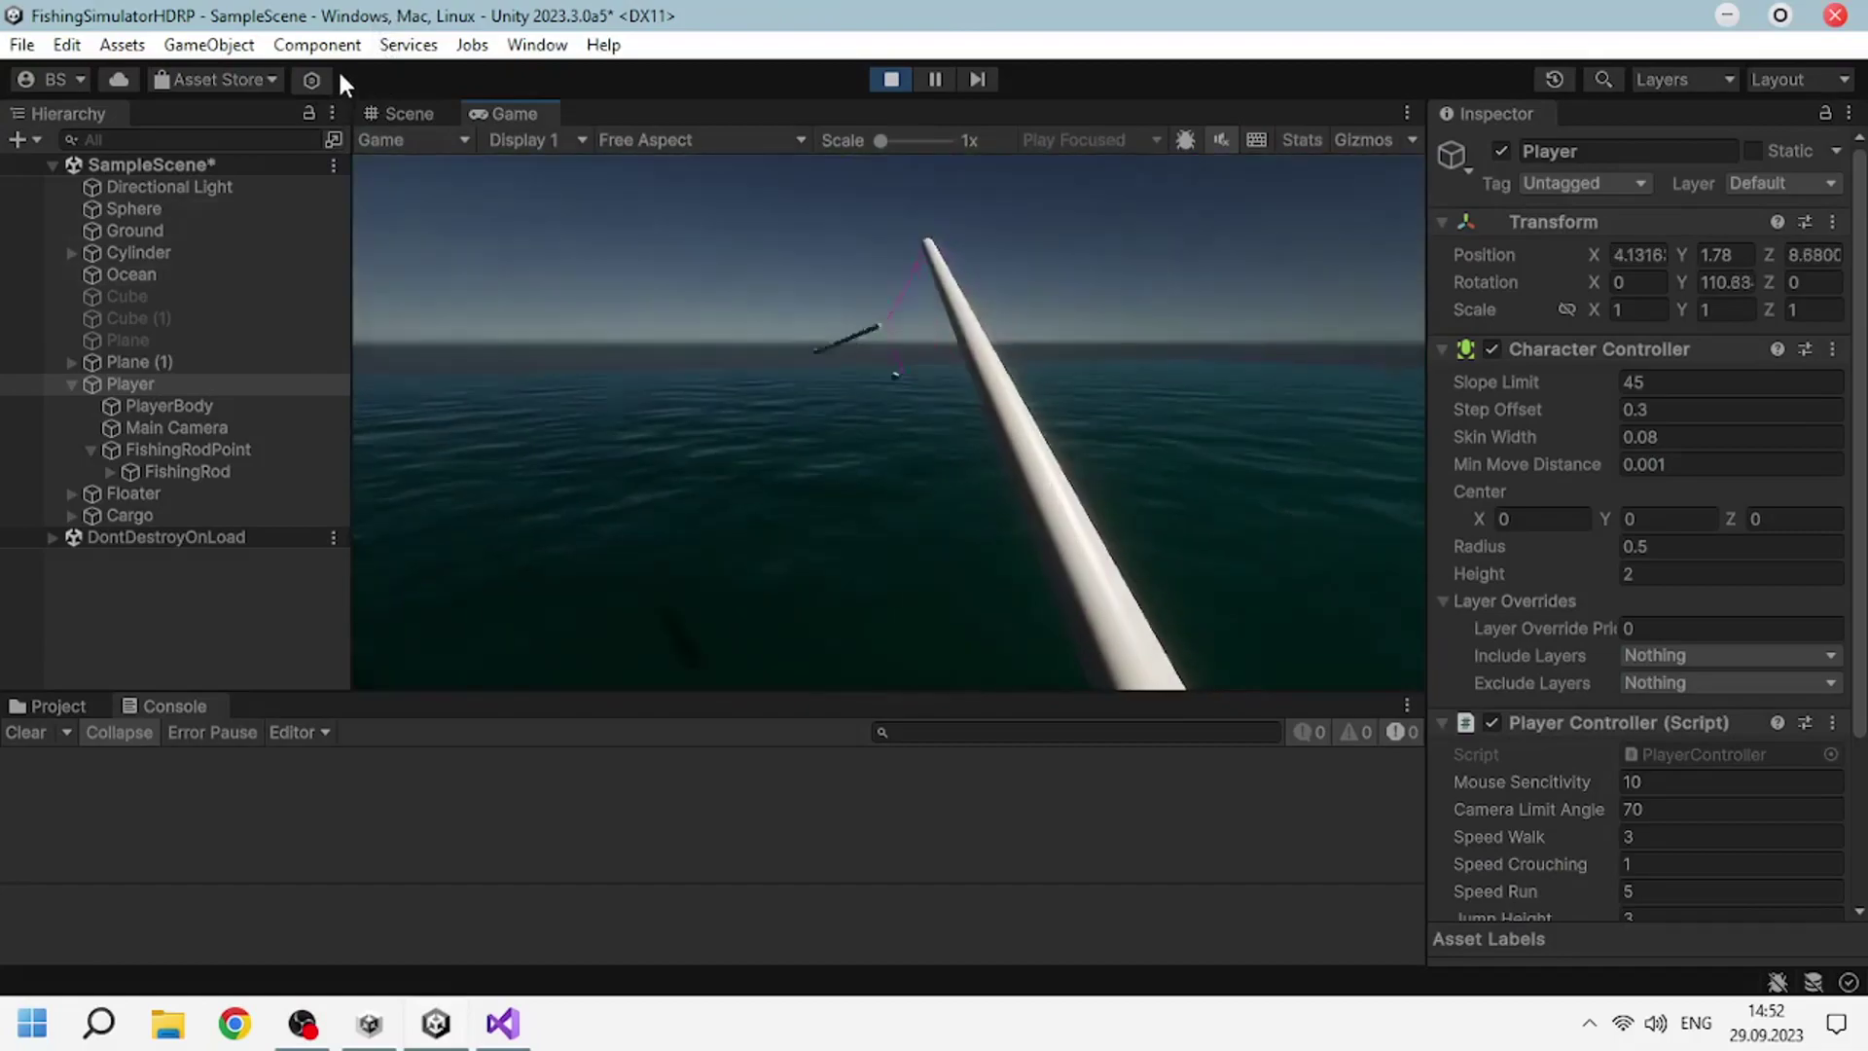
pyautogui.moveTo(419, 692); pyautogui.dragTo(434, 779)
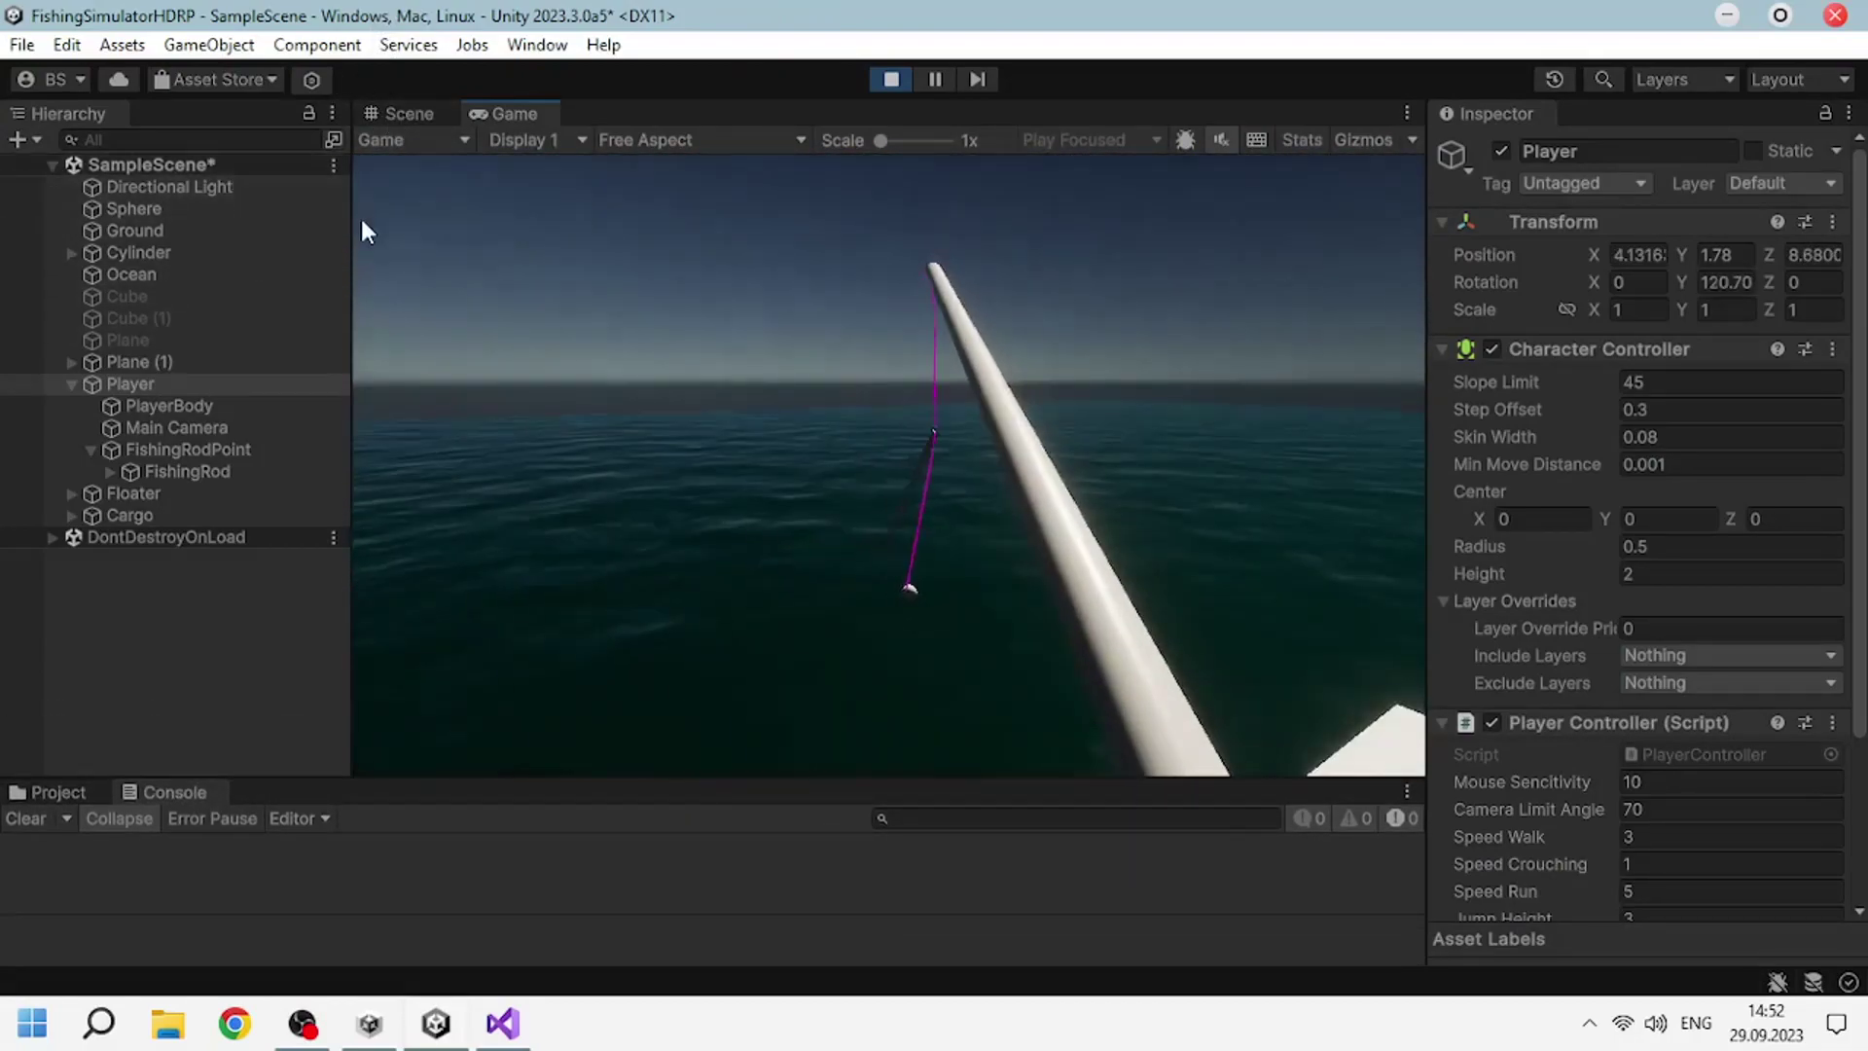
pyautogui.click(919, 366)
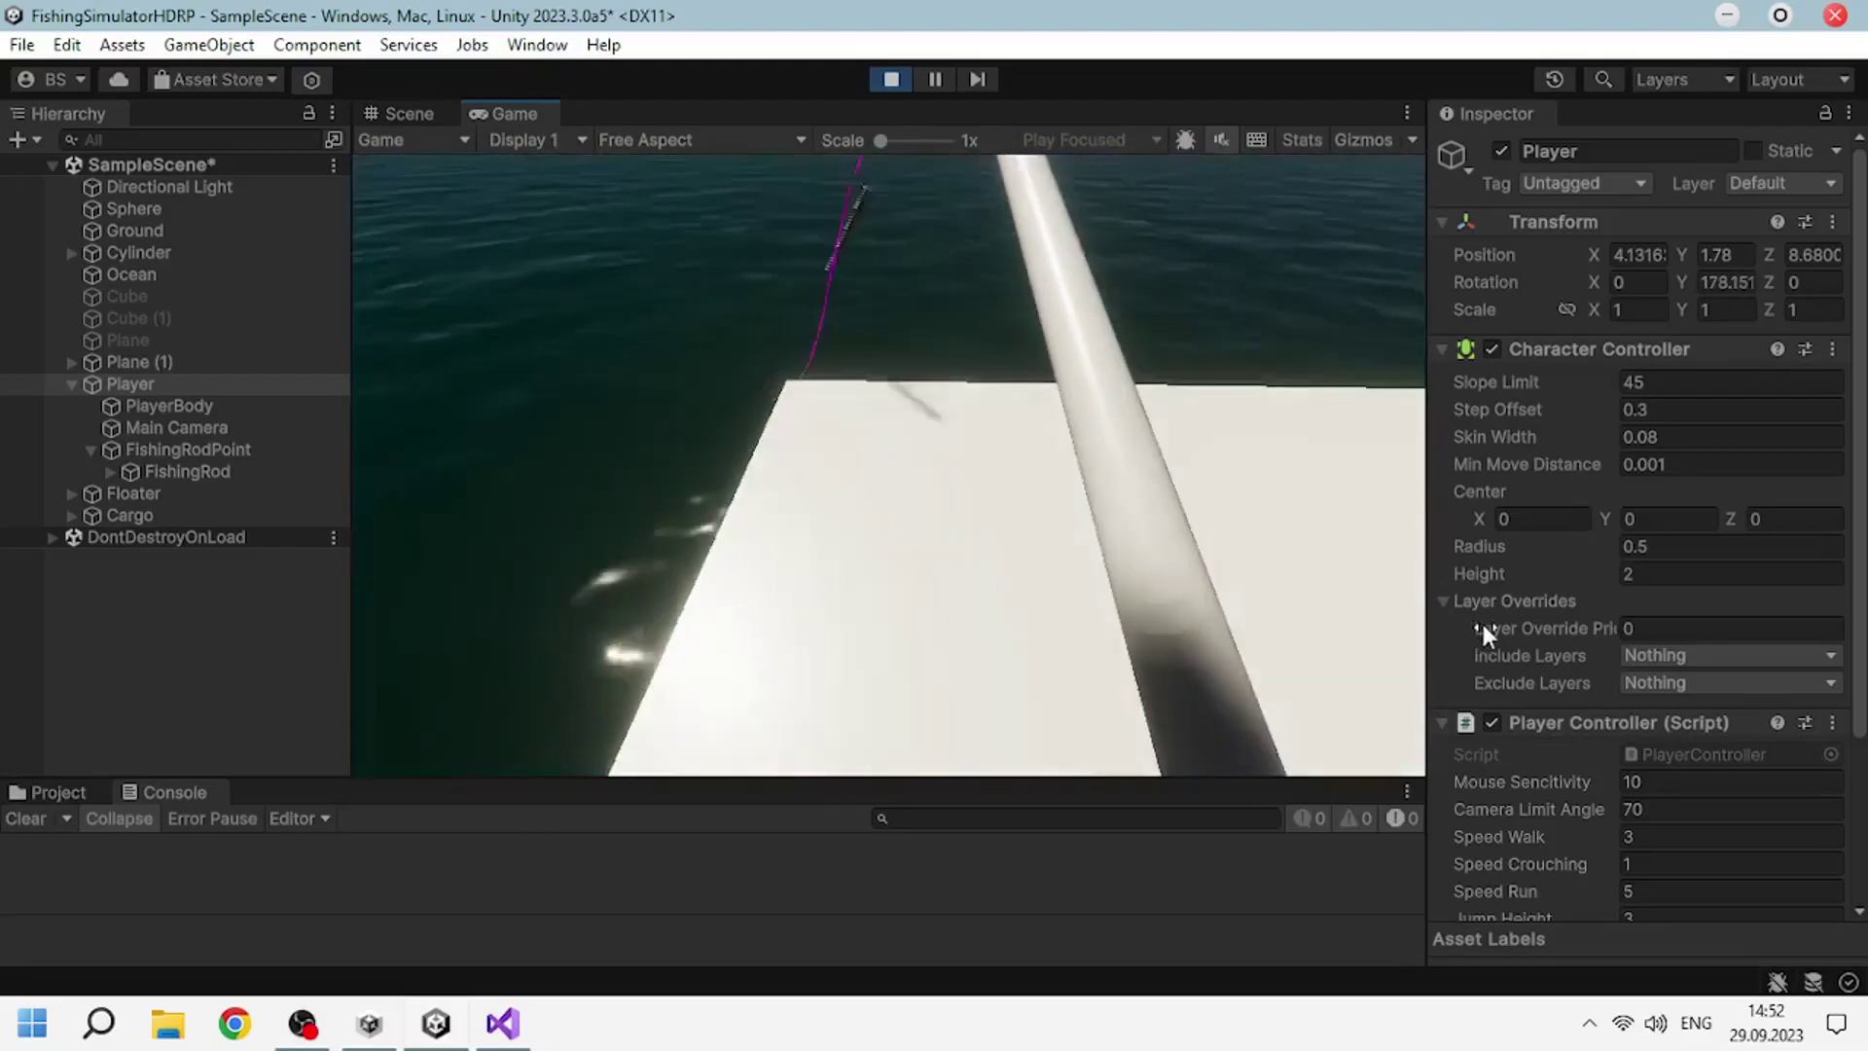
pyautogui.scroll(-3, 1556, 623)
pyautogui.click(1678, 756)
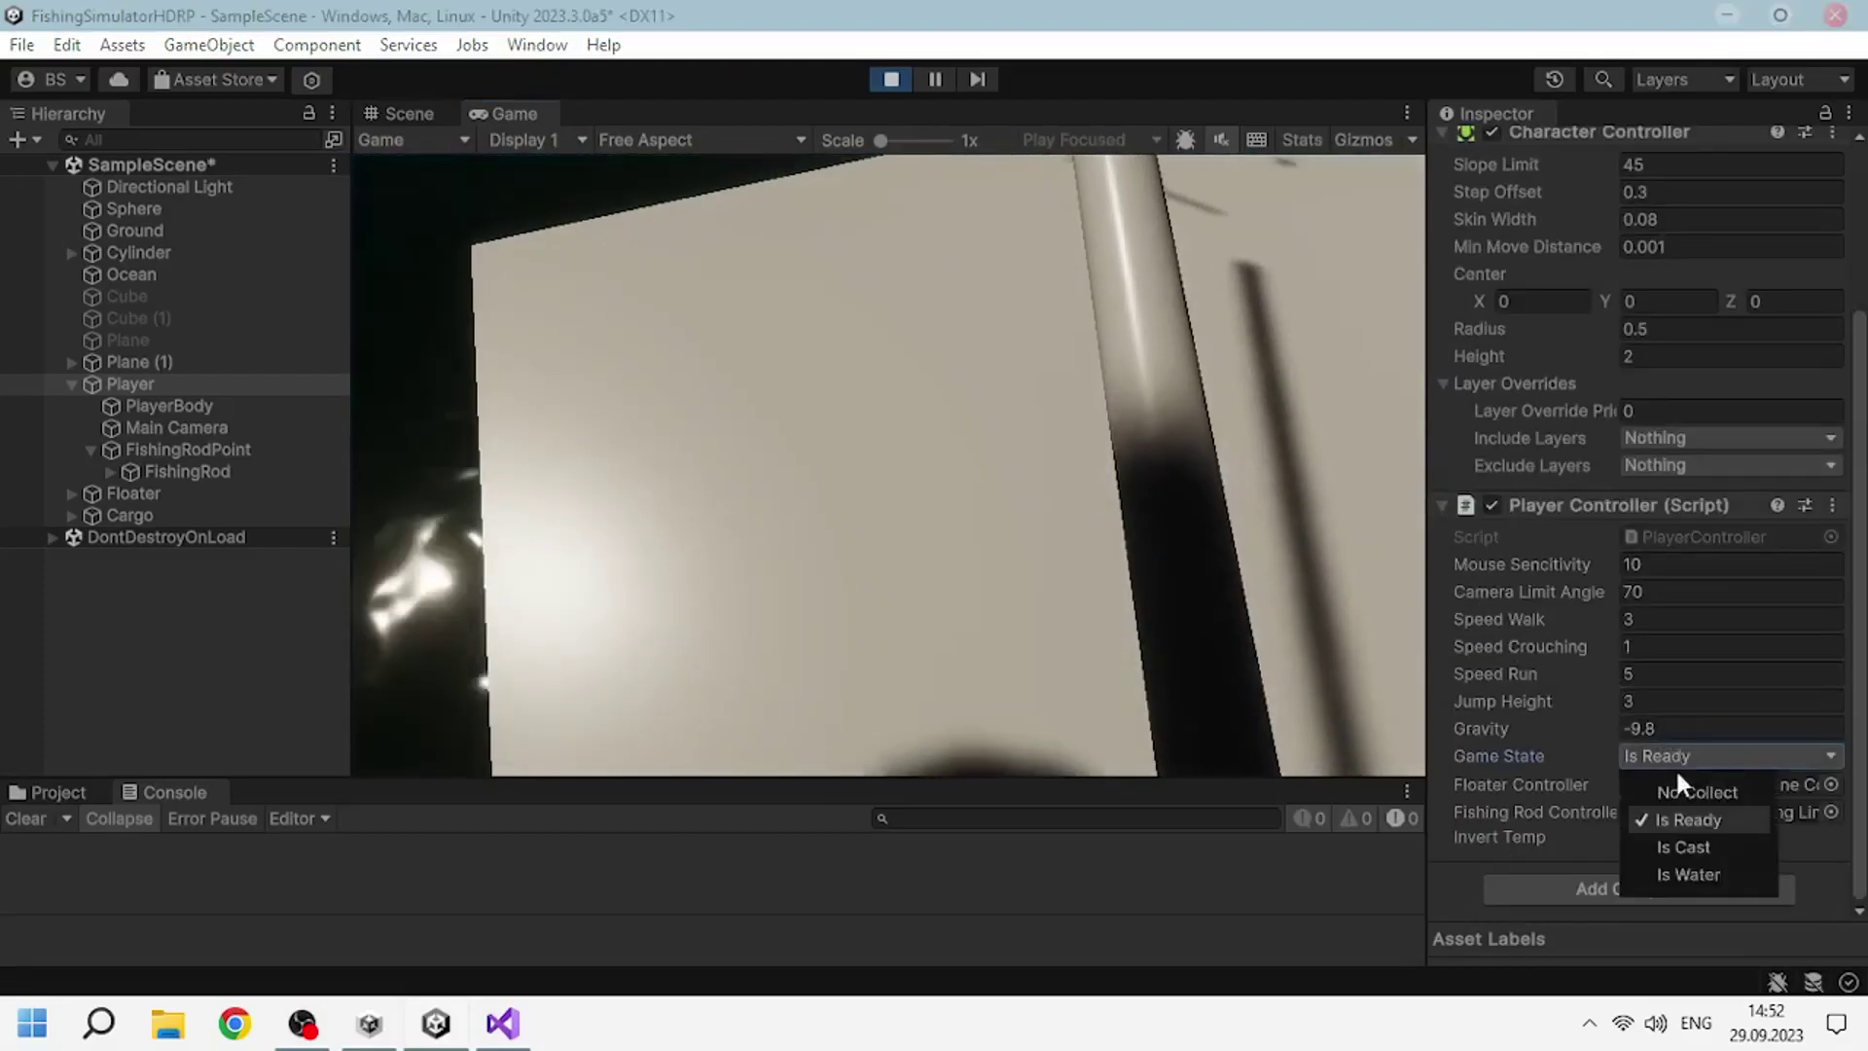
pyautogui.click(1695, 873)
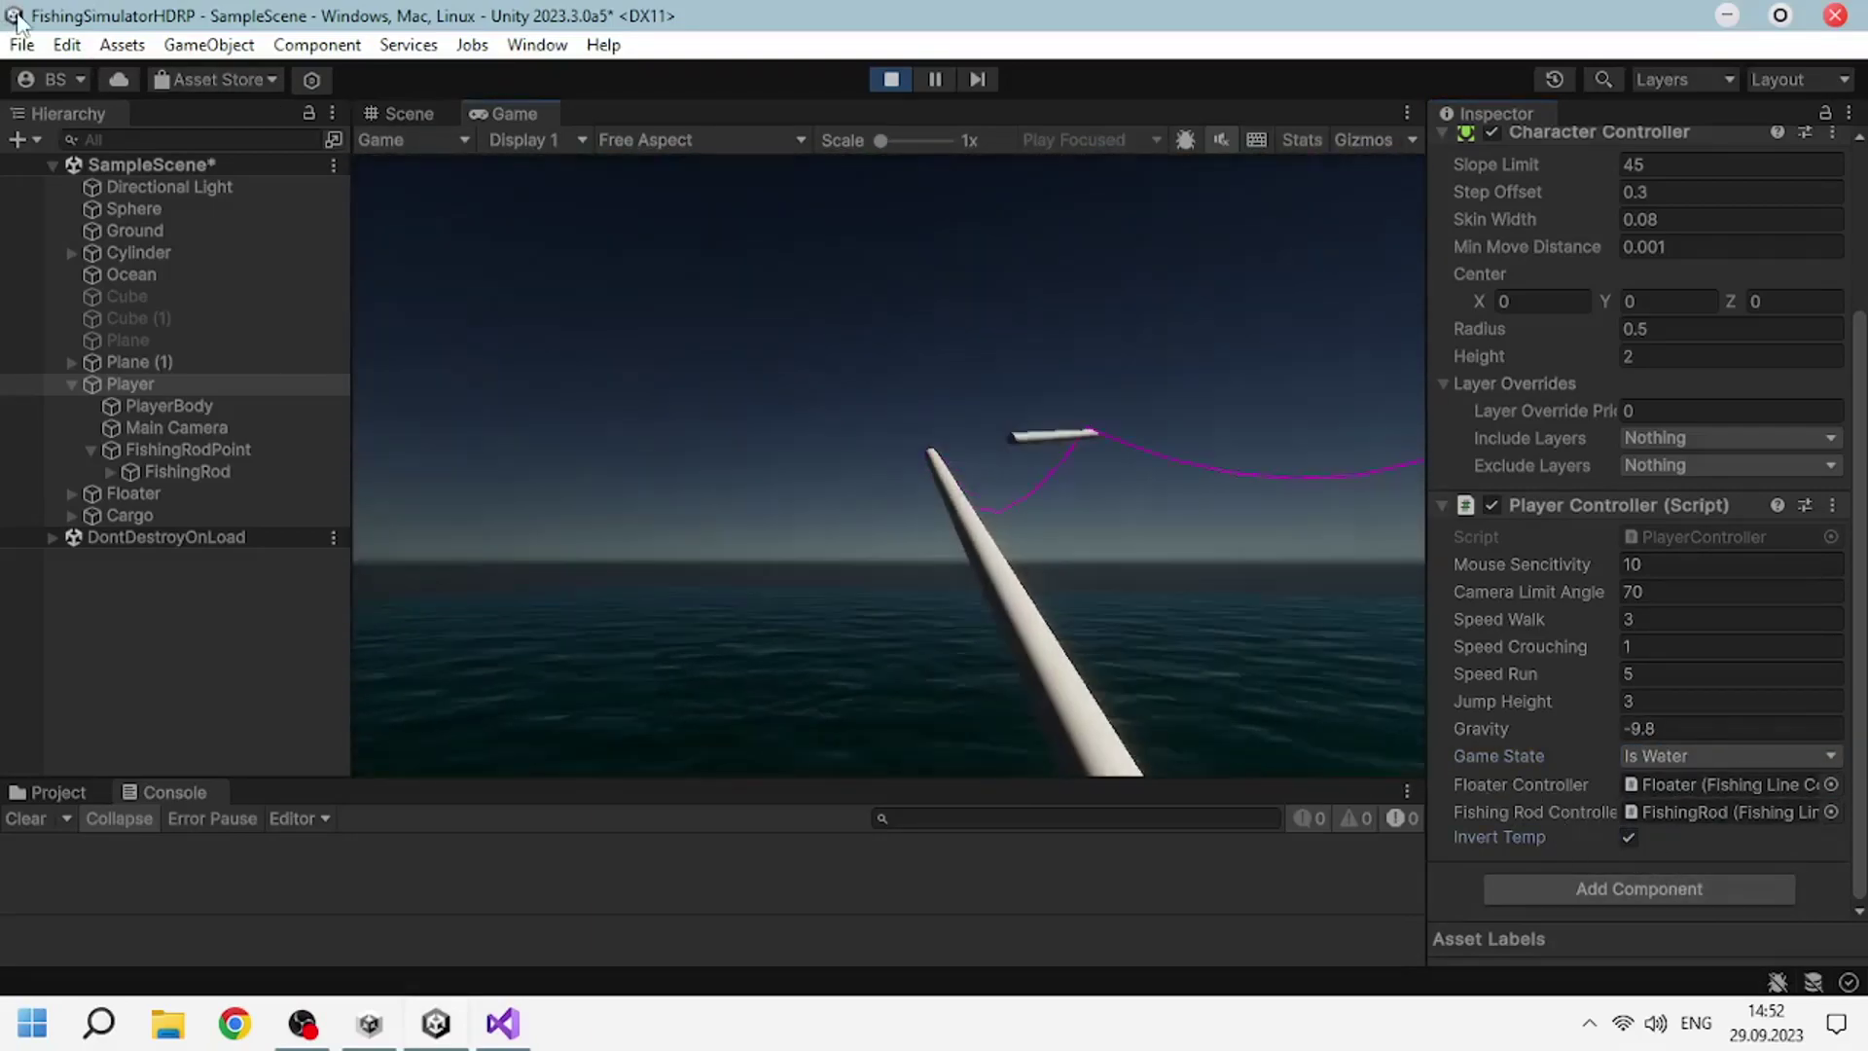
# Orbit the Scene camera around the player, dock Scene beside Game, then stop play mode.
pyautogui.moveTo(351, 245)
pyautogui.mouseDown()
pyautogui.moveTo(574, 245)
pyautogui.moveTo(336, 245)
pyautogui.mouseUp()
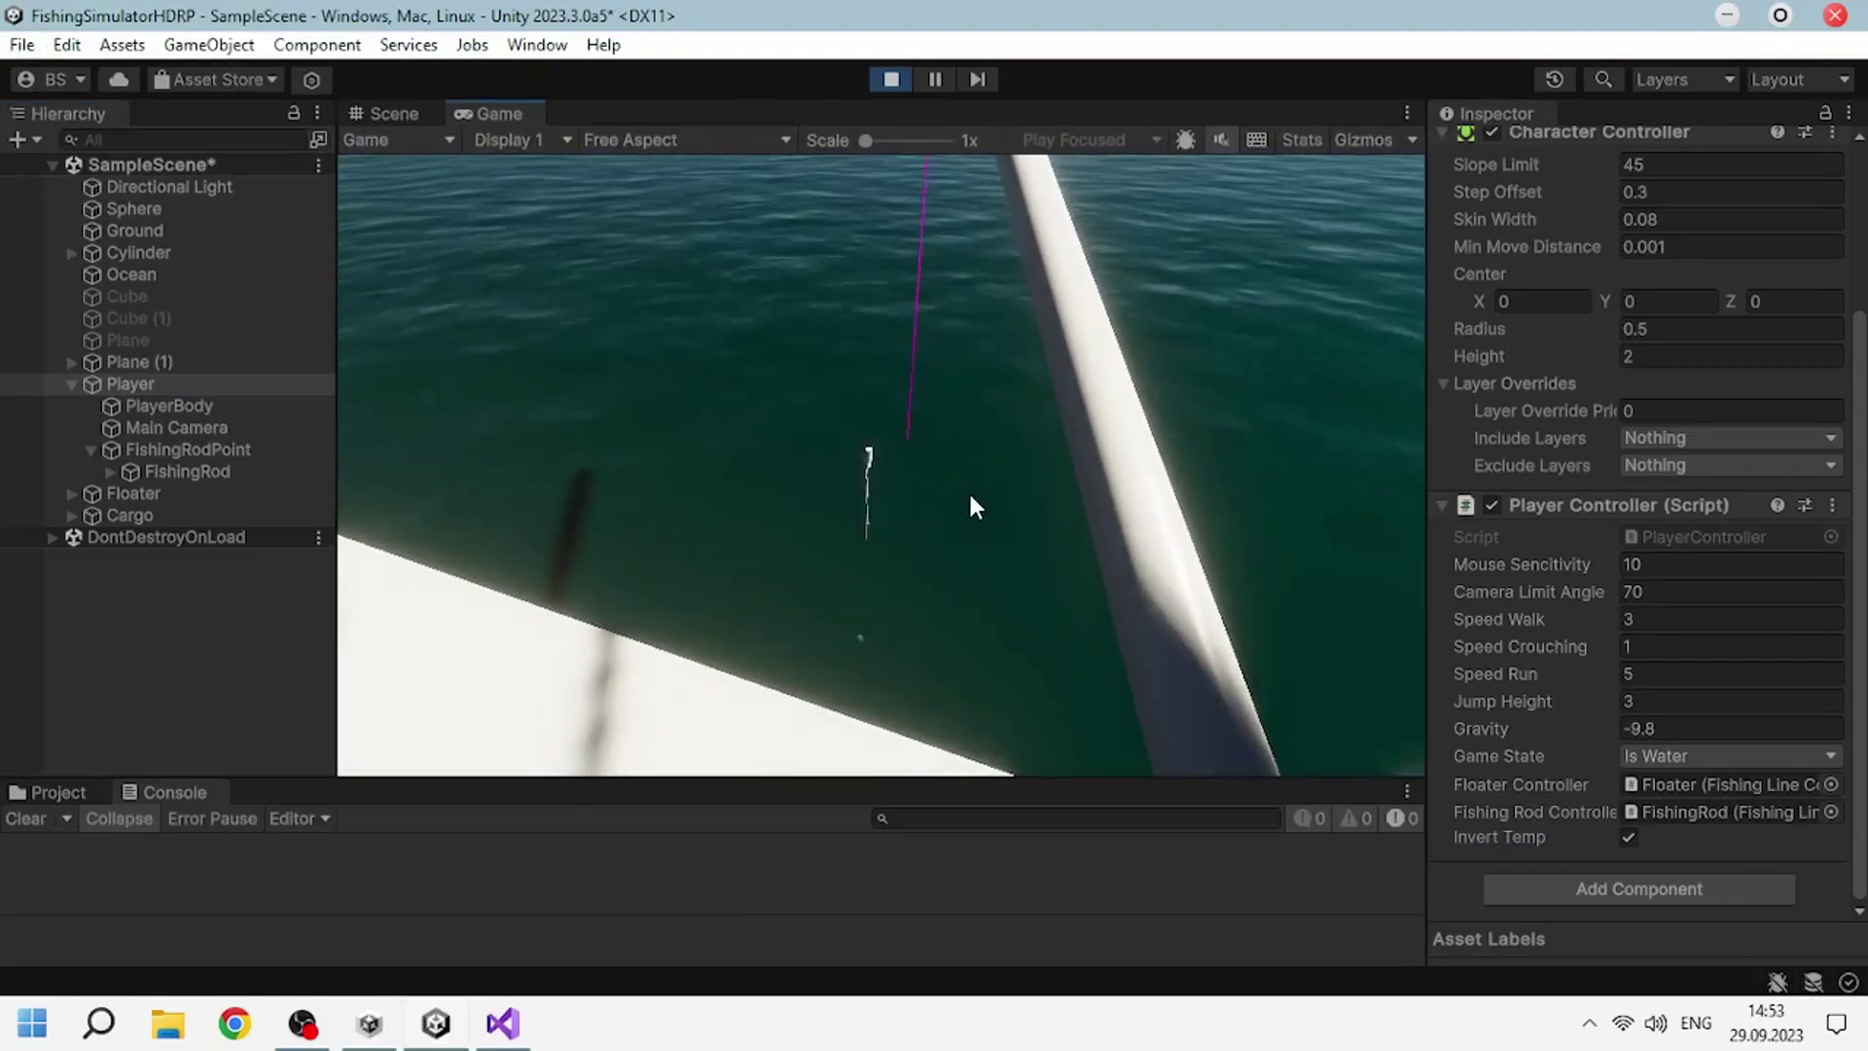
pyautogui.hotkey('ctrl', '1')
pyautogui.moveTo(755, 370)
pyautogui.mouseDown(button='right')
pyautogui.moveTo(604, 370)
pyautogui.moveTo(319, 113)
pyautogui.mouseUp(button='right')
pyautogui.hotkey('ctrl', '2')
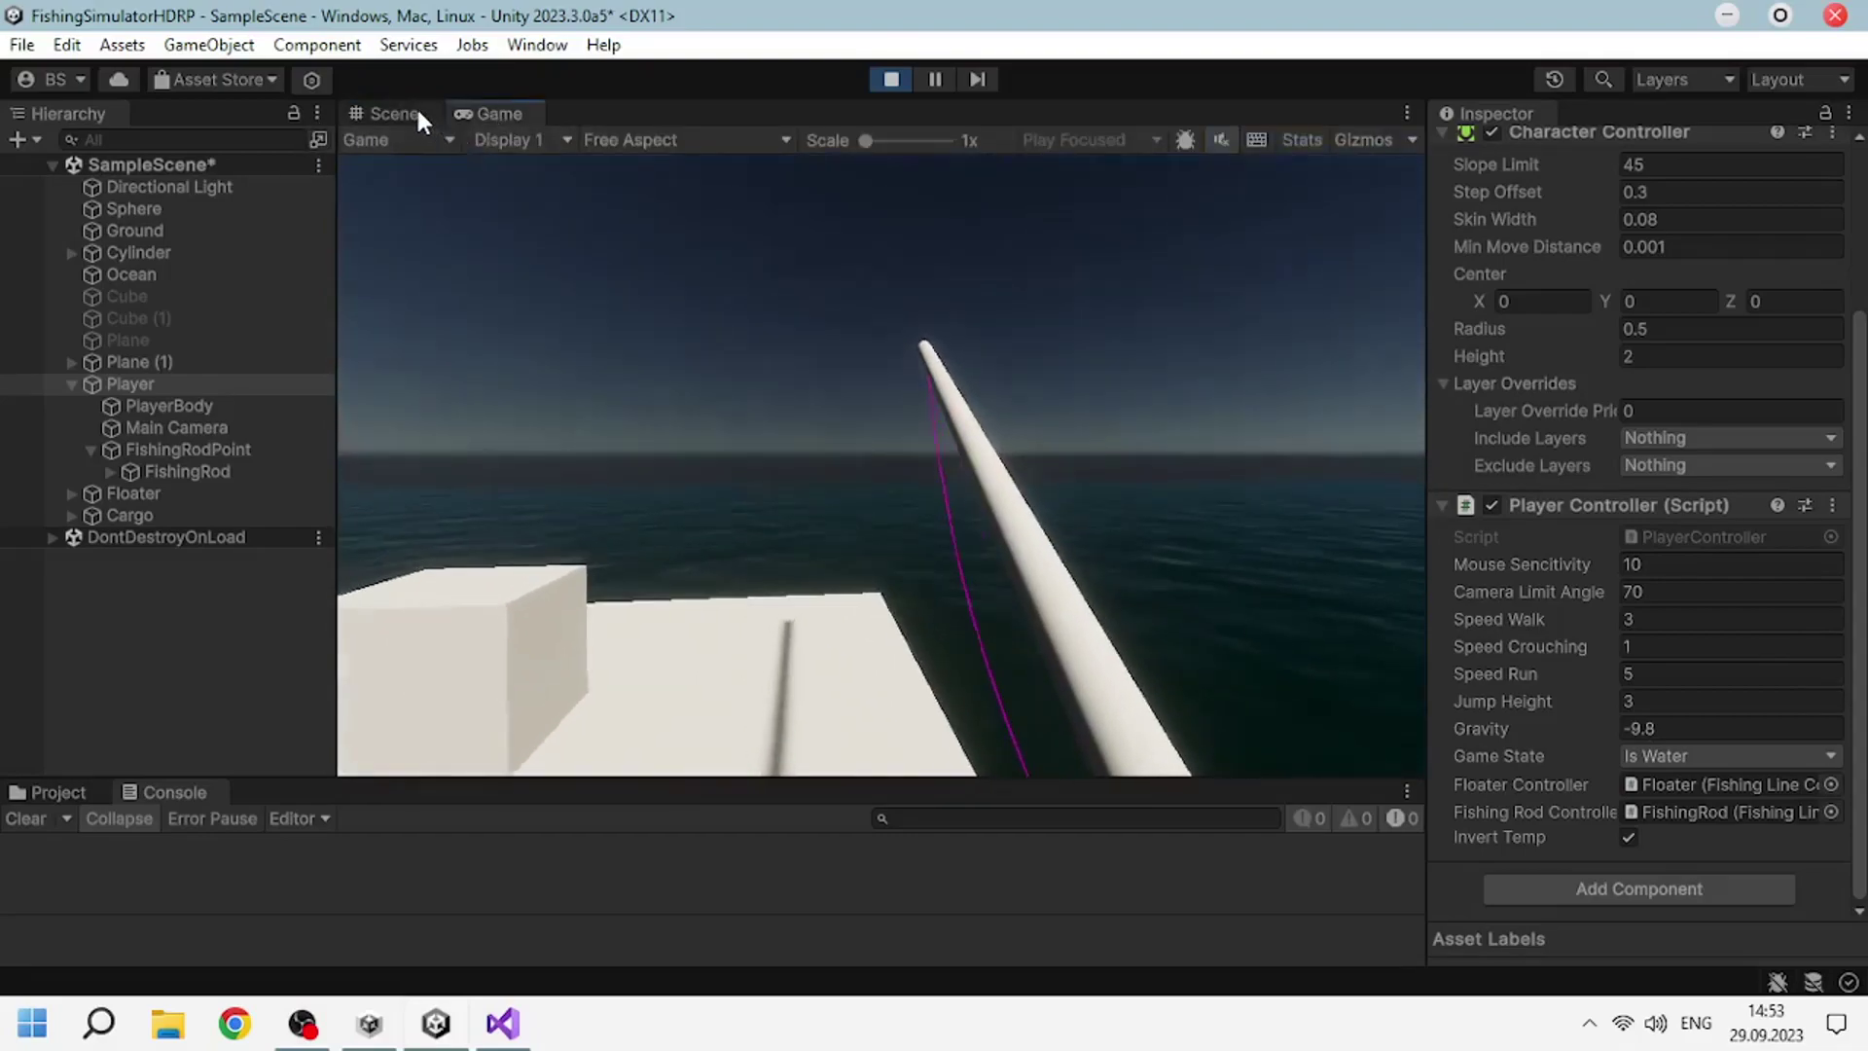
pyautogui.moveTo(394, 114); pyautogui.dragTo(1305, 273)
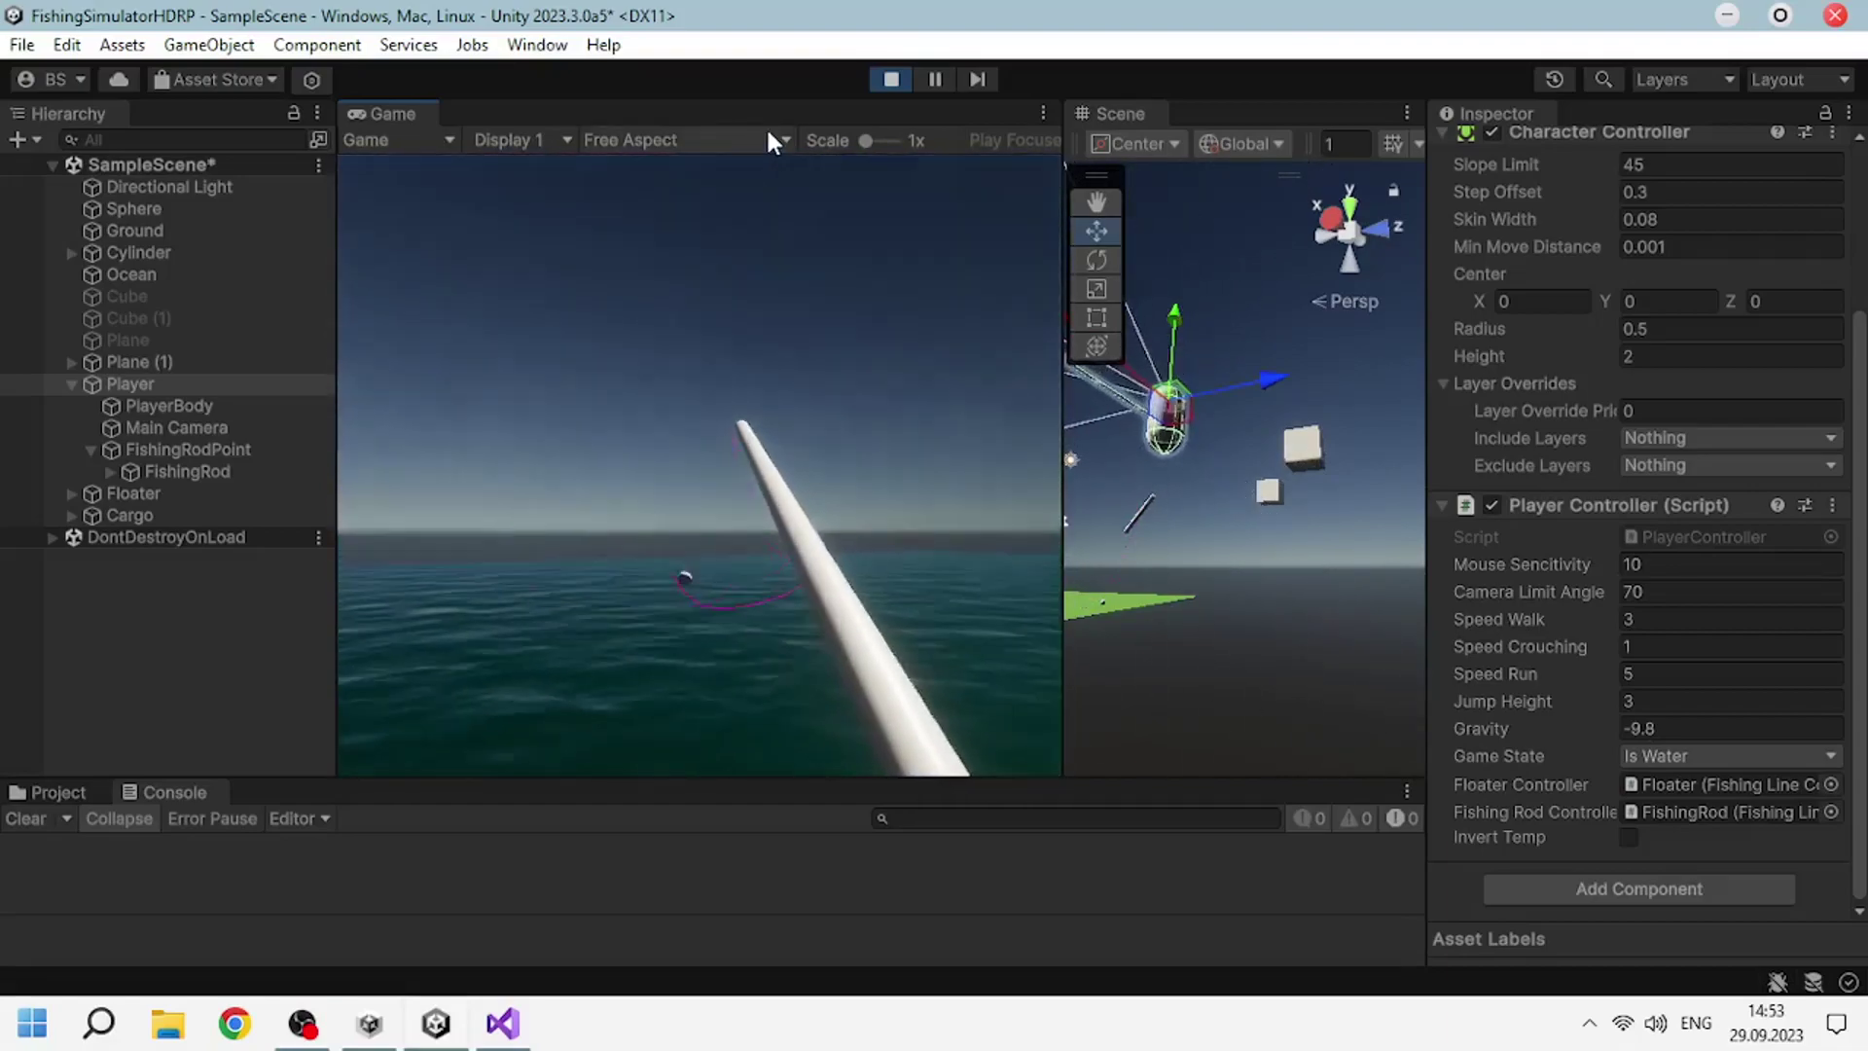
pyautogui.click(888, 80)
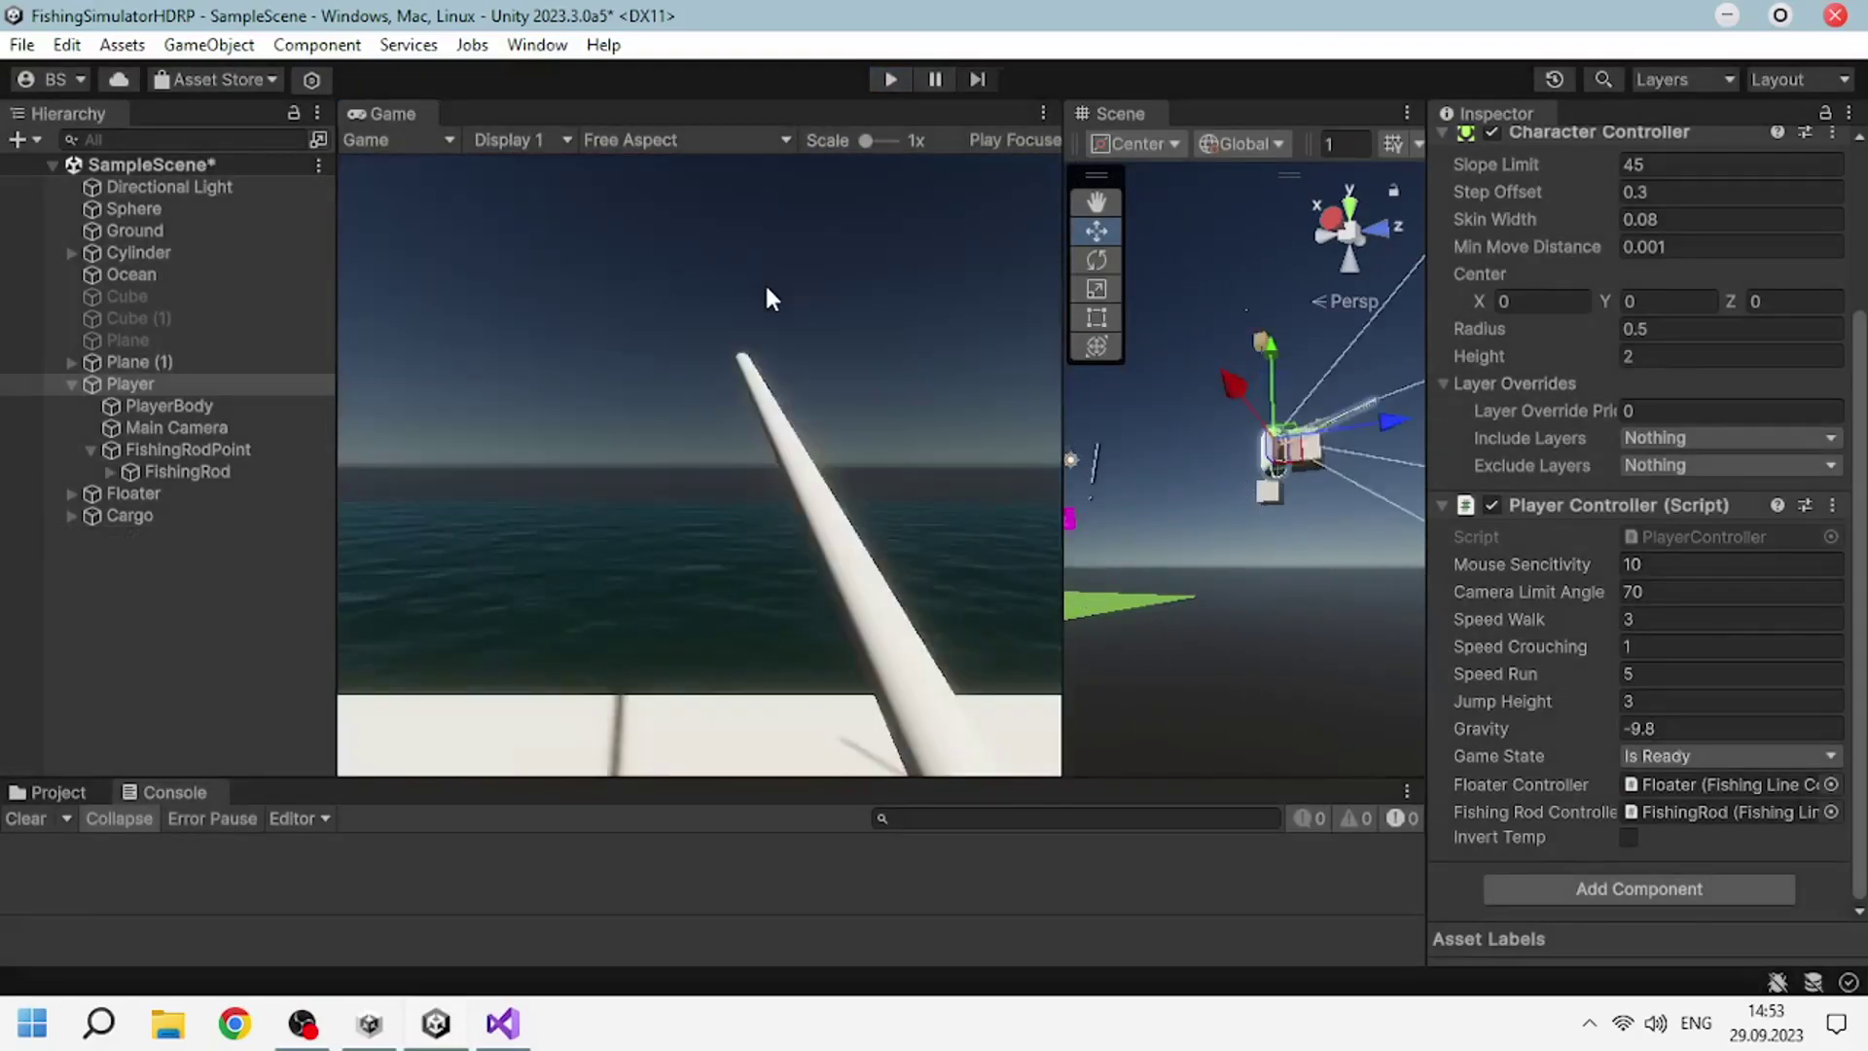
# Merge the Scene tab back with Game, replay, and walk the player forward to test the rod.
pyautogui.moveTo(392, 109); pyautogui.dragTo(393, 111)
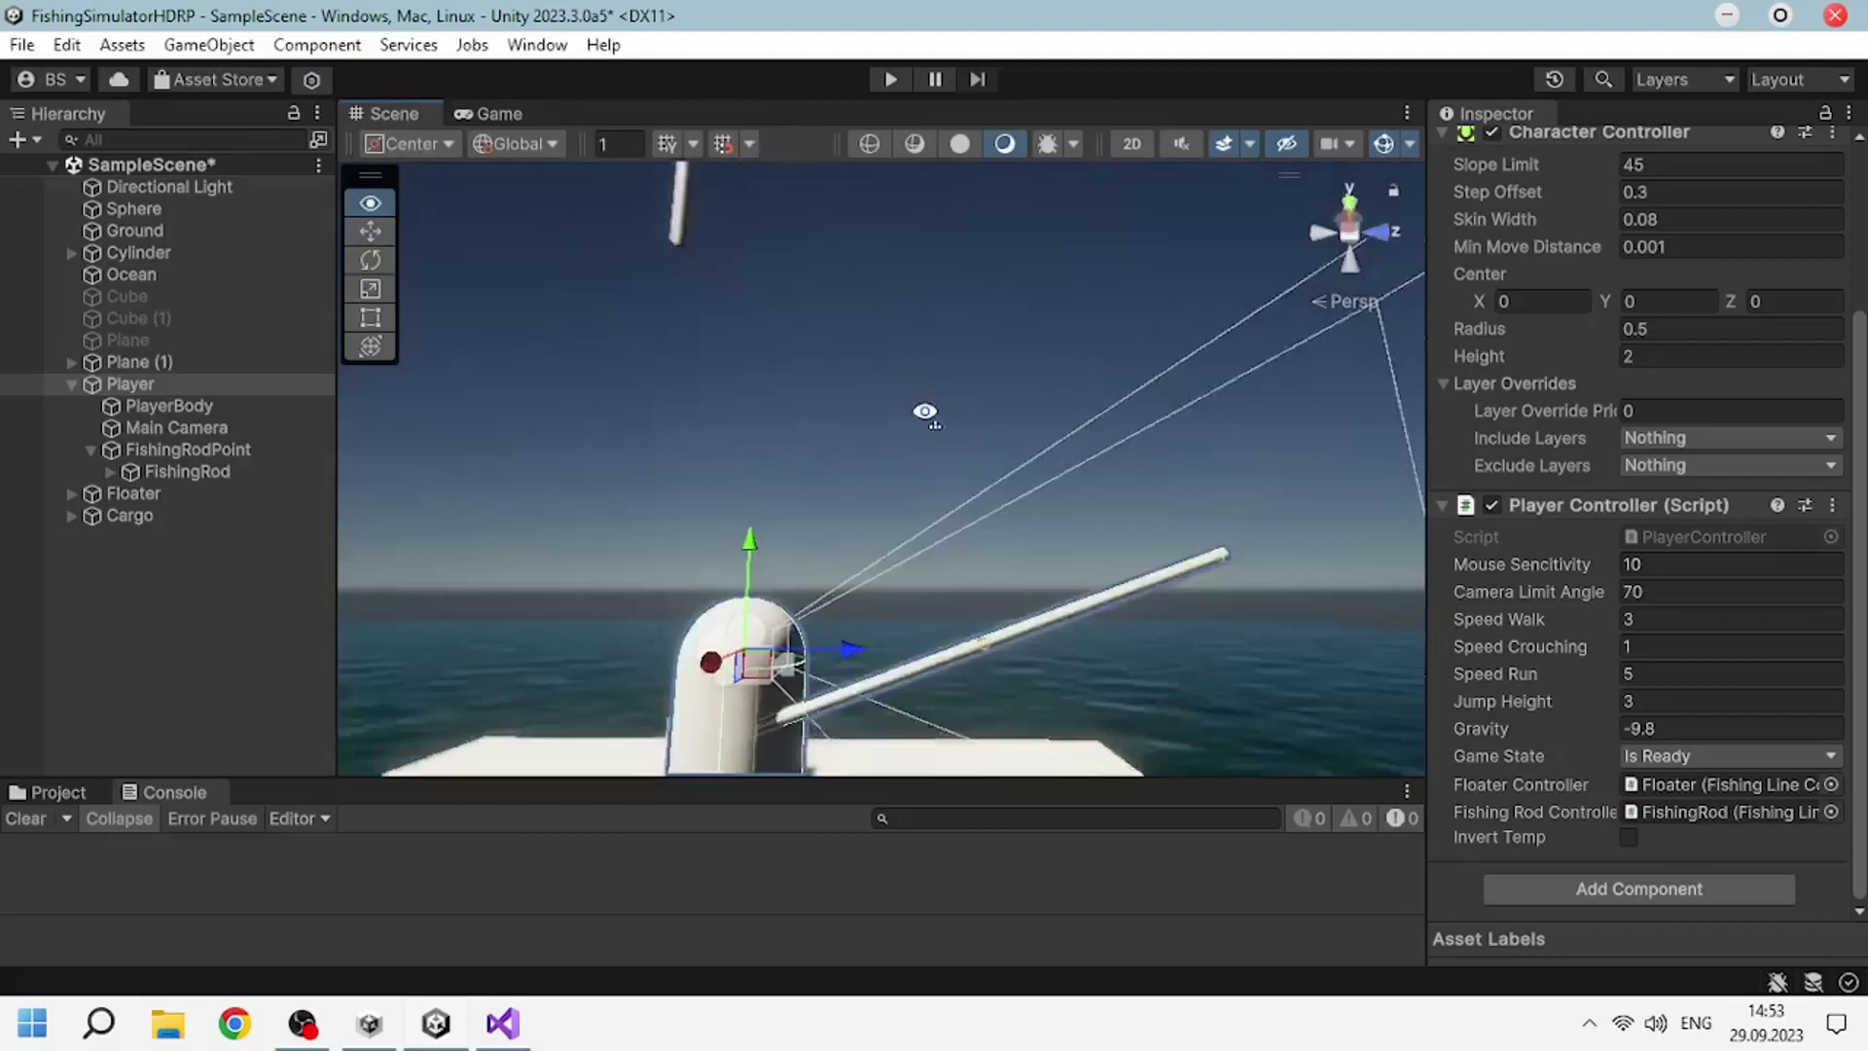
pyautogui.hotkey('ctrl', 'p')
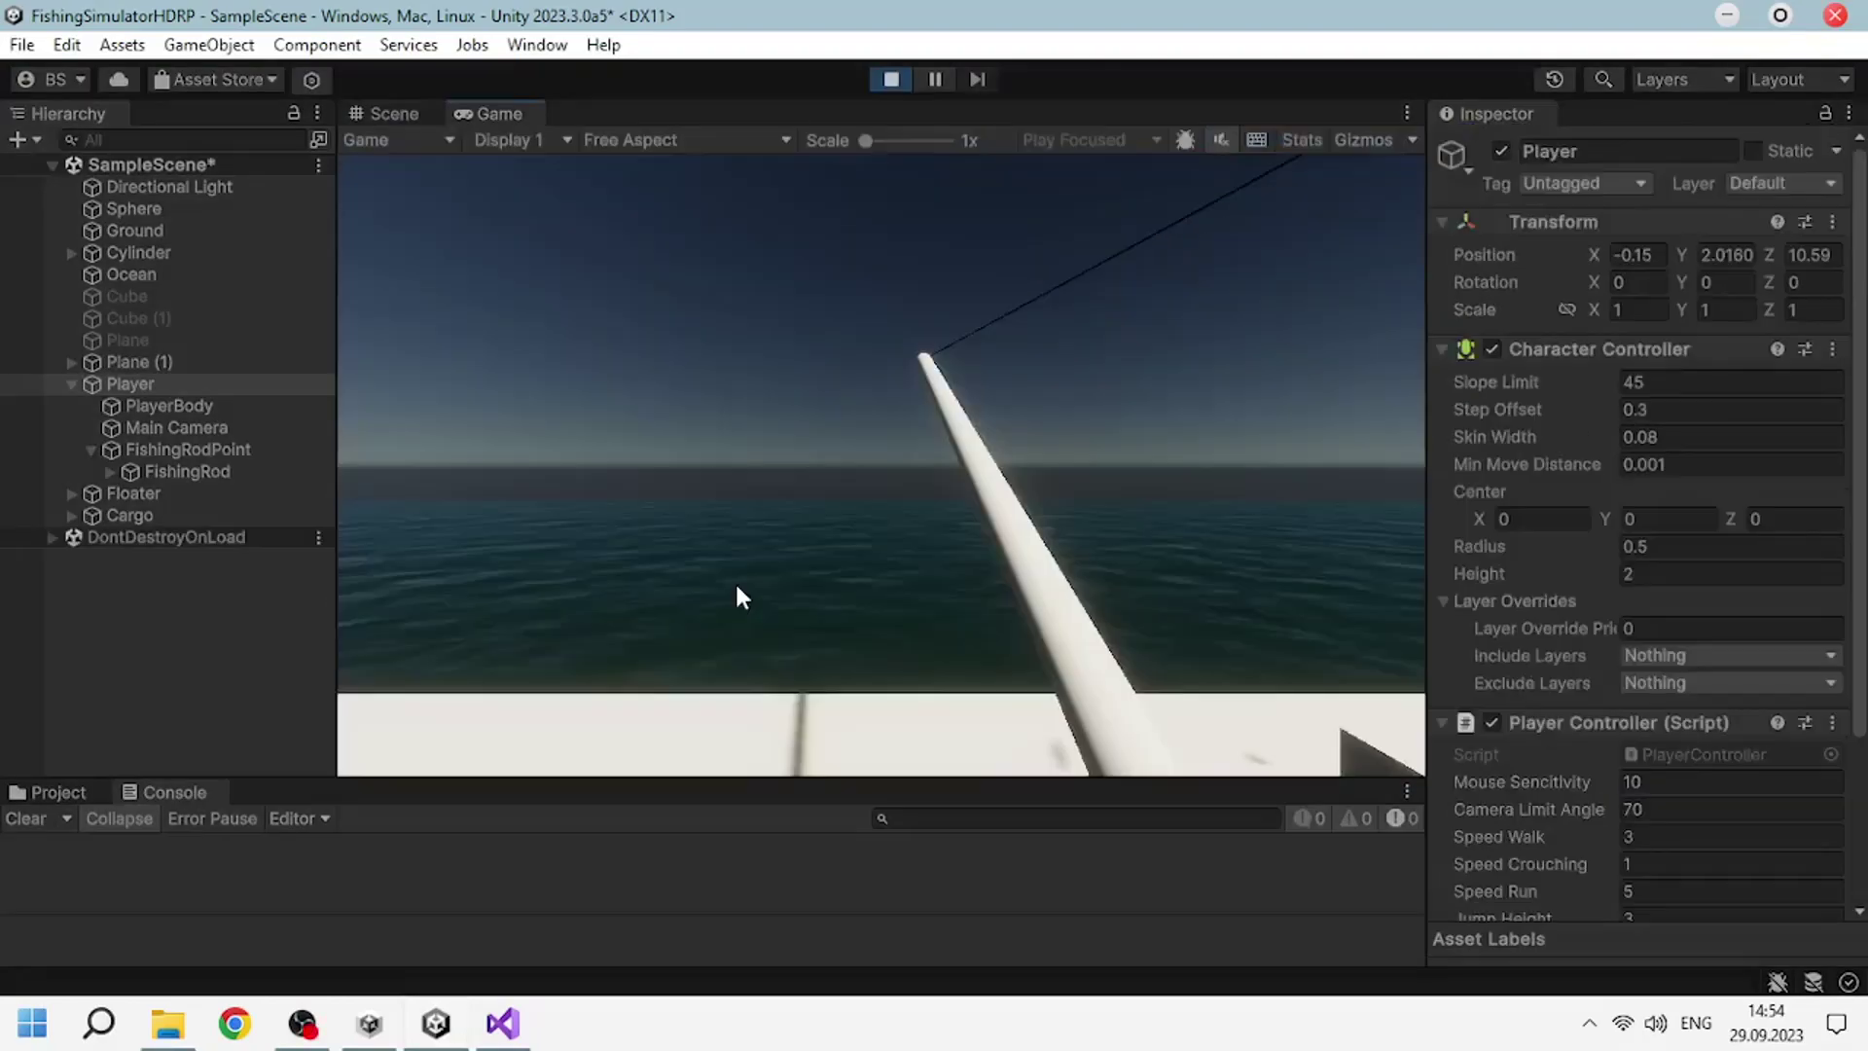
pyautogui.press('w')
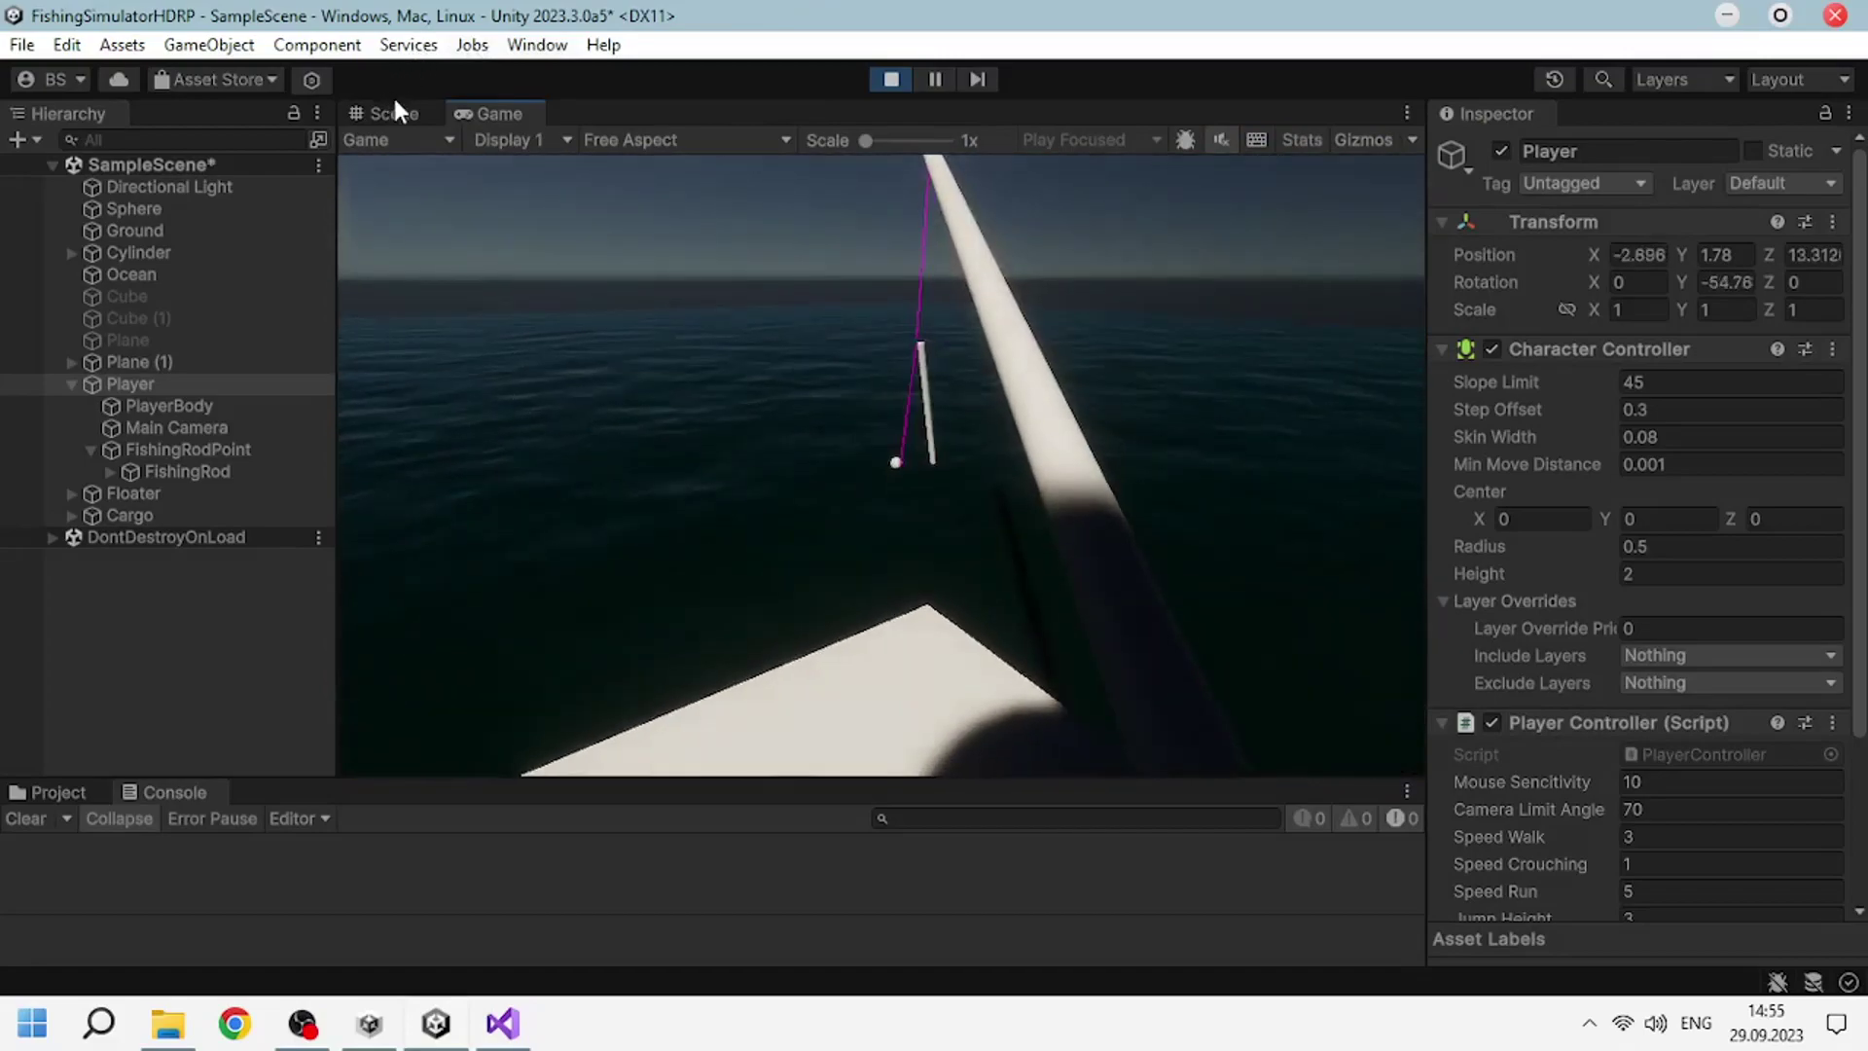
pyautogui.scroll(-3, 1531, 735)
pyautogui.scroll(-2, 1534, 744)
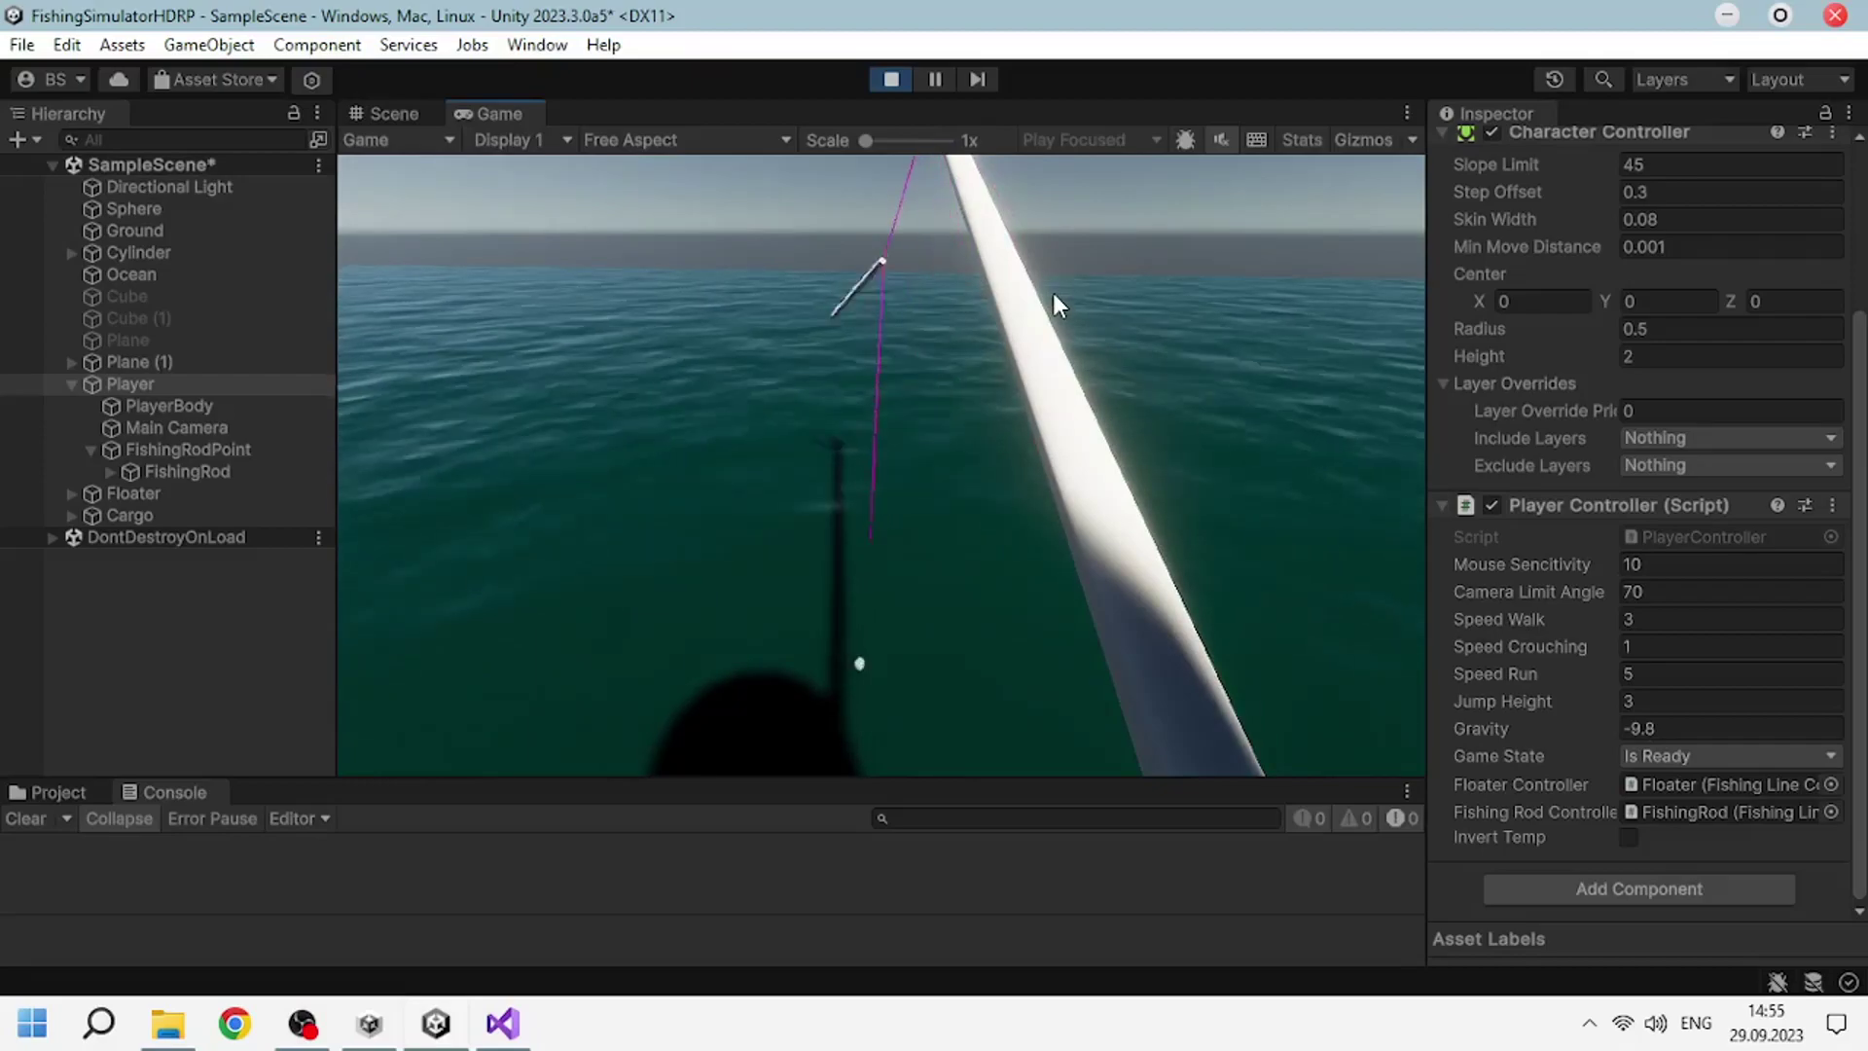
pyautogui.click(1676, 757)
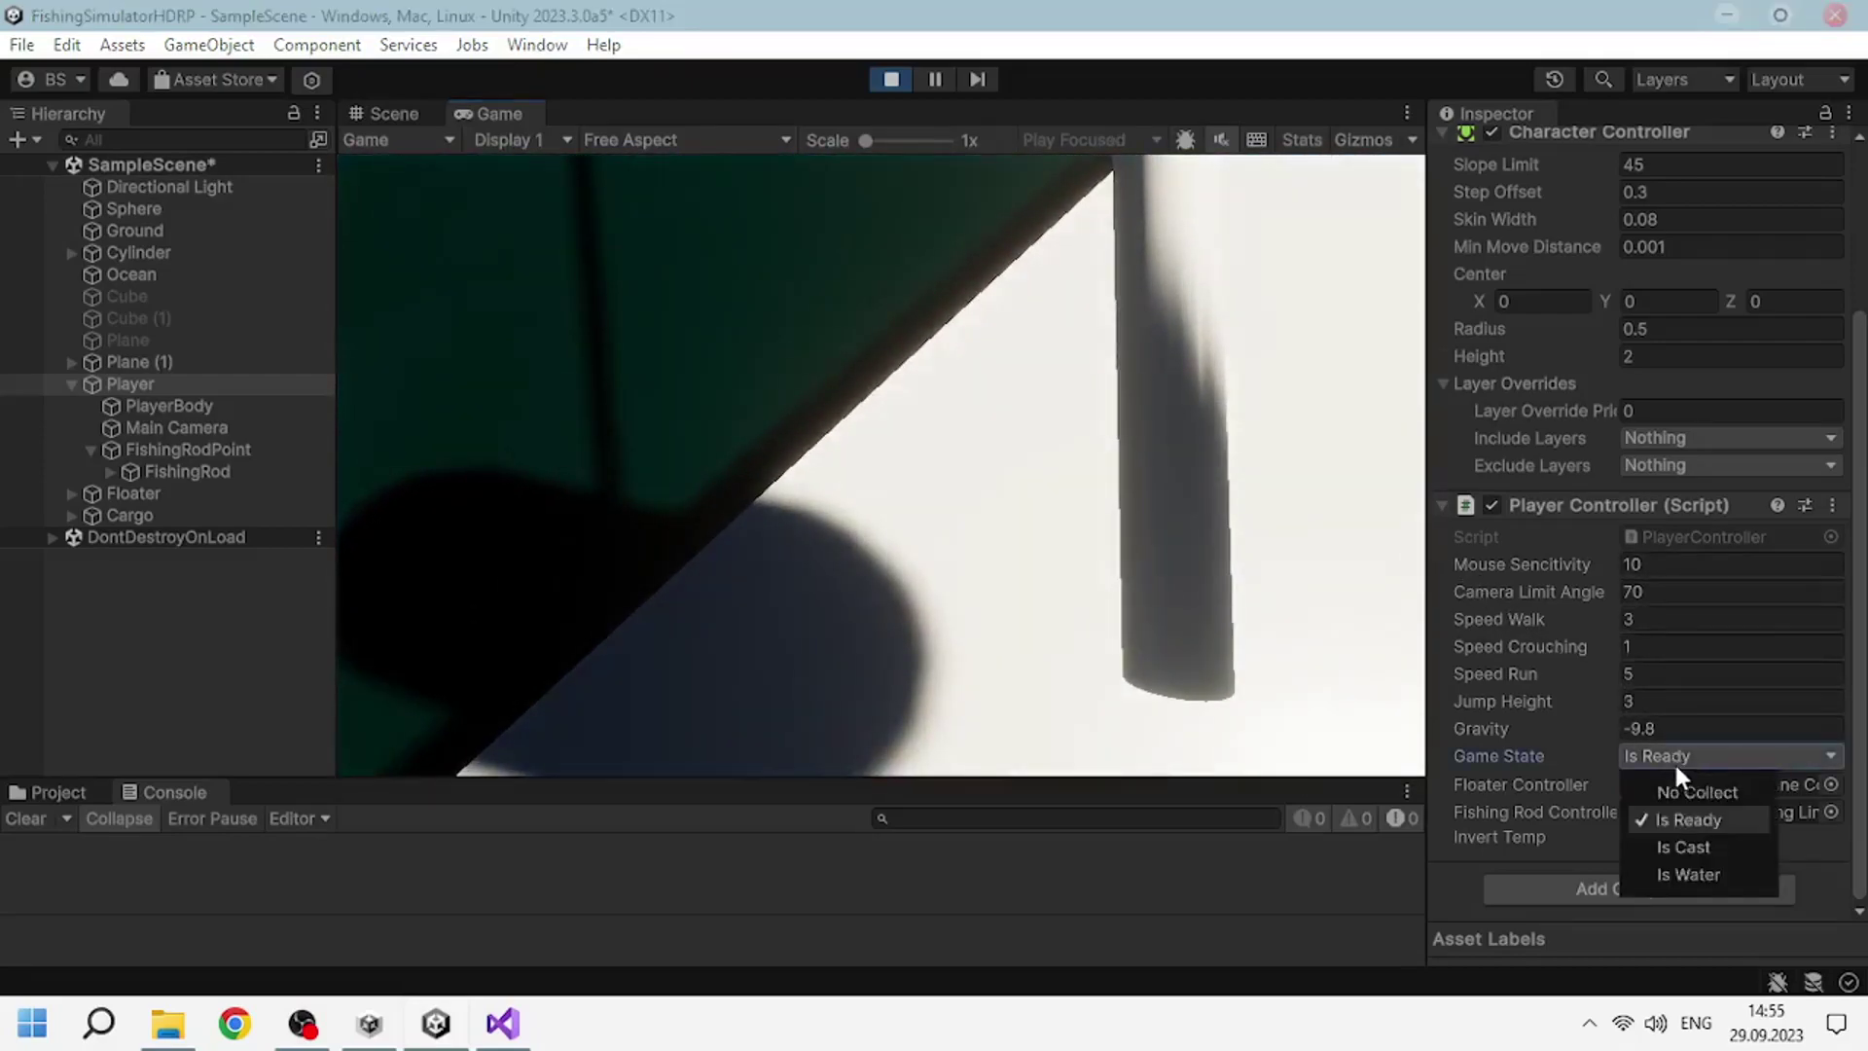
pyautogui.click(1680, 874)
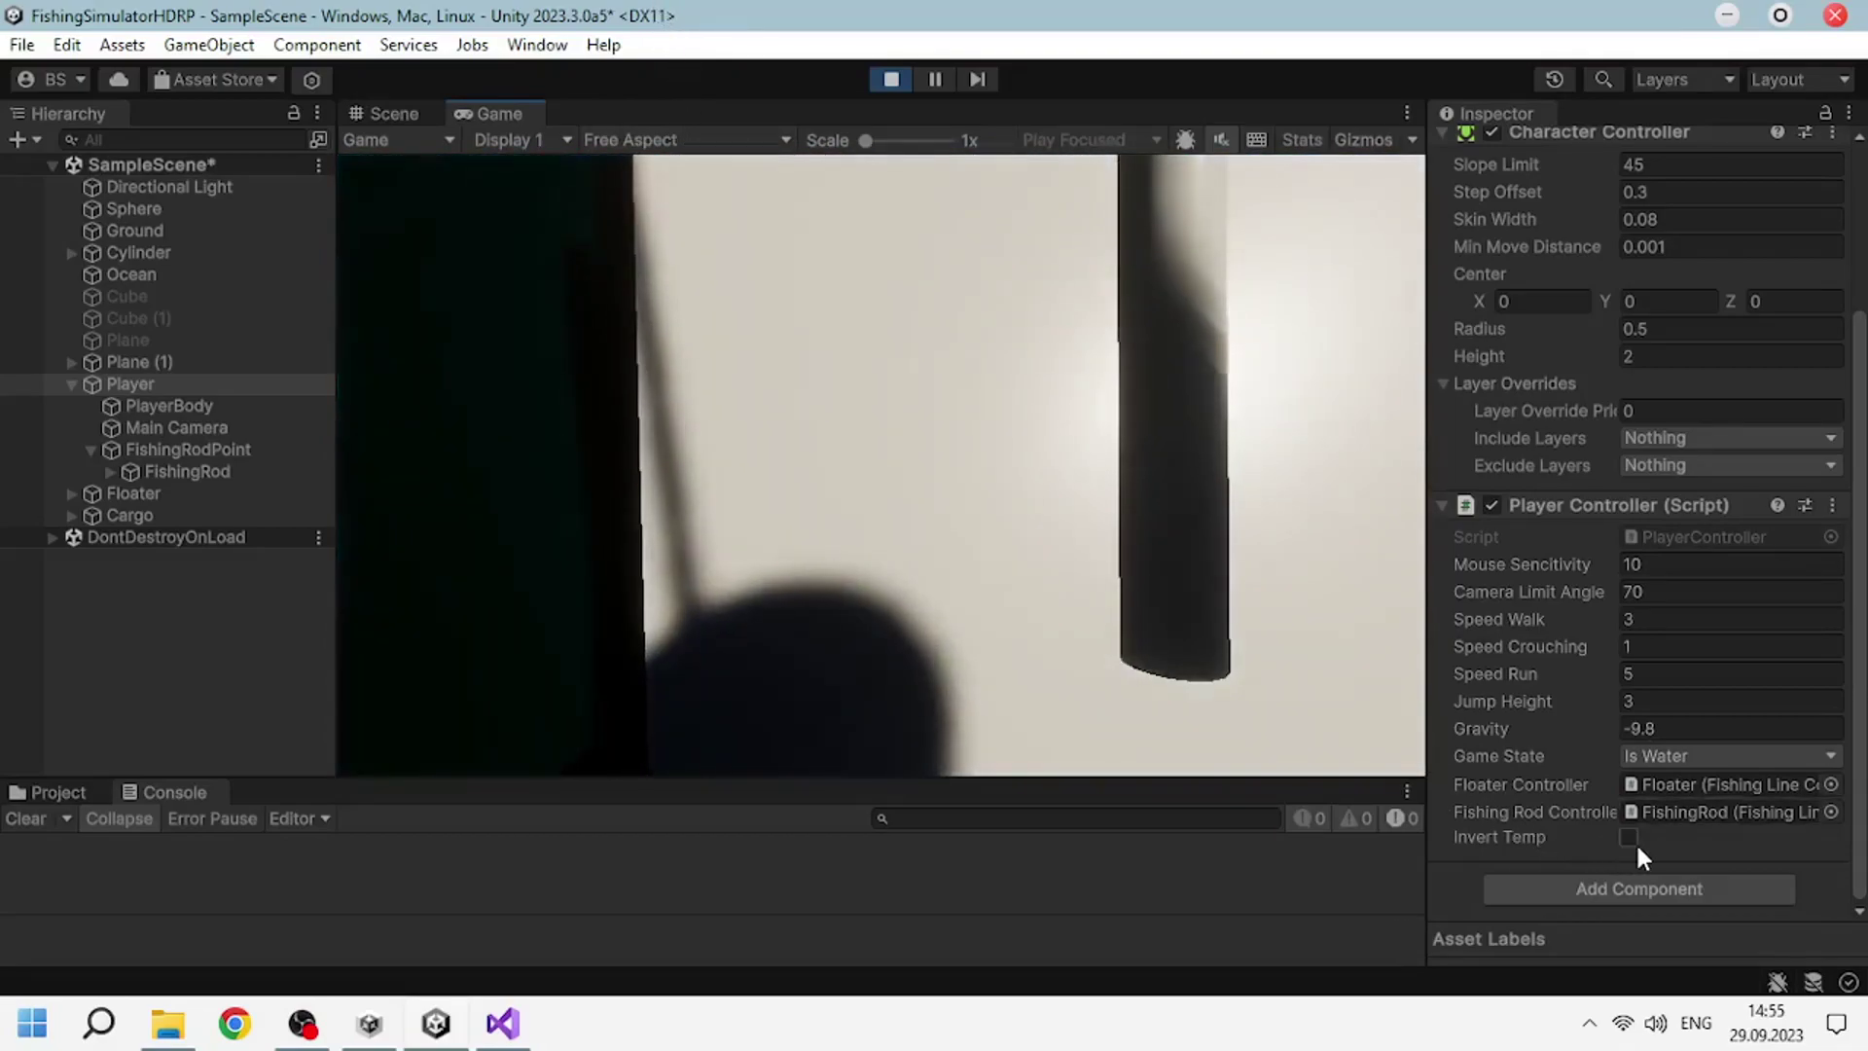
pyautogui.click(1631, 840)
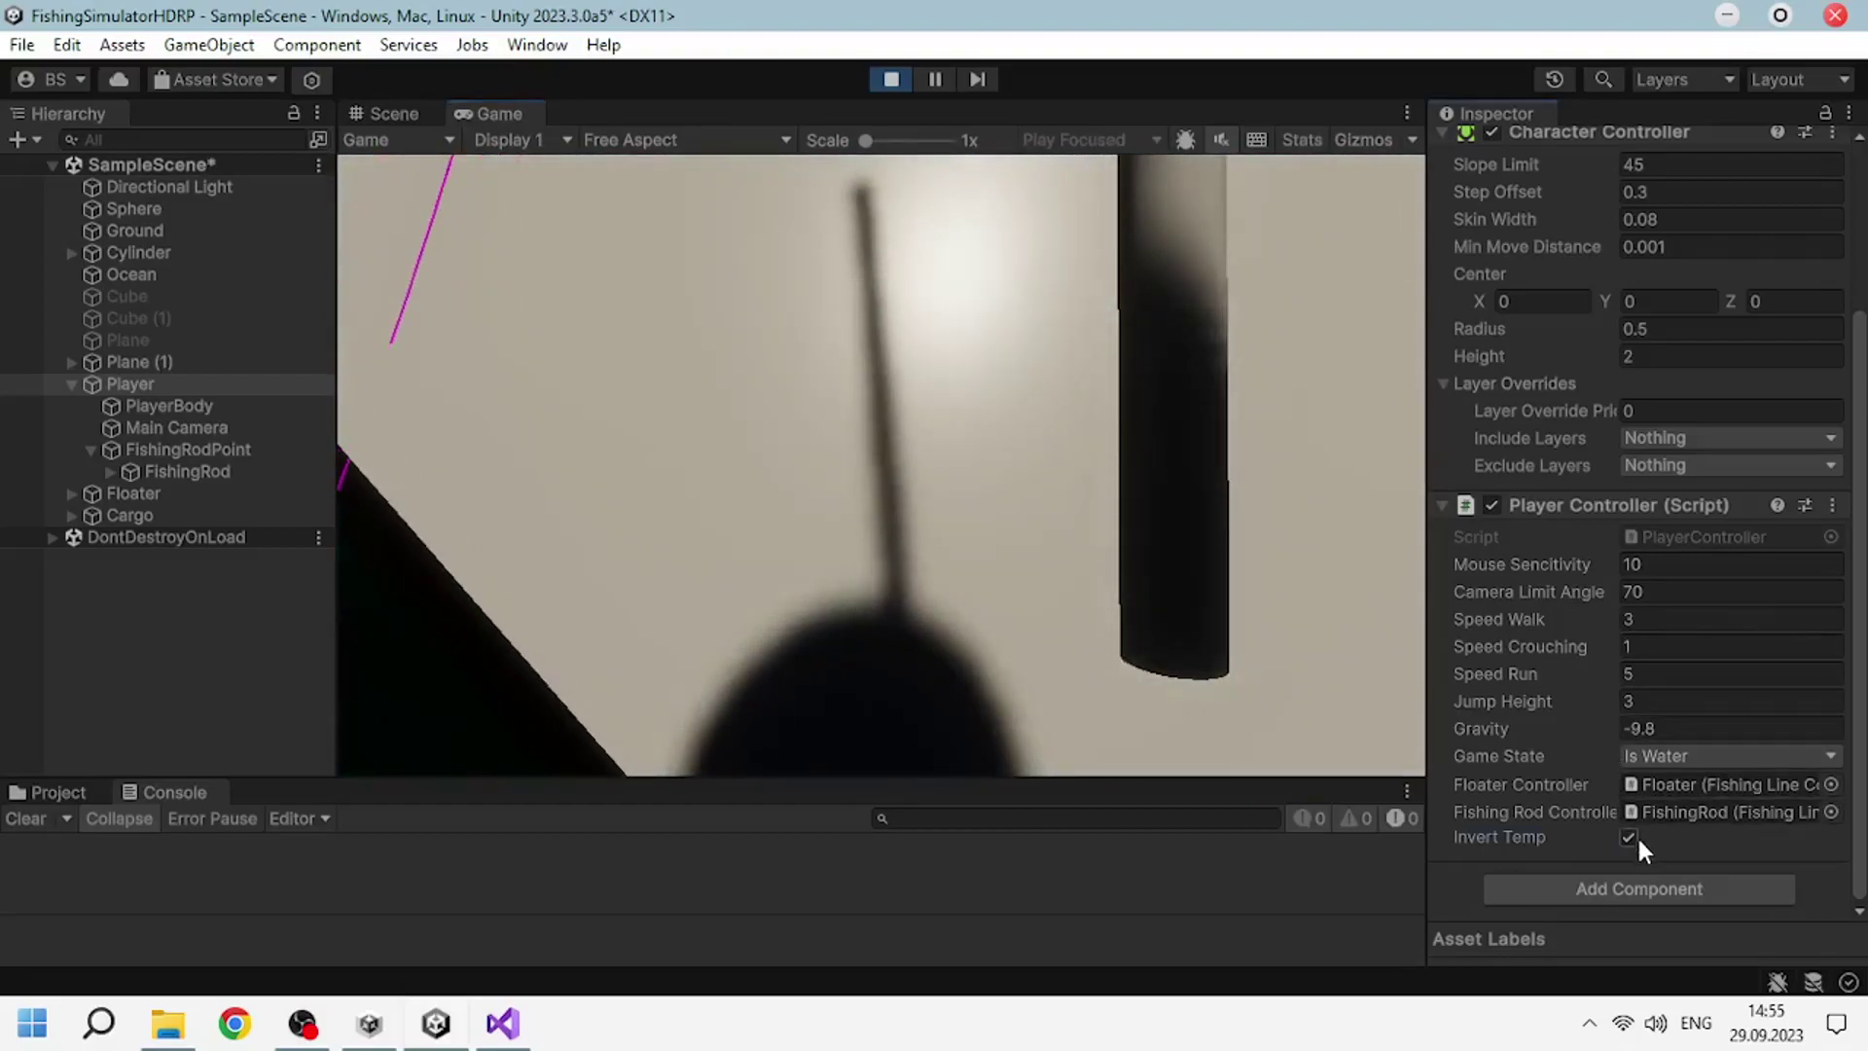
pyautogui.click(1628, 837)
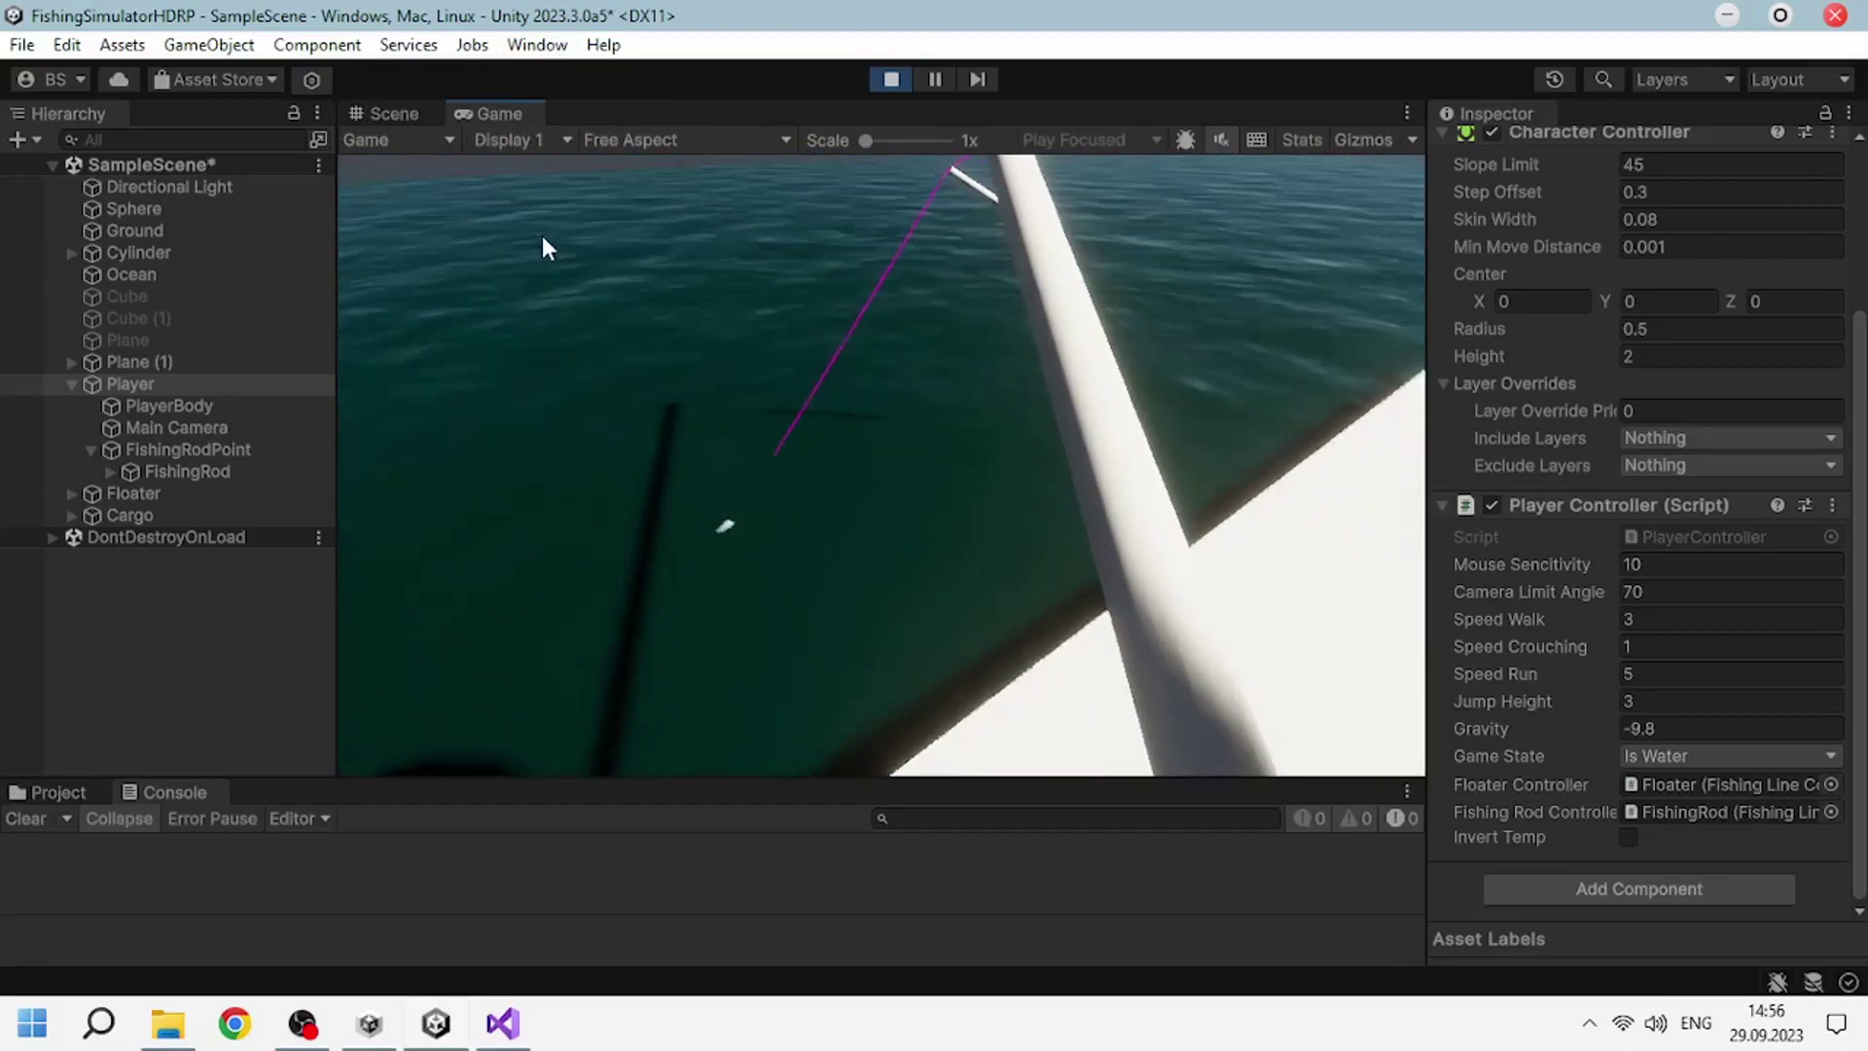
pyautogui.click(1627, 755)
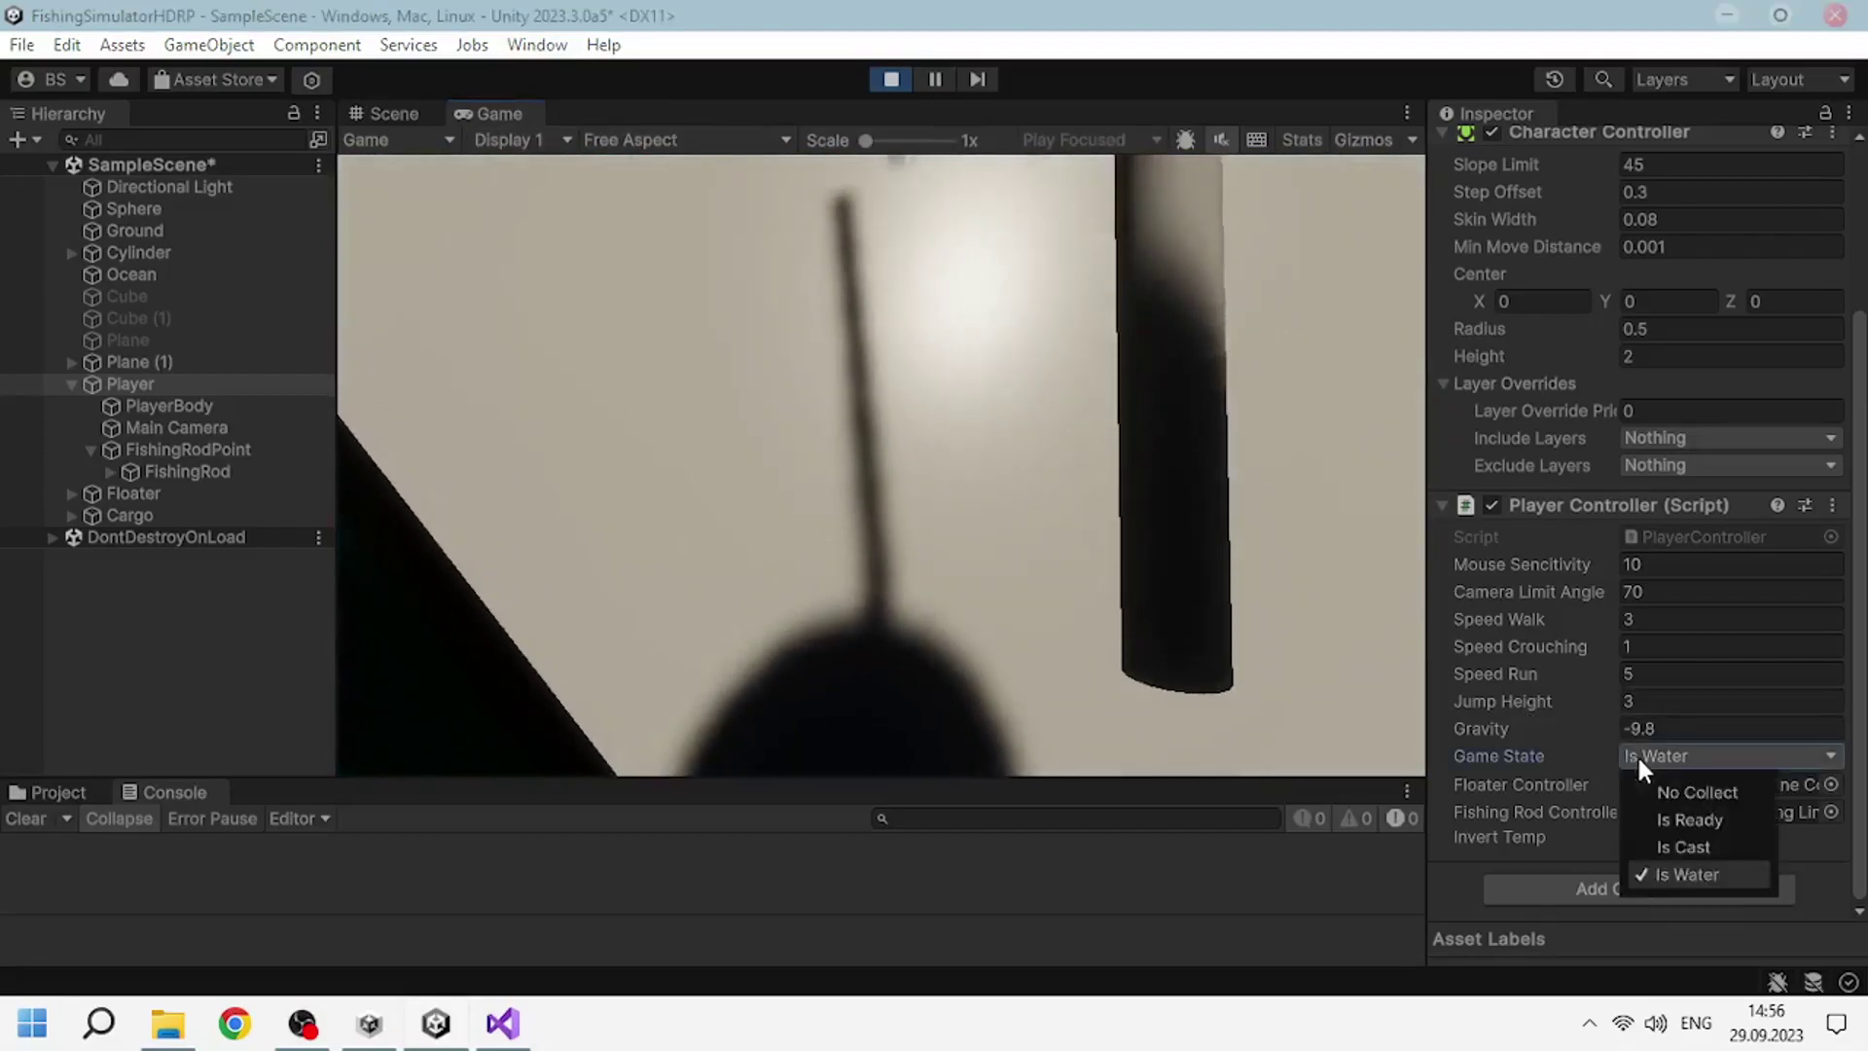
pyautogui.click(1671, 817)
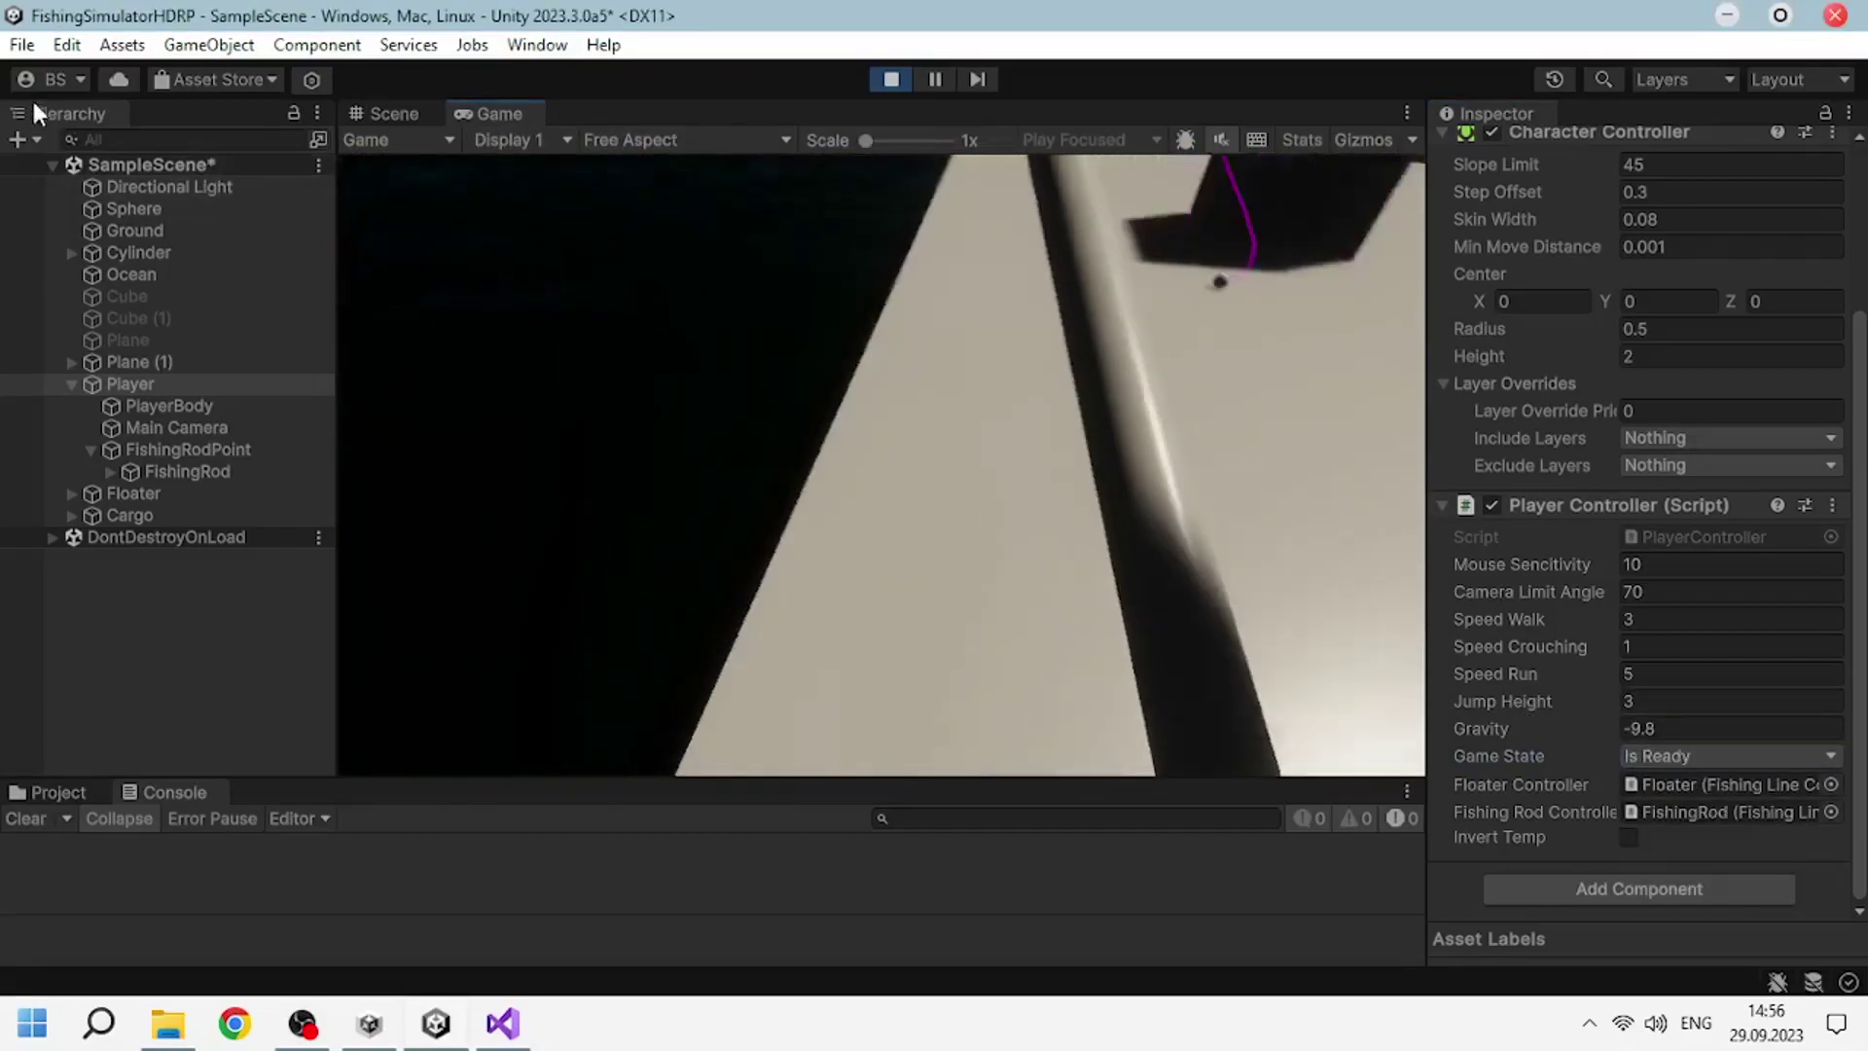